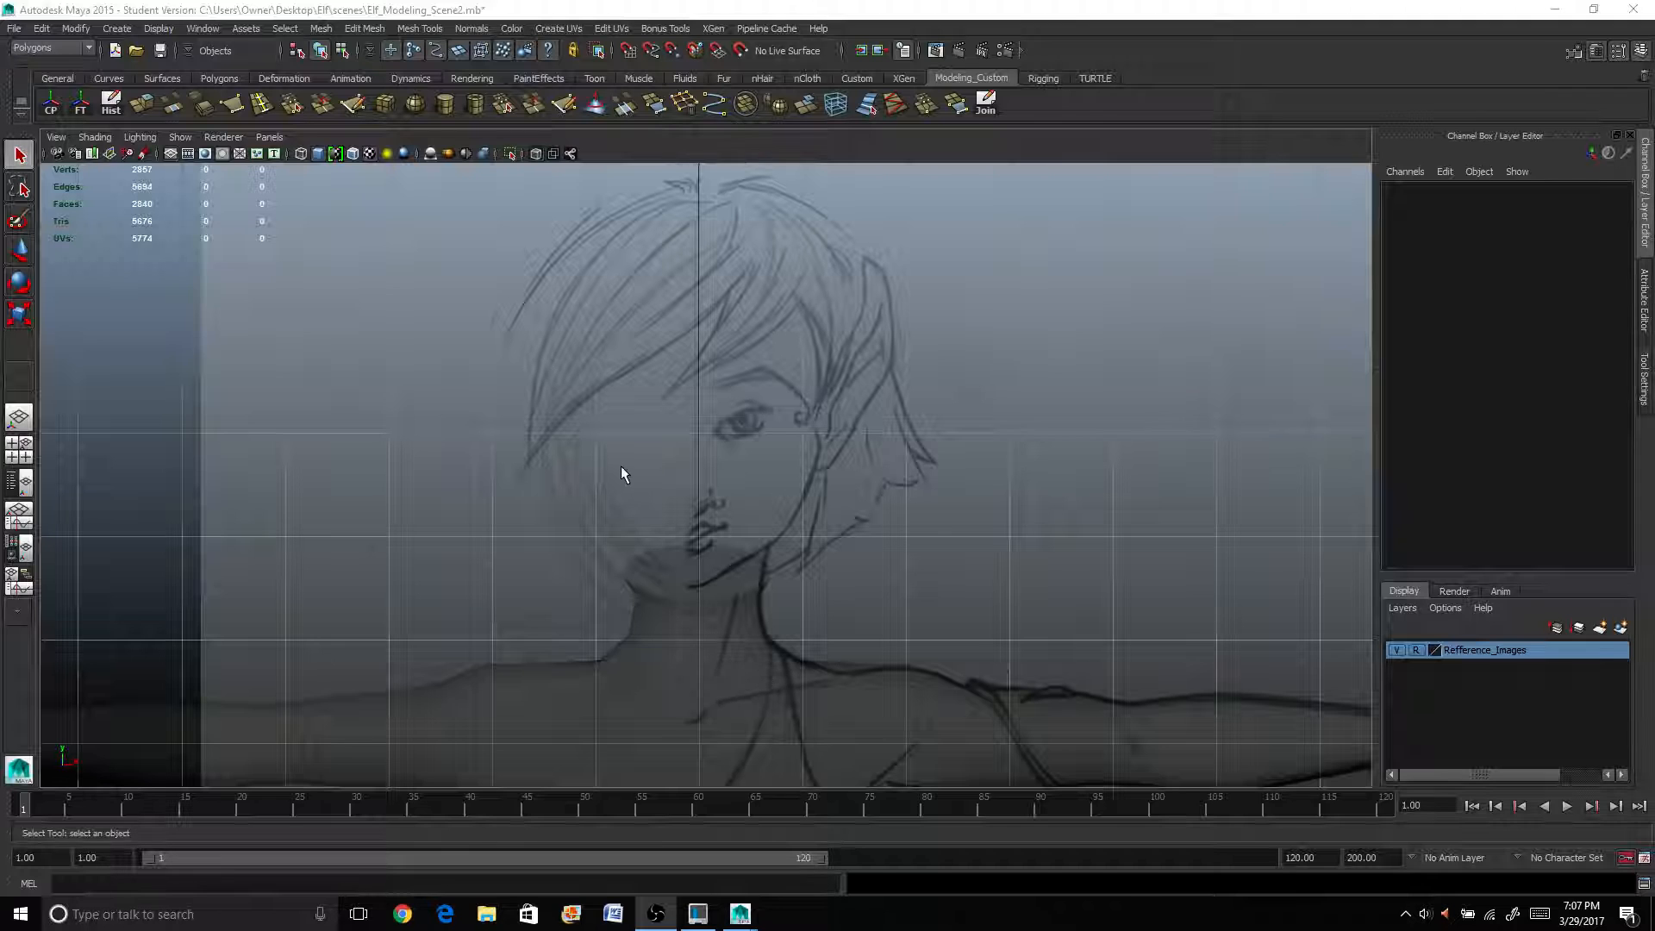
Dismiss the Norton Safe Search offer and frame the face of the front reference sketch.
{"action": "scroll", "coordinate": [621, 466], "scroll_direction": "up", "scroll_amount": 5}
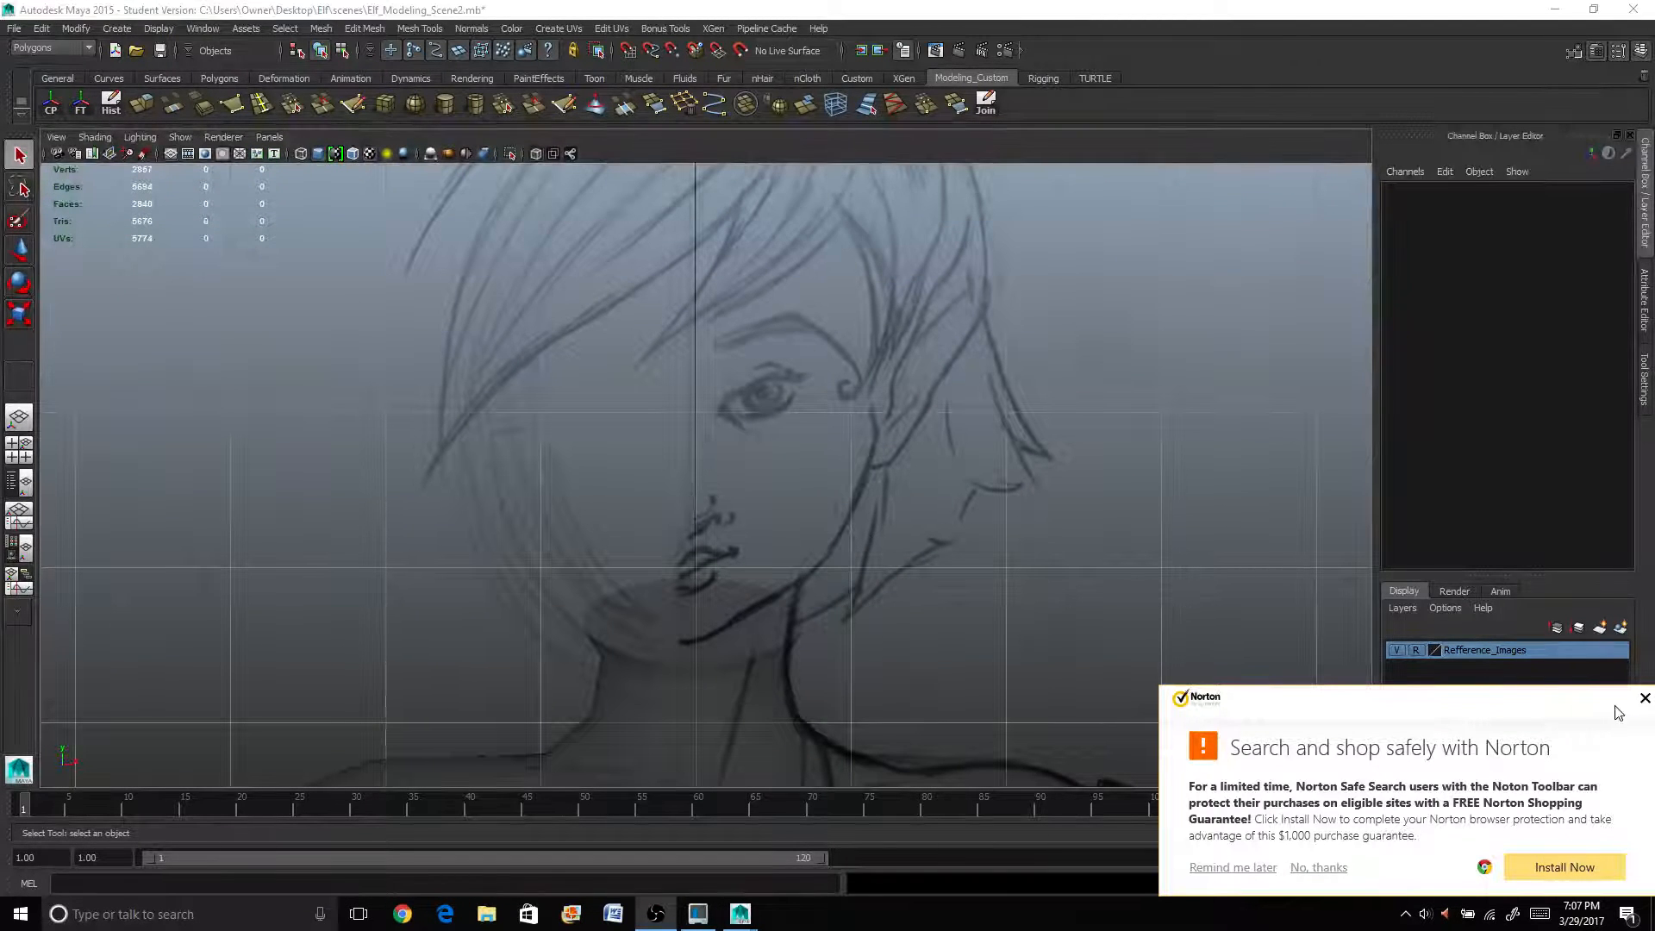
{"action": "left_click", "coordinate": [1645, 698]}
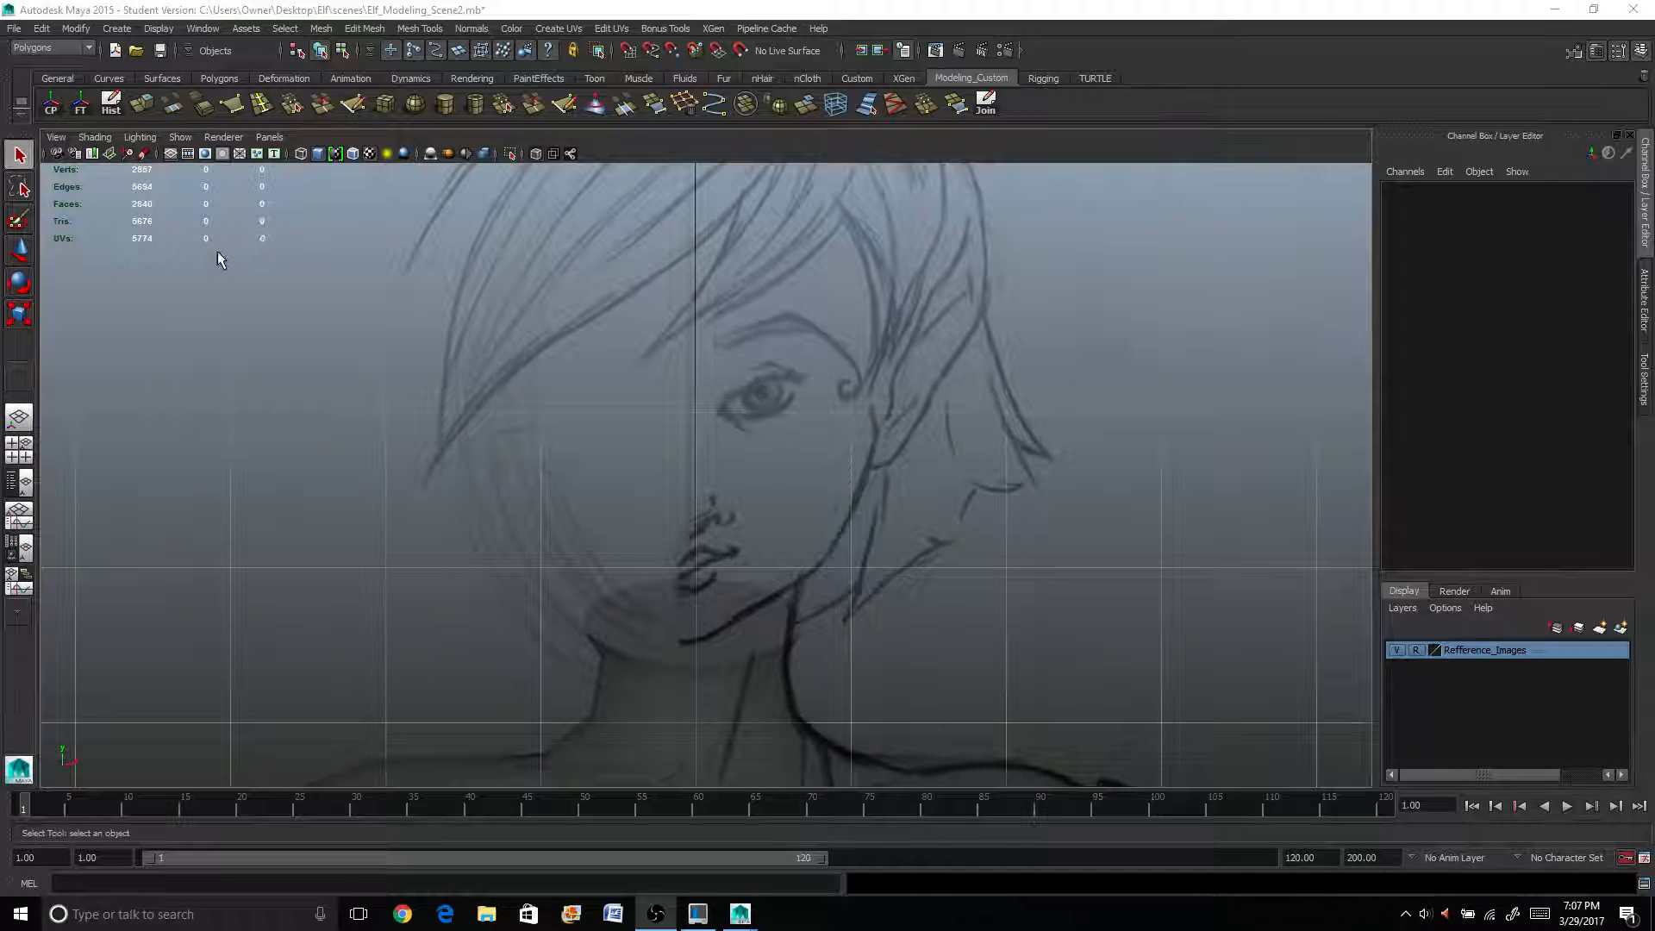
{"action": "middle_click_drag", "start_coordinate": [788, 471], "coordinate": [788, 536], "text": "alt"}
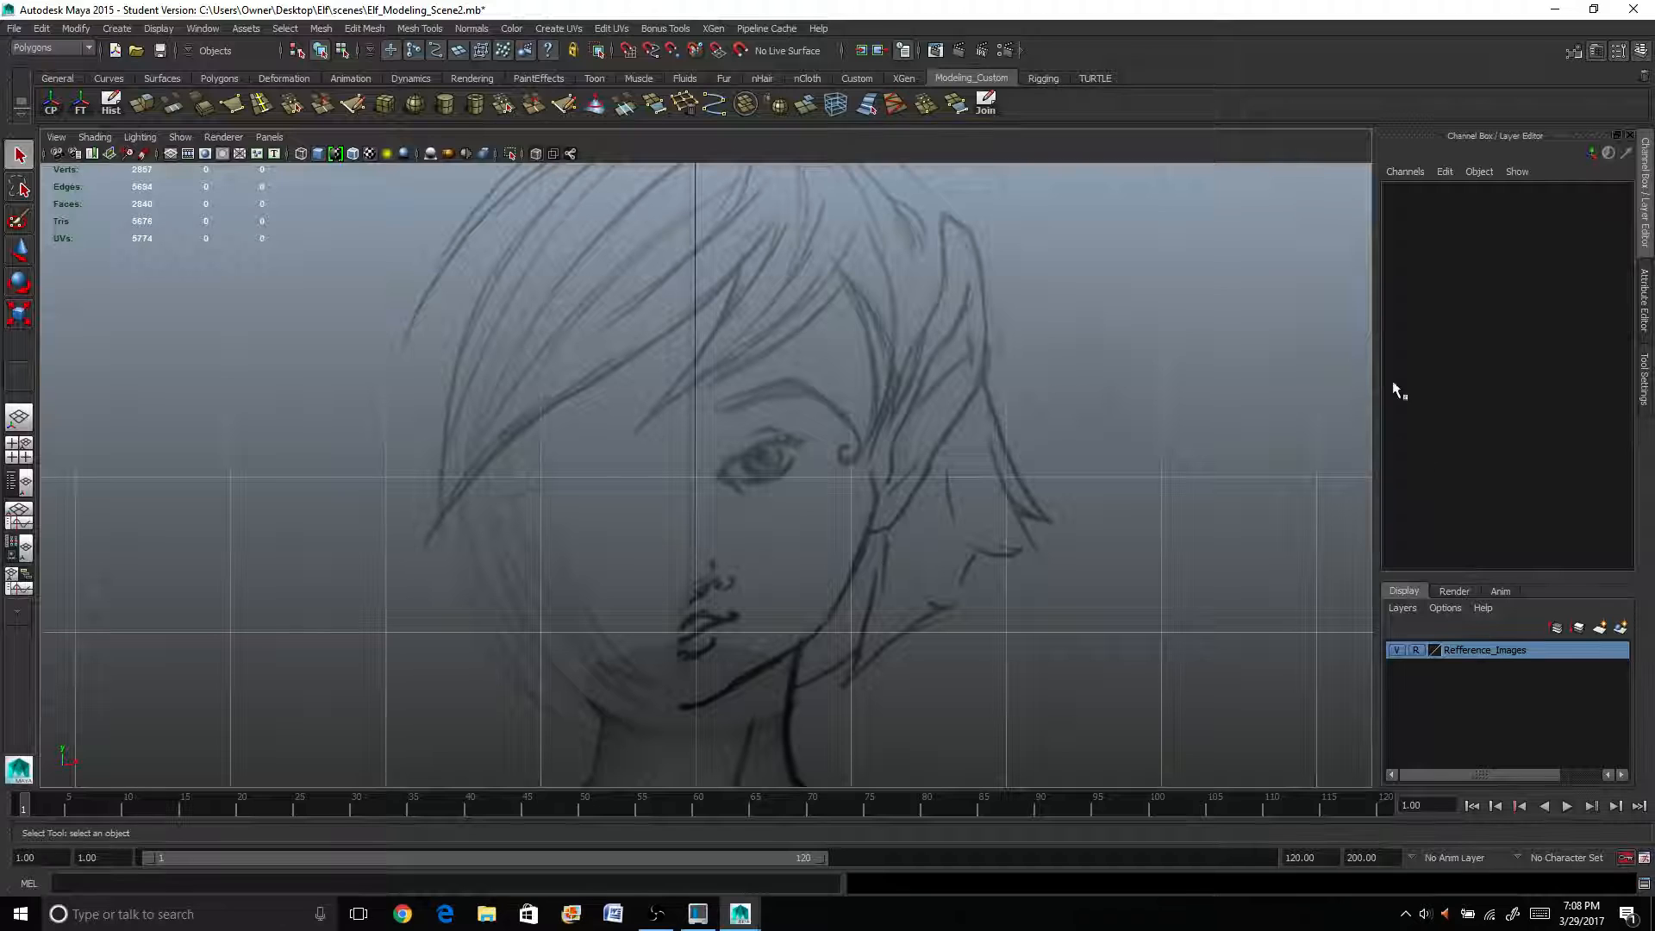
Use Quad Draw to build a vertical strip of three quads from between the eyebrows to the nose in the front view.
{"action": "left_click", "coordinate": [1575, 52]}
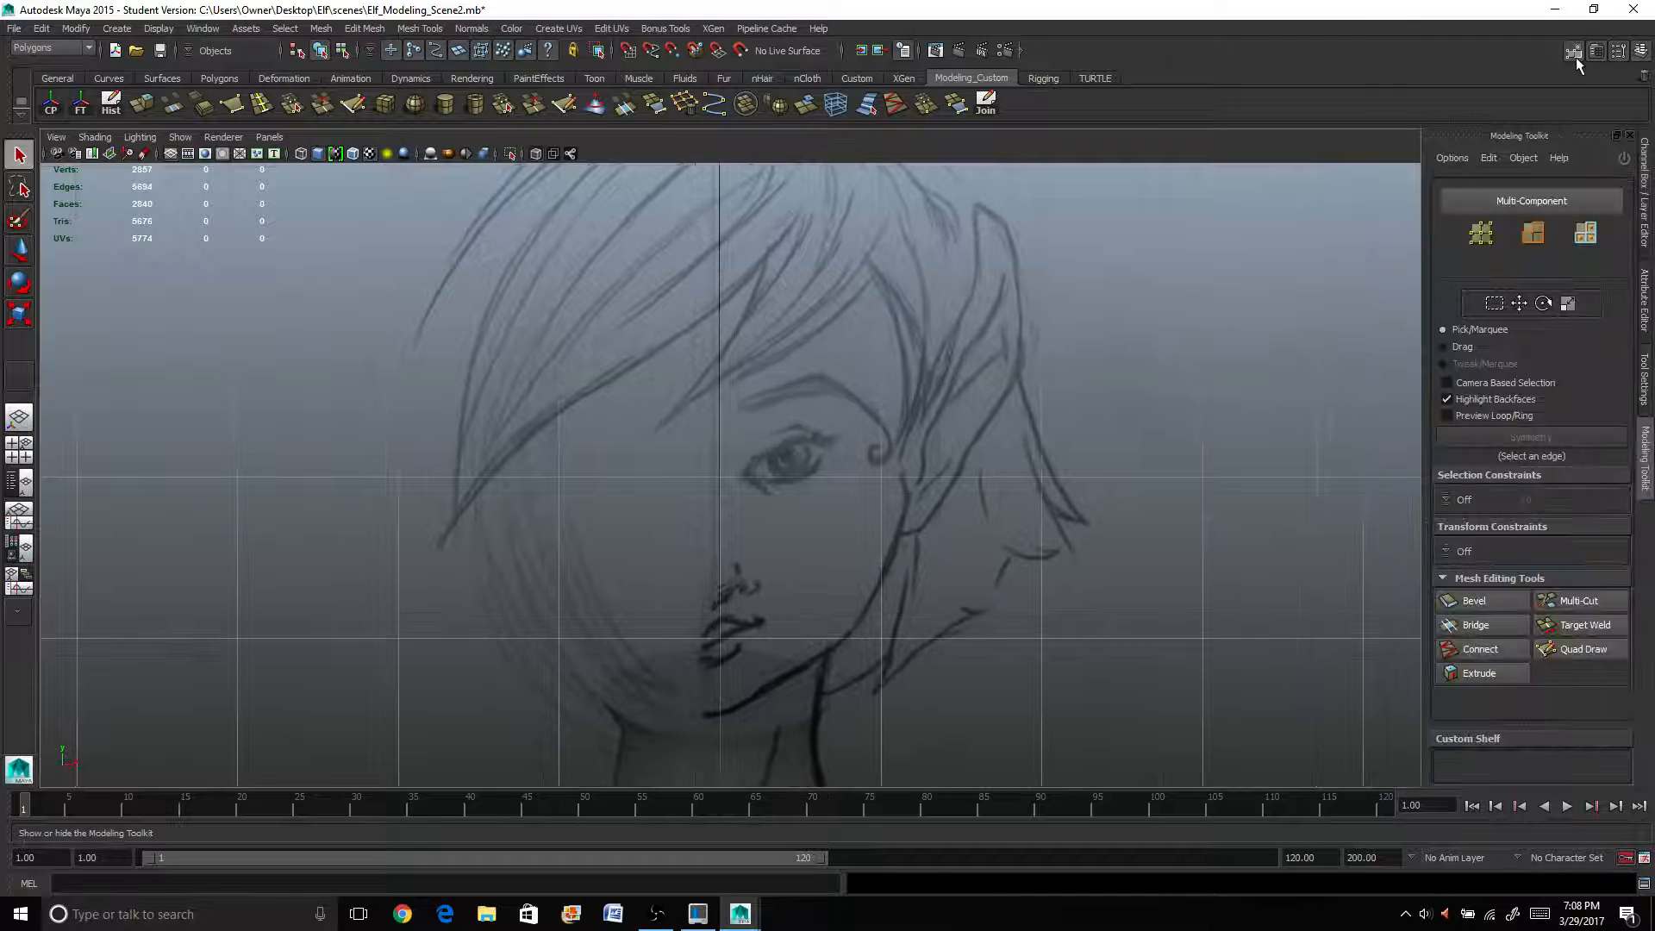
{"action": "left_click", "coordinate": [1571, 653]}
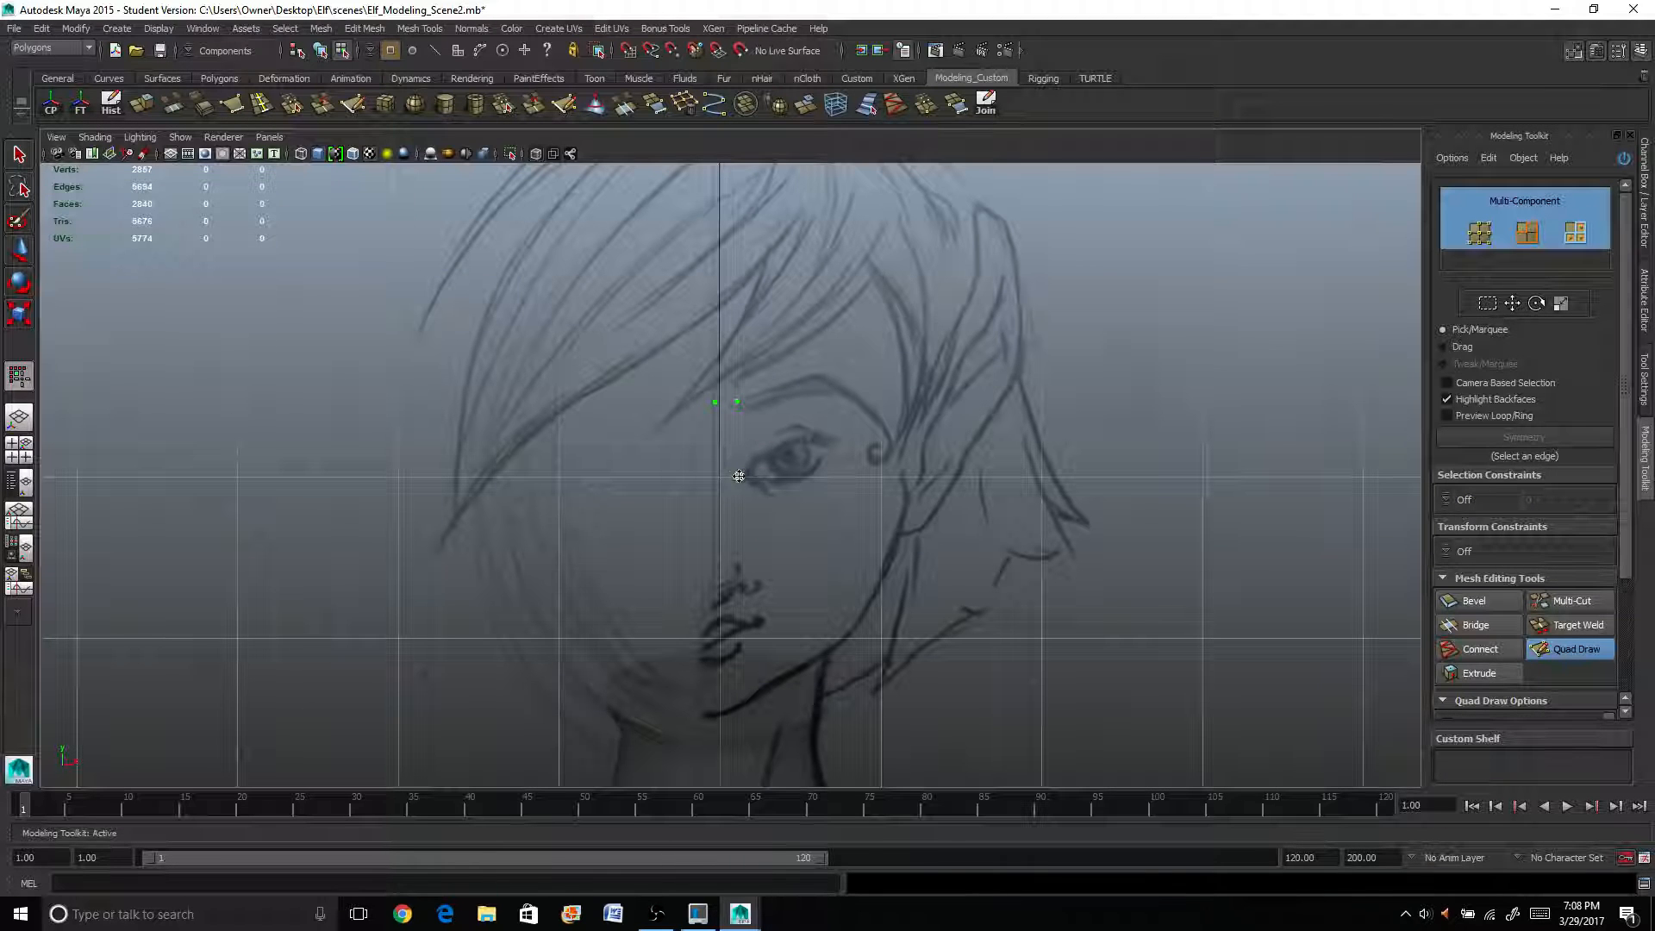
{"action": "left_click", "coordinate": [708, 522]}
{"action": "left_click", "coordinate": [734, 526]}
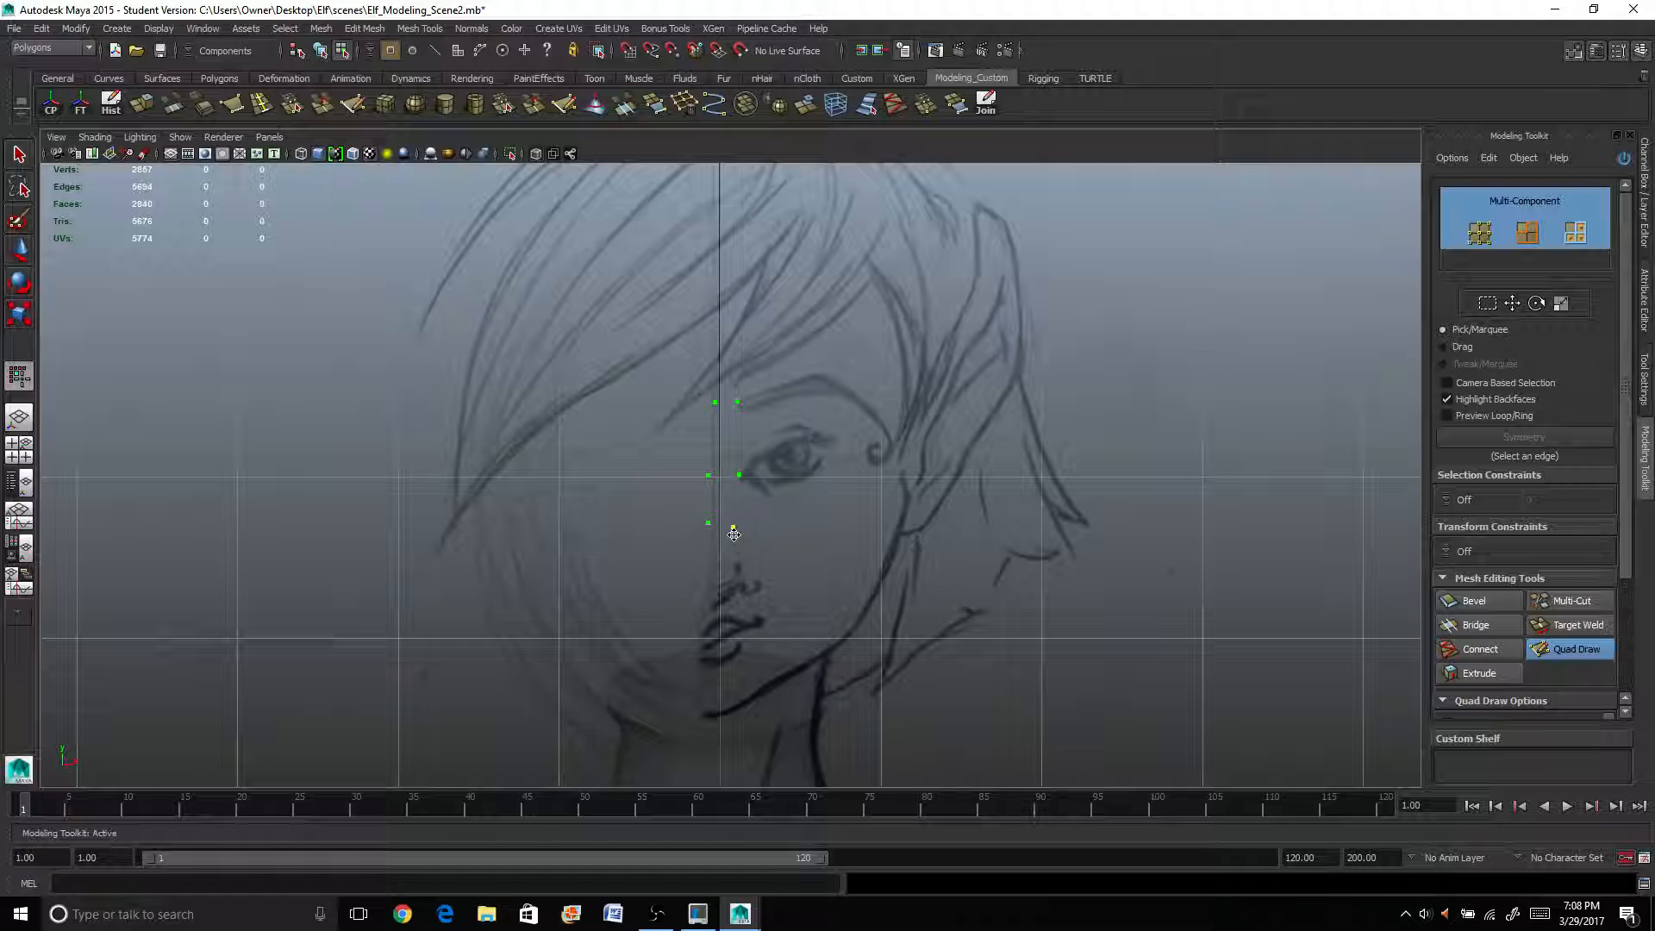
{"action": "left_click", "coordinate": [704, 582]}
{"action": "left_click", "coordinate": [724, 556], "text": "shift"}
{"action": "left_click", "coordinate": [723, 500], "text": "shift"}
{"action": "left_click", "coordinate": [725, 438], "text": "shift"}
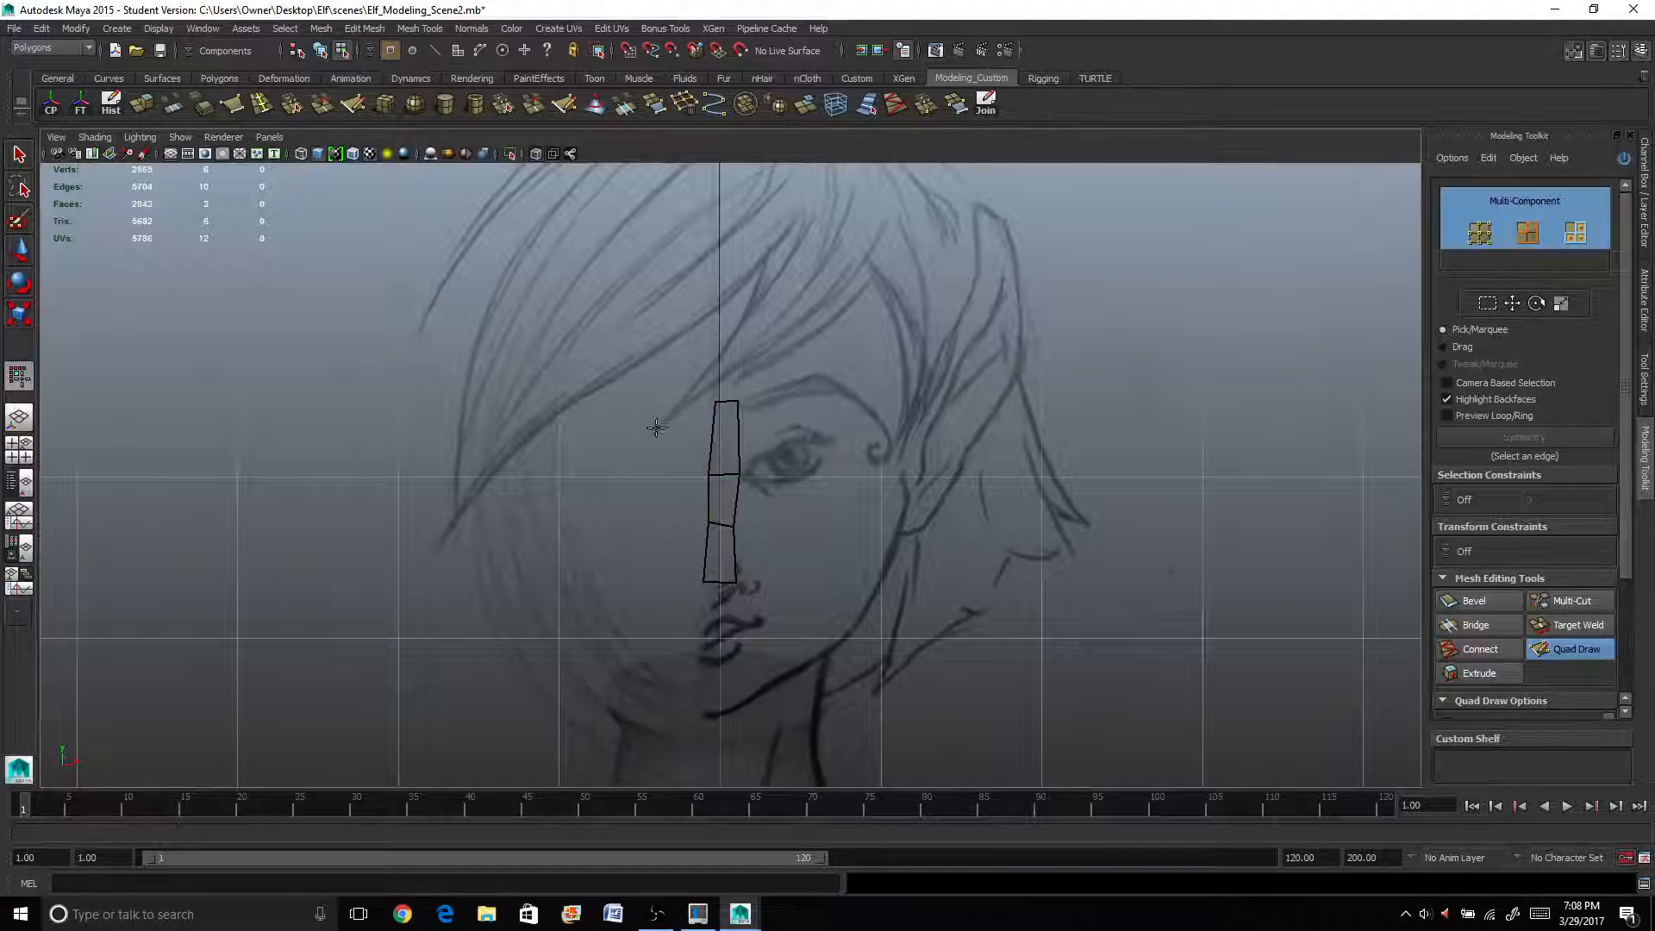
Flatten the strip's four inner-edge vertices into a straight vertical line and move them onto the face's centre line.
{"action": "left_click", "coordinate": [19, 157]}
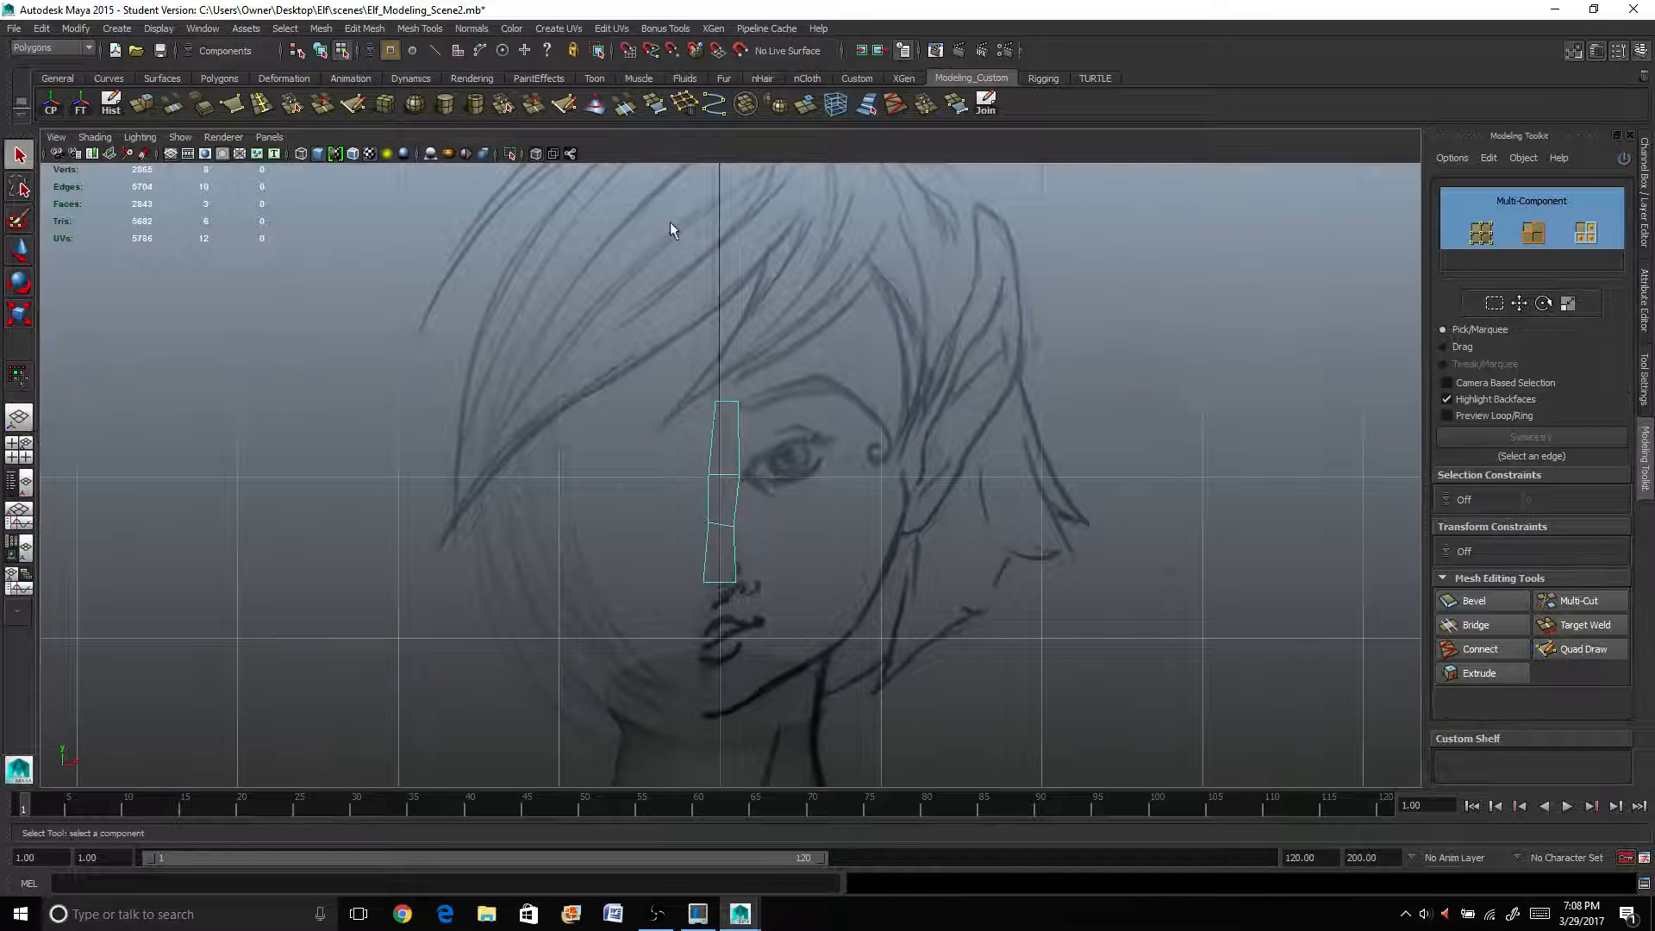
{"action": "right_click", "coordinate": [722, 416]}
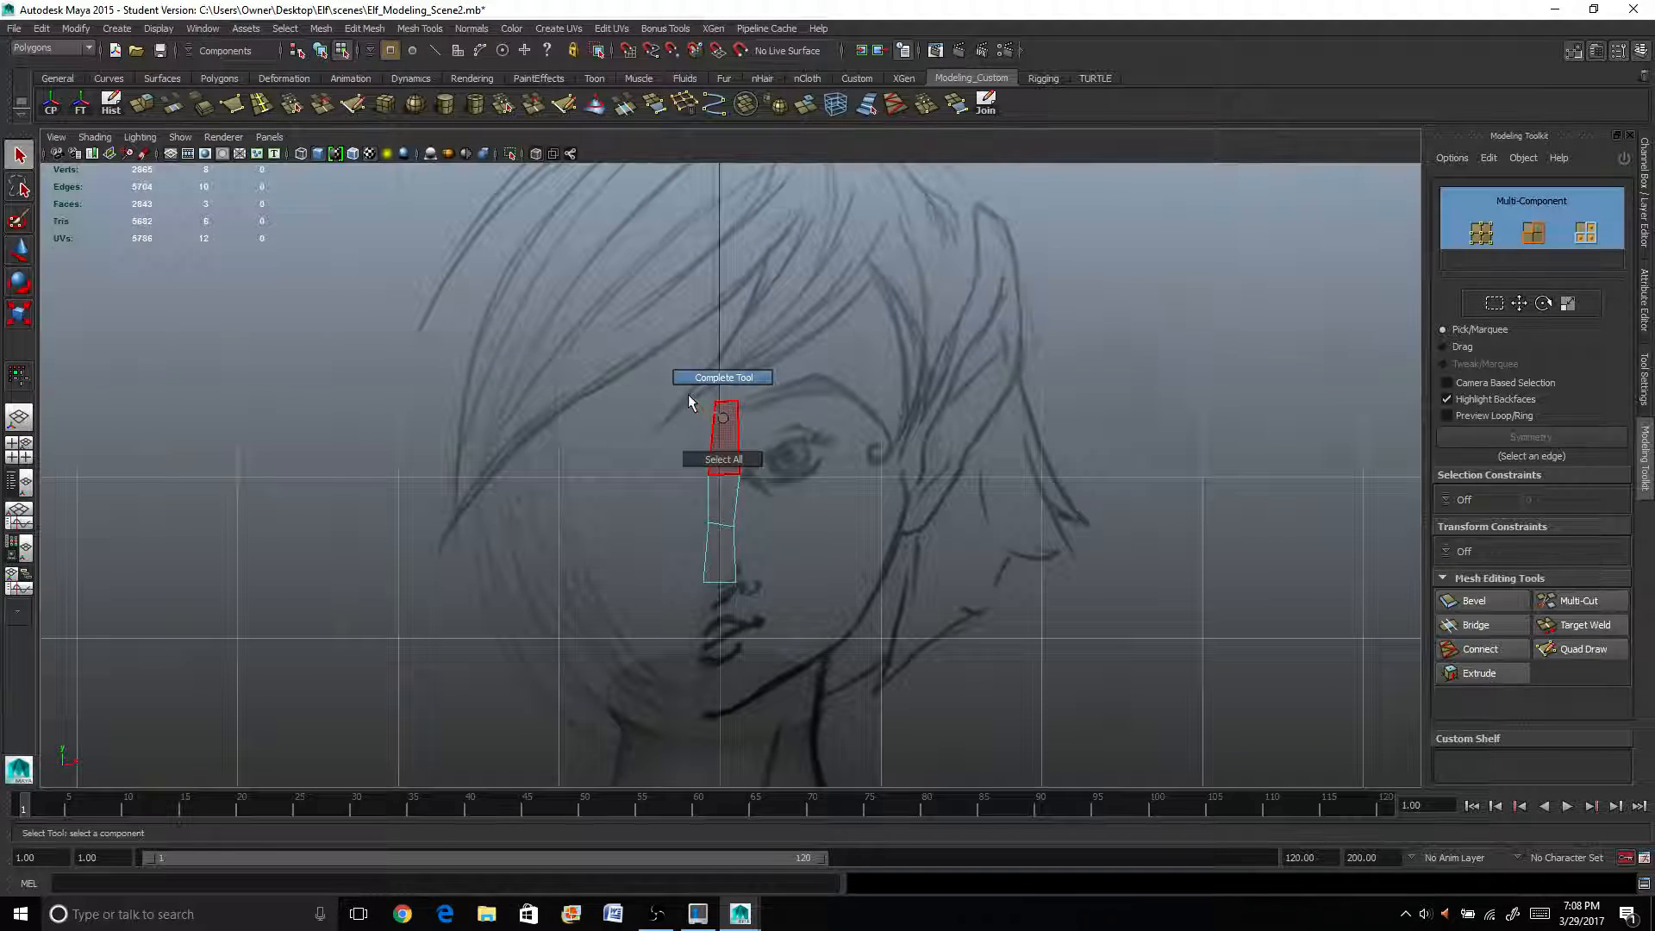
{"action": "right_click_drag", "start_coordinate": [709, 416], "coordinate": [673, 385]}
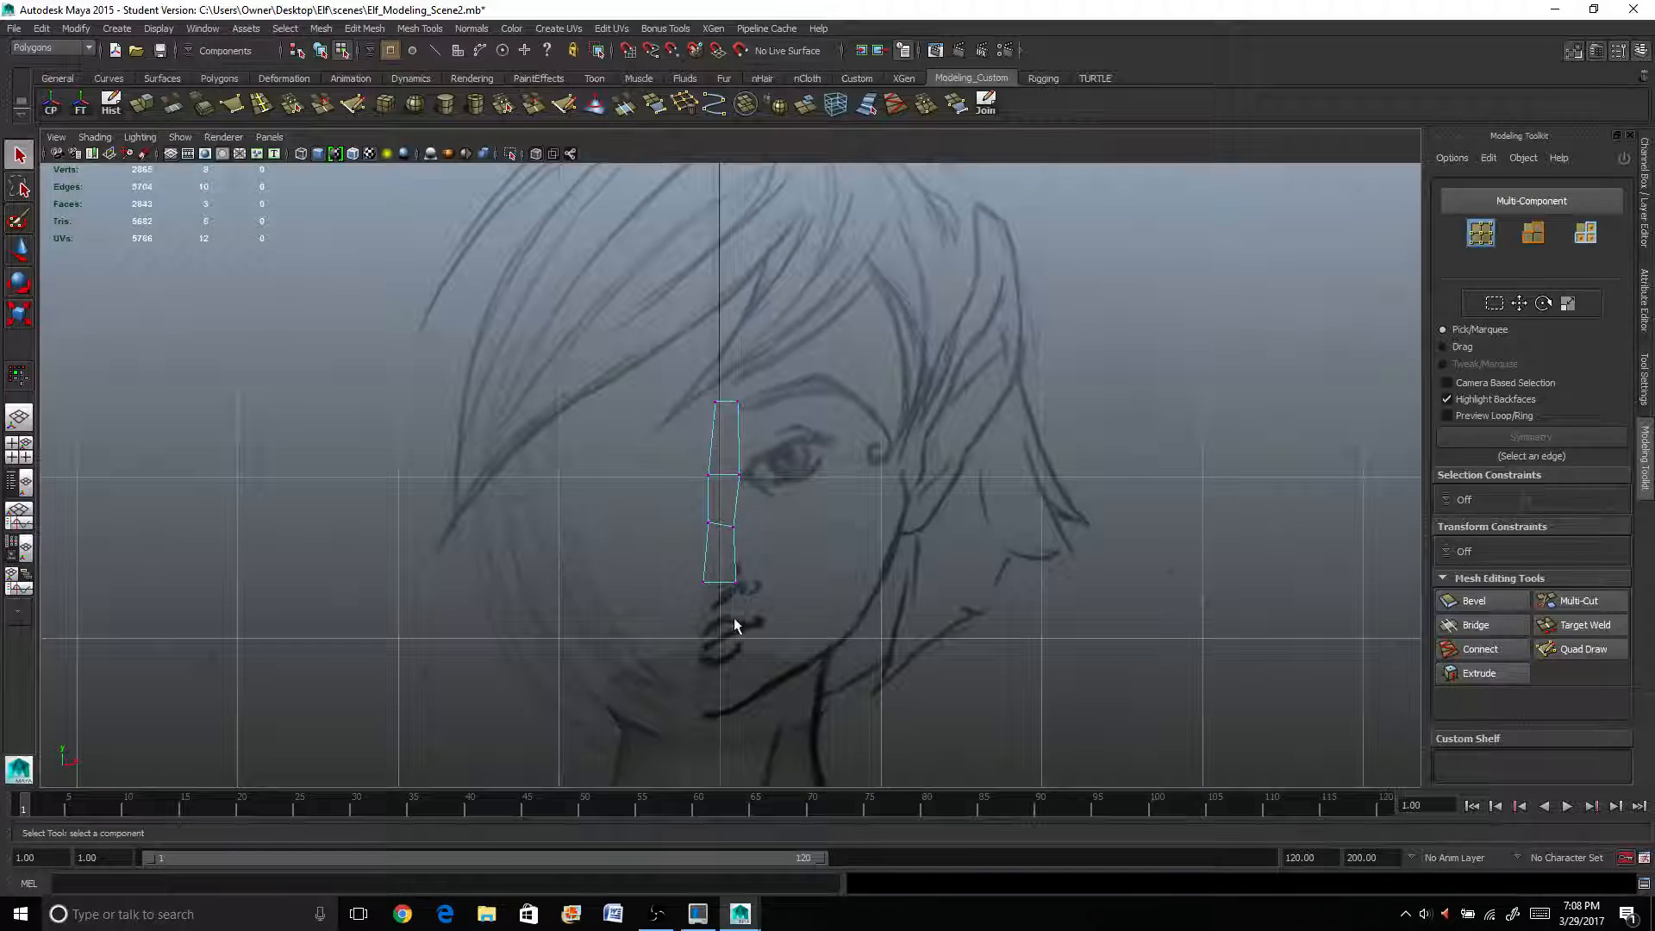
{"action": "left_click_drag", "start_coordinate": [648, 345], "coordinate": [725, 634]}
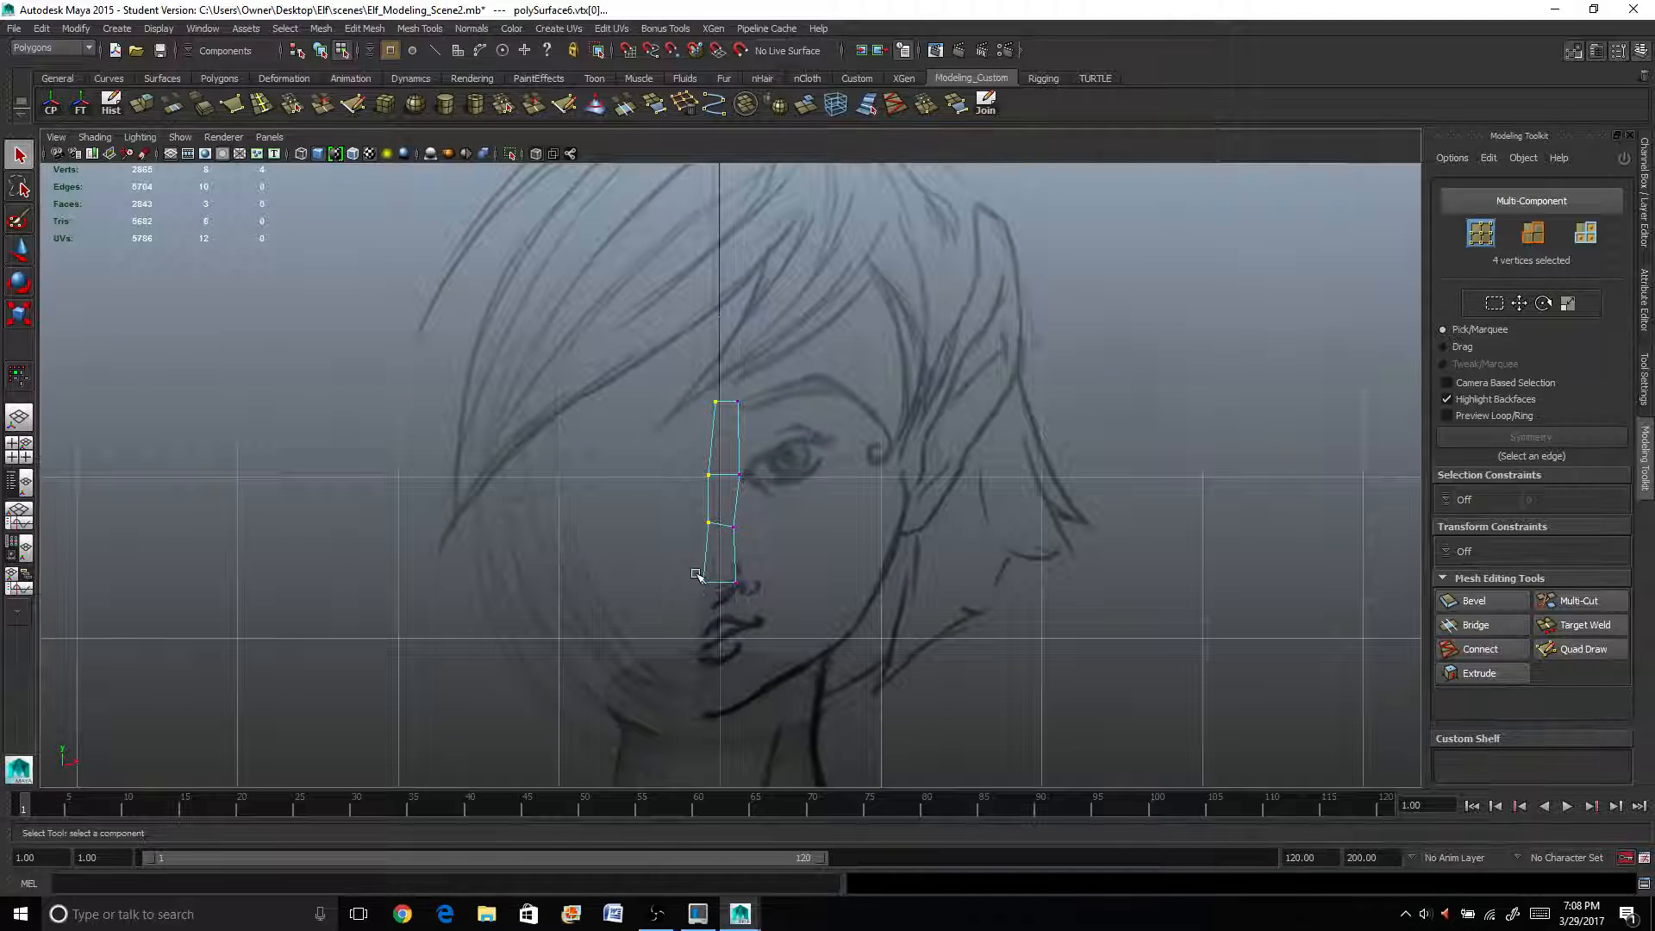
{"action": "key", "text": "r"}
{"action": "left_click_drag", "start_coordinate": [629, 492], "coordinate": [708, 492]}
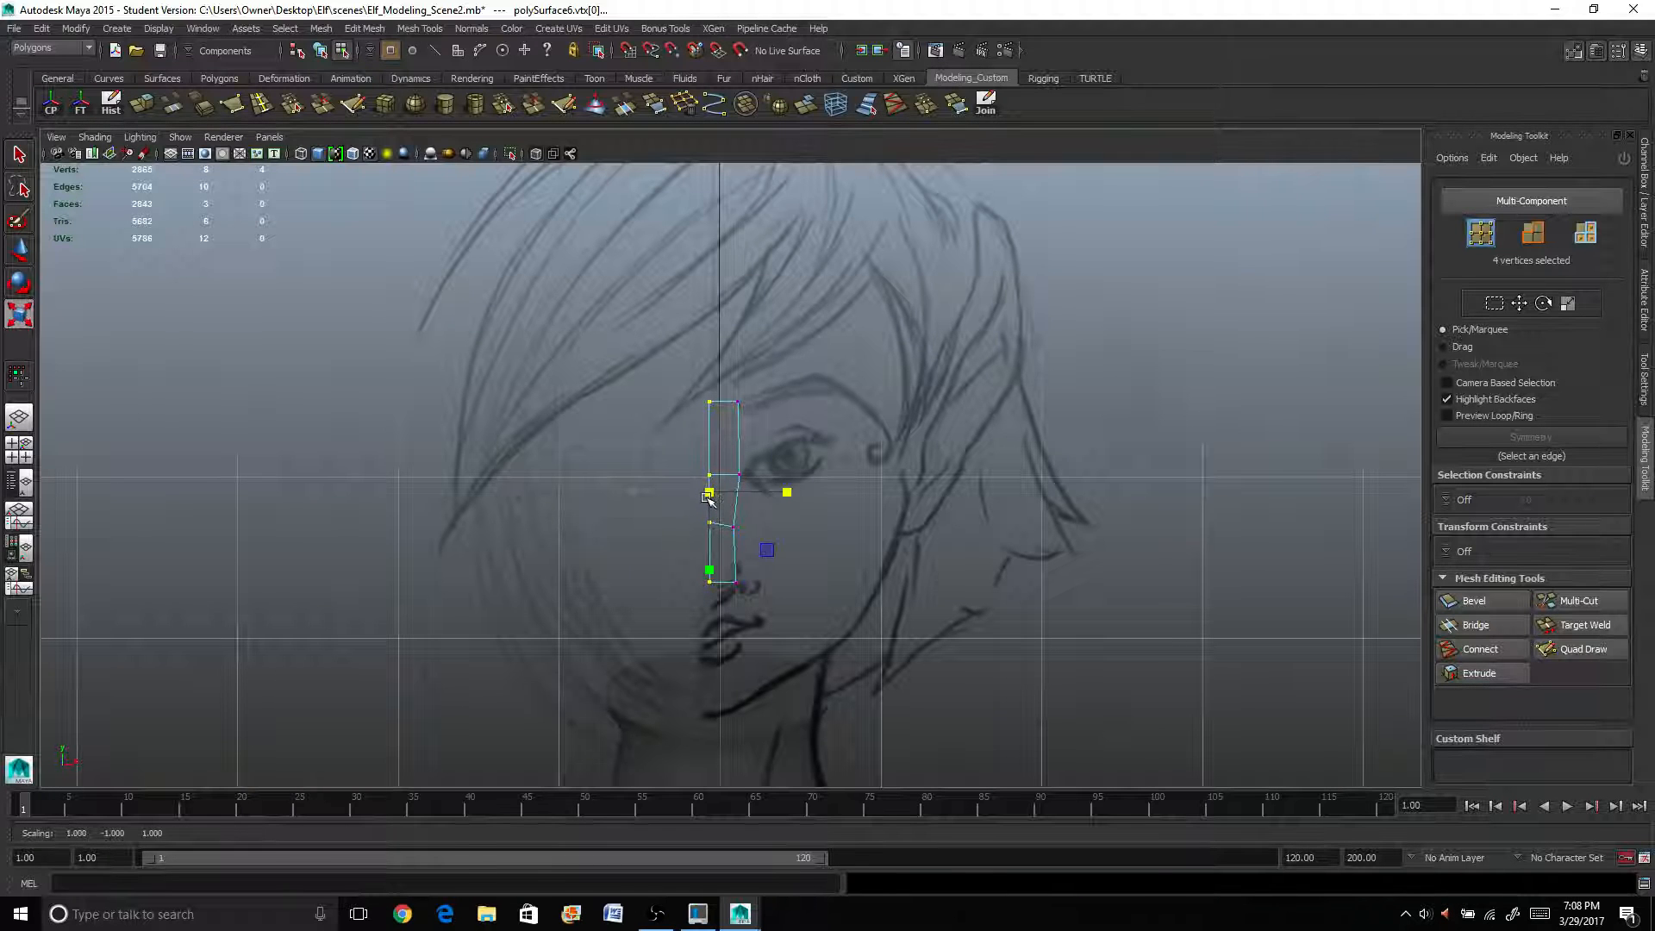
{"action": "key", "text": "w"}
{"action": "left_click_drag", "start_coordinate": [796, 491], "coordinate": [807, 492]}
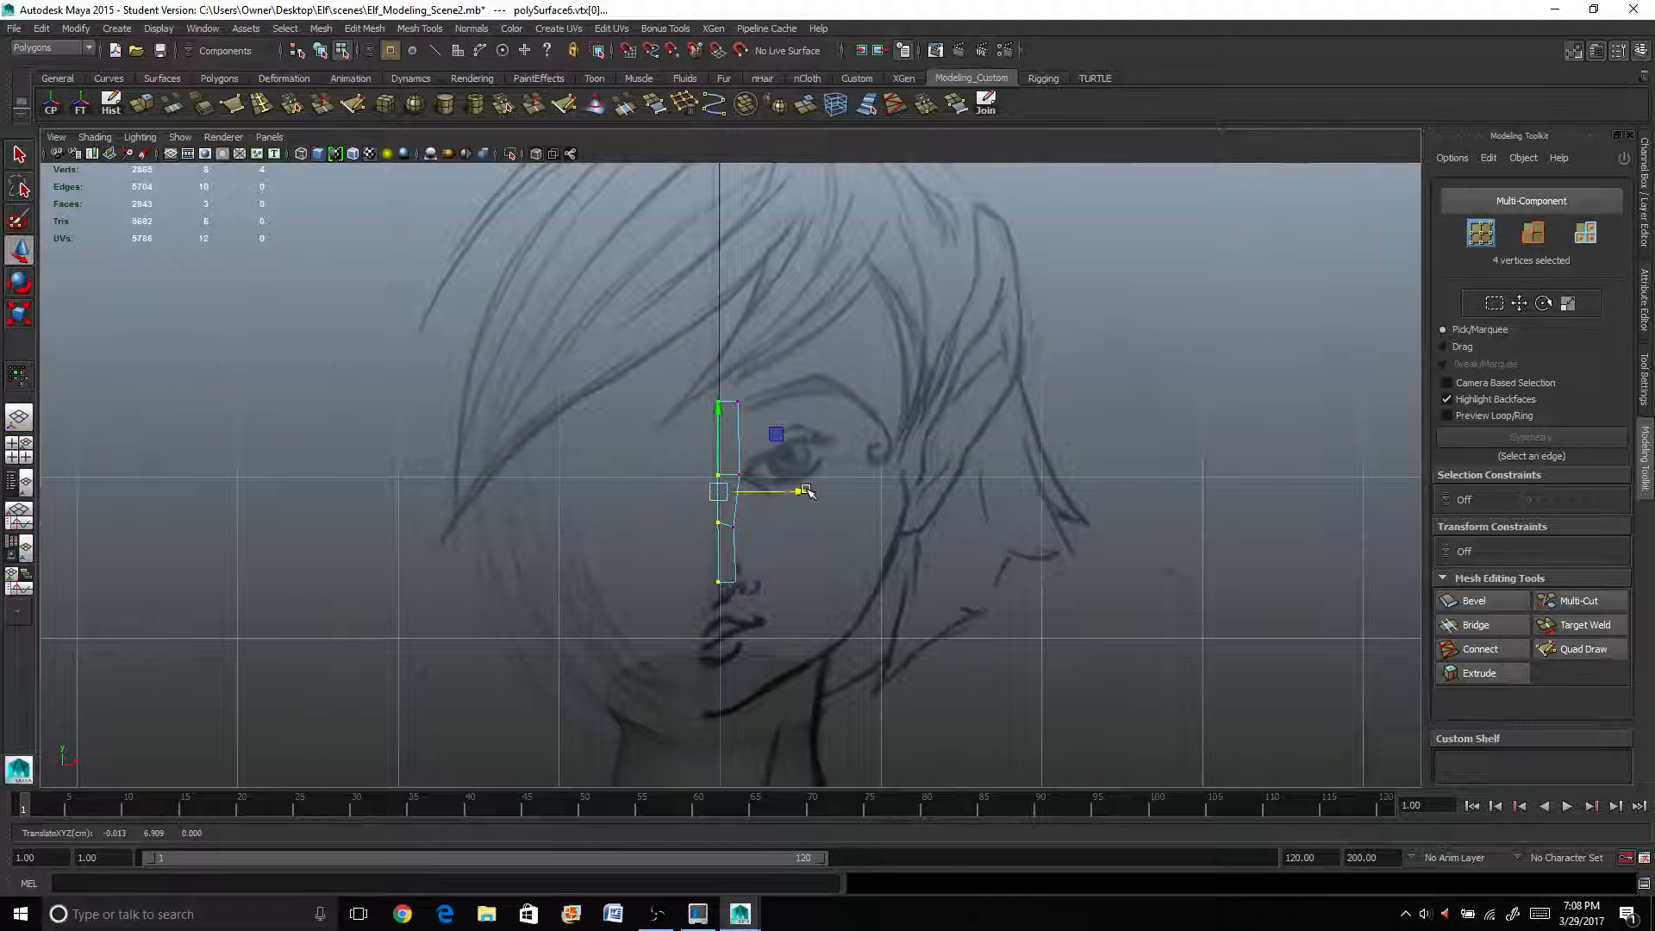
Reposition the strip's outer-edge vertices below the brow closer to the centre line to narrow the nose bridge.
{"action": "left_click", "coordinate": [738, 400]}
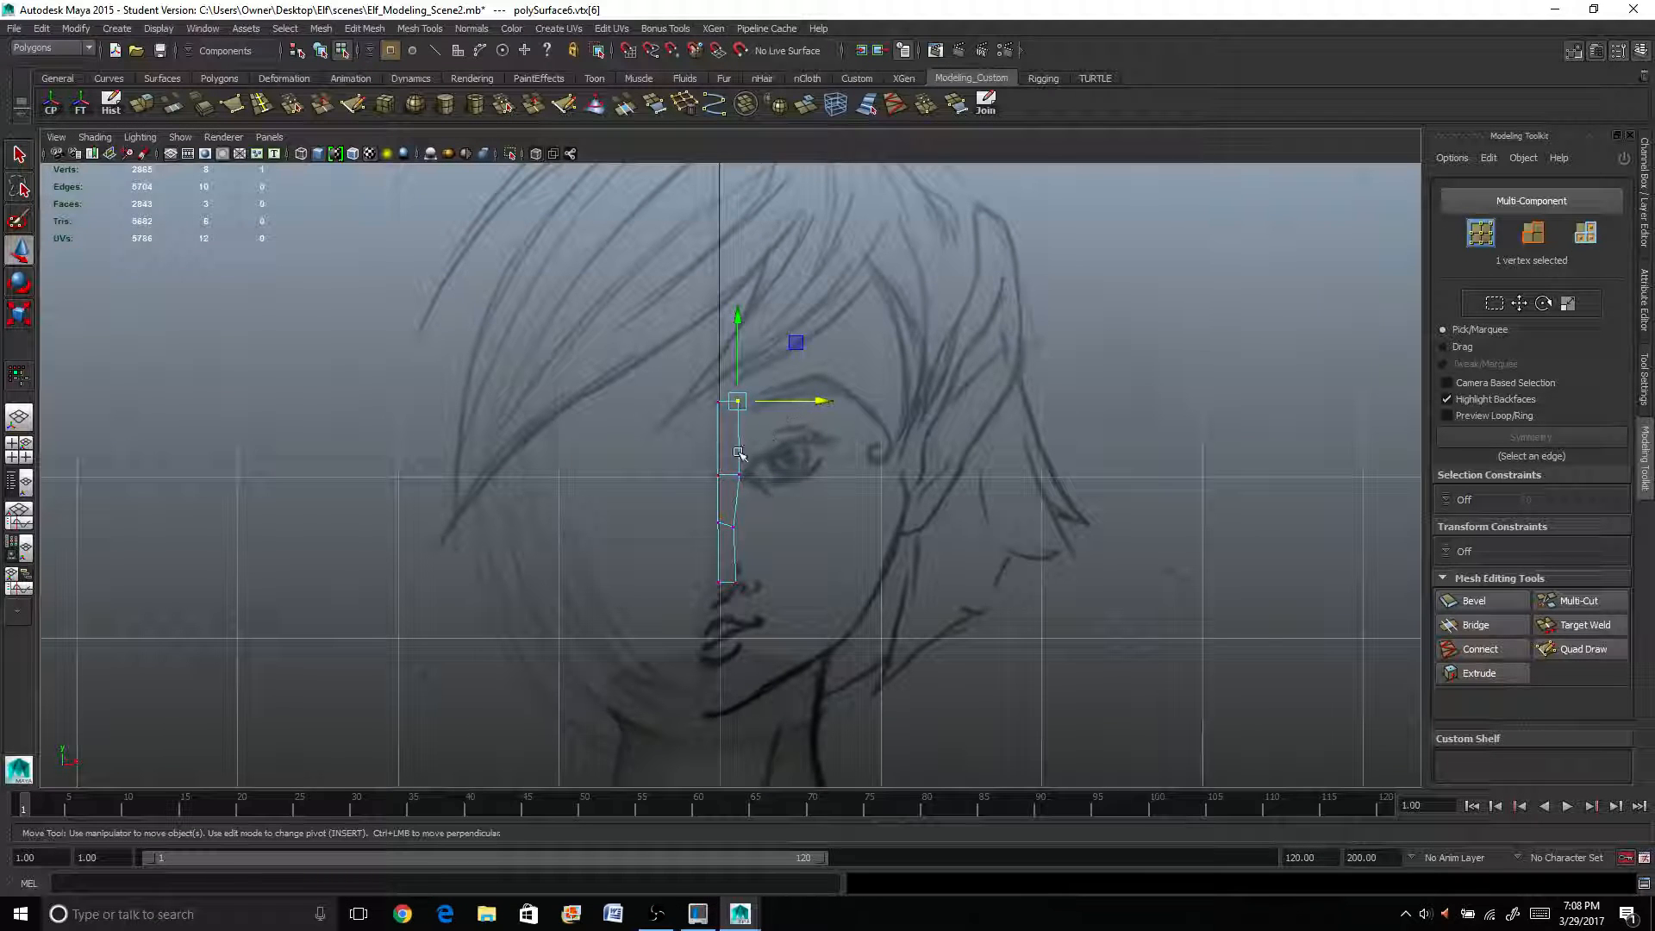
{"action": "left_click_drag", "start_coordinate": [728, 464], "coordinate": [783, 473]}
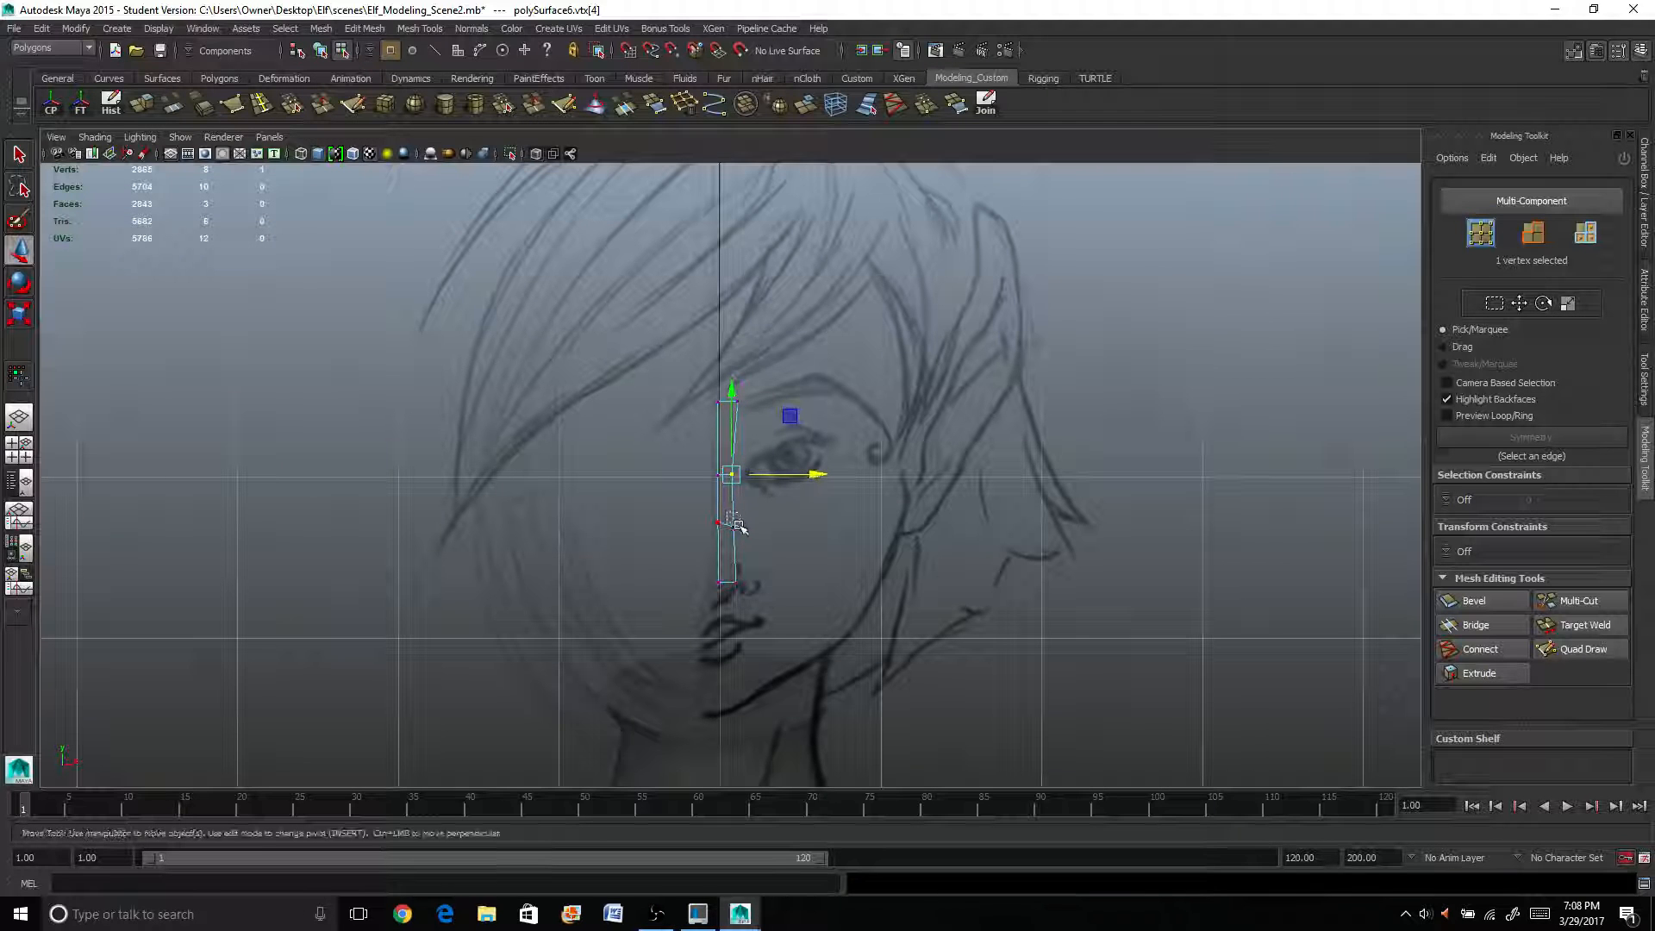
{"action": "left_click", "coordinate": [726, 526]}
{"action": "left_click_drag", "start_coordinate": [737, 451], "coordinate": [735, 447]}
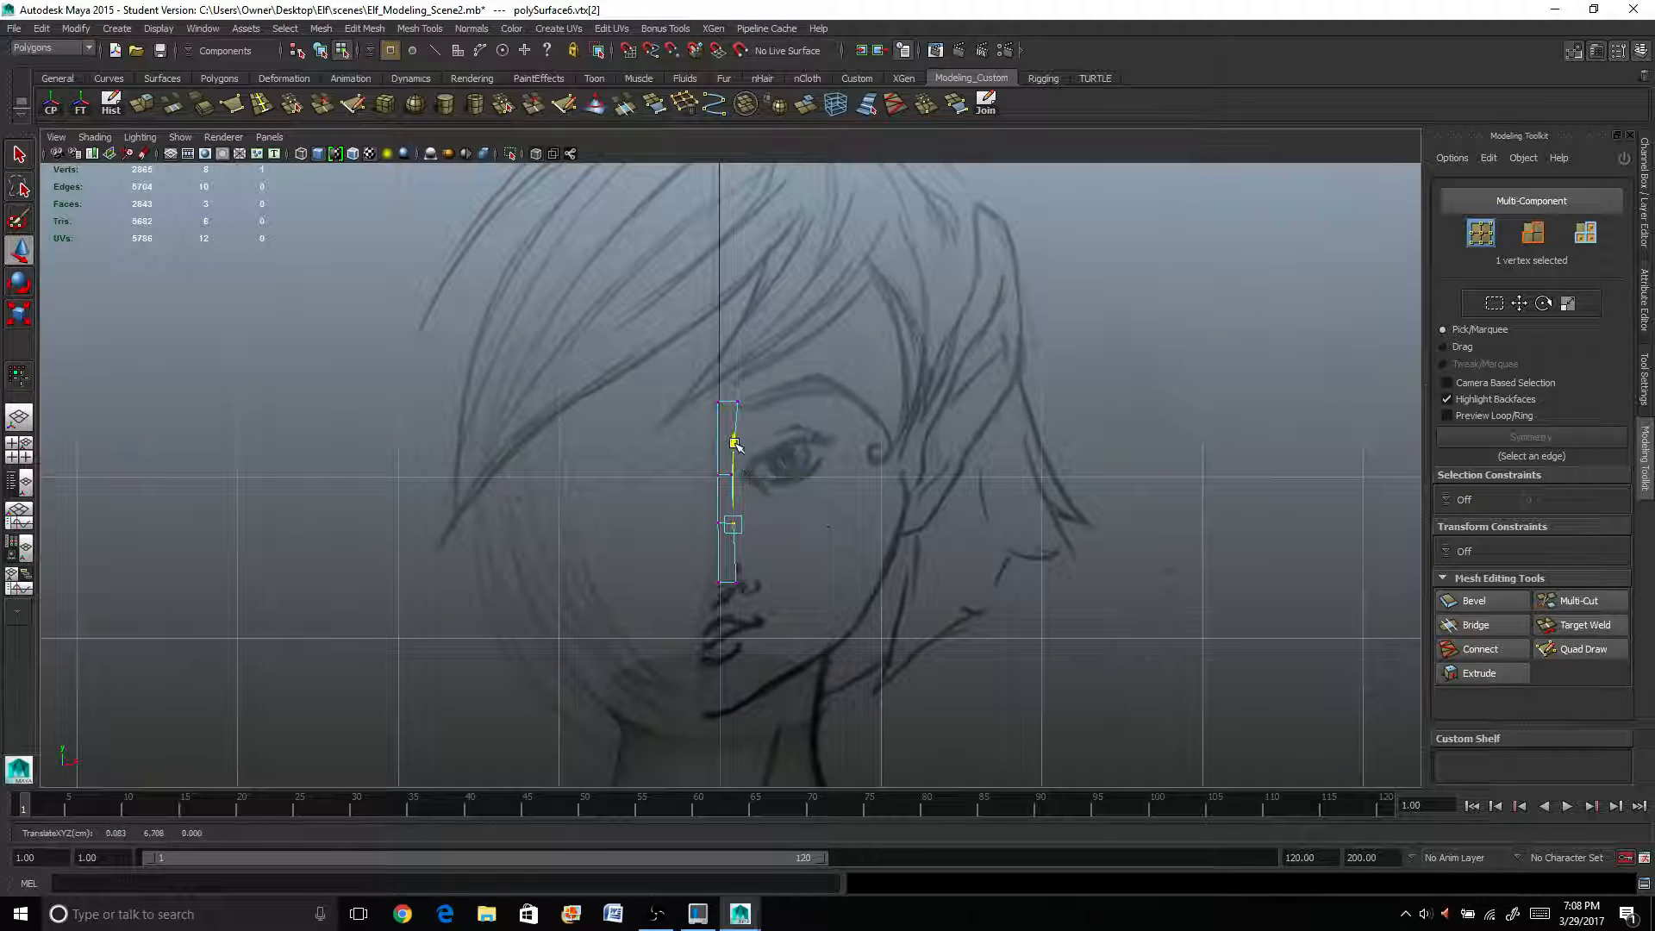
{"action": "left_click", "coordinate": [731, 583]}
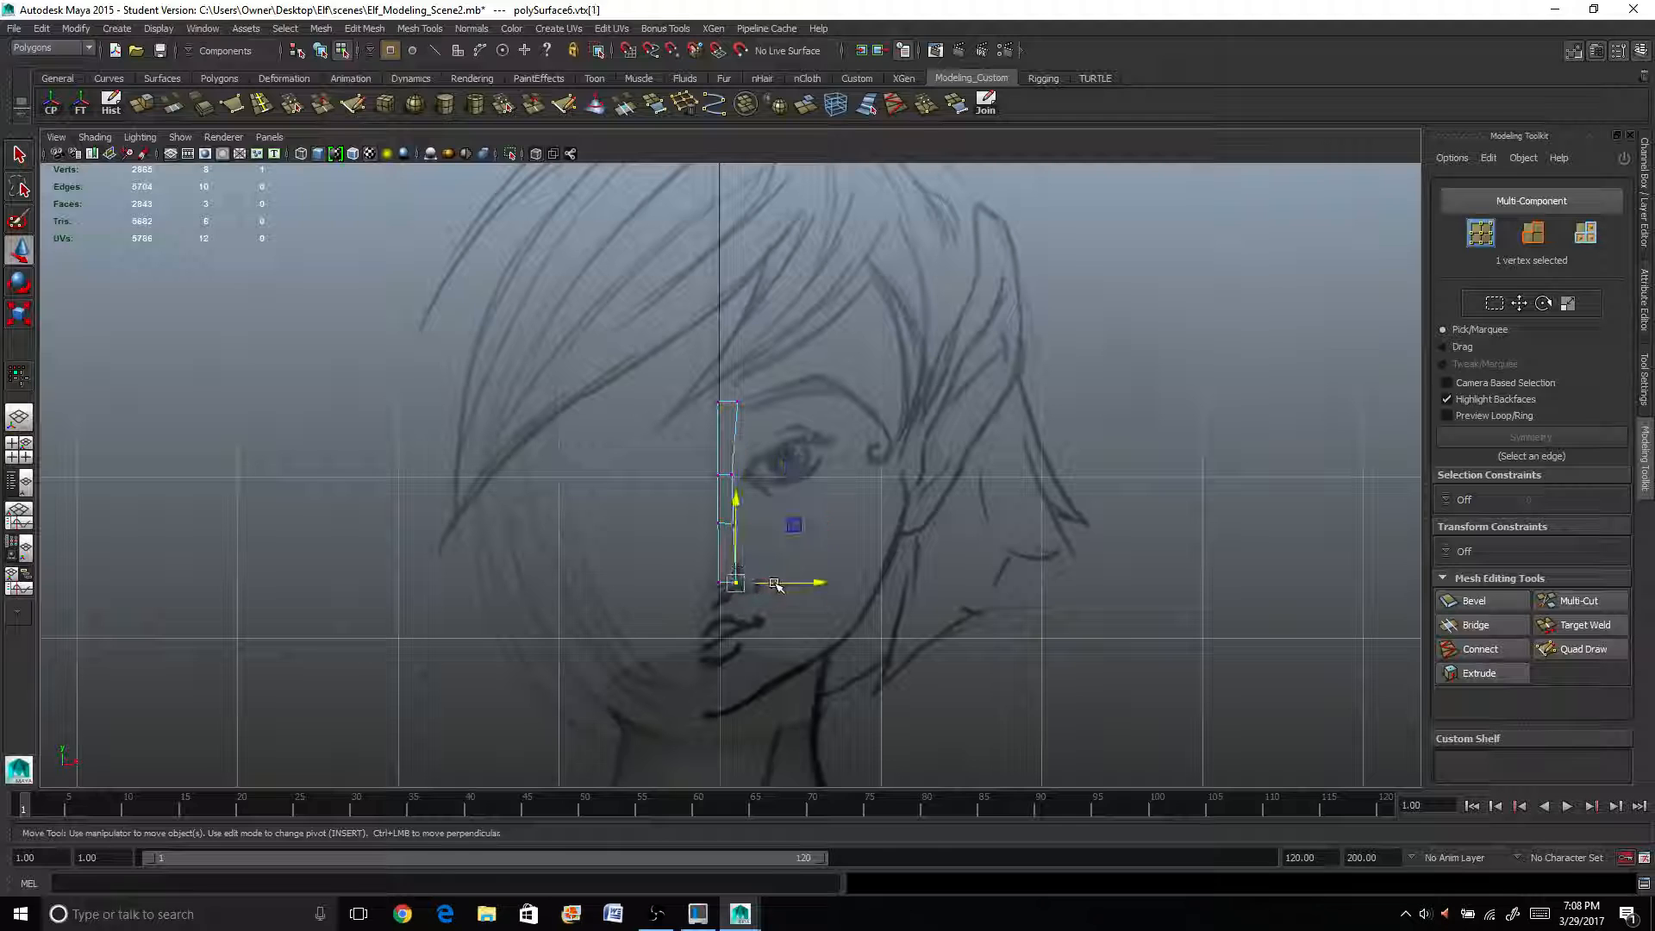
{"action": "left_click_drag", "start_coordinate": [811, 583], "coordinate": [808, 582]}
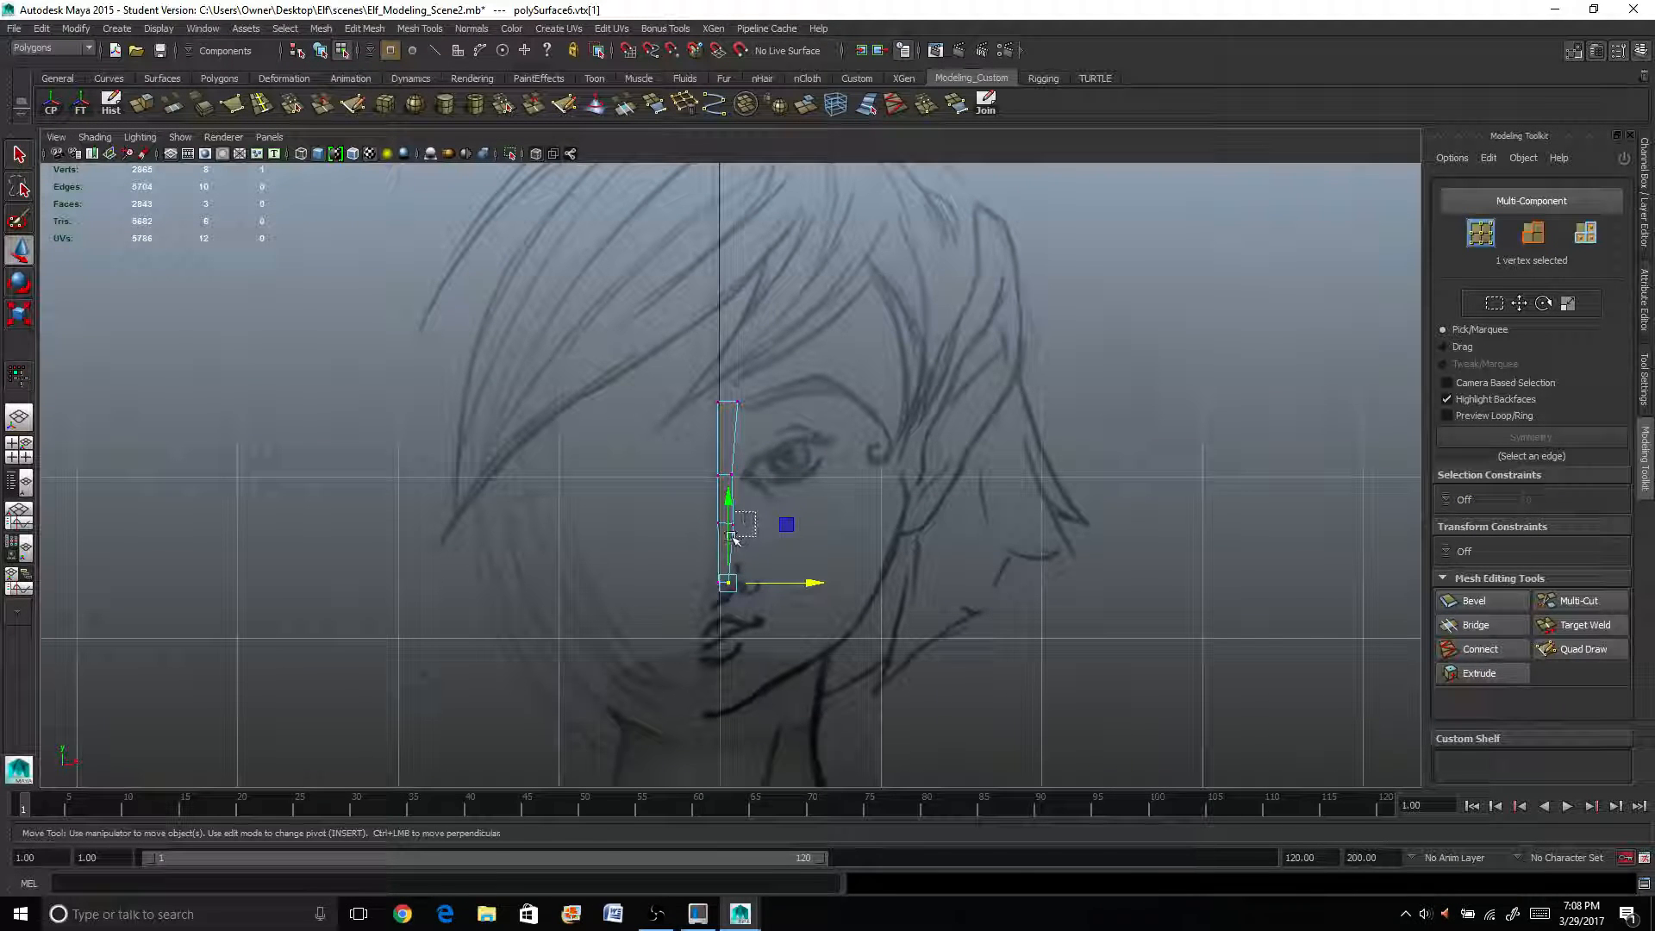
{"action": "left_click", "coordinate": [732, 523]}
{"action": "left_click_drag", "start_coordinate": [813, 524], "coordinate": [809, 523]}
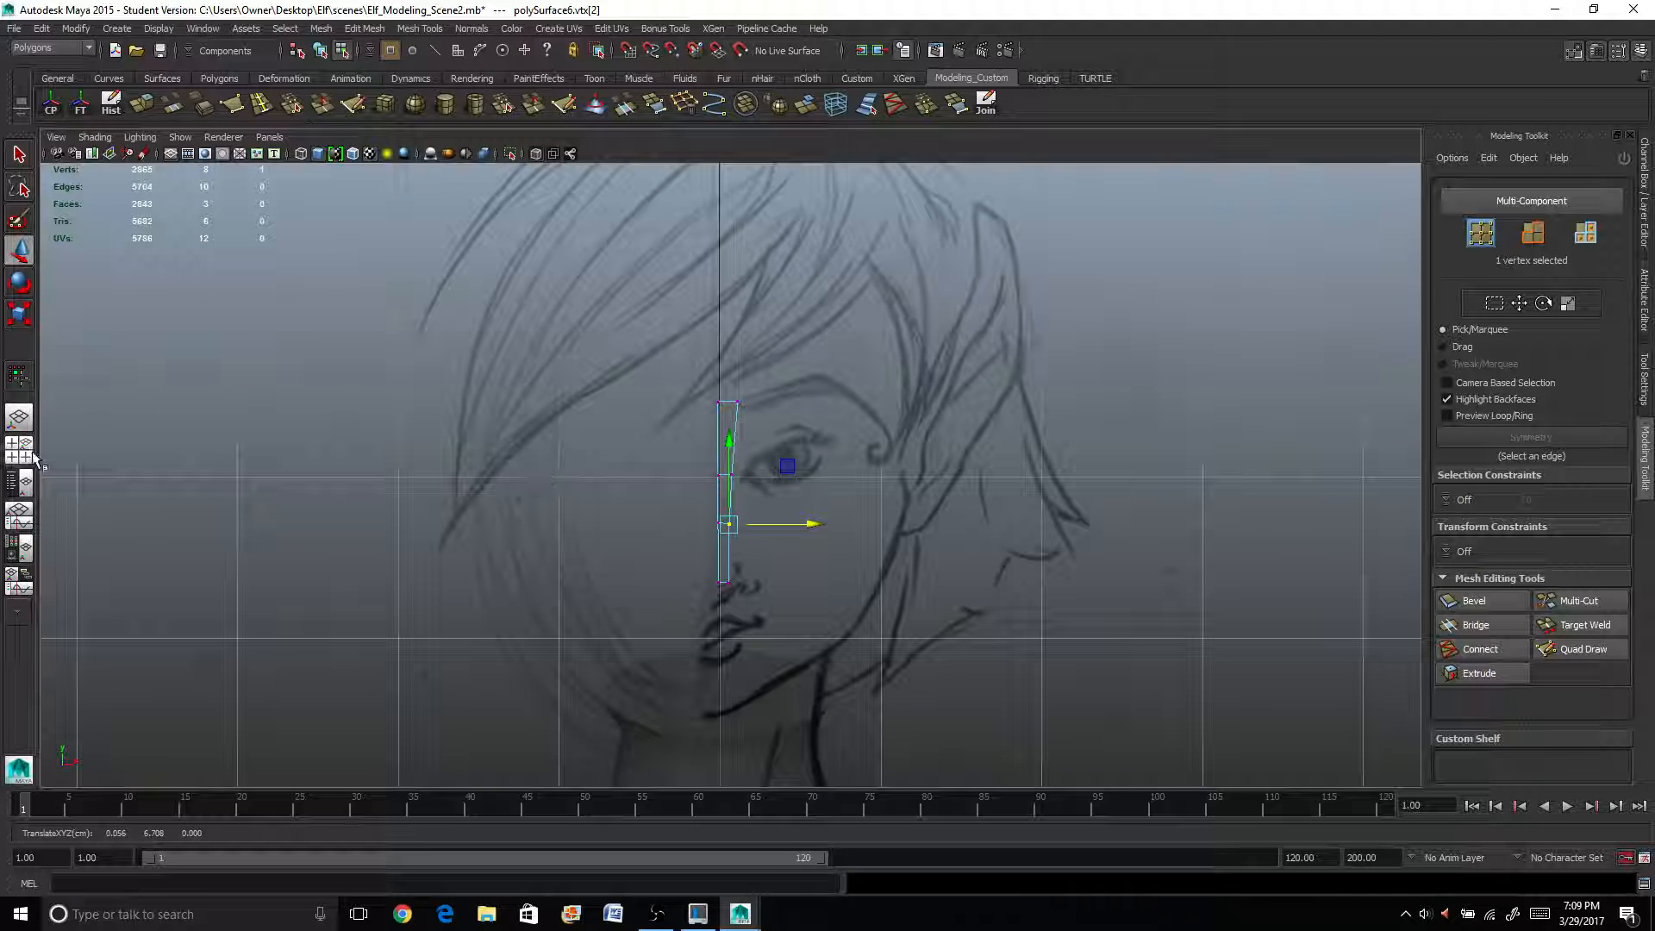
Show the four-view layout and move all eight strip vertices forward to the face profile in the side view.
{"action": "left_click", "coordinate": [24, 452]}
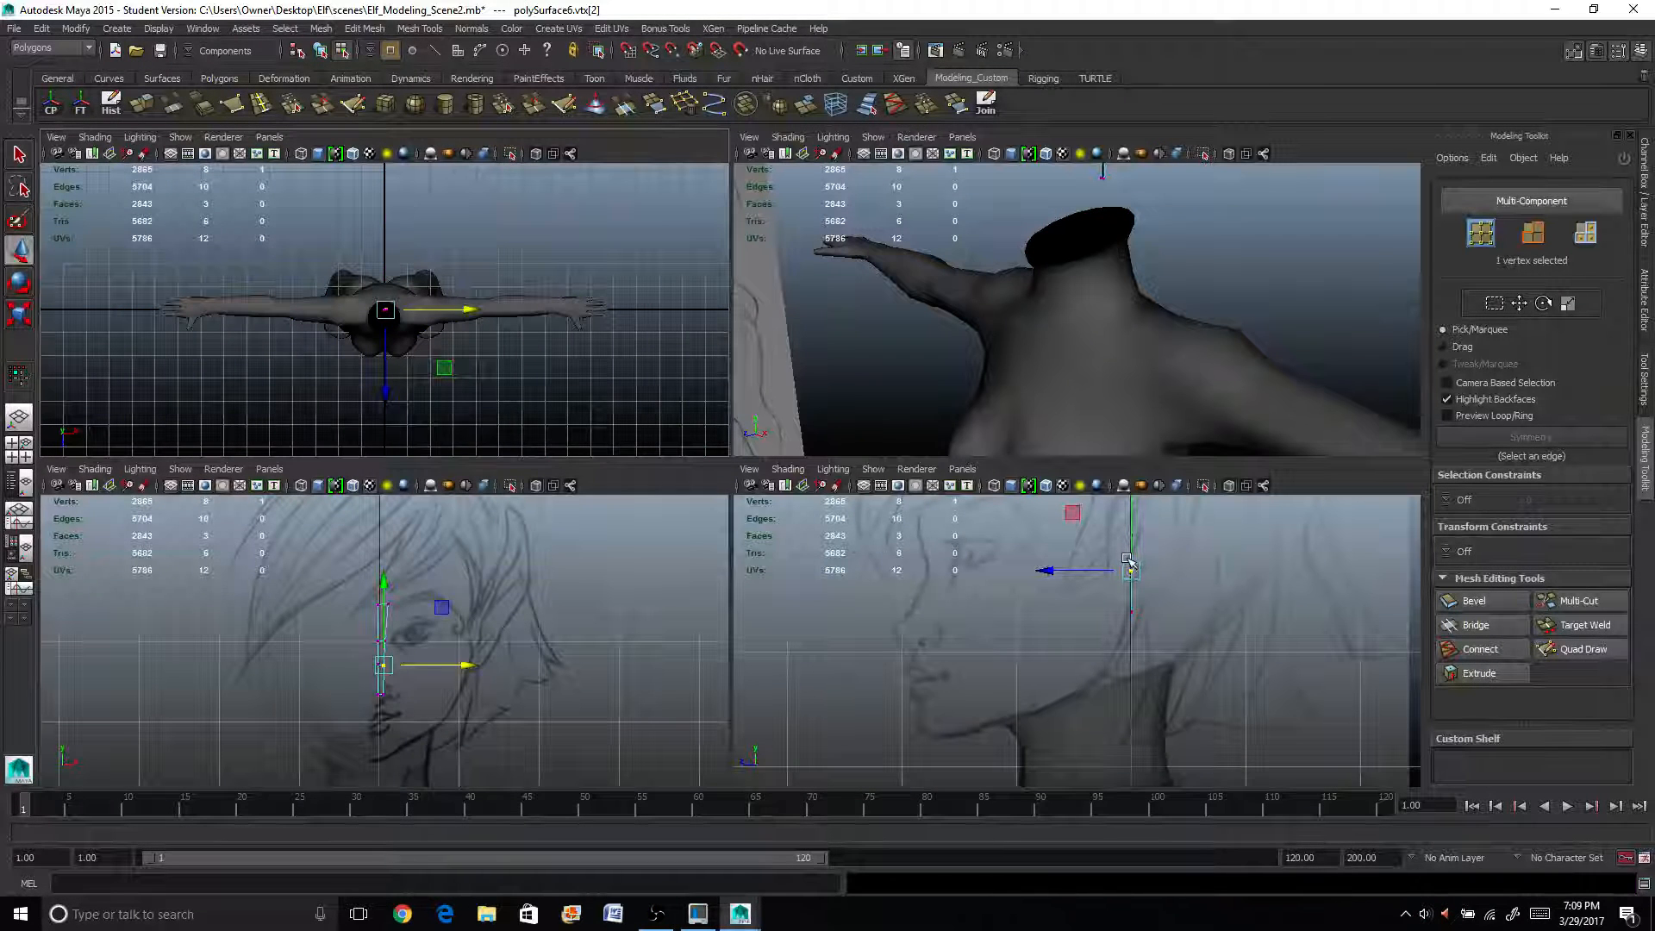
{"action": "middle_click_drag", "start_coordinate": [1126, 558], "coordinate": [1101, 676], "text": "alt"}
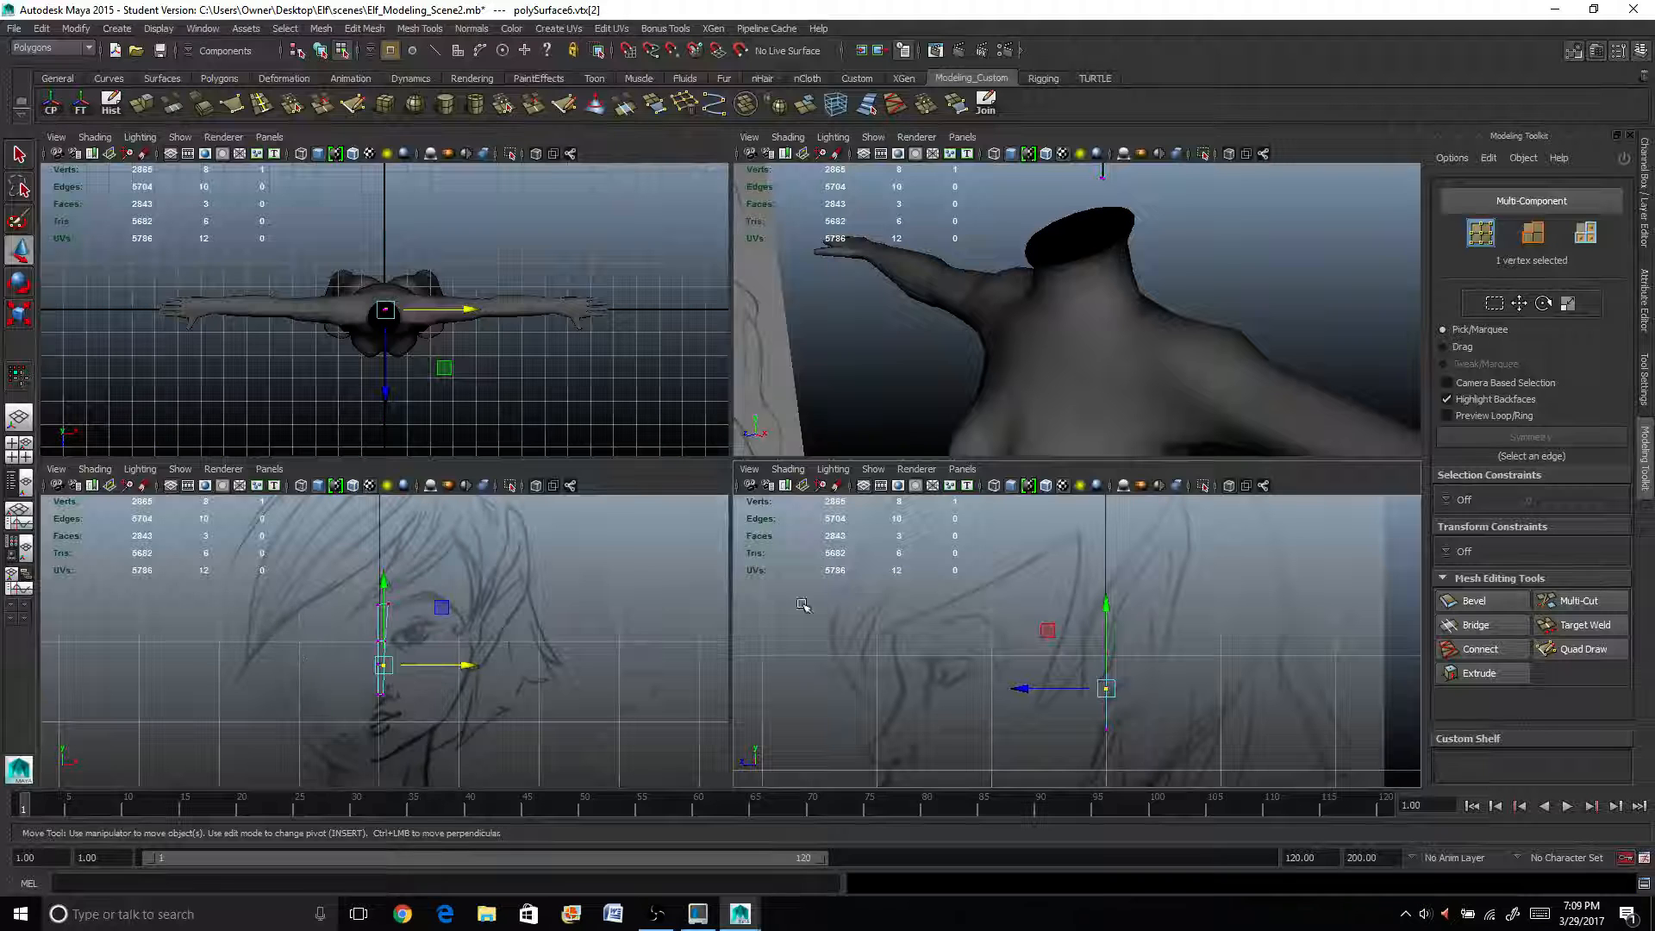
{"action": "left_click_drag", "start_coordinate": [1015, 520], "coordinate": [1151, 767]}
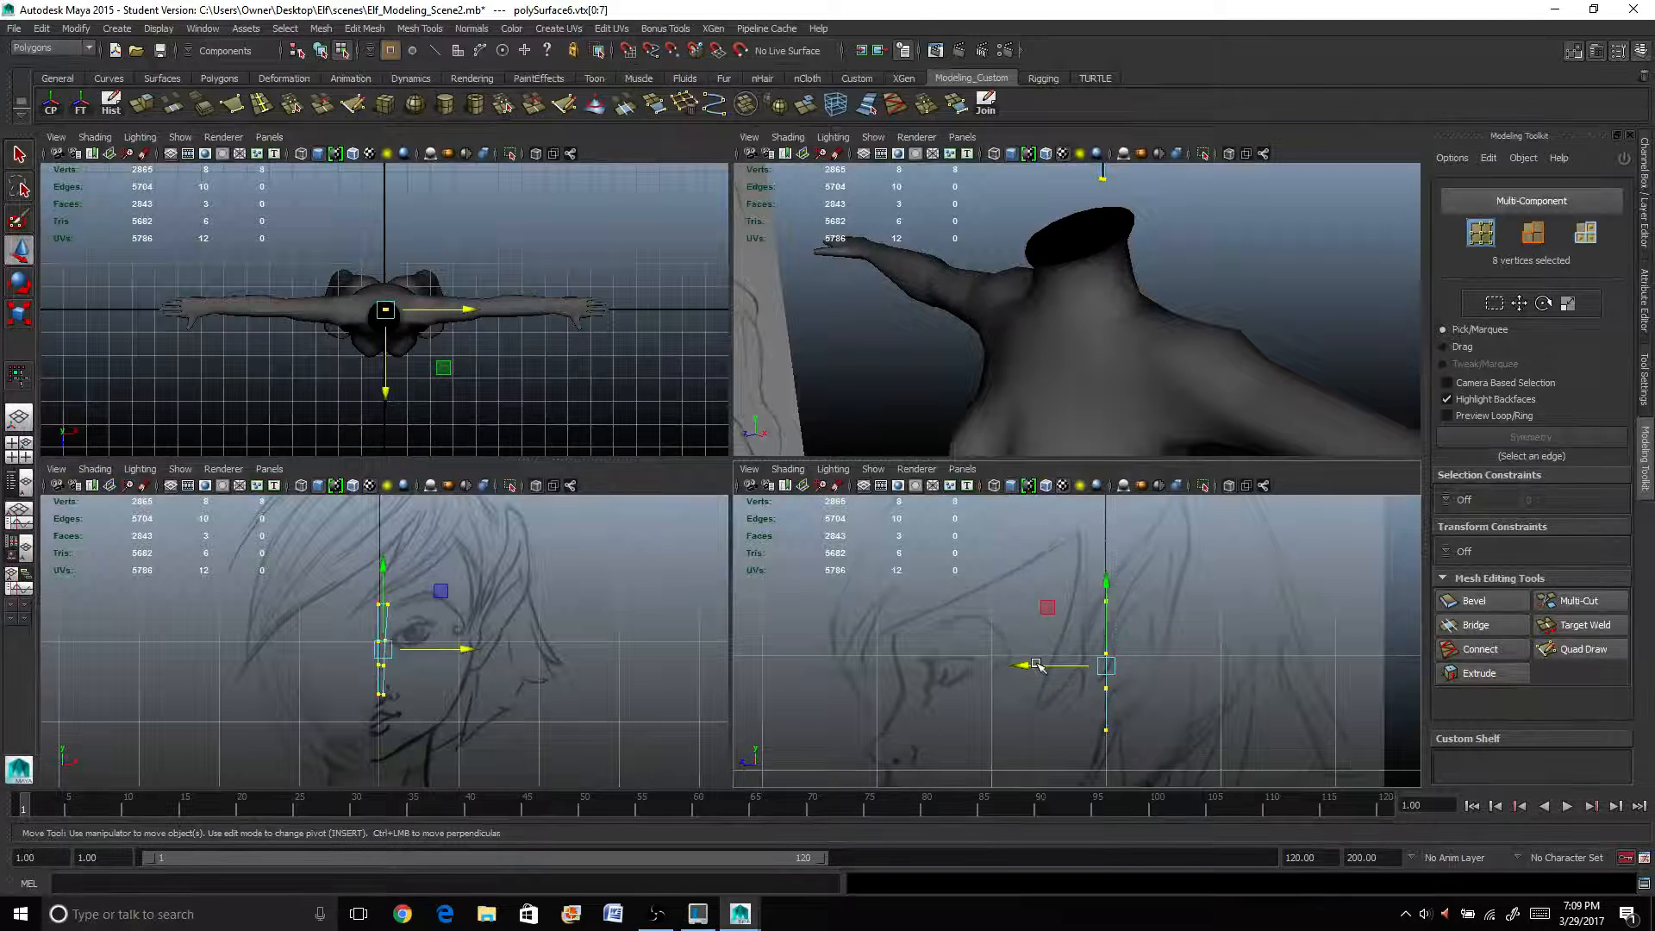
{"action": "left_click_drag", "start_coordinate": [1030, 665], "coordinate": [828, 685]}
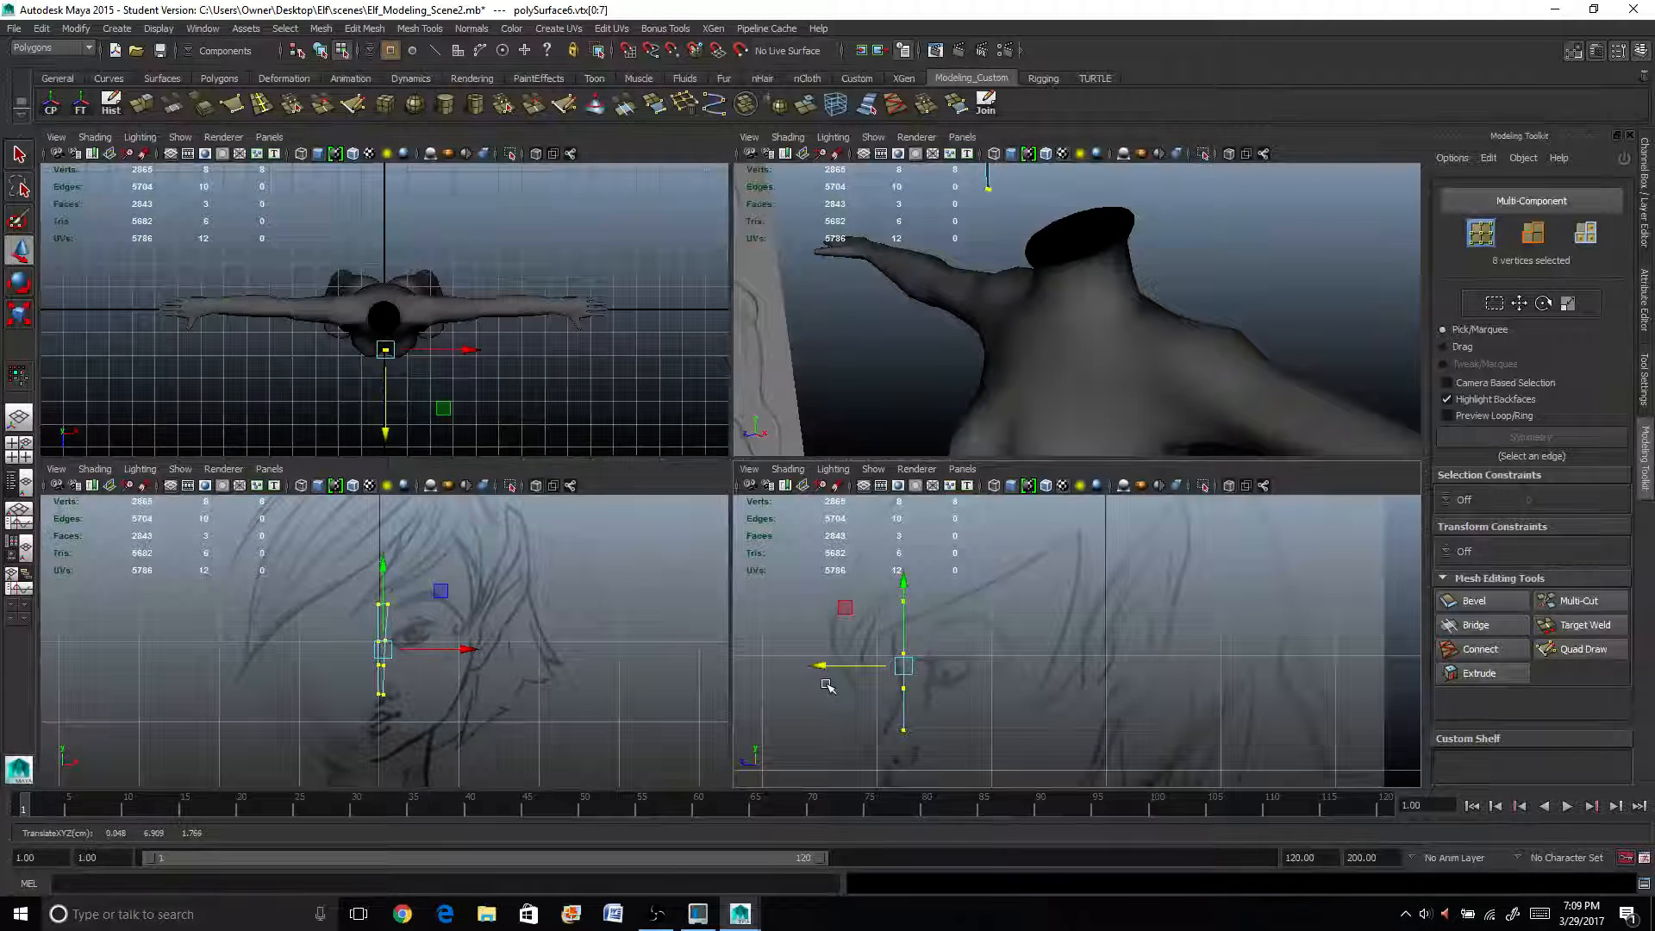
Move the strip's lowest vertex pair forward and down to the nose tip of the side profile sketch.
{"action": "scroll", "coordinate": [895, 659], "scroll_direction": "up", "scroll_amount": 4}
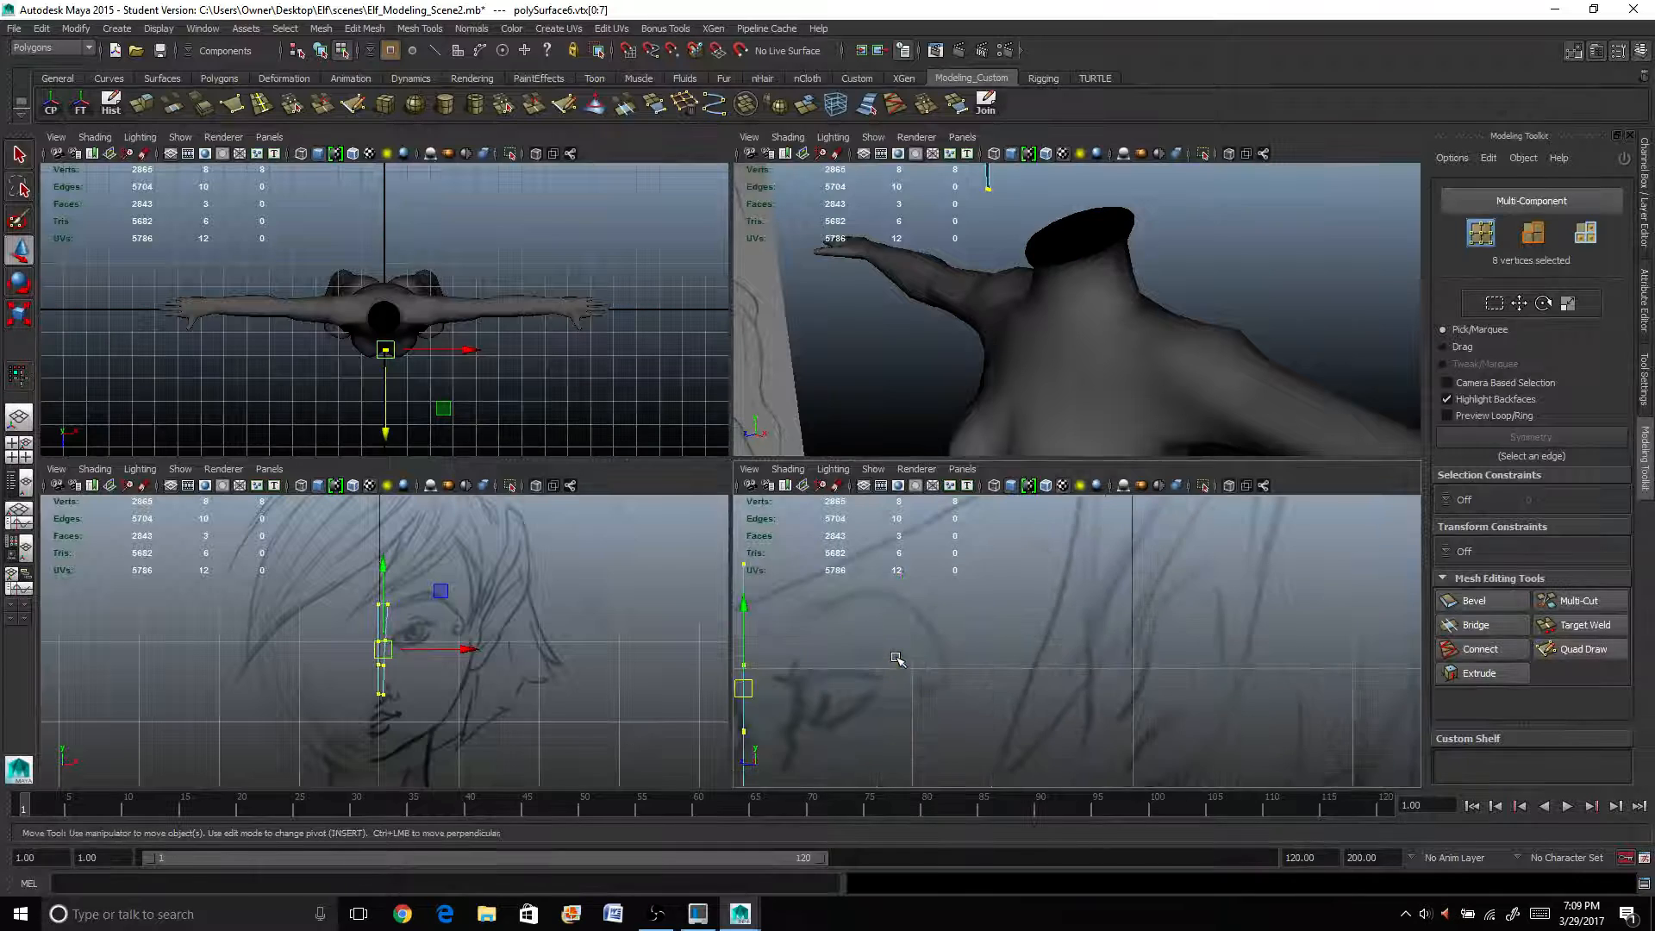
{"action": "key", "text": "space"}
{"action": "middle_click_drag", "start_coordinate": [829, 680], "coordinate": [1162, 508], "text": "alt"}
{"action": "scroll", "coordinate": [865, 426], "scroll_direction": "down", "scroll_amount": 5}
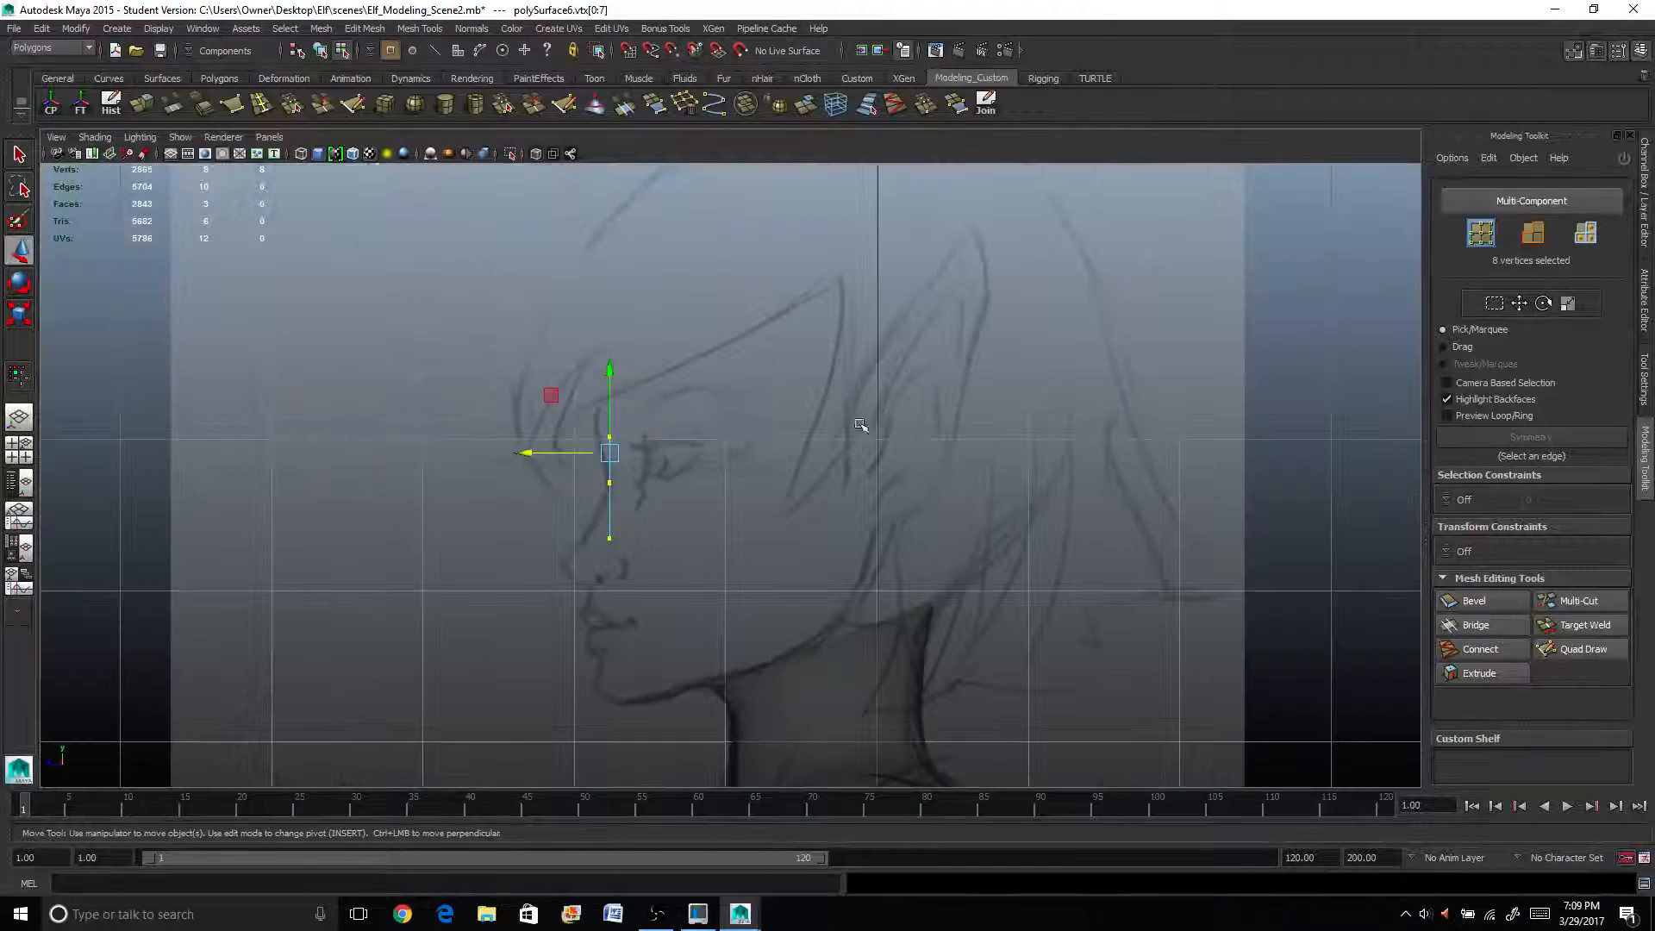
{"action": "middle_click_drag", "start_coordinate": [727, 408], "coordinate": [923, 379], "text": "alt"}
{"action": "scroll", "coordinate": [924, 379], "scroll_direction": "up", "scroll_amount": 3}
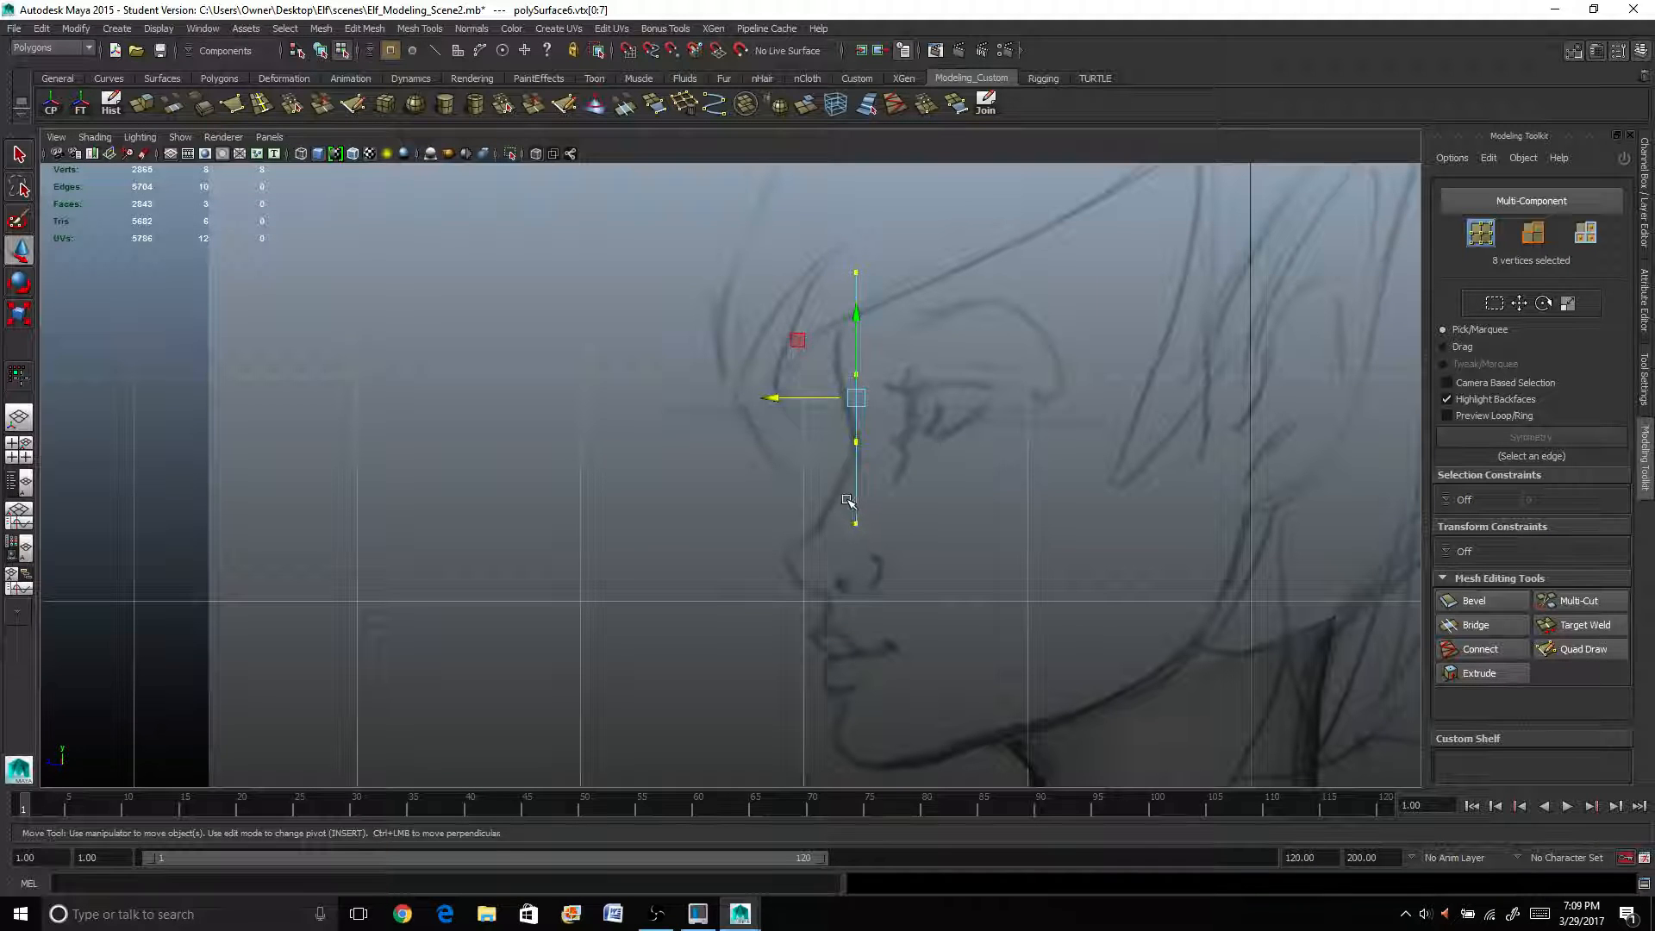
{"action": "left_click_drag", "start_coordinate": [847, 500], "coordinate": [873, 542]}
{"action": "left_click_drag", "start_coordinate": [773, 523], "coordinate": [711, 528]}
{"action": "left_click_drag", "start_coordinate": [793, 435], "coordinate": [788, 467]}
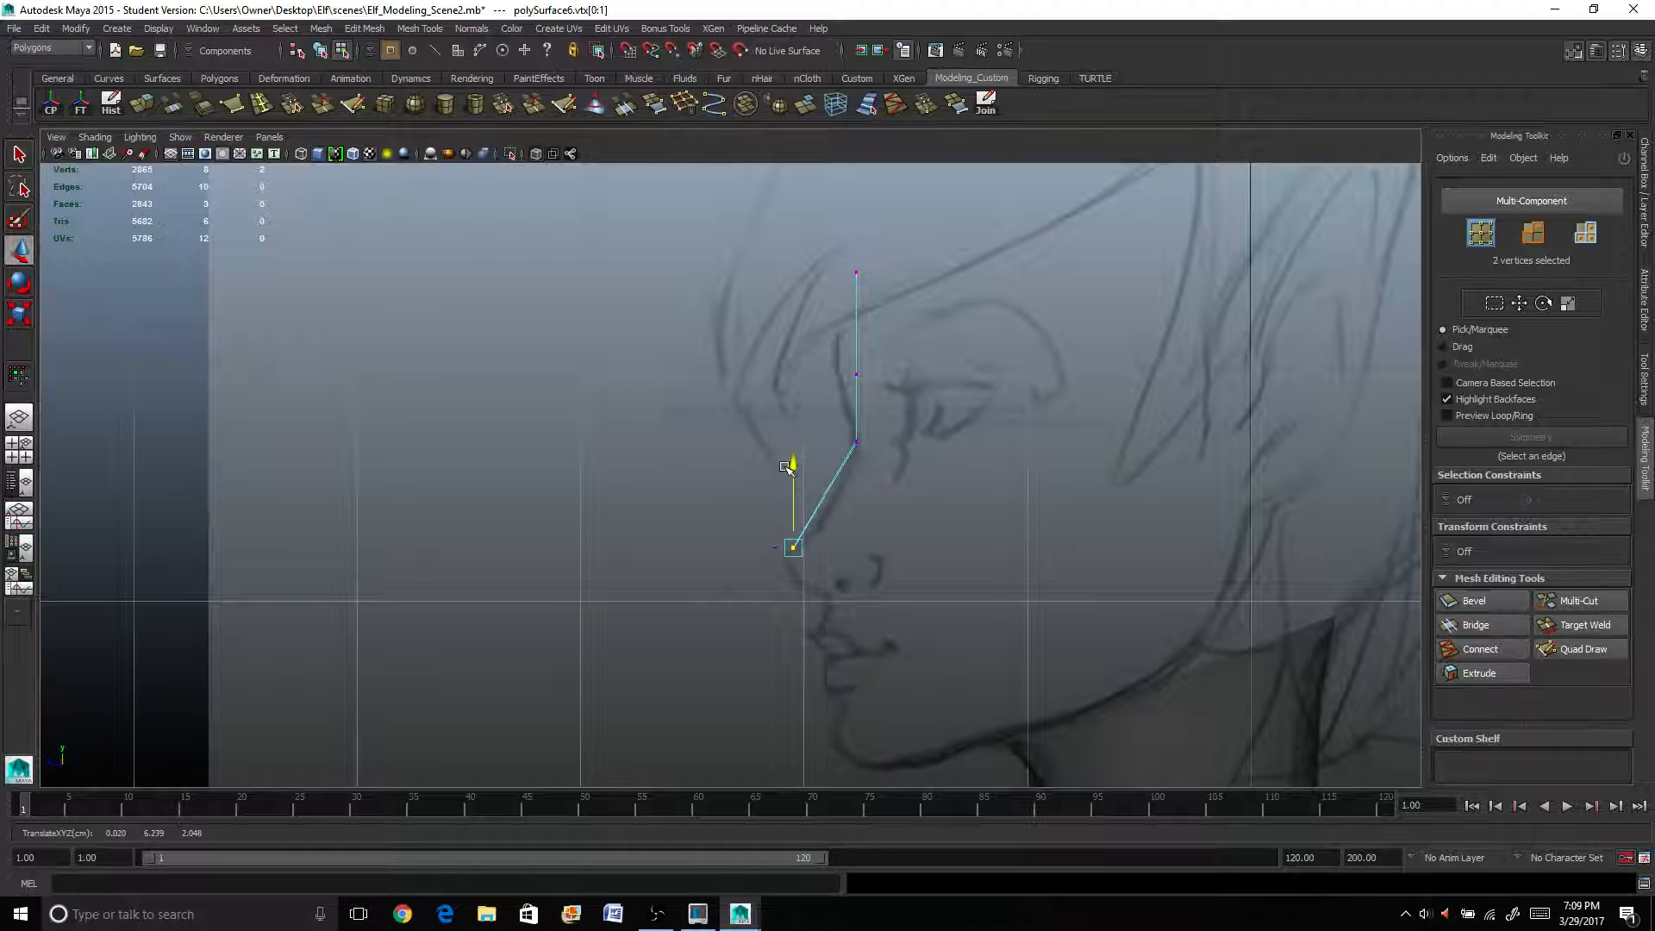
{"action": "left_click_drag", "start_coordinate": [709, 547], "coordinate": [698, 550]}
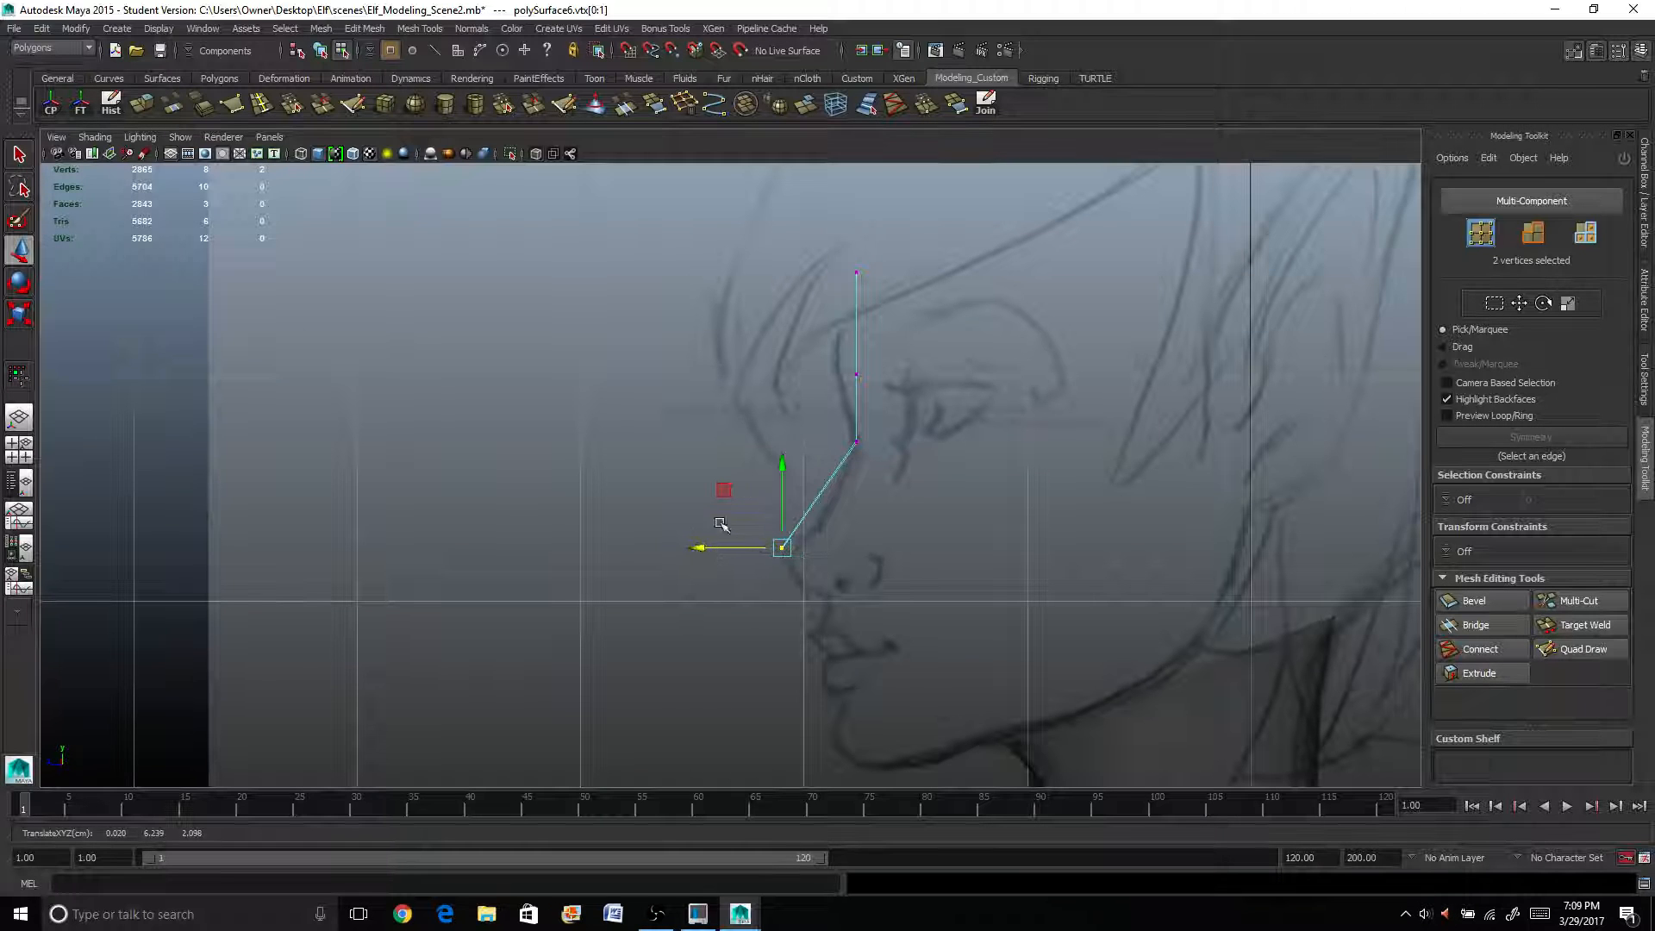
{"action": "left_click_drag", "start_coordinate": [782, 472], "coordinate": [782, 479]}
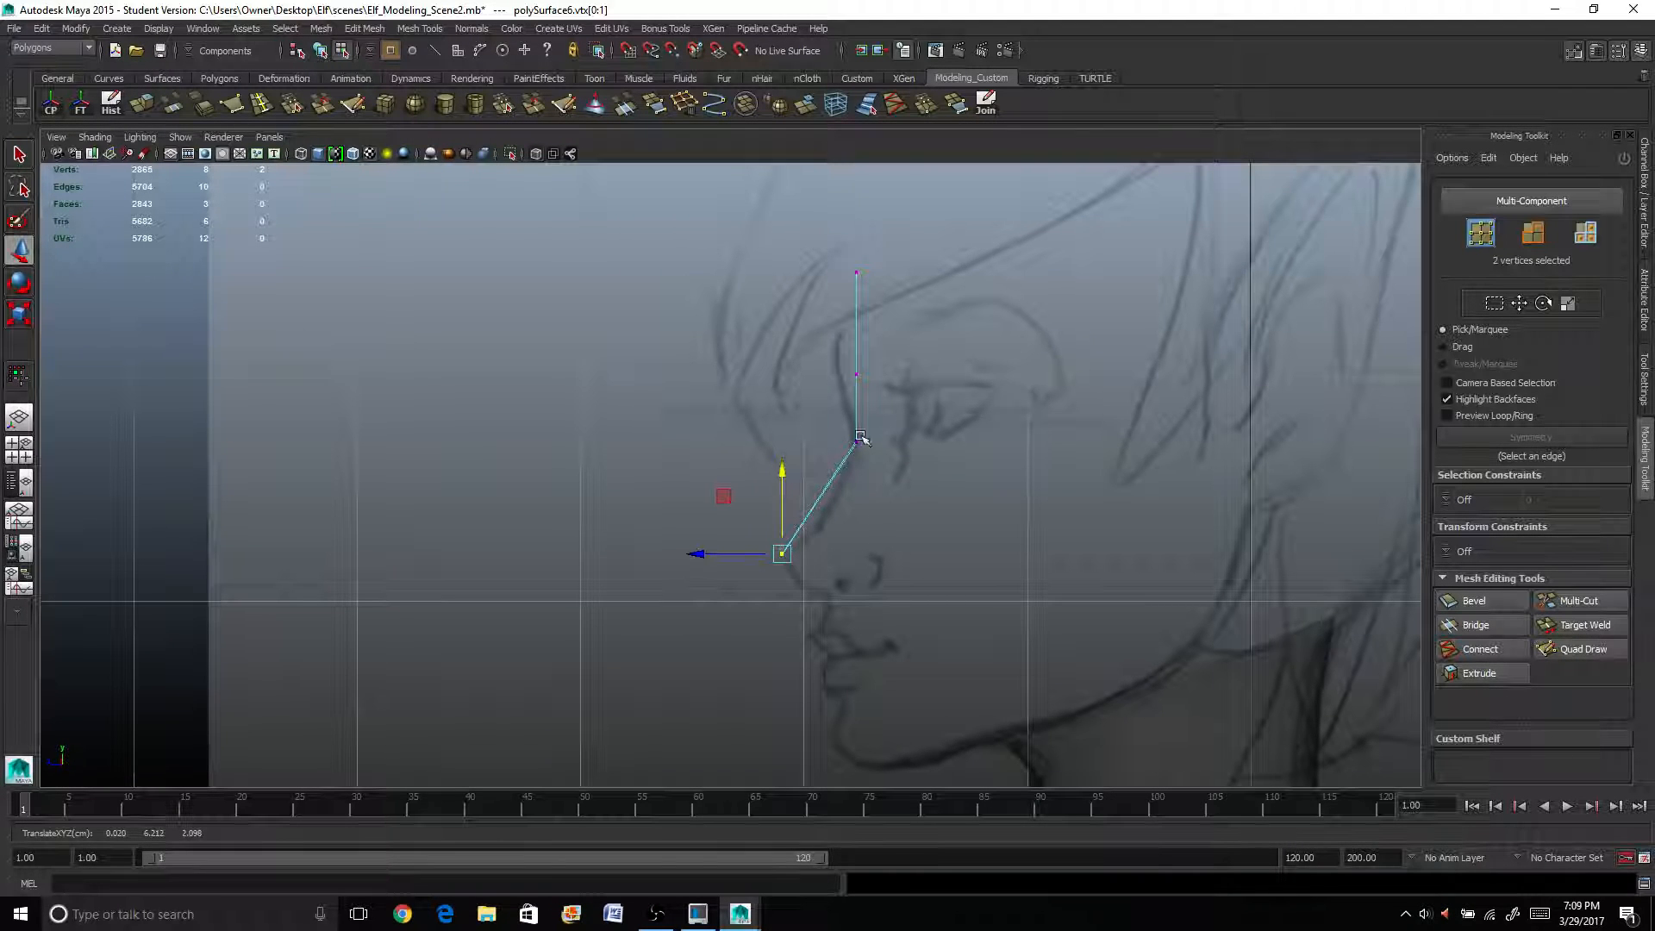
Move the second-lowest vertex pair down and forward onto the lower nose bridge, just above the tip.
{"action": "left_click", "coordinate": [861, 437]}
{"action": "left_click_drag", "start_coordinate": [859, 355], "coordinate": [859, 407]}
{"action": "left_click_drag", "start_coordinate": [775, 491], "coordinate": [744, 495]}
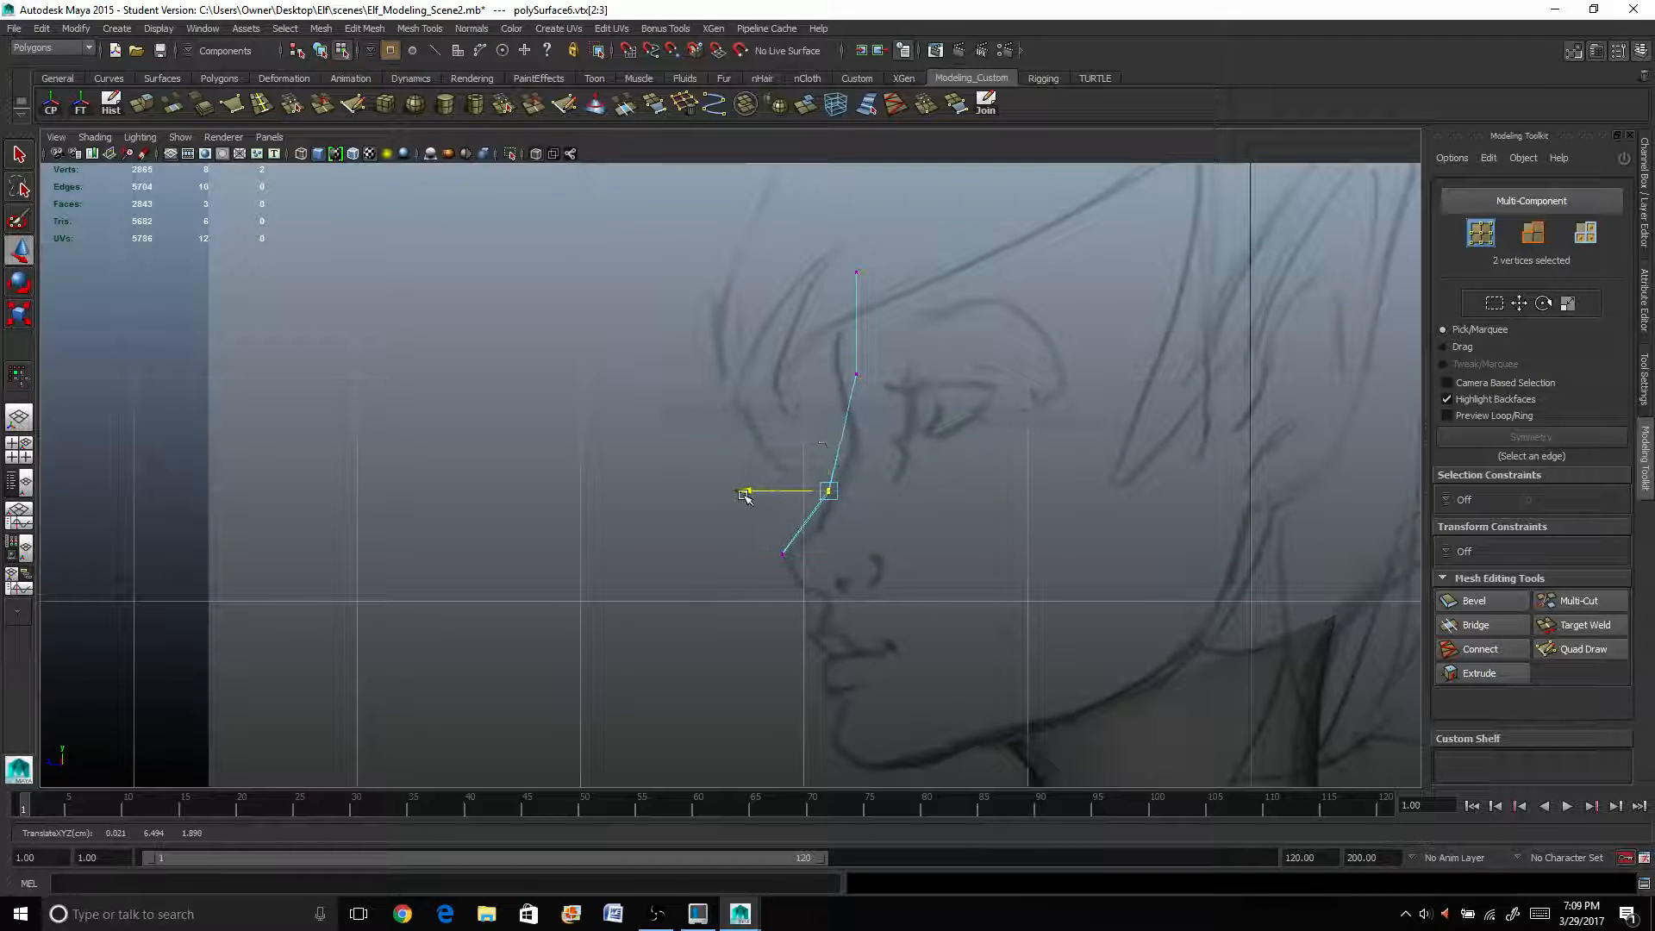
{"action": "left_click_drag", "start_coordinate": [821, 406], "coordinate": [817, 419]}
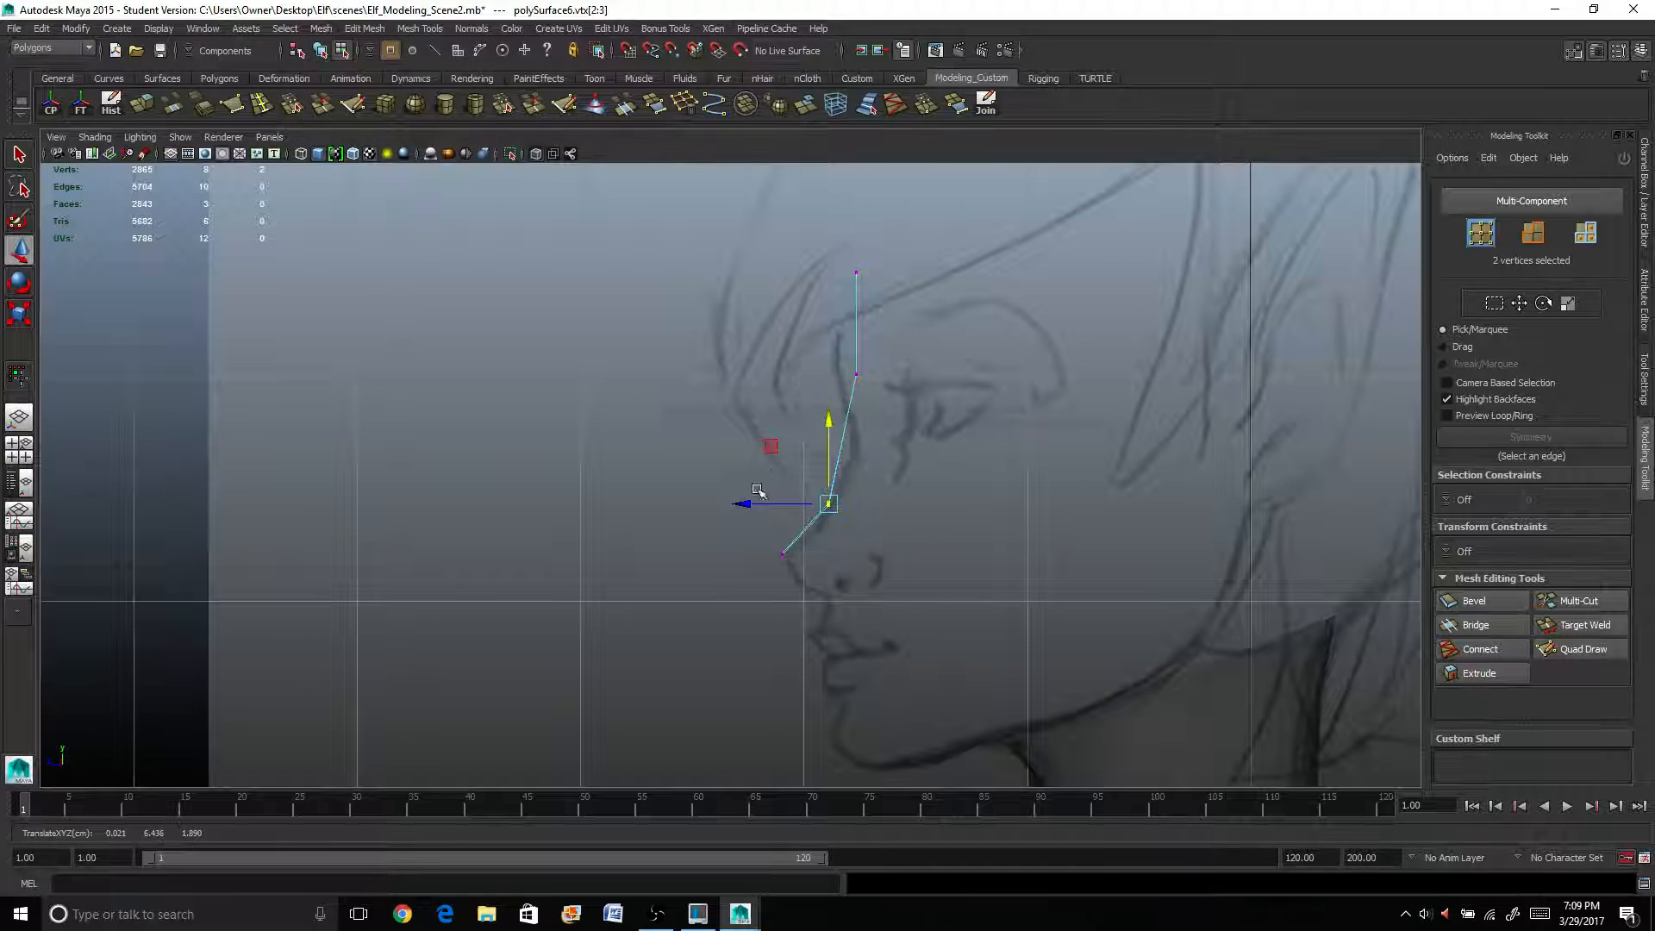
{"action": "left_click_drag", "start_coordinate": [743, 504], "coordinate": [736, 505]}
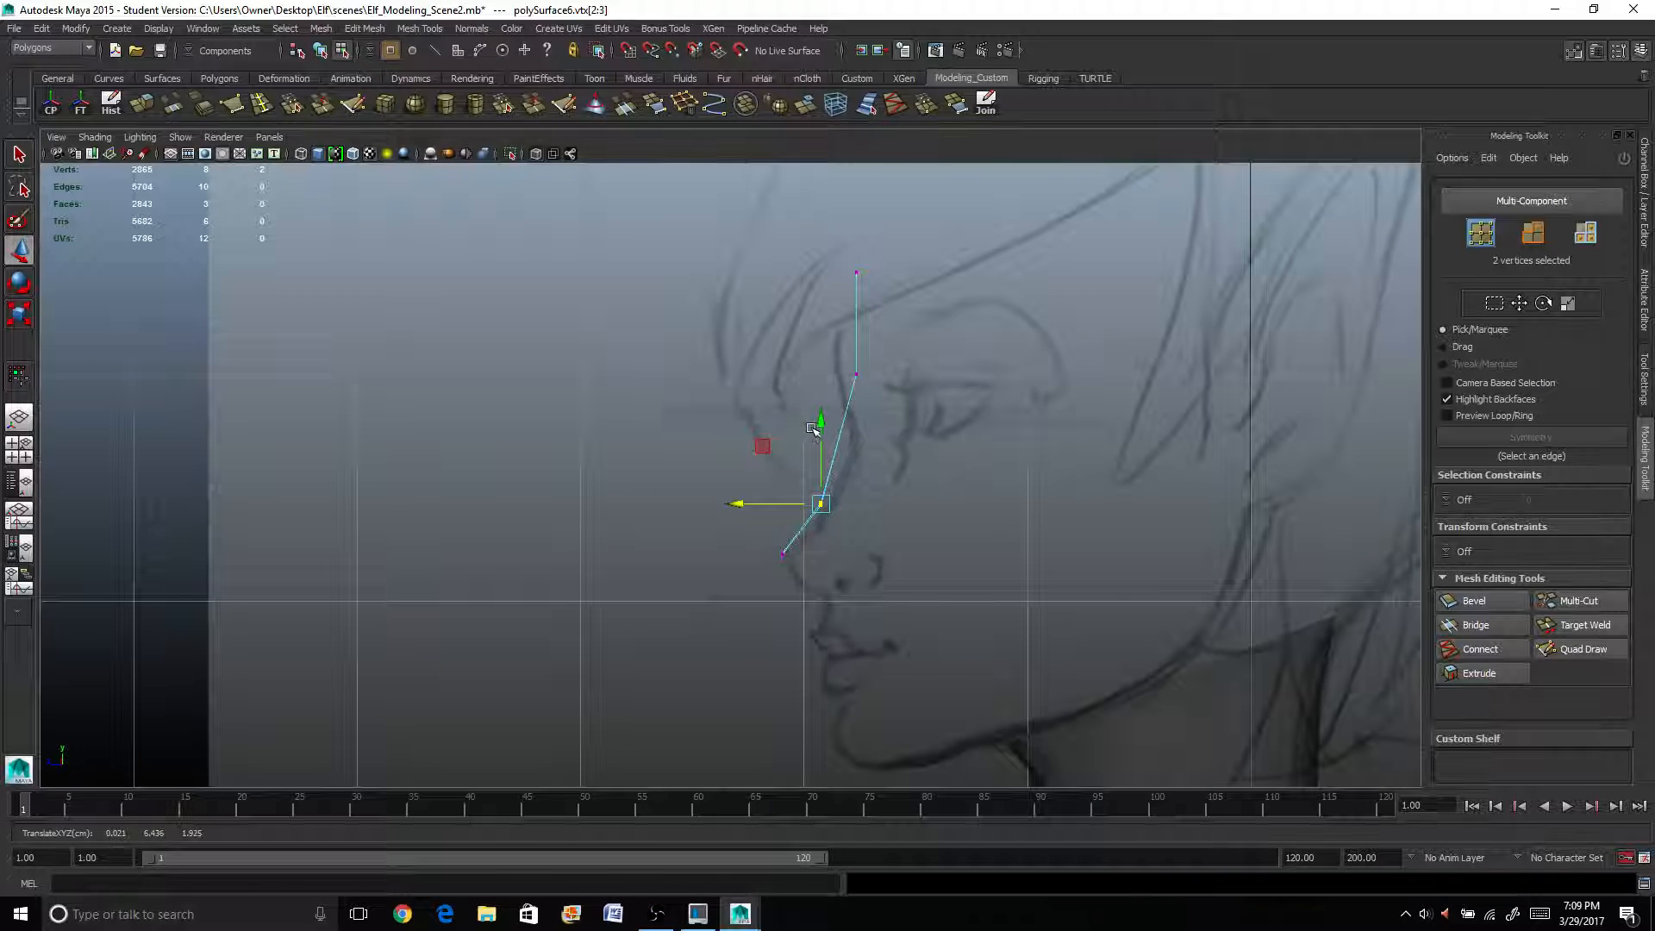
{"action": "left_click_drag", "start_coordinate": [814, 429], "coordinate": [817, 448]}
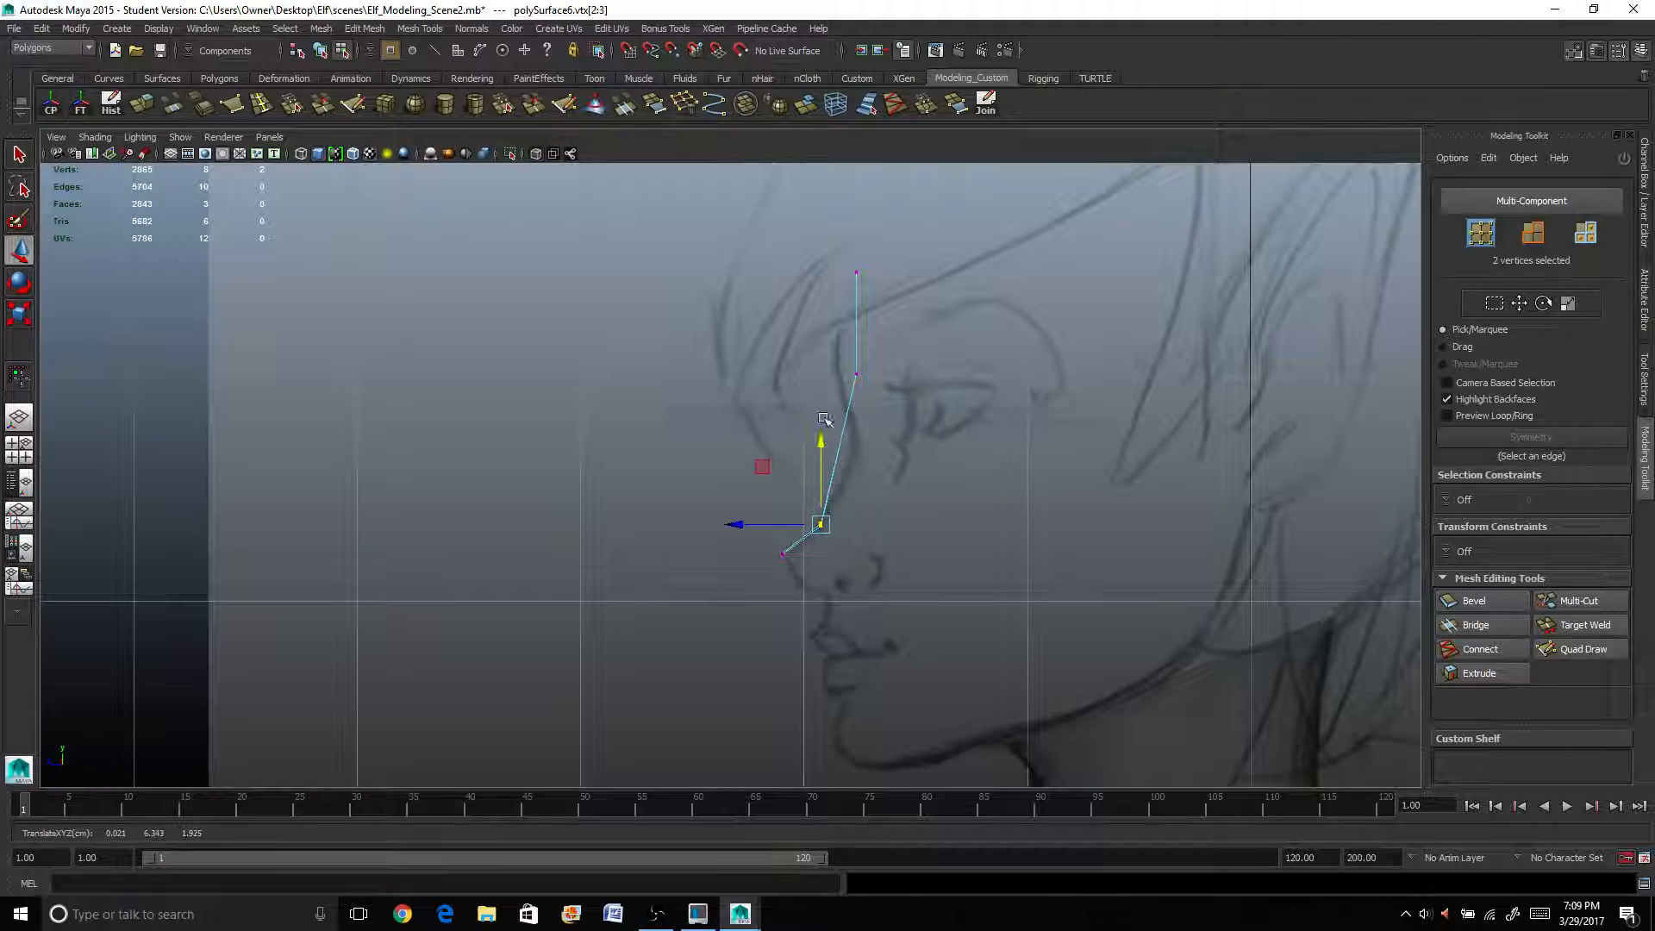
Lower the strip's upper two vertex pairs in the side view so they follow the nose bridge up to the nose root.
{"action": "left_click", "coordinate": [856, 376]}
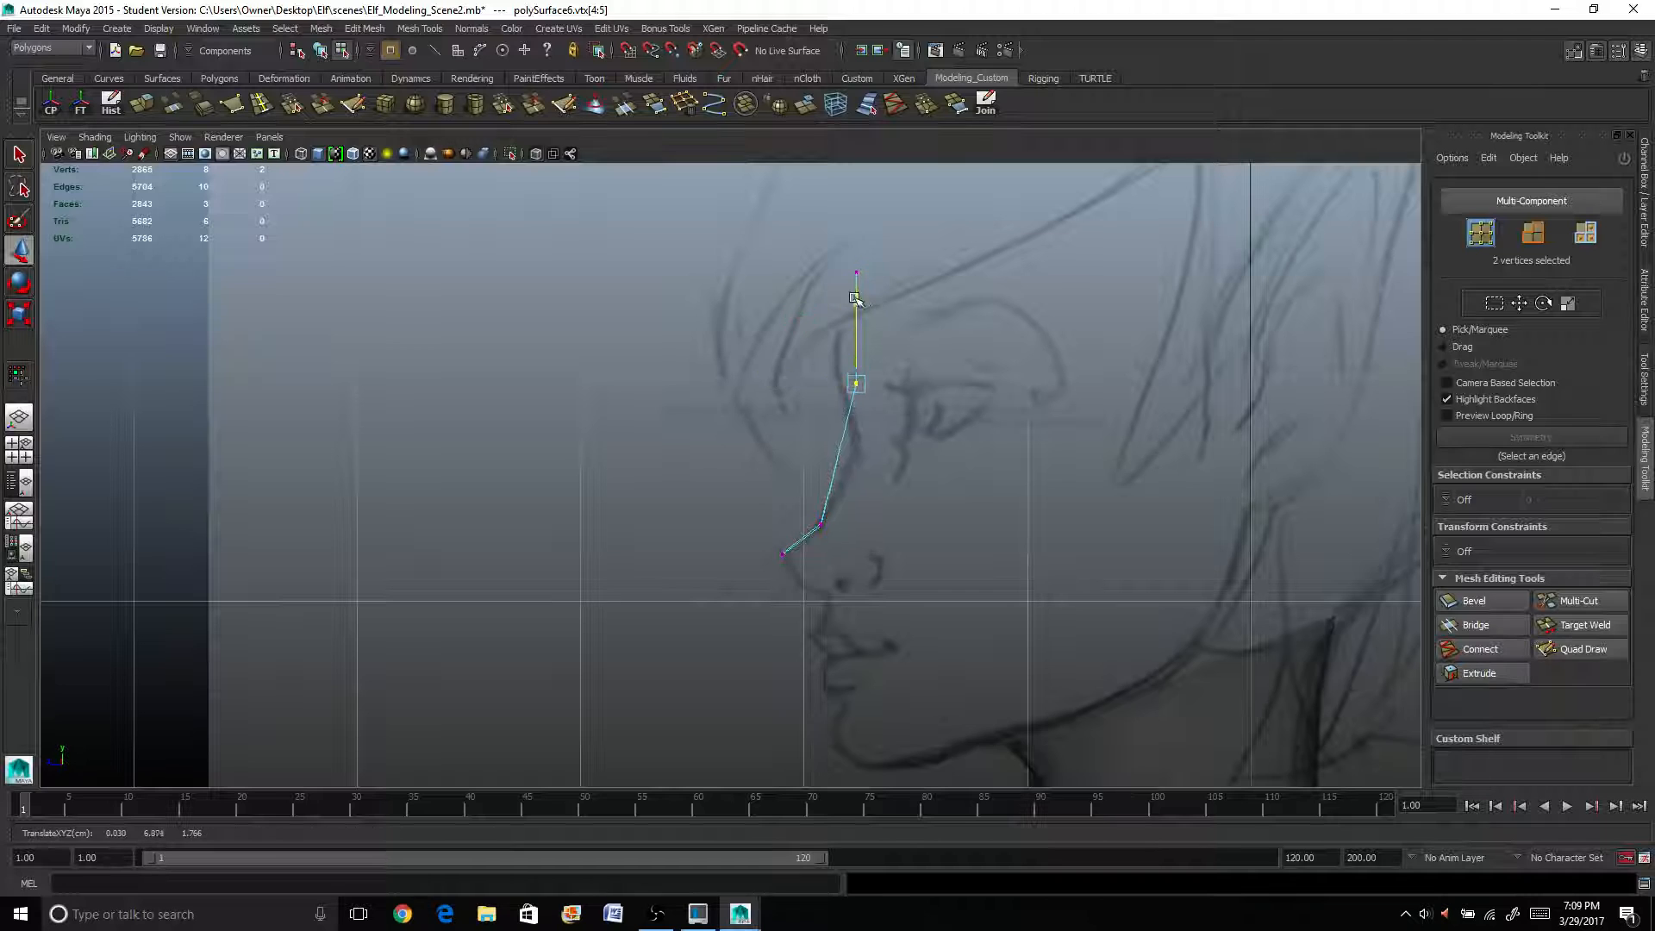
{"action": "left_click_drag", "start_coordinate": [856, 299], "coordinate": [856, 382]}
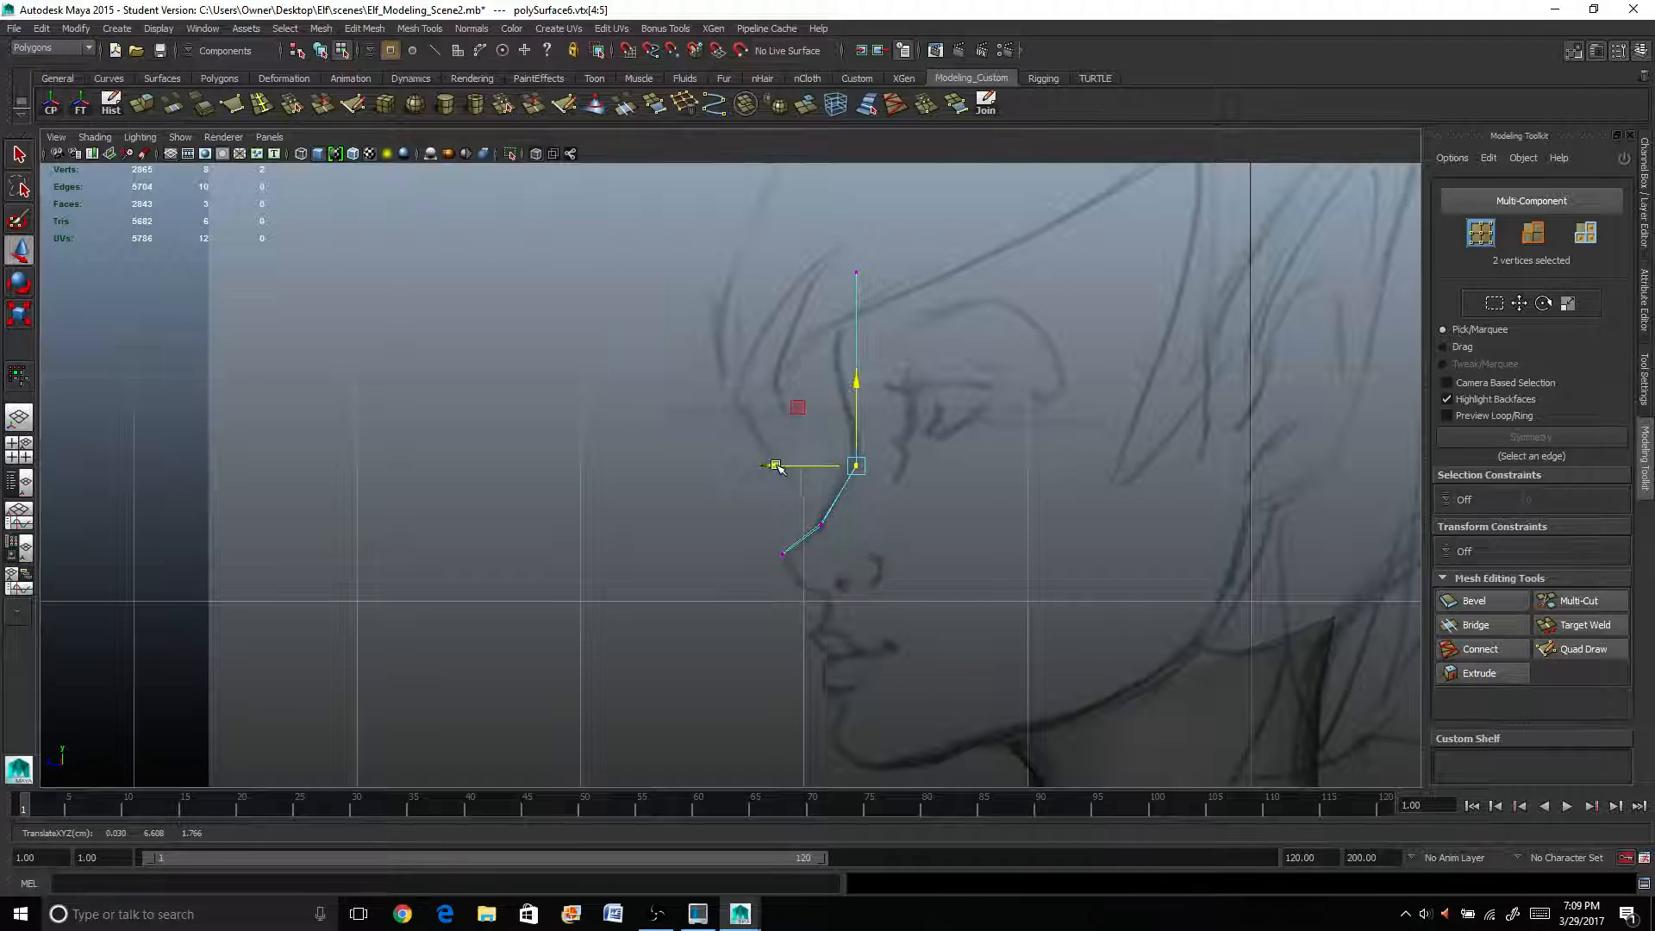
{"action": "left_click_drag", "start_coordinate": [776, 467], "coordinate": [763, 467]}
{"action": "left_click_drag", "start_coordinate": [847, 385], "coordinate": [848, 401]}
{"action": "left_click_drag", "start_coordinate": [816, 253], "coordinate": [873, 302]}
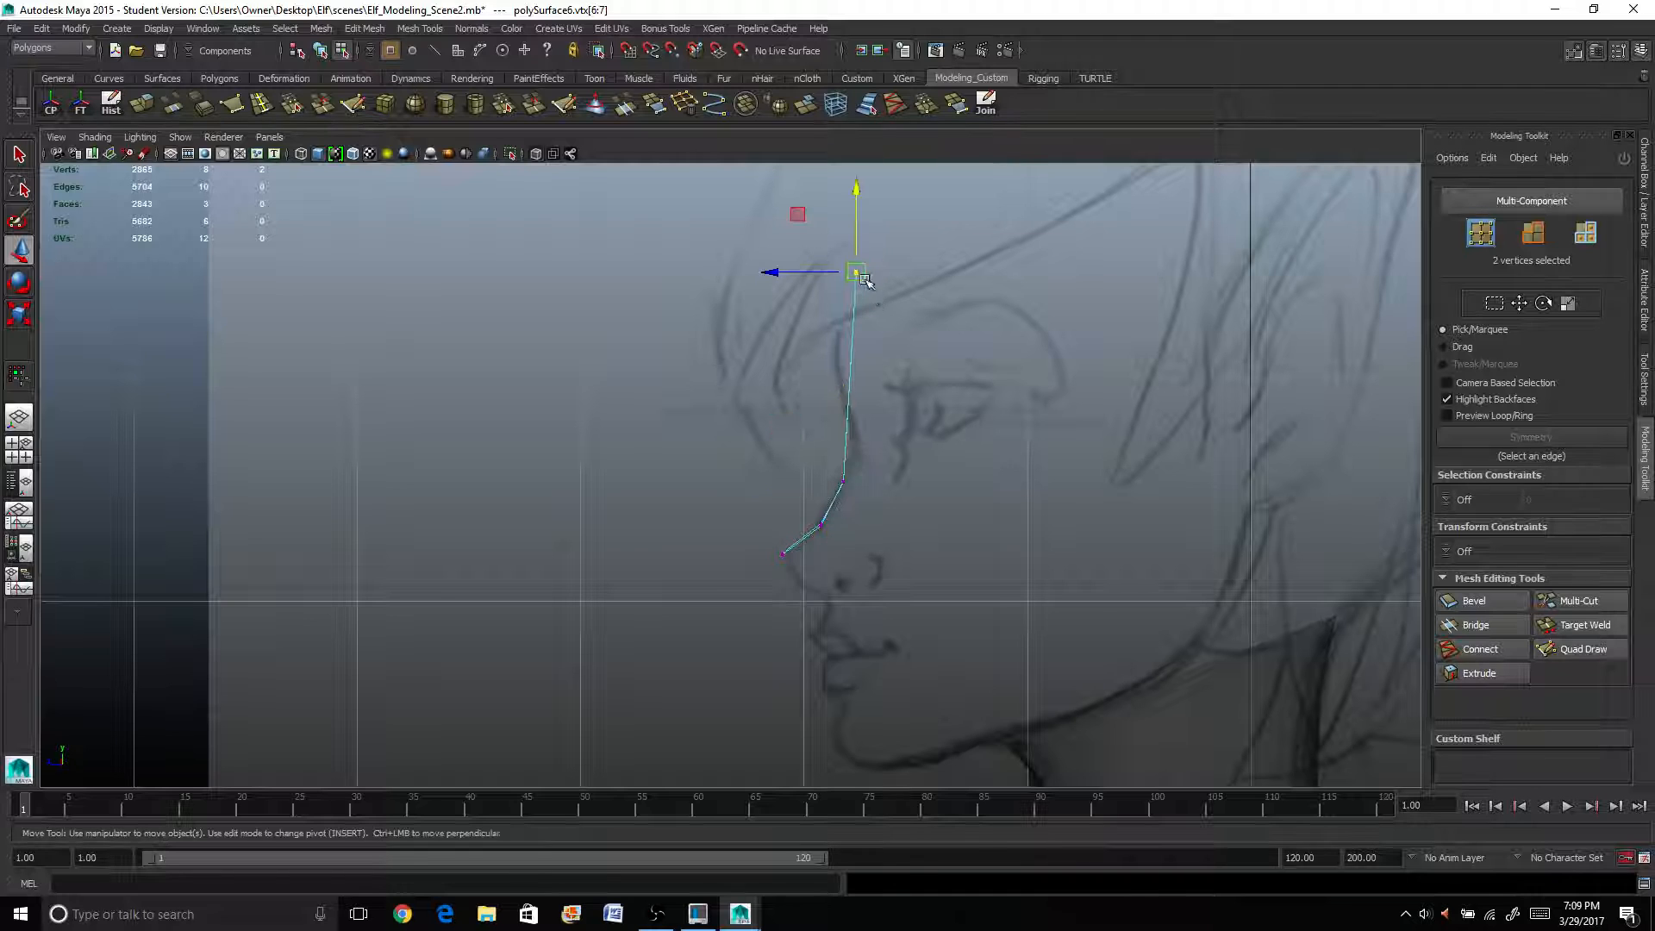
{"action": "left_click_drag", "start_coordinate": [856, 197], "coordinate": [852, 355]}
Extrude the strip's top edge along world axes, moving it up and slightly forward along the profile toward the brow.
{"action": "right_click_drag", "start_coordinate": [850, 466], "coordinate": [873, 425]}
{"action": "left_click_drag", "start_coordinate": [747, 359], "coordinate": [957, 458]}
{"action": "left_click_drag", "start_coordinate": [707, 444], "coordinate": [913, 533], "text": "ctrl"}
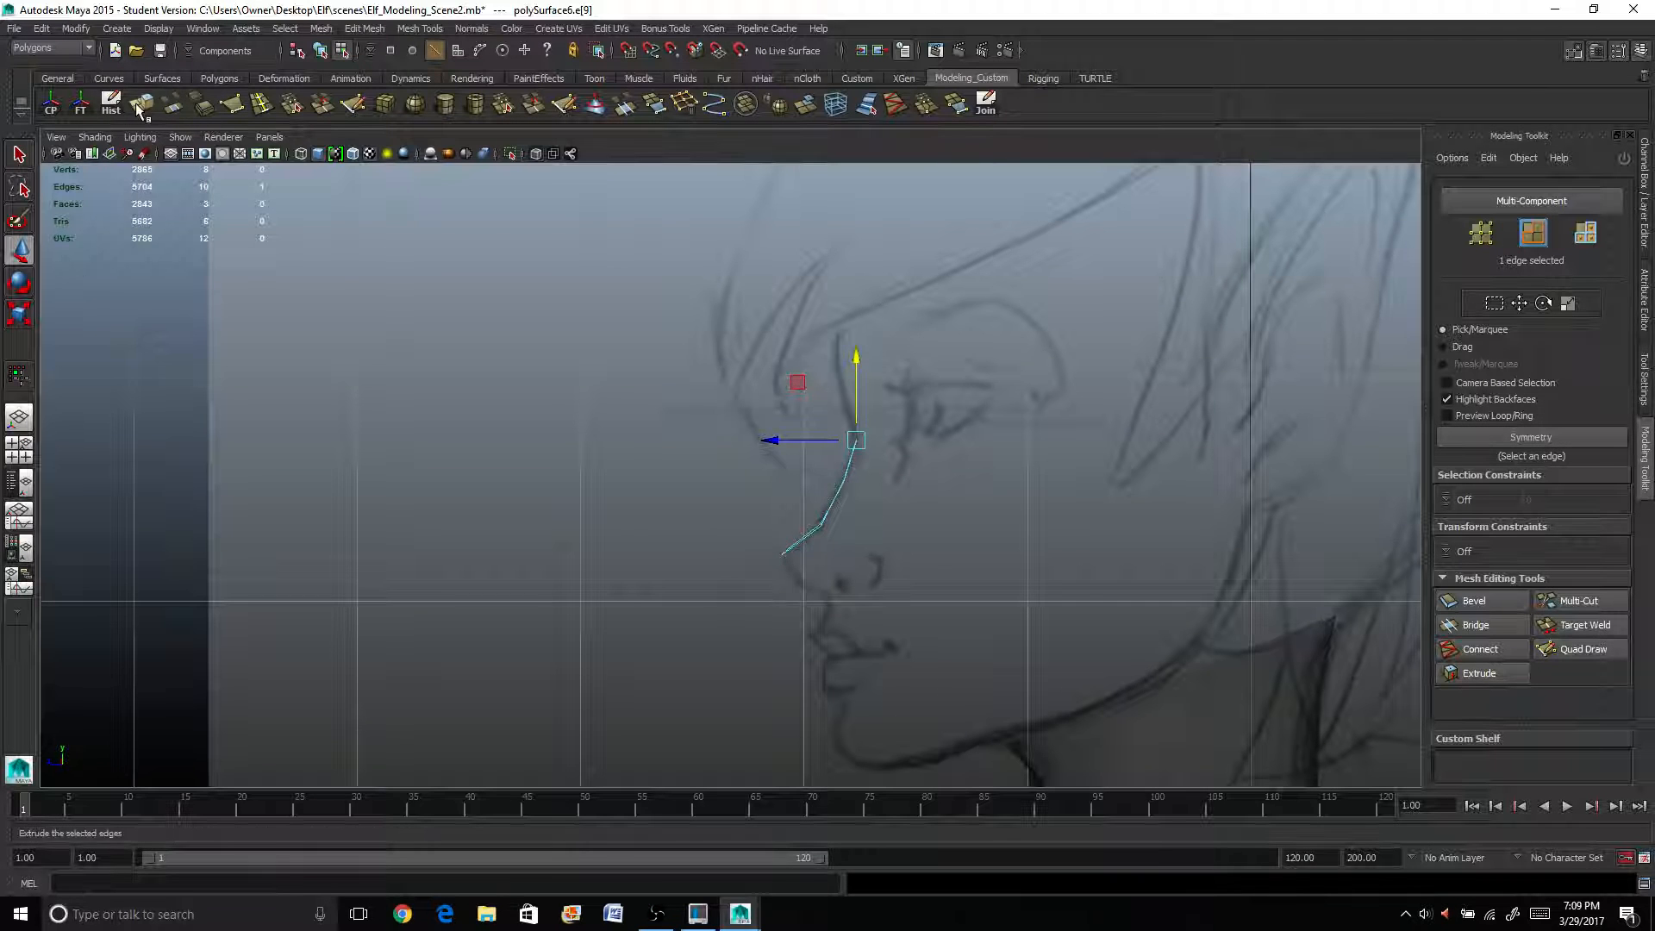
{"action": "key", "text": "ctrl+e"}
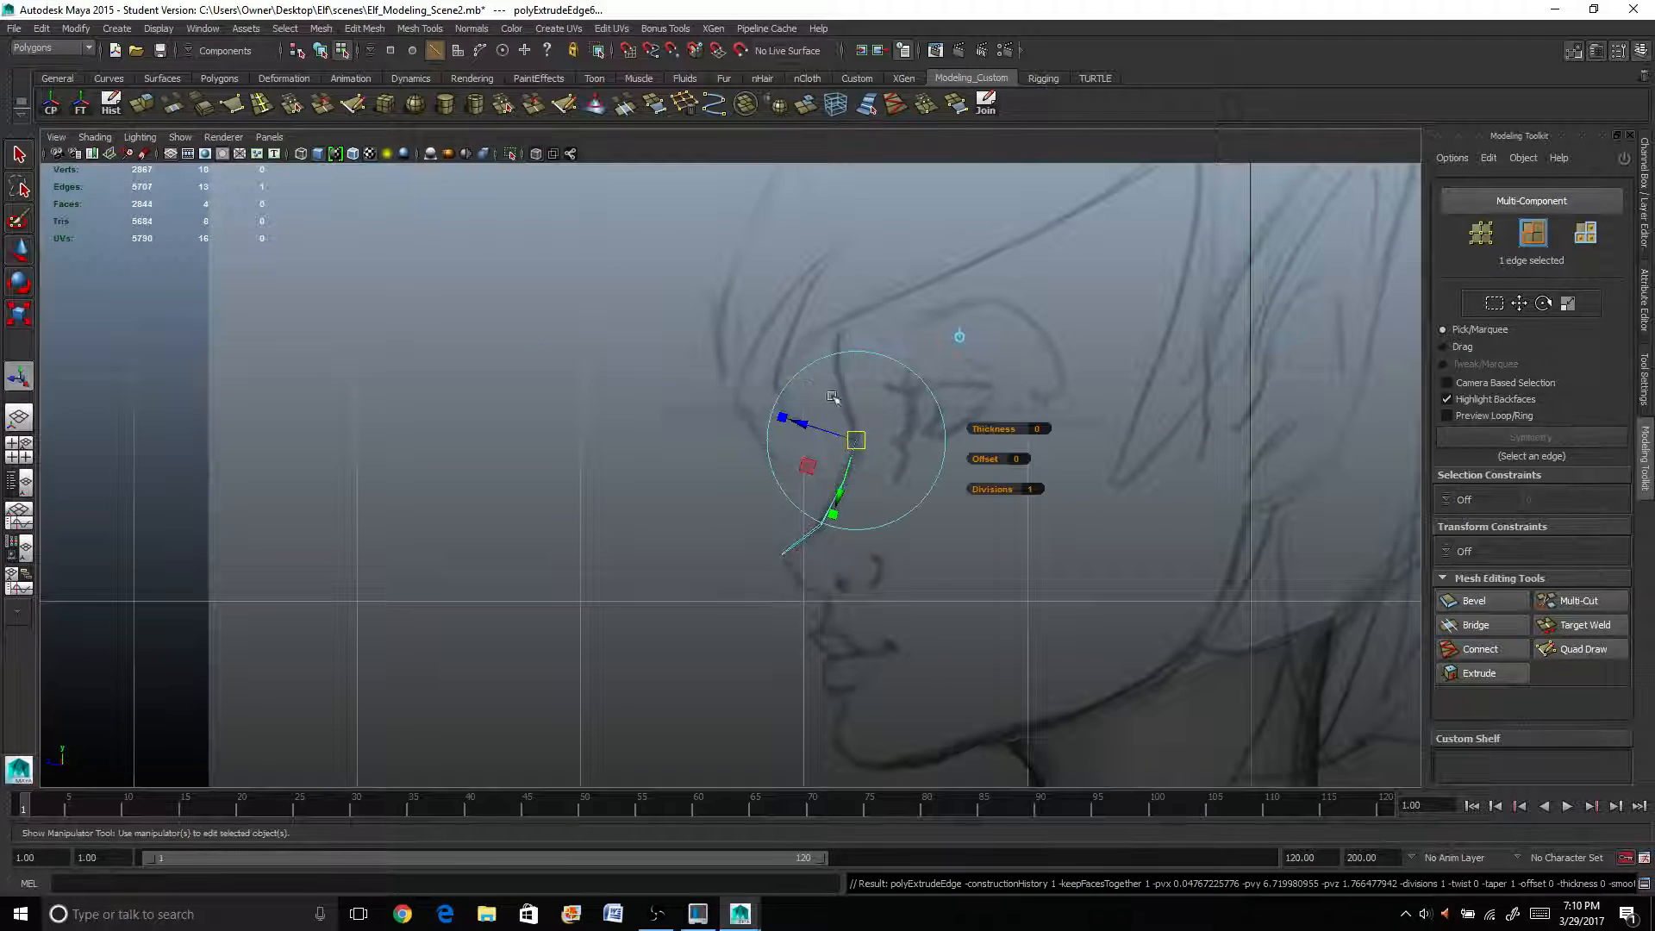
{"action": "left_click", "coordinate": [959, 336]}
{"action": "left_click_drag", "start_coordinate": [859, 390], "coordinate": [860, 362]}
{"action": "left_click_drag", "start_coordinate": [807, 412], "coordinate": [857, 332]}
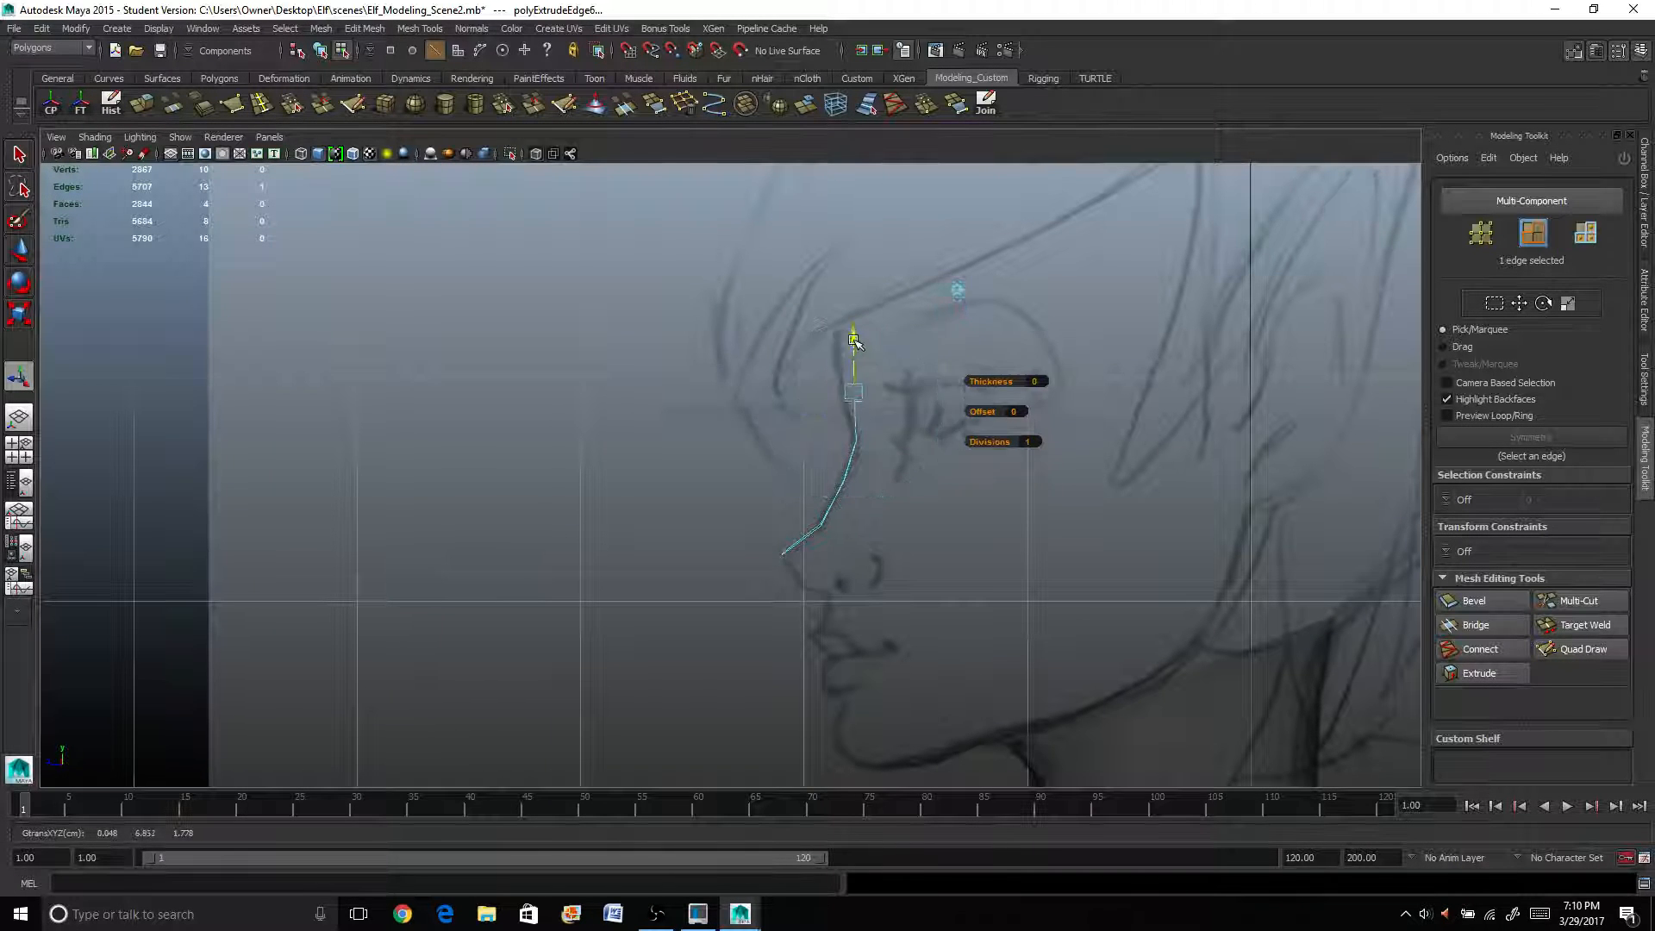
{"action": "left_click_drag", "start_coordinate": [801, 381], "coordinate": [788, 379]}
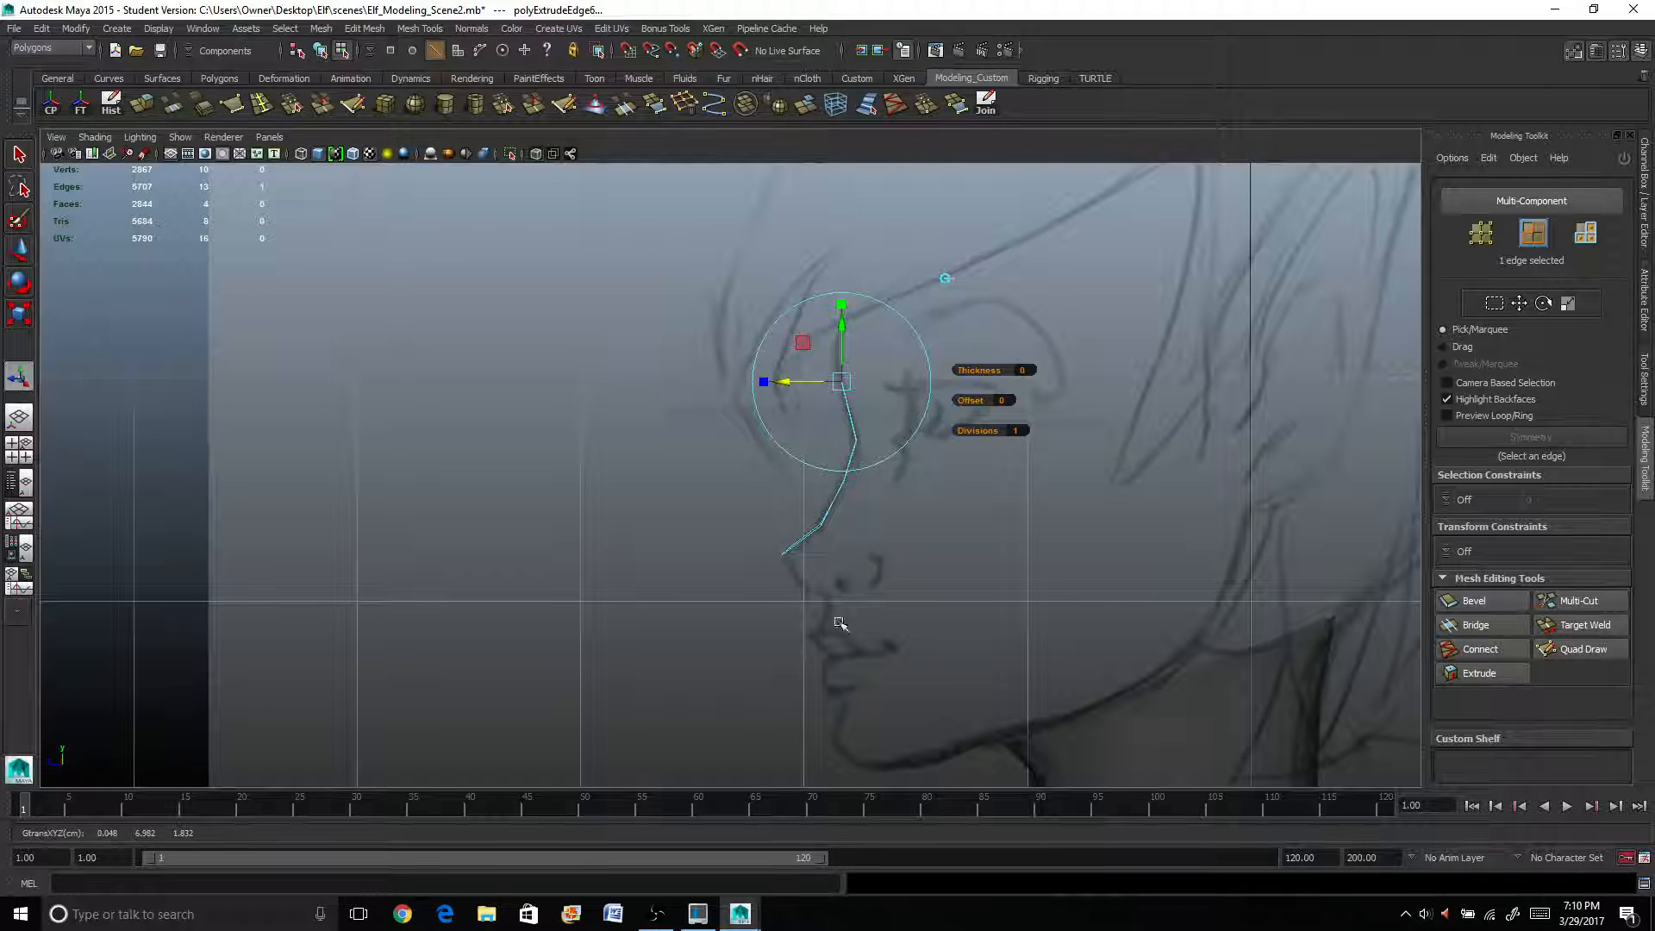
Scale the nose-tip vertex pair vertically to bring its two vertices closer to the same height.
{"action": "right_click_drag", "start_coordinate": [835, 492], "coordinate": [807, 484]}
{"action": "left_click_drag", "start_coordinate": [802, 495], "coordinate": [833, 536]}
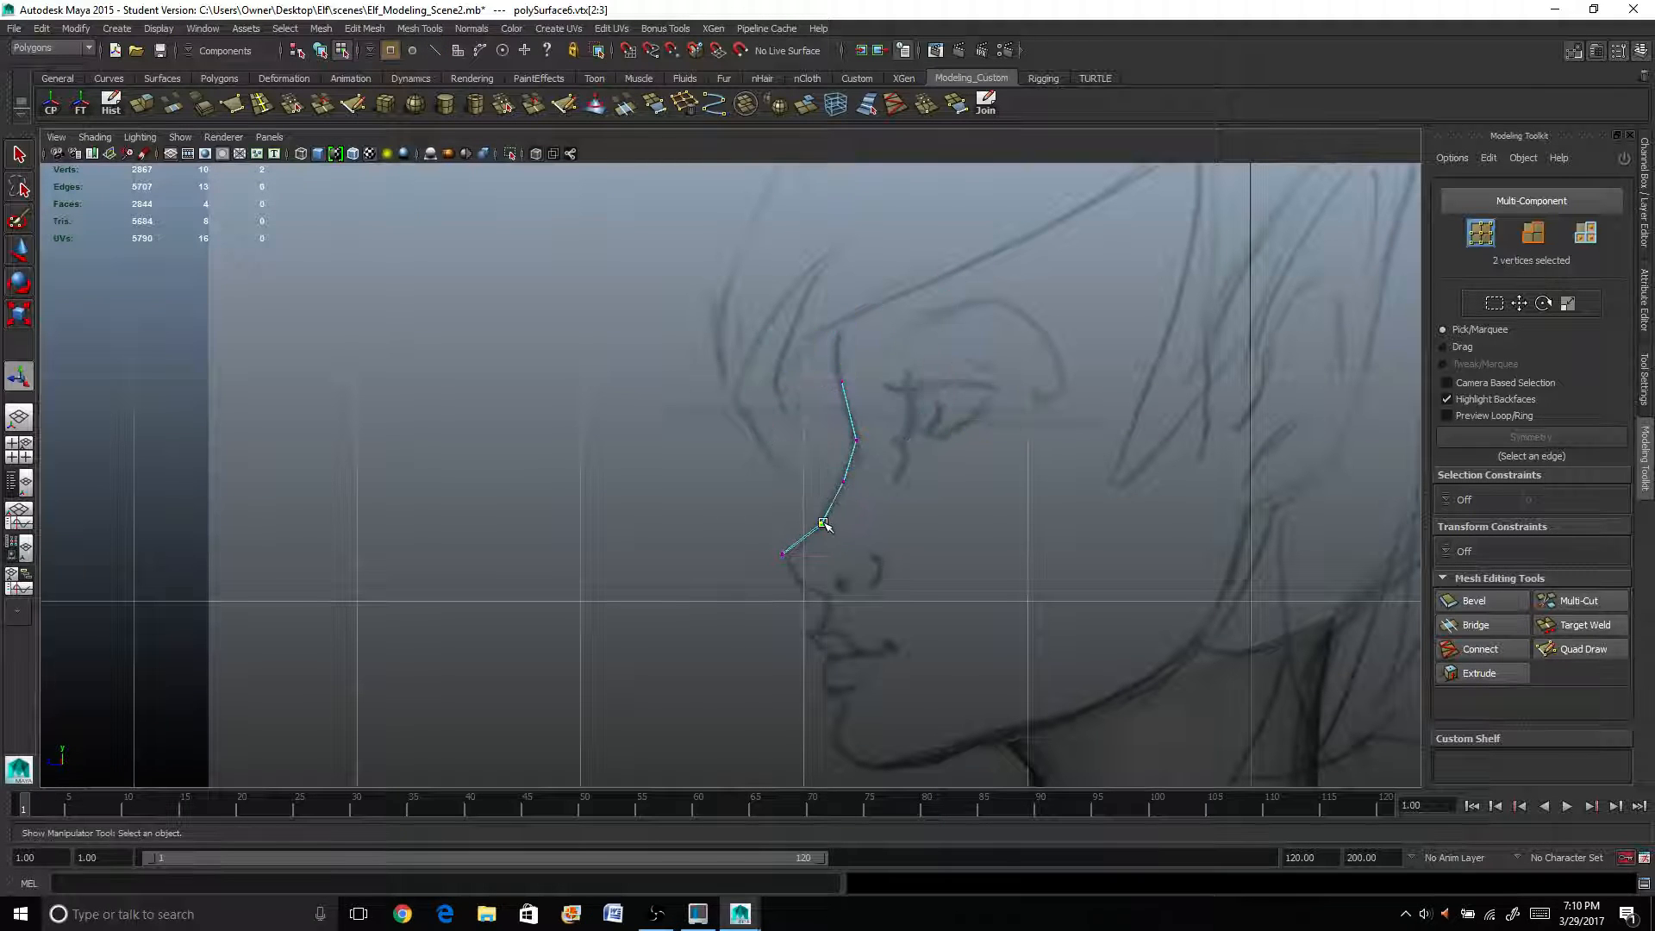
{"action": "key", "text": "r"}
{"action": "mouse_move", "coordinate": [820, 602]}
{"action": "left_mouse_down"}
{"action": "mouse_move", "coordinate": [820, 526]}
{"action": "mouse_move", "coordinate": [781, 562]}
{"action": "mouse_move", "coordinate": [798, 587]}
{"action": "left_mouse_up"}
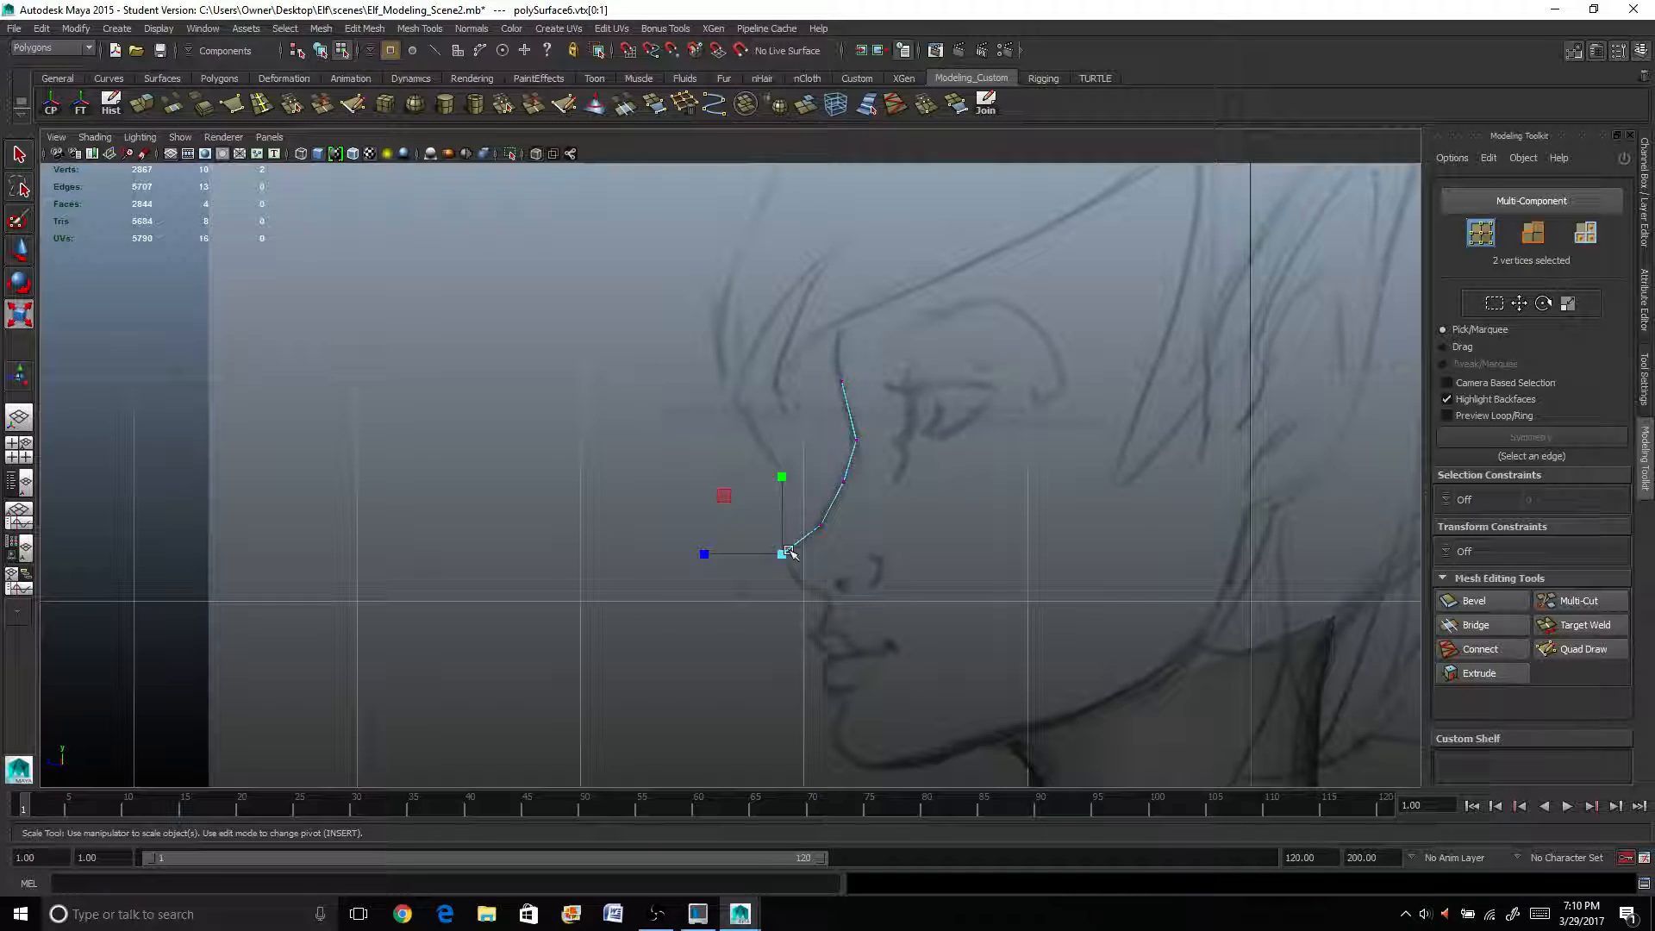
{"action": "left_click", "coordinate": [784, 476]}
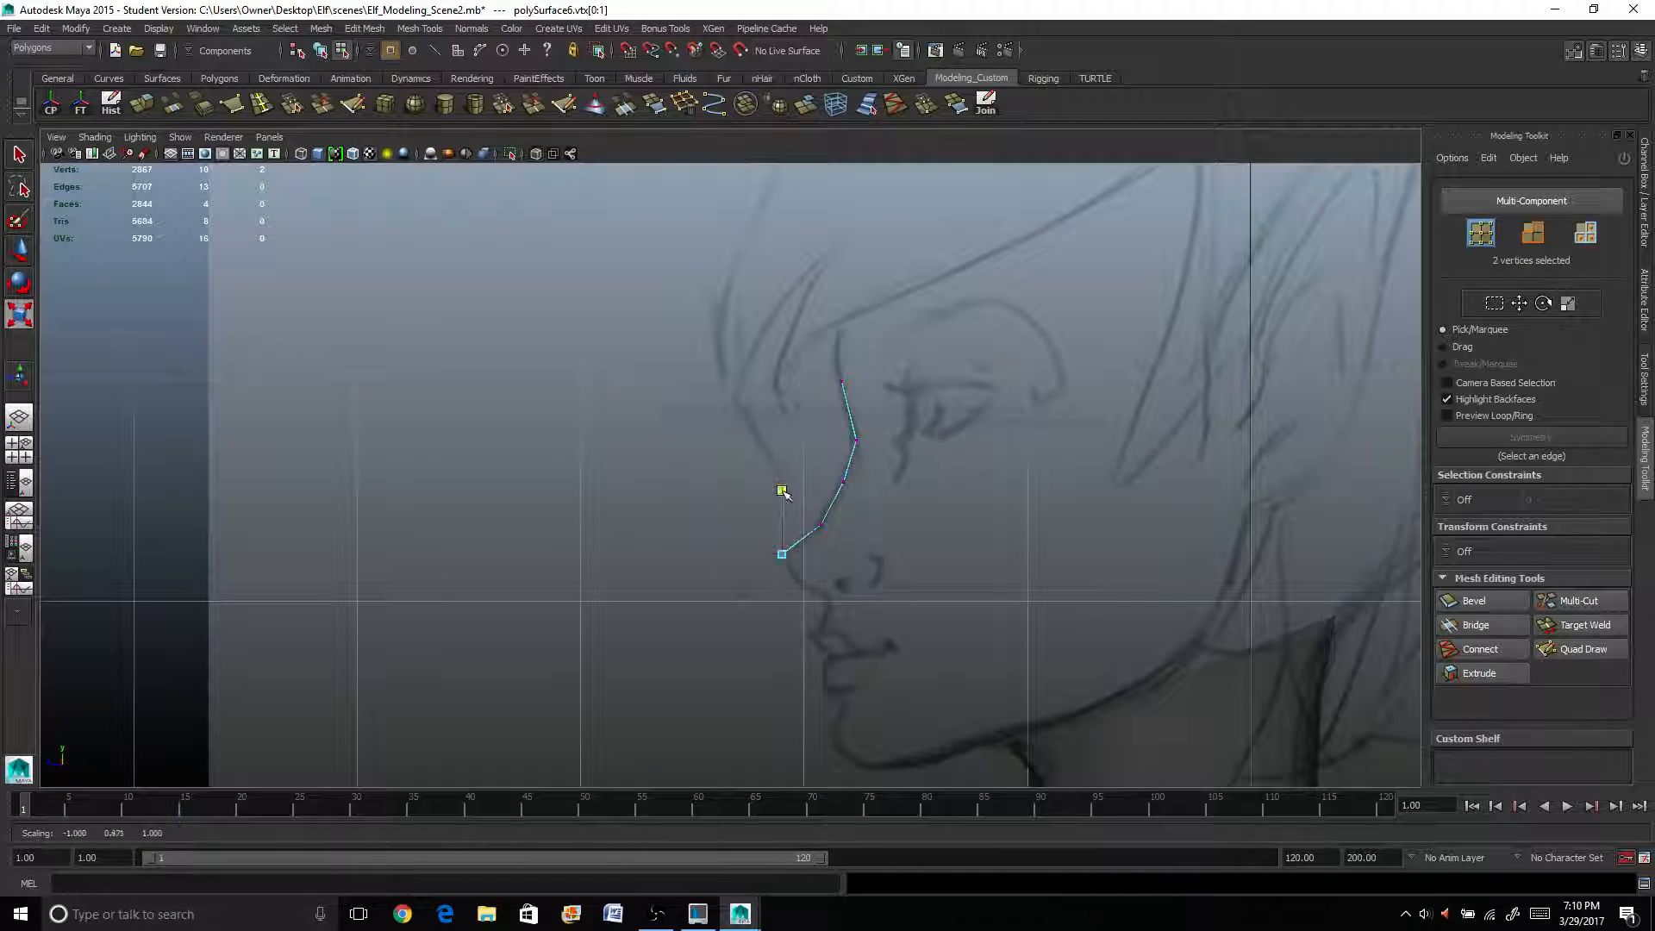
{"action": "left_click", "coordinate": [720, 592]}
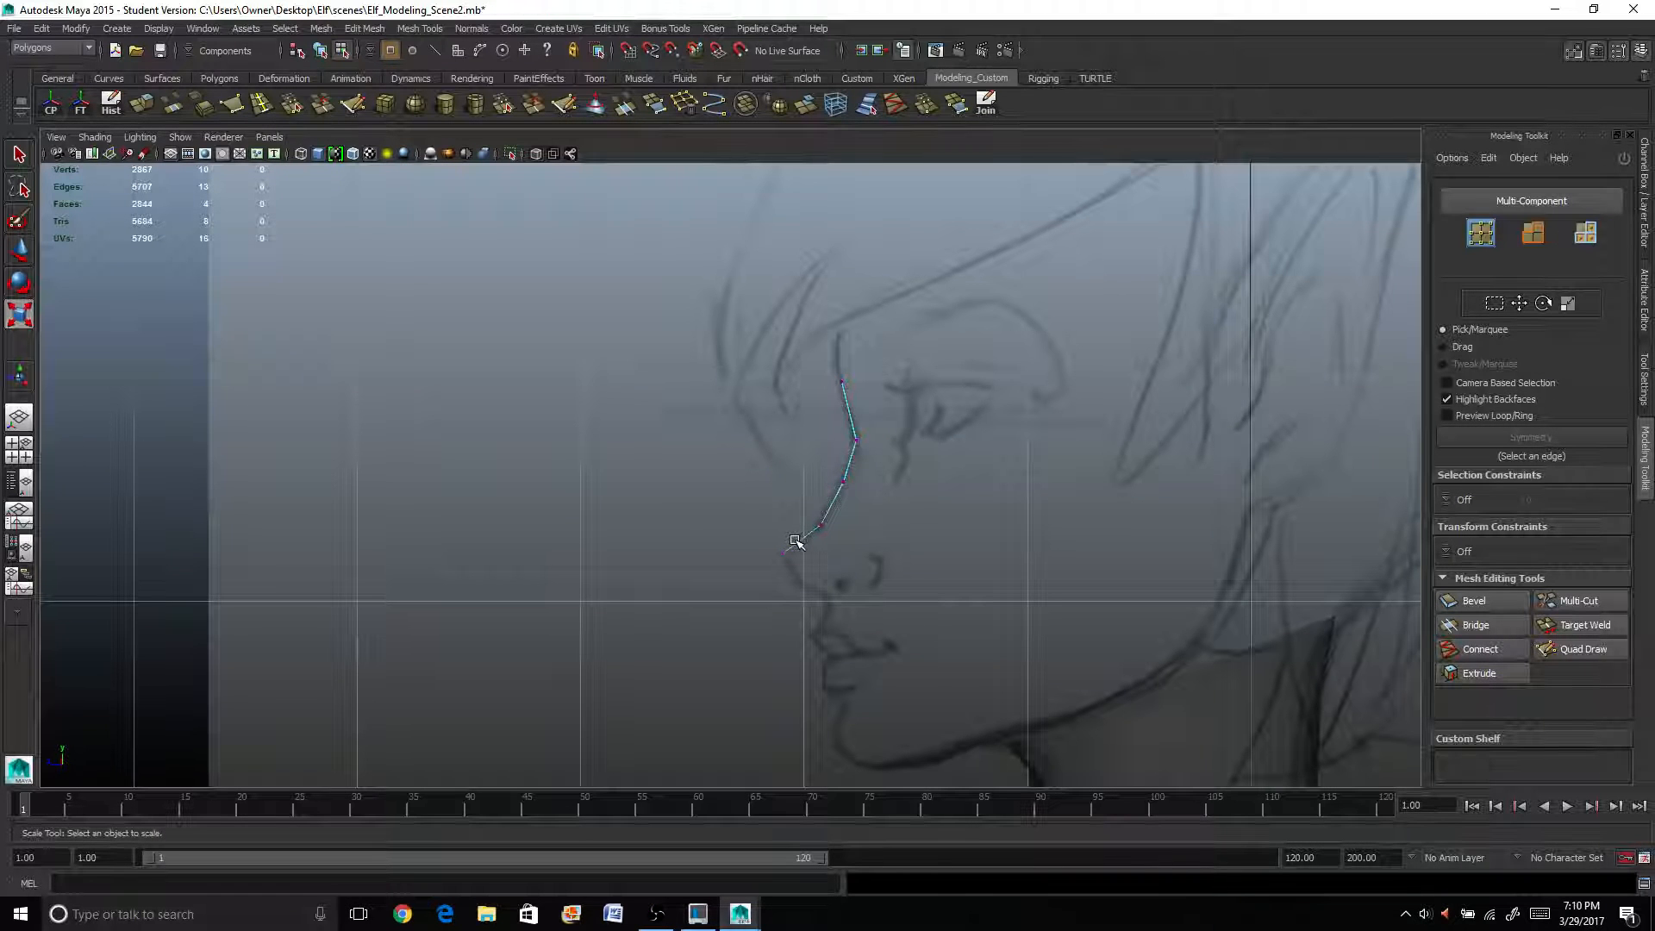
Extrude the strip's lowest edge at the nose tip straight down a short distance along the world axis.
{"action": "right_click_drag", "start_coordinate": [797, 543], "coordinate": [791, 525]}
{"action": "left_click_drag", "start_coordinate": [792, 525], "coordinate": [736, 582]}
{"action": "left_click", "coordinate": [810, 562]}
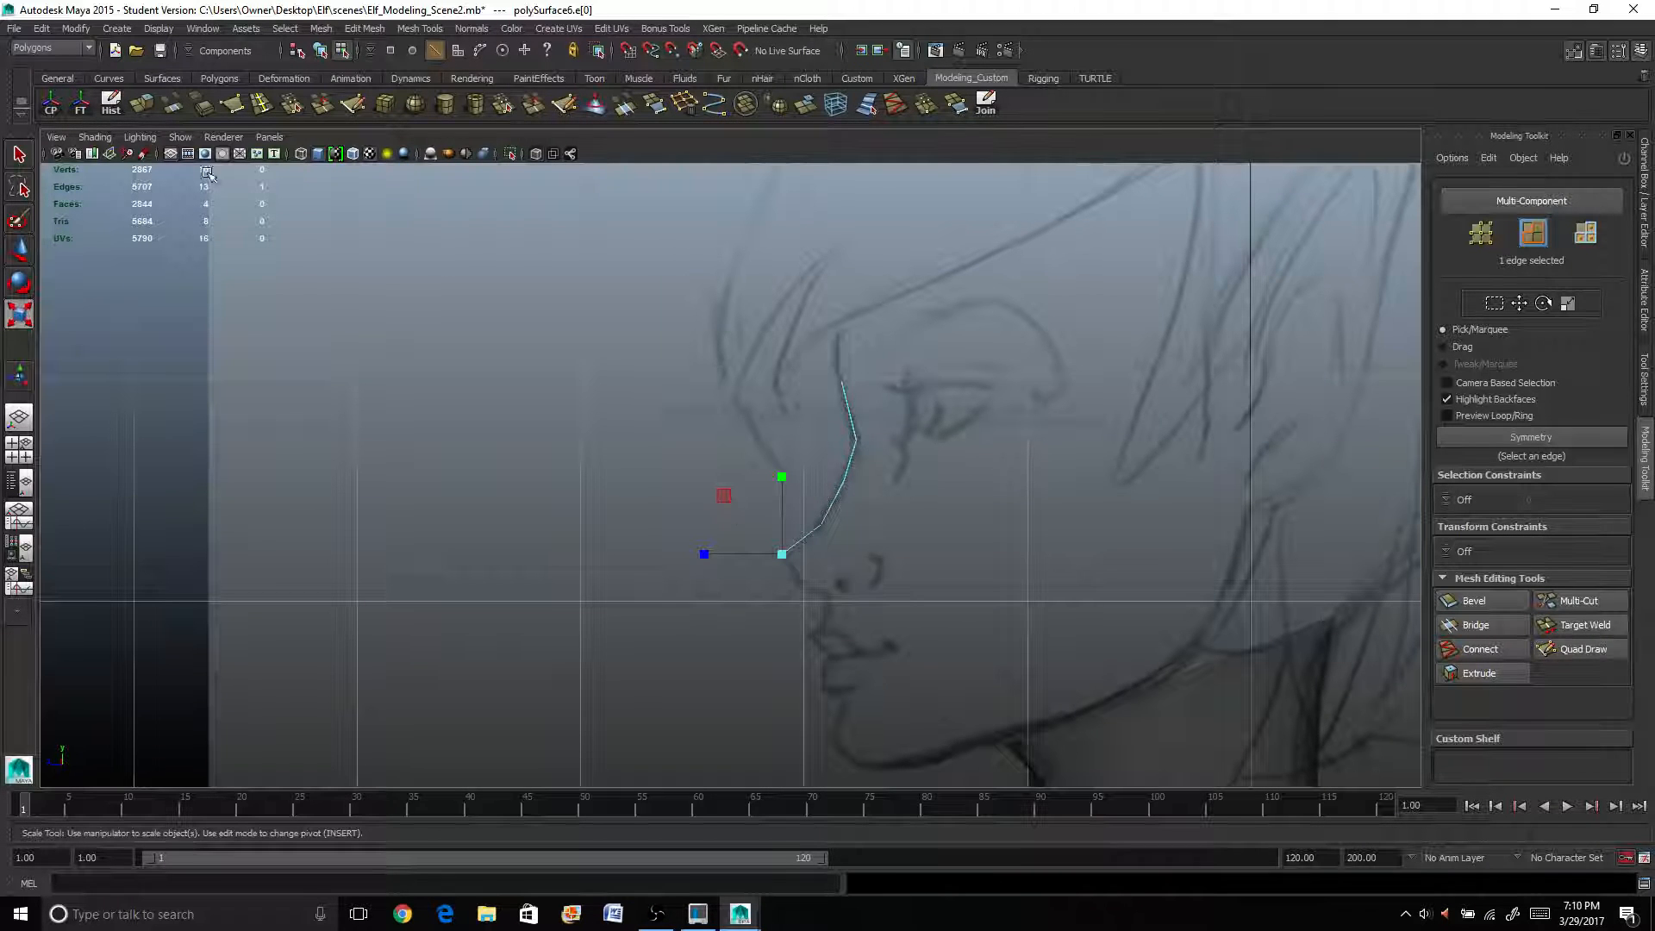
{"action": "key", "text": "ctrl+e"}
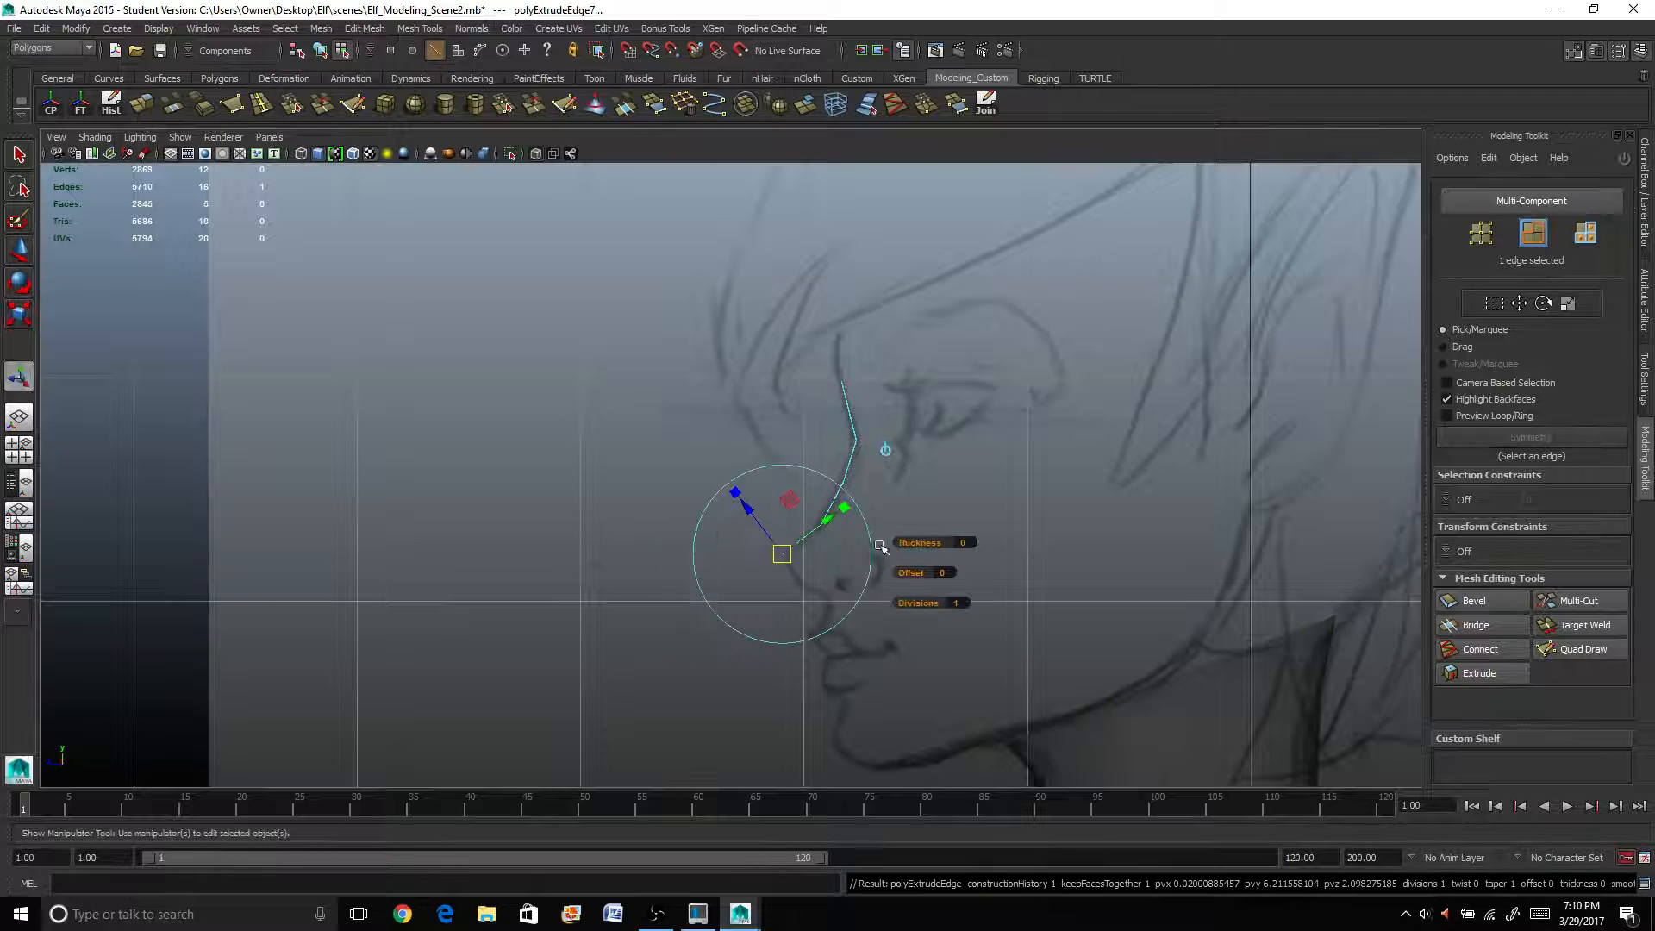
{"action": "left_click", "coordinate": [886, 449]}
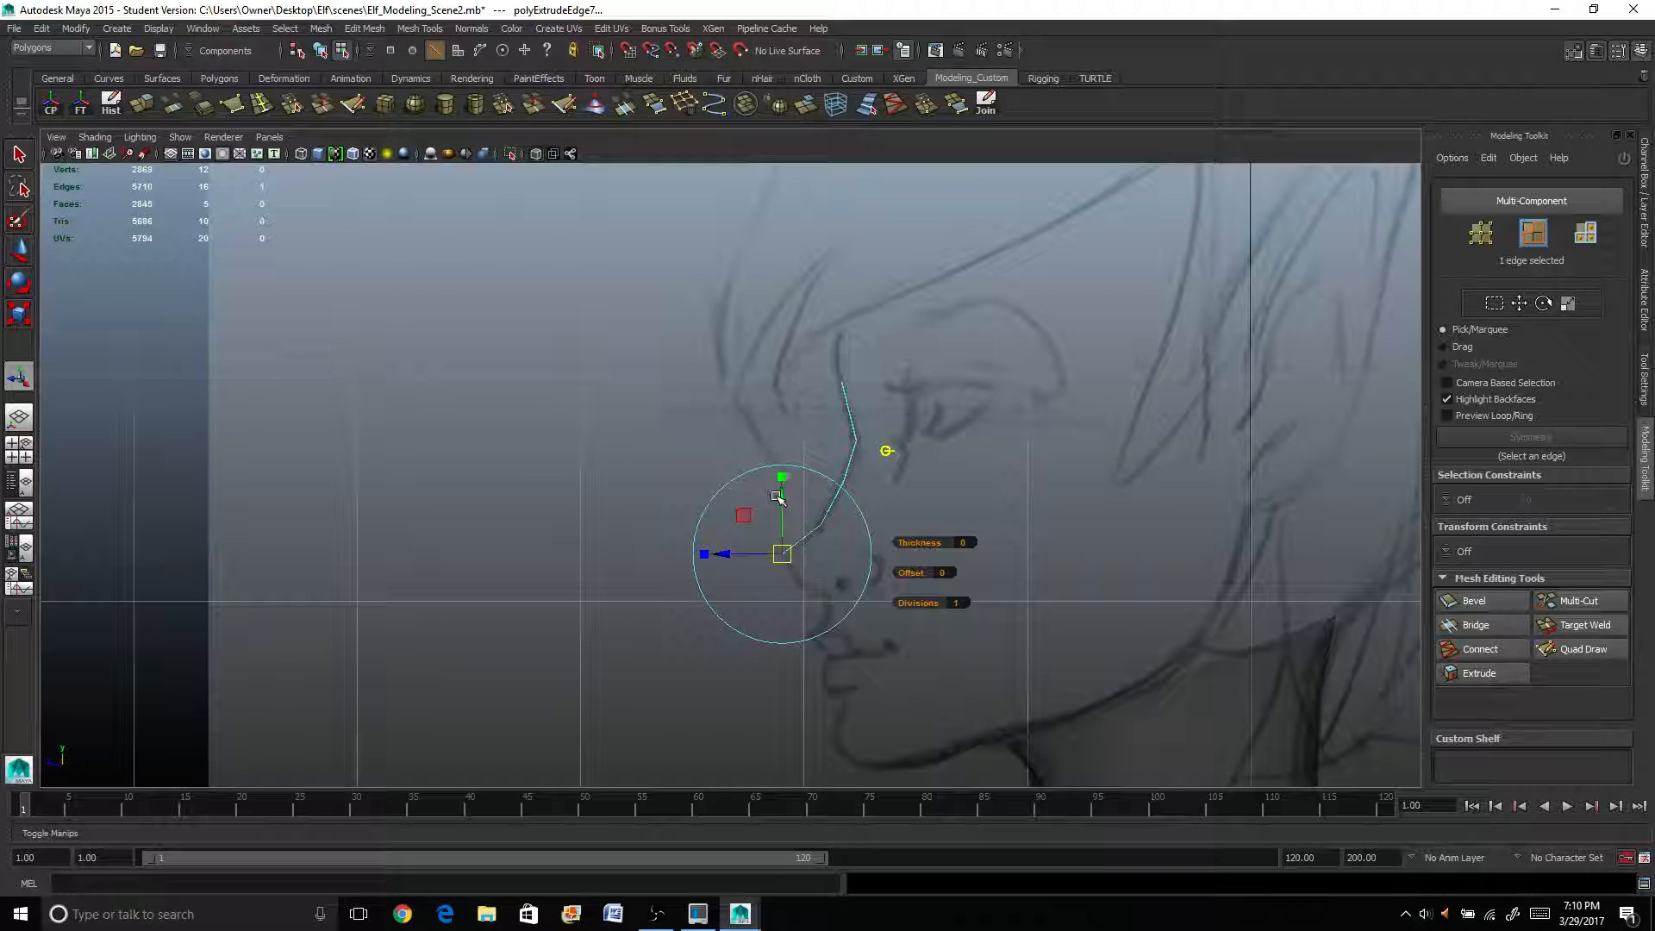
{"action": "left_click_drag", "start_coordinate": [779, 497], "coordinate": [779, 512]}
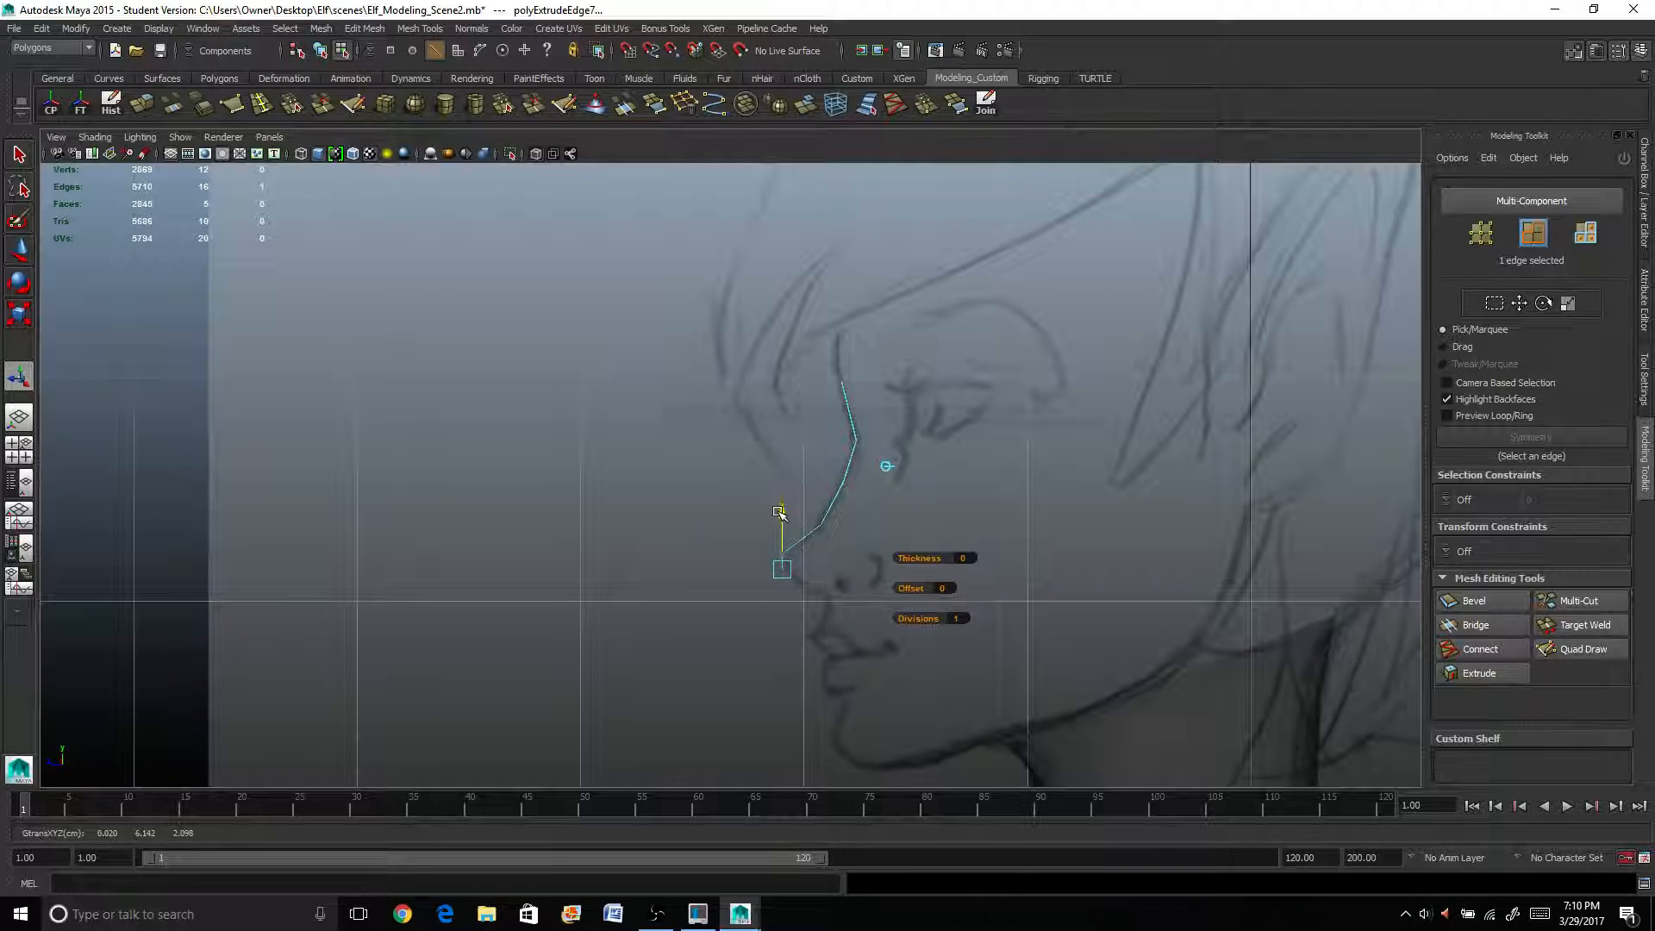
Extrude the lowest edge again and move it back and down along the underside of the nose tip.
{"action": "key", "text": "ctrl+e"}
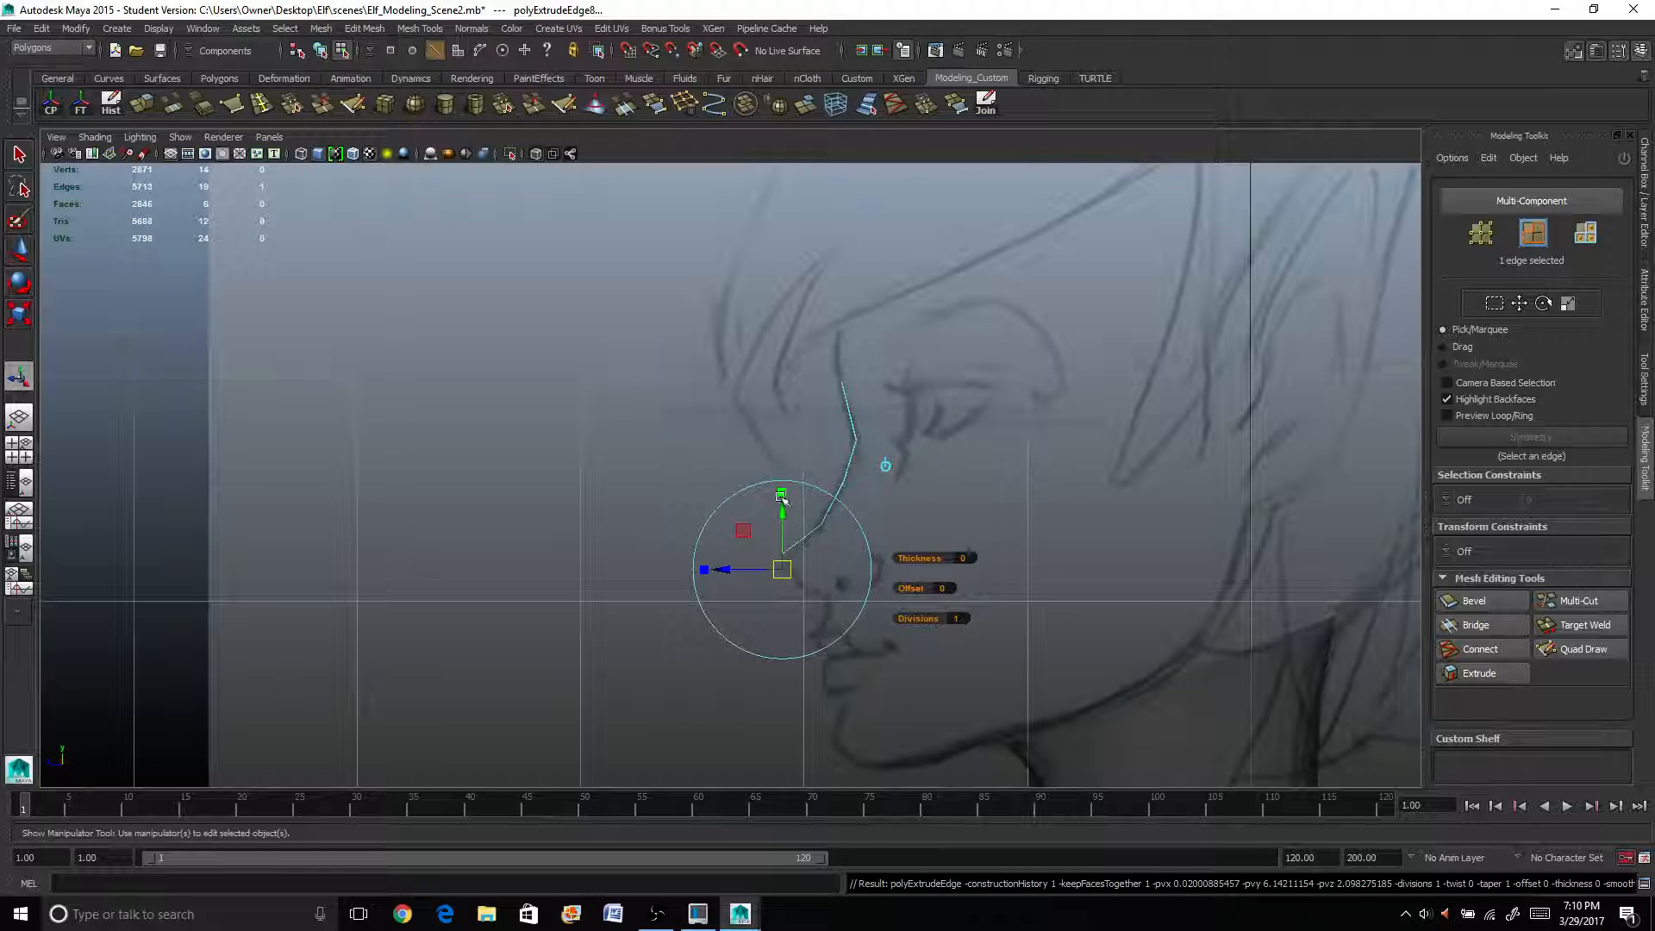
{"action": "left_click_drag", "start_coordinate": [732, 575], "coordinate": [737, 574]}
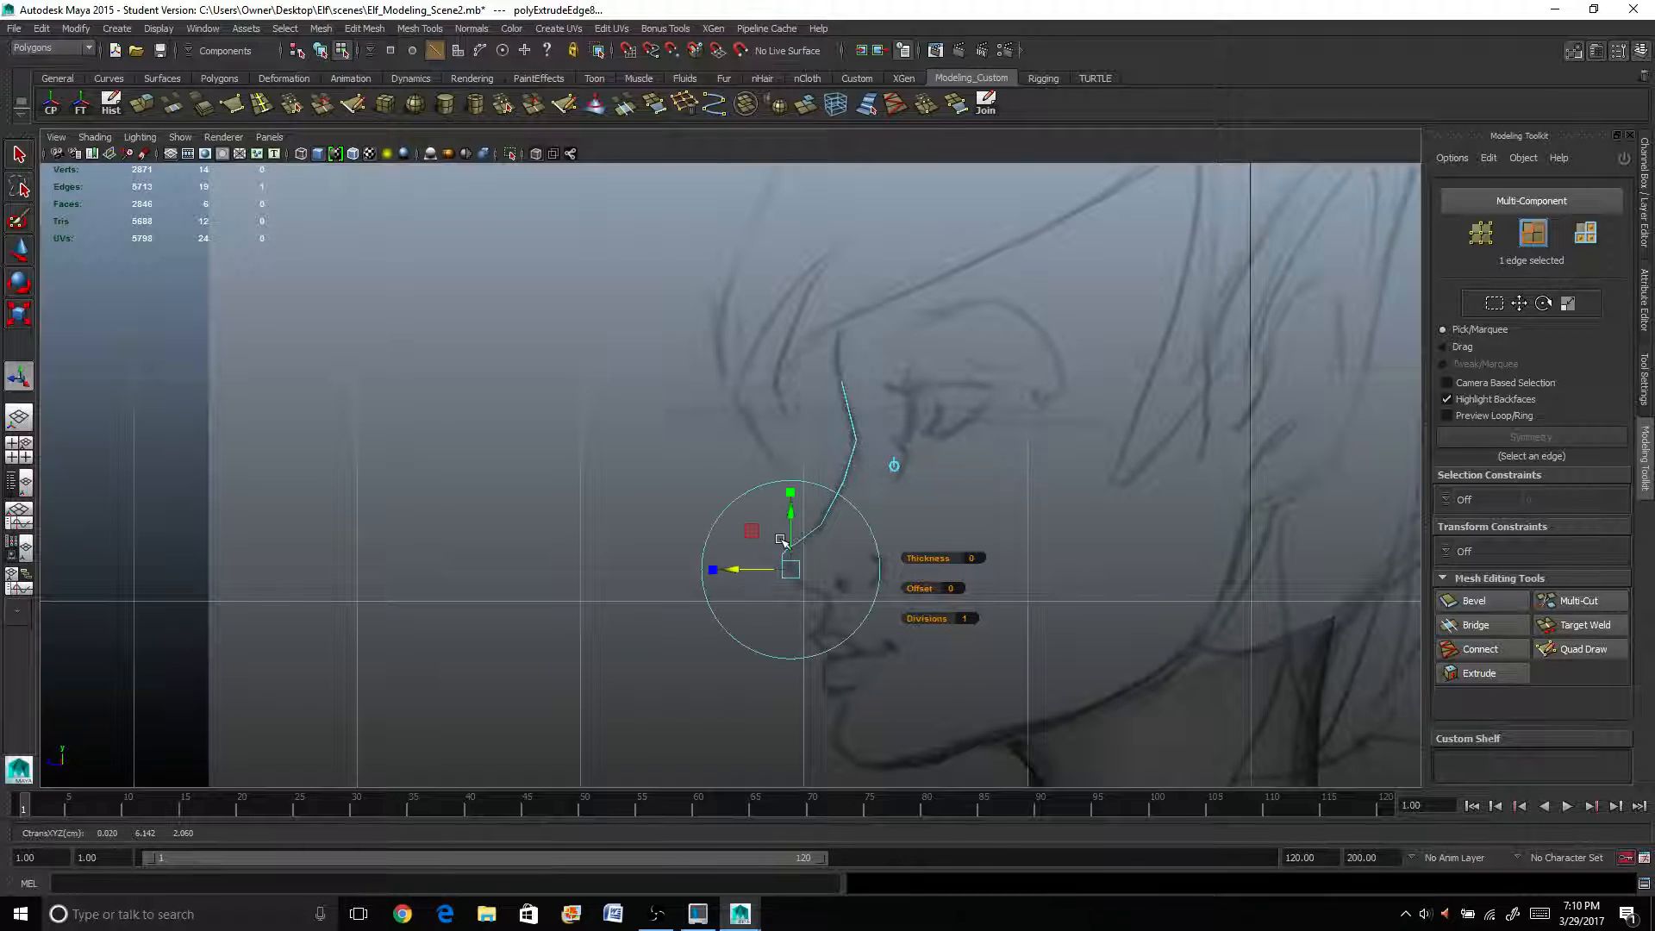
{"action": "left_click_drag", "start_coordinate": [790, 517], "coordinate": [752, 594]}
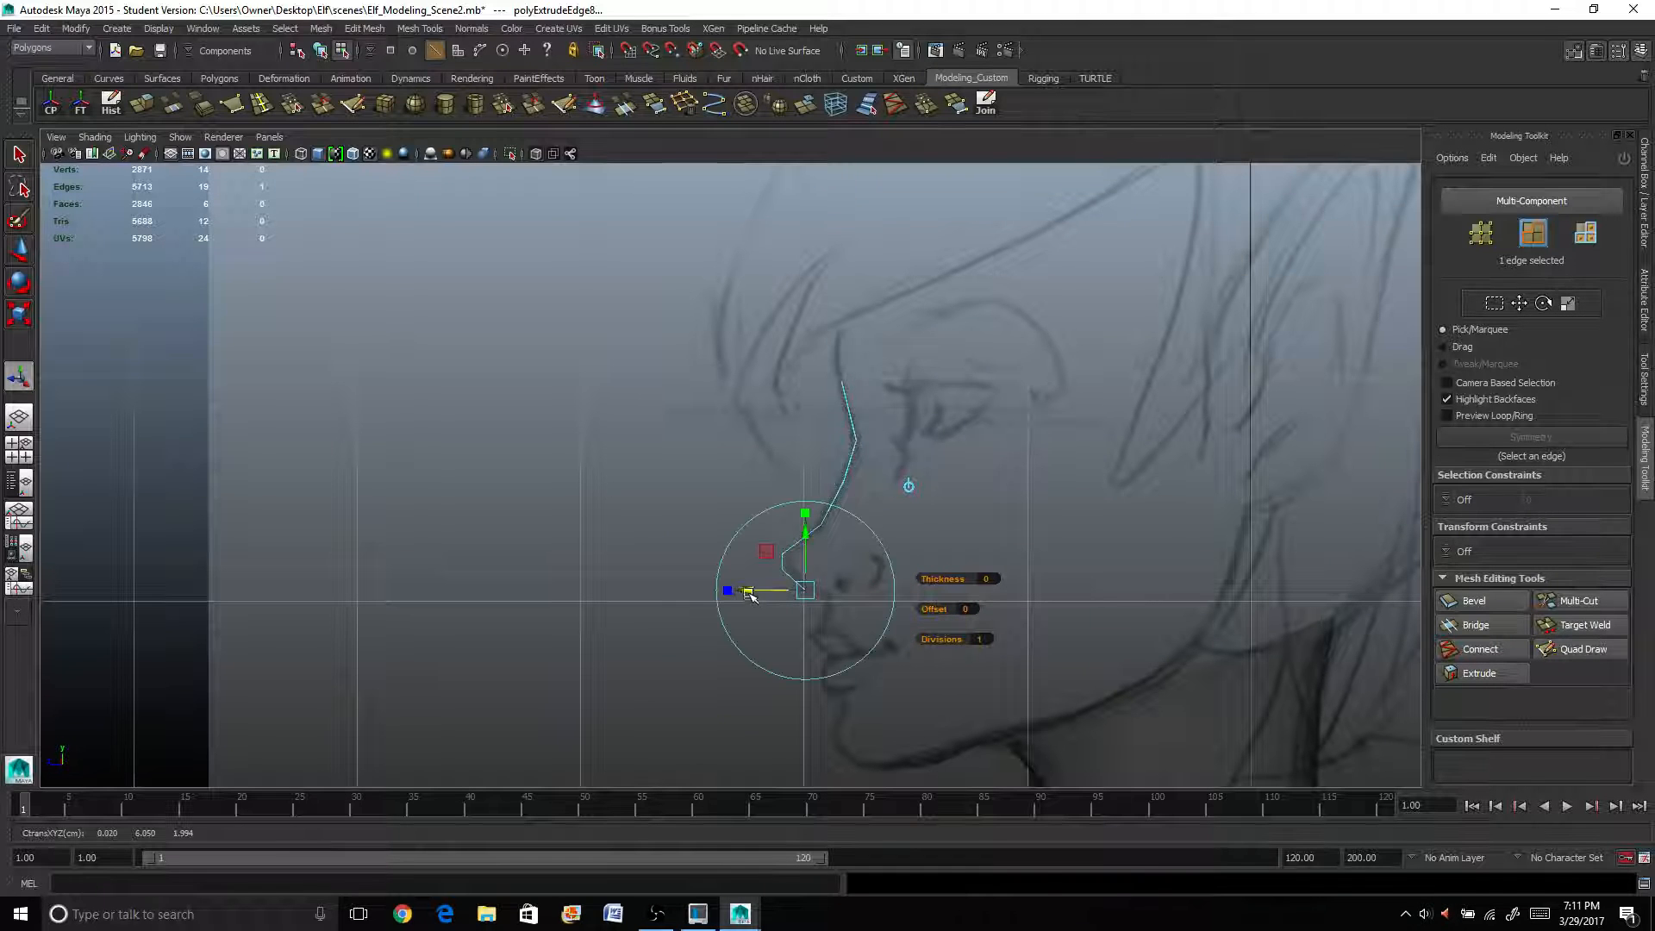
Extrude one more segment from the lowest edge, moving it back and slightly down to the nose base above the upper lip.
{"action": "key", "text": "ctrl+e"}
{"action": "left_click", "coordinate": [909, 487]}
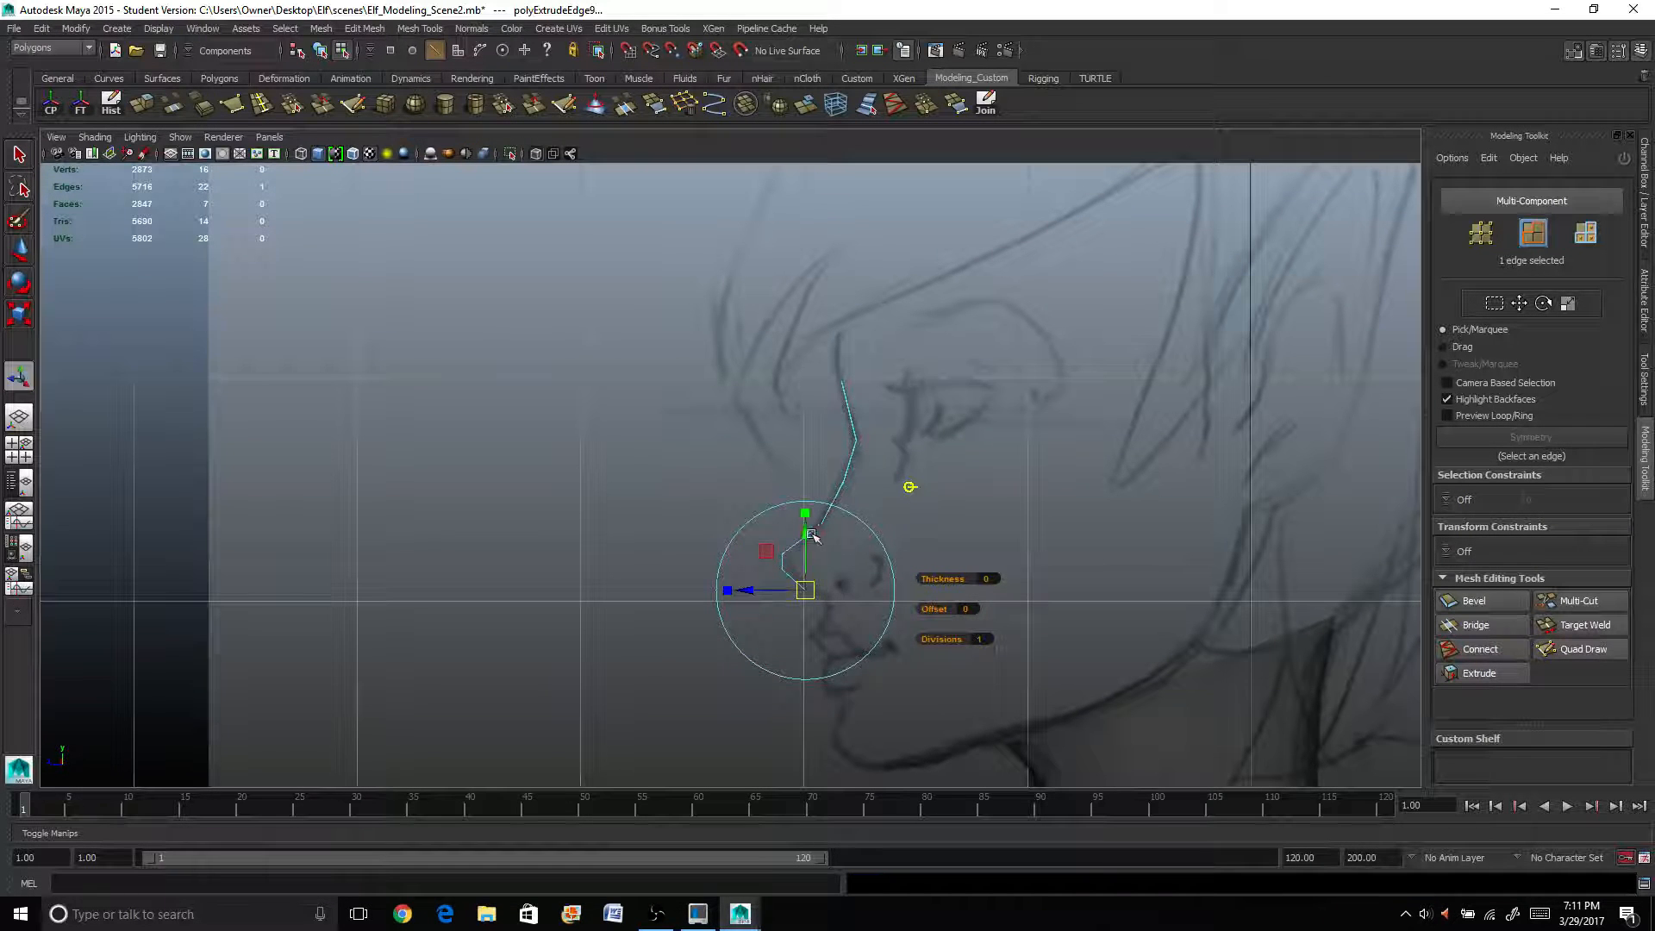
{"action": "left_click_drag", "start_coordinate": [813, 536], "coordinate": [806, 552]}
{"action": "left_click_drag", "start_coordinate": [753, 605], "coordinate": [826, 545]}
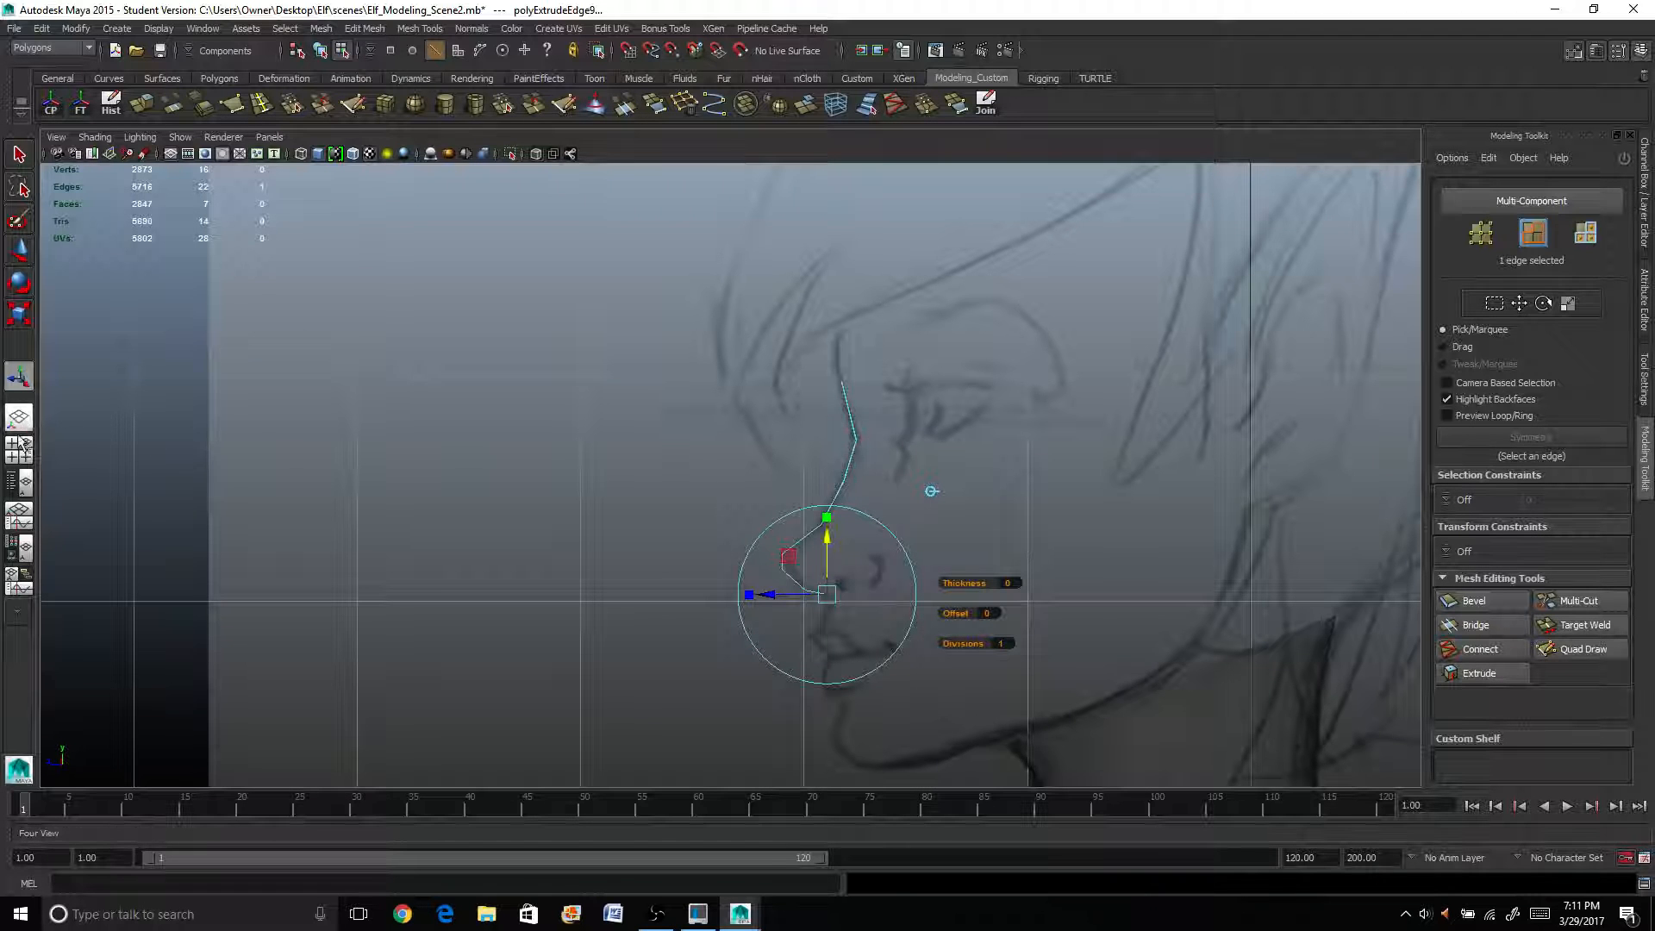
Show the four-view layout and examine how the nose strip lines up with the nose and mouth in the front sketch.
{"action": "left_click", "coordinate": [19, 448]}
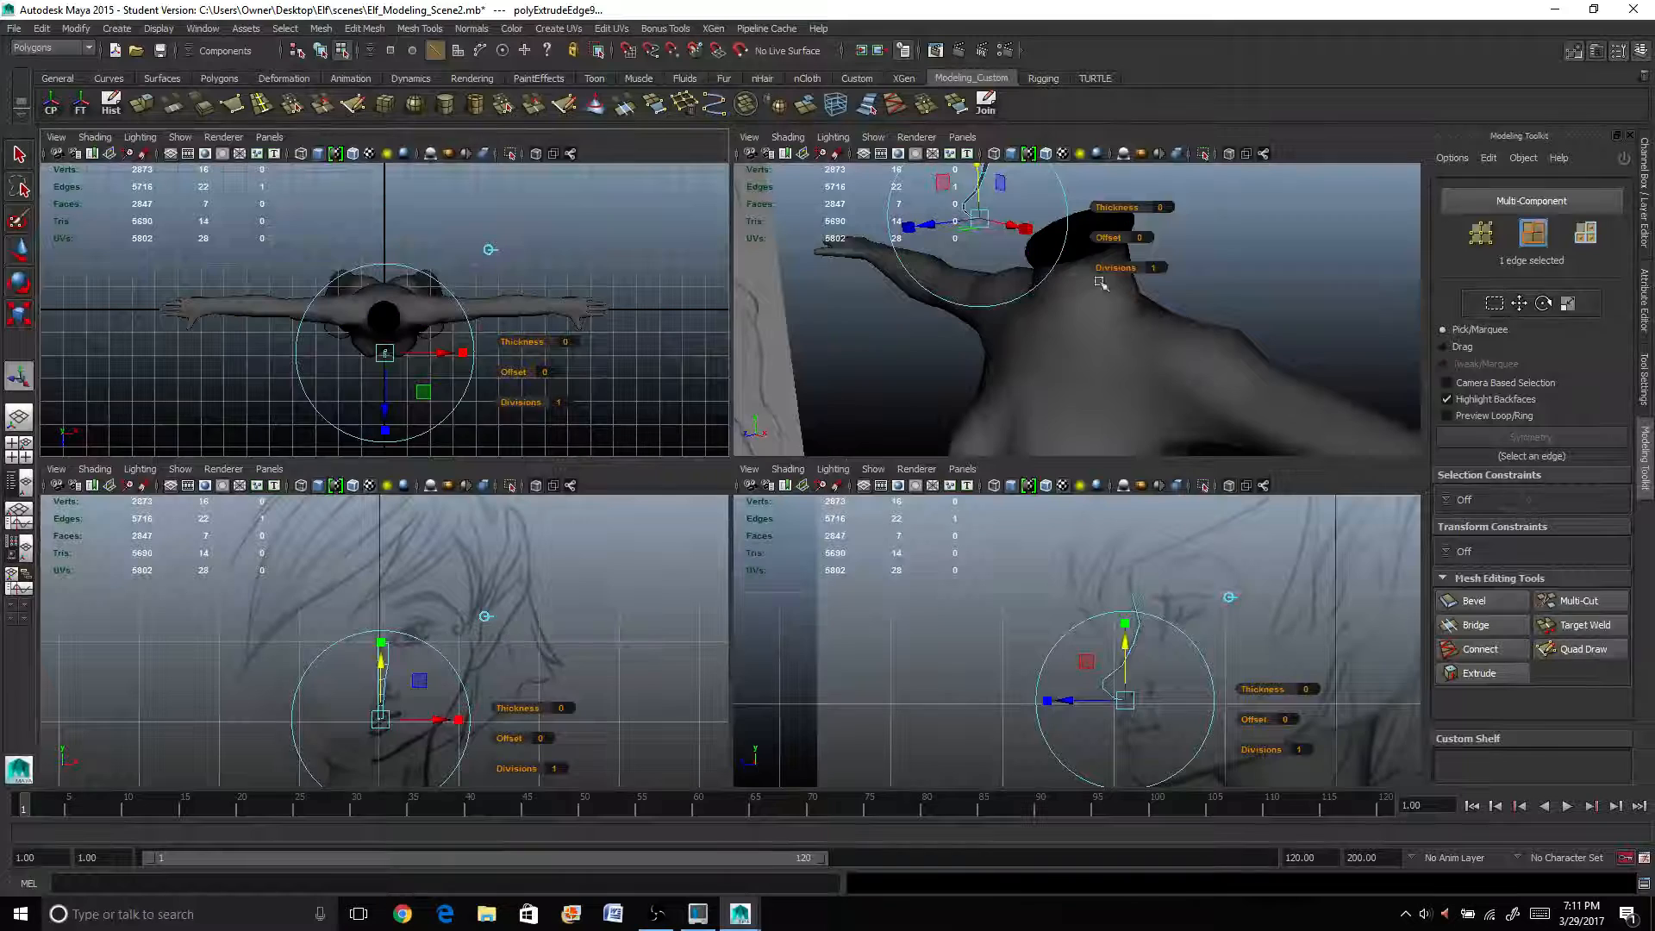
{"action": "scroll", "coordinate": [536, 703], "scroll_direction": "down", "scroll_amount": 2}
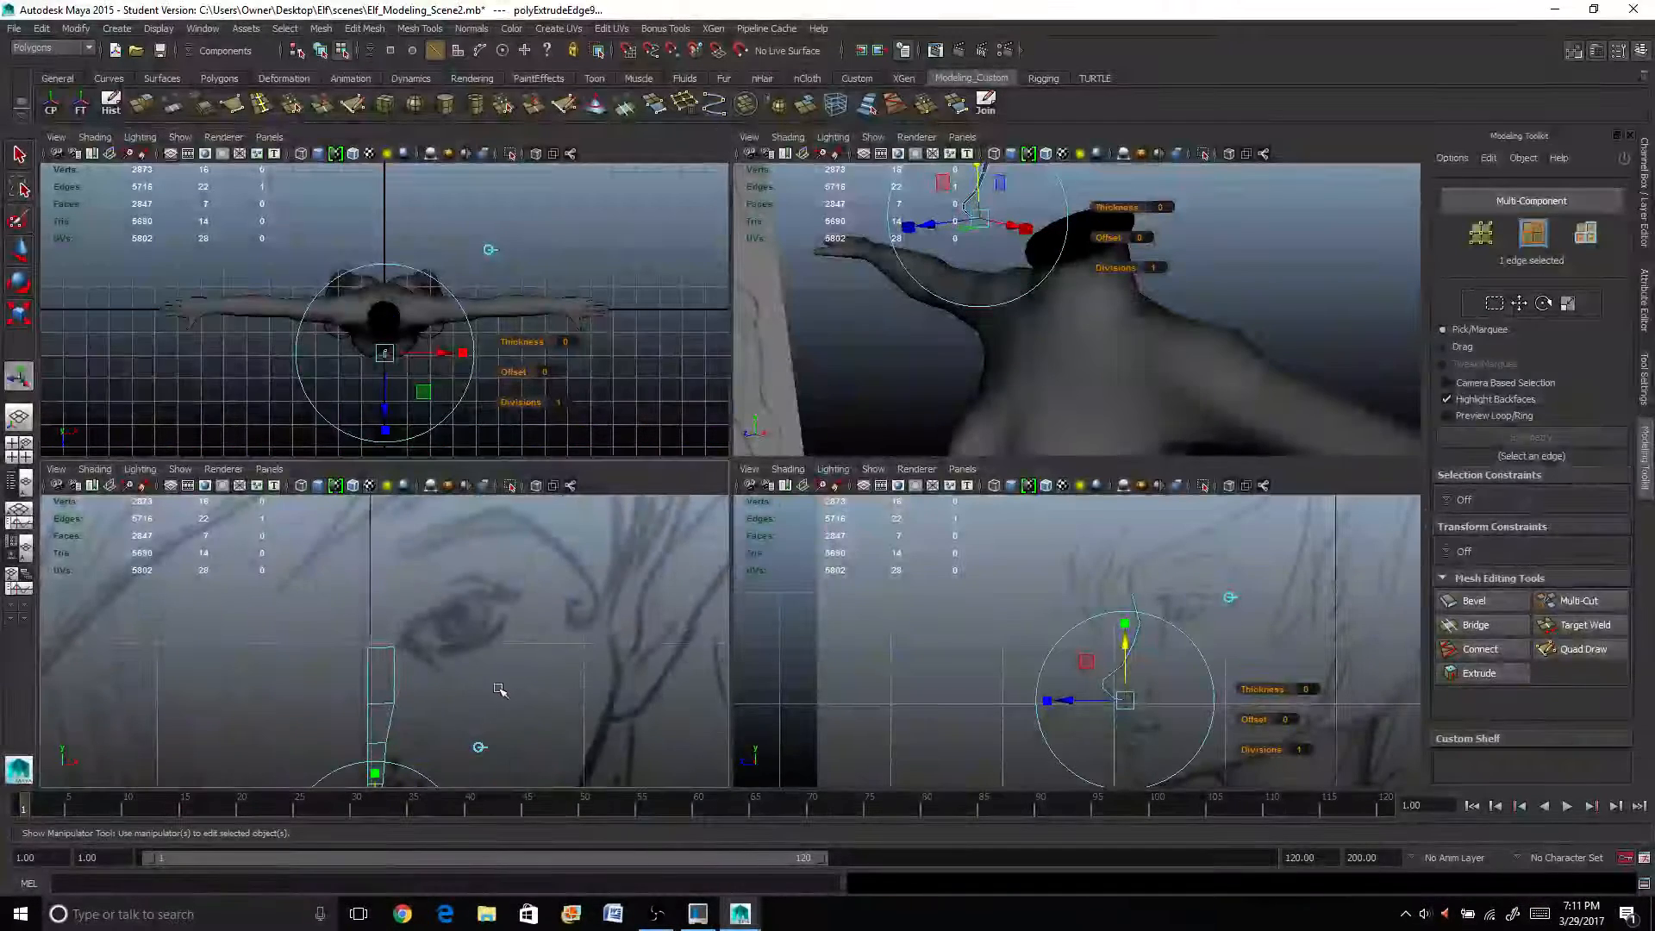
{"action": "scroll", "coordinate": [503, 685], "scroll_direction": "down", "scroll_amount": 1}
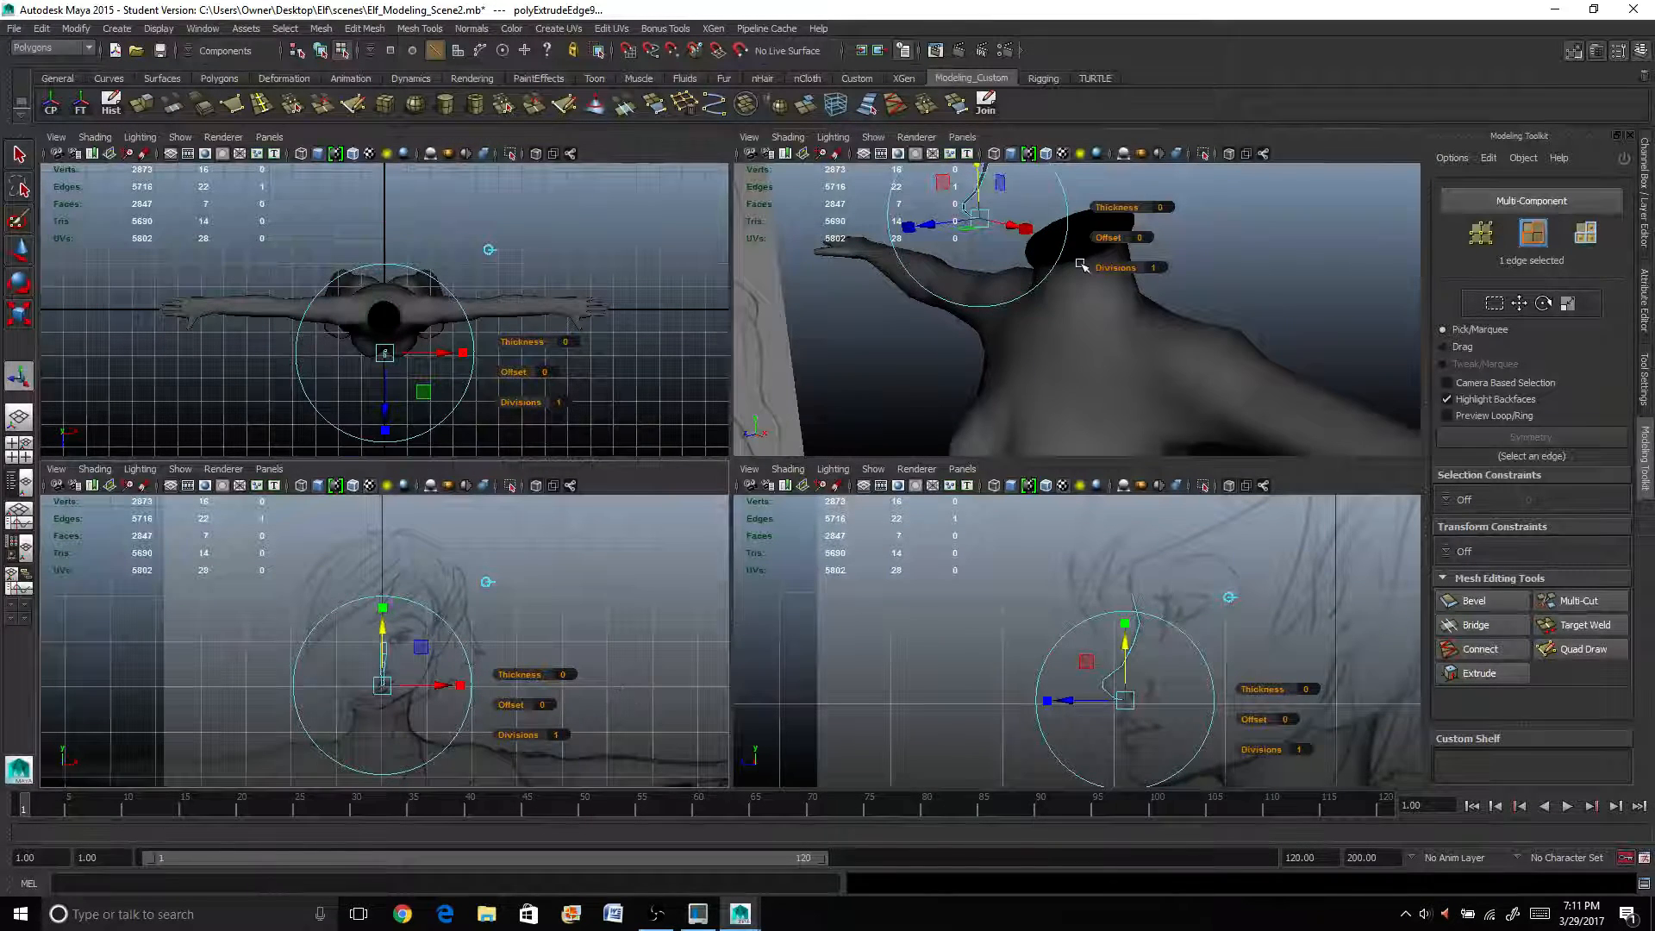
{"action": "left_click_drag", "start_coordinate": [1083, 267], "coordinate": [1072, 344], "text": "alt"}
{"action": "right_click_drag", "start_coordinate": [1072, 344], "coordinate": [1138, 337], "text": "alt"}
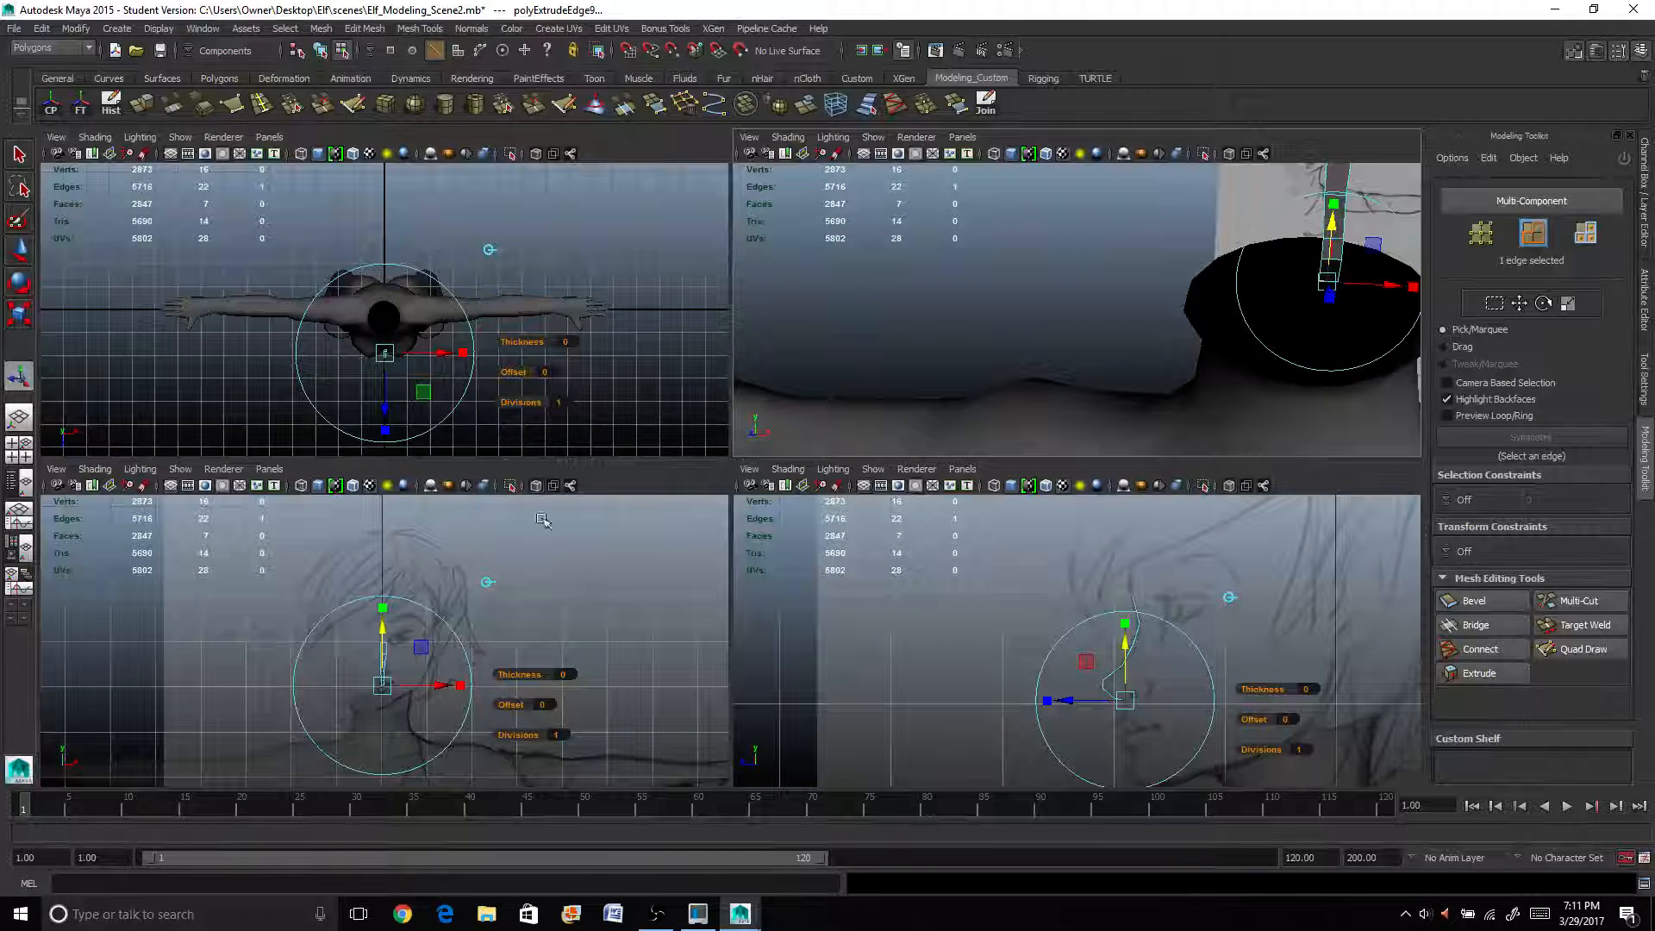
{"action": "mouse_move", "coordinate": [433, 635]}
{"action": "right_mouse_down", "text": "alt"}
{"action": "mouse_move", "coordinate": [418, 632]}
{"action": "mouse_move", "coordinate": [433, 632]}
{"action": "mouse_move", "coordinate": [443, 570]}
{"action": "right_mouse_up", "text": "alt"}
{"action": "middle_click_drag", "start_coordinate": [443, 570], "coordinate": [448, 627], "text": "alt"}
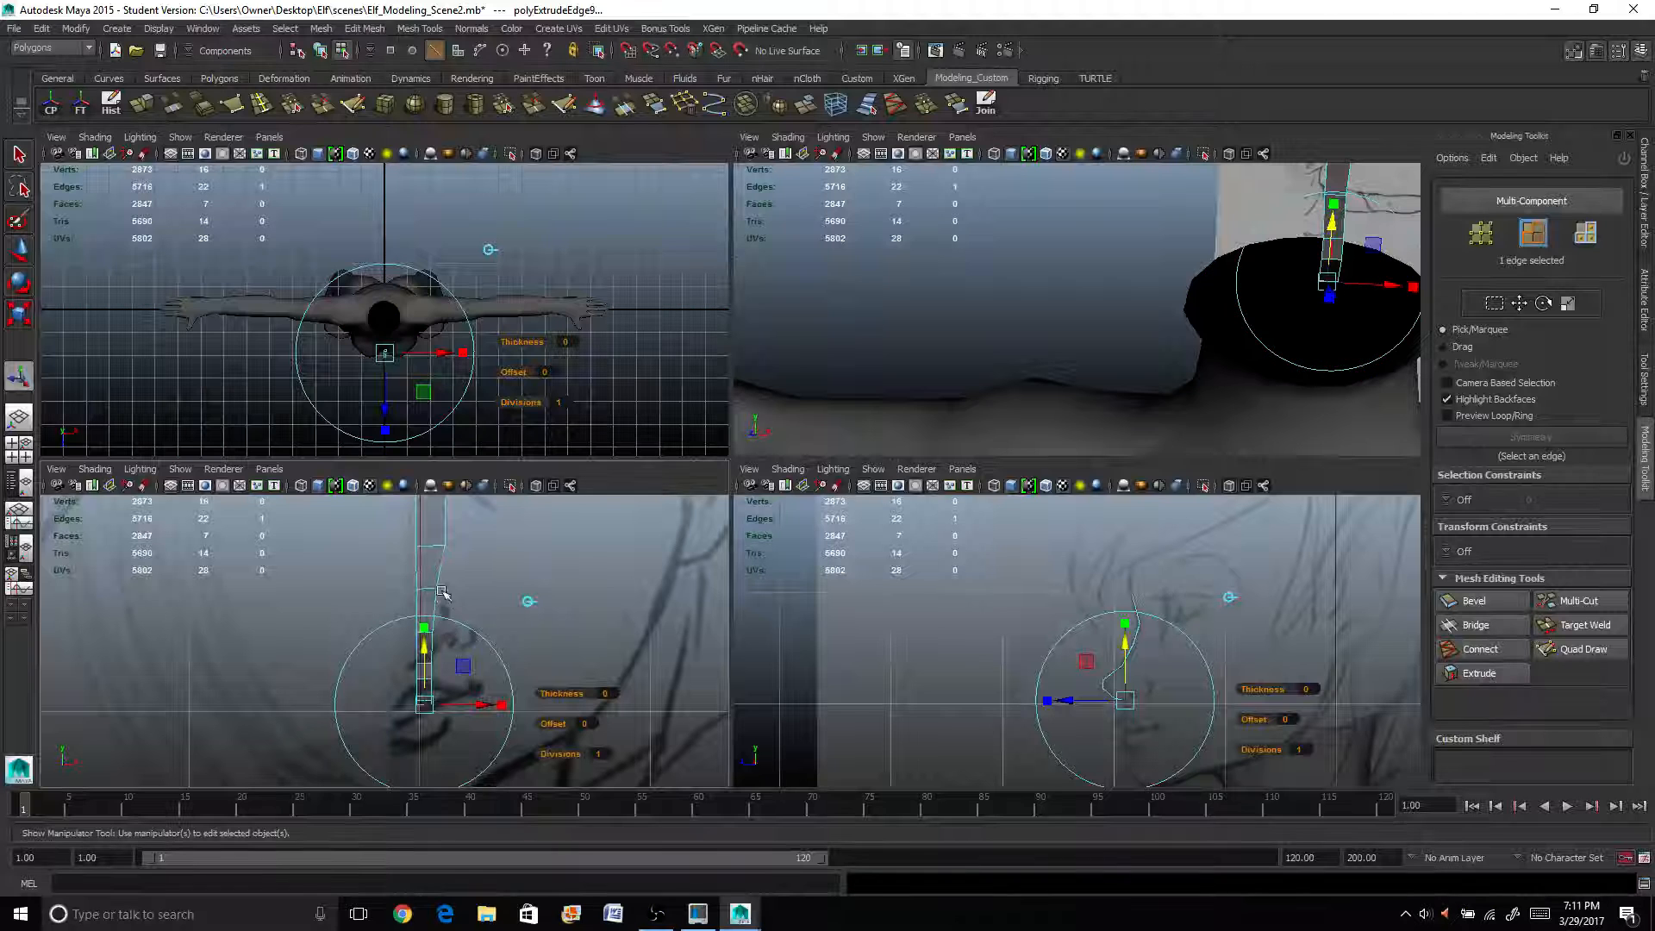
Return the nose strip to object mode and show its channel and layer settings.
{"action": "right_click_drag", "start_coordinate": [441, 594], "coordinate": [449, 514]}
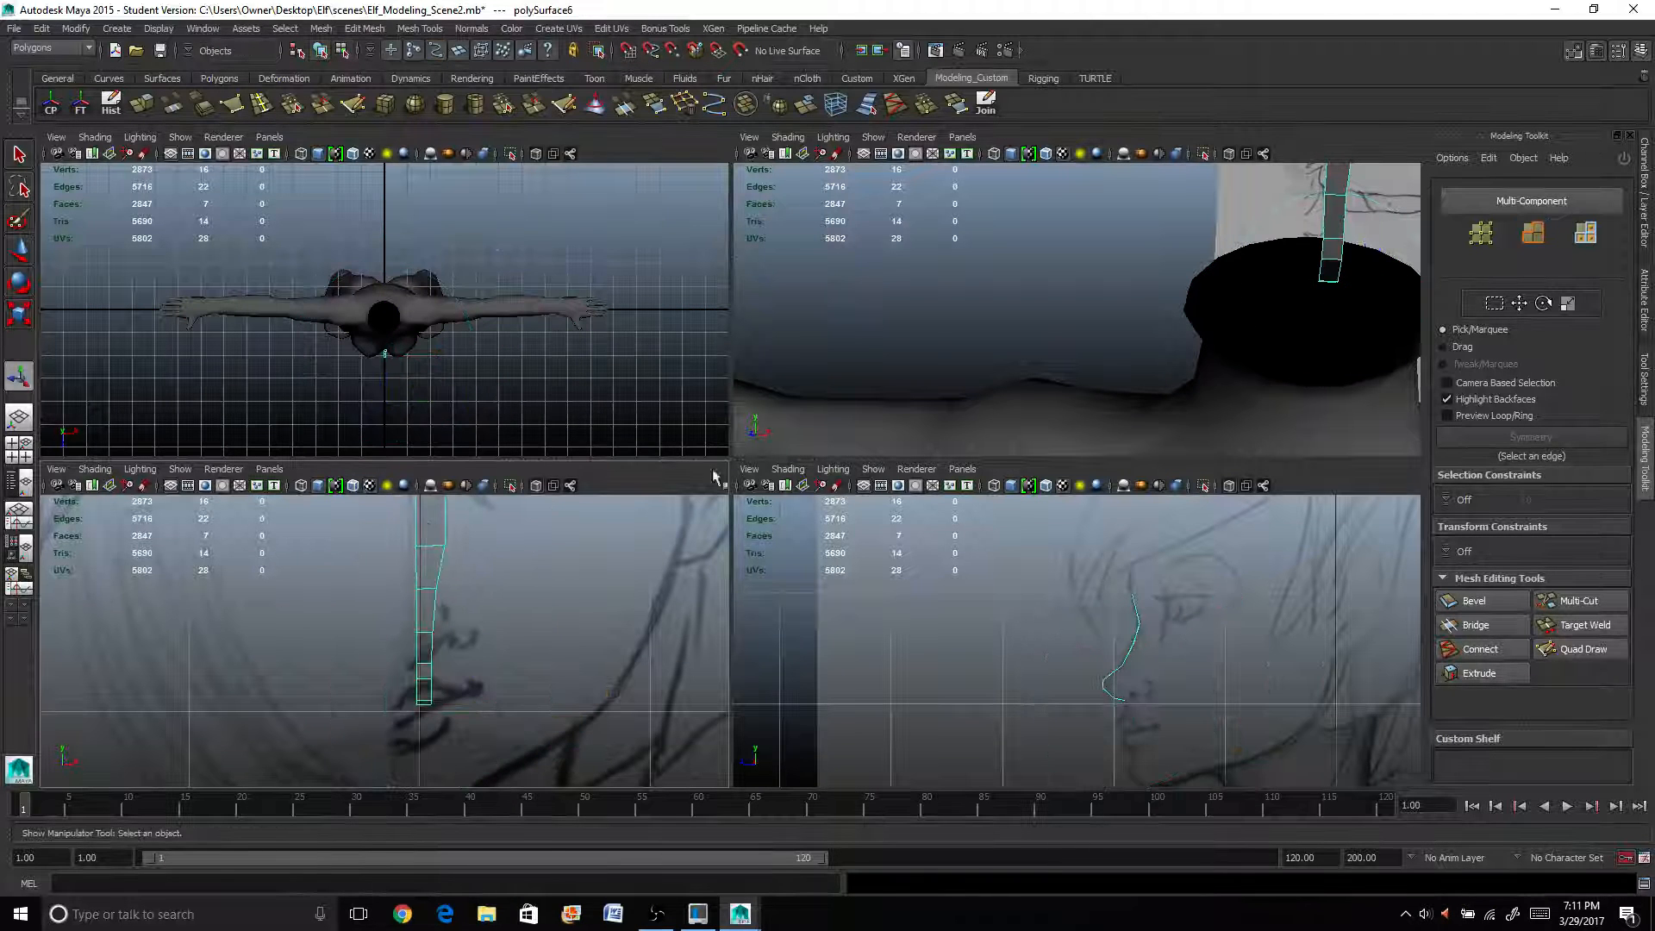
{"action": "left_click", "coordinate": [1642, 212]}
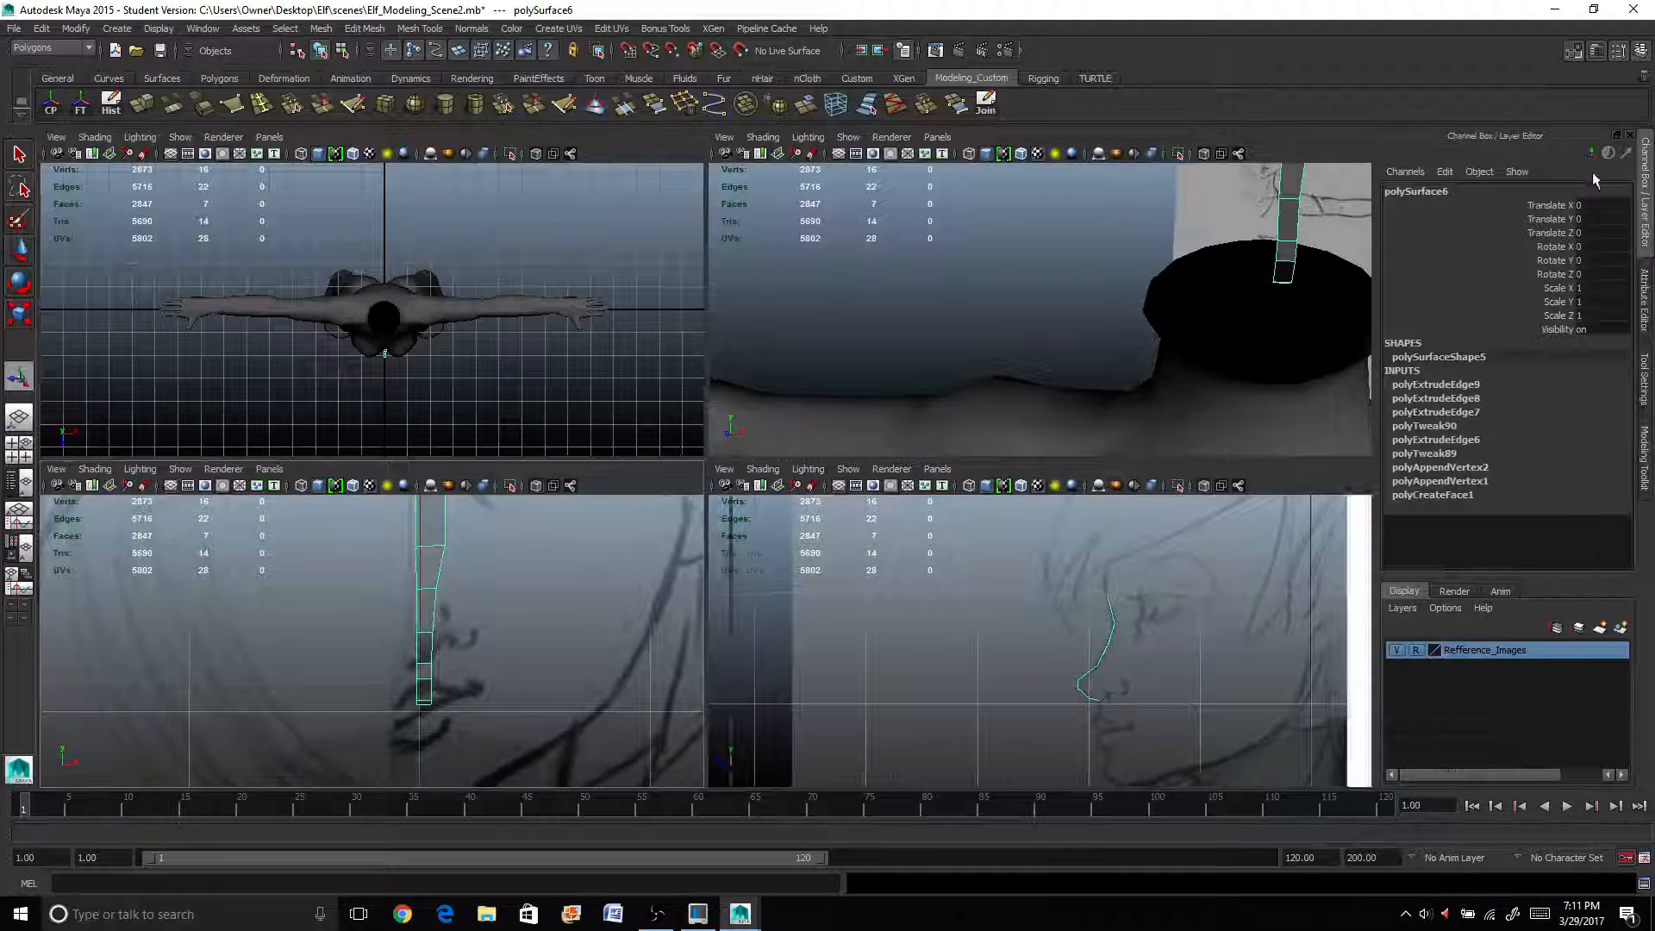
{"action": "middle_click_drag", "start_coordinate": [389, 592], "coordinate": [384, 625], "text": "alt"}
{"action": "scroll", "coordinate": [384, 625], "scroll_direction": "down", "scroll_amount": 5}
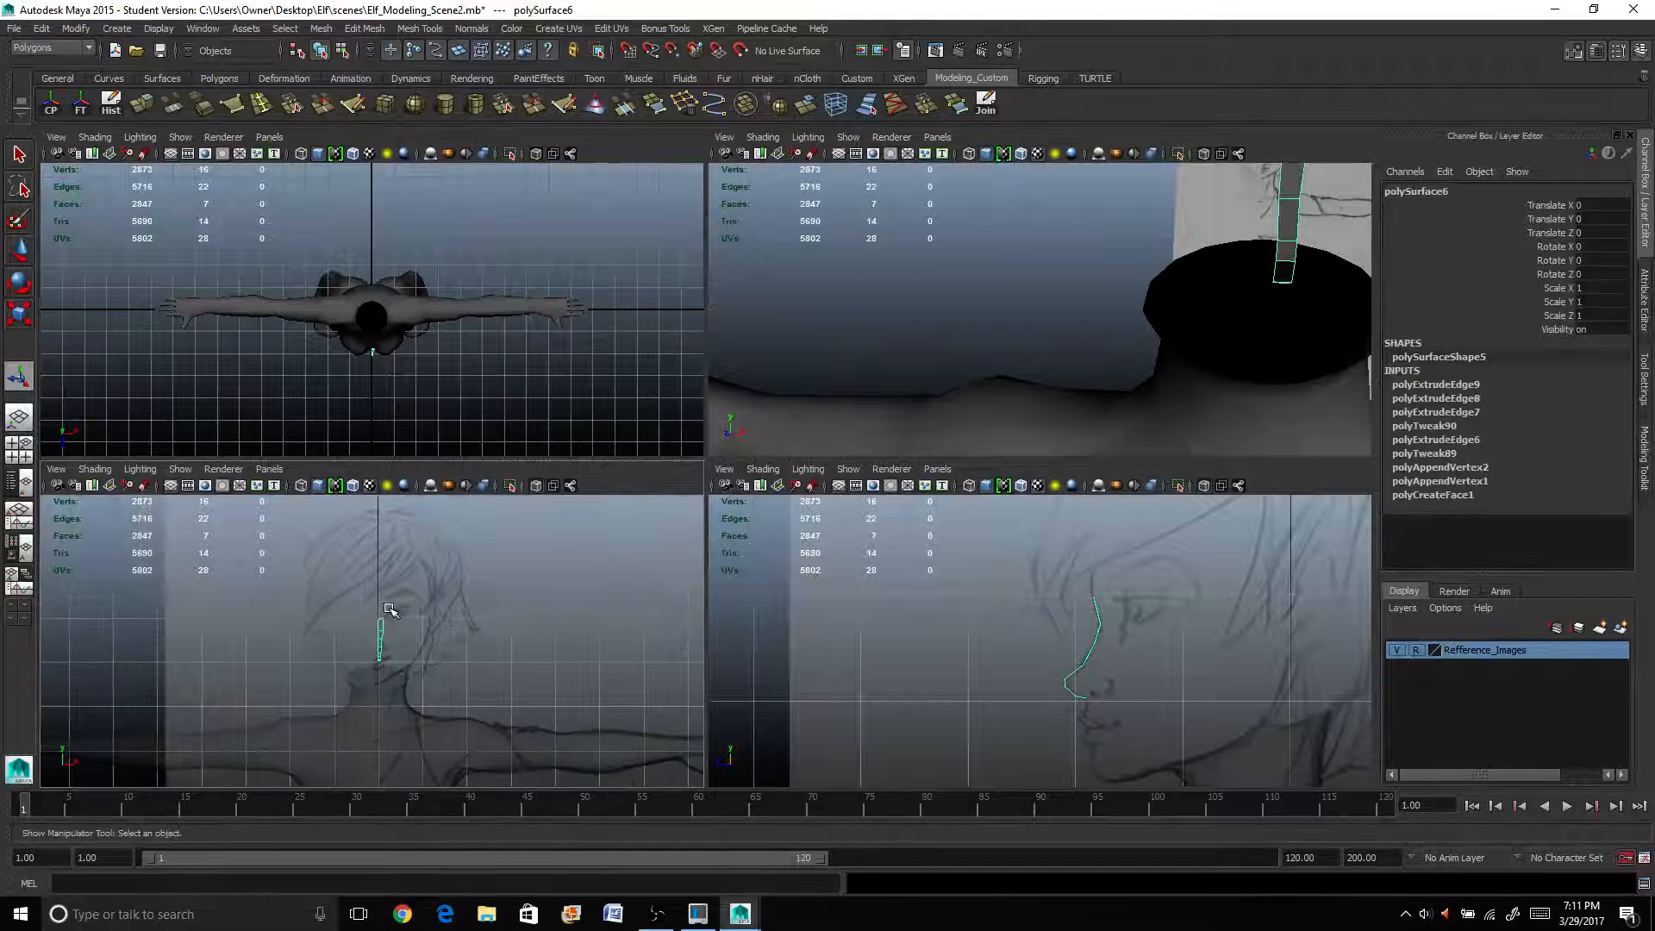
Try to raise the whole nose strip by about 0.425 in Y to match the nose in the front sketch.
{"action": "key", "text": "w"}
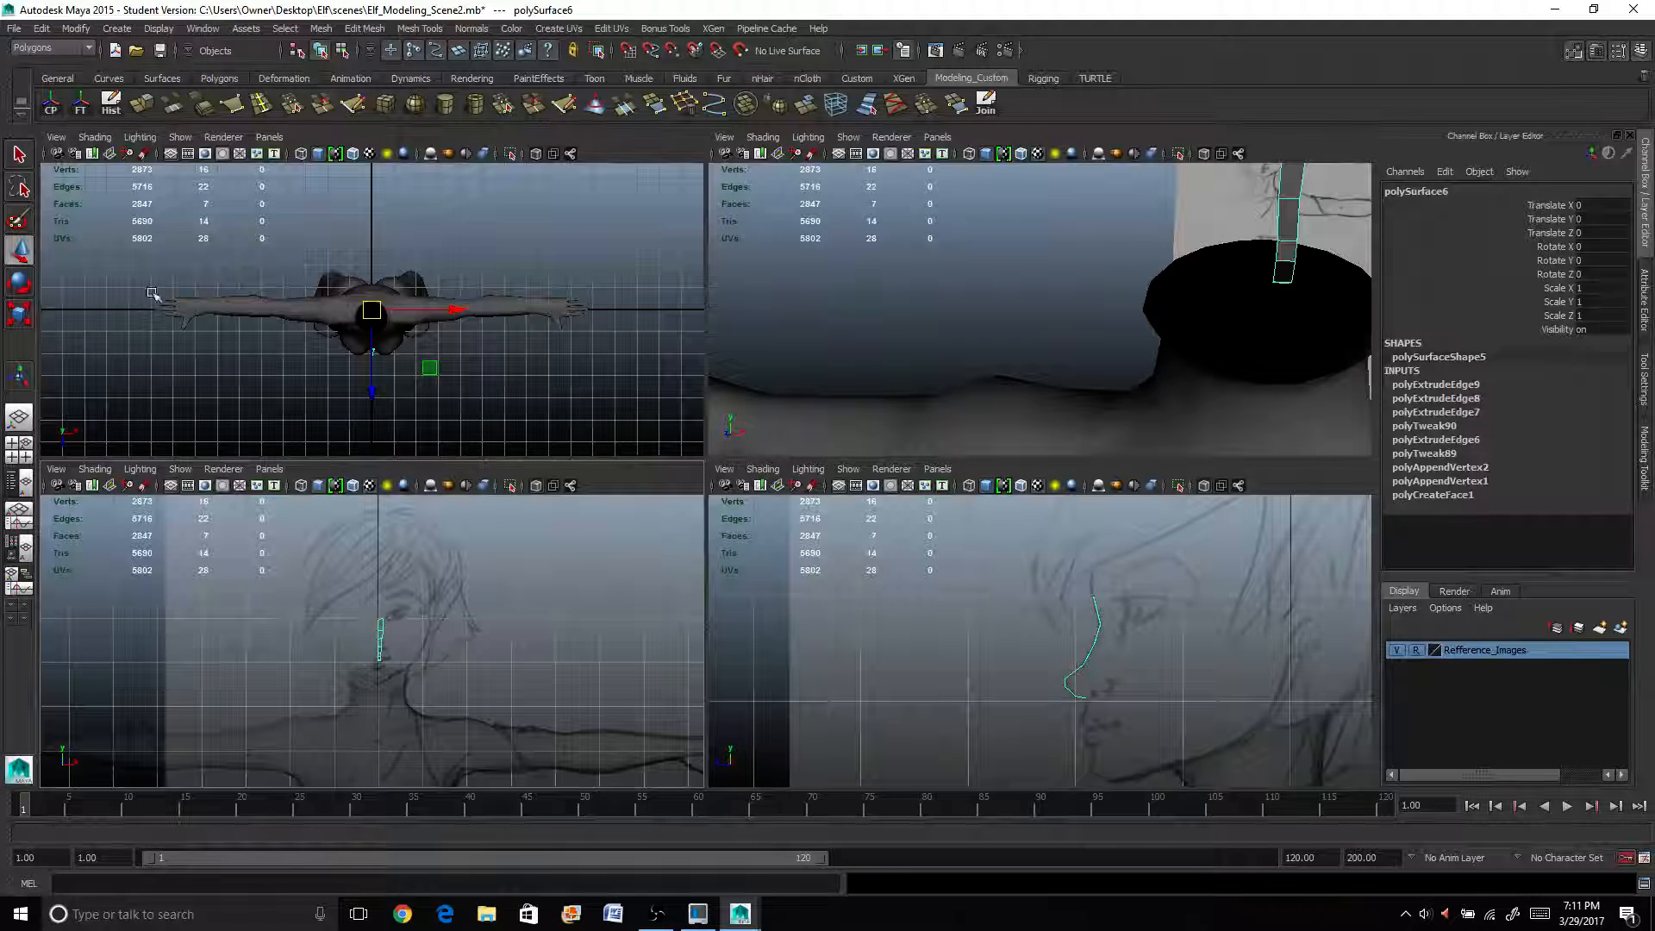
{"action": "left_click", "coordinate": [379, 638]}
{"action": "scroll", "coordinate": [396, 560], "scroll_direction": "up", "scroll_amount": 4}
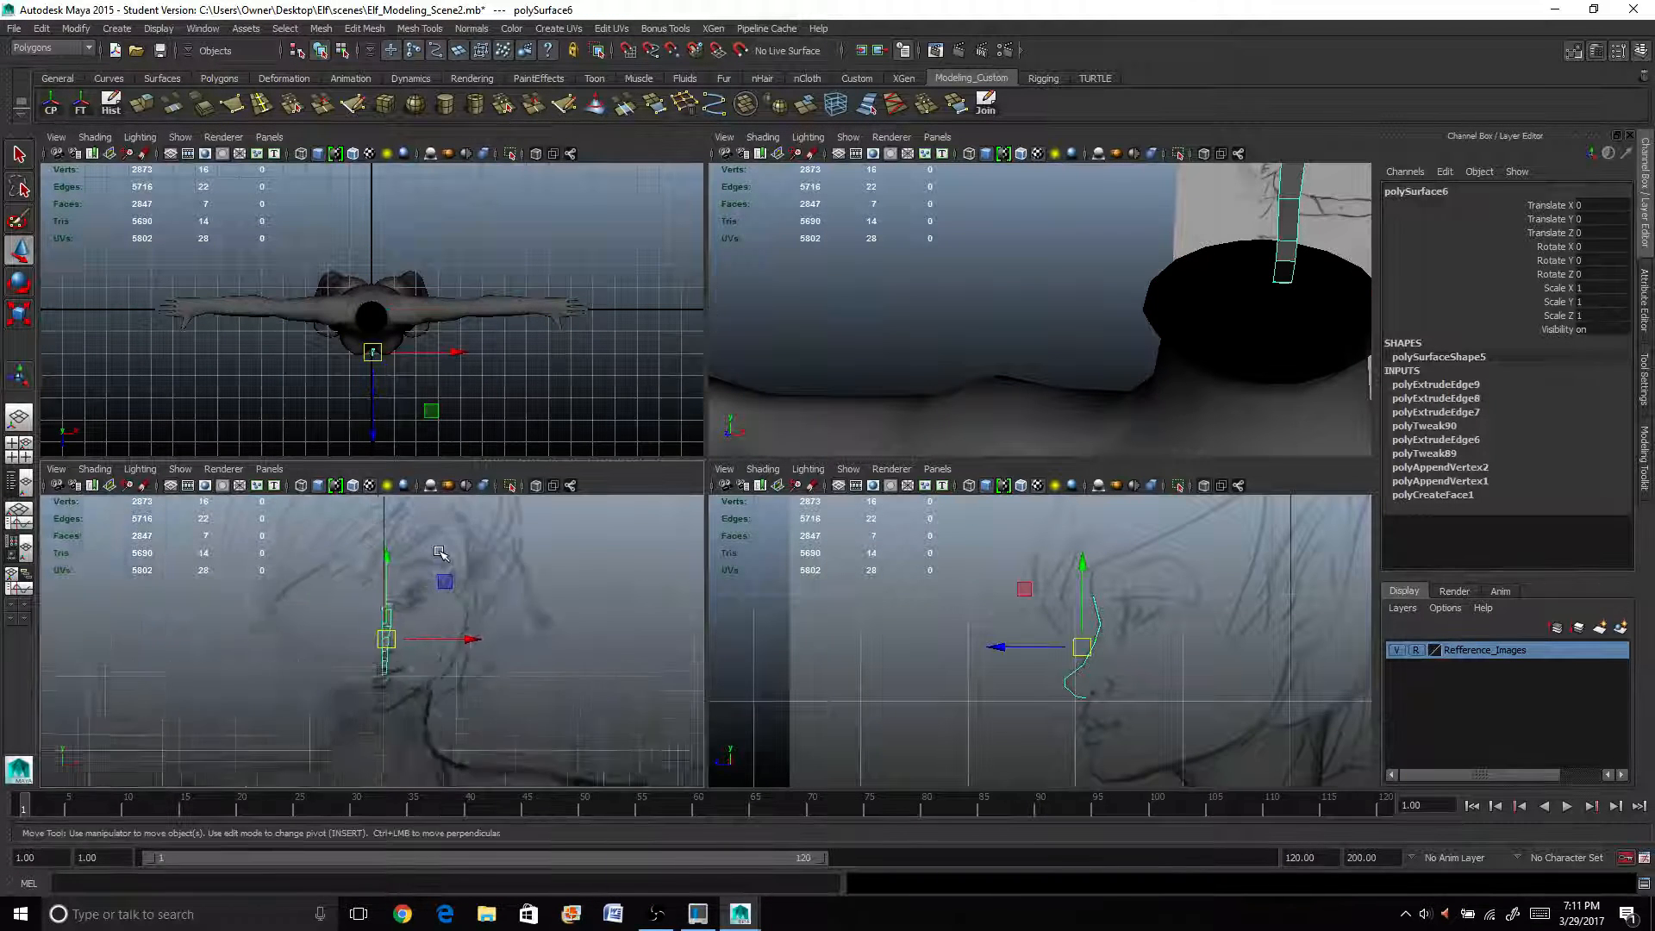
{"action": "left_click_drag", "start_coordinate": [398, 554], "coordinate": [383, 524]}
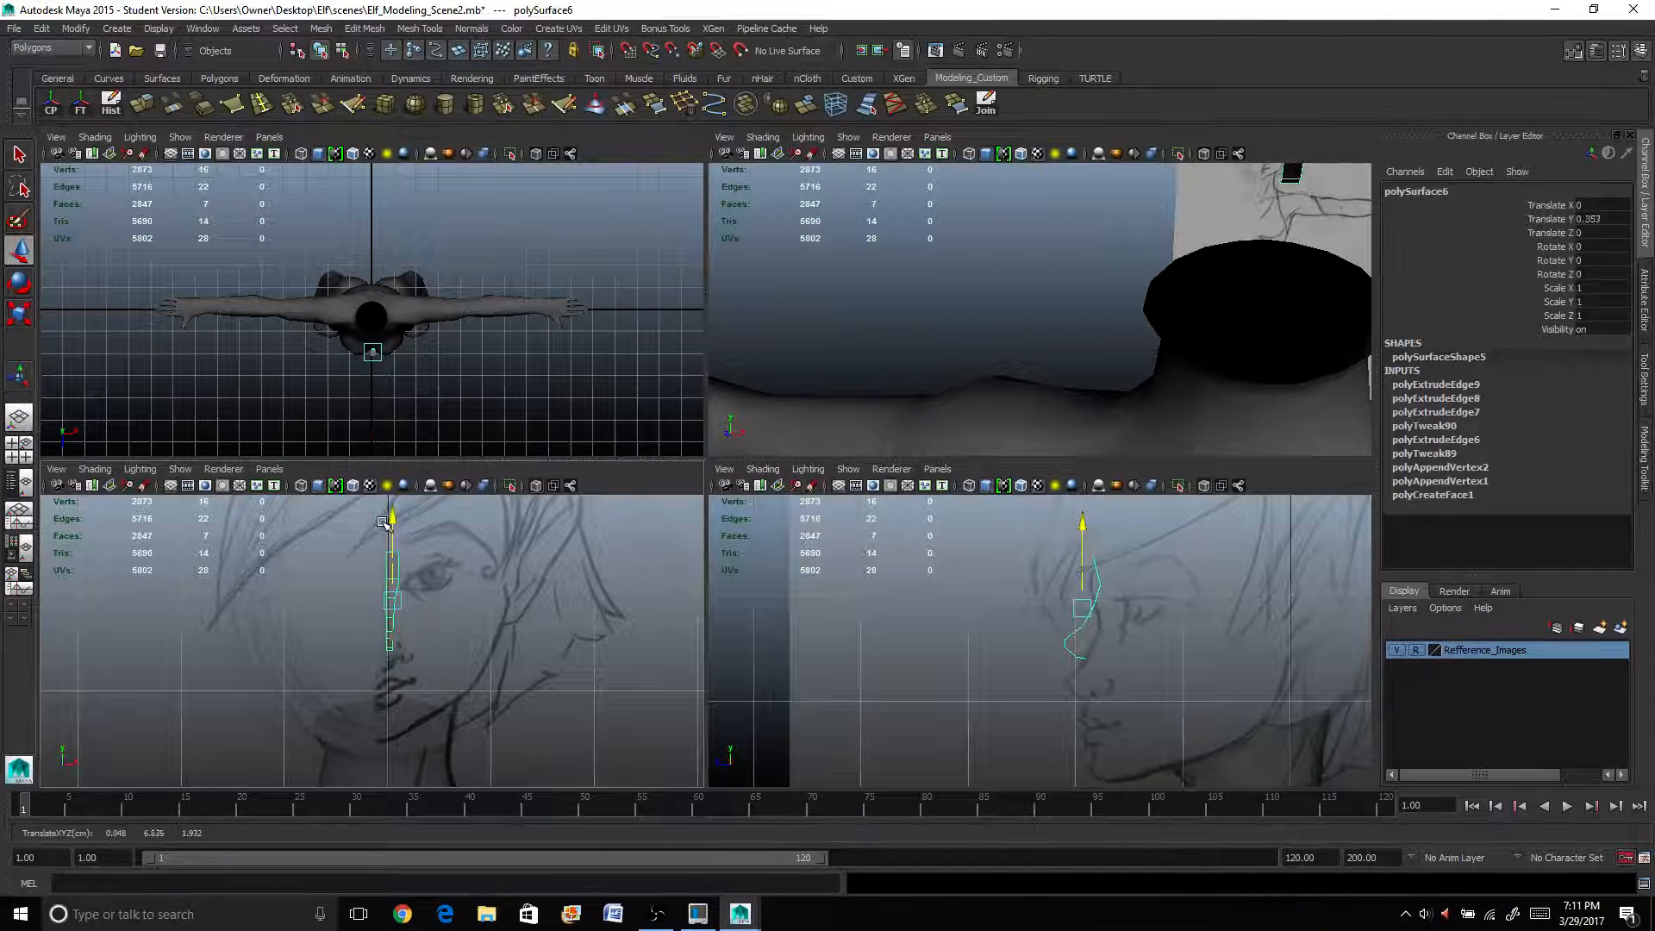
{"action": "left_click_drag", "start_coordinate": [383, 522], "coordinate": [370, 515]}
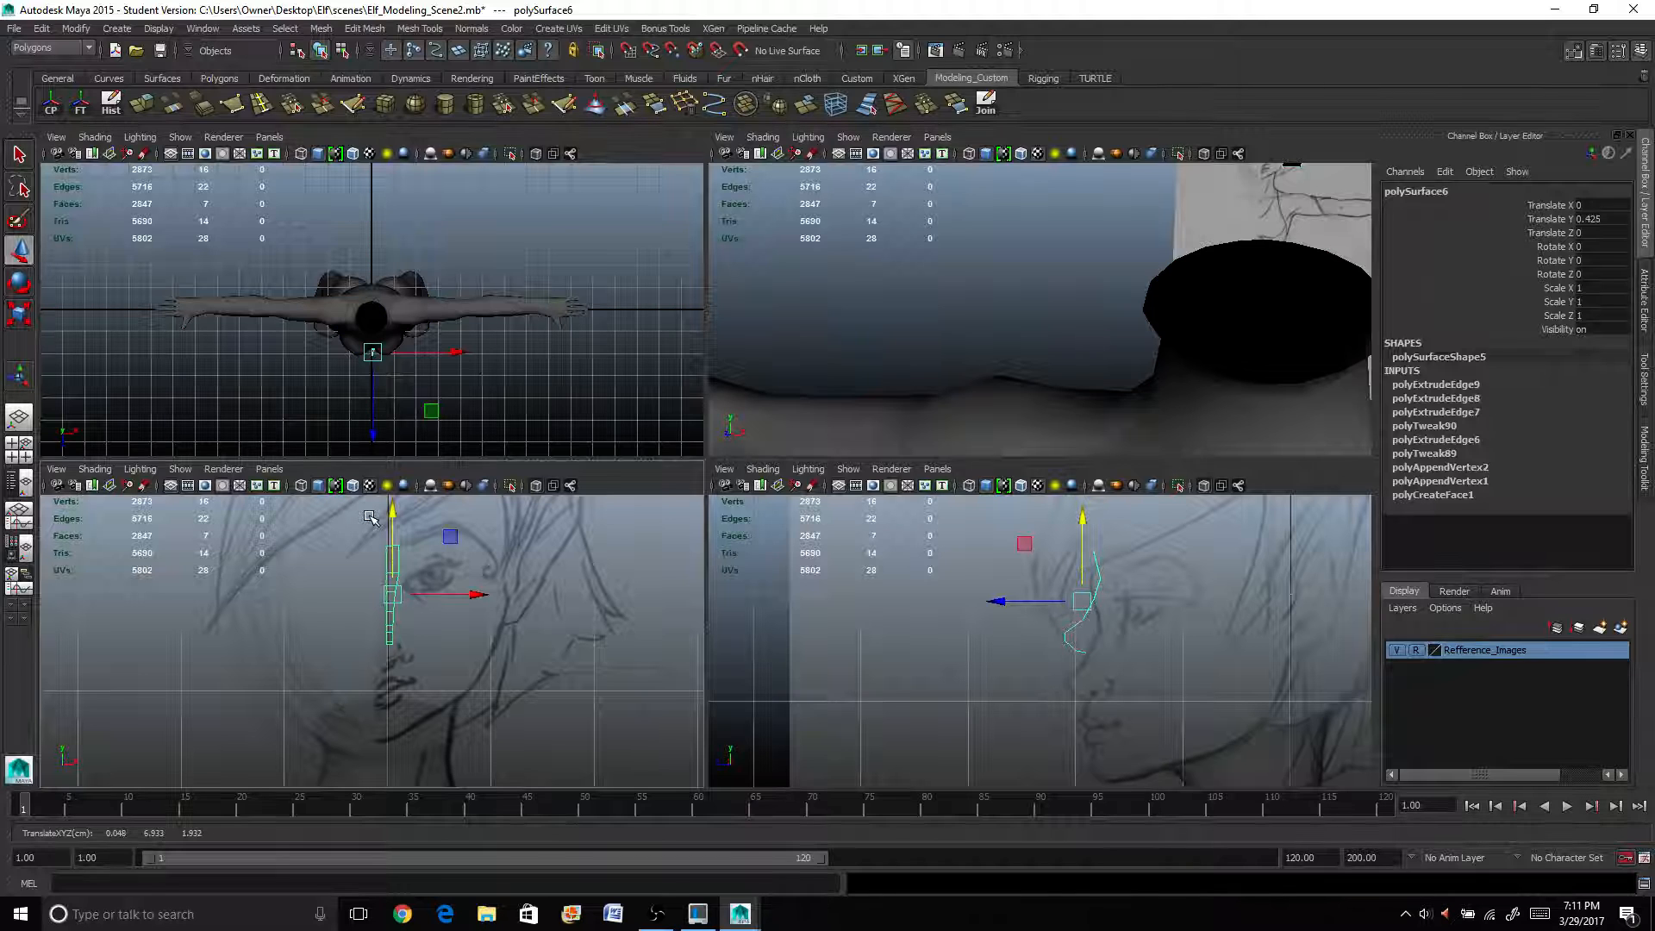
Undo the upward moves of the nose strip.
{"action": "key", "text": "ctrl+z"}
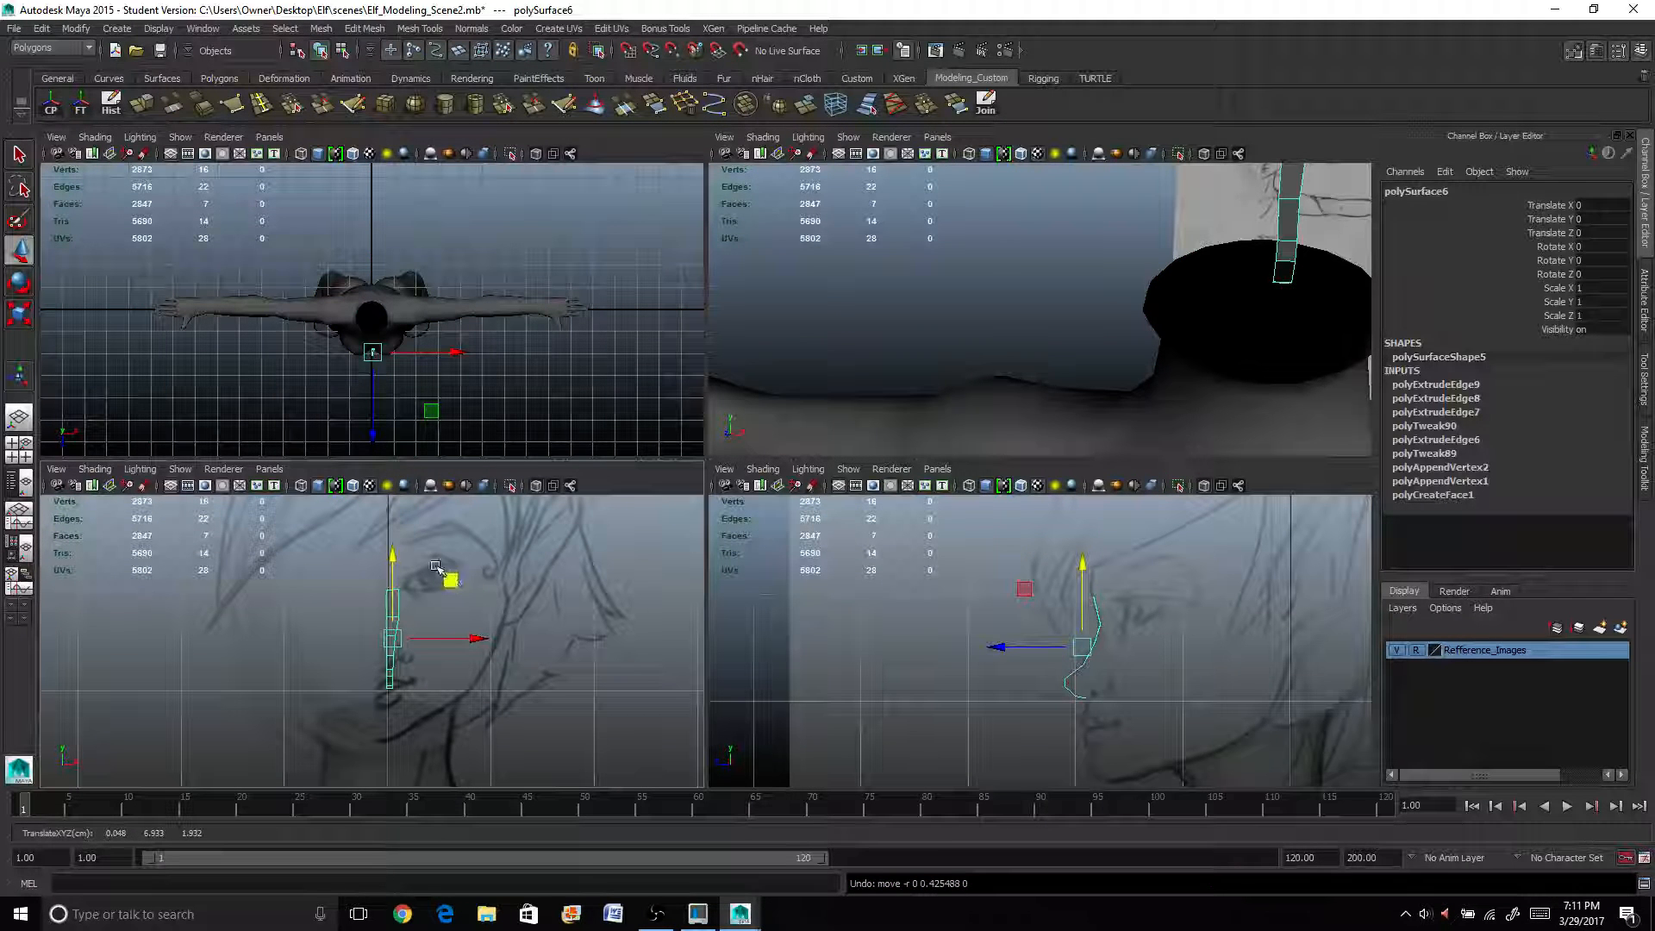
{"action": "key", "text": "ctrl+z"}
{"action": "key", "text": "ctrl+z"}
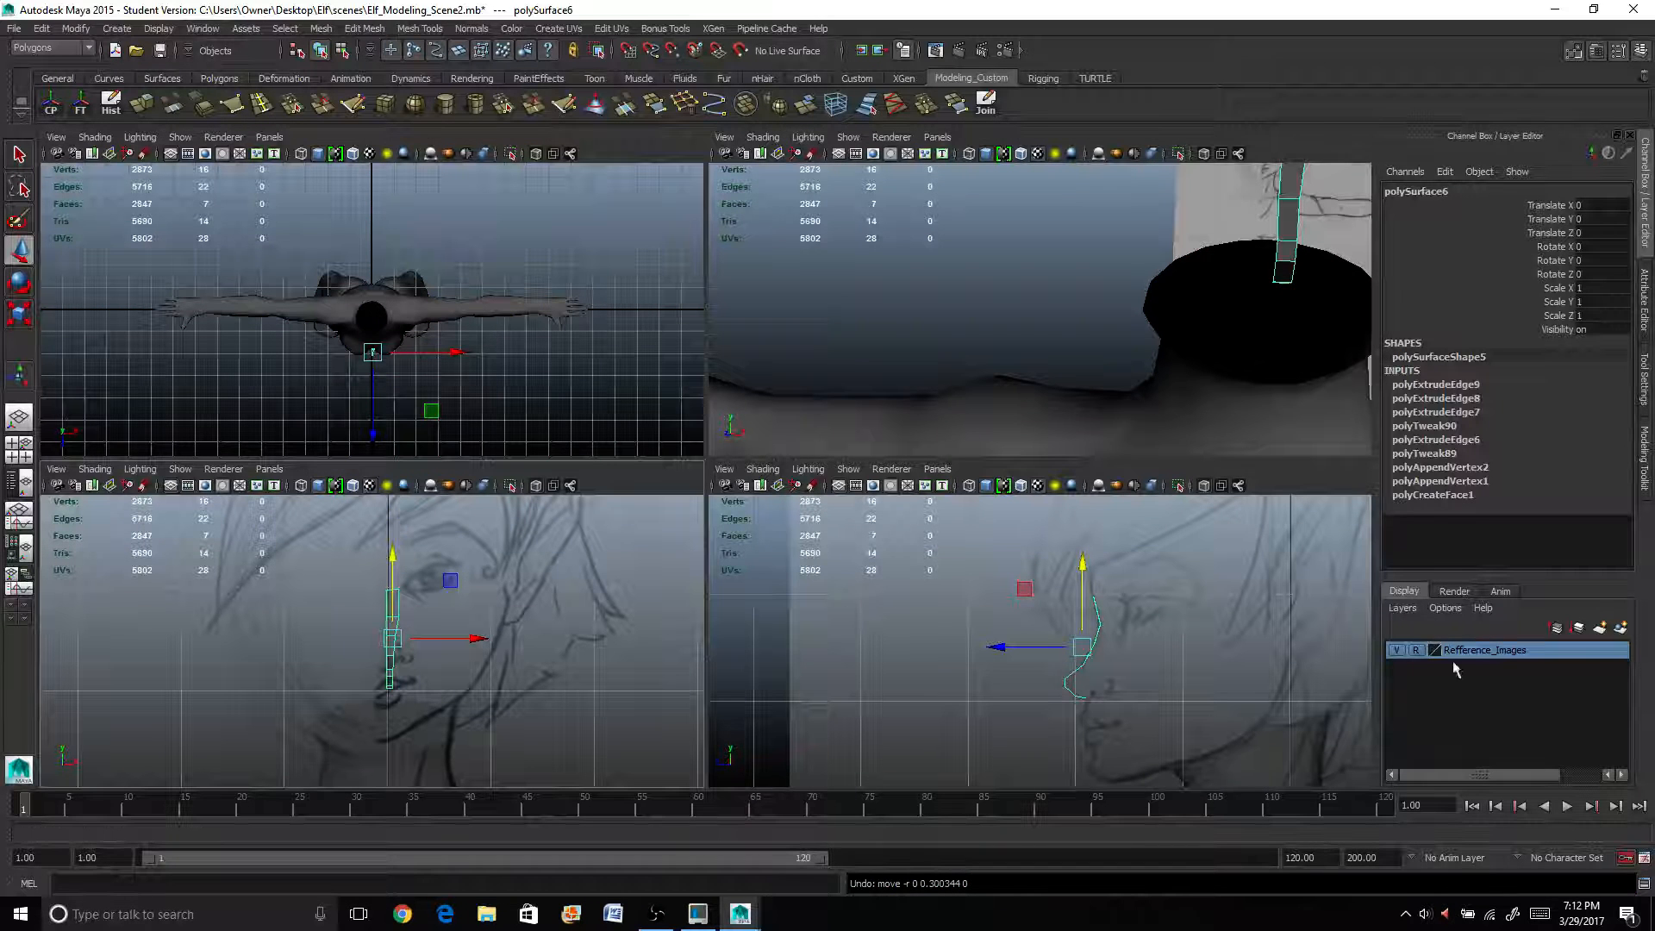
Make the Refference_Images layer editable, select the front reference plane and freeze its transformations.
{"action": "left_click", "coordinate": [1417, 651]}
{"action": "left_click", "coordinate": [596, 551]}
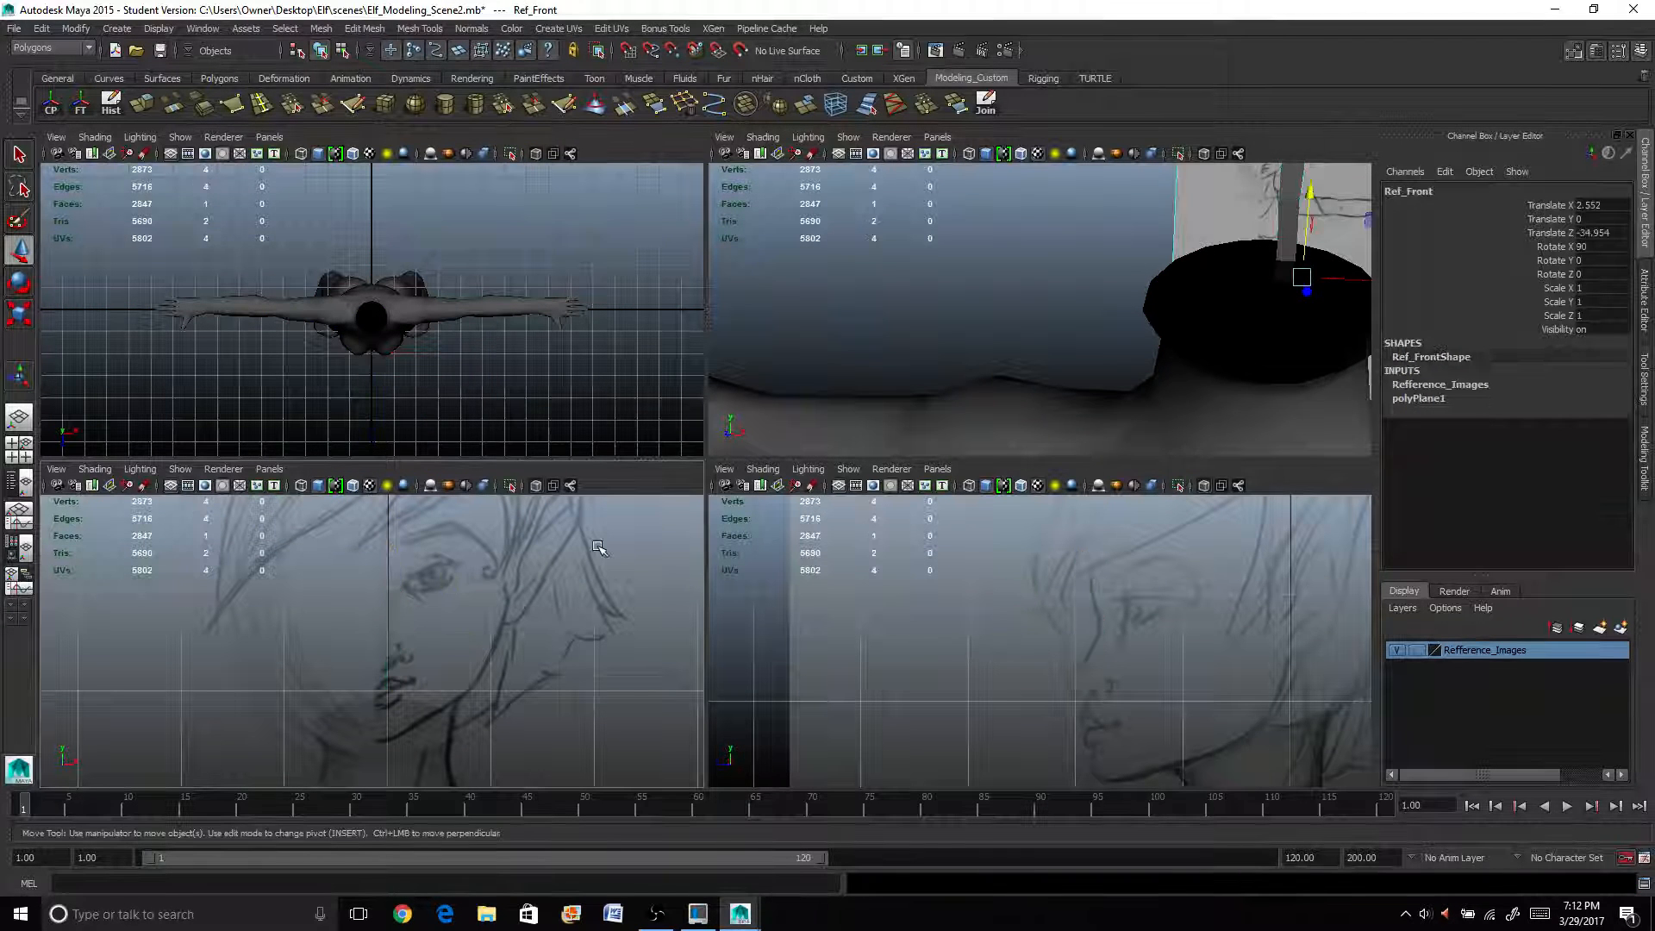
{"action": "key", "text": "f"}
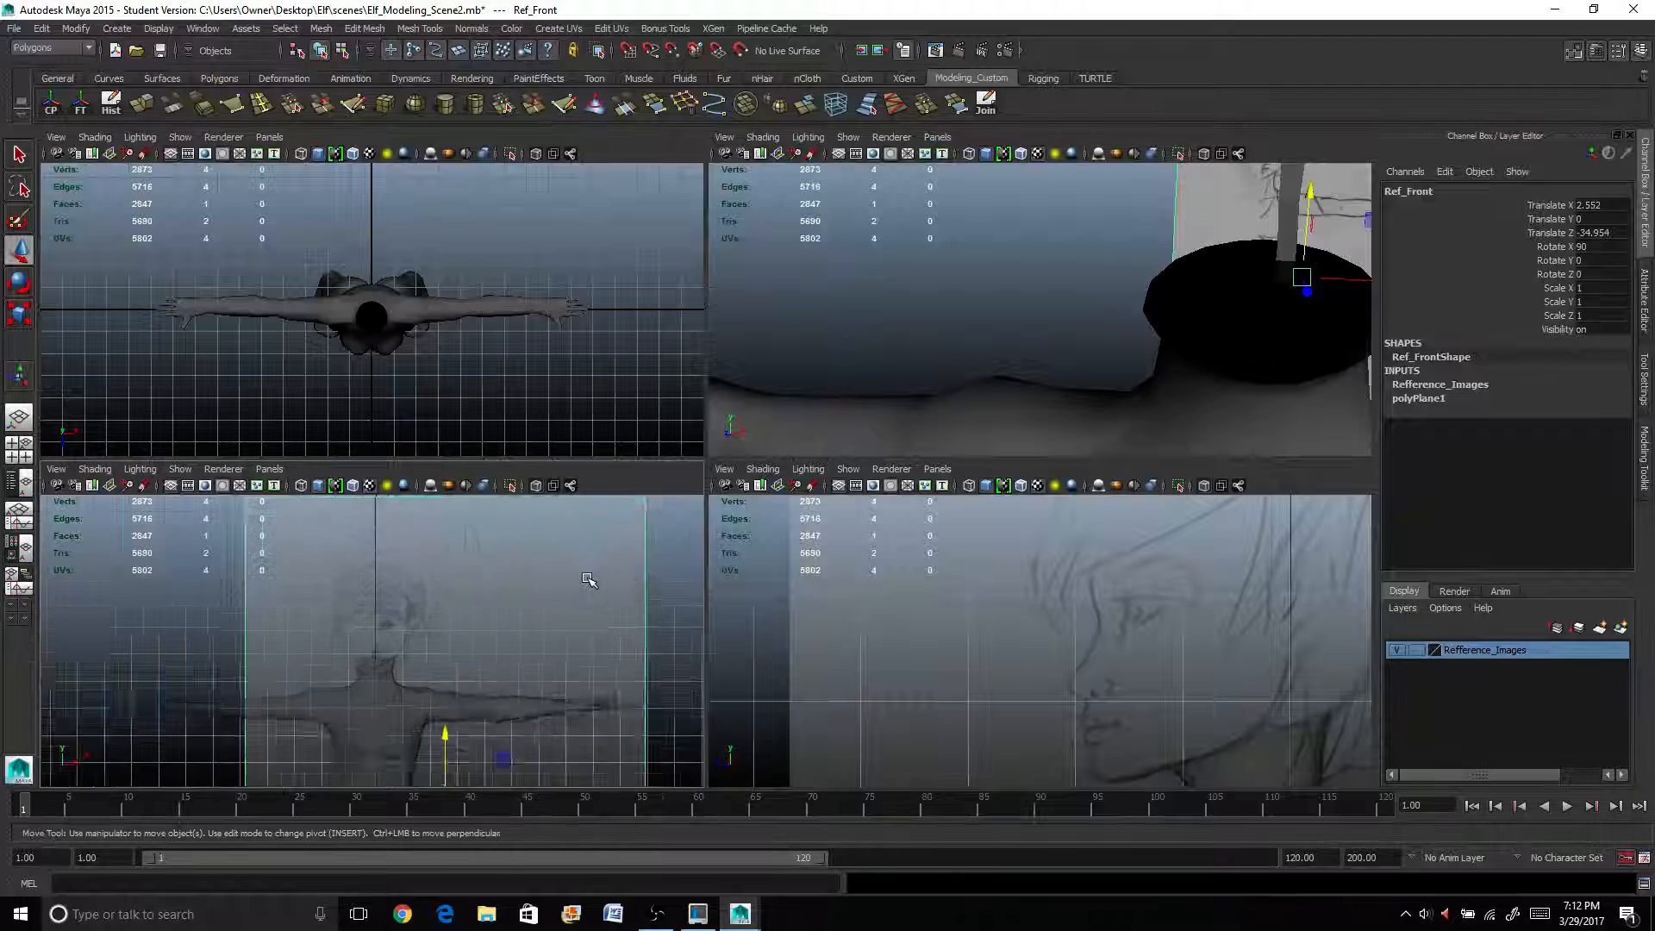
{"action": "left_click", "coordinate": [80, 103]}
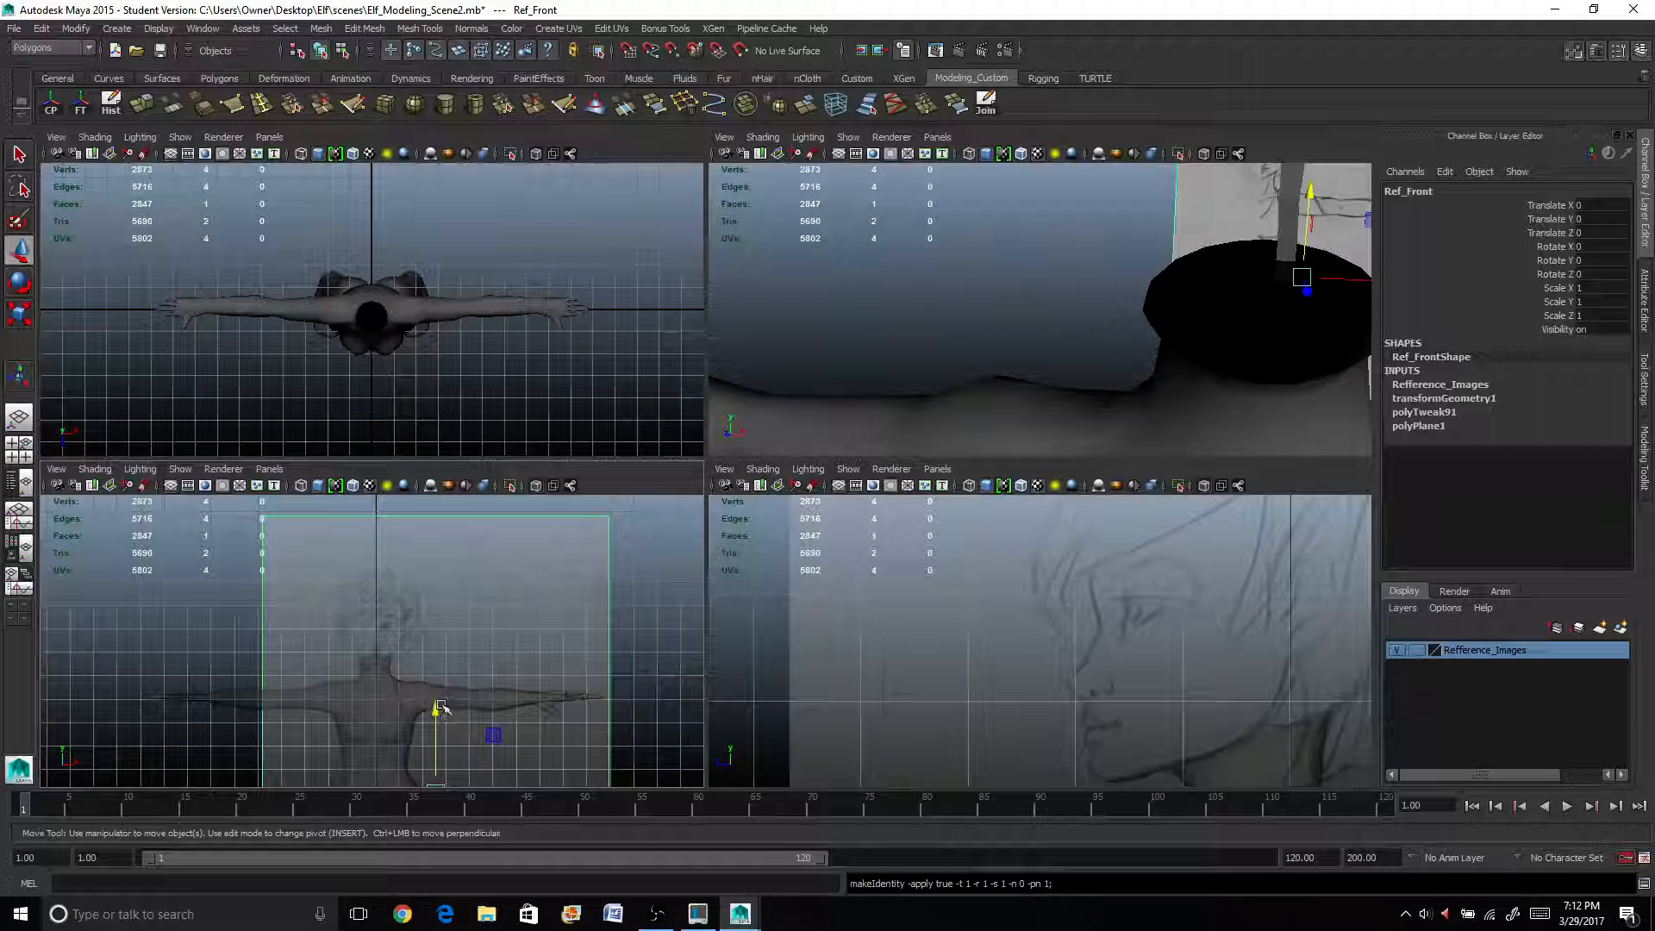
Move the front reference plane to a Translate Y of -0.198 to line its nose up with the nose strip.
{"action": "right_click_drag", "start_coordinate": [439, 707], "coordinate": [389, 574], "text": "alt"}
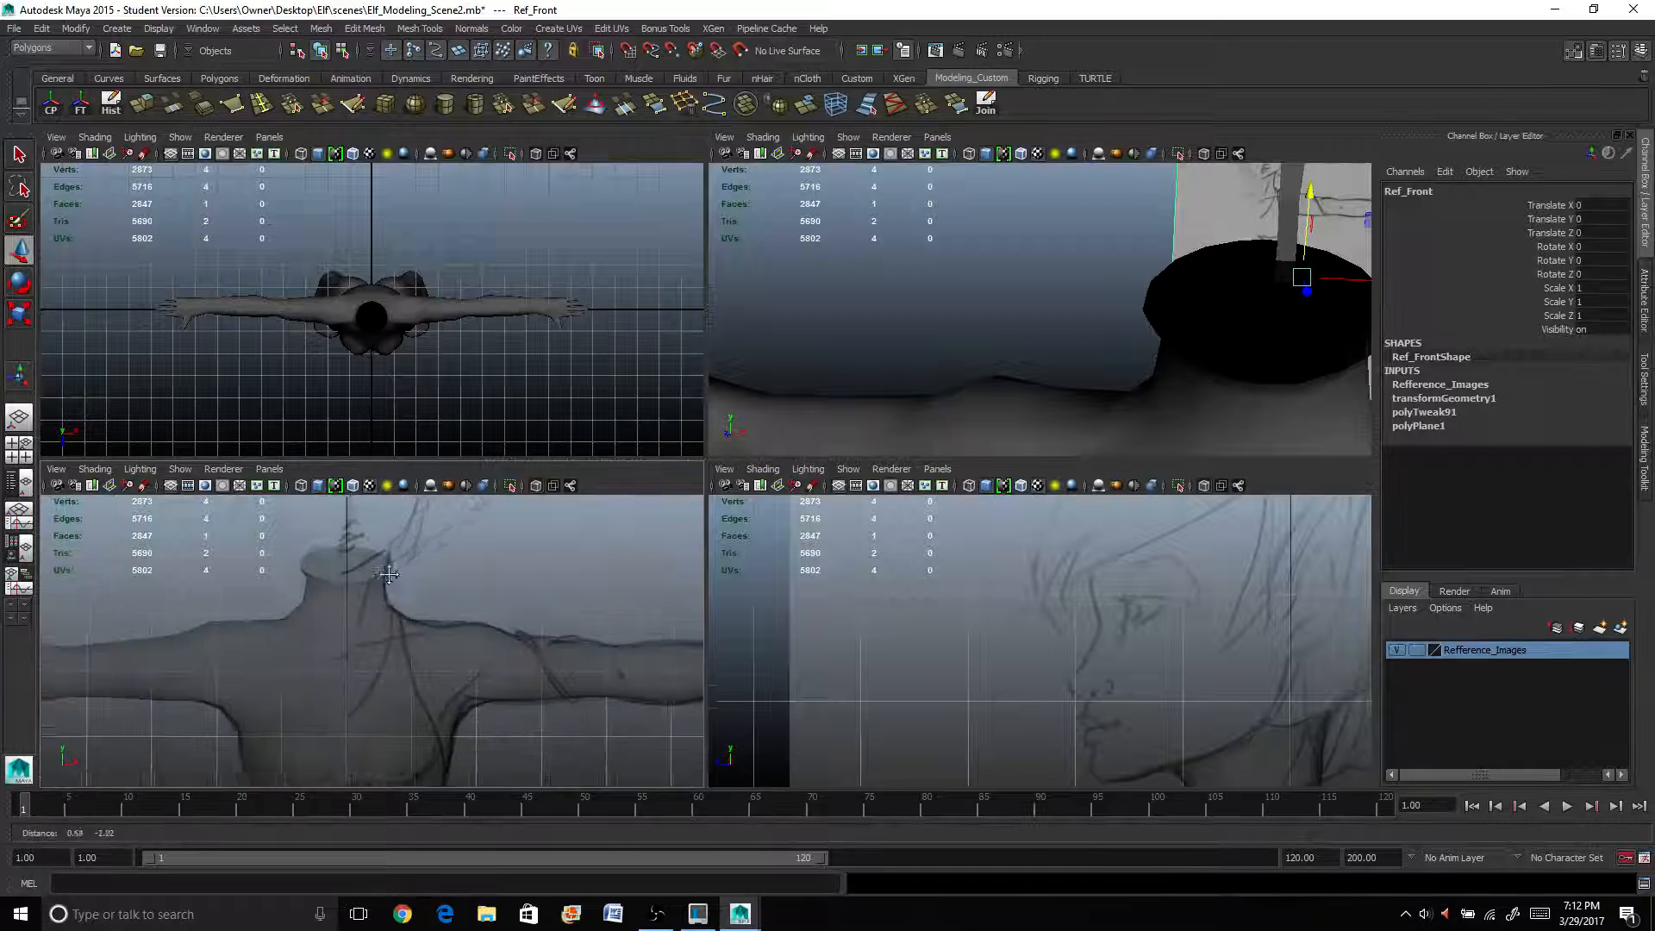
{"action": "mouse_move", "coordinate": [389, 575]}
{"action": "middle_mouse_down", "text": "alt"}
{"action": "mouse_move", "coordinate": [392, 616]}
{"action": "mouse_move", "coordinate": [434, 437]}
{"action": "mouse_move", "coordinate": [412, 535]}
{"action": "mouse_move", "coordinate": [425, 659]}
{"action": "middle_mouse_up", "text": "alt"}
{"action": "scroll", "coordinate": [436, 657], "scroll_direction": "up", "scroll_amount": 3}
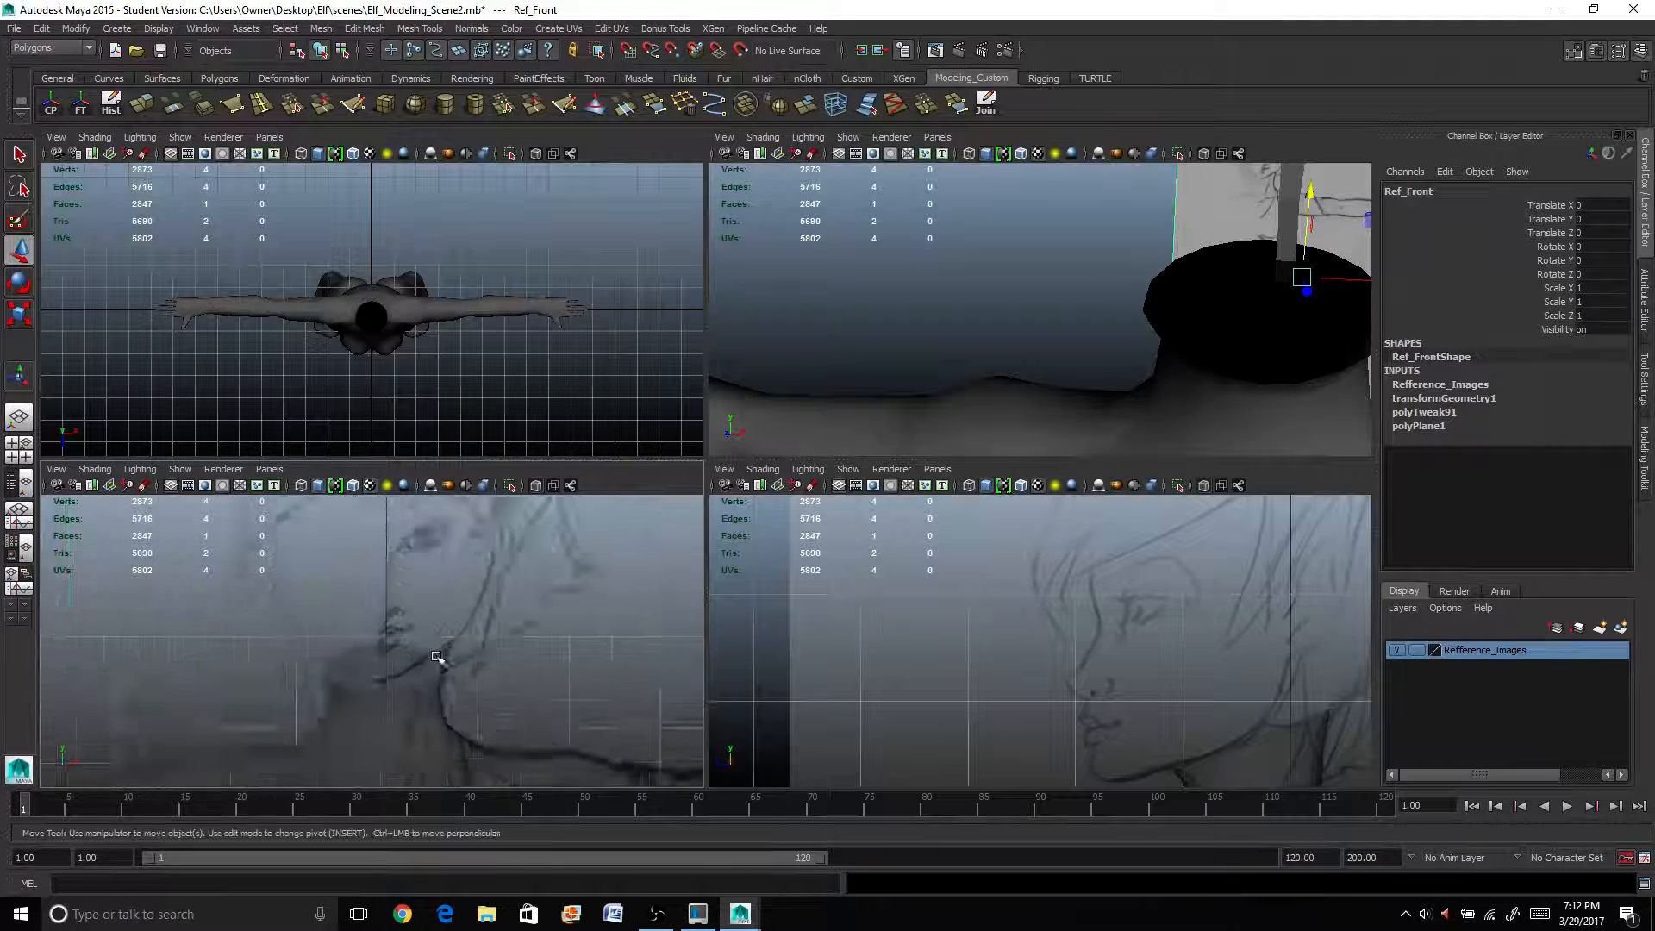
{"action": "scroll", "coordinate": [435, 639], "scroll_direction": "up", "scroll_amount": 6}
{"action": "middle_click_drag", "start_coordinate": [402, 556], "coordinate": [400, 645], "text": "alt"}
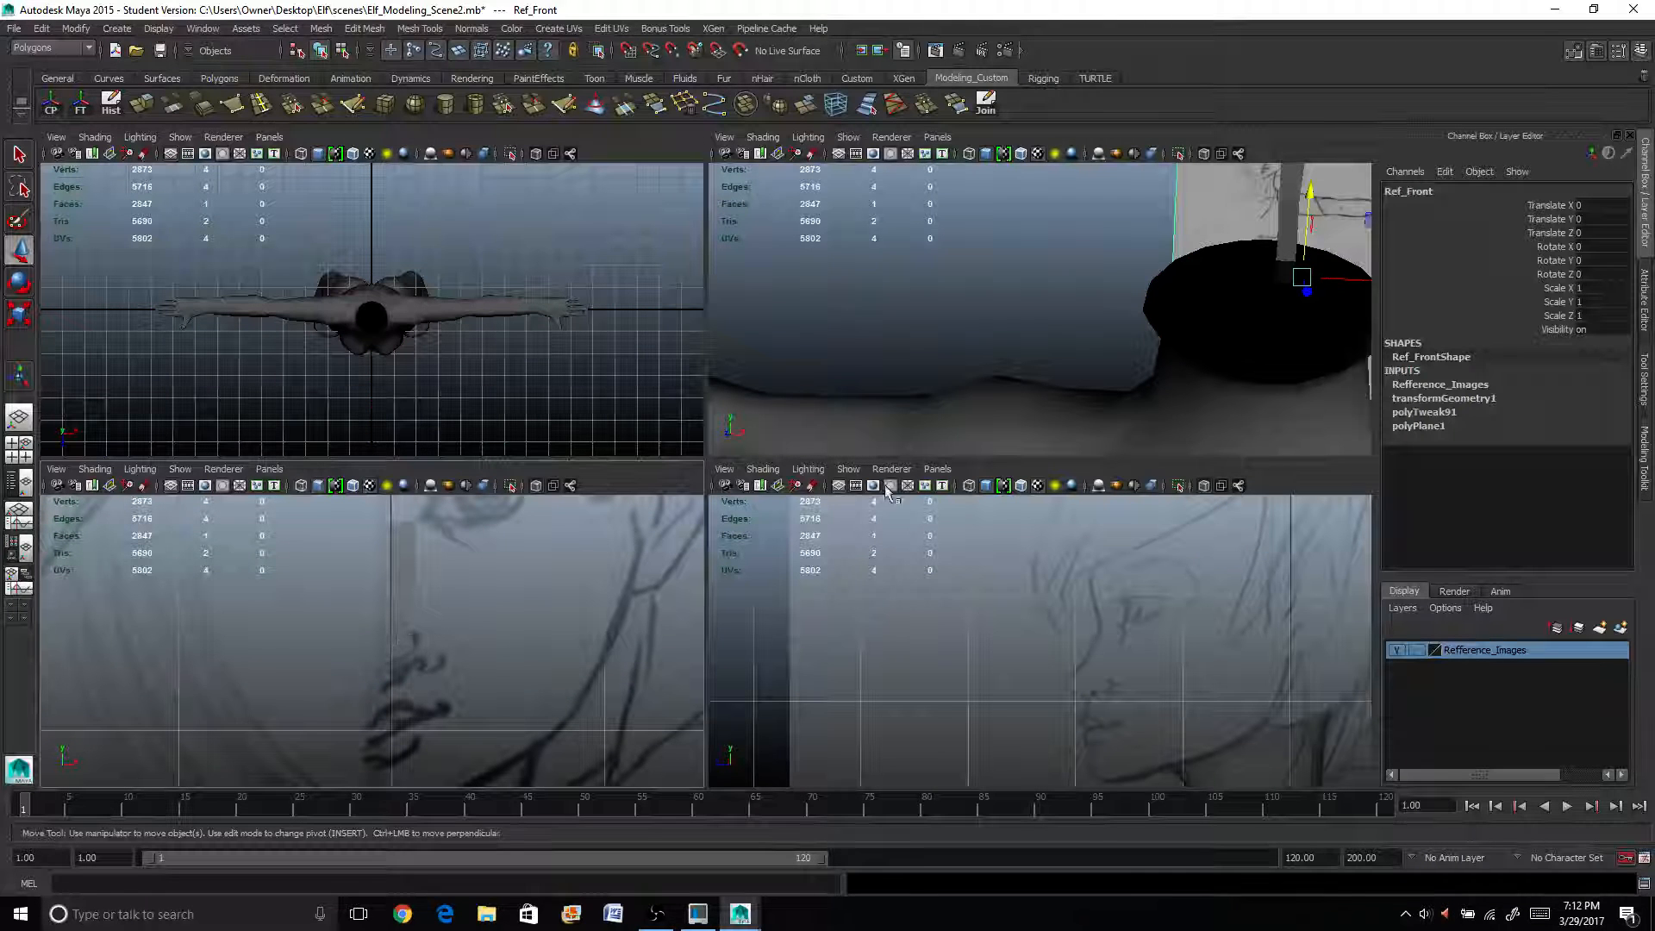
{"action": "left_click", "coordinate": [1553, 219]}
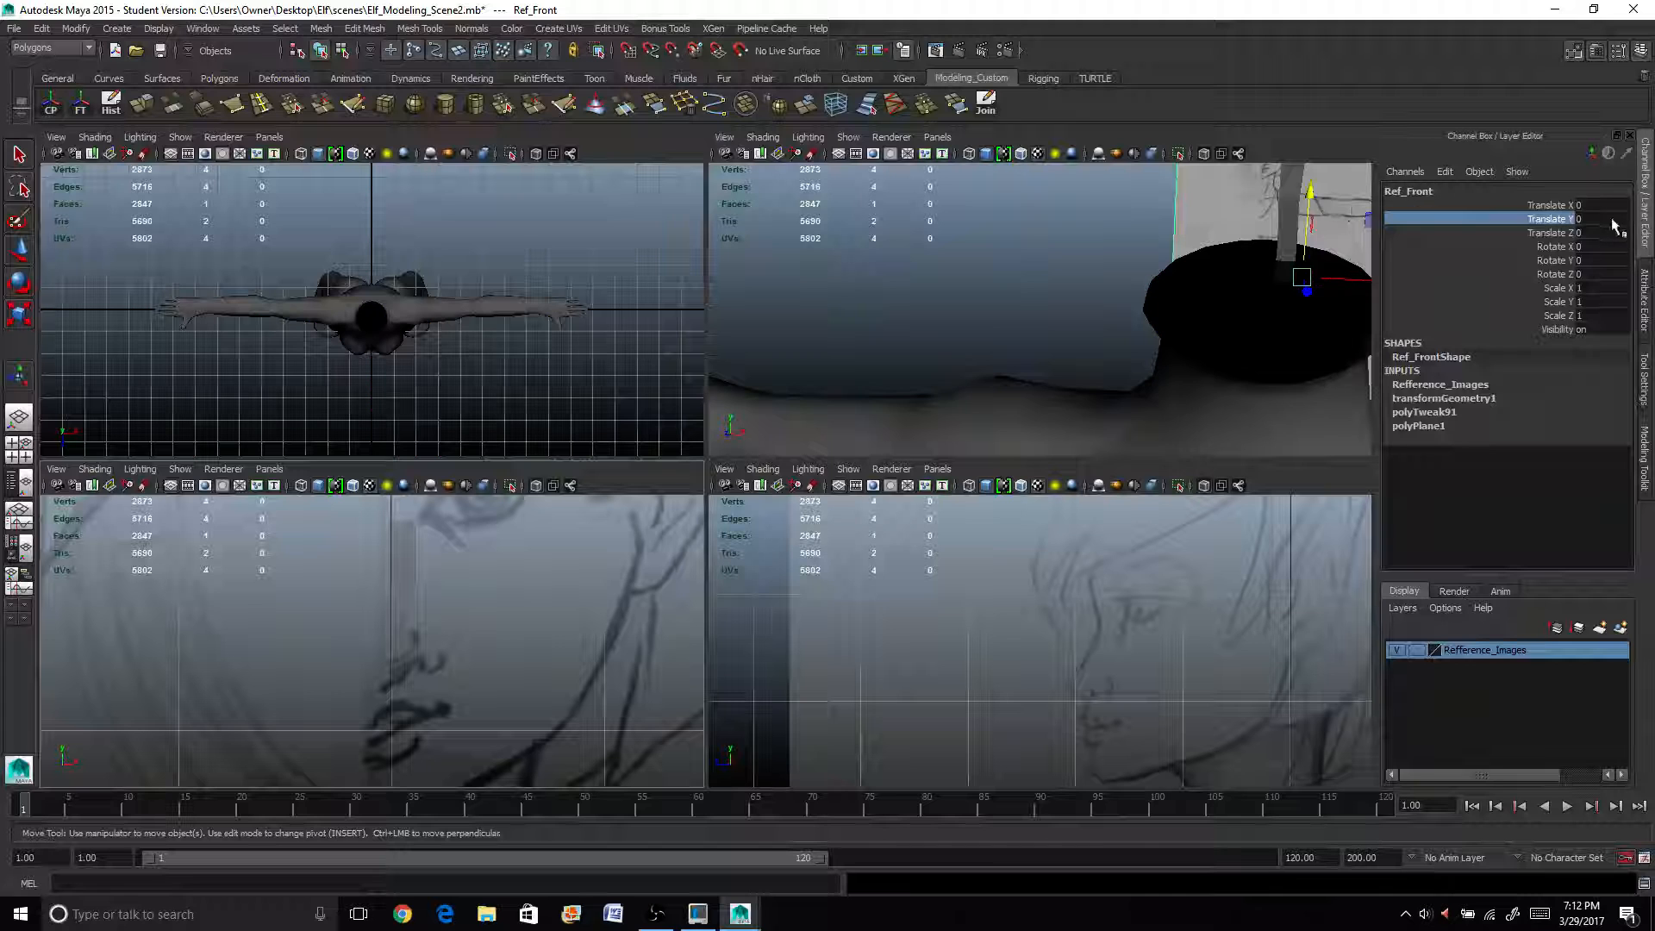
{"action": "key", "text": "ctrl+z"}
{"action": "key", "text": "ctrl+z"}
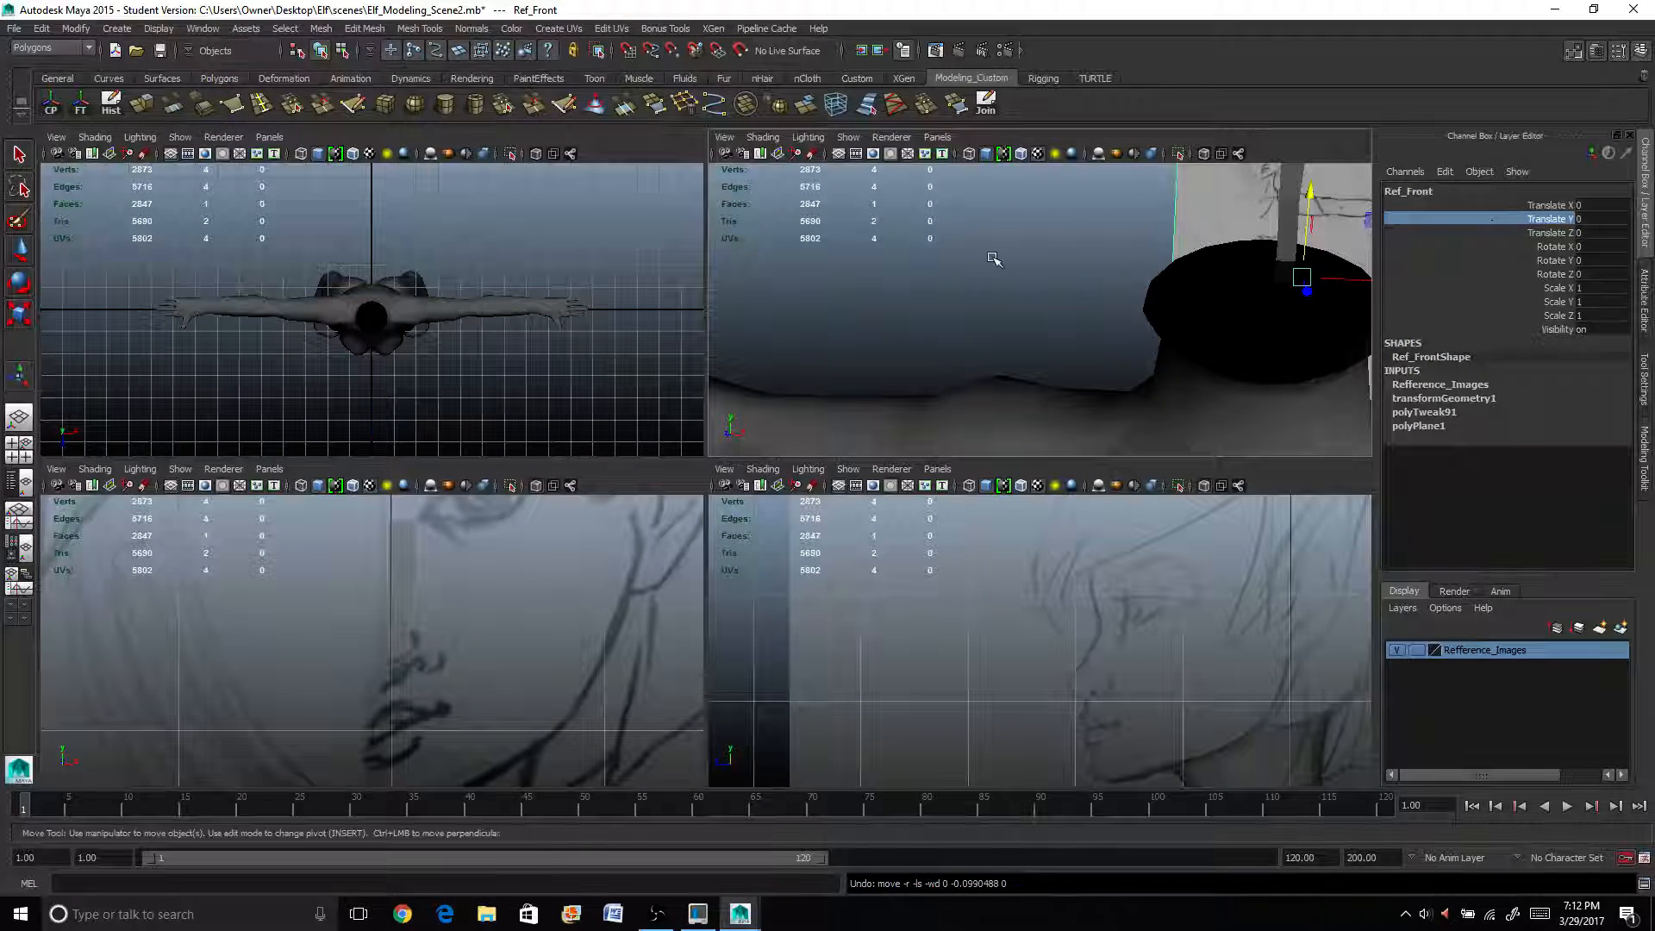
{"action": "mouse_move", "coordinate": [983, 259]}
{"action": "middle_mouse_down"}
{"action": "mouse_move", "coordinate": [942, 270]}
{"action": "mouse_move", "coordinate": [994, 274]}
{"action": "mouse_move", "coordinate": [908, 287]}
{"action": "mouse_move", "coordinate": [1177, 263]}
{"action": "middle_mouse_up"}
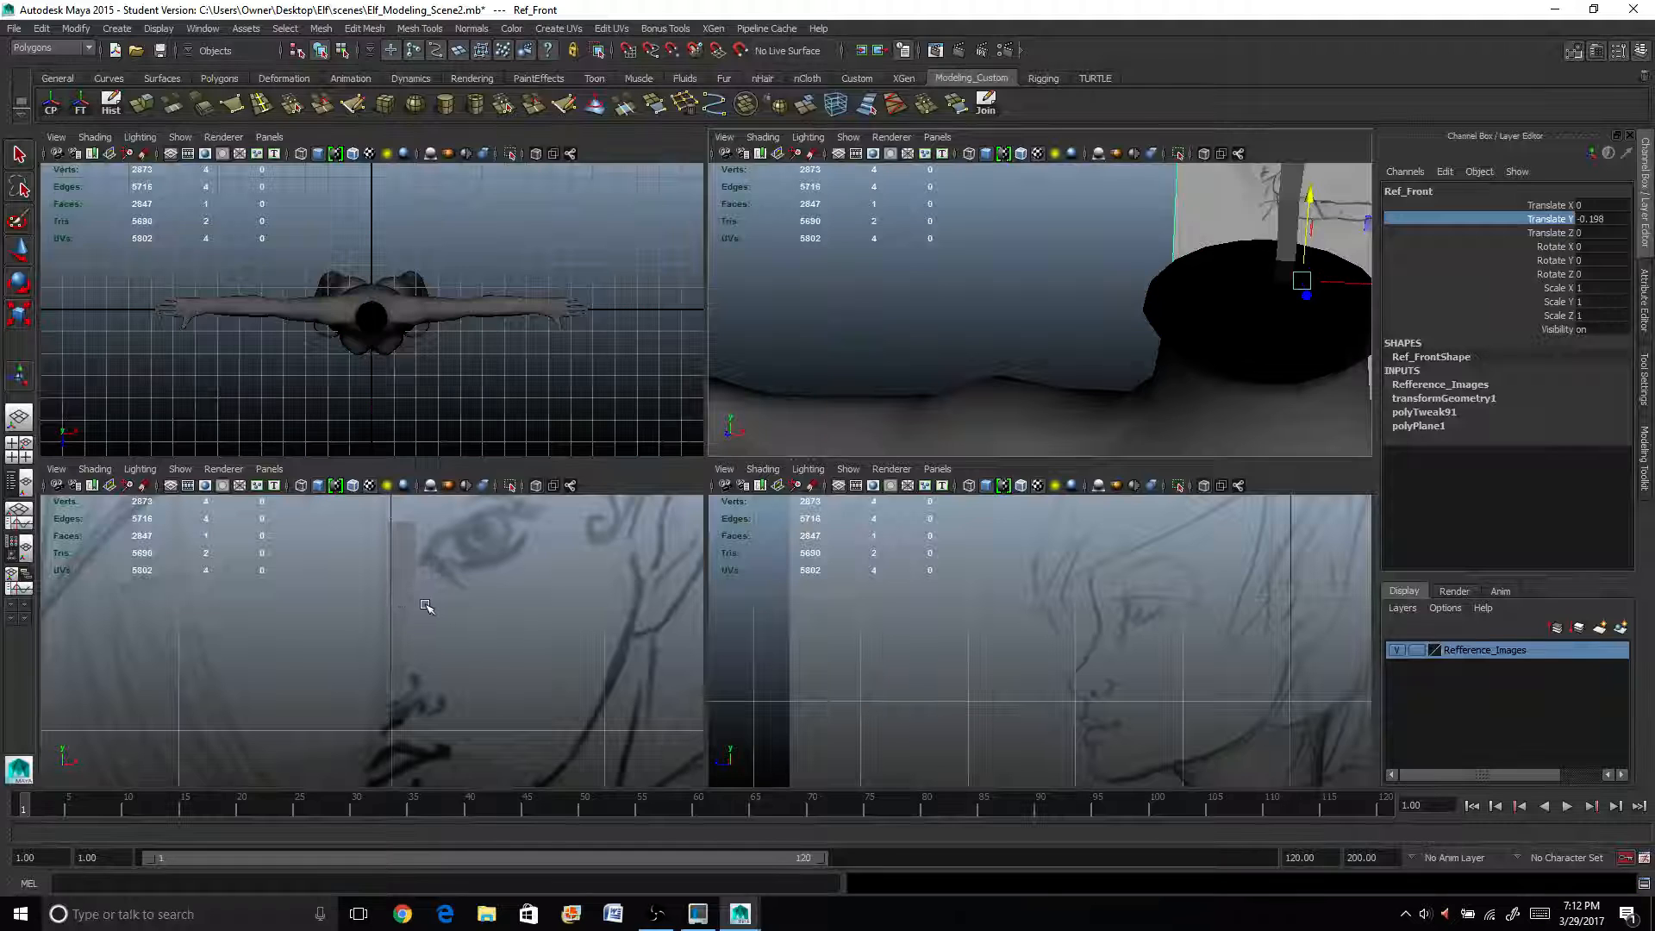
Select the nose strip and examine its alignment with the nose in the front and side sketches.
{"action": "left_click", "coordinate": [399, 600]}
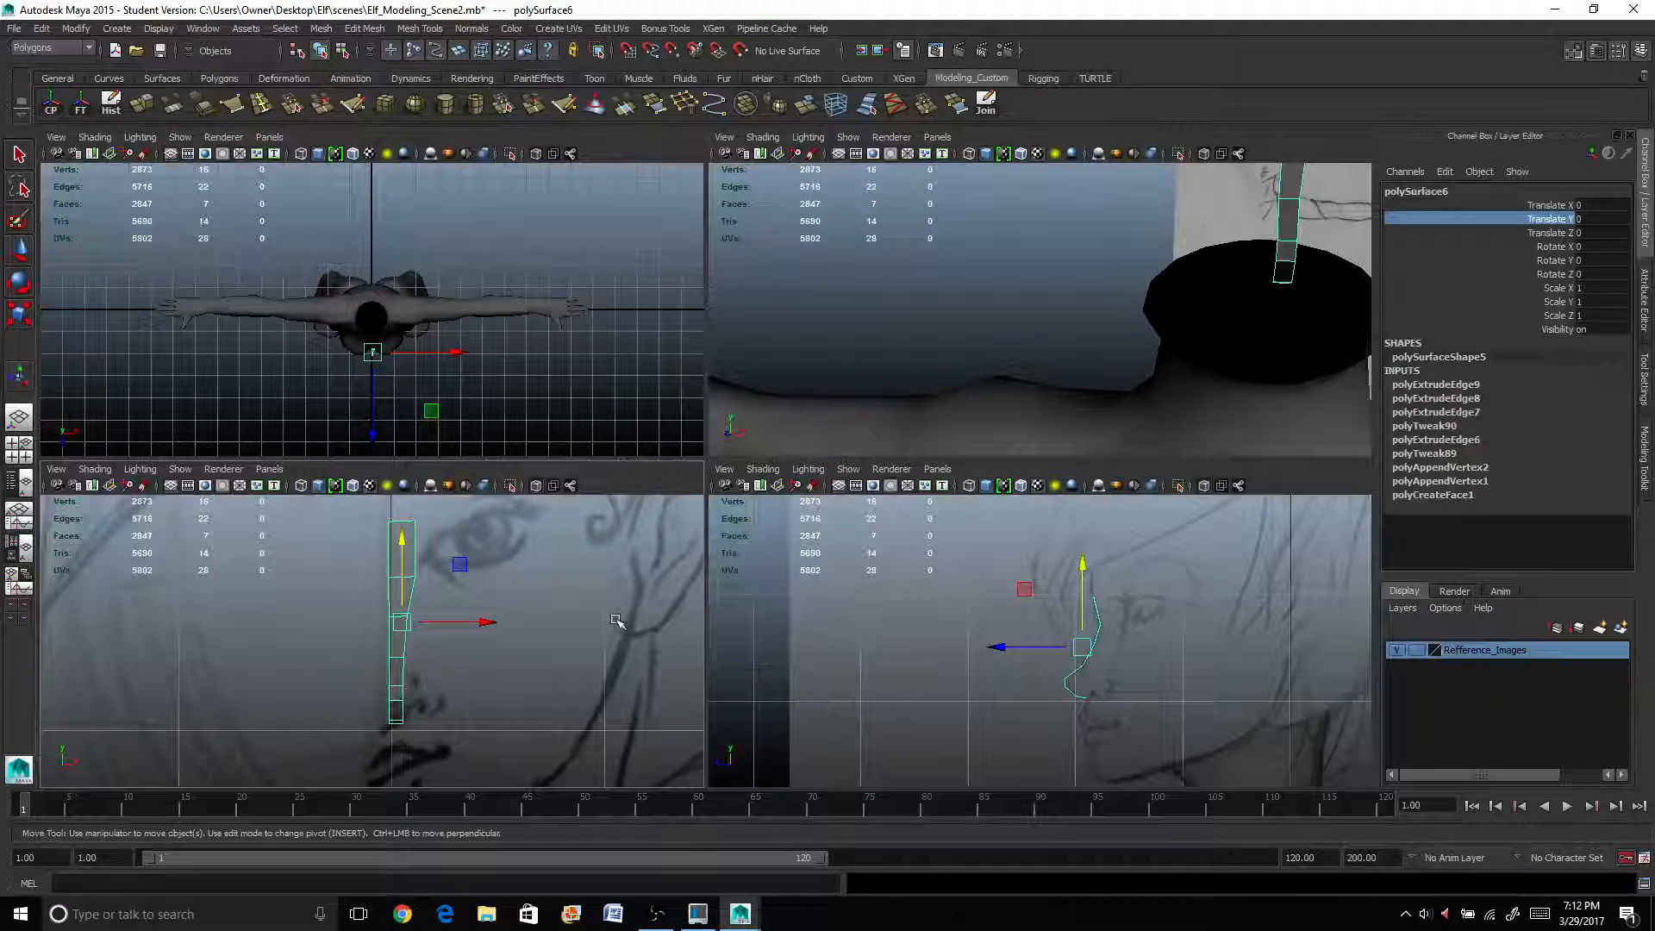
{"action": "scroll", "coordinate": [449, 603], "scroll_direction": "down", "scroll_amount": 3}
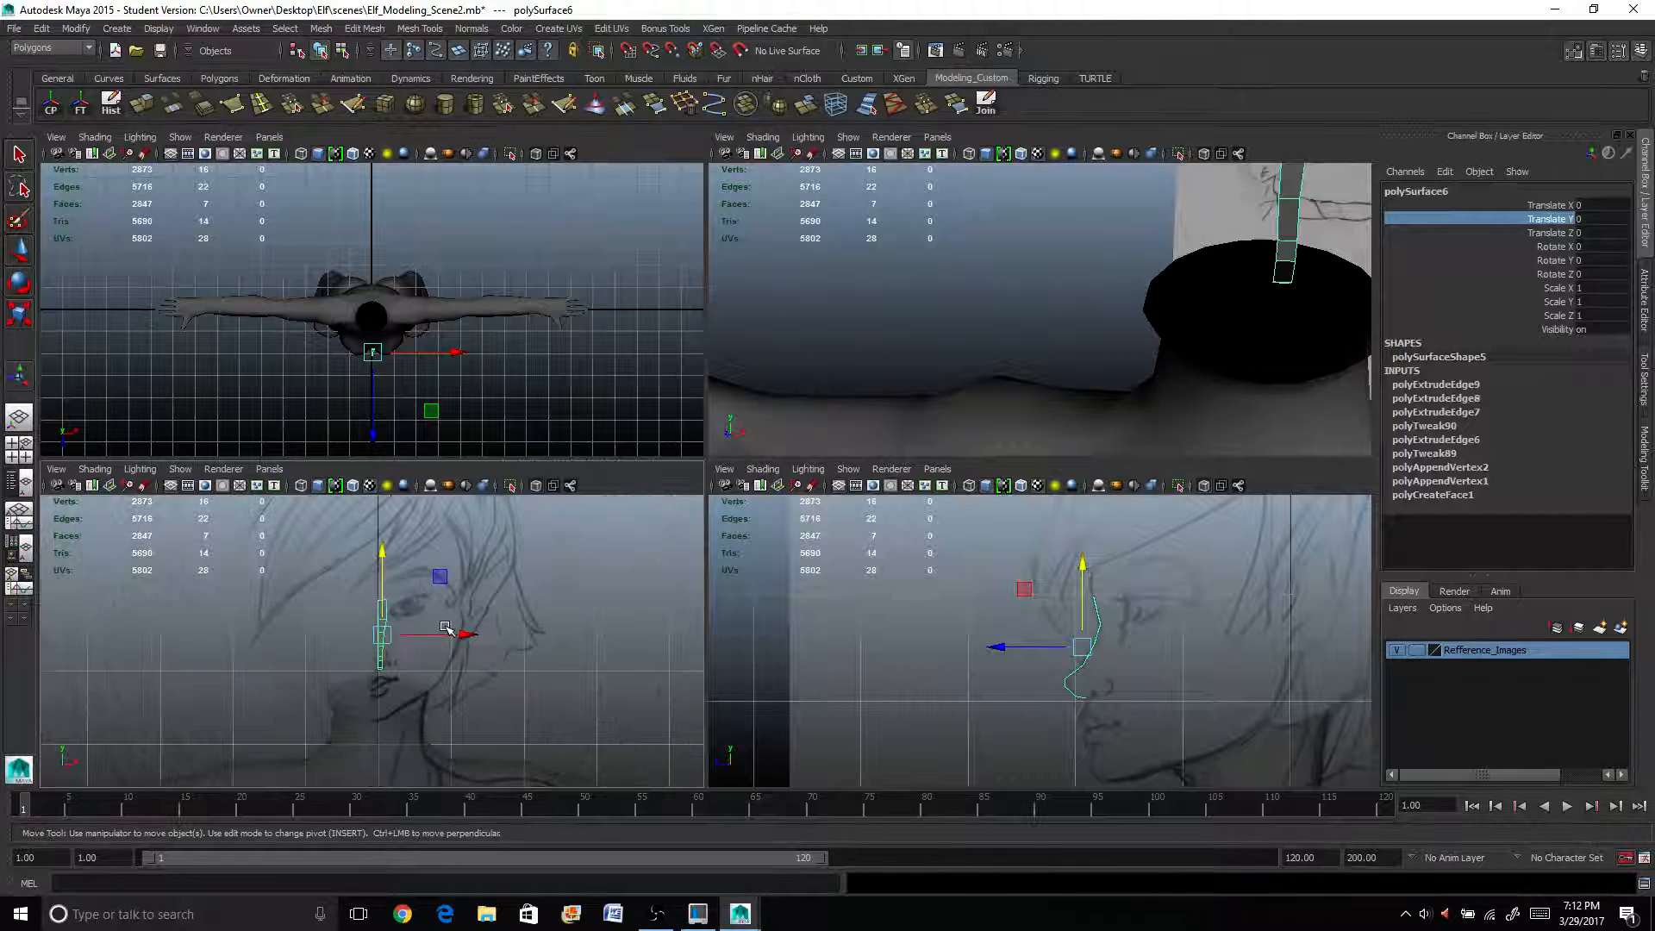
{"action": "scroll", "coordinate": [445, 626], "scroll_direction": "up", "scroll_amount": 3}
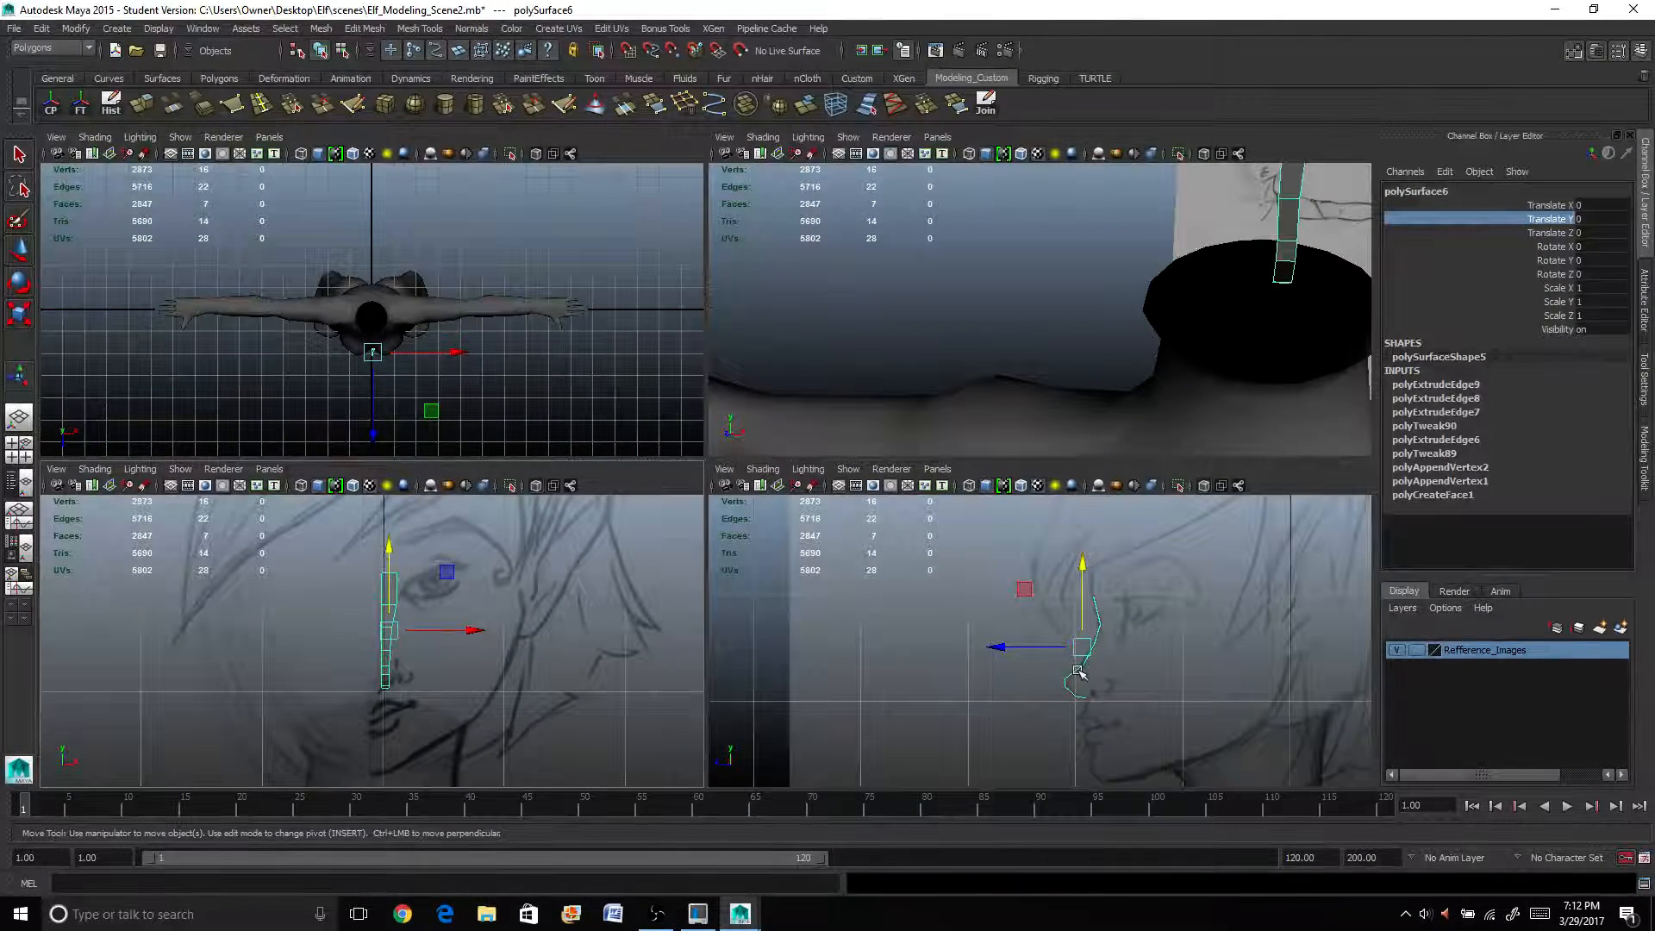
{"action": "middle_click_drag", "start_coordinate": [1242, 281], "coordinate": [1082, 330], "text": "alt"}
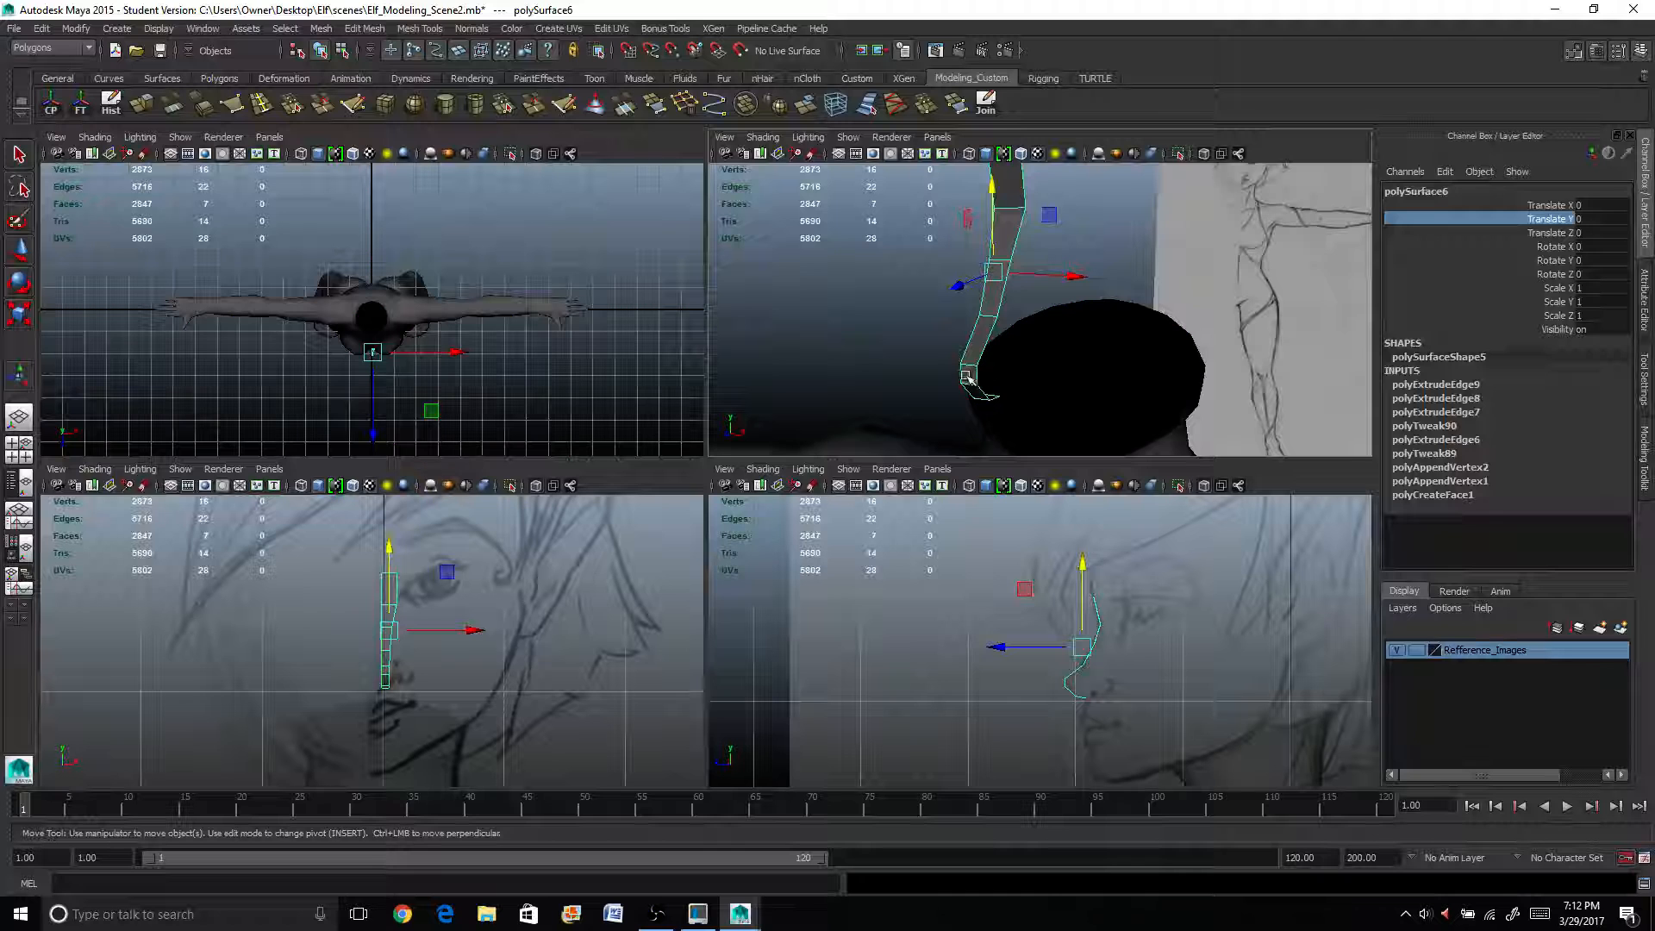
Extrude the side edge at the nose tip sideways, with local translate of about 0.065 in Y and -0.019 in Z.
{"action": "right_click_drag", "start_coordinate": [967, 377], "coordinate": [982, 379]}
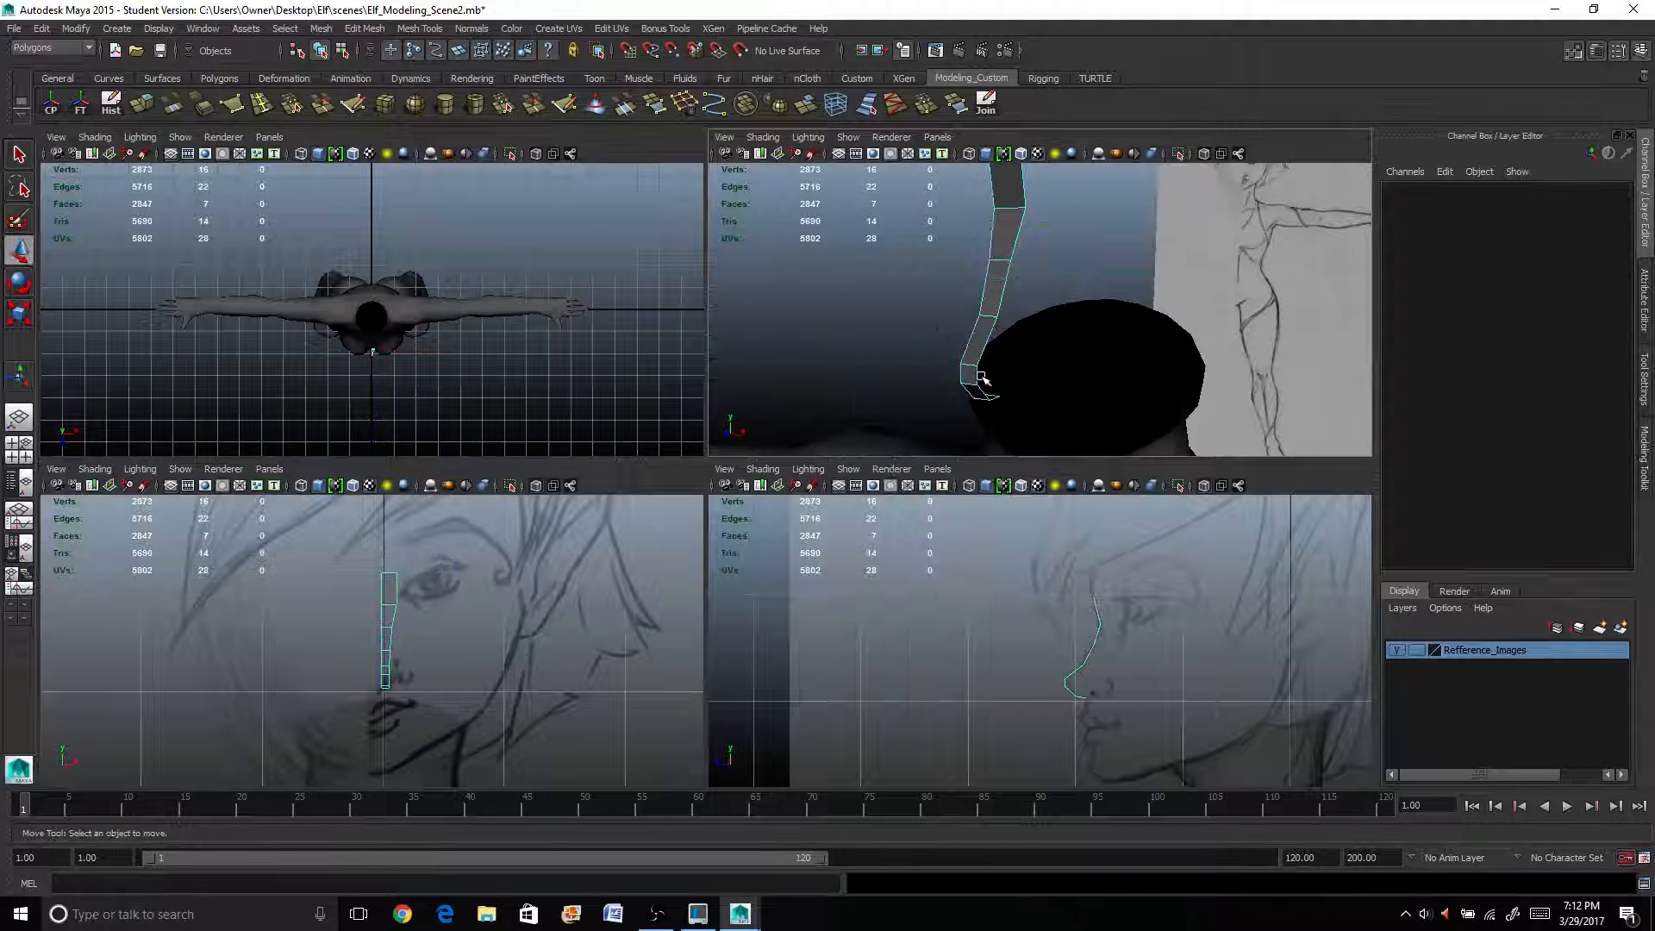
{"action": "left_click", "coordinate": [981, 379]}
{"action": "left_click_drag", "start_coordinate": [913, 381], "coordinate": [886, 385], "text": "alt"}
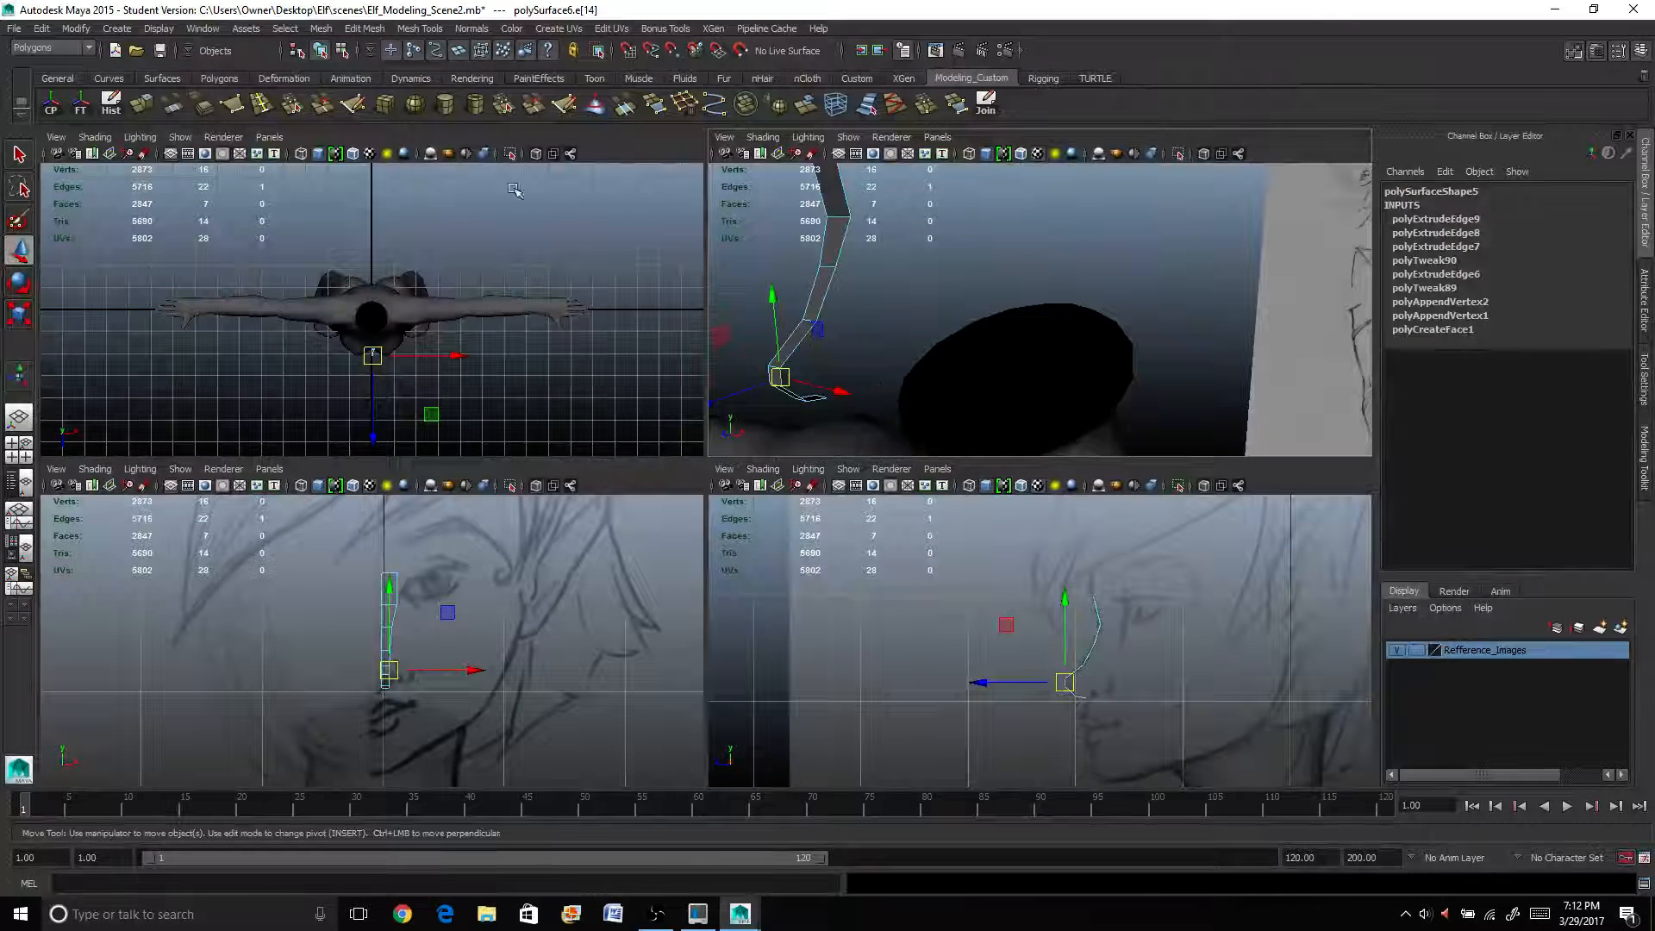
{"action": "left_click", "coordinate": [141, 104]}
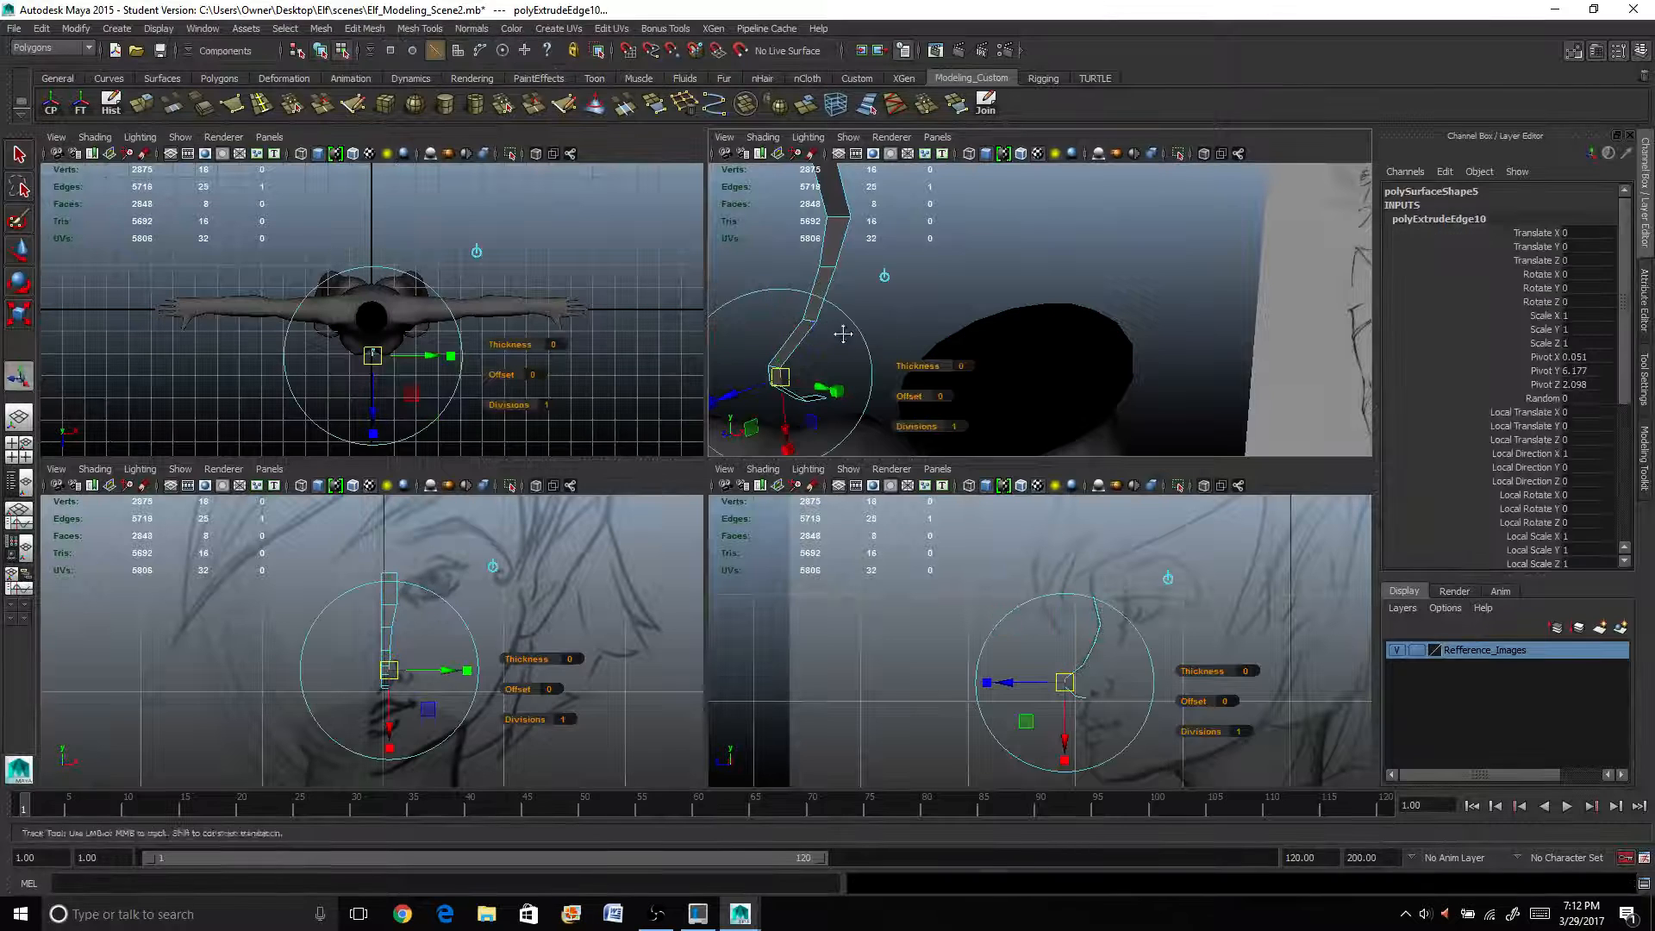
{"action": "middle_click_drag", "start_coordinate": [844, 333], "coordinate": [930, 341], "text": "alt"}
{"action": "left_click_drag", "start_coordinate": [1052, 401], "coordinate": [1001, 413]}
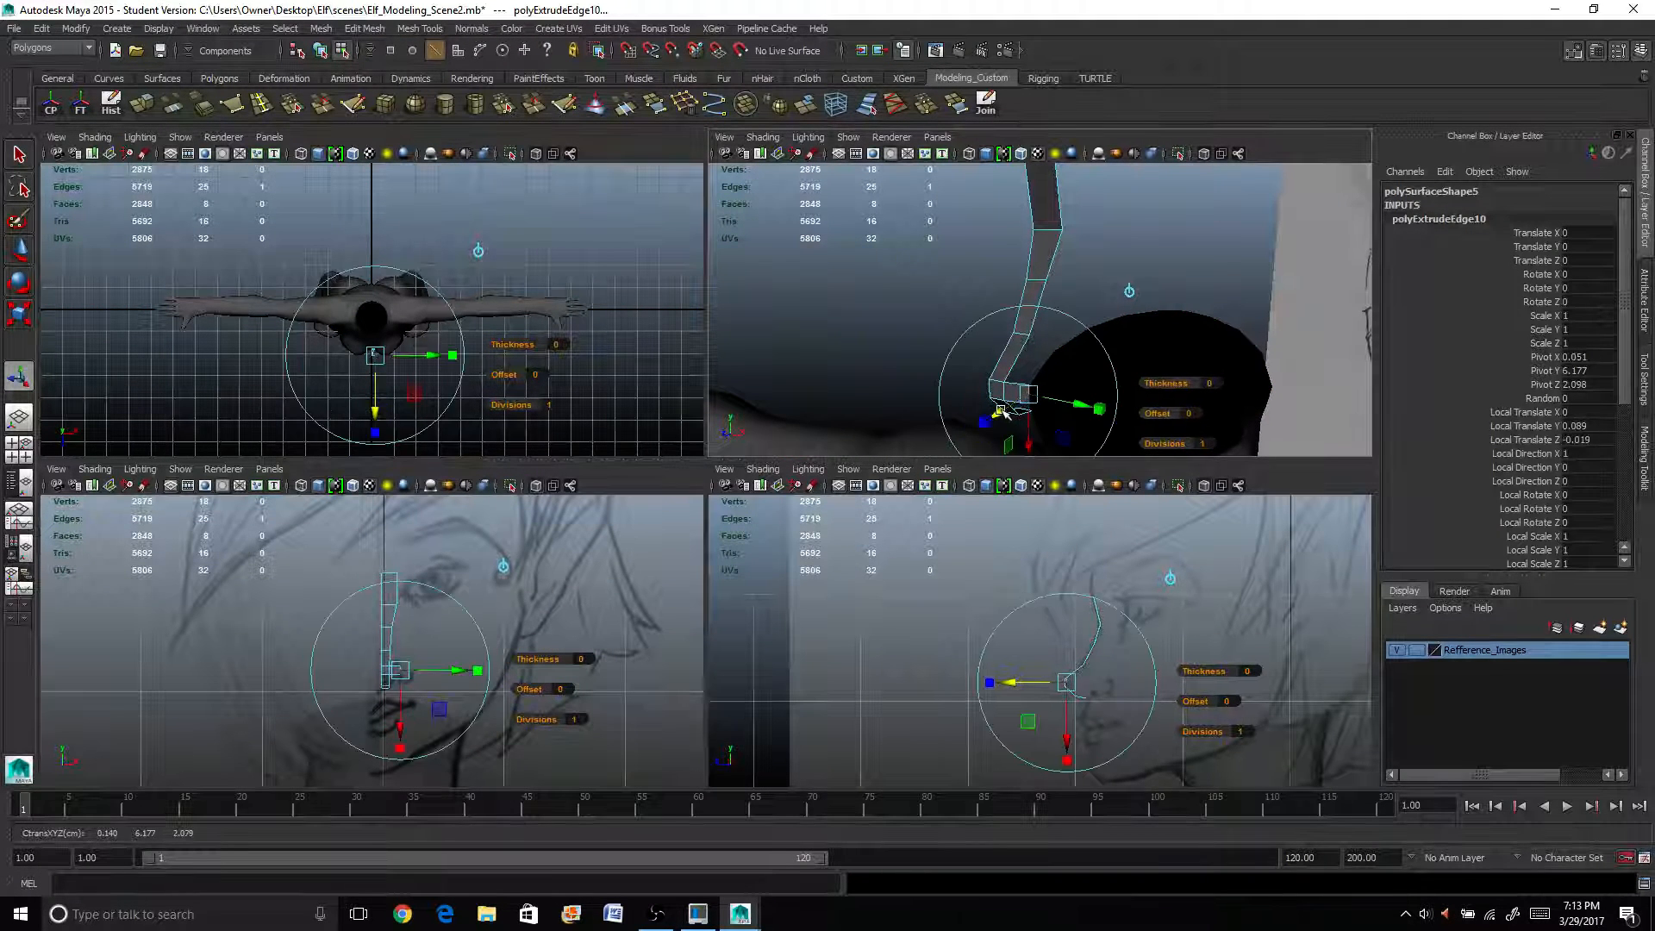
{"action": "scroll", "coordinate": [1003, 412], "scroll_direction": "up", "scroll_amount": 3}
{"action": "scroll", "coordinate": [1009, 412], "scroll_direction": "down", "scroll_amount": 3}
{"action": "left_click", "coordinate": [1086, 380]}
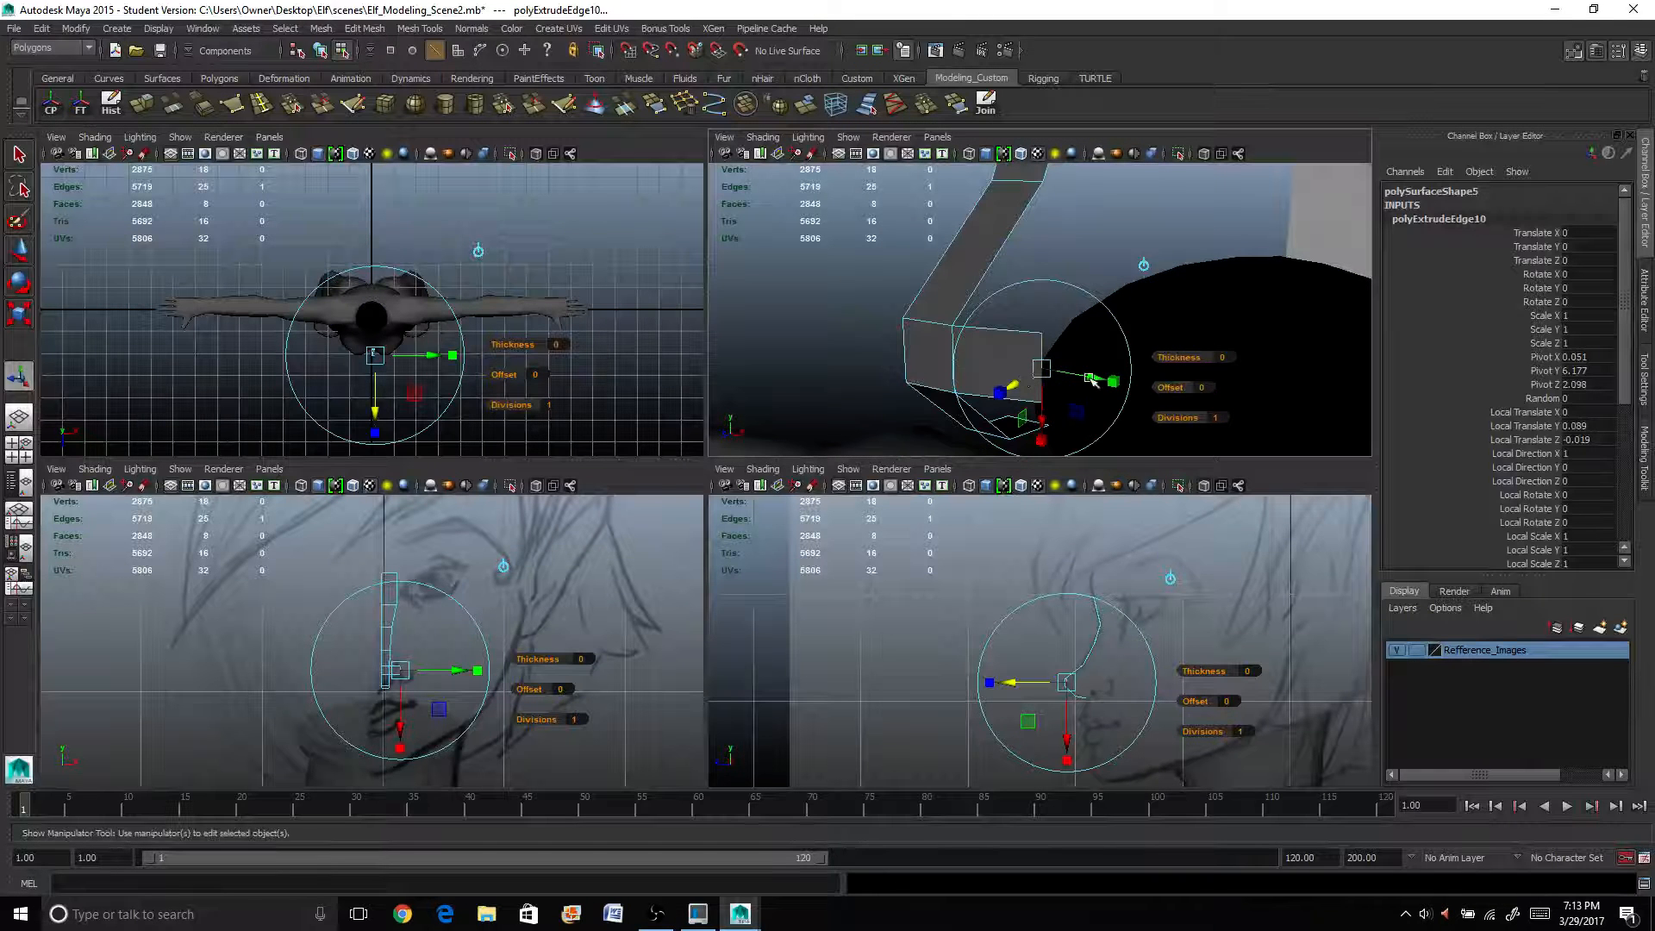
{"action": "left_click_drag", "start_coordinate": [1087, 379], "coordinate": [1068, 380]}
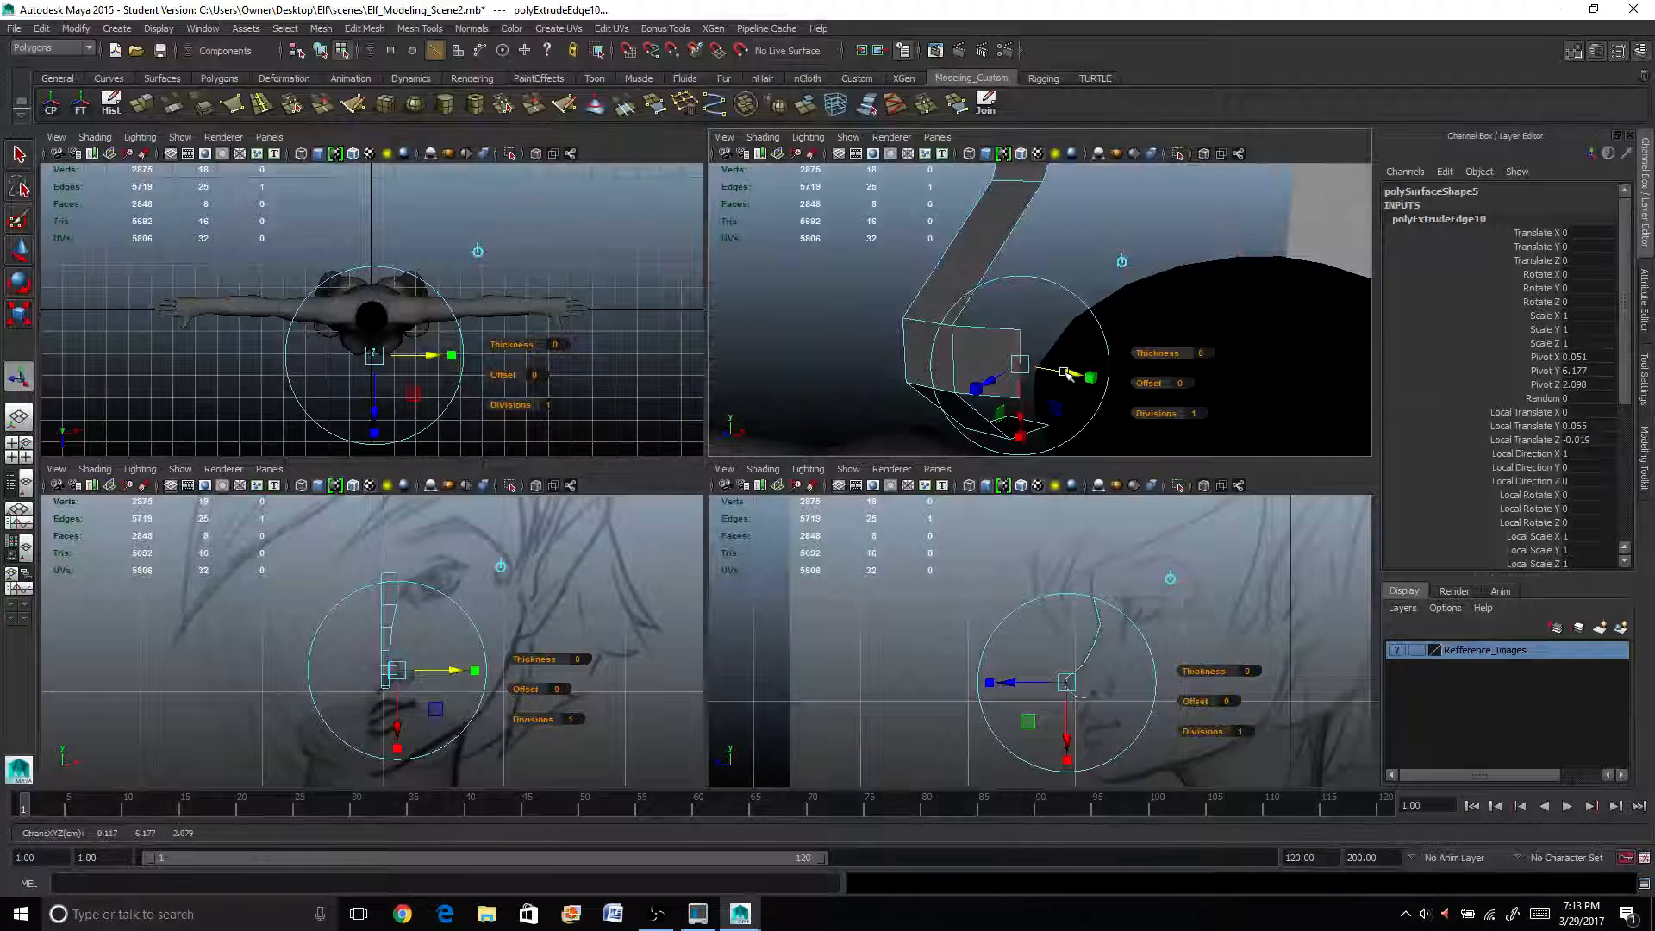
Extrude the new outer edge again, angled backward with local translate of about 0.035 in Y and -0.051 in Z.
{"action": "key", "text": "ctrl+e"}
{"action": "left_click_drag", "start_coordinate": [1010, 381], "coordinate": [1059, 365]}
{"action": "scroll", "coordinate": [1107, 363], "scroll_direction": "down", "scroll_amount": 5}
{"action": "scroll", "coordinate": [1059, 365], "scroll_direction": "up", "scroll_amount": 5}
{"action": "middle_click_drag", "start_coordinate": [1059, 367], "coordinate": [1034, 306], "text": "alt"}
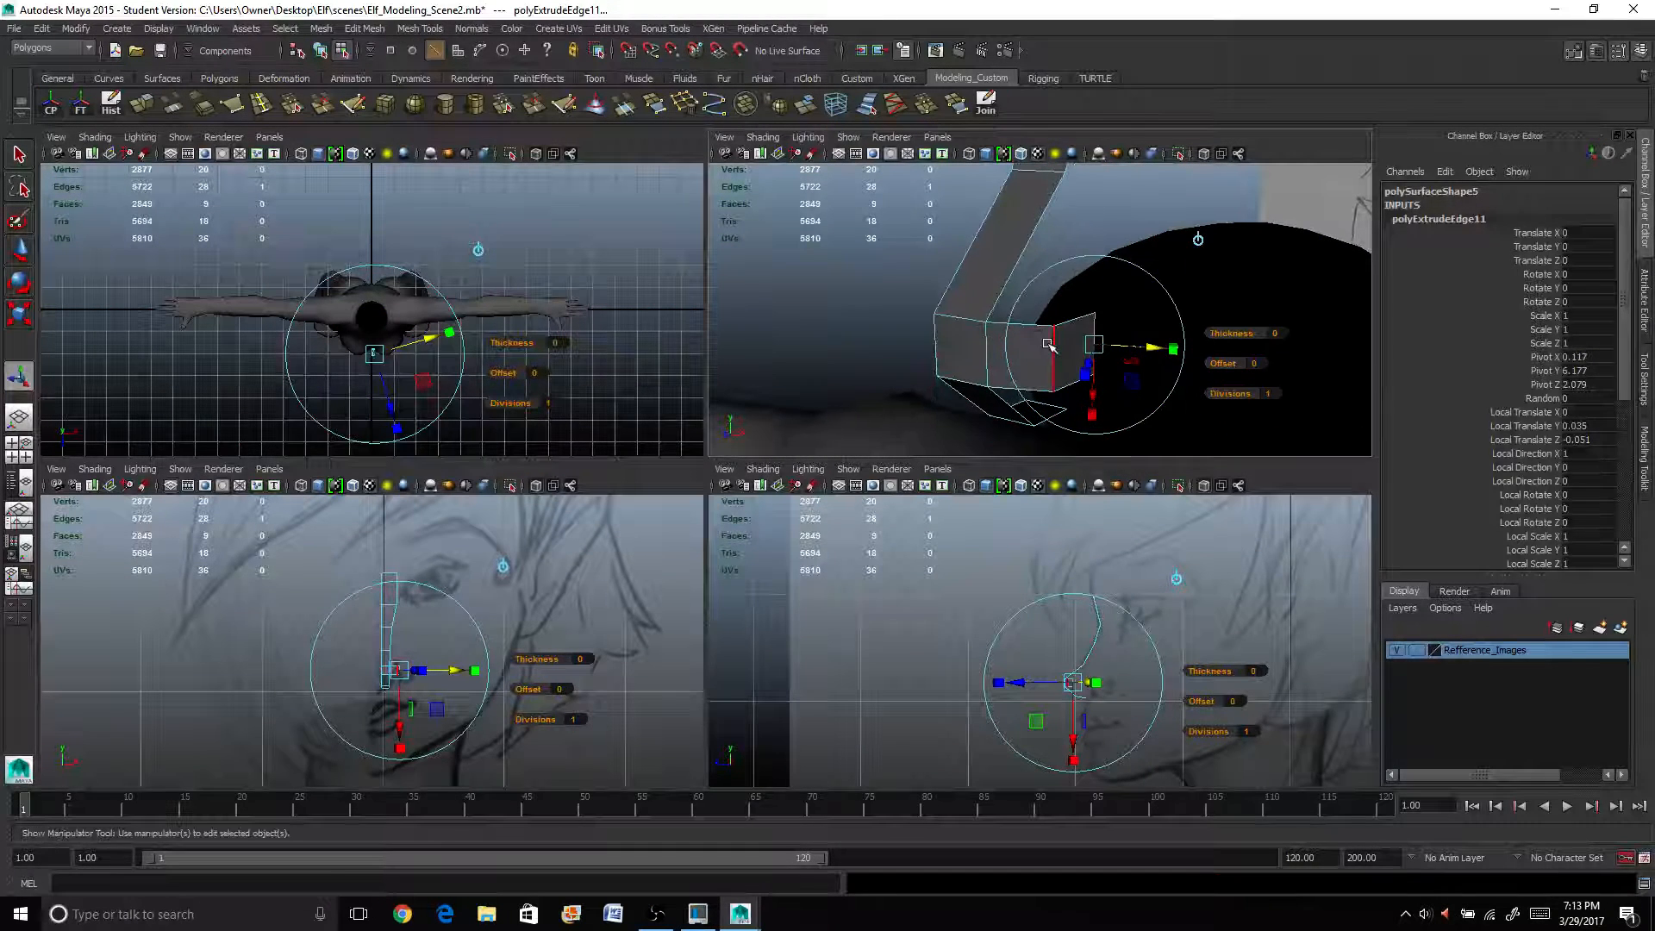
Select the edge between the two new nostril faces and shift it slightly in X toward the nose strip.
{"action": "left_click", "coordinate": [1051, 342]}
{"action": "key", "text": "space"}
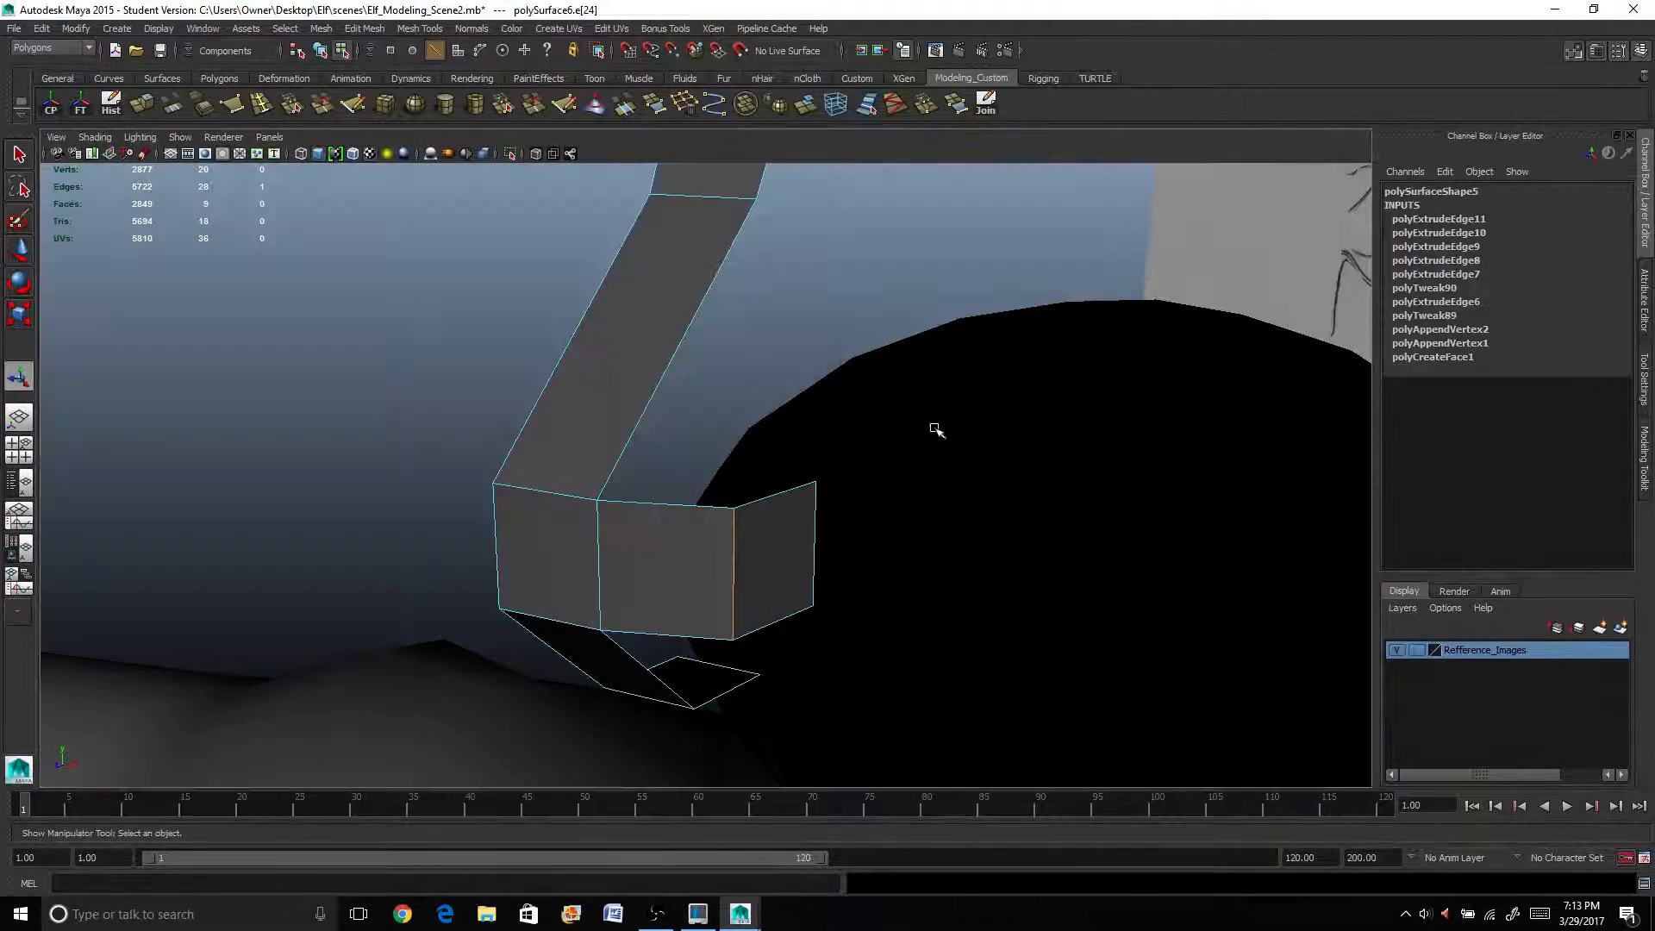
{"action": "key", "text": "w"}
{"action": "scroll", "coordinate": [750, 569], "scroll_direction": "down", "scroll_amount": 3}
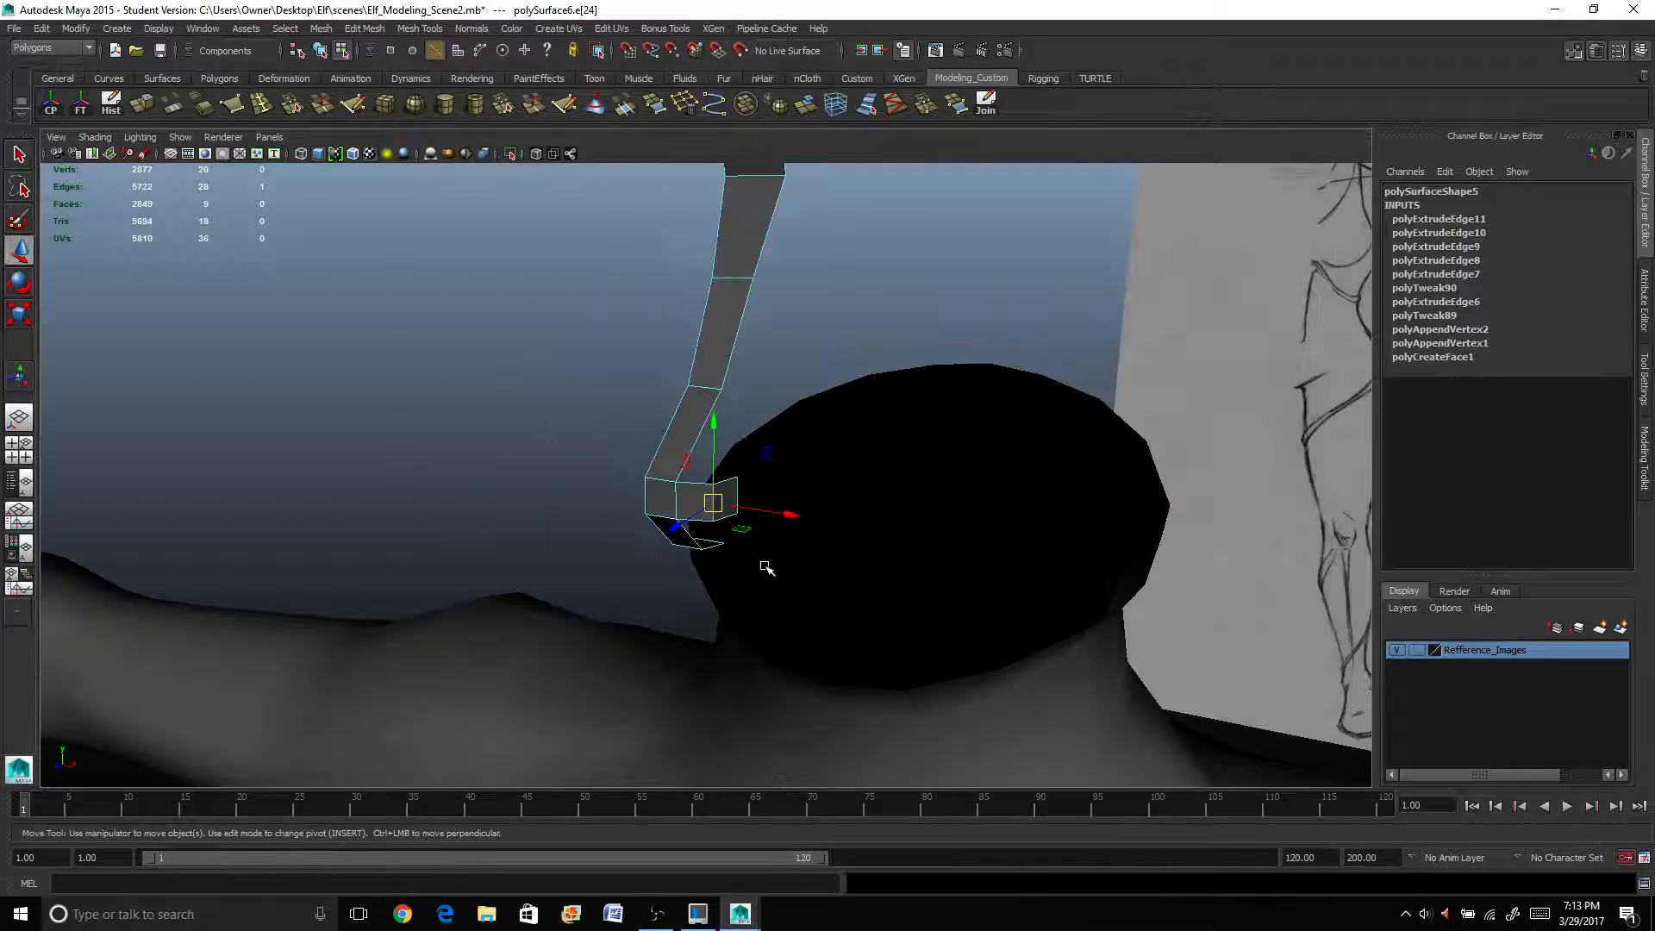
{"action": "mouse_move", "coordinate": [765, 566]}
{"action": "left_mouse_down", "text": "alt"}
{"action": "mouse_move", "coordinate": [813, 555]}
{"action": "mouse_move", "coordinate": [787, 566]}
{"action": "left_mouse_up", "text": "alt"}
{"action": "left_click", "coordinate": [1156, 407]}
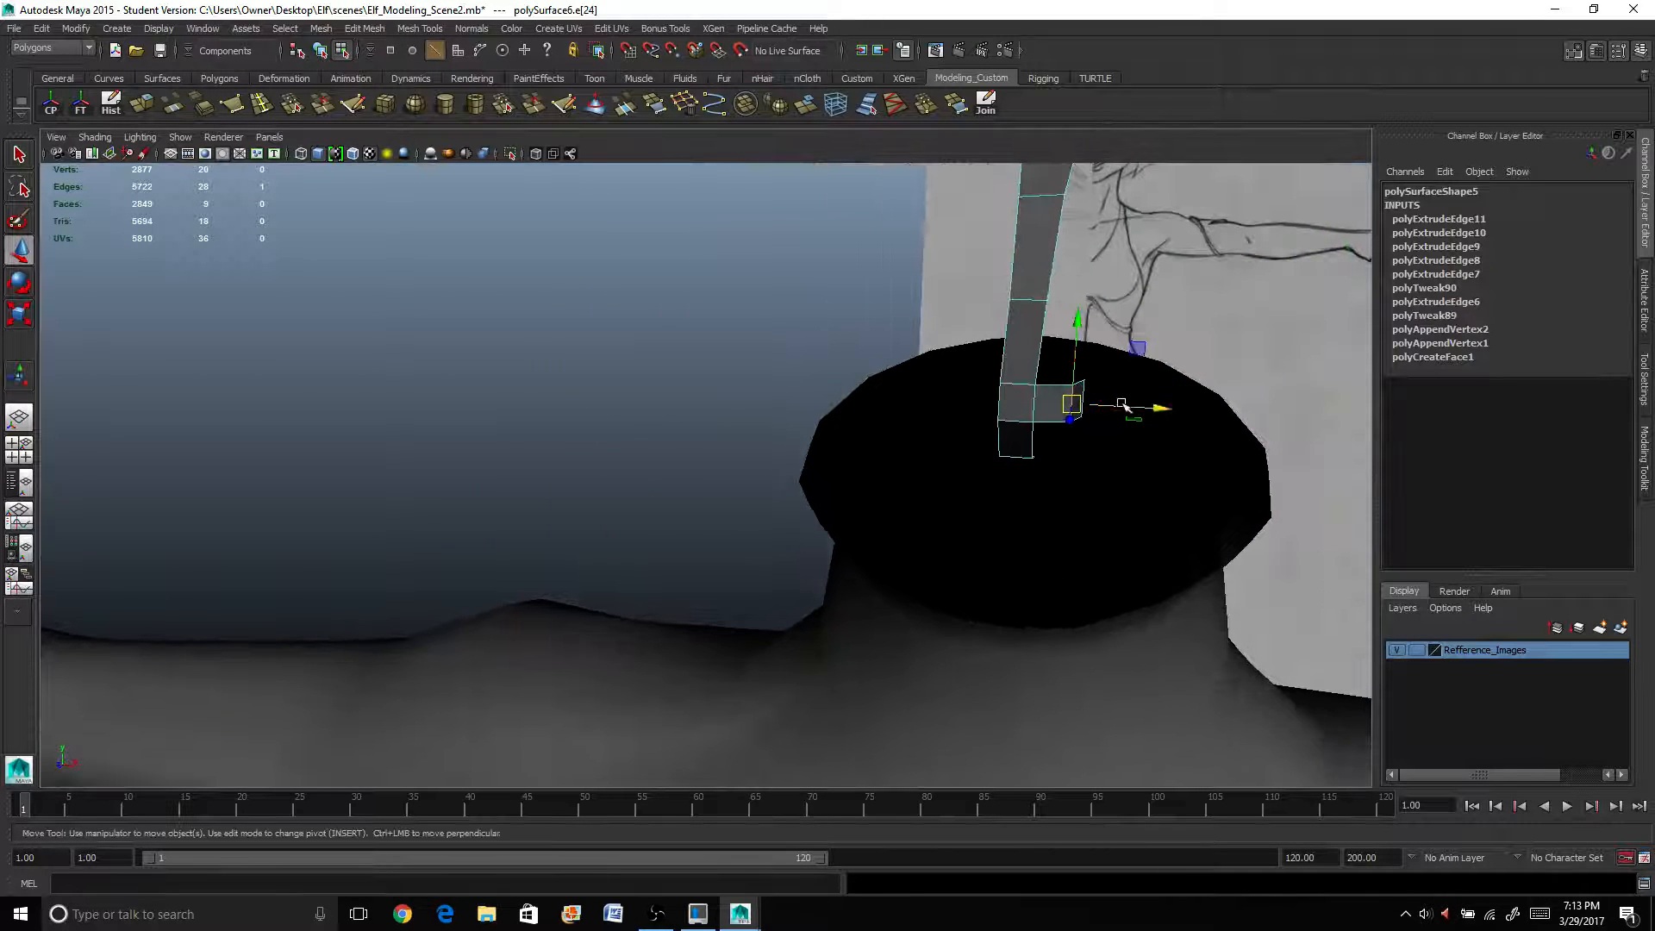
{"action": "left_click_drag", "start_coordinate": [1155, 407], "coordinate": [1139, 407]}
Move the outermost nostril edge outward to about 0.242 in X to reach the nostril's outer side in the front sketch.
{"action": "left_click_drag", "start_coordinate": [1138, 407], "coordinate": [876, 510], "text": "alt"}
{"action": "left_click", "coordinate": [759, 366]}
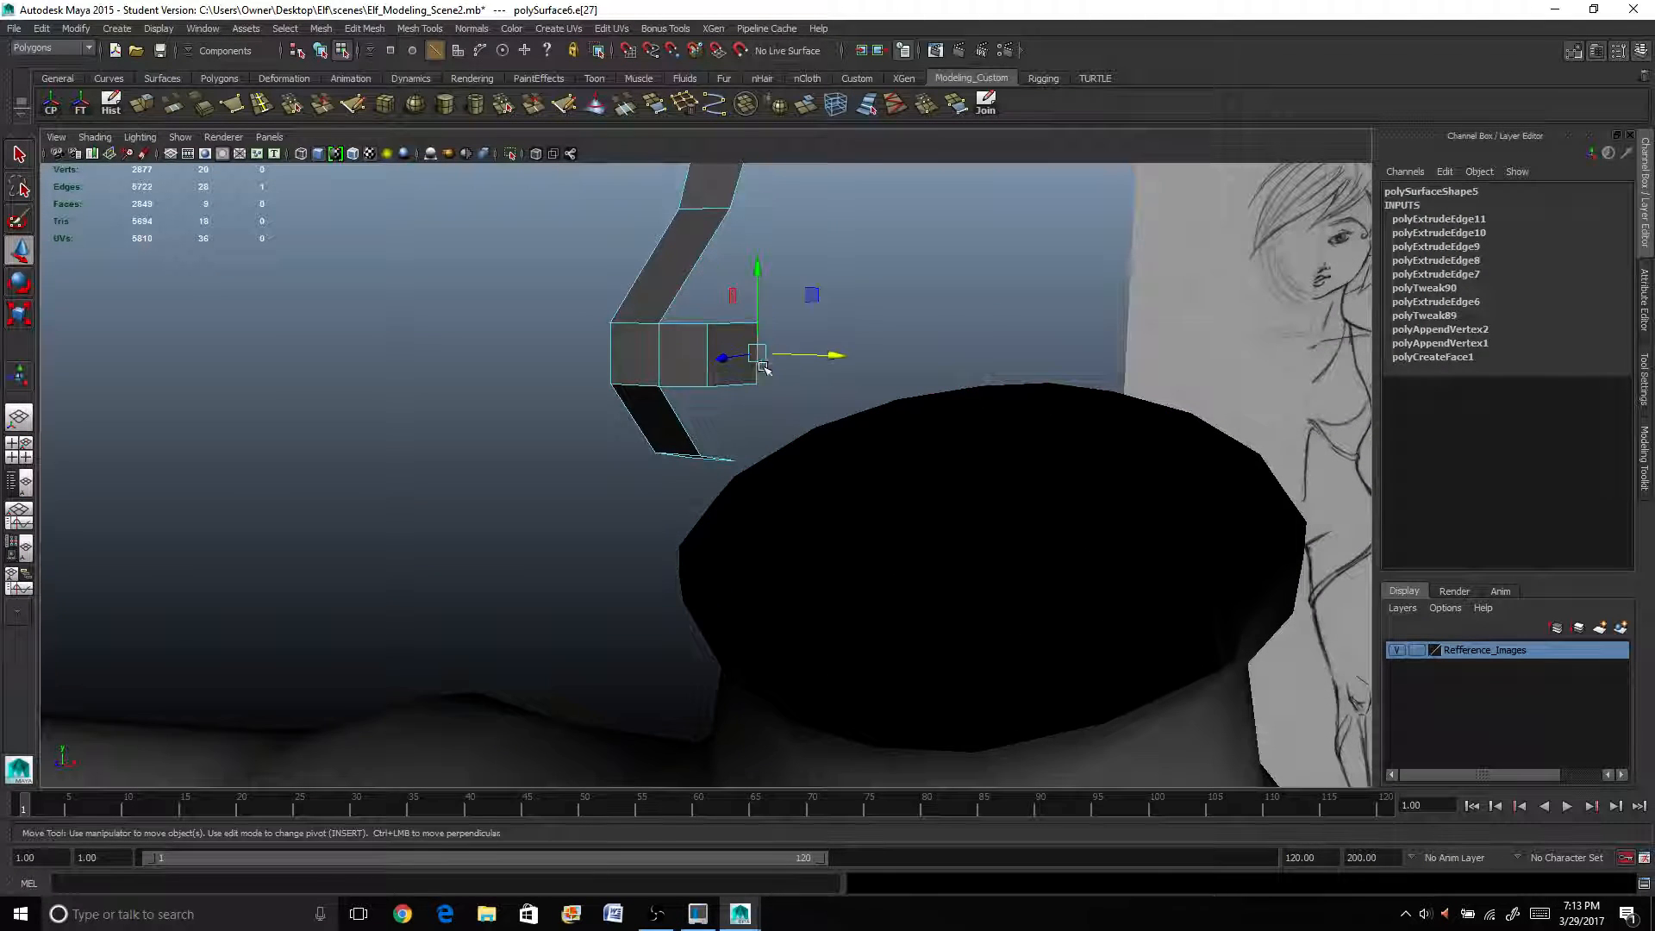
{"action": "left_click_drag", "start_coordinate": [776, 375], "coordinate": [991, 480], "text": "alt"}
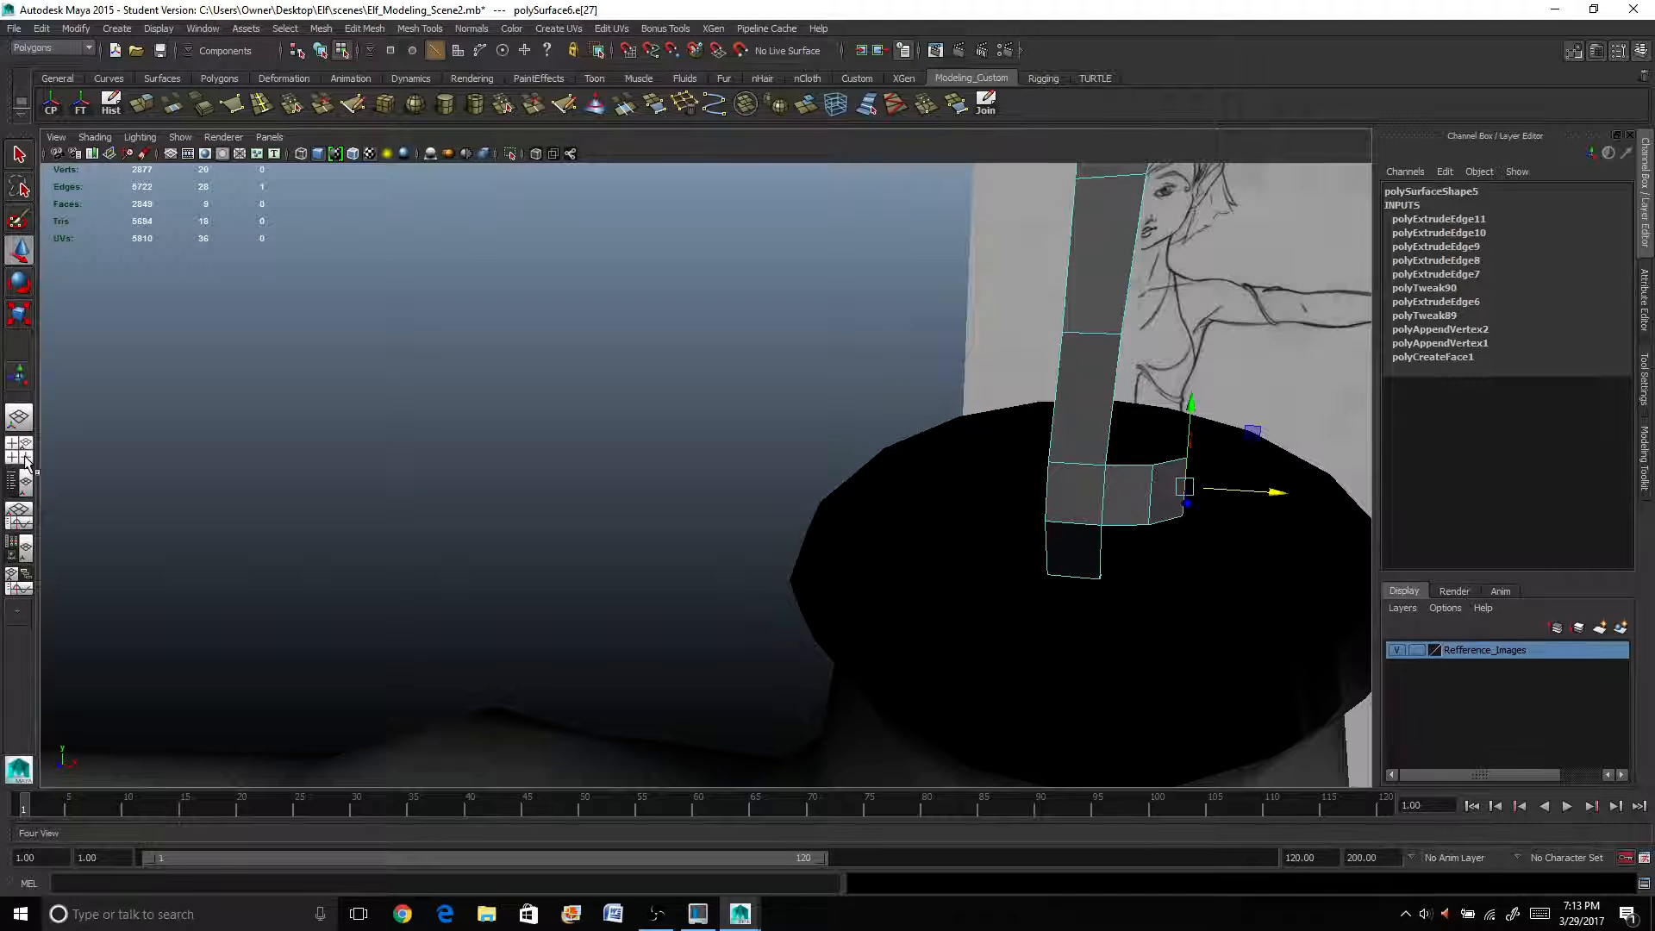
{"action": "left_click", "coordinate": [26, 463]}
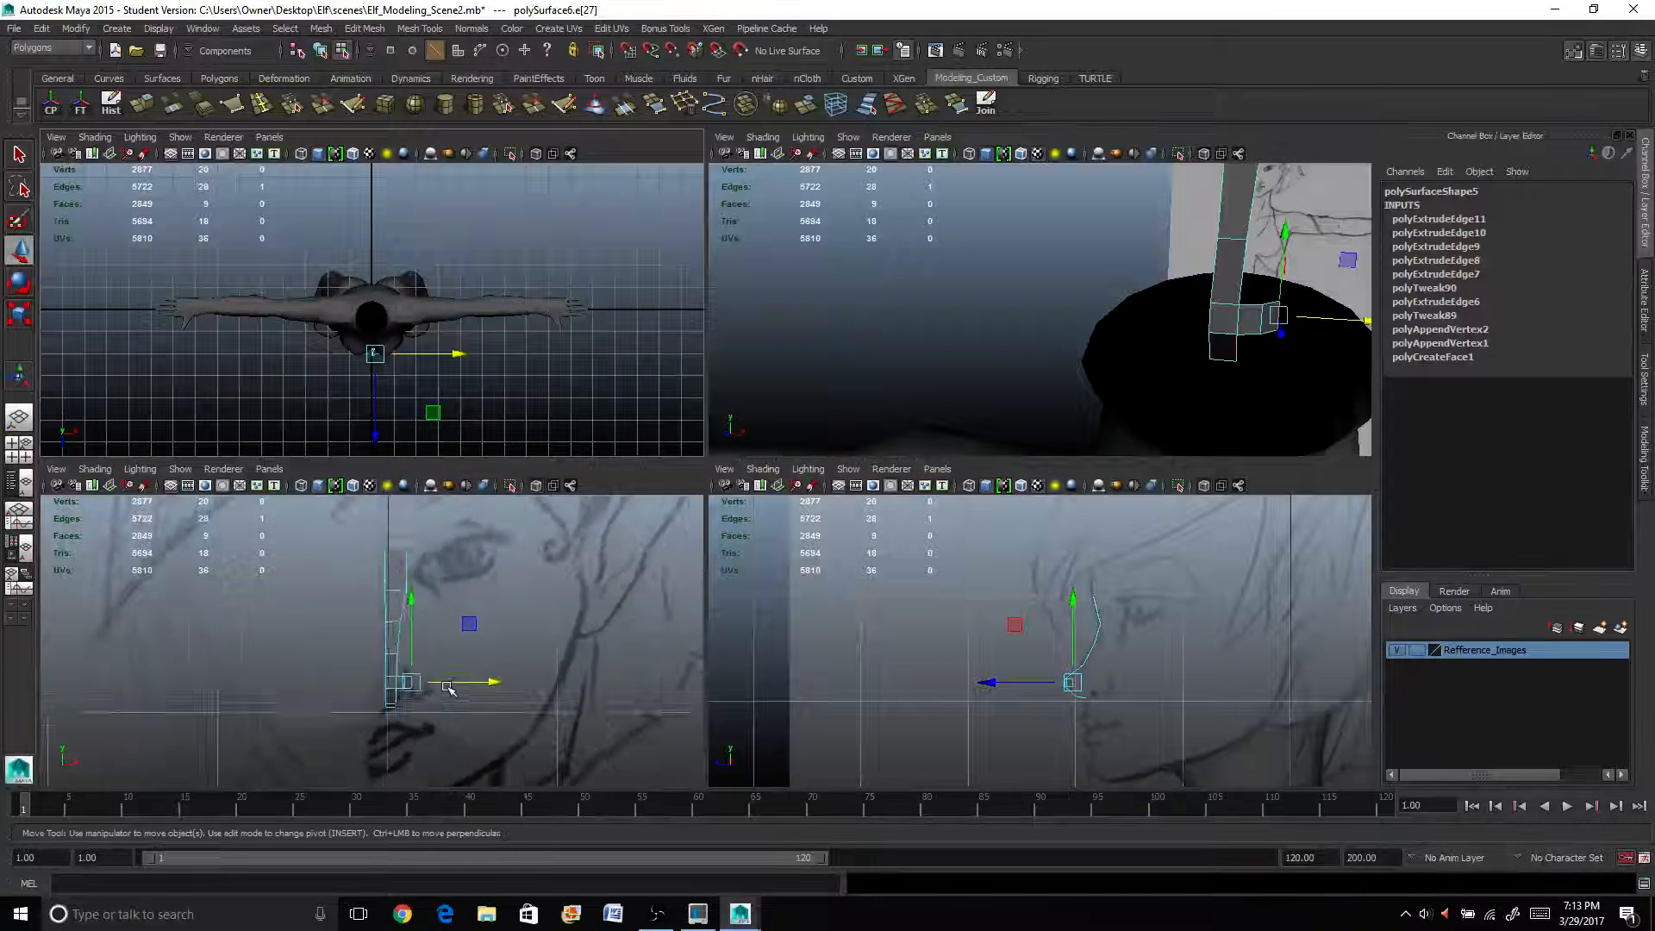
{"action": "scroll", "coordinate": [448, 688], "scroll_direction": "up", "scroll_amount": 3}
{"action": "middle_click_drag", "start_coordinate": [448, 687], "coordinate": [366, 596], "text": "alt"}
{"action": "scroll", "coordinate": [345, 603], "scroll_direction": "up", "scroll_amount": 3}
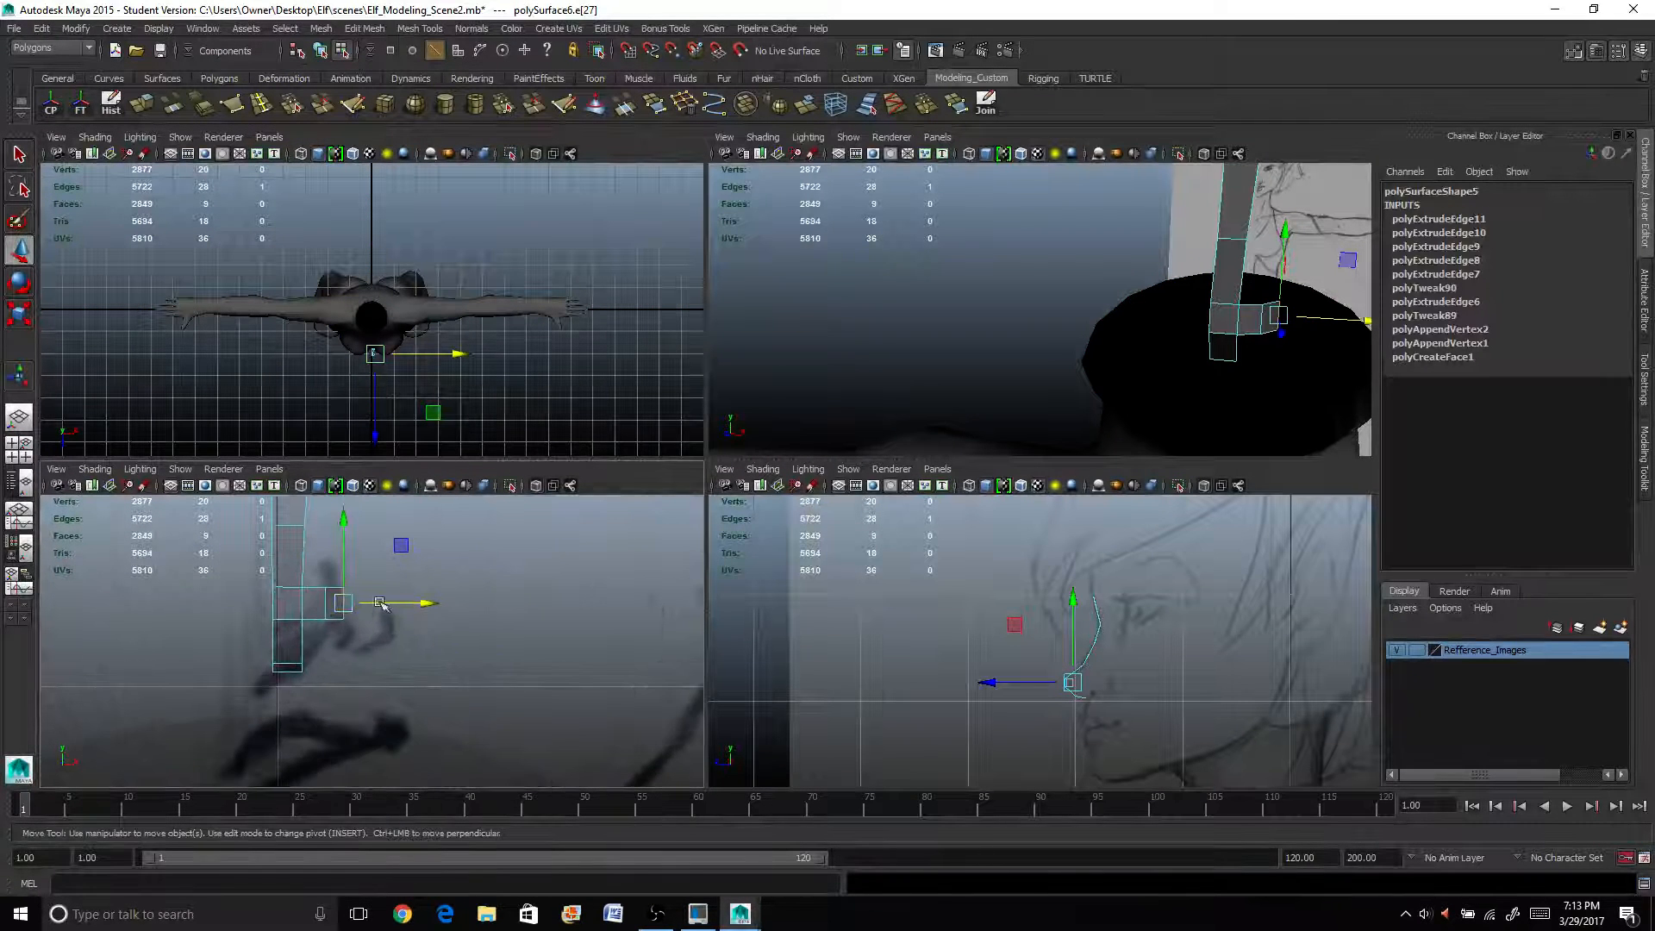
{"action": "left_click_drag", "start_coordinate": [428, 602], "coordinate": [430, 601]}
{"action": "left_click_drag", "start_coordinate": [452, 601], "coordinate": [480, 596]}
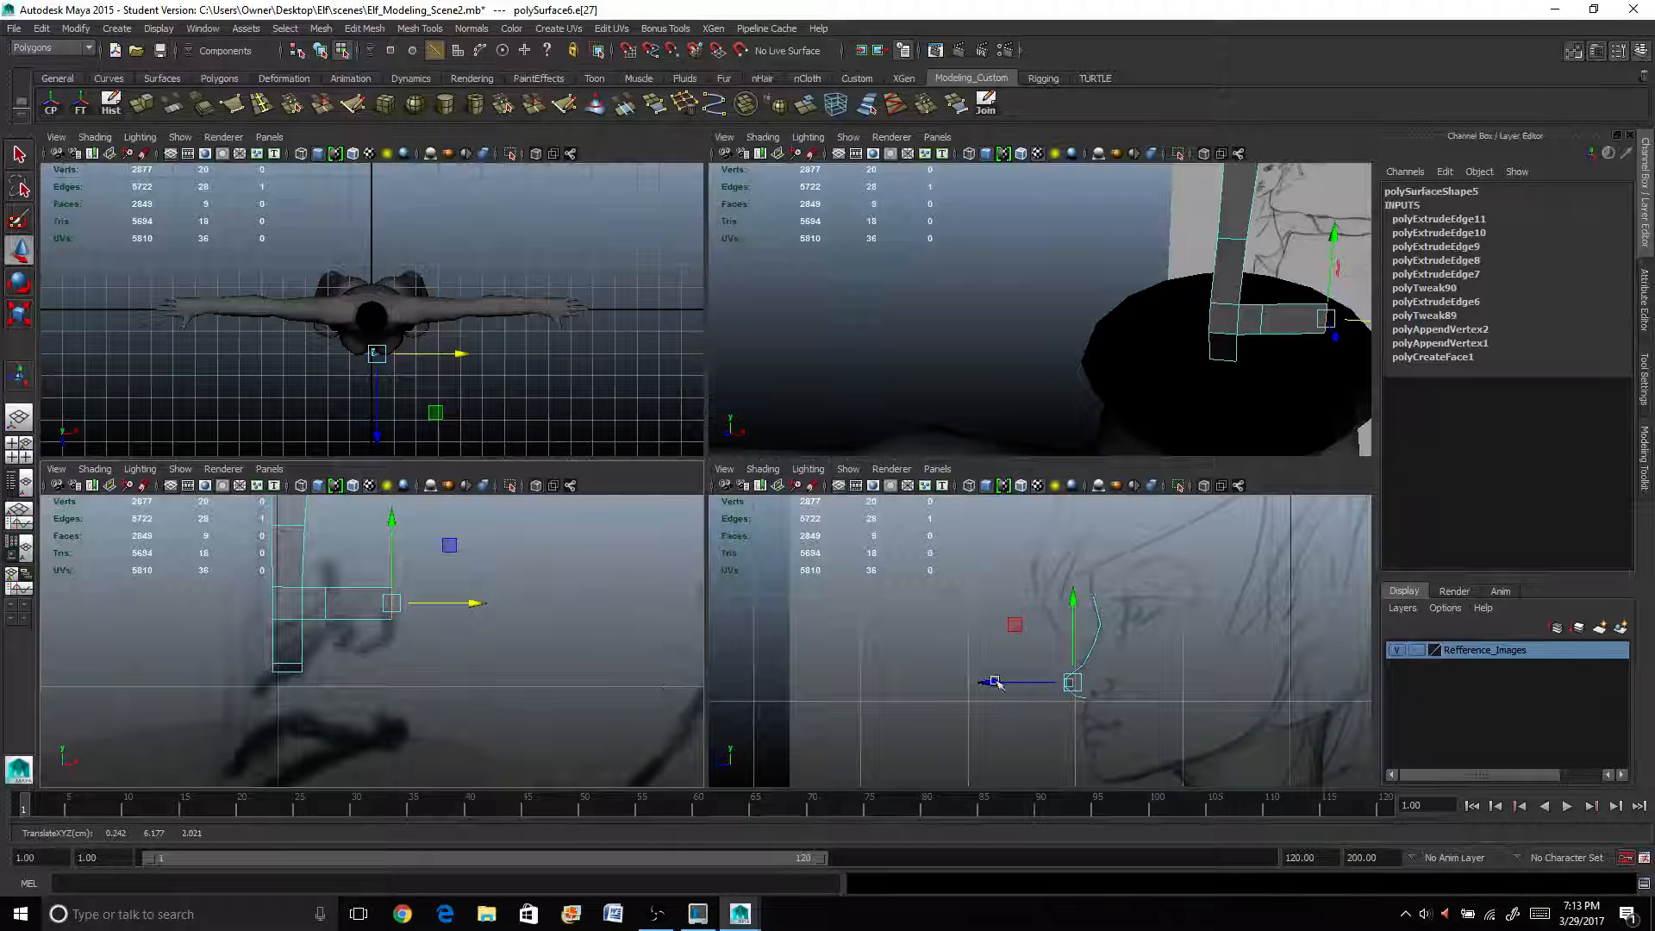
Move the outermost nostril edge back to about 1.666 in Z to match the nostril in the side sketch.
{"action": "left_click_drag", "start_coordinate": [997, 687], "coordinate": [1067, 682]}
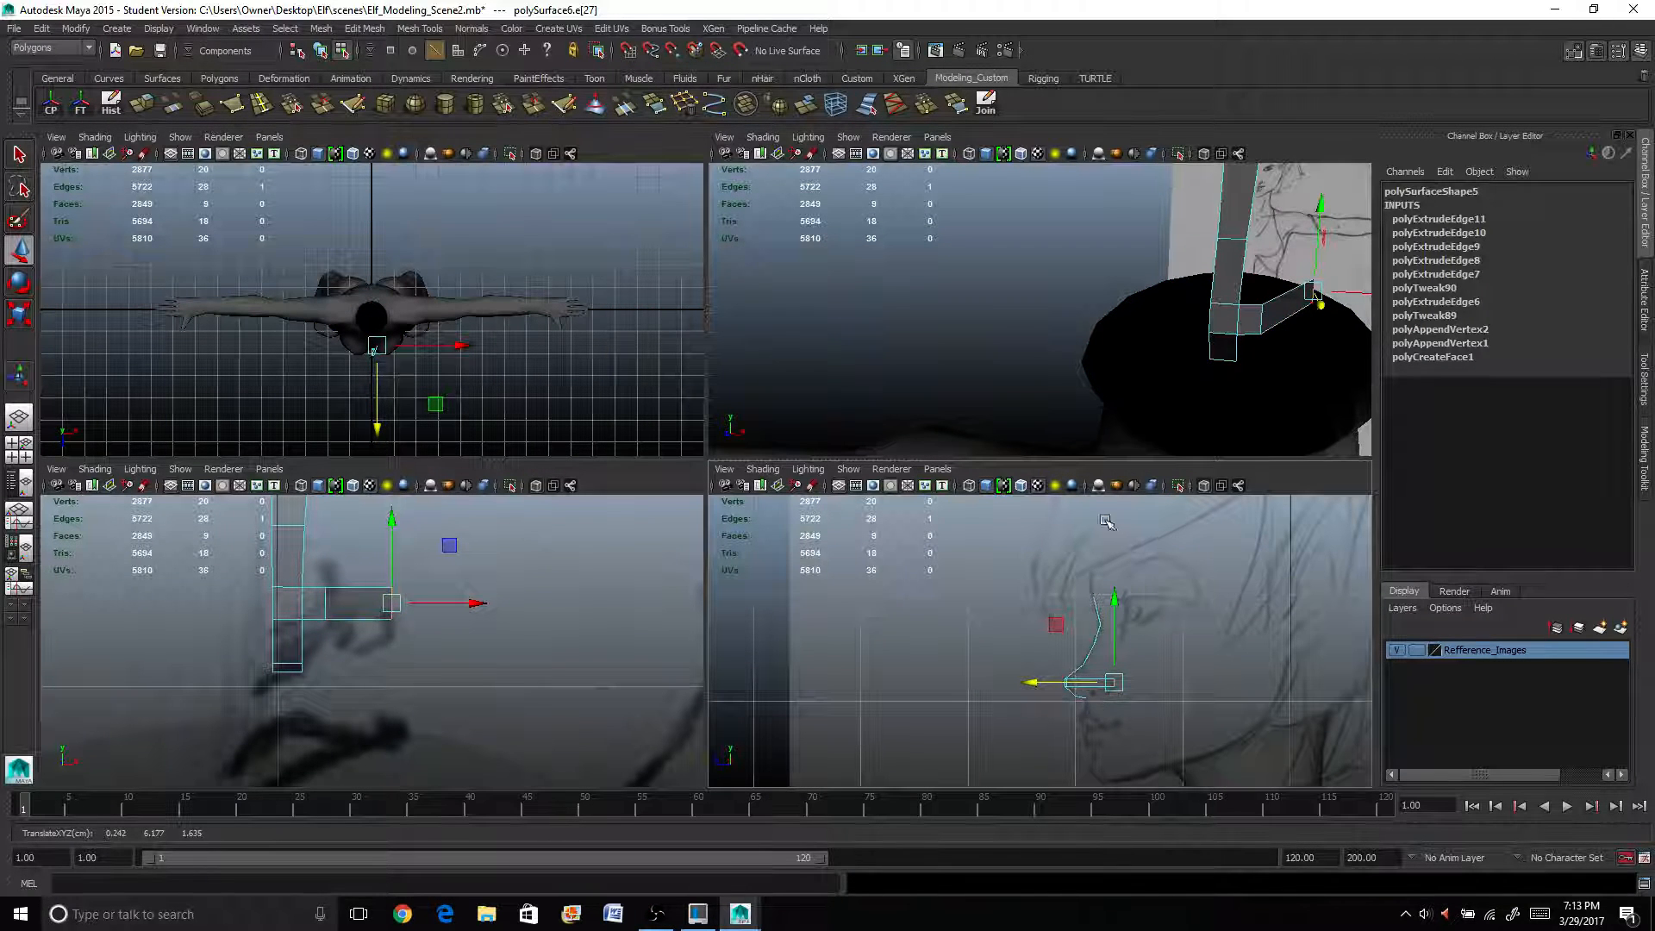
{"action": "scroll", "coordinate": [1086, 595], "scroll_direction": "up", "scroll_amount": 2}
{"action": "scroll", "coordinate": [1084, 673], "scroll_direction": "up", "scroll_amount": 4}
{"action": "middle_click_drag", "start_coordinate": [1102, 686], "coordinate": [929, 611], "text": "alt"}
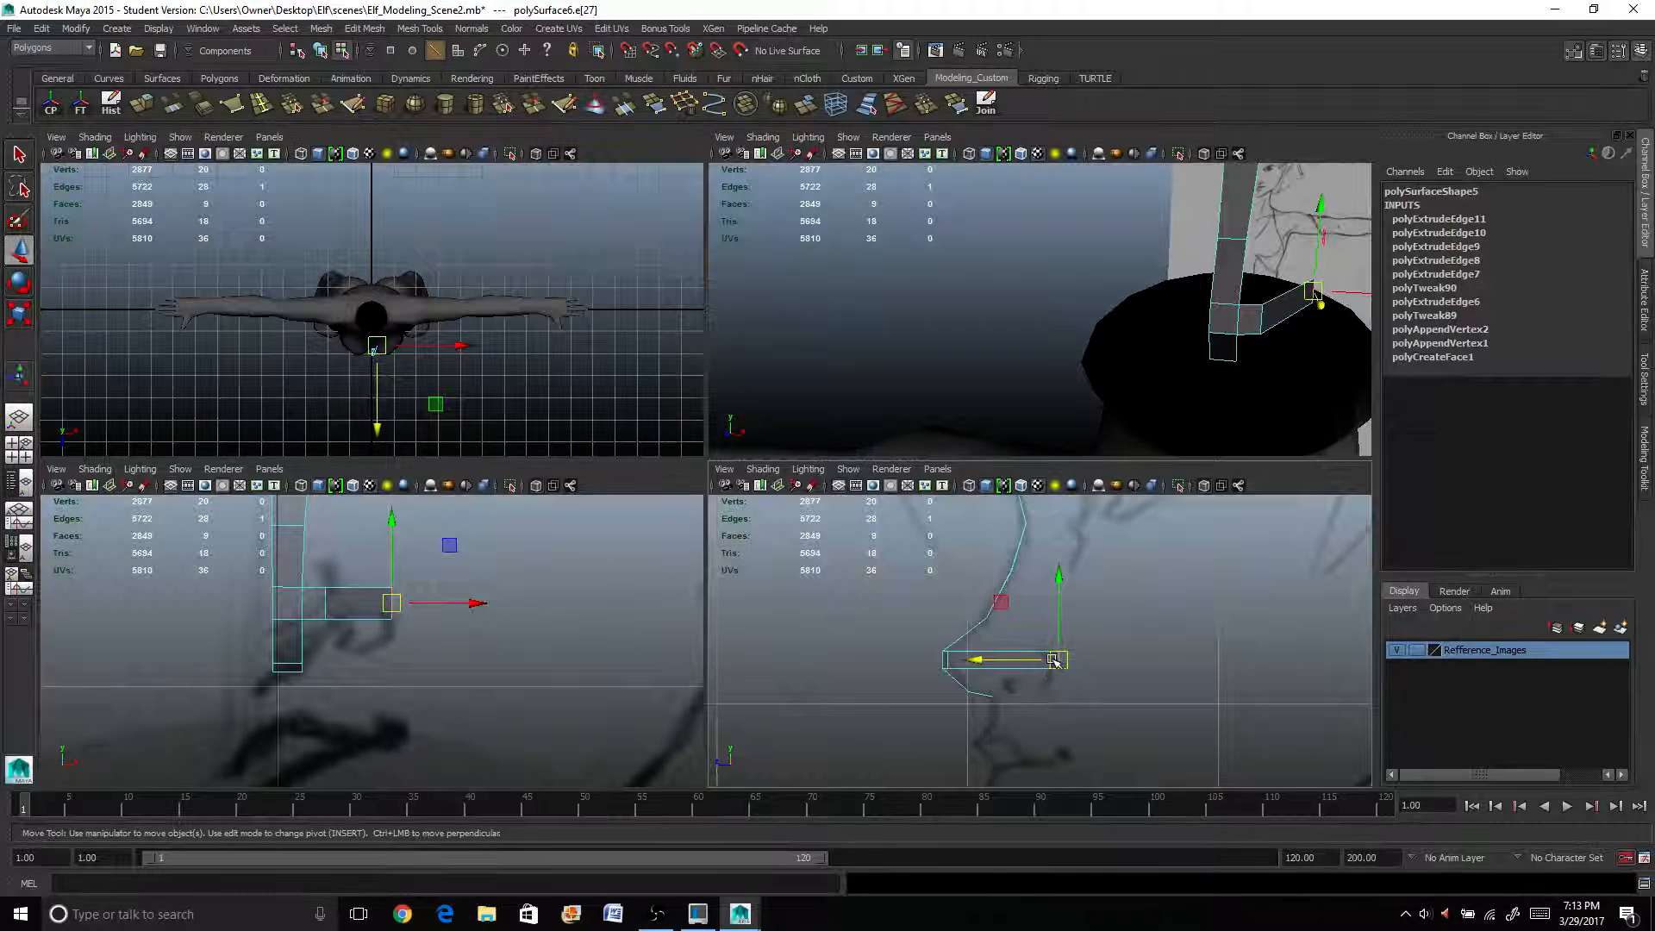
{"action": "left_click_drag", "start_coordinate": [974, 660], "coordinate": [969, 660]}
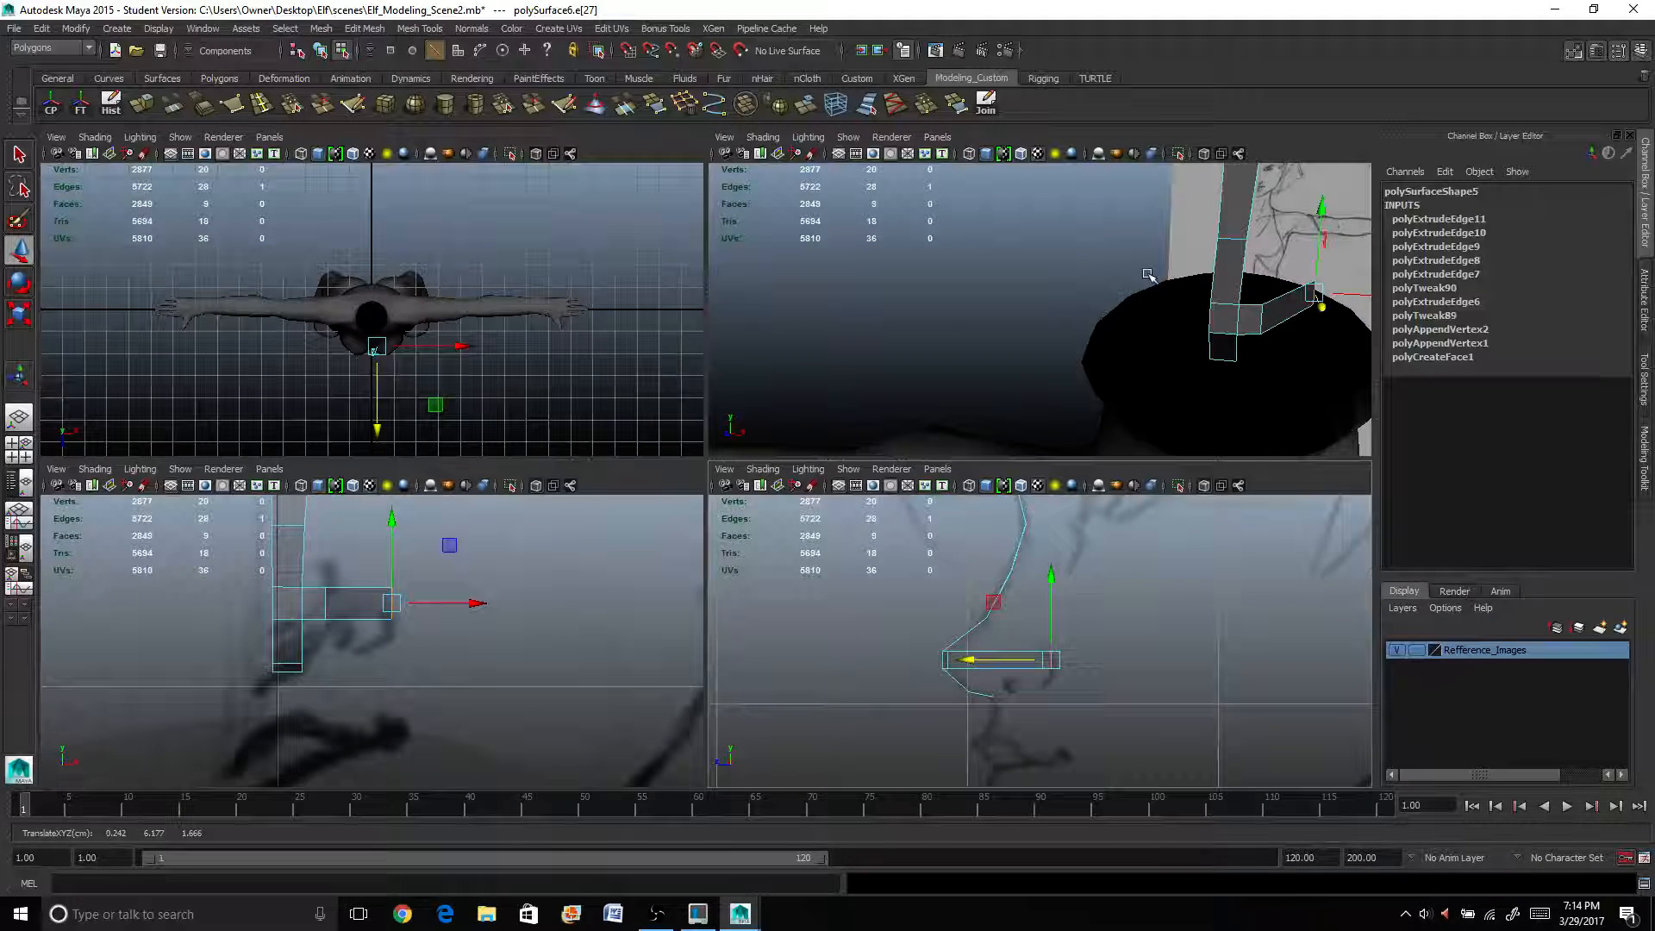
Insert an edge loop across the middle of the long outer nostril face.
{"action": "key", "text": "space"}
{"action": "left_click_drag", "start_coordinate": [1031, 430], "coordinate": [853, 451], "text": "alt"}
{"action": "middle_click_drag", "start_coordinate": [854, 451], "coordinate": [882, 454], "text": "alt"}
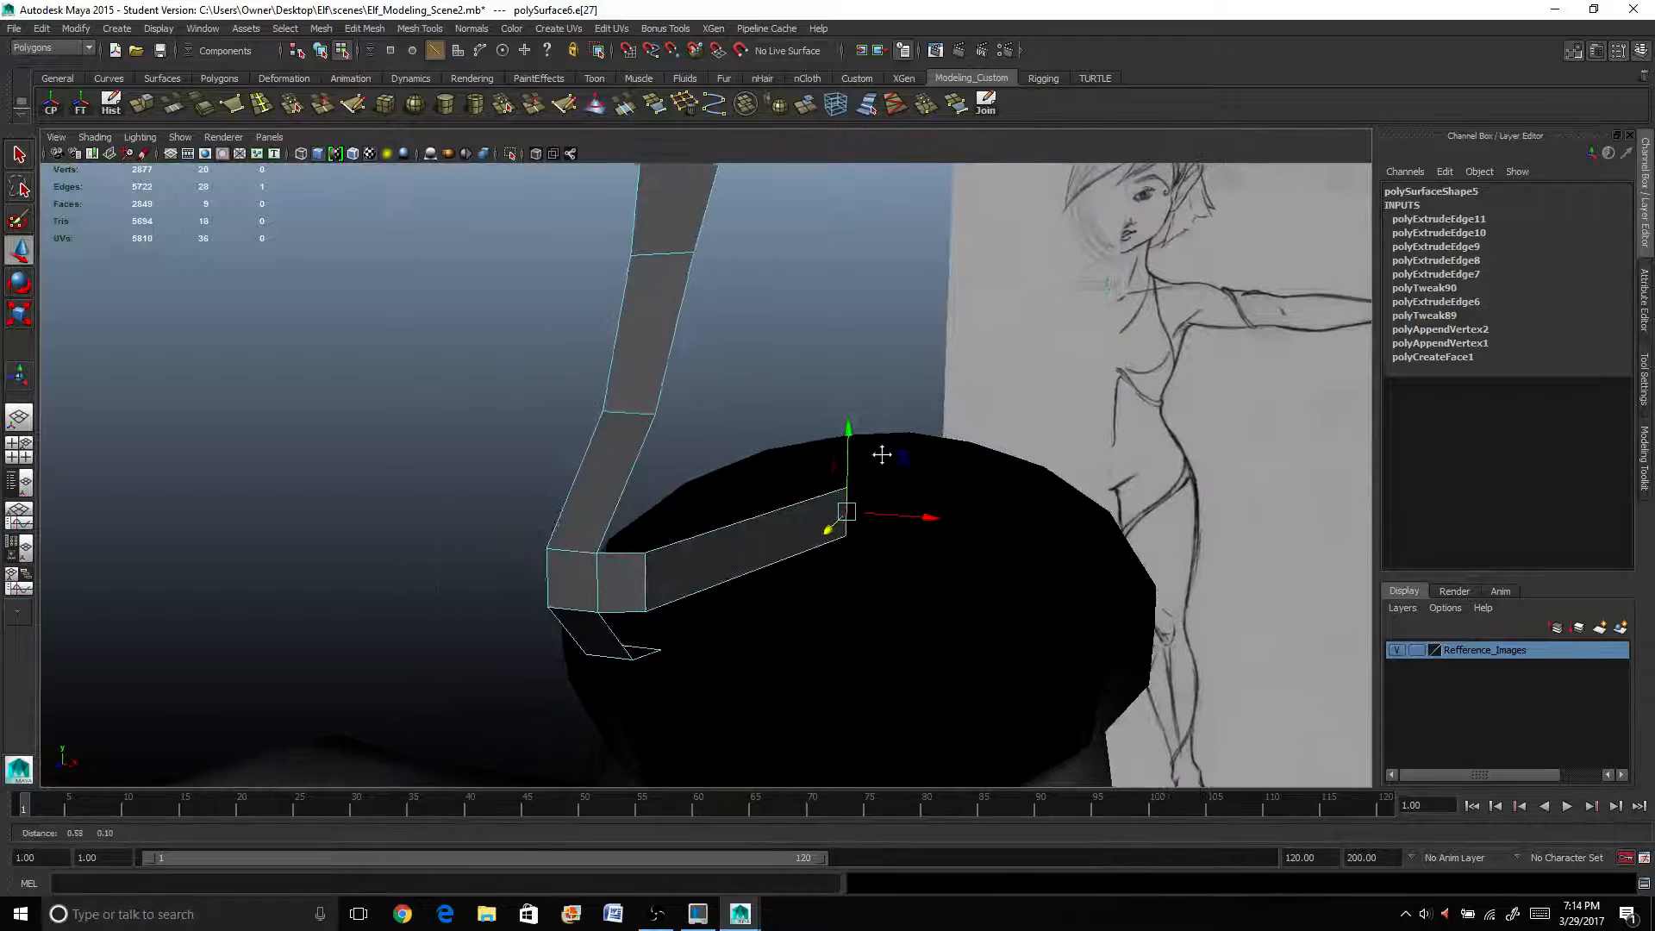
{"action": "left_click_drag", "start_coordinate": [668, 556], "coordinate": [687, 570], "text": "alt"}
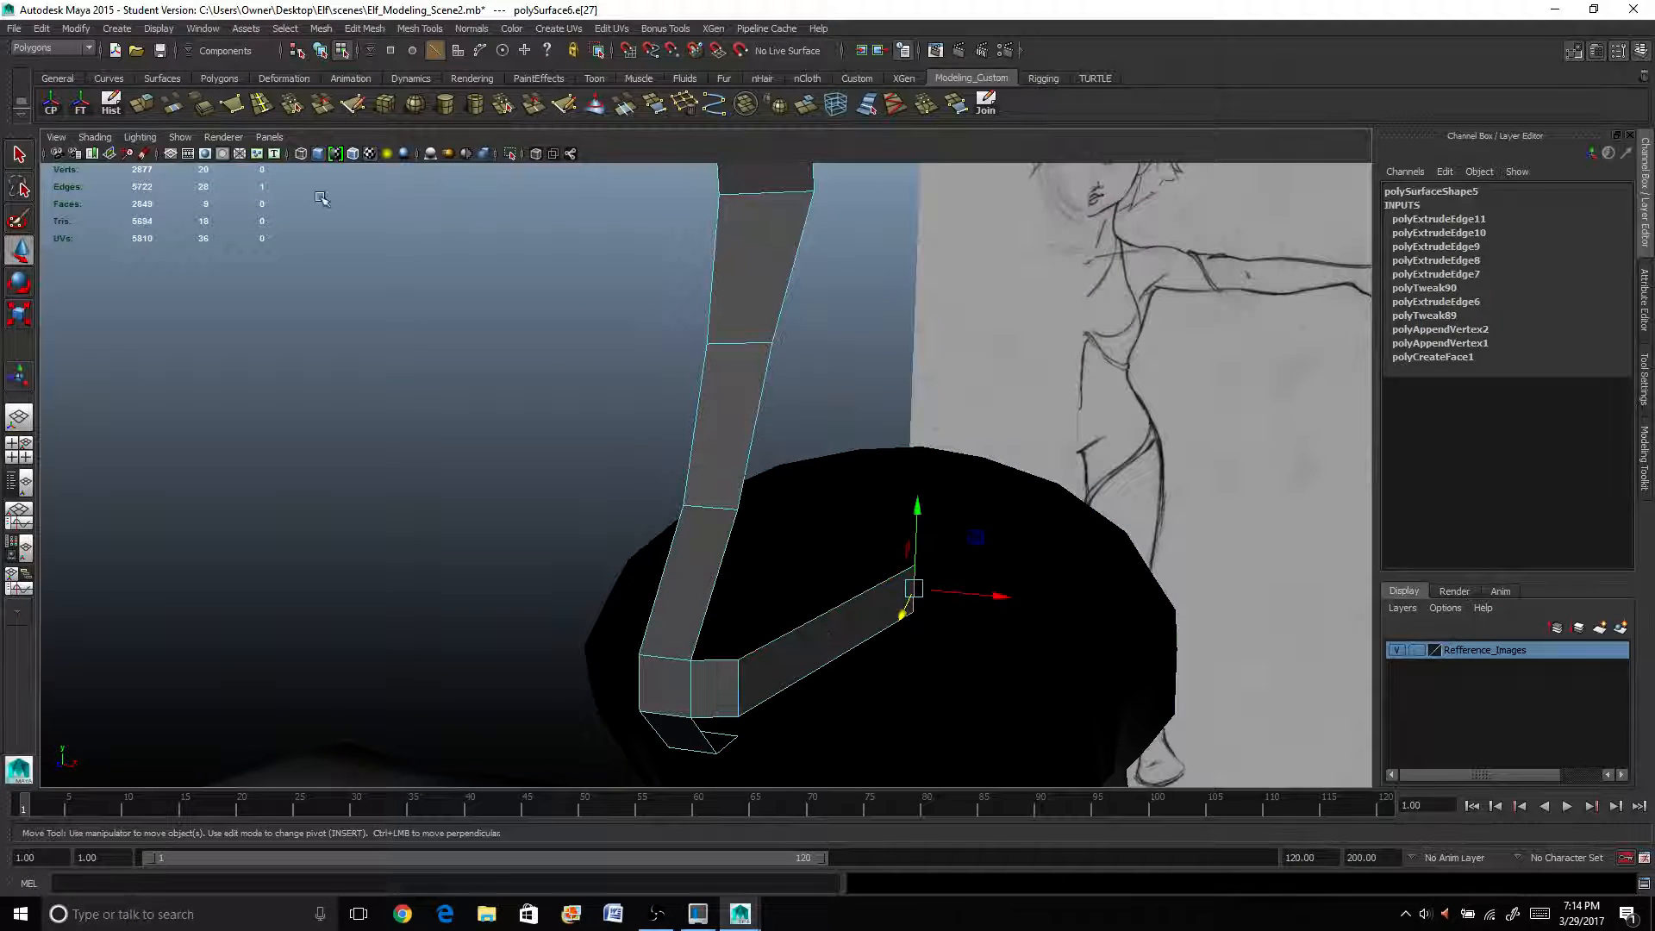
{"action": "left_click", "coordinate": [261, 104]}
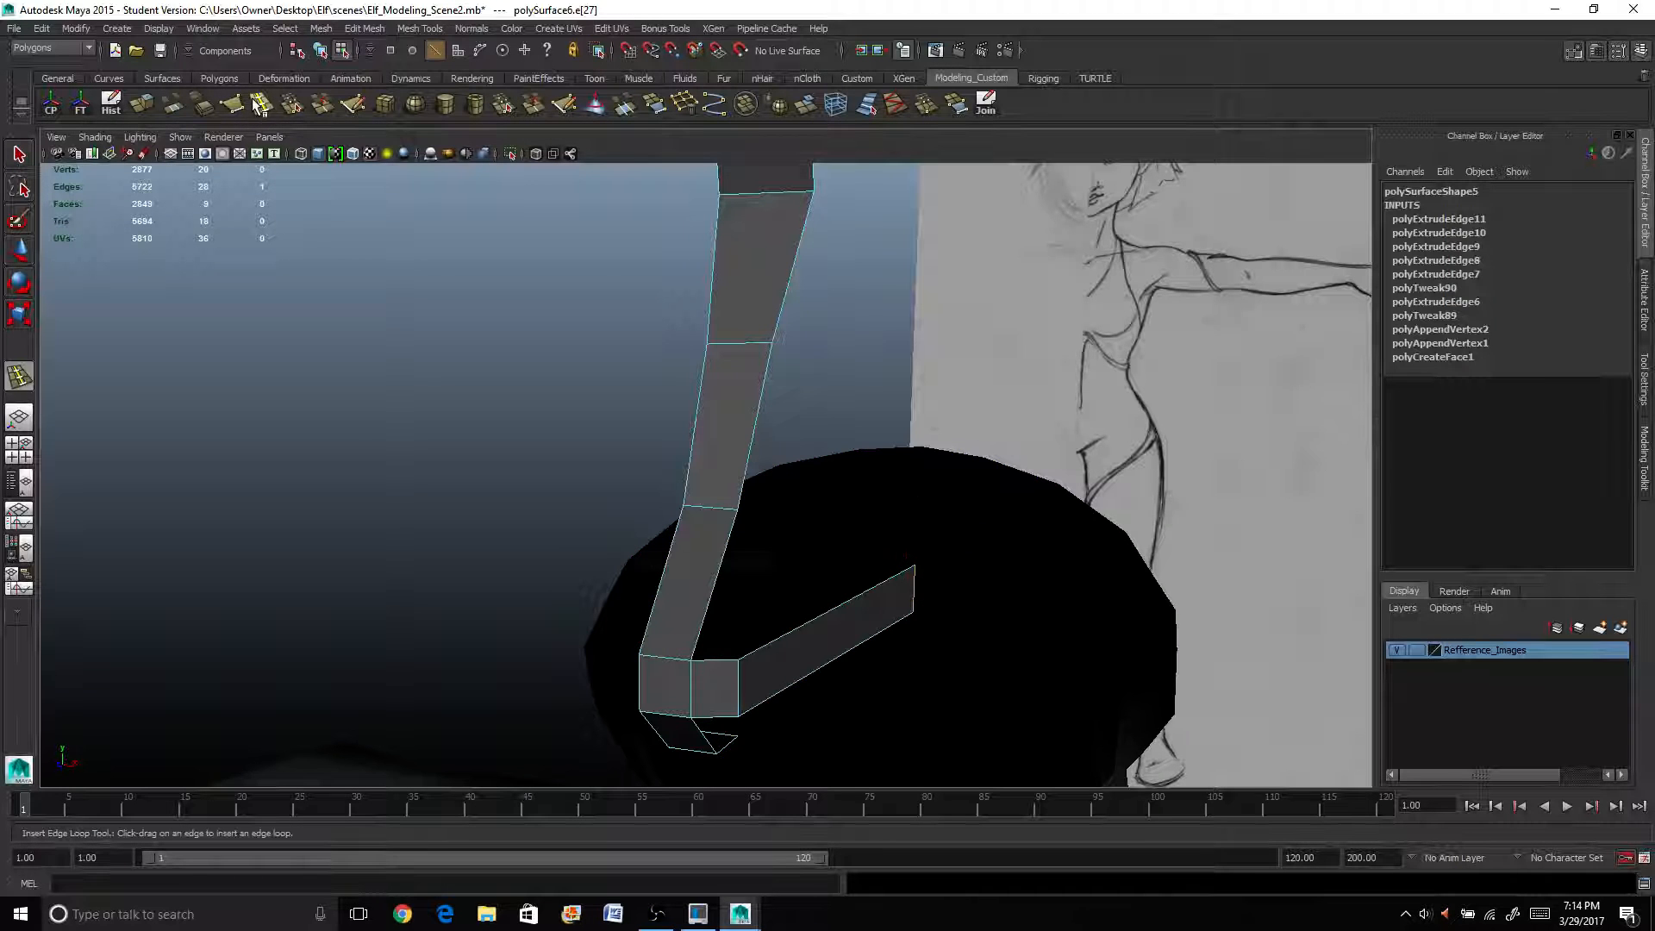
{"action": "left_click", "coordinate": [817, 626]}
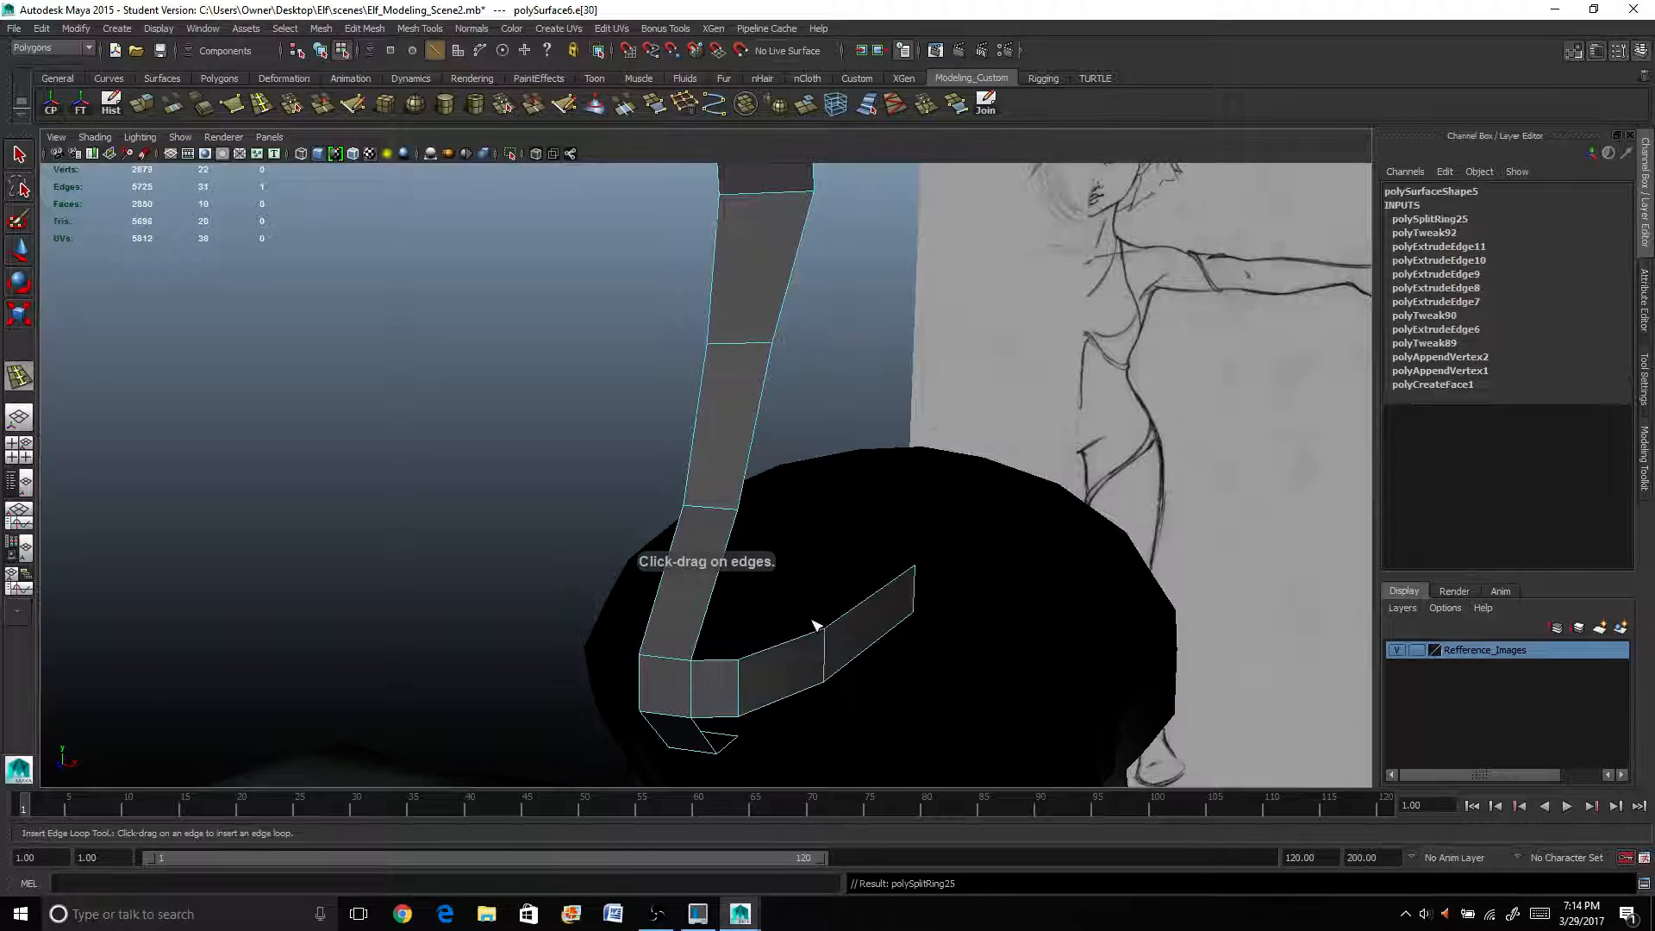
Undo the last edge loop and insert two evenly spaced edge loops across the long outer nostril face using the multiple edge loops option.
{"action": "key", "text": "ctrl+z"}
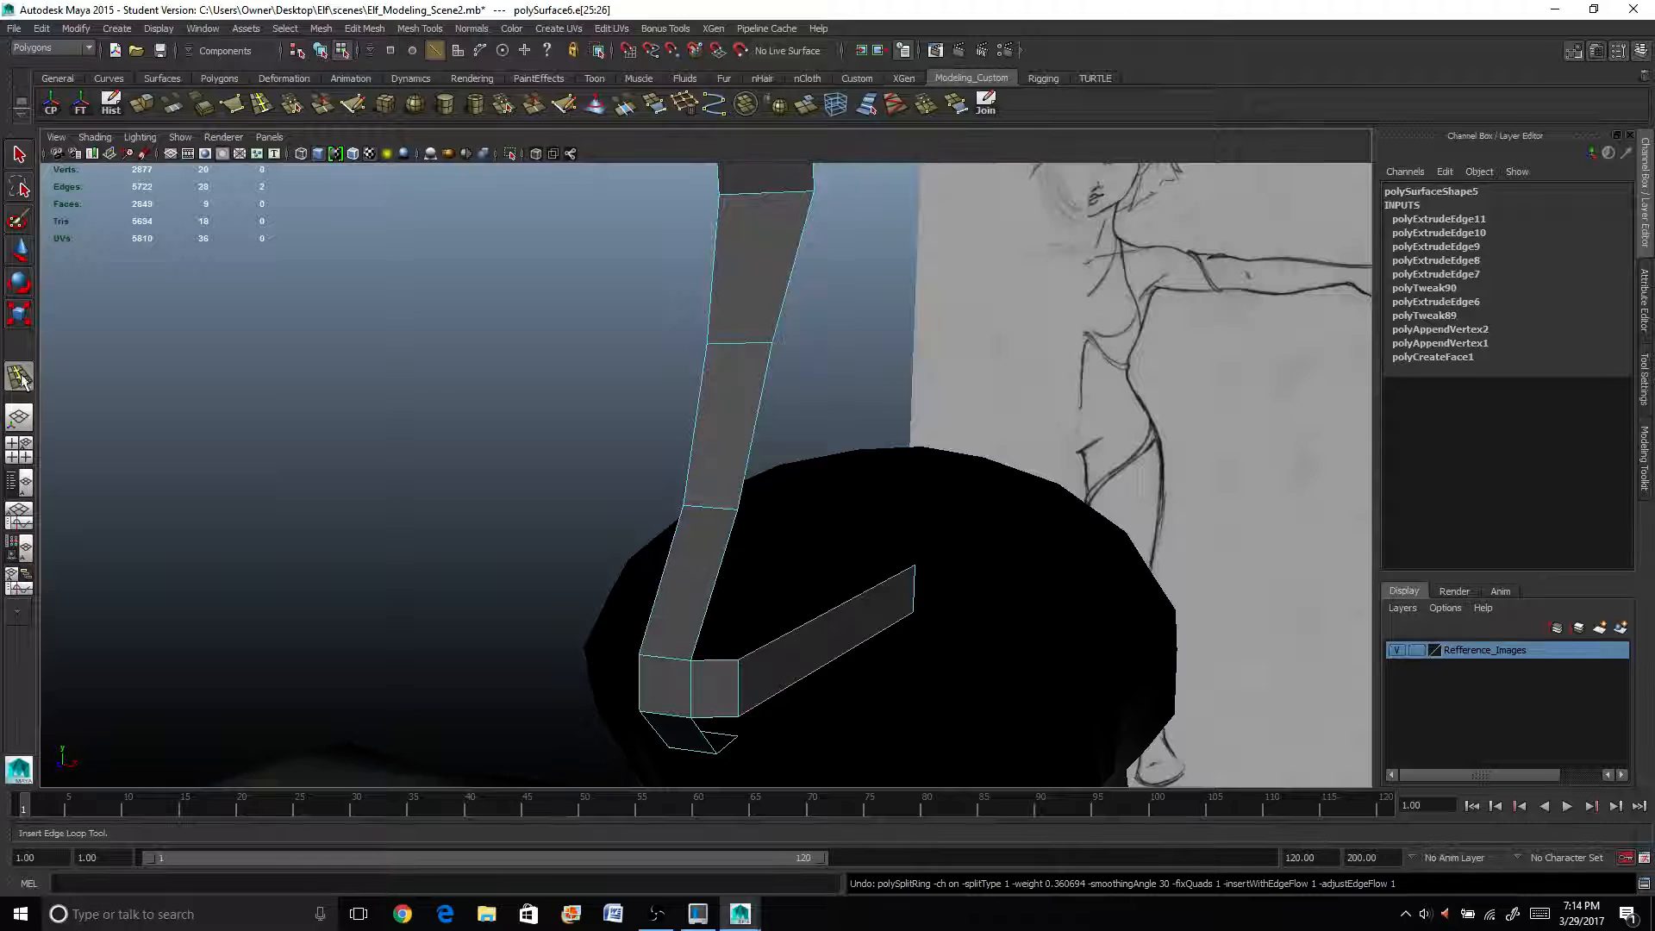
{"action": "double_click", "coordinate": [19, 377]}
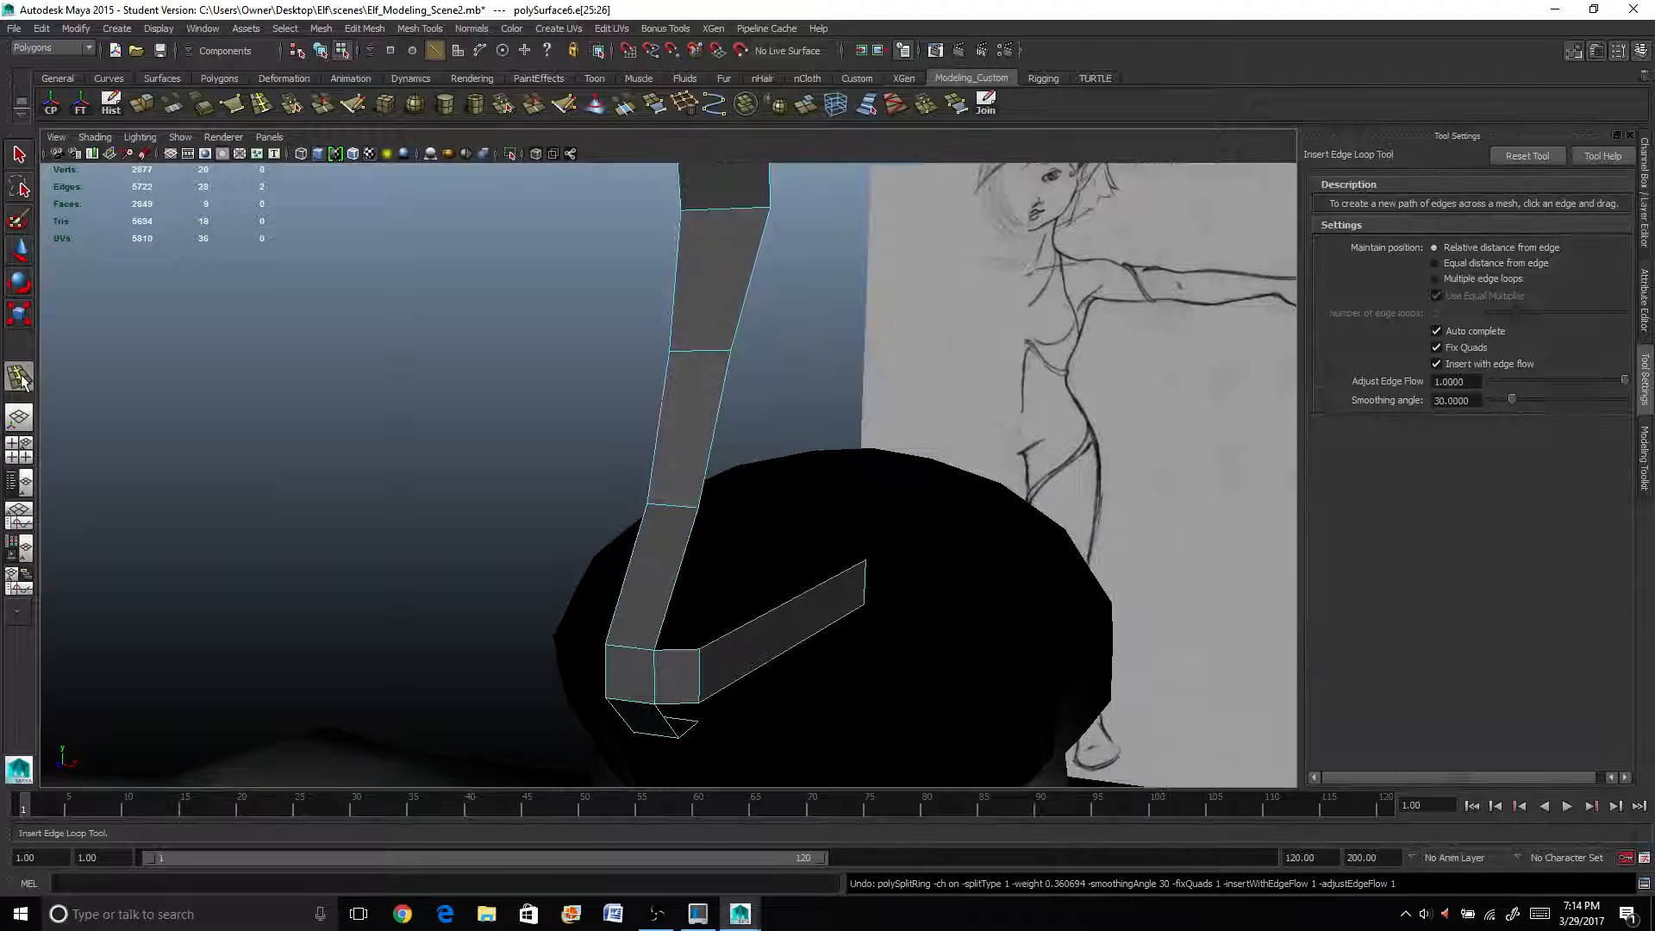
{"action": "left_click", "coordinate": [1435, 279]}
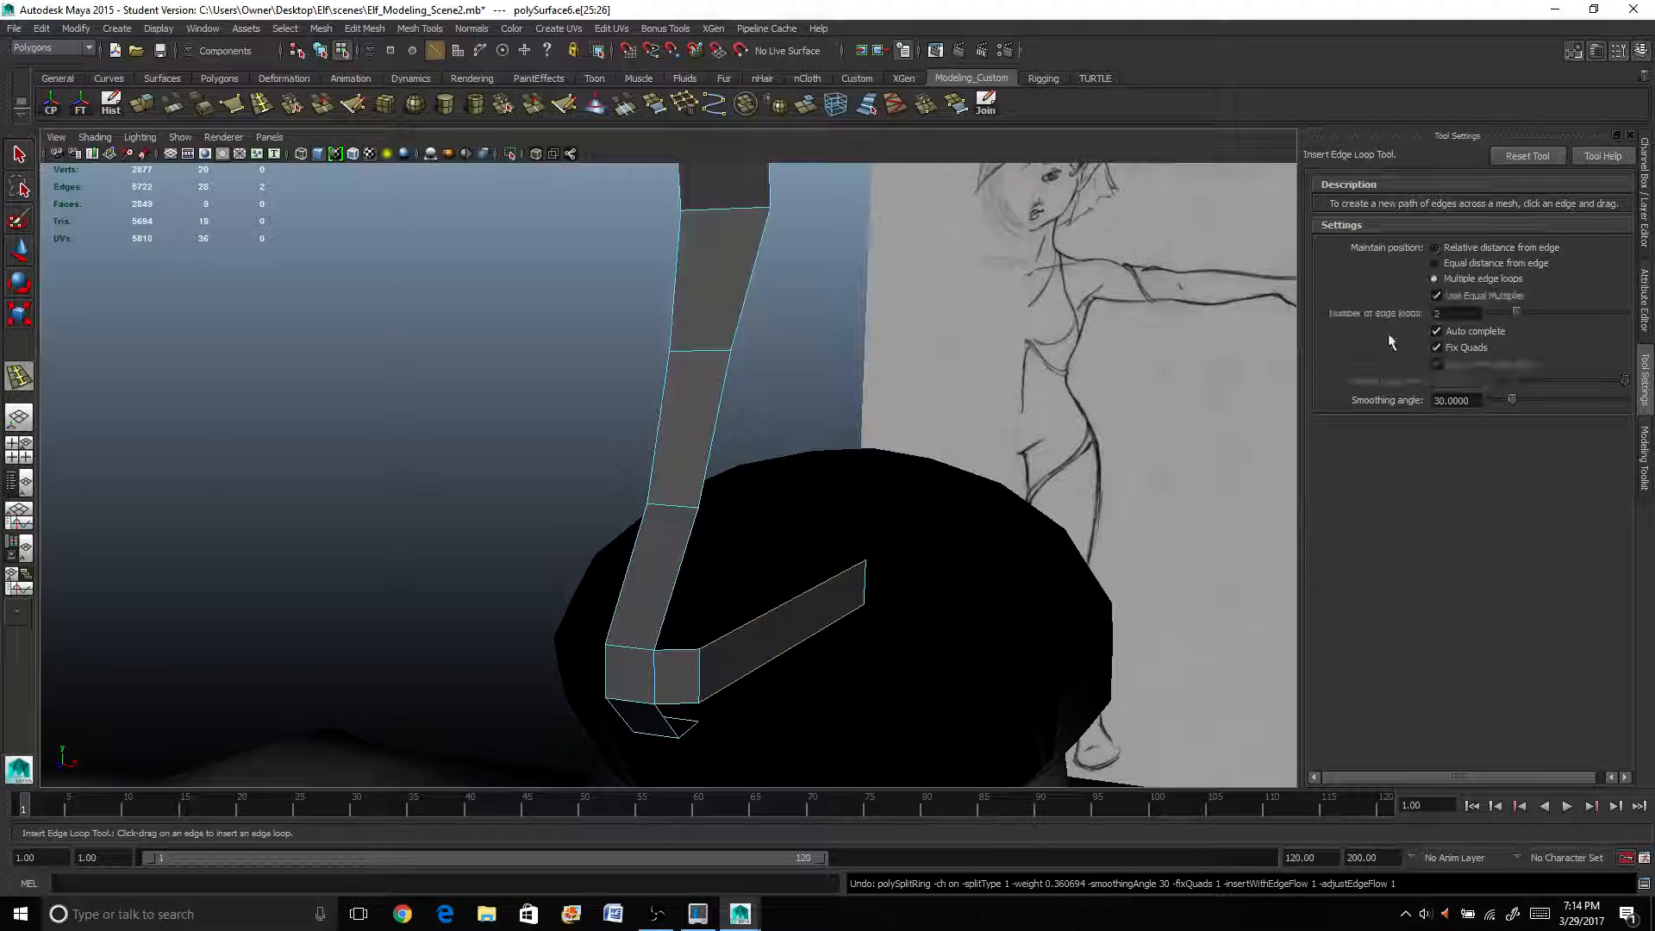
{"action": "left_click", "coordinate": [787, 614]}
{"action": "left_click_drag", "start_coordinate": [783, 628], "coordinate": [832, 632], "text": "alt"}
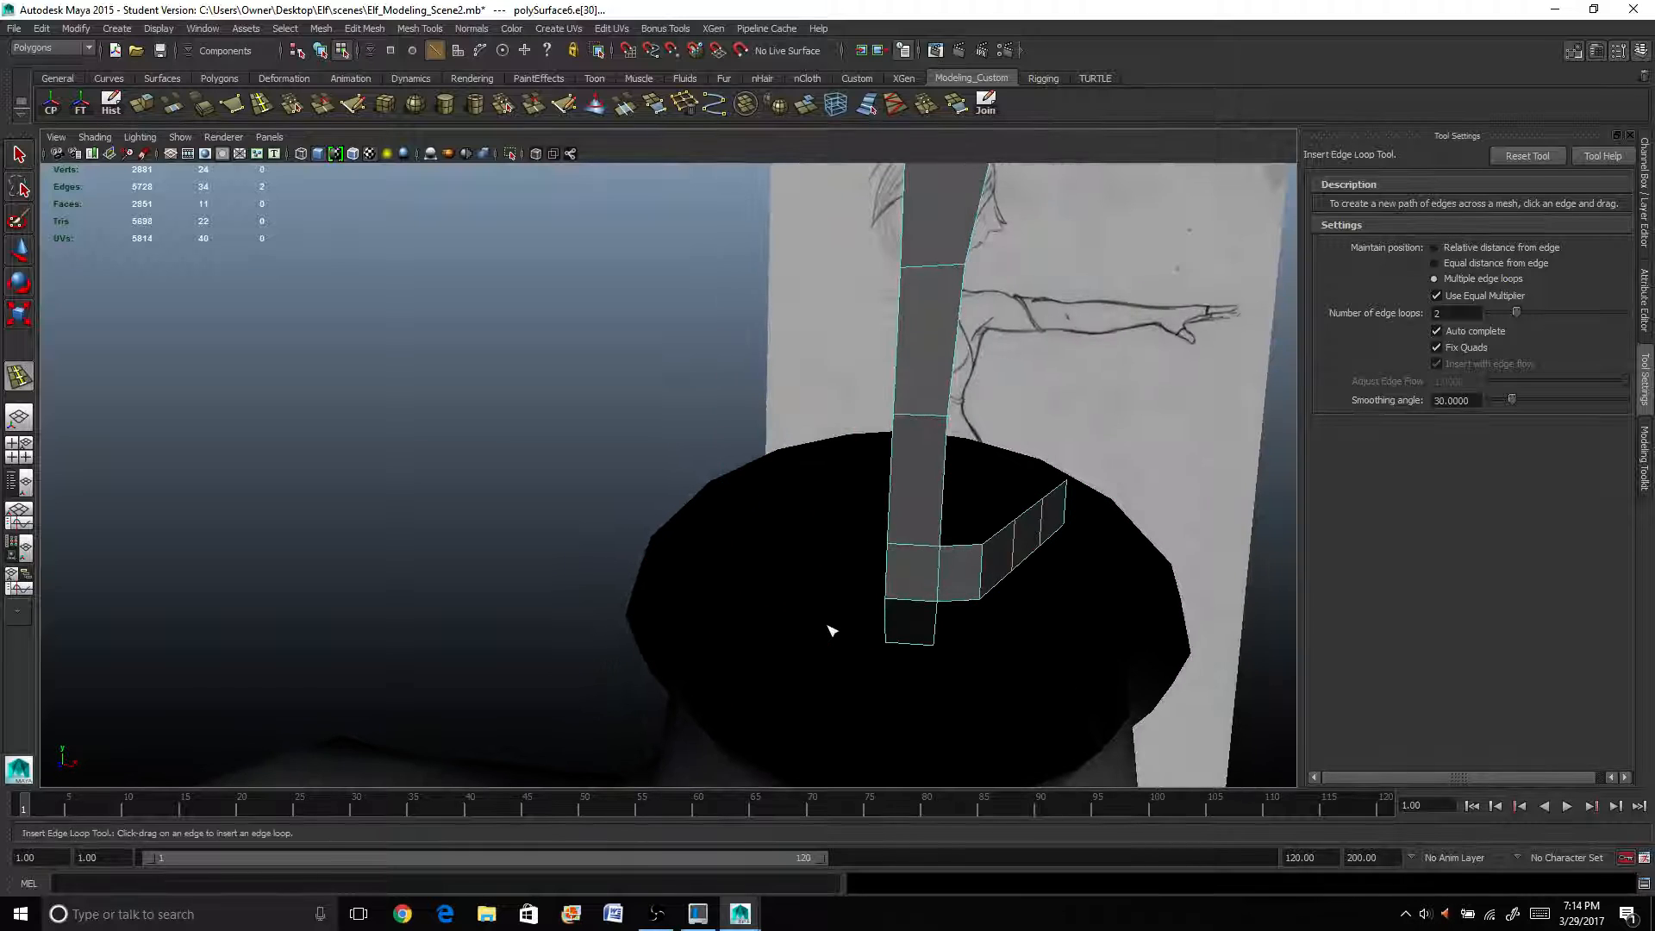
Select the middle of the three new nostril faces and move it outward in X to round the nostril side.
{"action": "key", "text": "q"}
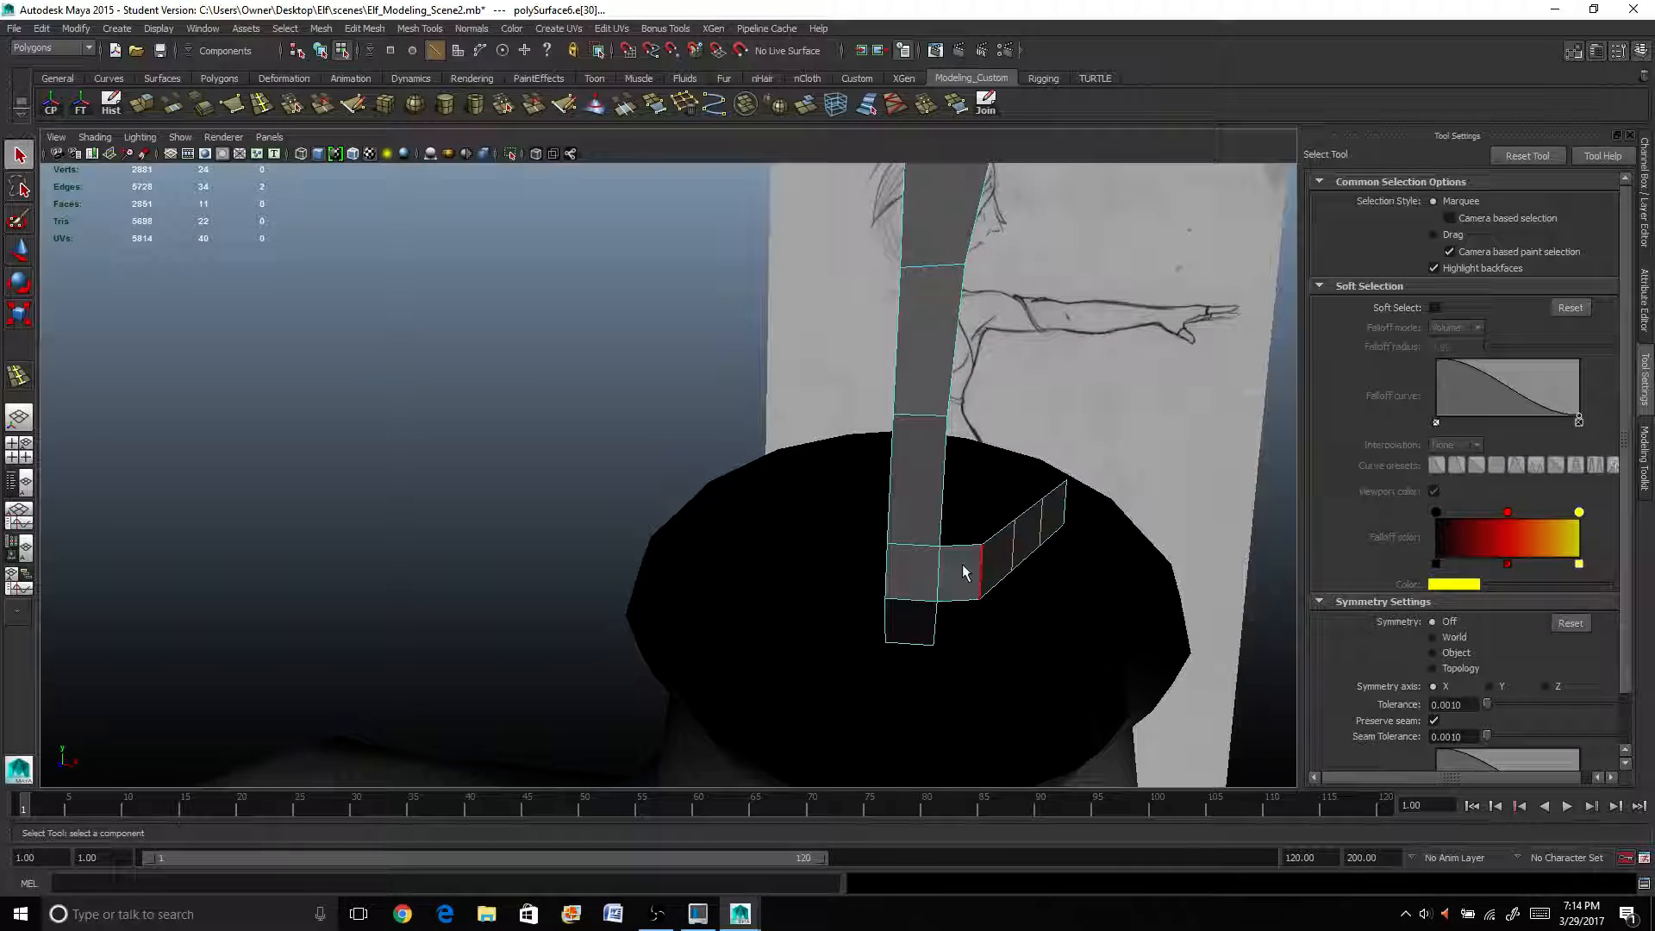
{"action": "right_click_drag", "start_coordinate": [1026, 534], "coordinate": [1027, 529]}
{"action": "left_click", "coordinate": [1028, 534]}
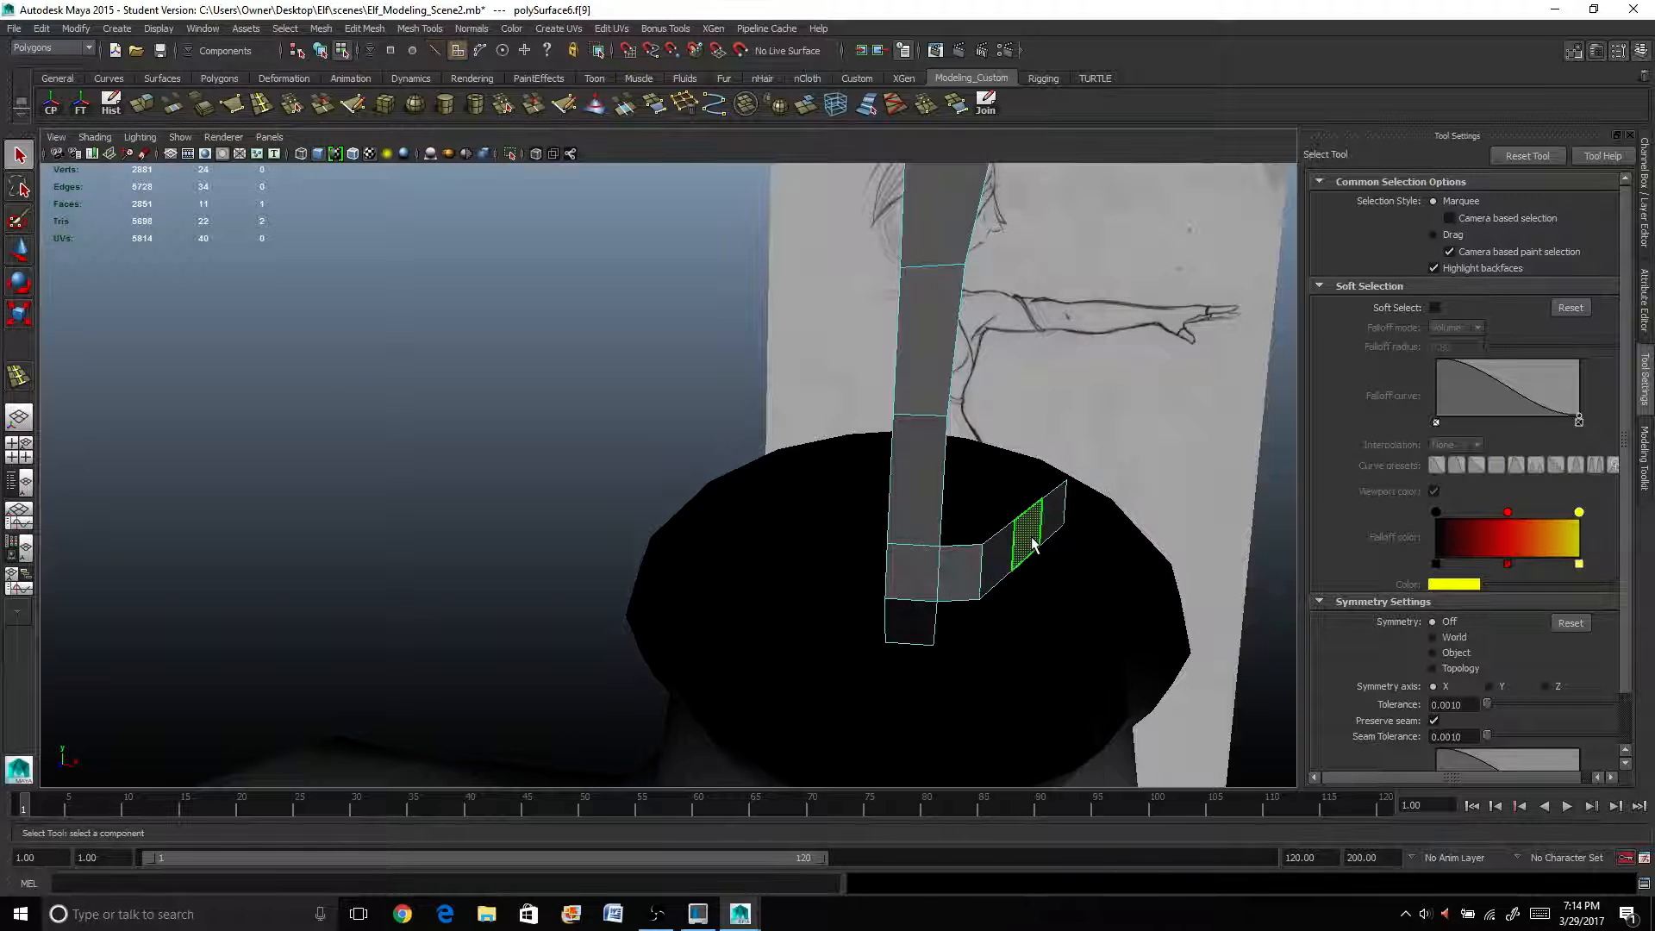
{"action": "key", "text": "w"}
{"action": "left_click_drag", "start_coordinate": [1100, 538], "coordinate": [1130, 542]}
{"action": "left_click_drag", "start_coordinate": [1019, 577], "coordinate": [999, 572], "text": "alt"}
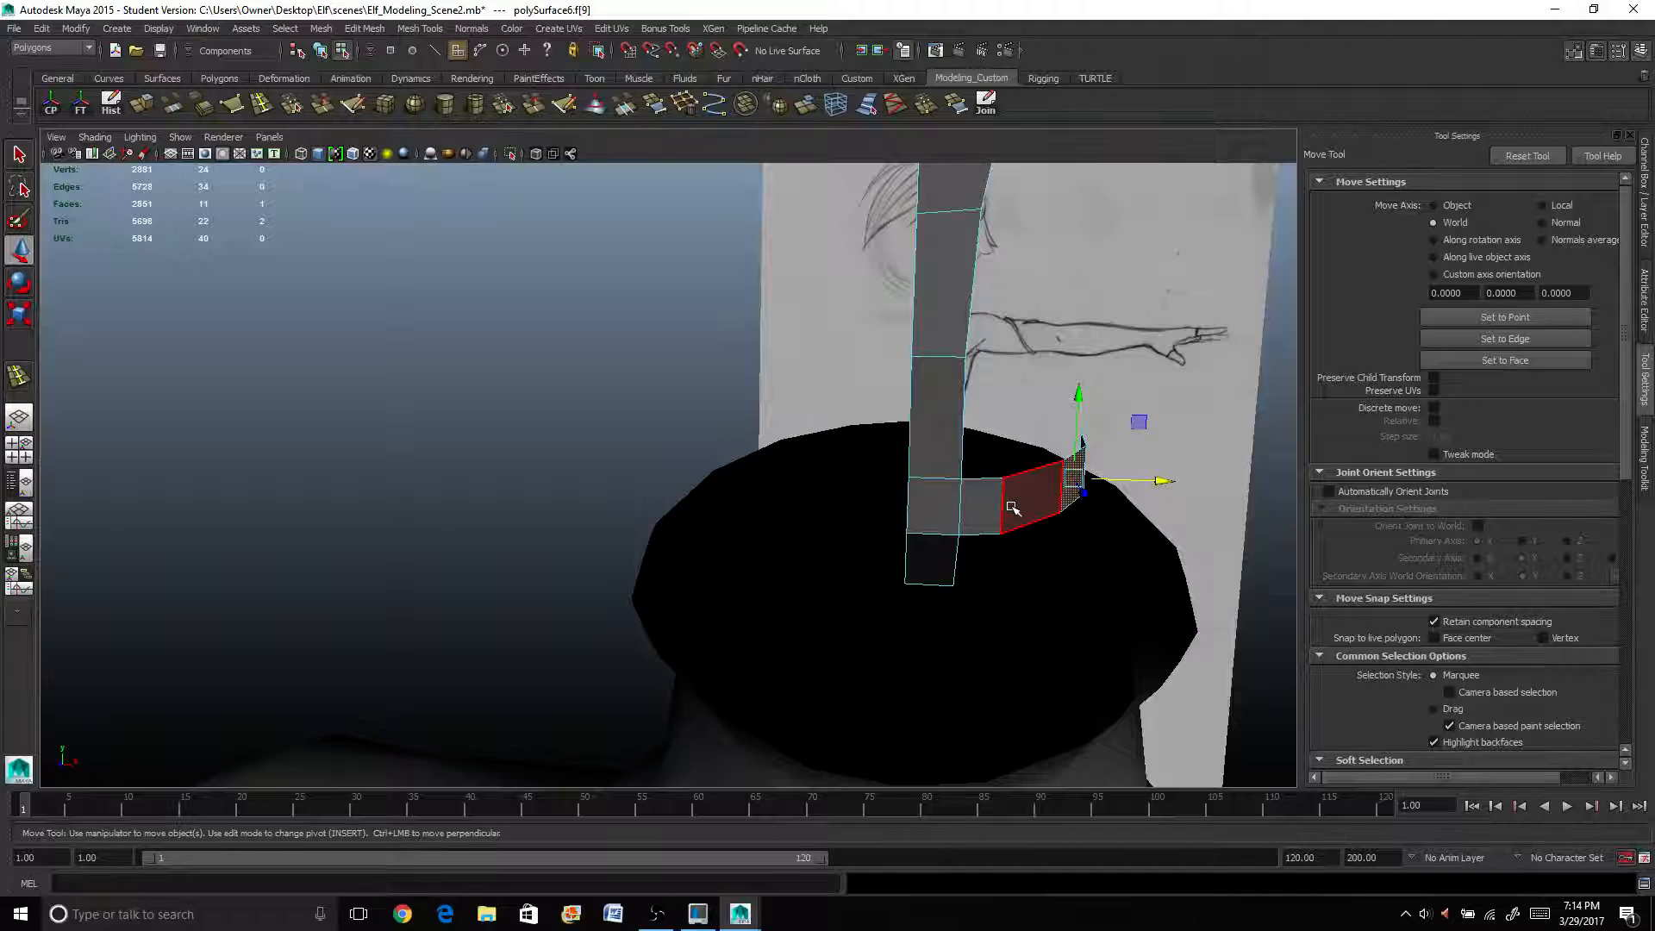
Set Insert Edge Loop to 1 loop and split the nostril face just inside the moved one down its middle.
{"action": "left_click", "coordinate": [261, 104]}
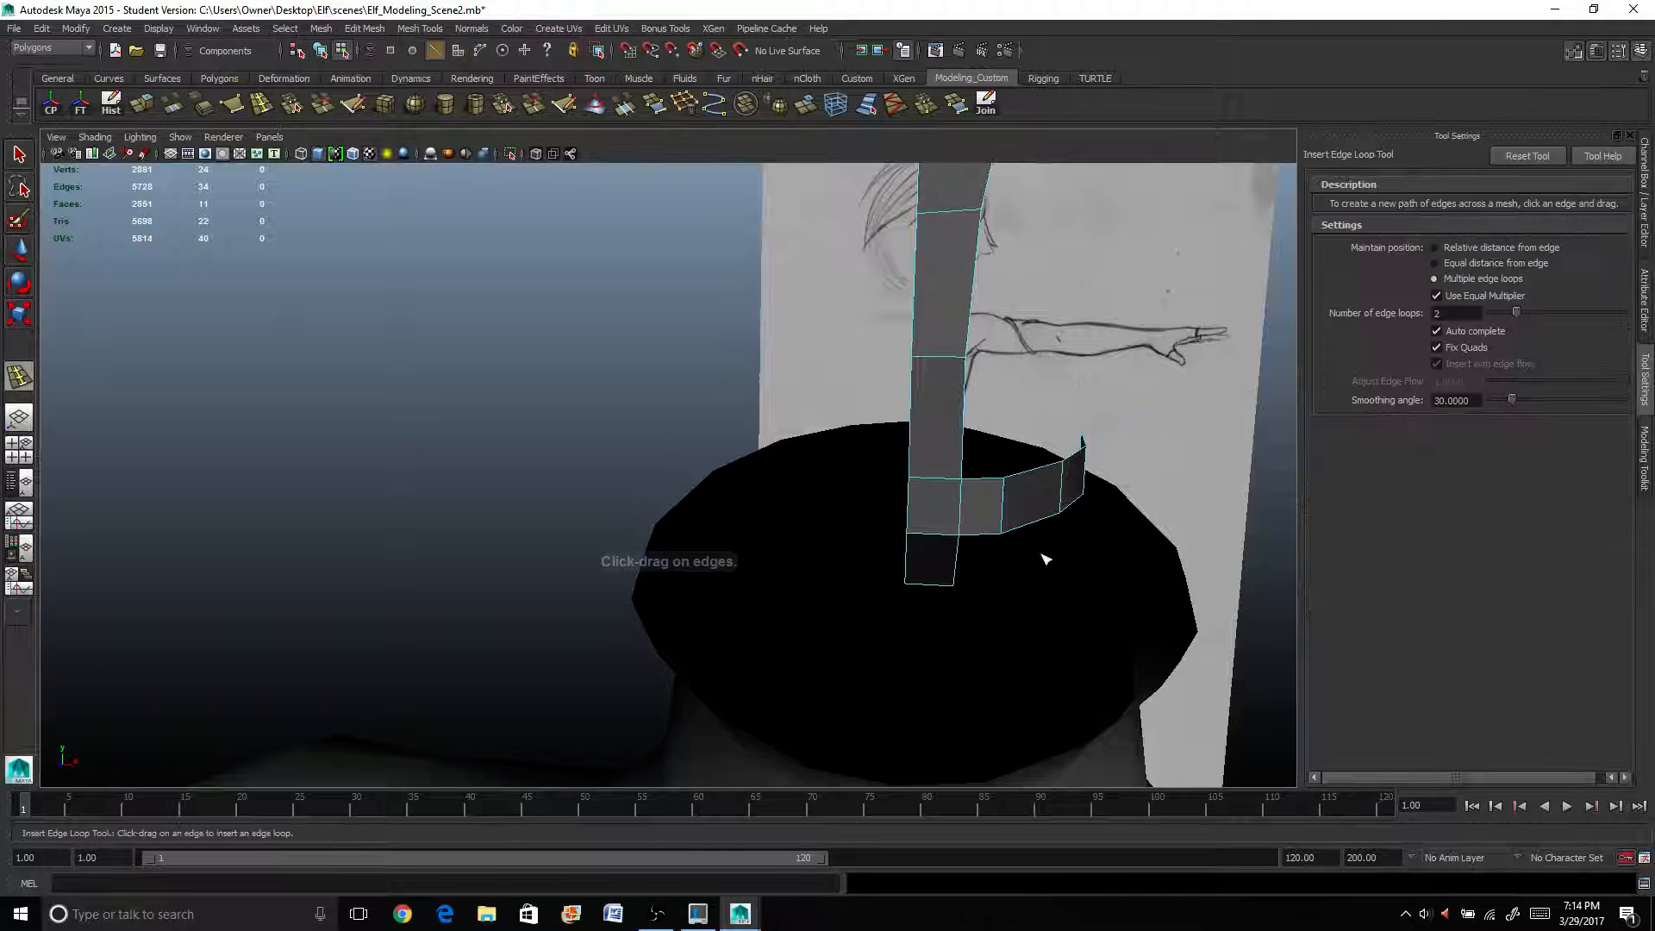
{"action": "left_click", "coordinate": [1032, 475]}
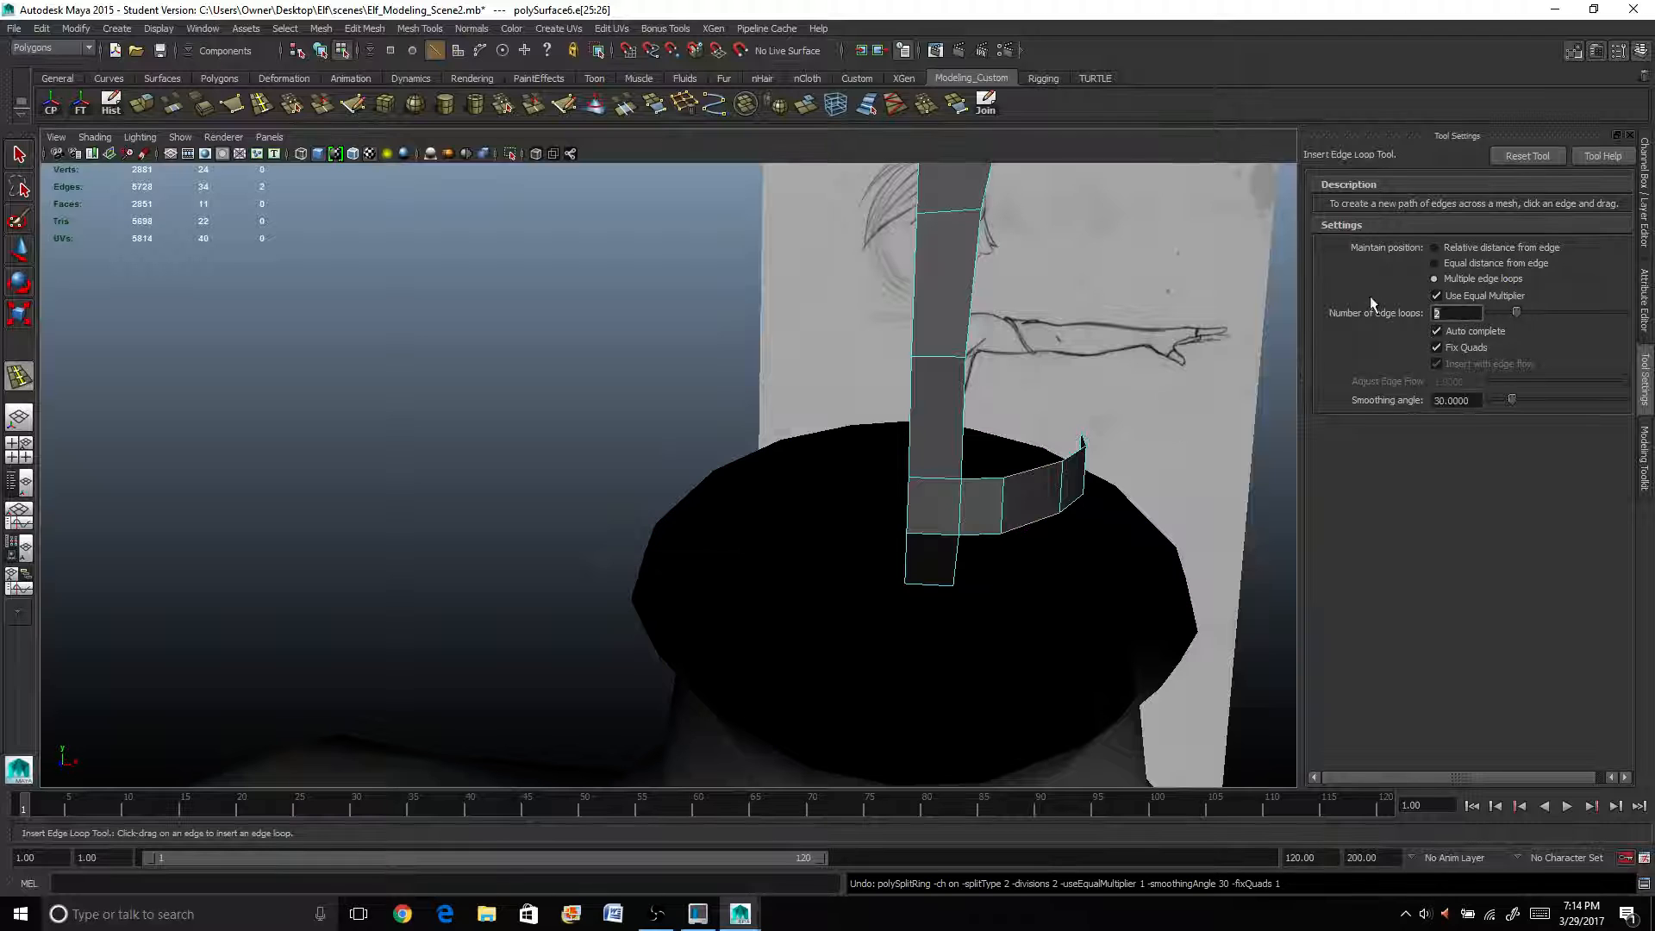
{"action": "type", "text": "1"}
{"action": "key", "text": "Return"}
{"action": "left_click", "coordinate": [1032, 476]}
Move the new middle nostril edge slightly in X to about 0.132 to smooth the nostril curve.
{"action": "key", "text": "w"}
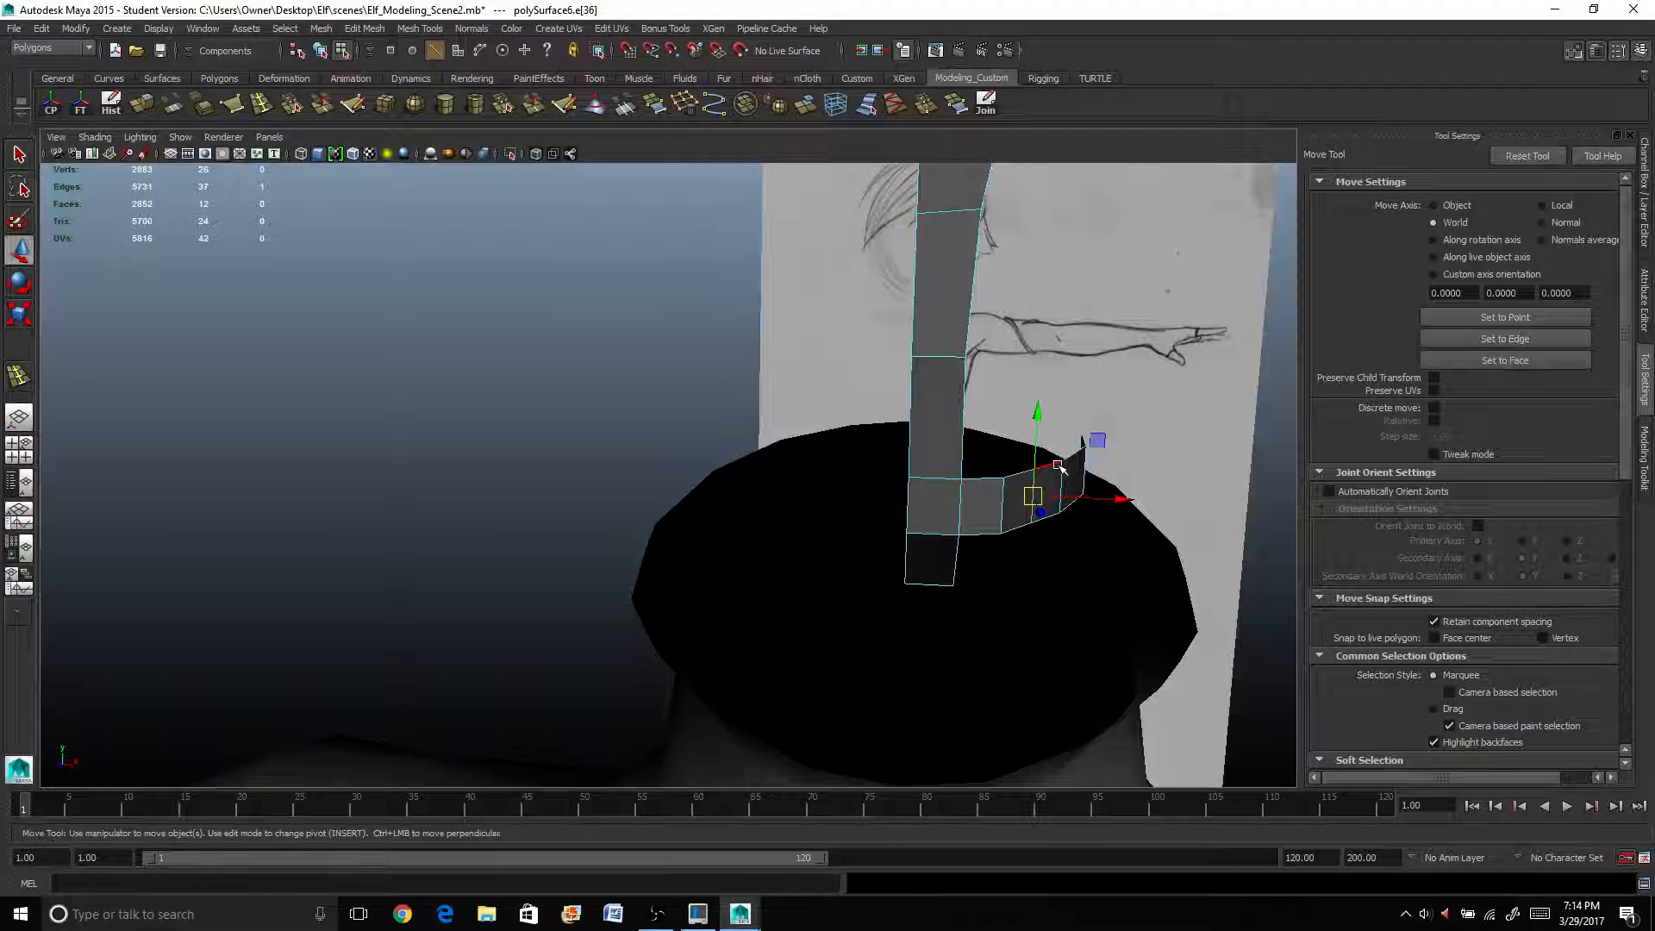
{"action": "left_click_drag", "start_coordinate": [1118, 499], "coordinate": [1114, 500]}
{"action": "left_click_drag", "start_coordinate": [1010, 504], "coordinate": [876, 480], "text": "alt"}
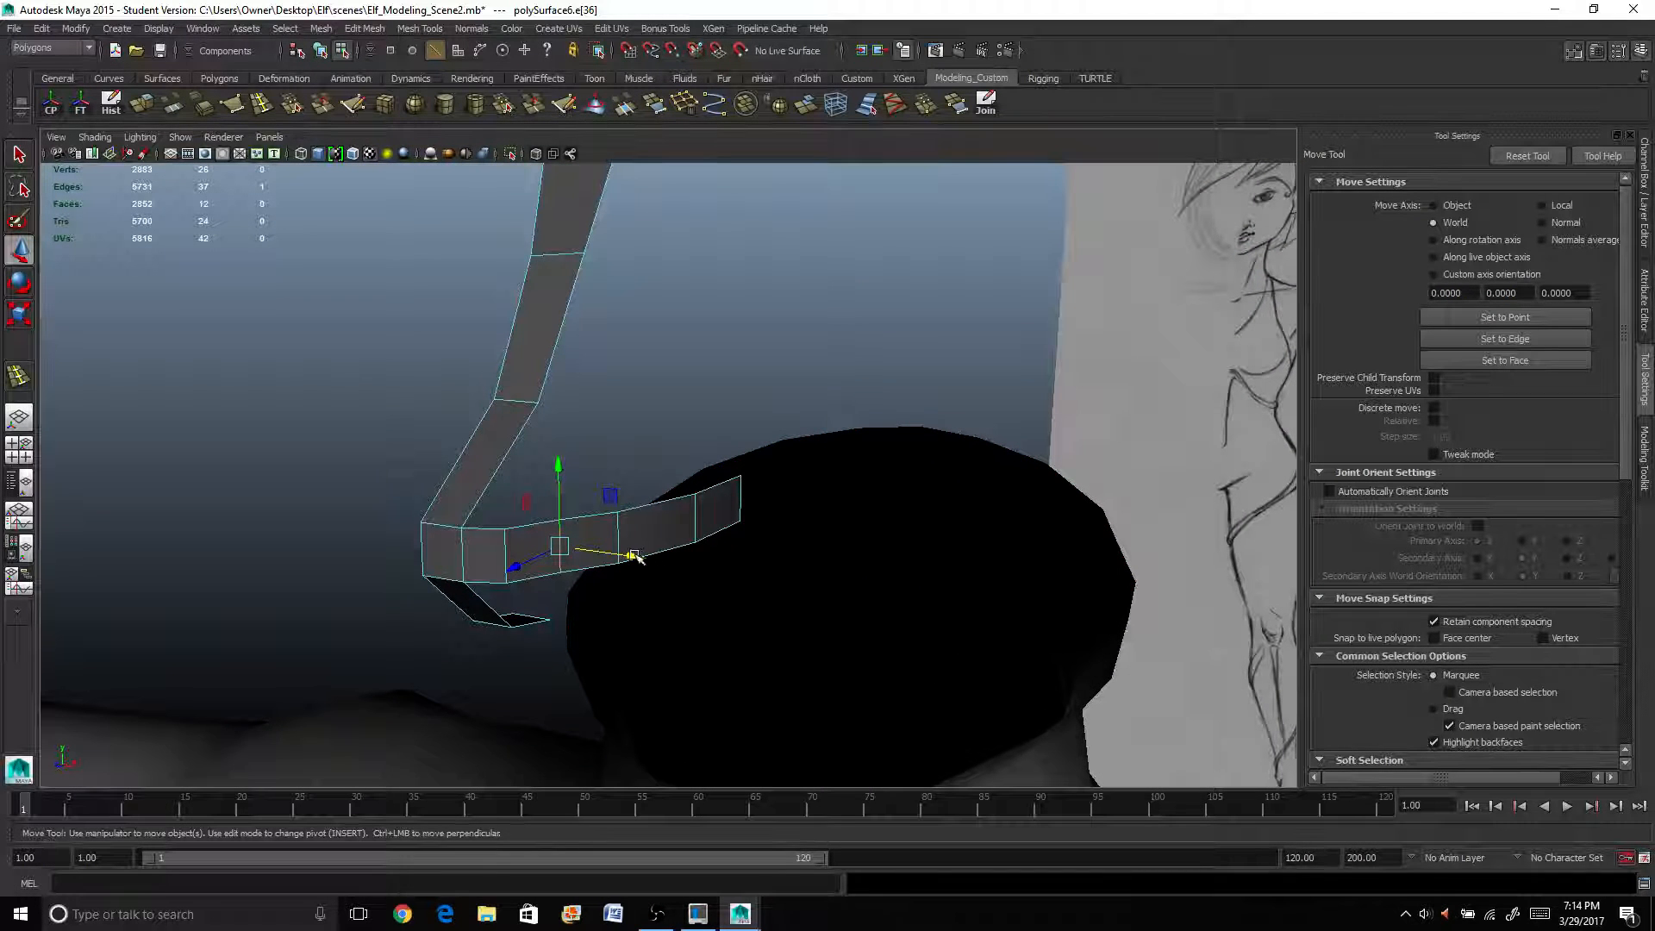
{"action": "left_click_drag", "start_coordinate": [635, 557], "coordinate": [629, 554]}
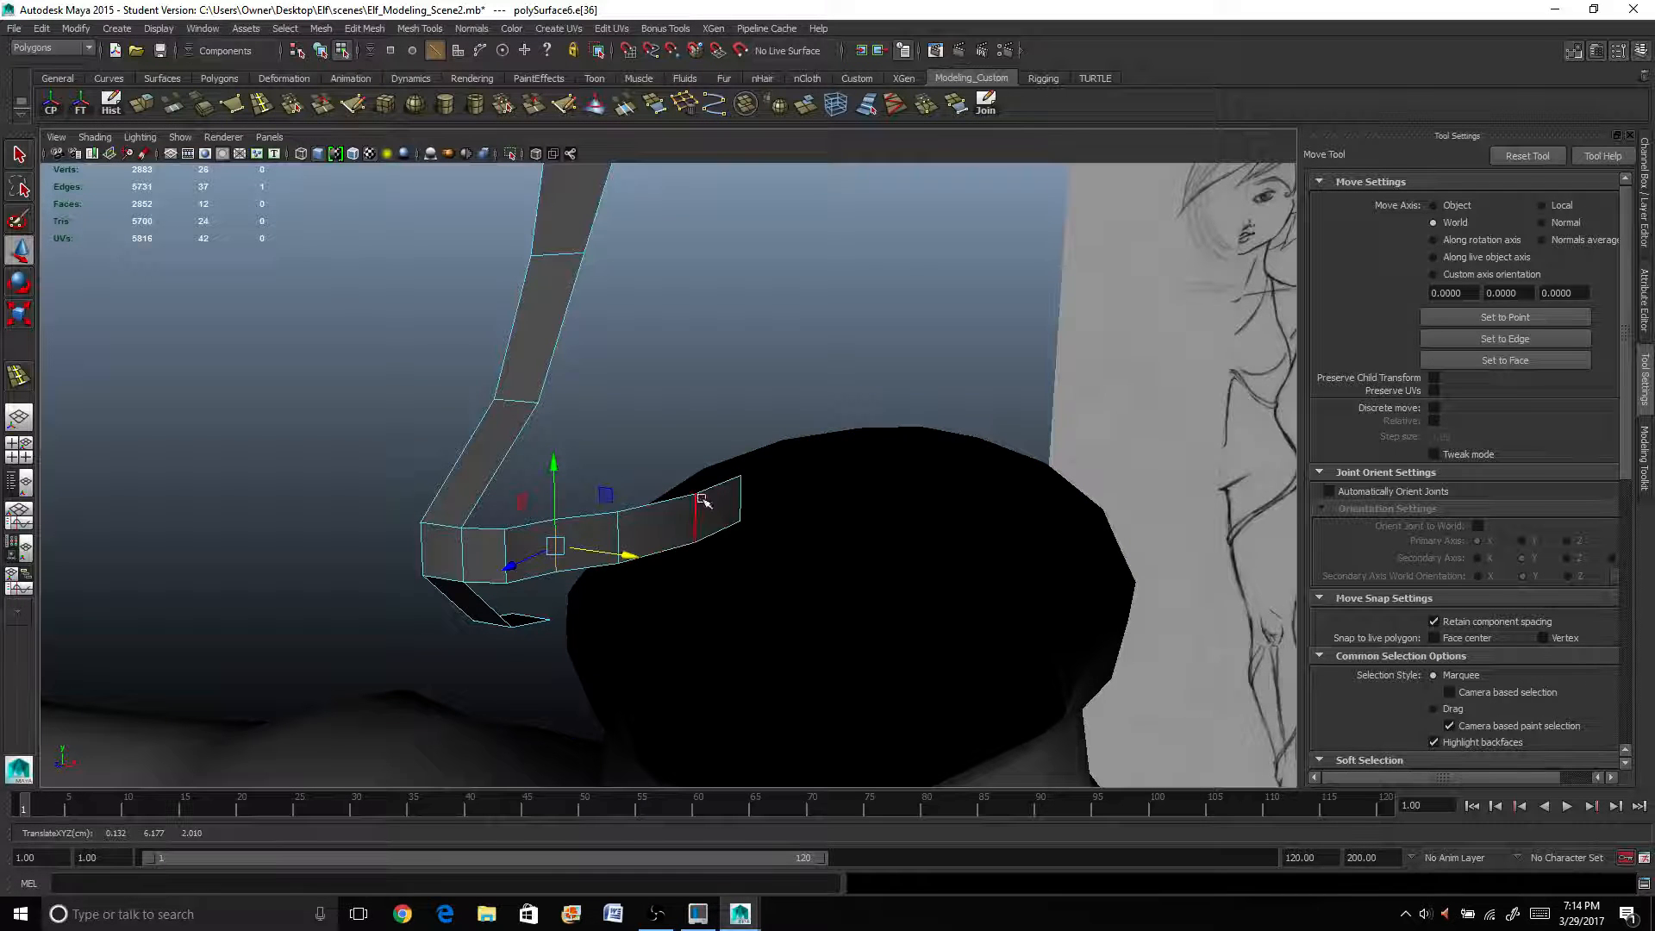
Extrude the back edge of the nose strip's underside downward to just above the upper lip in the side sketch.
{"action": "mouse_move", "coordinate": [615, 569]}
{"action": "left_mouse_down", "text": "alt"}
{"action": "mouse_move", "coordinate": [605, 503]}
{"action": "mouse_move", "coordinate": [579, 596]}
{"action": "left_mouse_up", "text": "alt"}
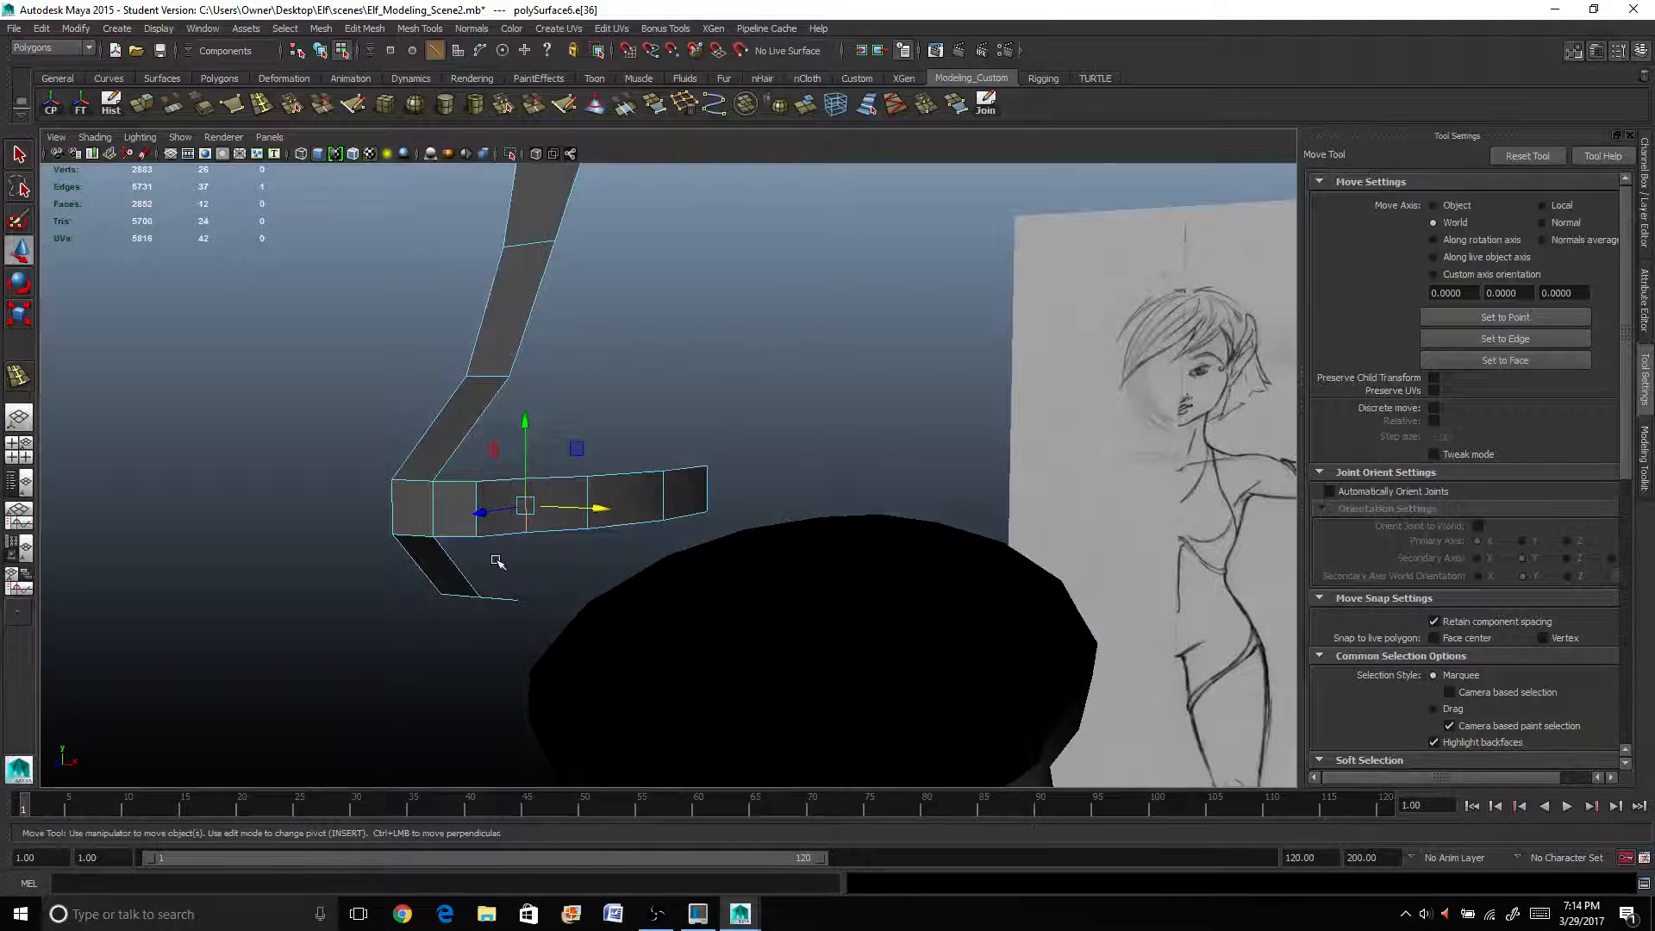
{"action": "left_click_drag", "start_coordinate": [498, 561], "coordinate": [539, 501], "text": "alt"}
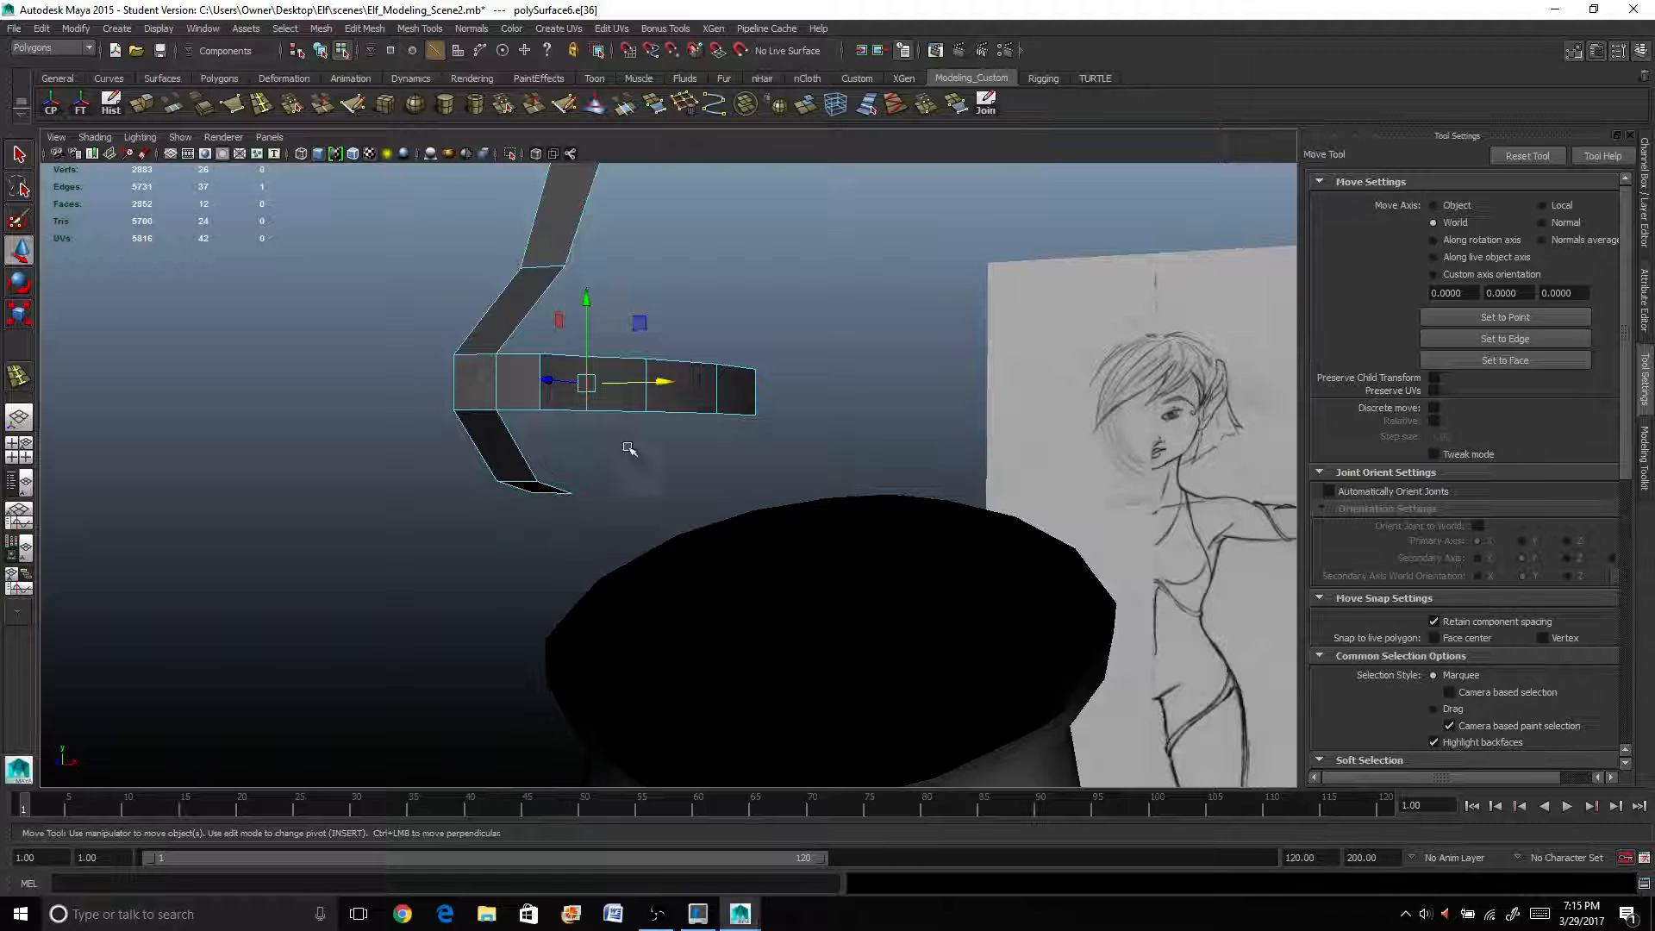
{"action": "mouse_move", "coordinate": [625, 462]}
{"action": "left_mouse_down", "text": "alt"}
{"action": "mouse_move", "coordinate": [602, 462]}
{"action": "mouse_move", "coordinate": [605, 445]}
{"action": "left_mouse_up", "text": "alt"}
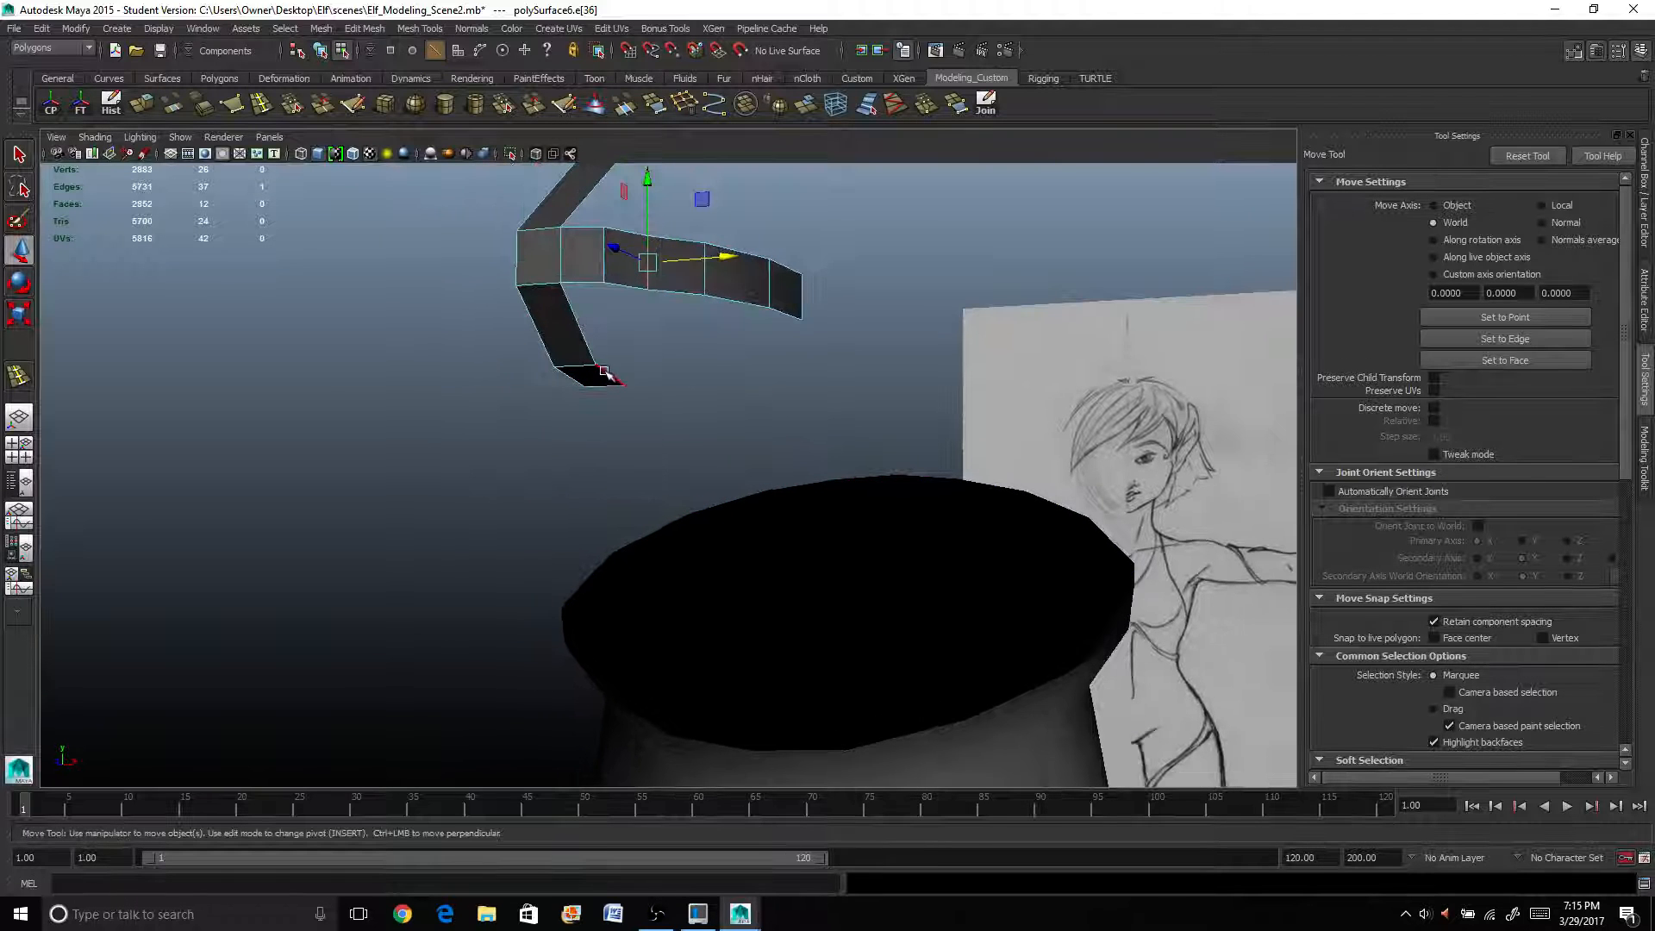
{"action": "mouse_move", "coordinate": [604, 372]}
{"action": "right_mouse_down"}
{"action": "mouse_move", "coordinate": [610, 351]}
{"action": "mouse_move", "coordinate": [608, 386]}
{"action": "right_mouse_up"}
{"action": "key", "text": "ctrl+e"}
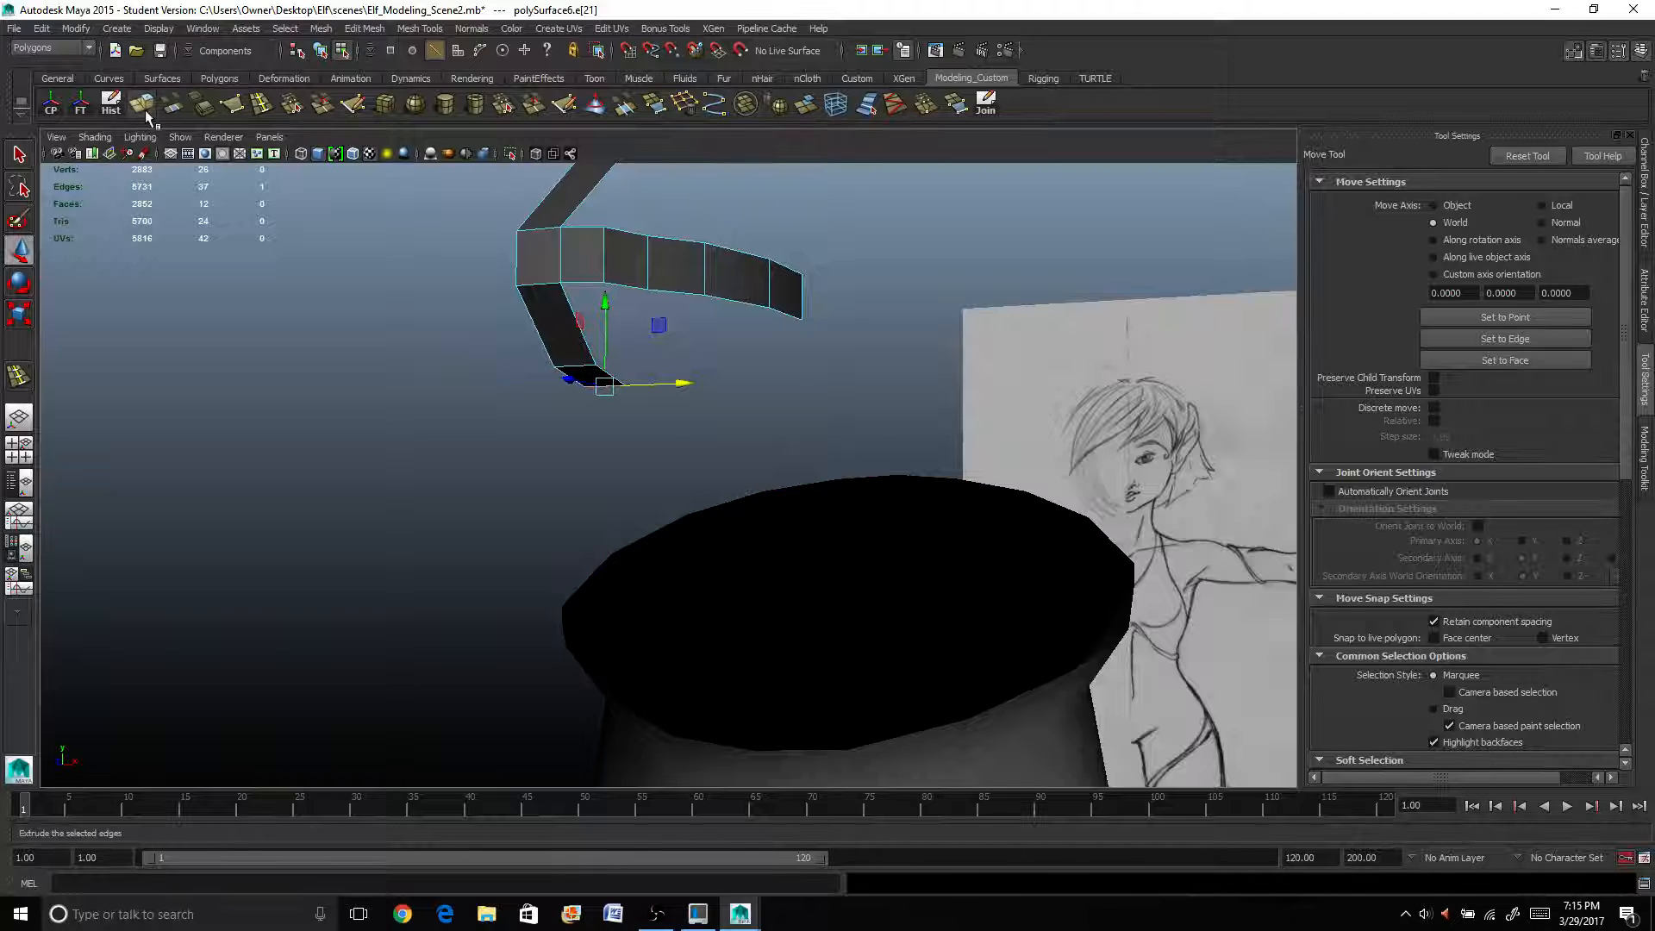
{"action": "left_click_drag", "start_coordinate": [598, 445], "coordinate": [578, 492]}
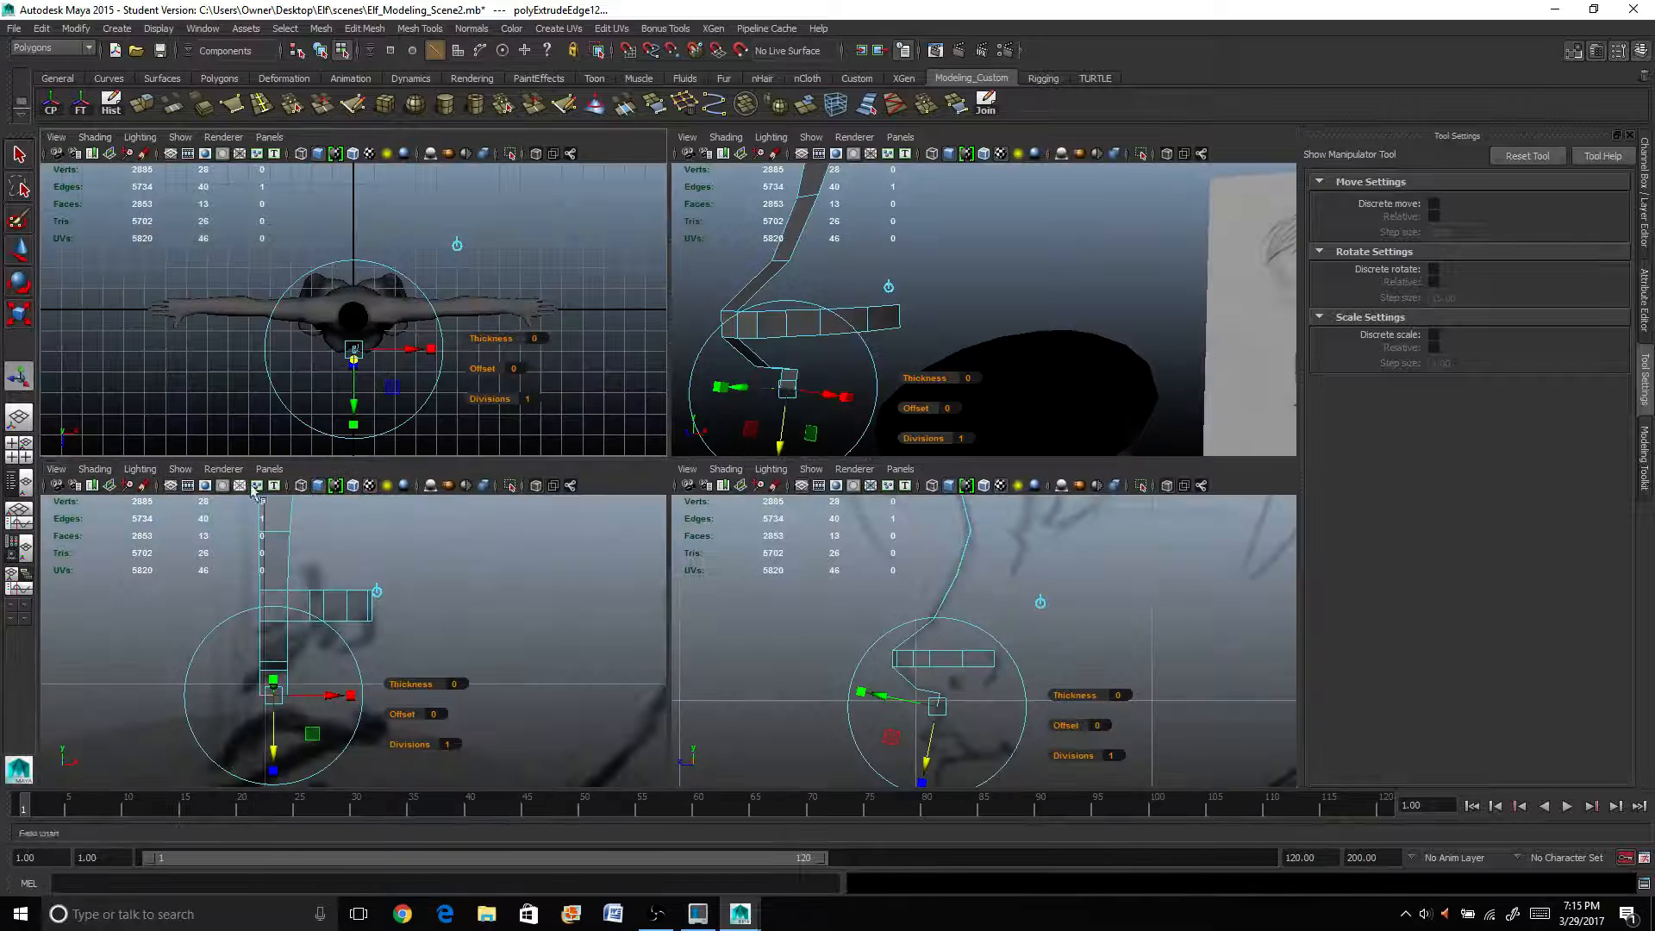
{"action": "left_click", "coordinate": [19, 449]}
{"action": "left_click_drag", "start_coordinate": [780, 653], "coordinate": [823, 726], "text": "alt"}
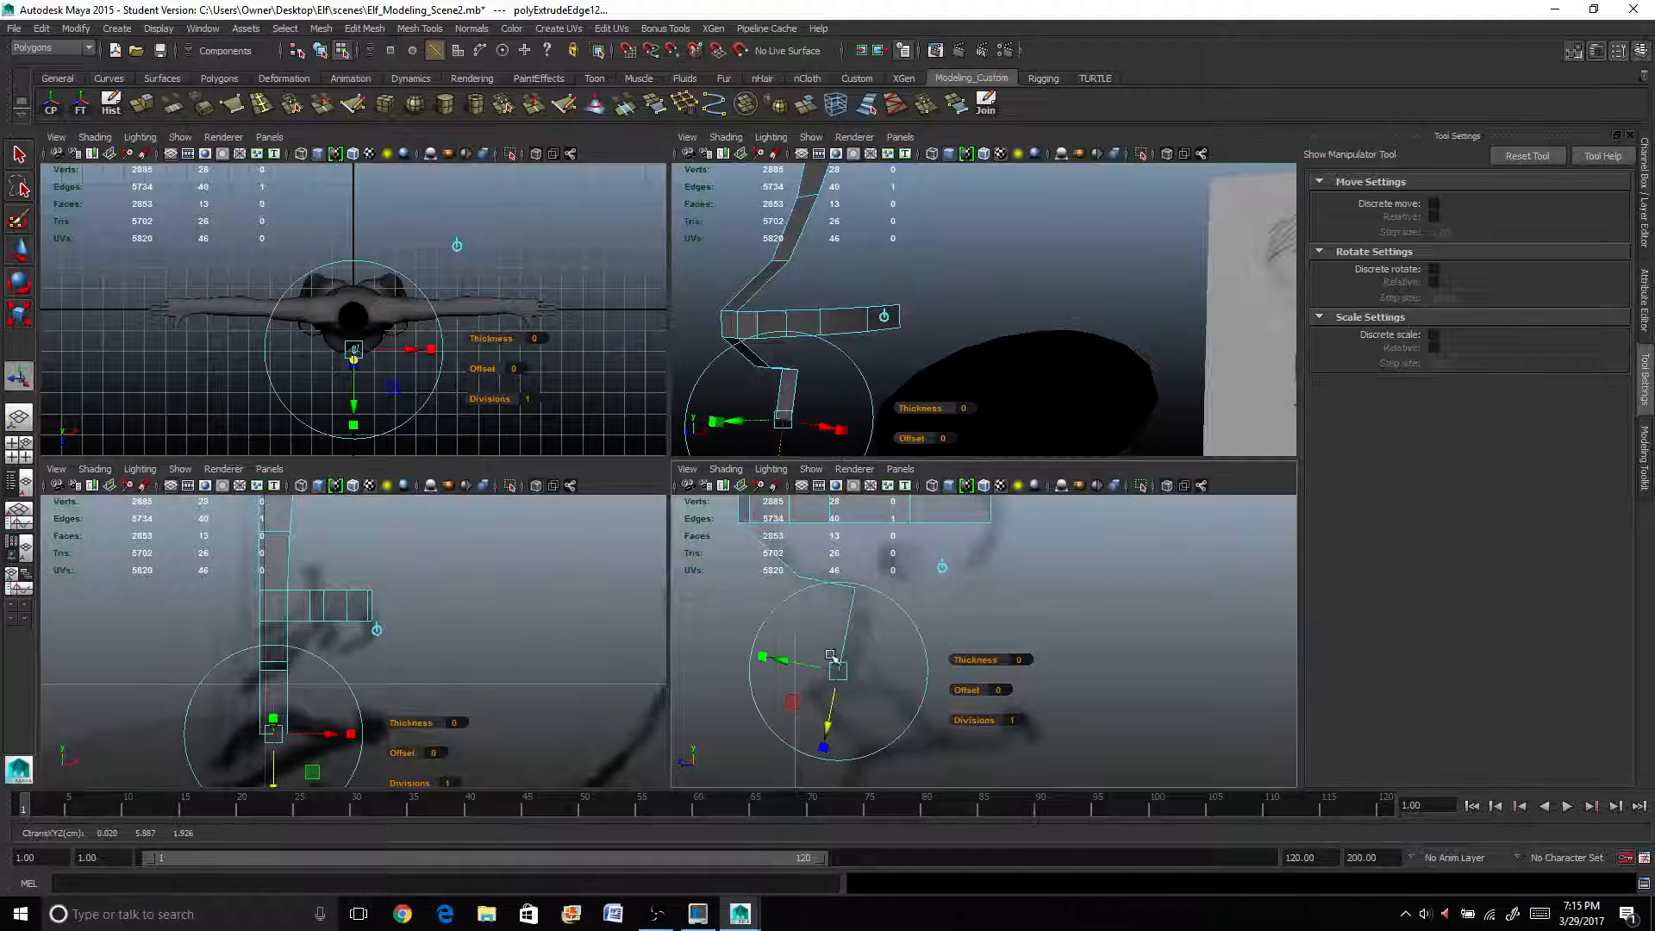
{"action": "left_click", "coordinate": [789, 664]}
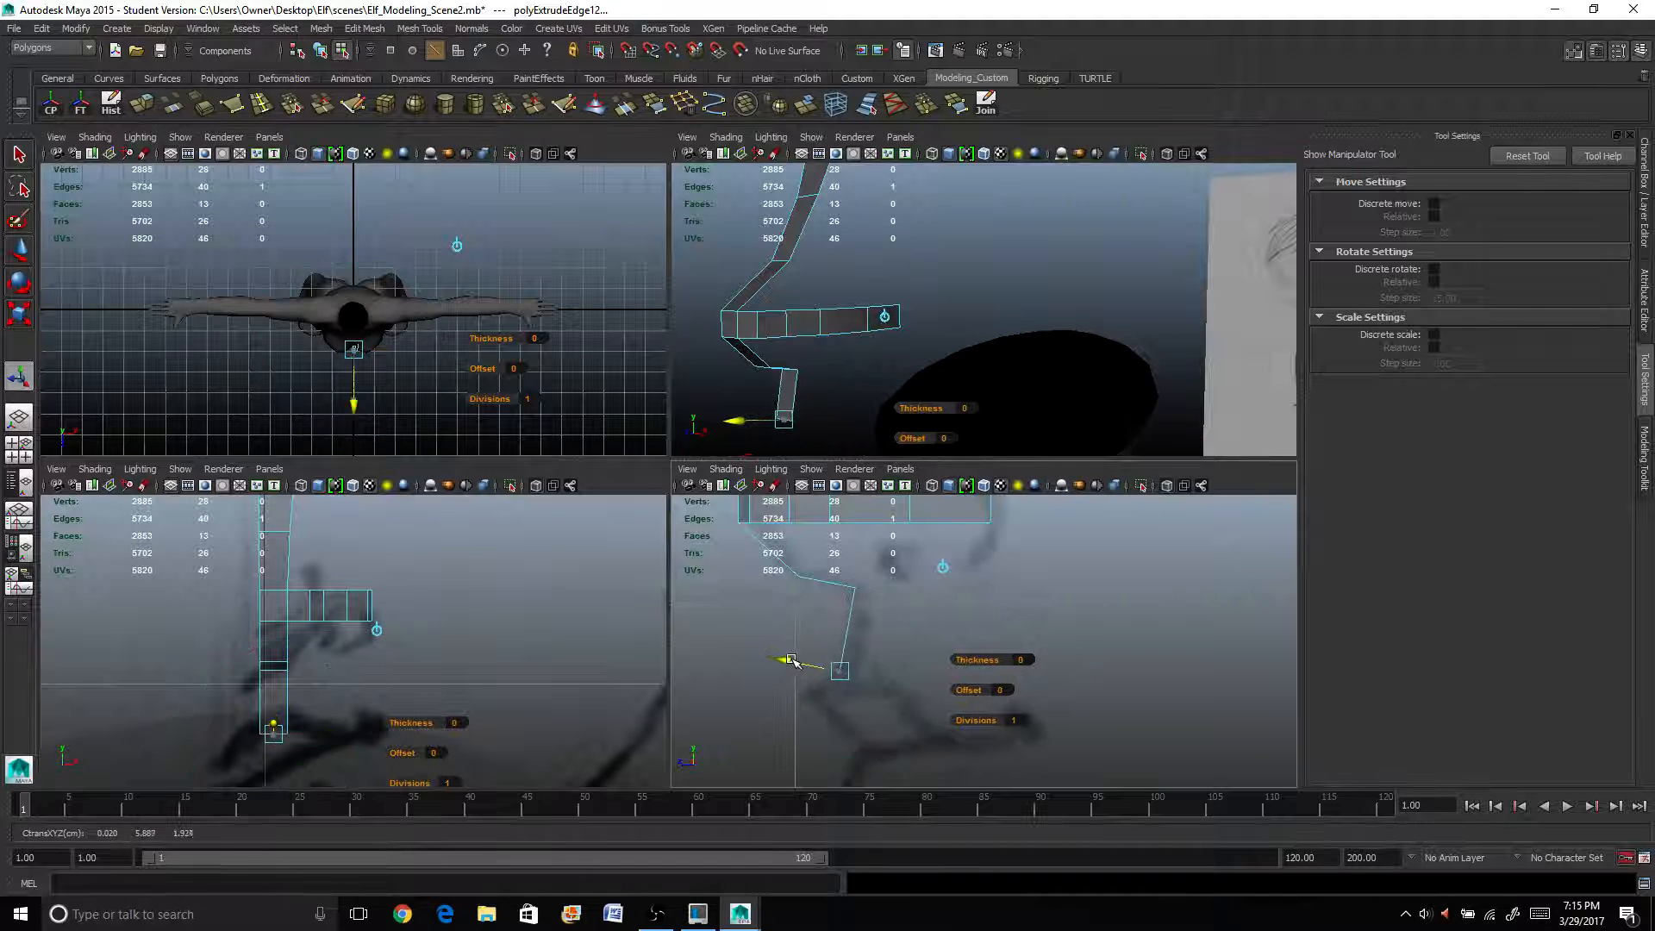
Insert an edge loop across the middle of the new strip below the nose and shift it back in Z to match the side sketch.
{"action": "left_click", "coordinate": [261, 106]}
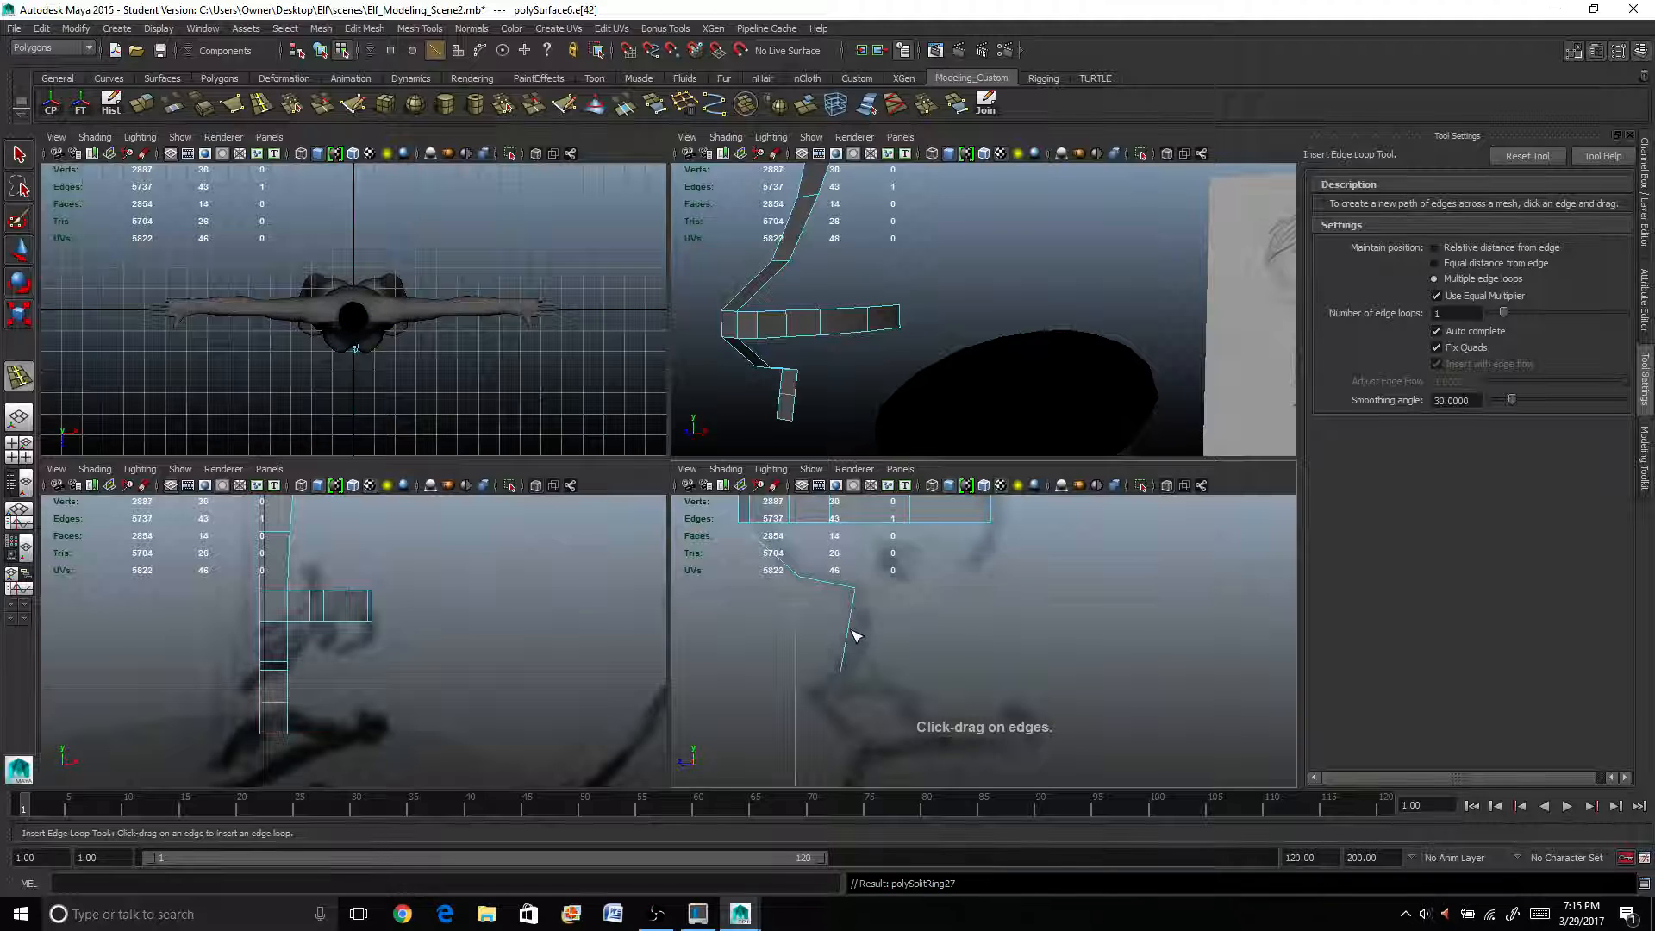
{"action": "key", "text": "w"}
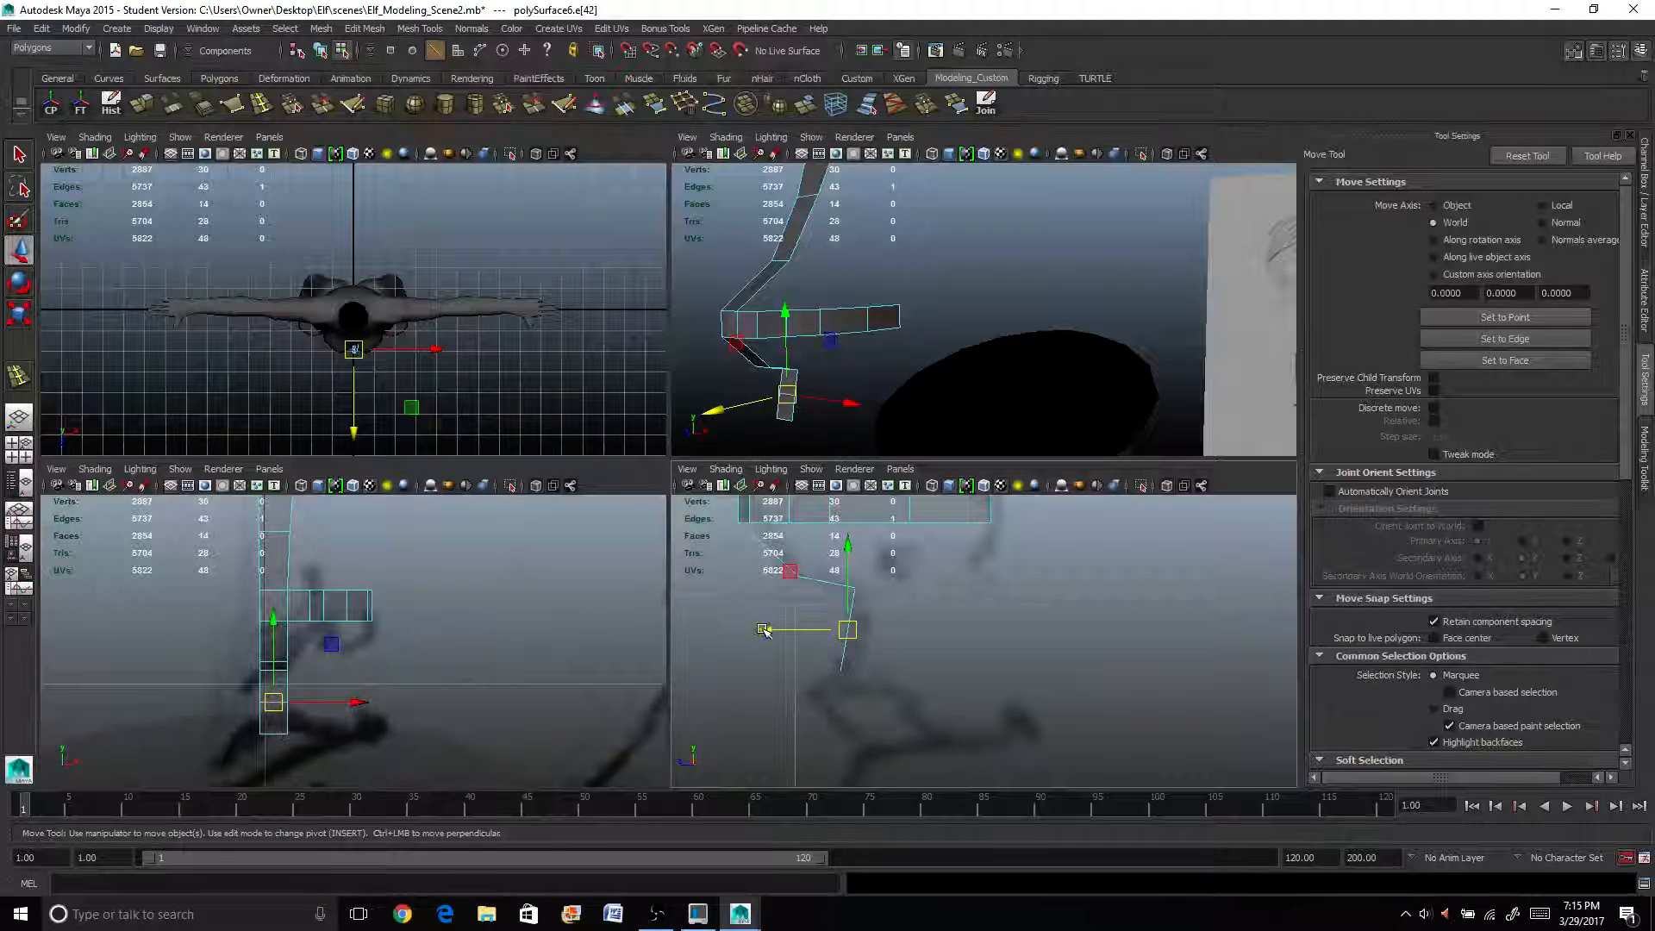
{"action": "left_click_drag", "start_coordinate": [763, 630], "coordinate": [776, 631]}
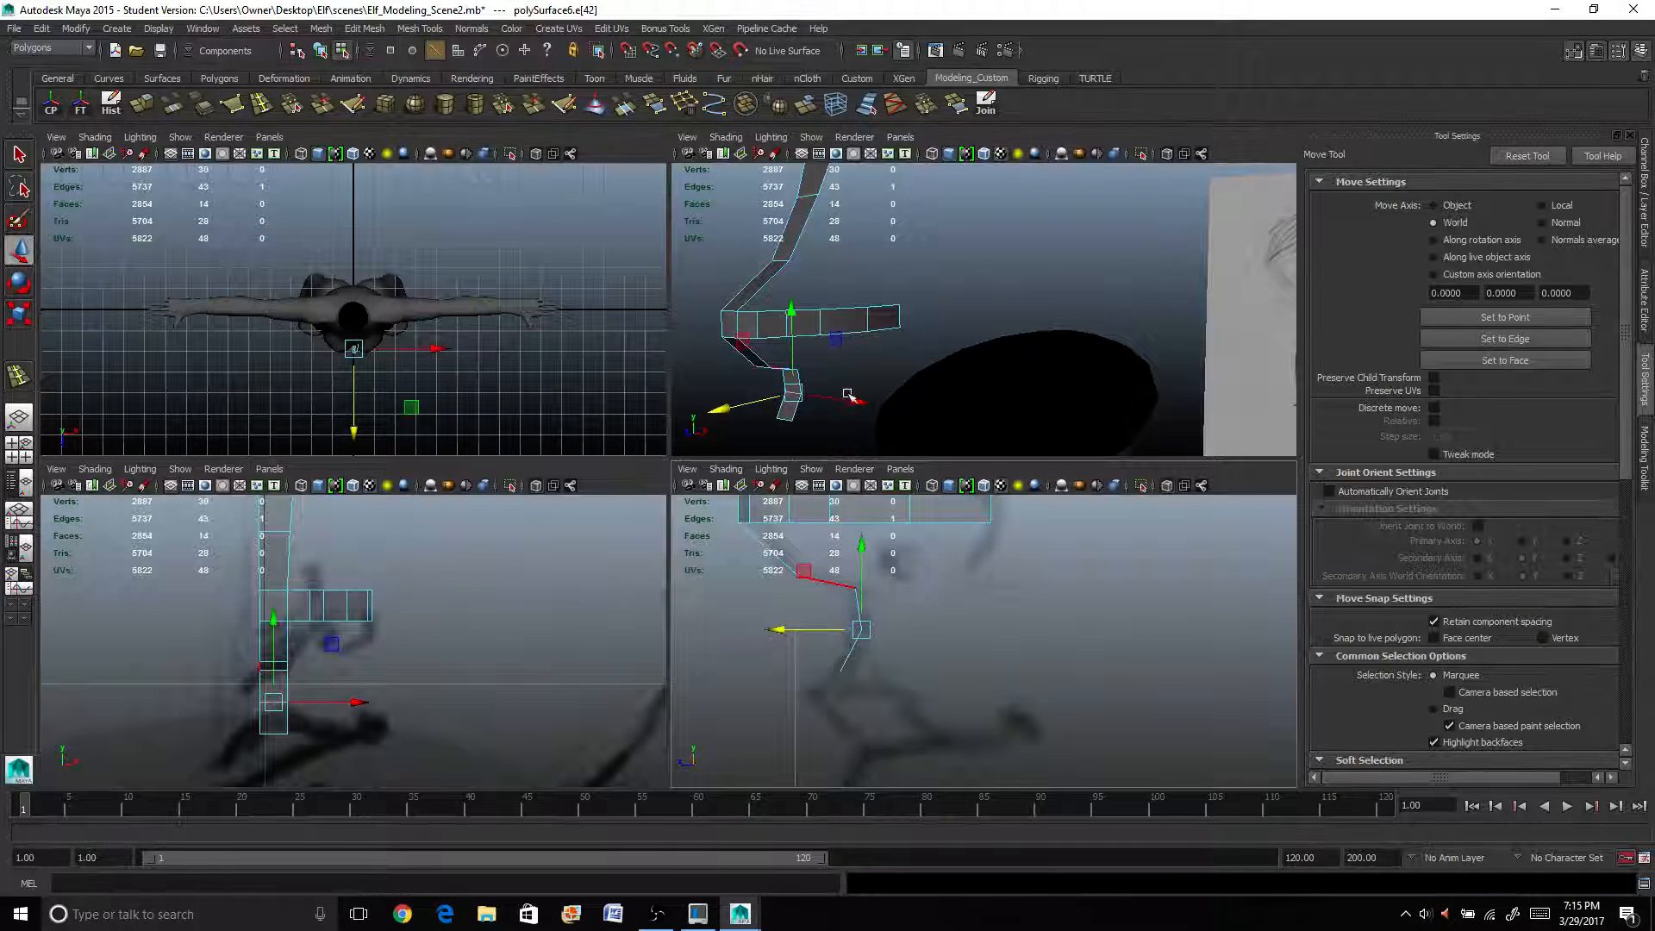
Try to bridge the nostril's outer end edge to the side edge under the nose, and undo the bridge.
{"action": "key", "text": "space"}
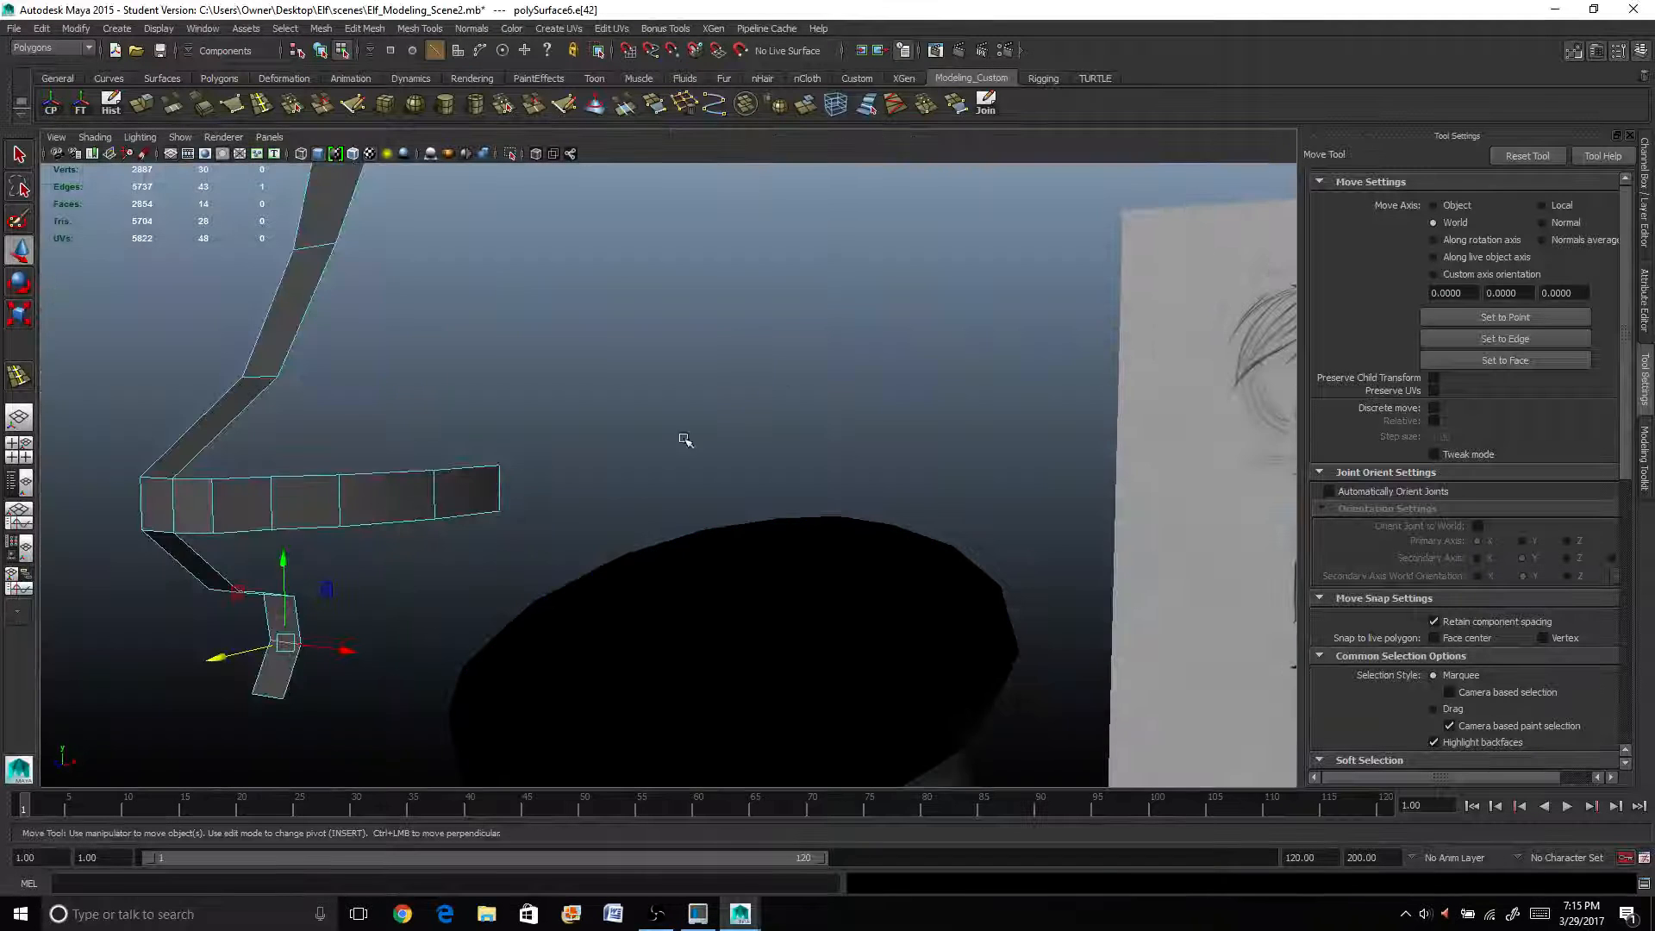
{"action": "mouse_move", "coordinate": [685, 440]}
{"action": "left_mouse_down", "text": "alt"}
{"action": "mouse_move", "coordinate": [617, 497]}
{"action": "mouse_move", "coordinate": [786, 335]}
{"action": "left_mouse_up", "text": "alt"}
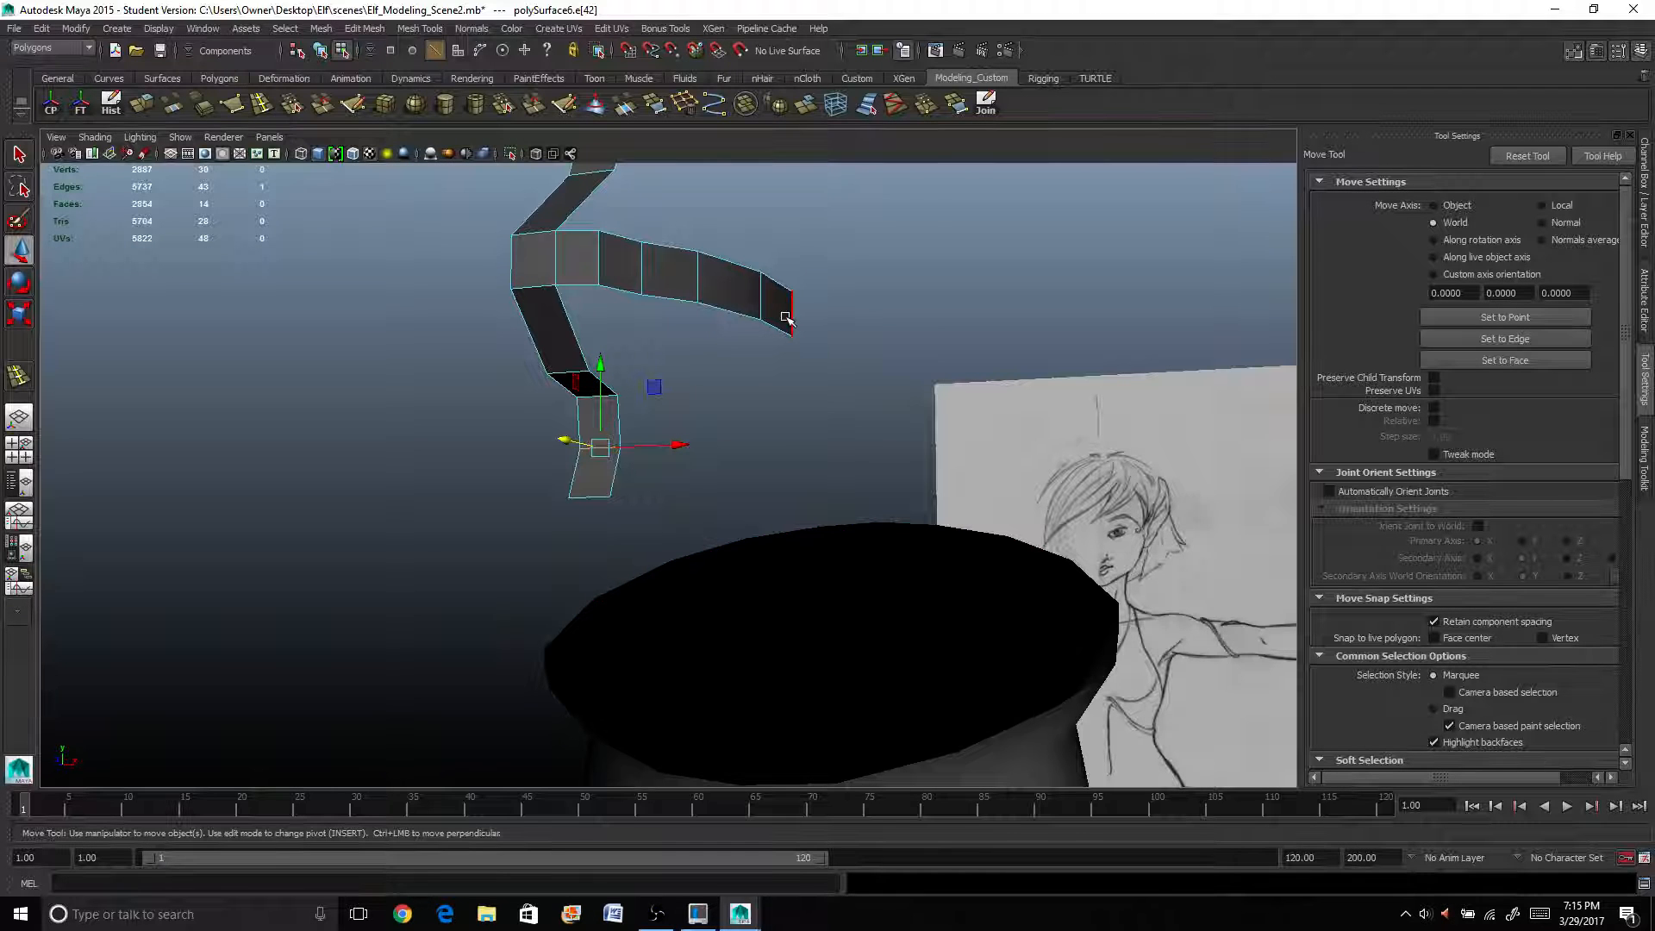
{"action": "left_click_drag", "start_coordinate": [783, 325], "coordinate": [770, 336], "text": "alt"}
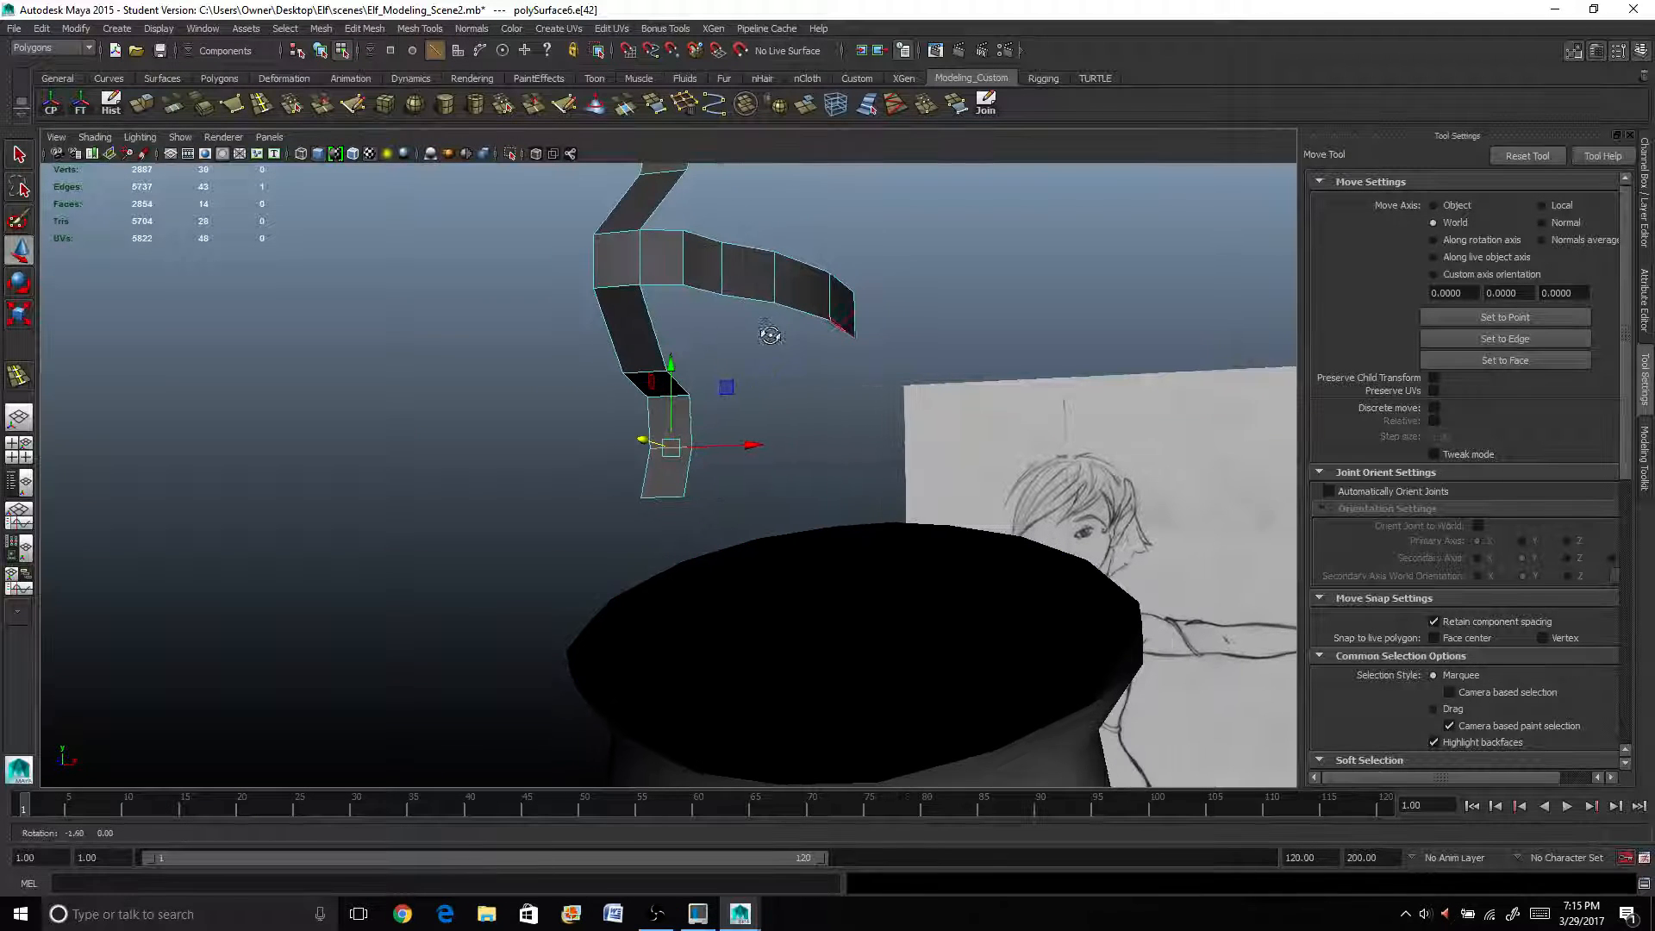
{"action": "right_click_drag", "start_coordinate": [845, 325], "coordinate": [848, 306]}
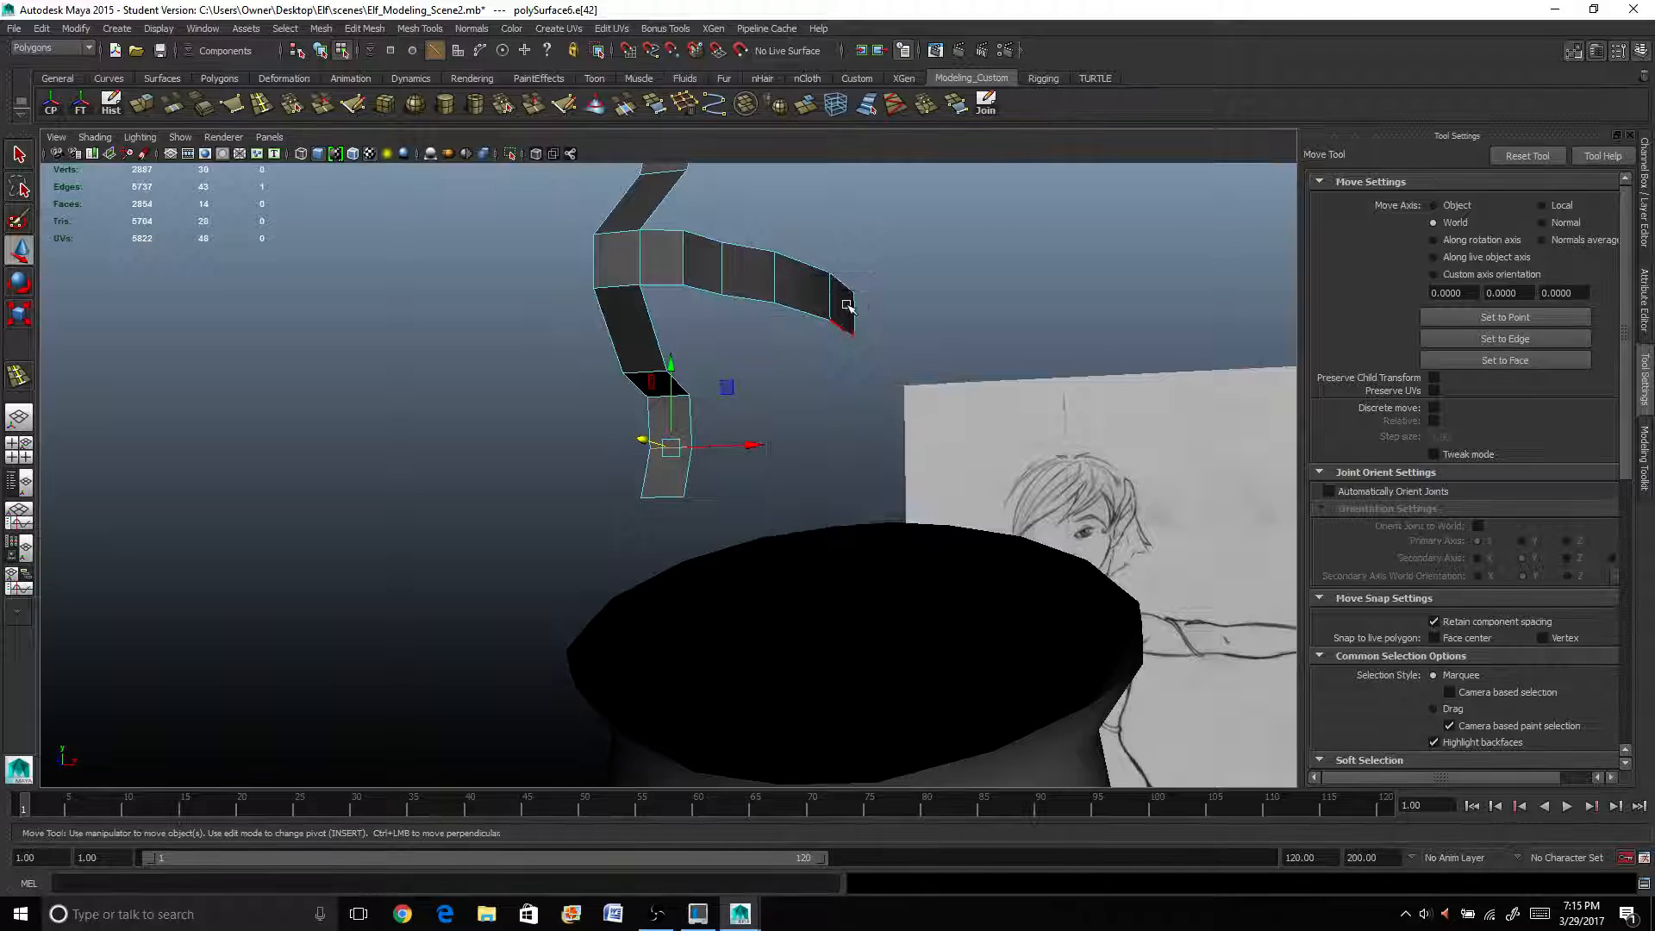
{"action": "left_click", "coordinate": [853, 316]}
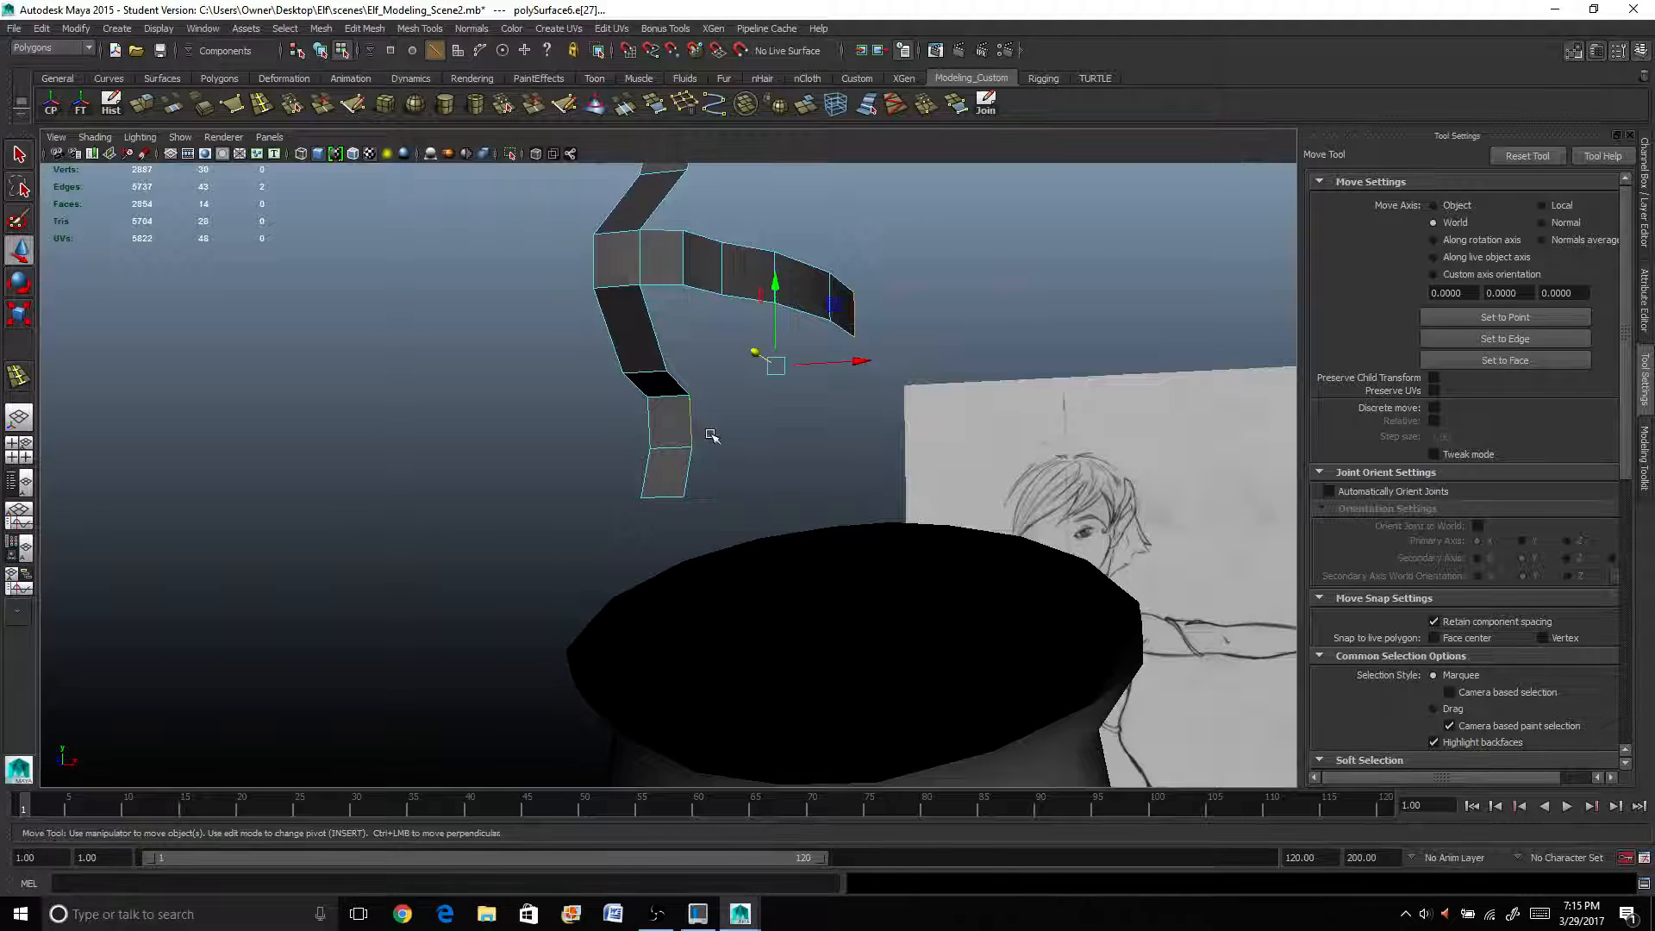
{"action": "left_click_drag", "start_coordinate": [710, 436], "coordinate": [692, 434], "text": "alt"}
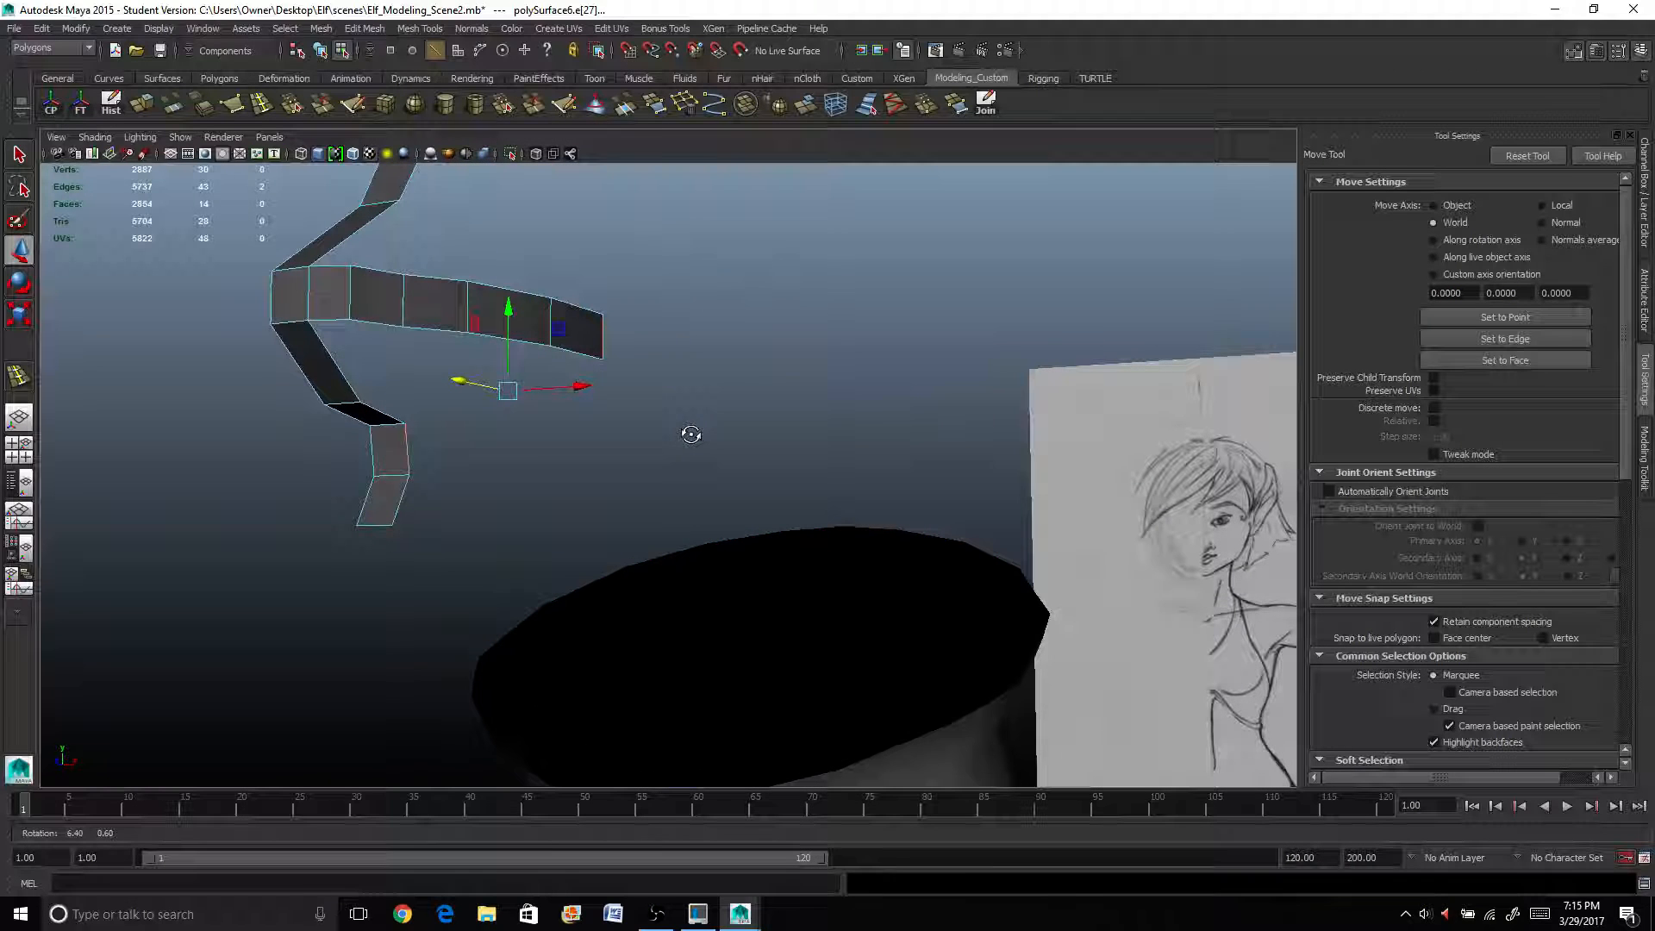
{"action": "left_click", "coordinate": [629, 433]}
{"action": "left_click", "coordinate": [495, 424]}
{"action": "mouse_move", "coordinate": [496, 424]}
{"action": "left_mouse_down", "text": "alt"}
{"action": "mouse_move", "coordinate": [473, 426]}
{"action": "mouse_move", "coordinate": [480, 396]}
{"action": "left_mouse_up", "text": "alt"}
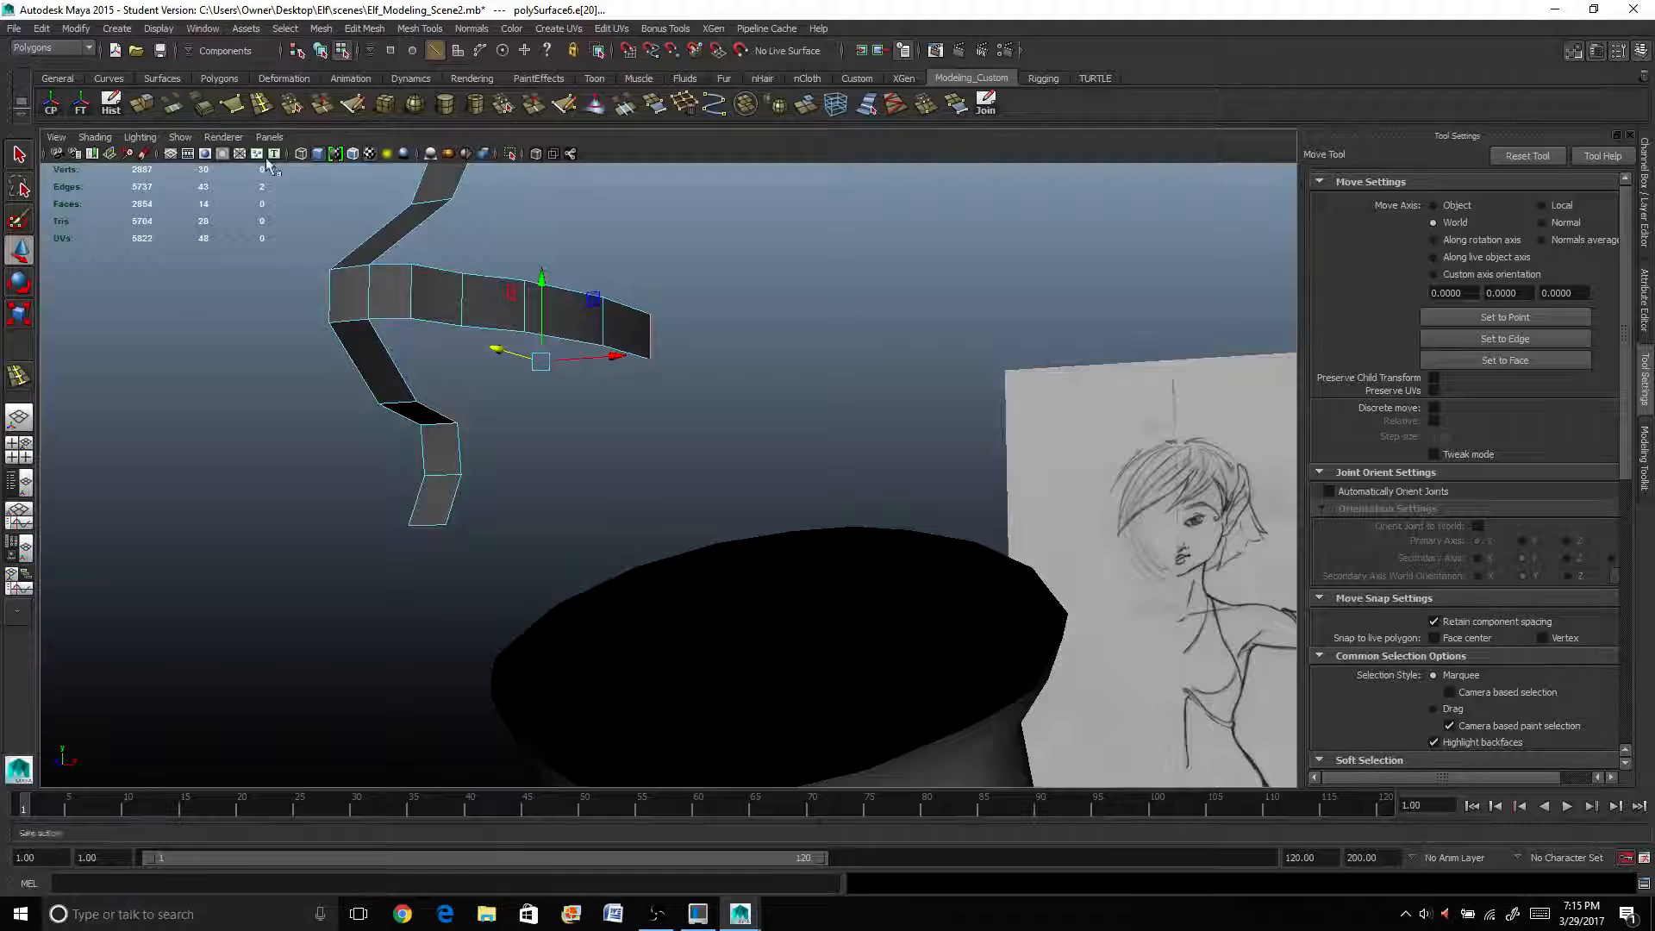
{"action": "left_click", "coordinate": [172, 110]}
{"action": "key", "text": "ctrl+z"}
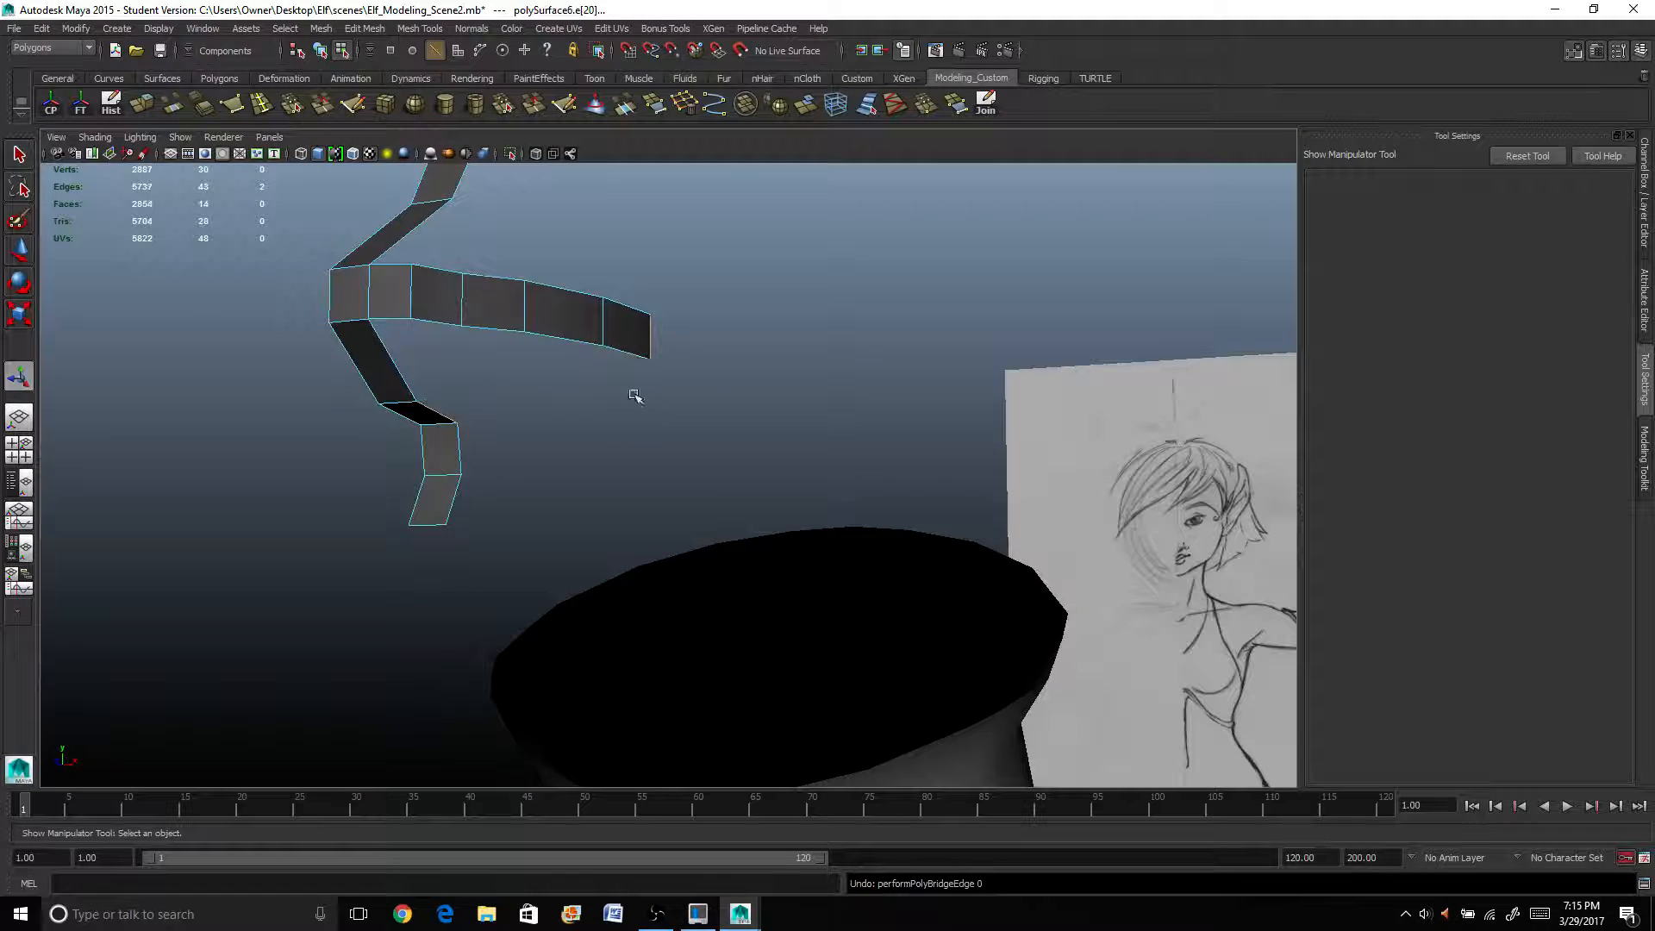
Bridge the bottom edge of the outermost nostril face to the side edge of the face under the nose.
{"action": "left_click_drag", "start_coordinate": [653, 354], "coordinate": [639, 373], "text": "alt"}
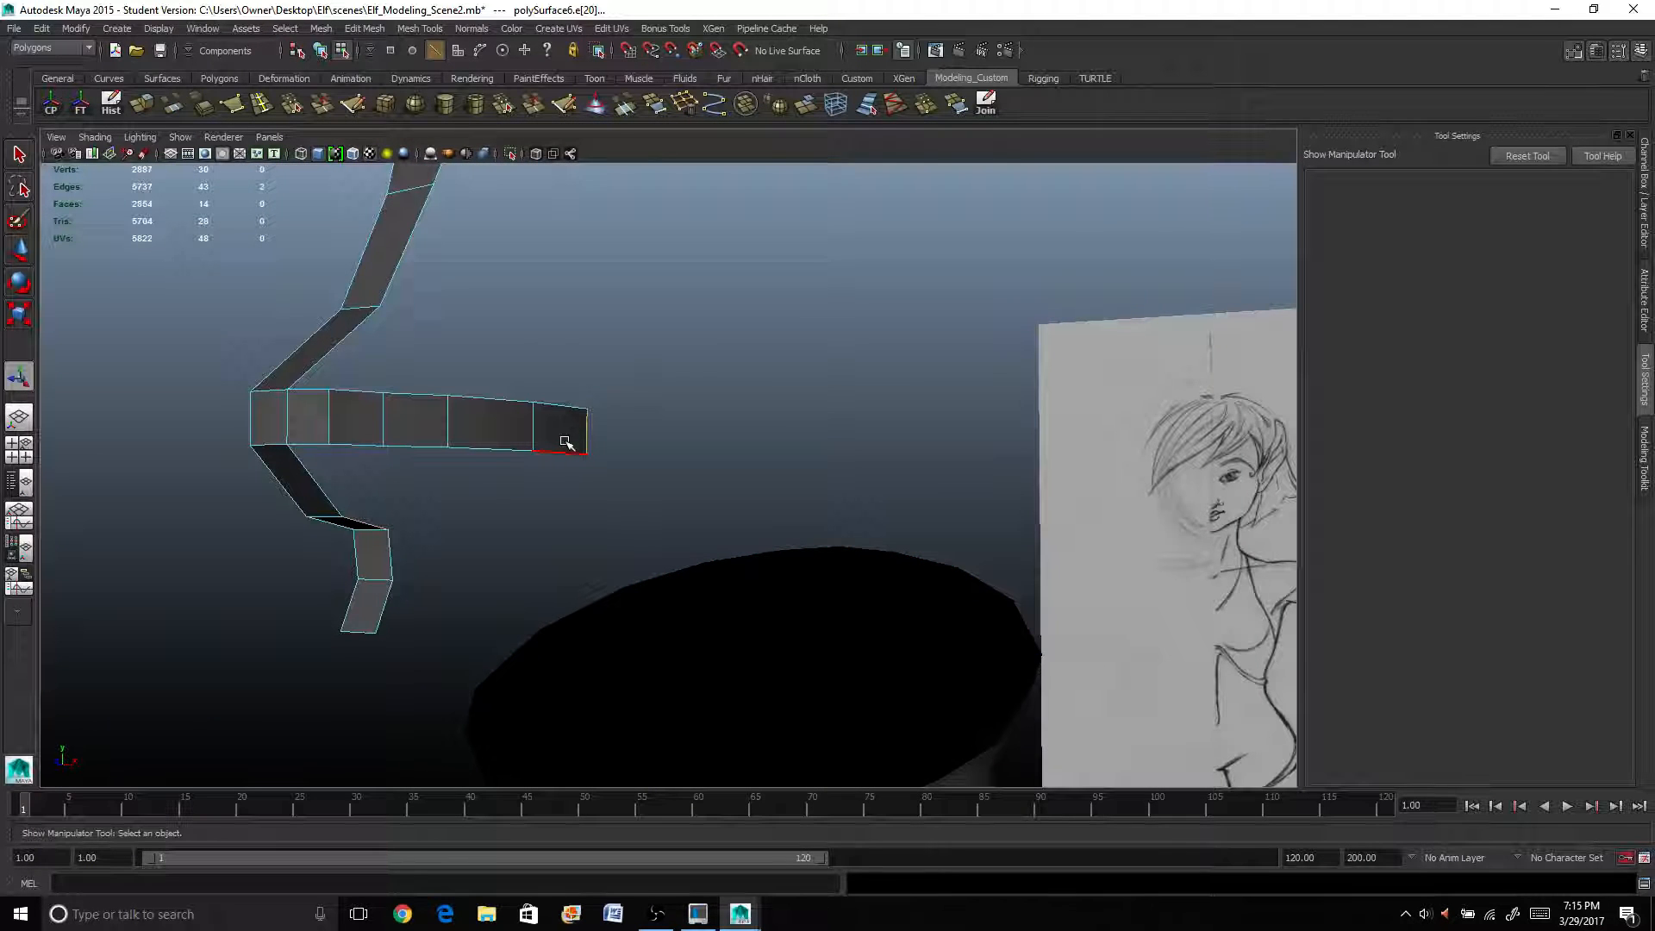
{"action": "left_click_drag", "start_coordinate": [523, 319], "coordinate": [552, 319], "text": "alt"}
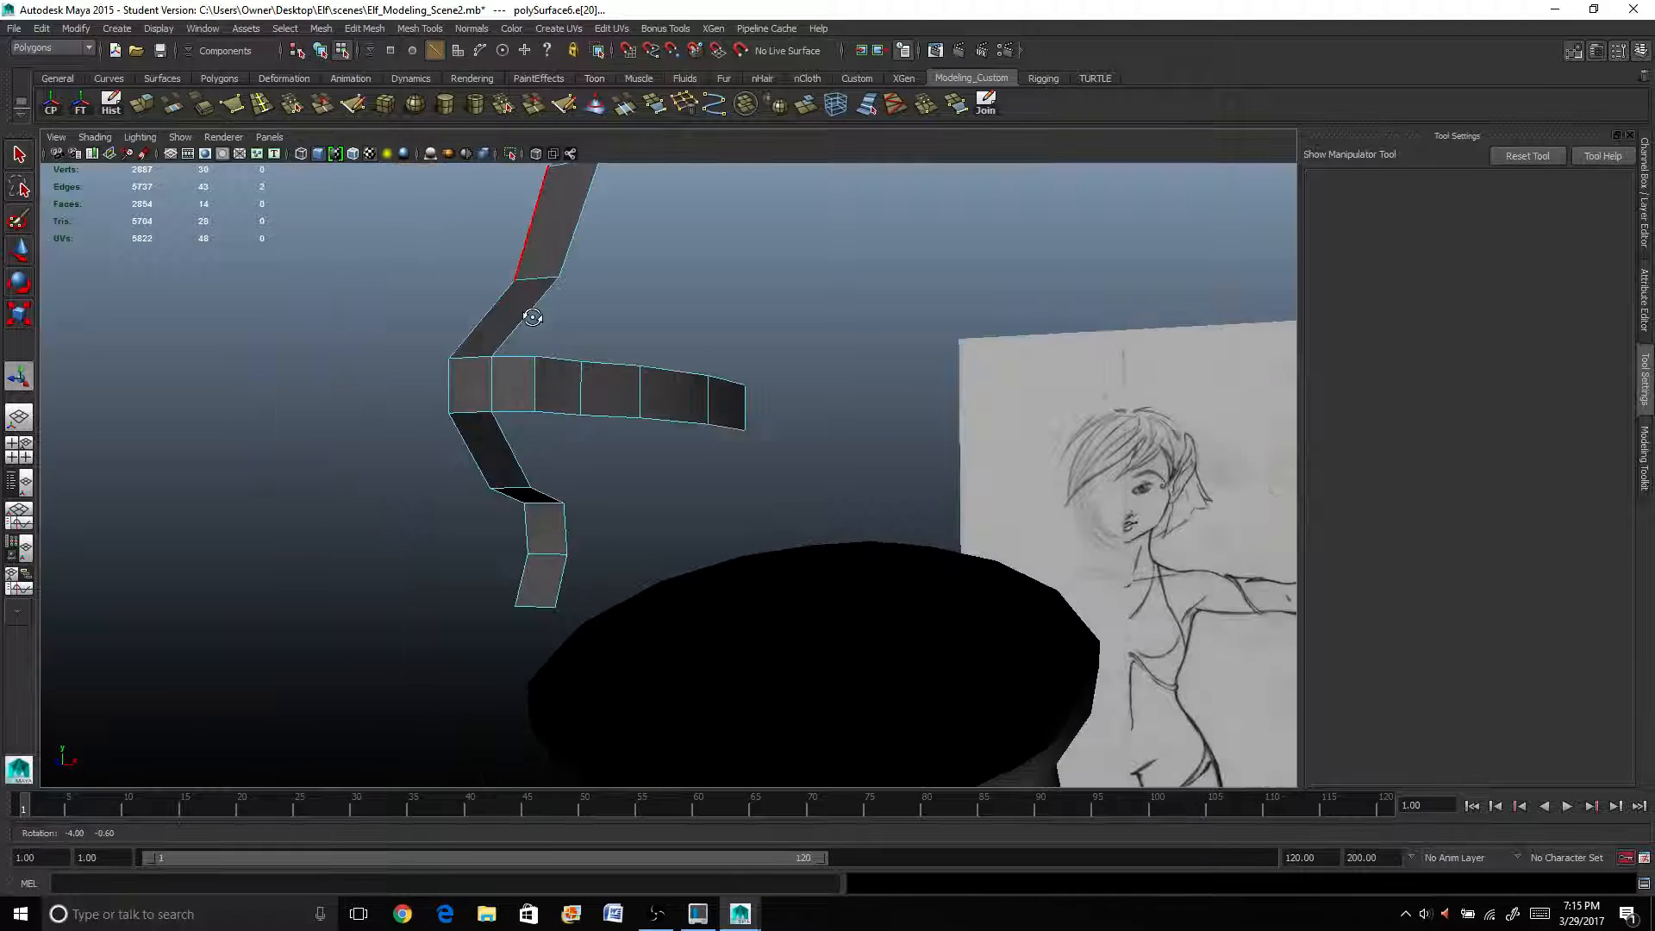
{"action": "left_click", "coordinate": [184, 108]}
{"action": "left_click_drag", "start_coordinate": [897, 413], "coordinate": [882, 406], "text": "alt"}
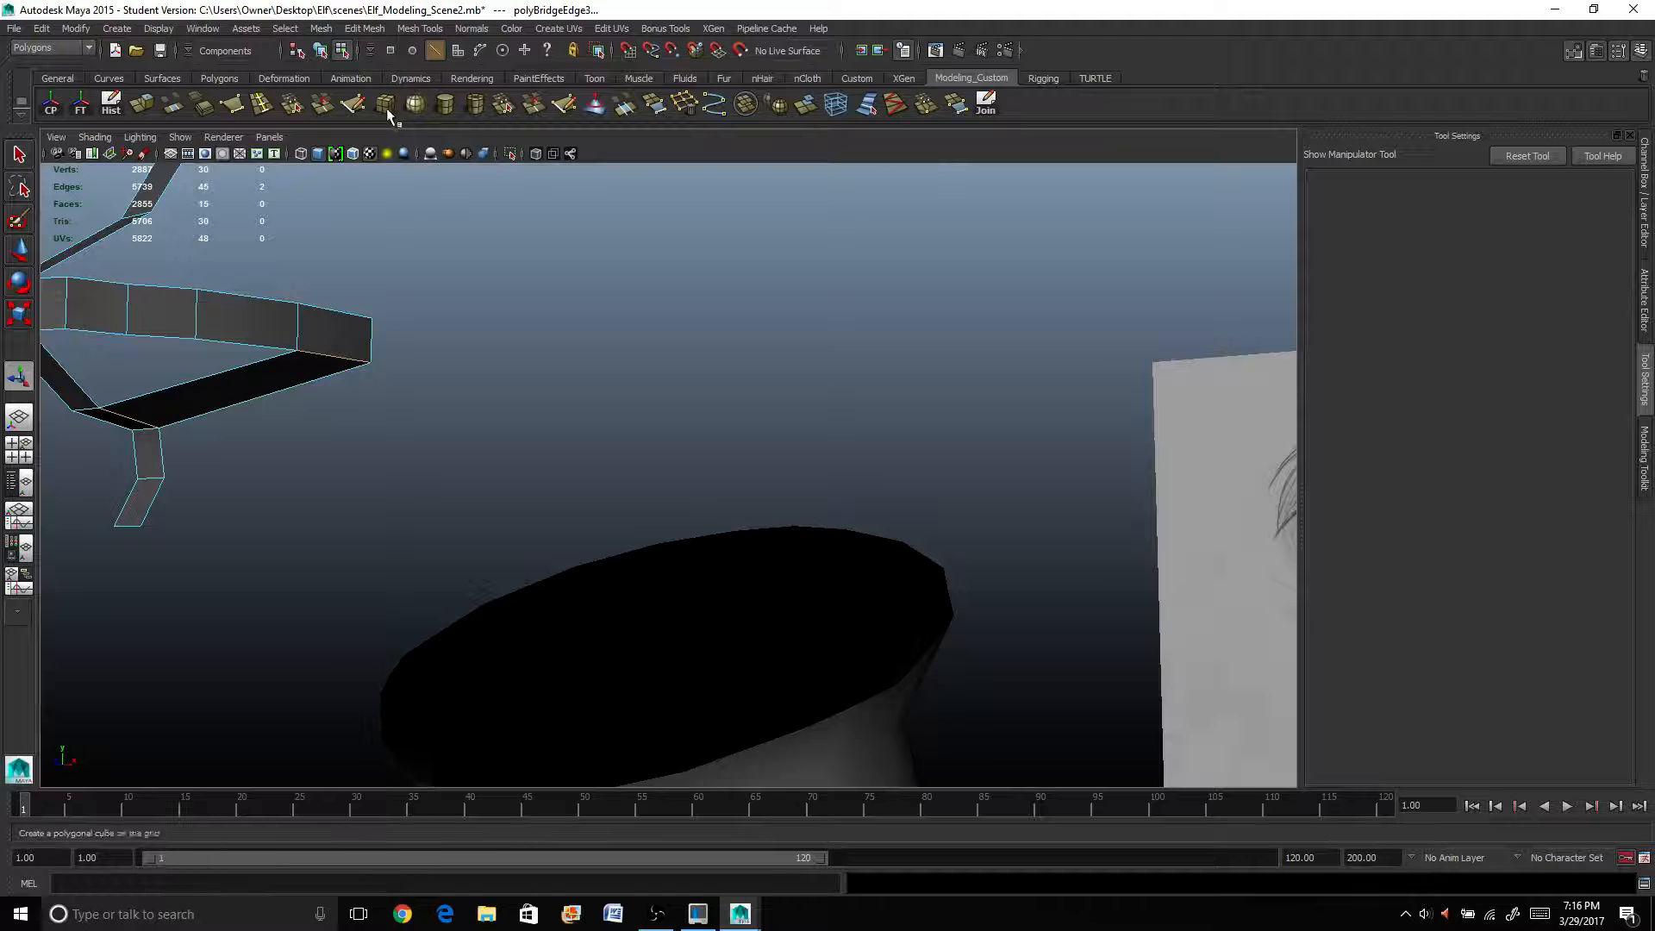
Insert two evenly spaced edge loops across the bridged face on the nostril's underside.
{"action": "left_click", "coordinate": [263, 107]}
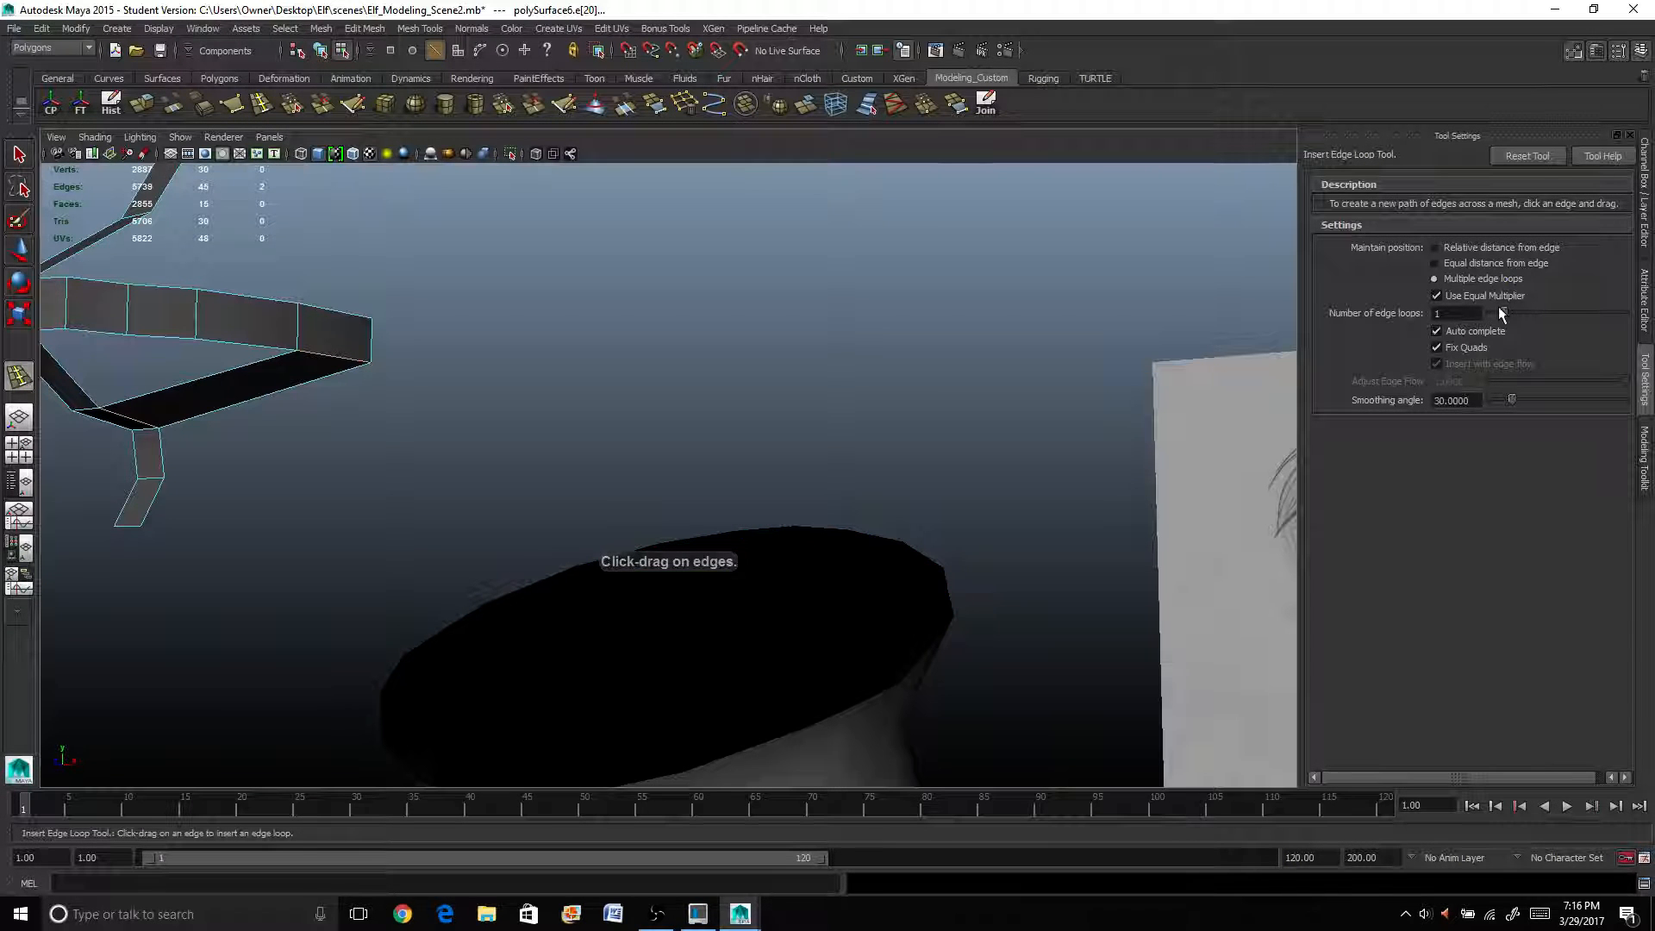
{"action": "key", "text": "f"}
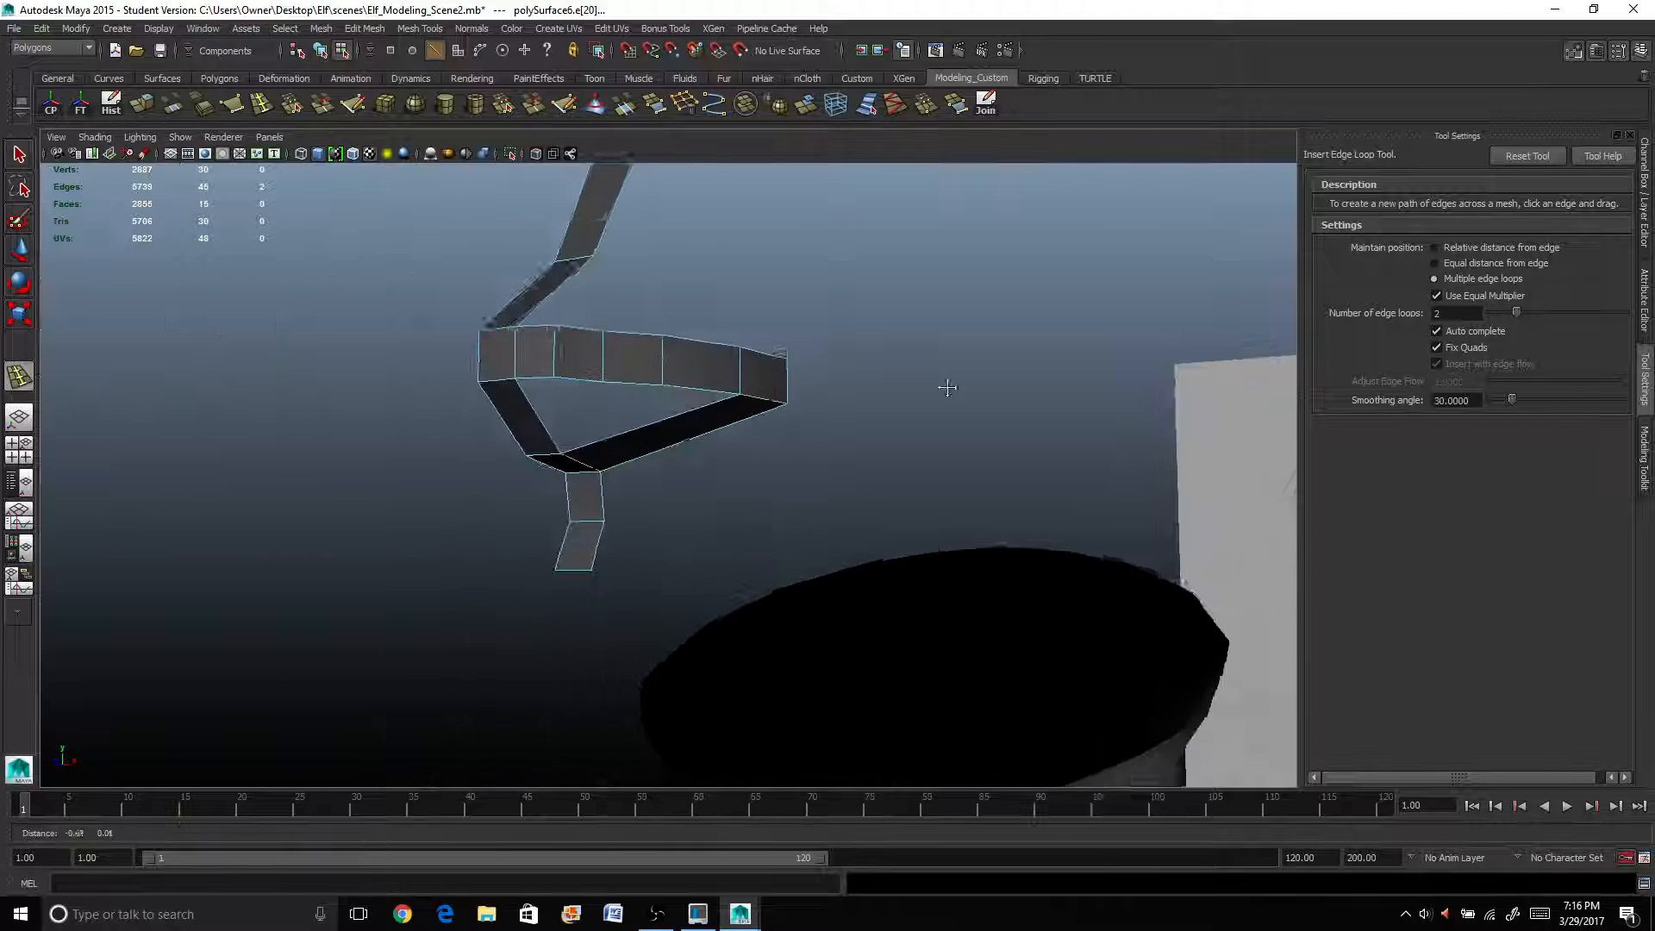
{"action": "left_click", "coordinate": [738, 430]}
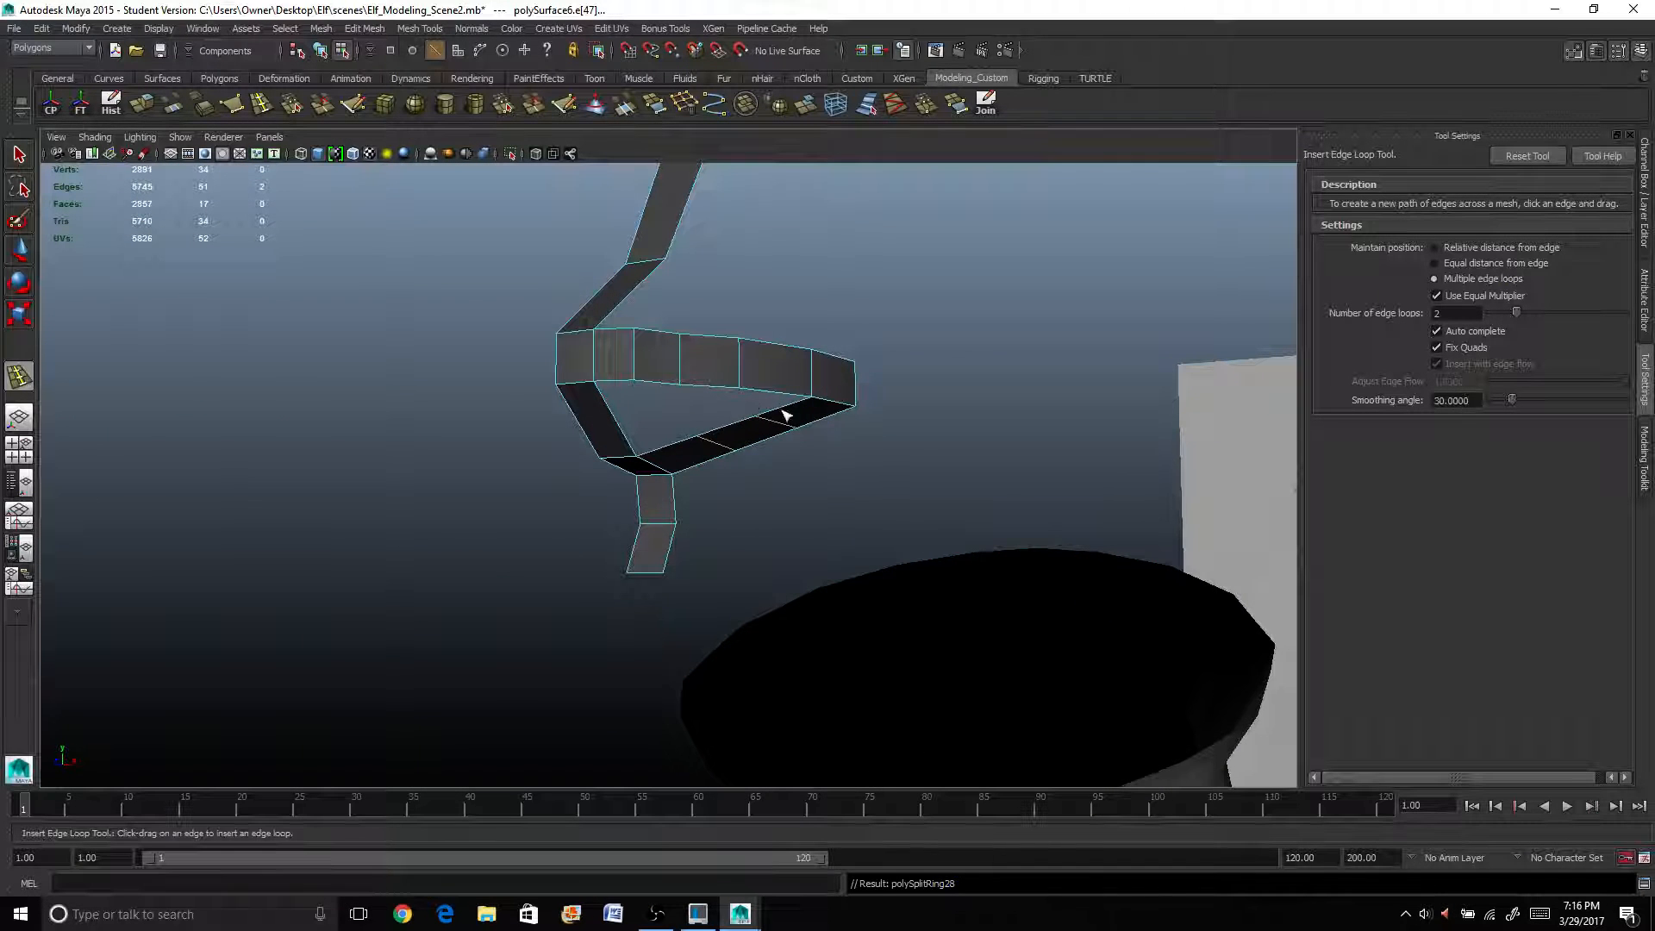
{"action": "left_click_drag", "start_coordinate": [786, 415], "coordinate": [795, 414], "text": "alt"}
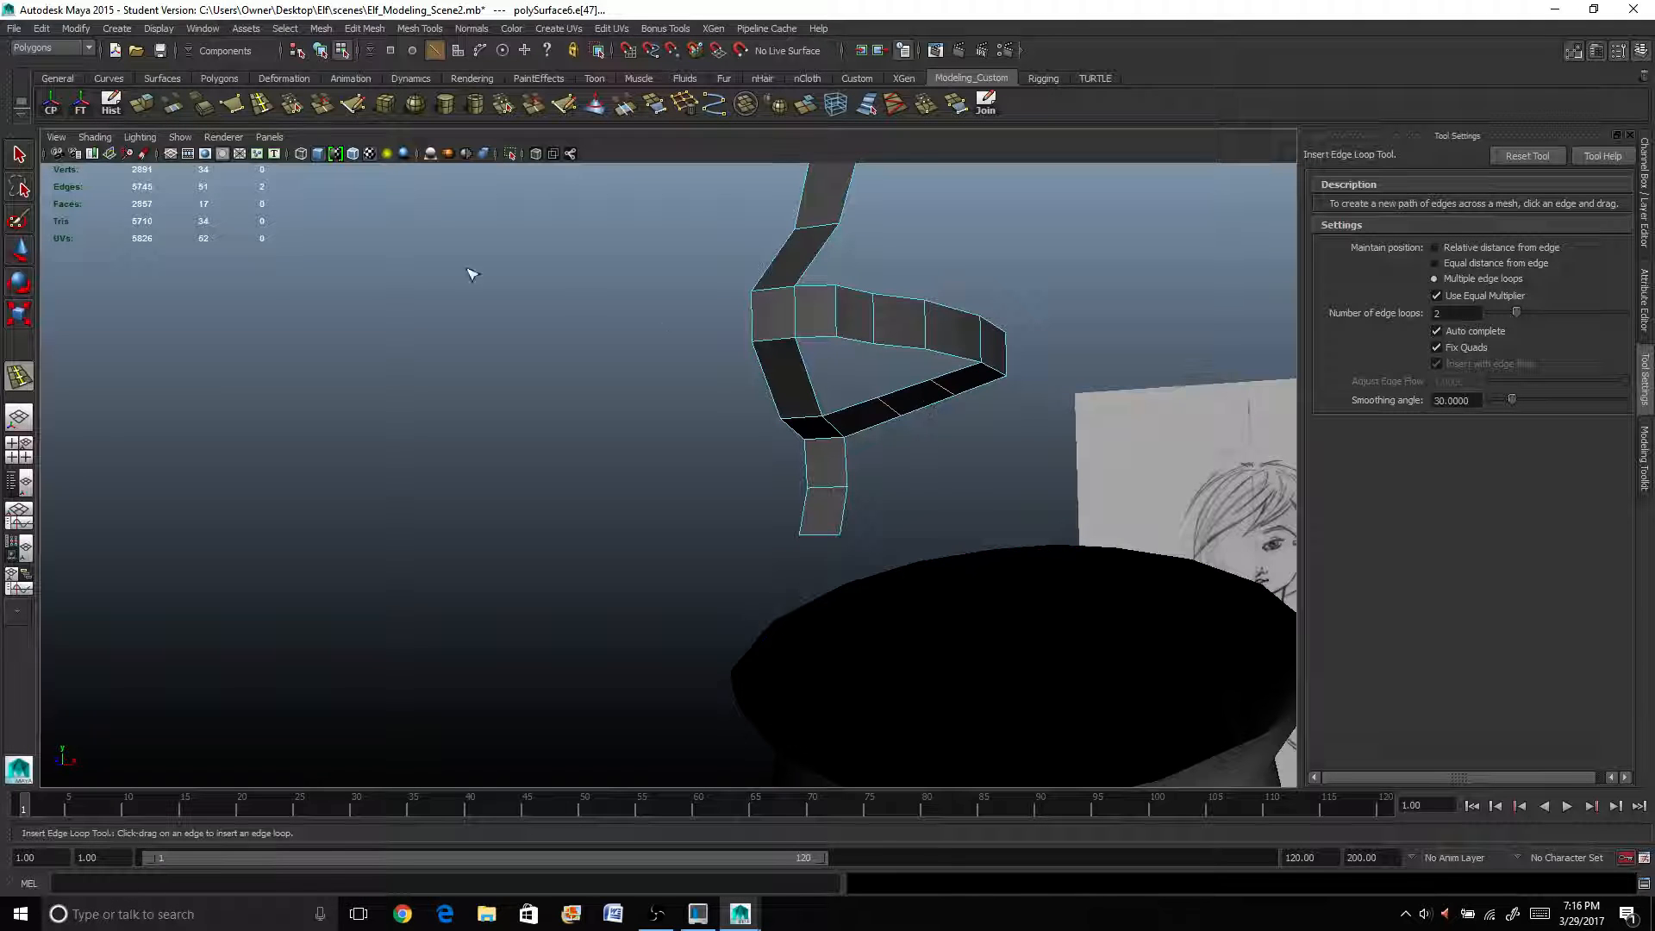
Lower the outer edge of the underside's middle segment and shift its inner edge in Z to curve the nostril's underside.
{"action": "key", "text": "q"}
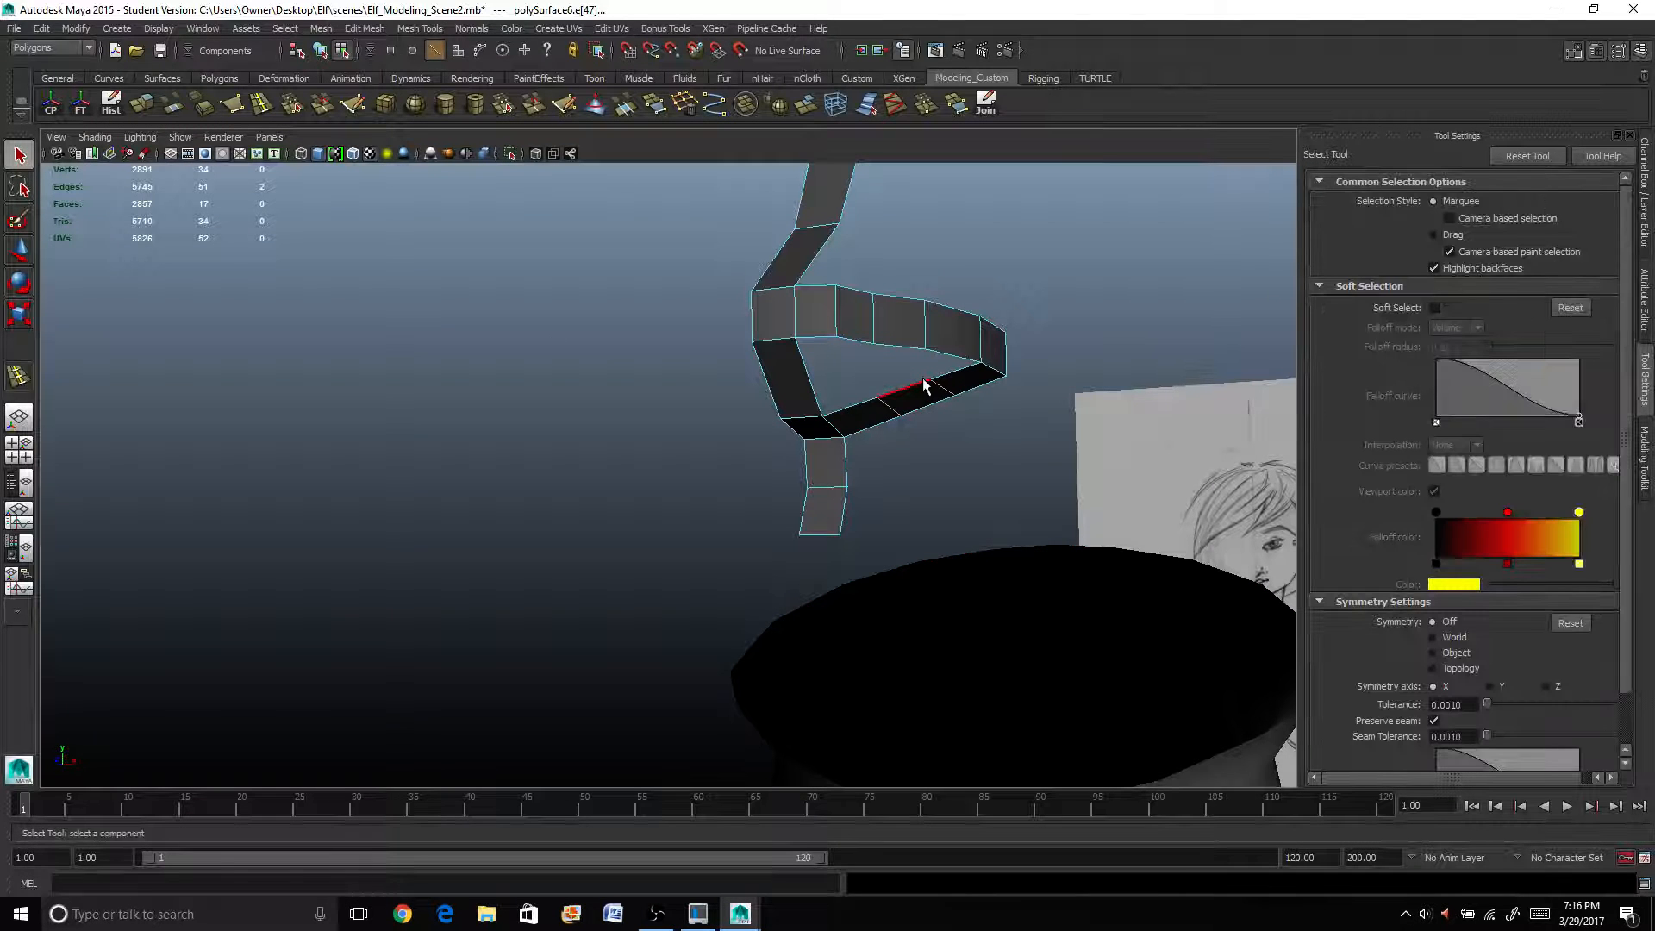
{"action": "right_click", "coordinate": [924, 385]}
{"action": "left_click", "coordinate": [884, 420]}
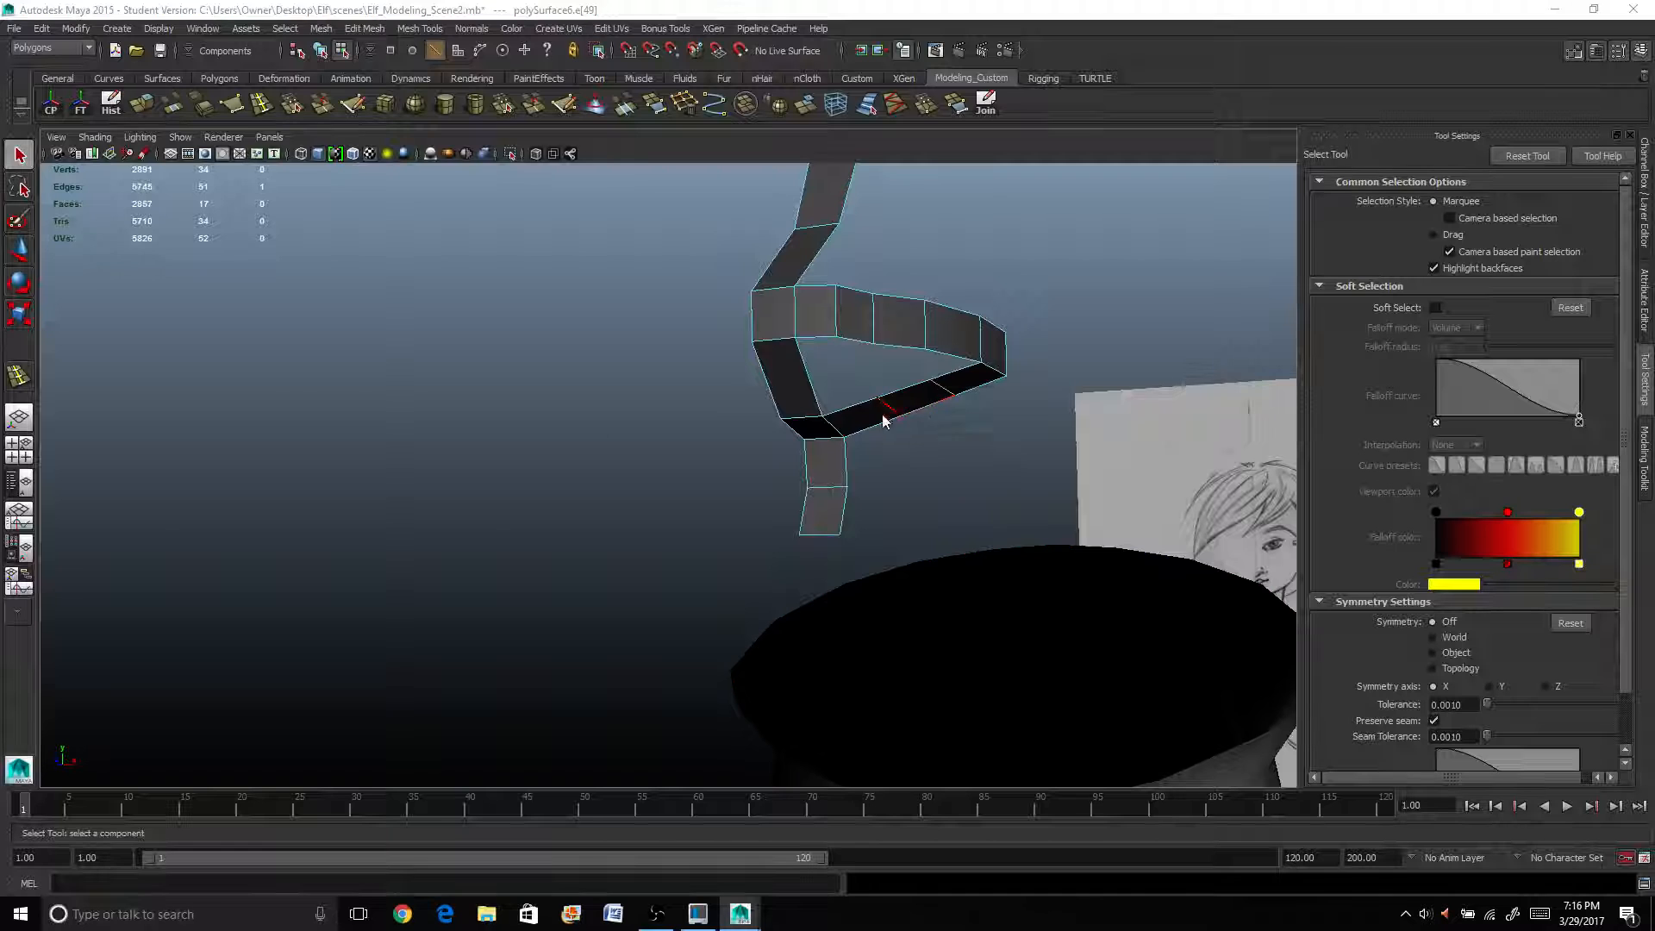
{"action": "key", "text": "space"}
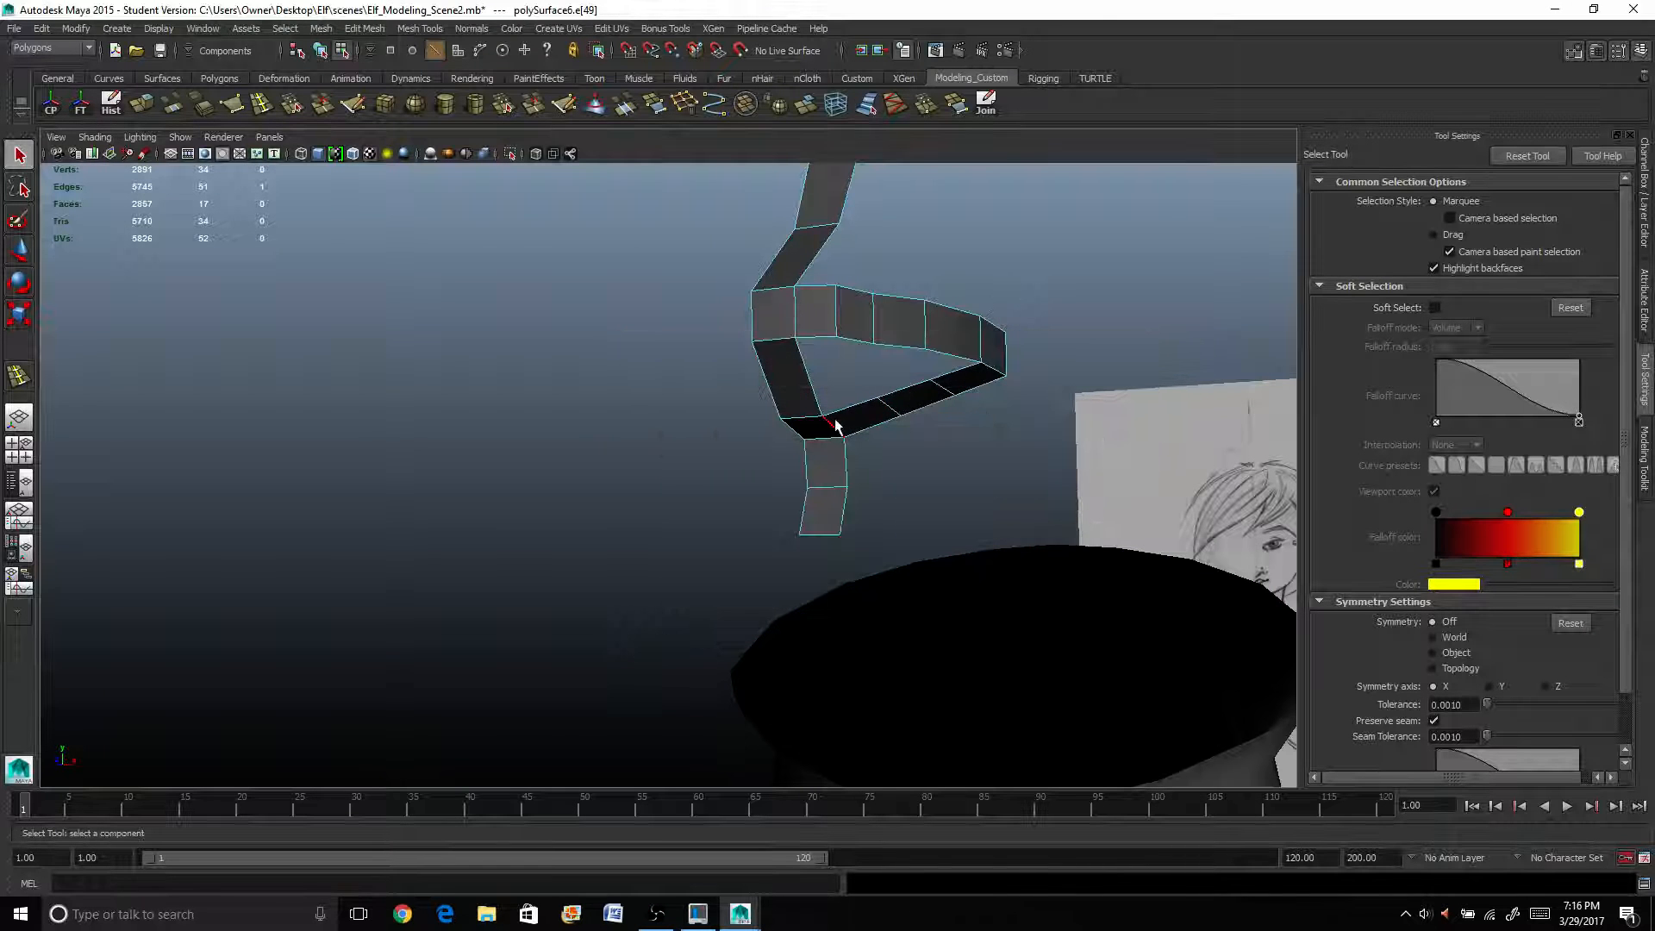
{"action": "left_click_drag", "start_coordinate": [835, 425], "coordinate": [672, 396], "text": "alt"}
{"action": "key", "text": "w"}
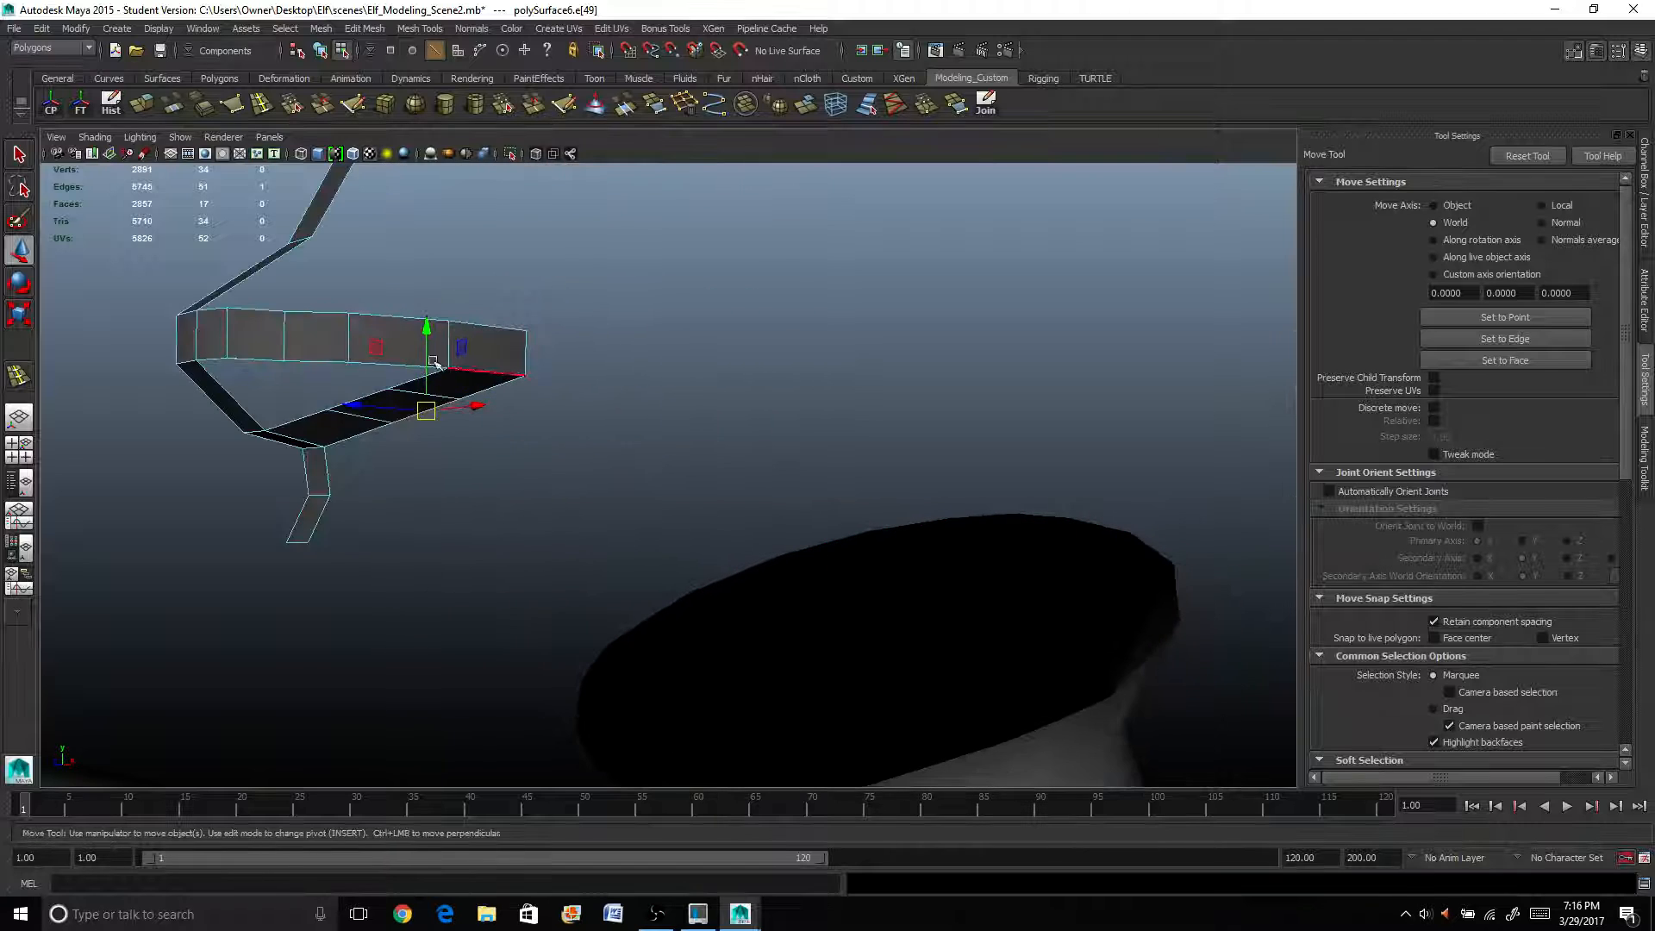
{"action": "left_click_drag", "start_coordinate": [432, 332], "coordinate": [432, 349]}
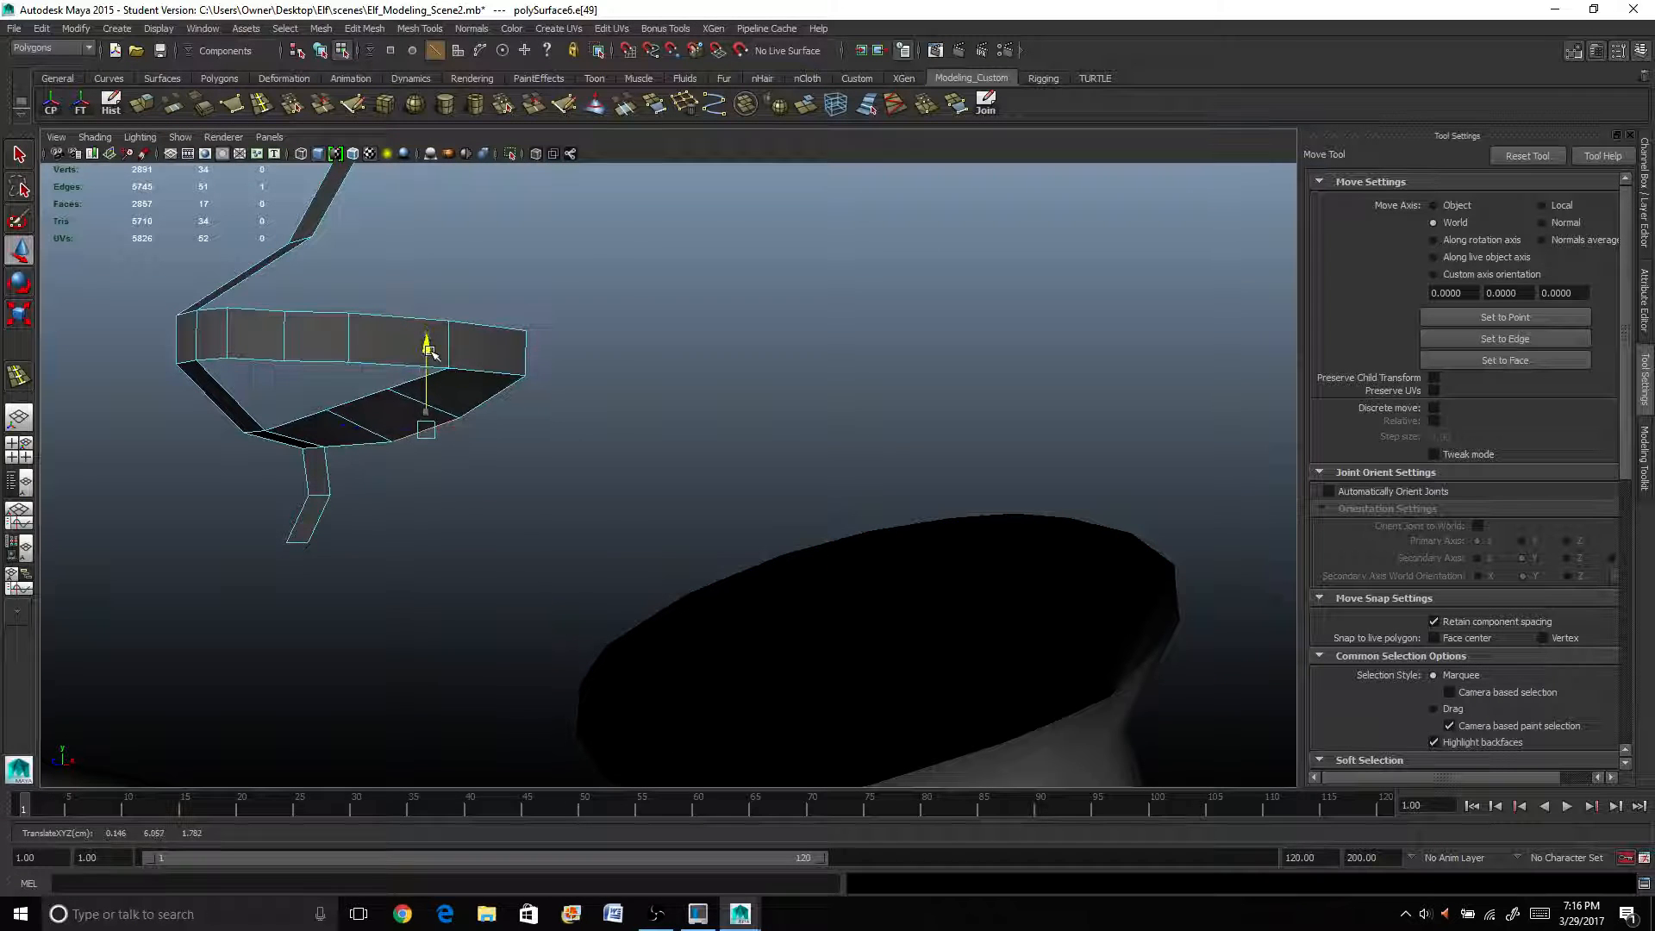
{"action": "left_click", "coordinate": [288, 402]}
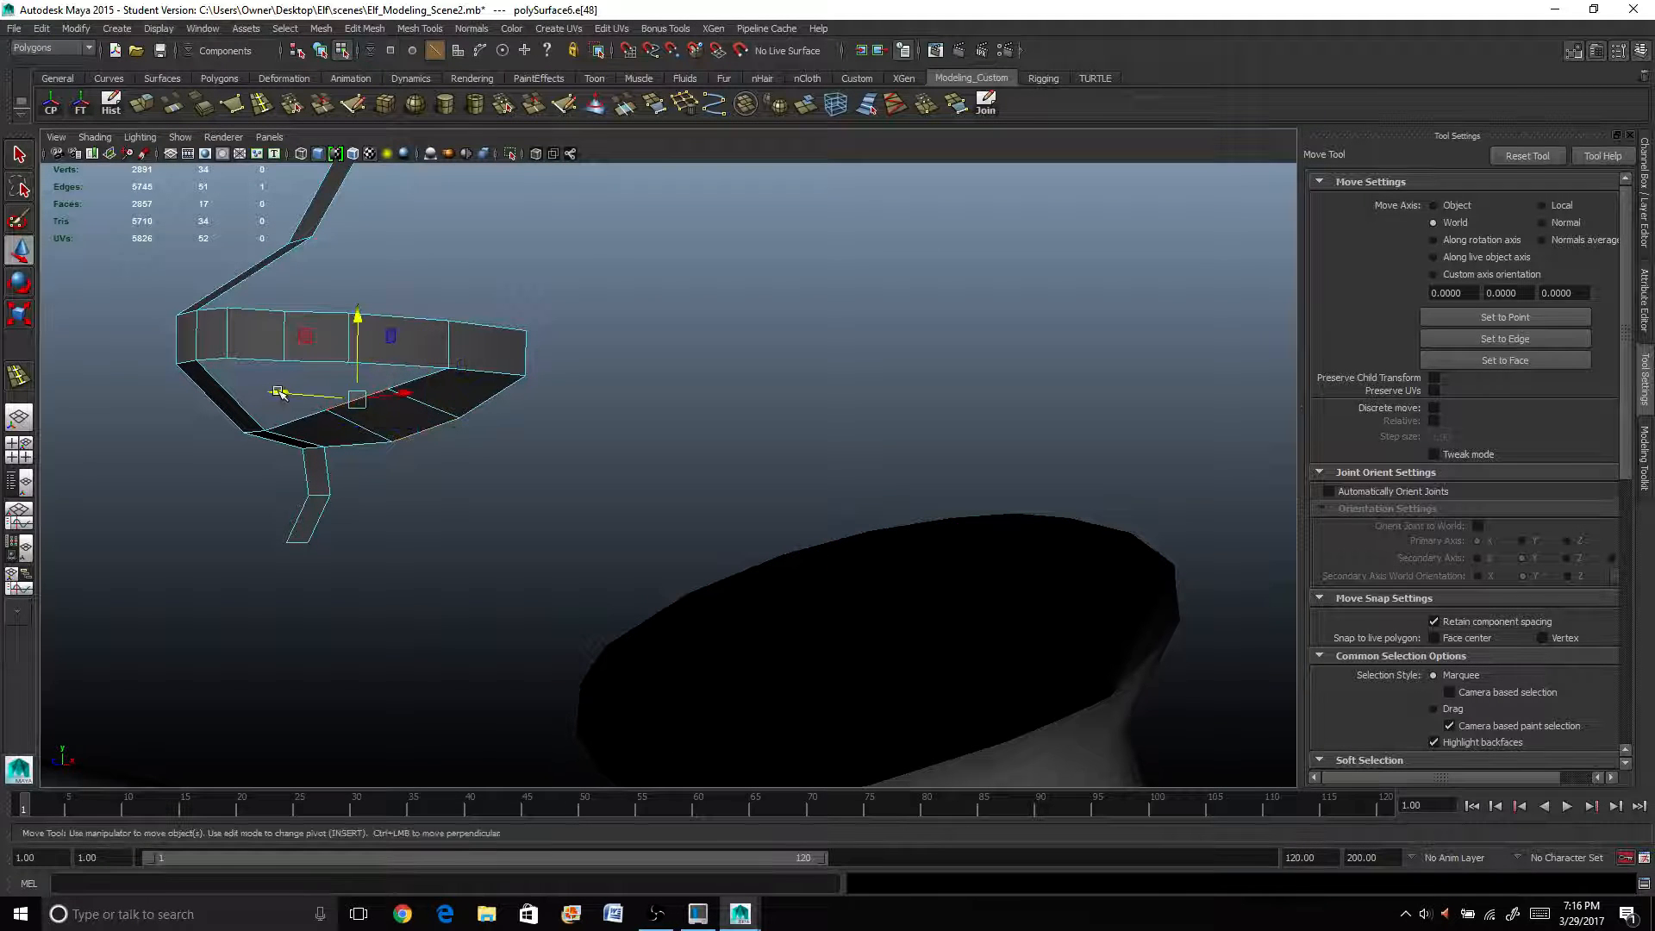
{"action": "left_click_drag", "start_coordinate": [278, 392], "coordinate": [387, 388]}
{"action": "scroll", "coordinate": [821, 390], "scroll_direction": "up", "scroll_amount": 3}
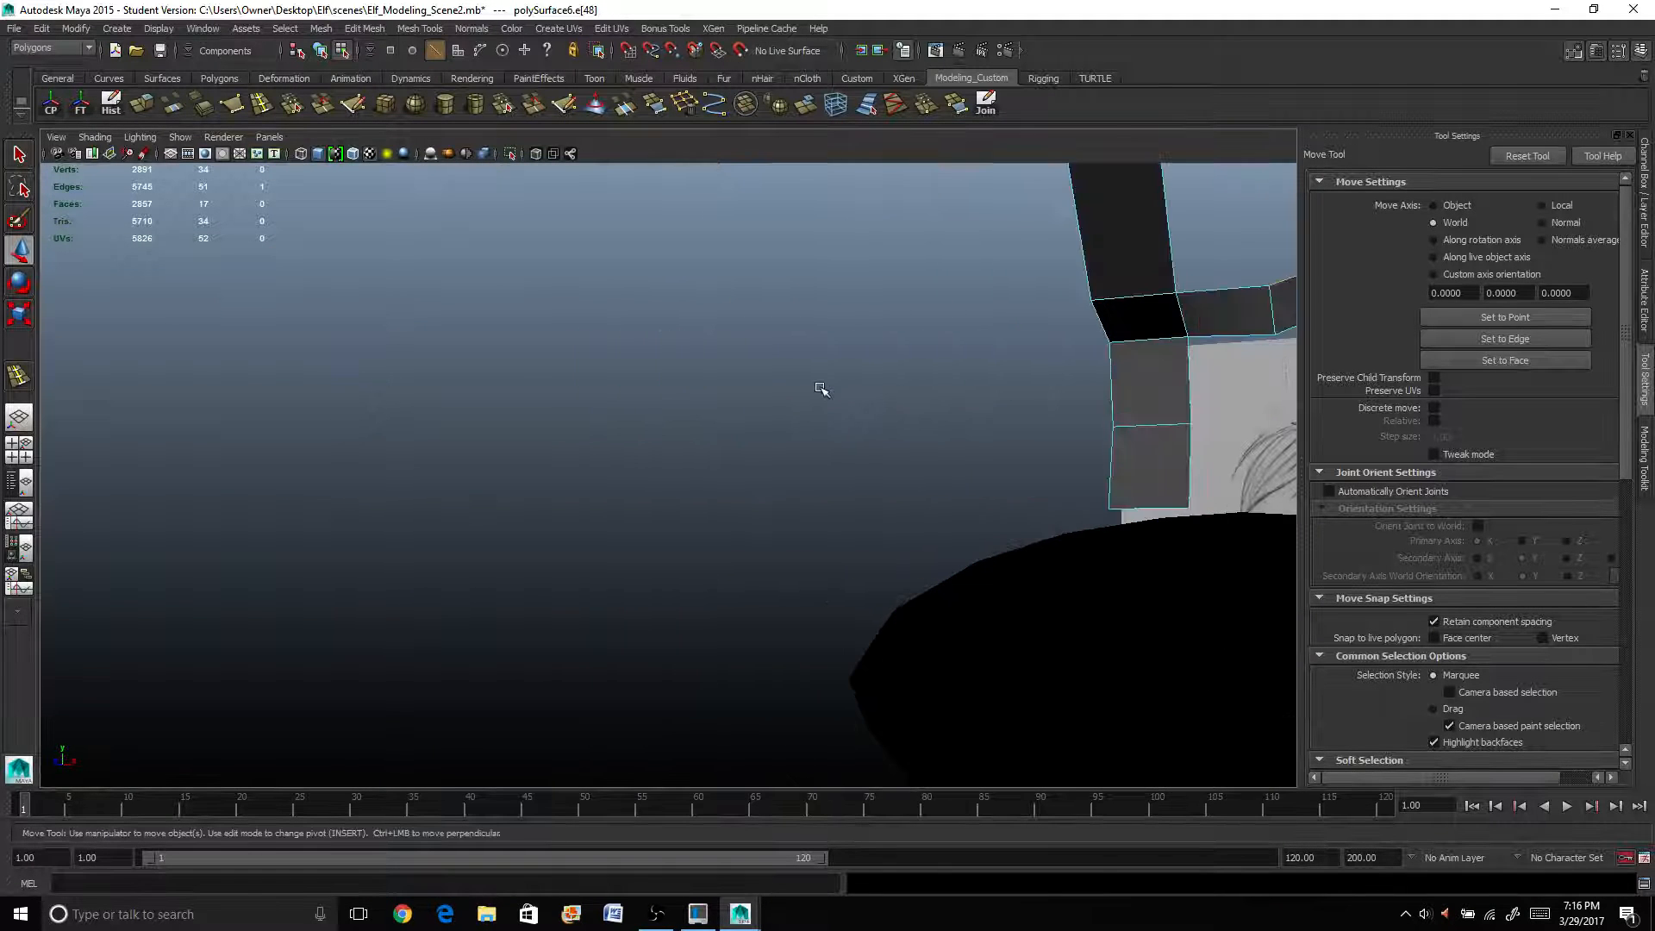
Adjust the height of the nostril underside's inner edge nearest the nose so it follows the curve.
{"action": "scroll", "coordinate": [820, 390], "scroll_direction": "down", "scroll_amount": 4}
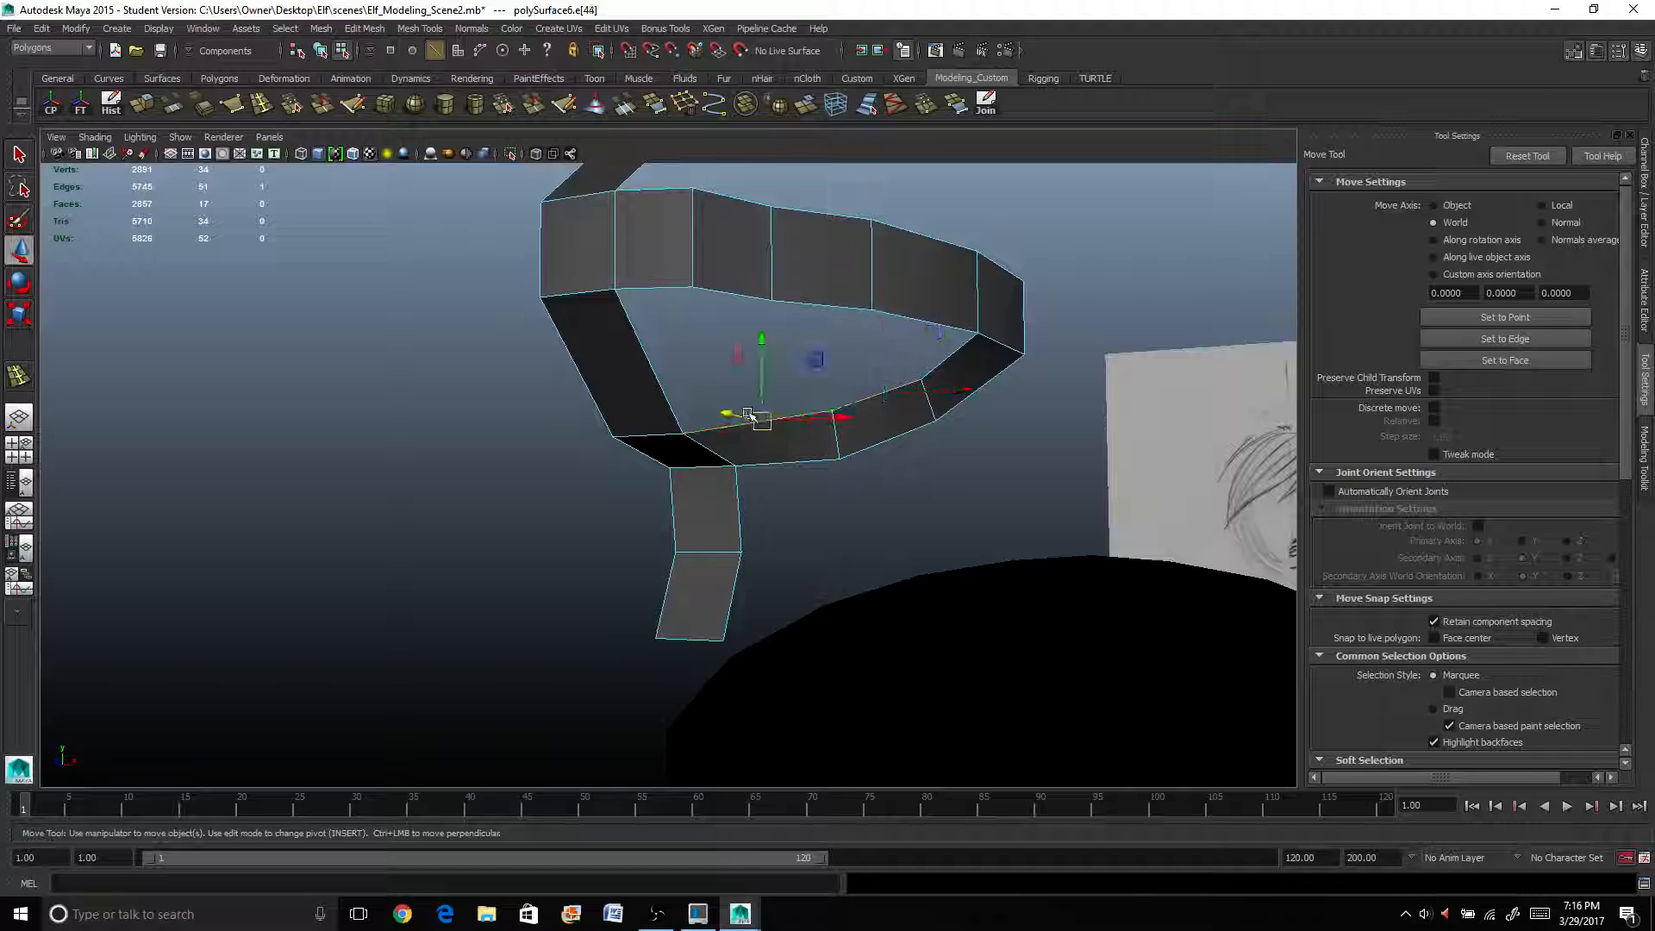
{"action": "left_click_drag", "start_coordinate": [750, 417], "coordinate": [582, 509], "text": "alt"}
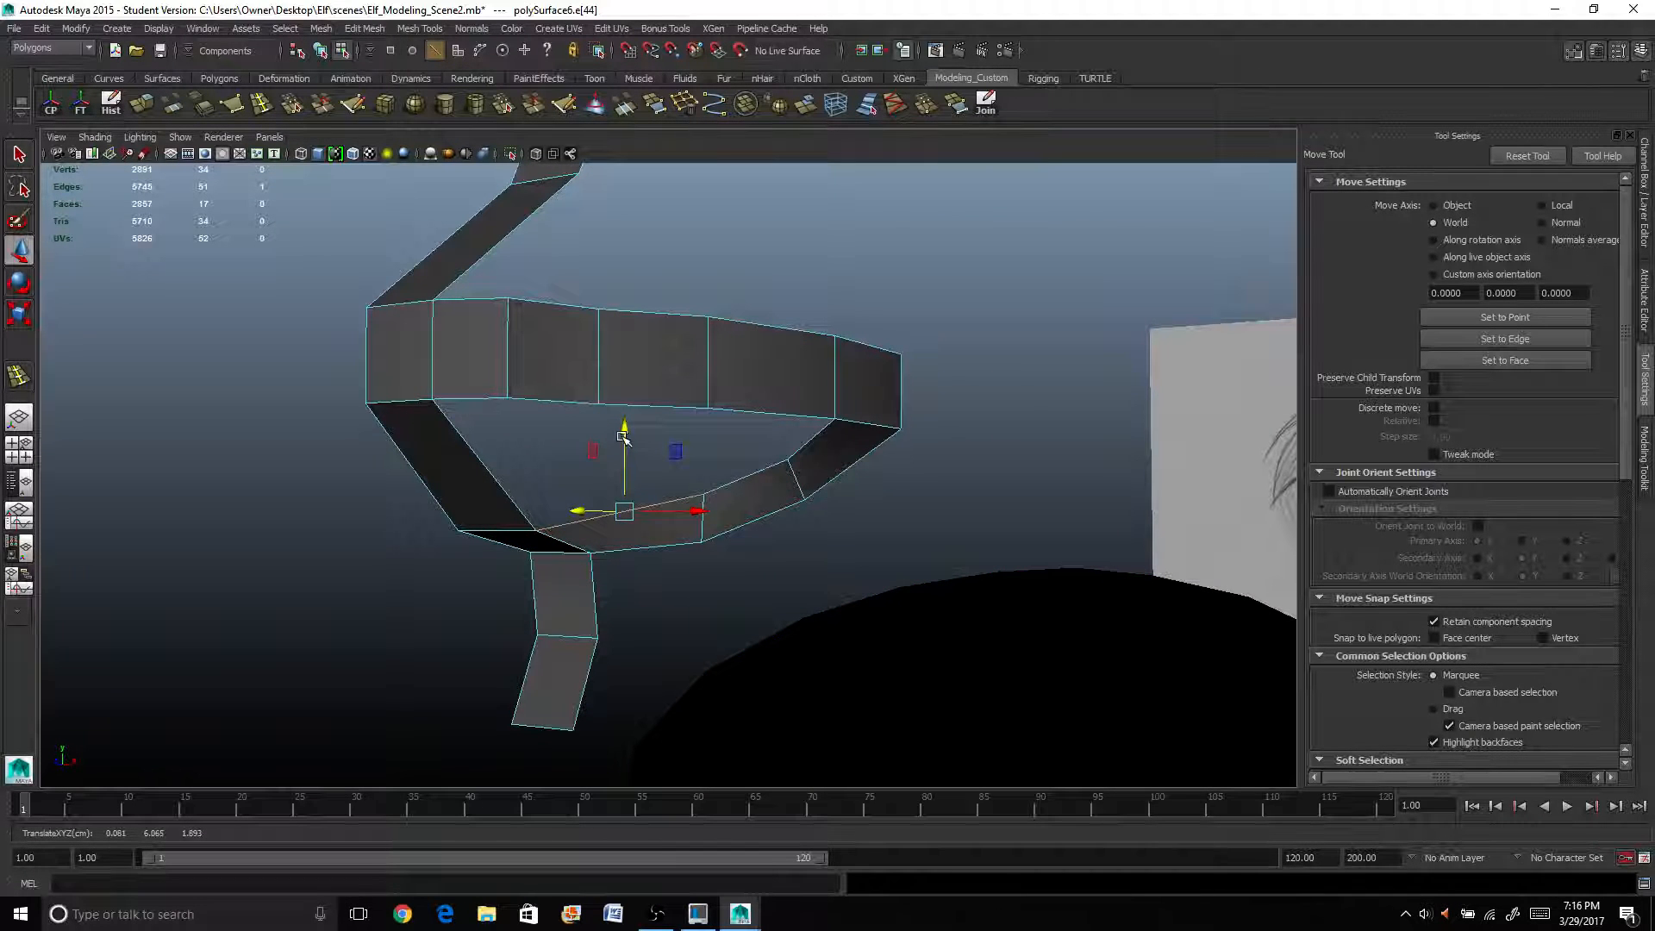
{"action": "scroll", "coordinate": [628, 458], "scroll_direction": "up", "scroll_amount": 5}
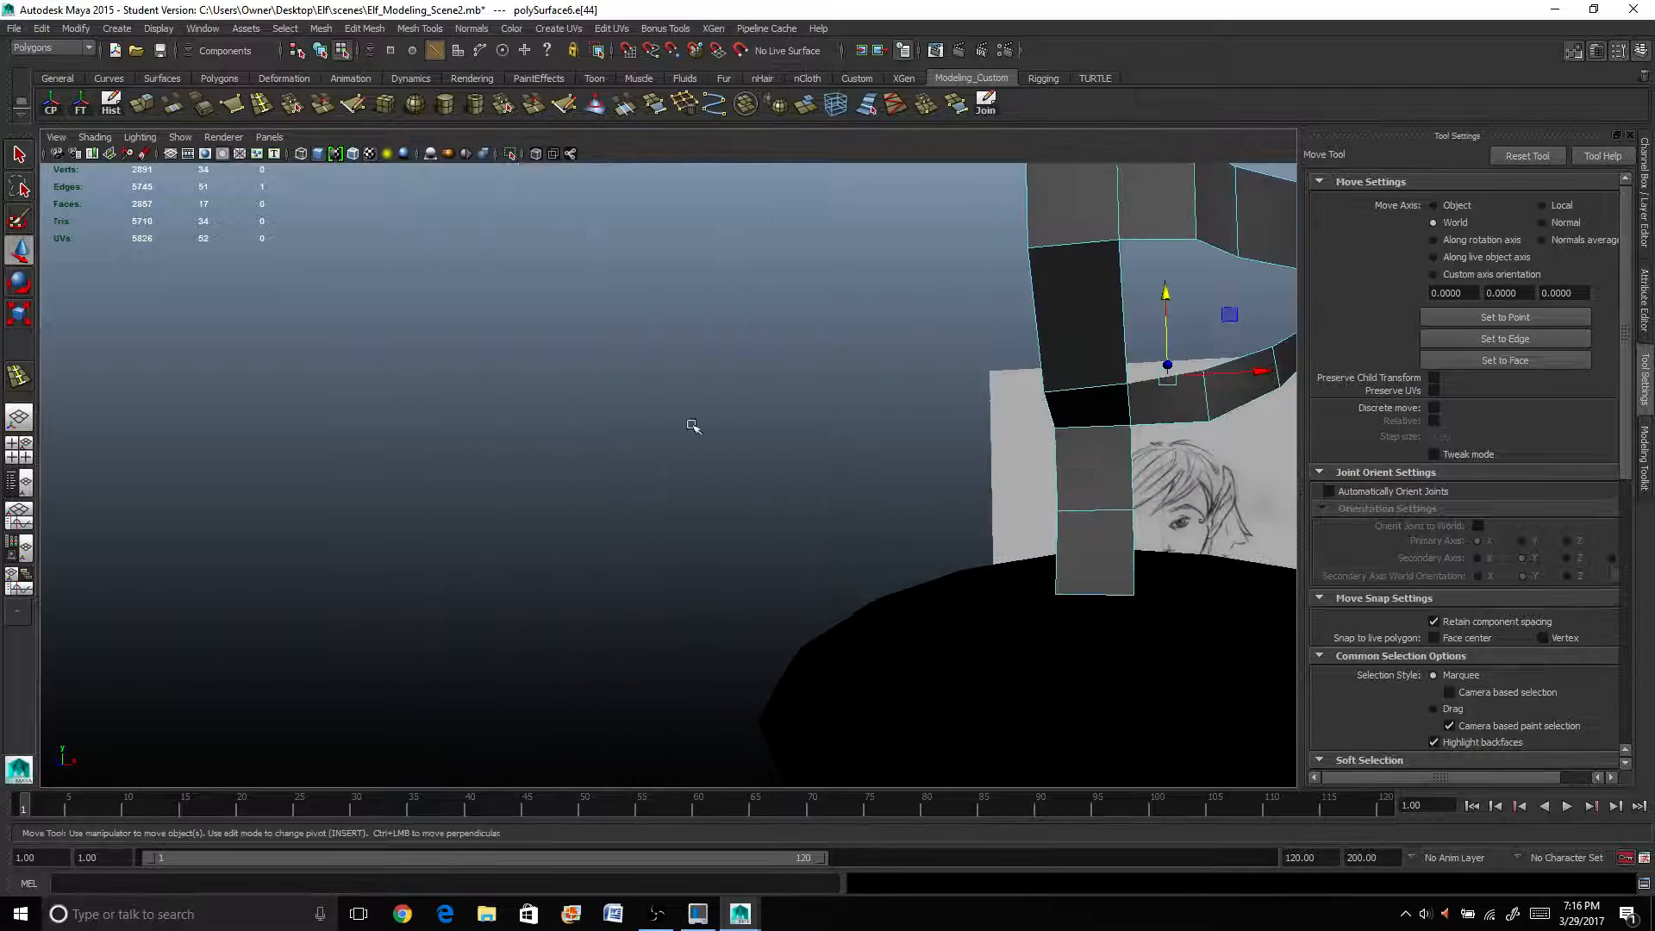
{"action": "left_click_drag", "start_coordinate": [692, 426], "coordinate": [650, 425], "text": "alt"}
Move the side edge of the face under the nose tip toward the centre line in X to narrow the strip.
{"action": "left_click", "coordinate": [939, 362]}
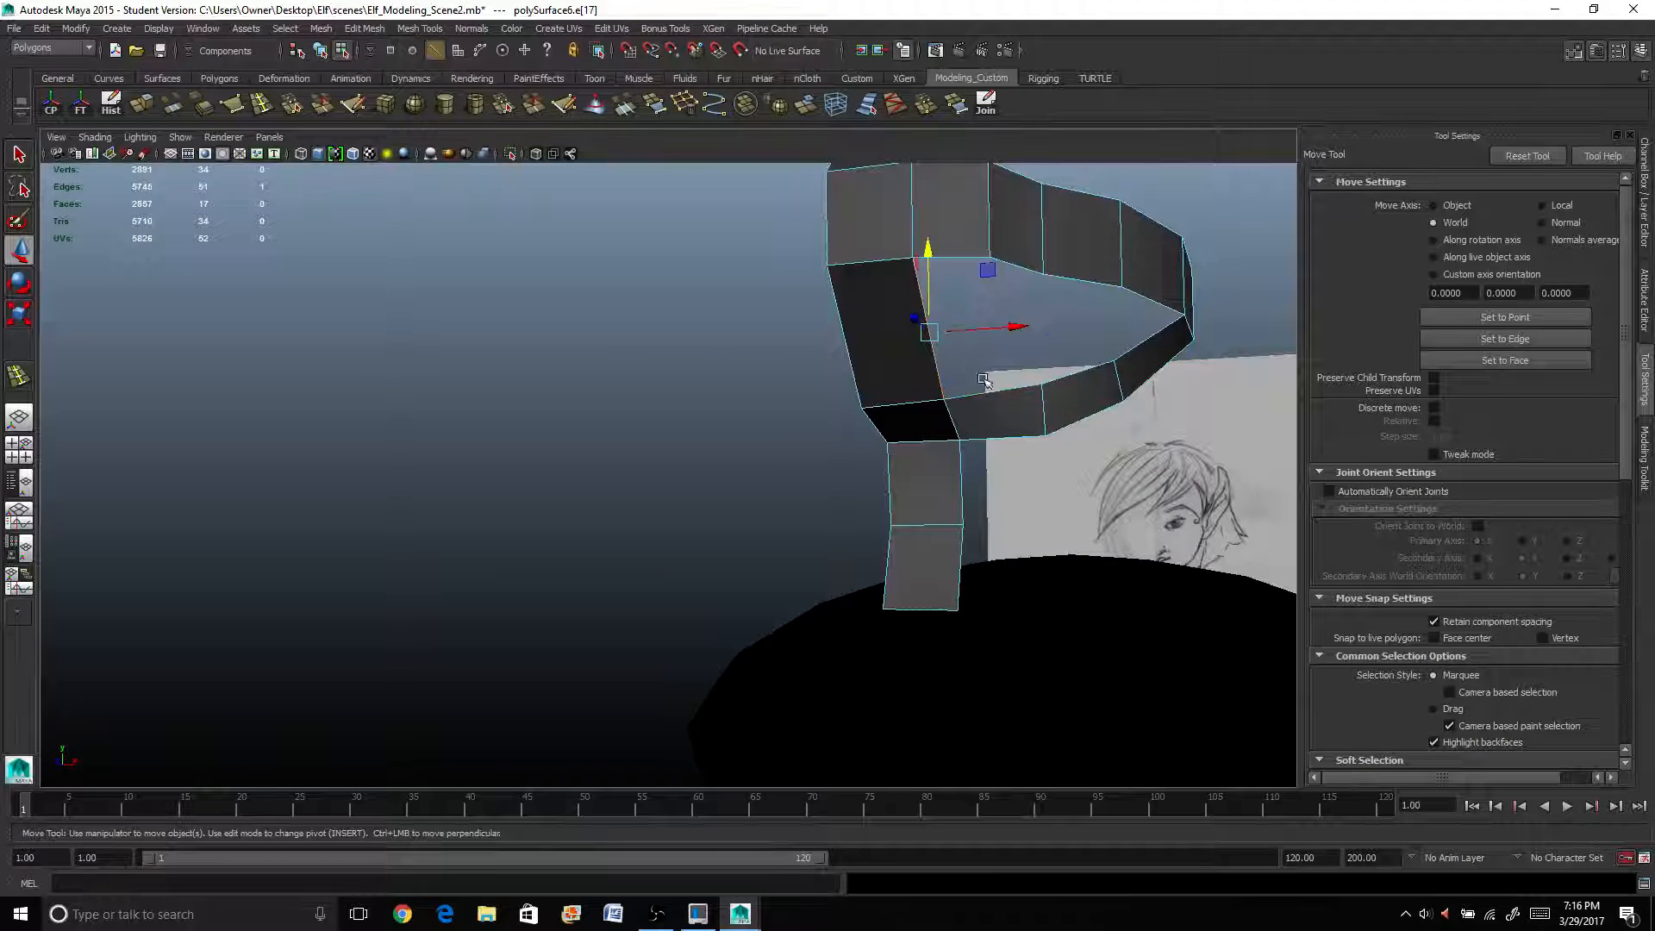
{"action": "left_click_drag", "start_coordinate": [1015, 330], "coordinate": [710, 241]}
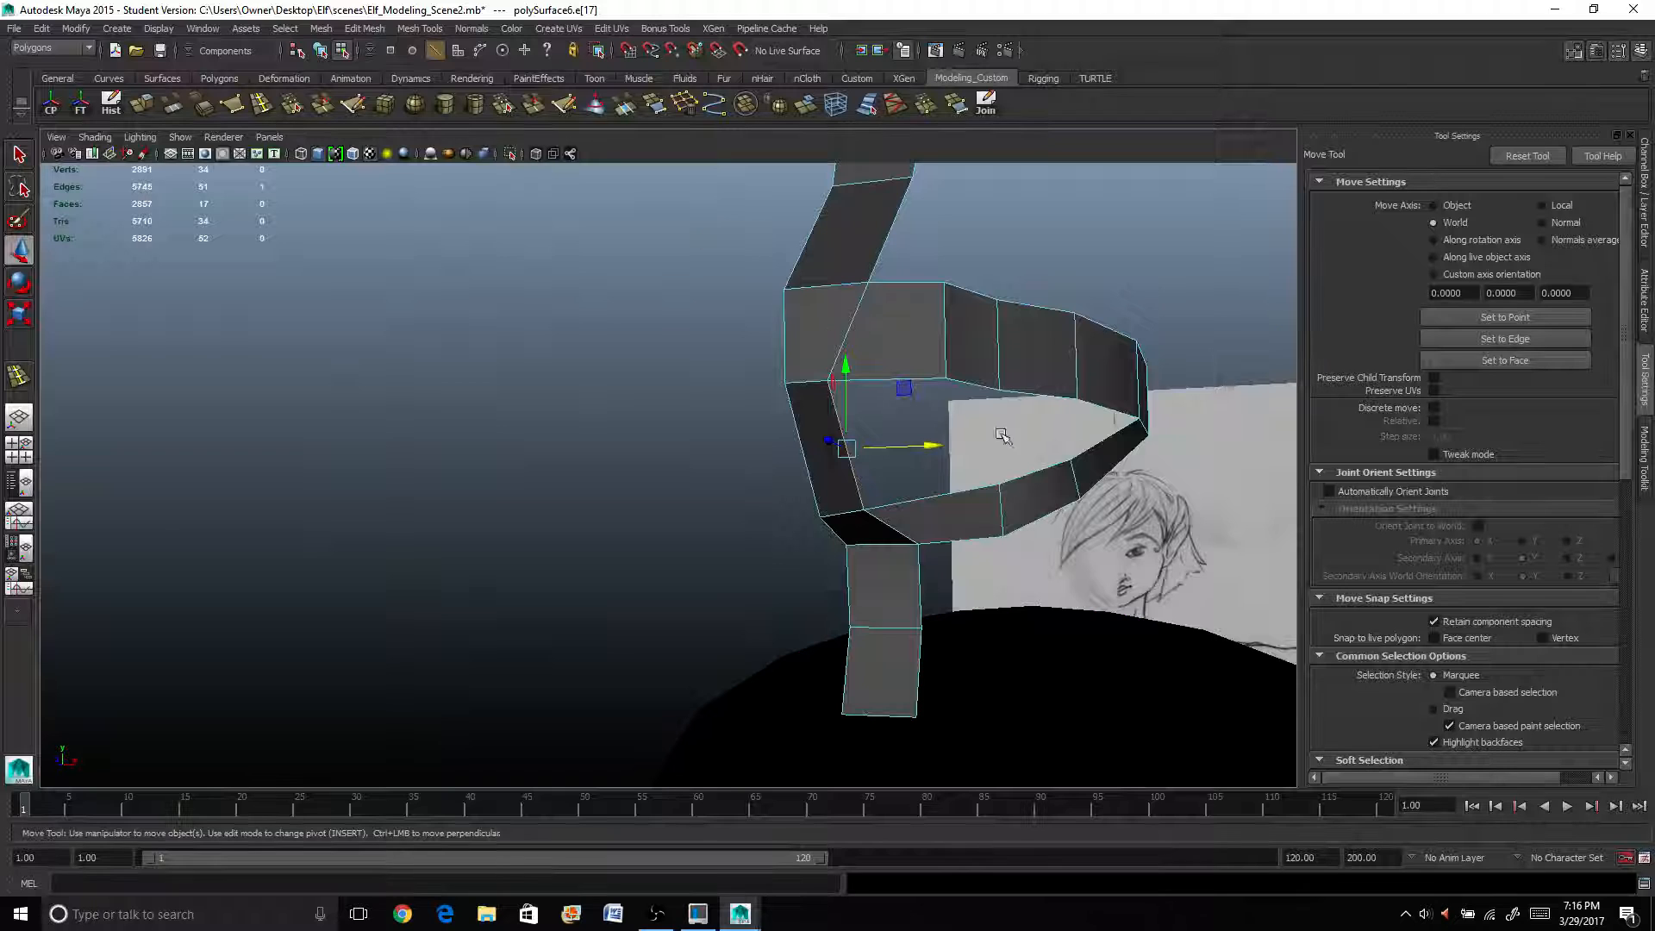
{"action": "left_click_drag", "start_coordinate": [929, 457], "coordinate": [1080, 338], "text": "alt"}
{"action": "left_click_drag", "start_coordinate": [867, 415], "coordinate": [800, 426], "text": "alt"}
{"action": "scroll", "coordinate": [801, 429], "scroll_direction": "down", "scroll_amount": 4}
{"action": "left_click_drag", "start_coordinate": [794, 475], "coordinate": [774, 463], "text": "alt"}
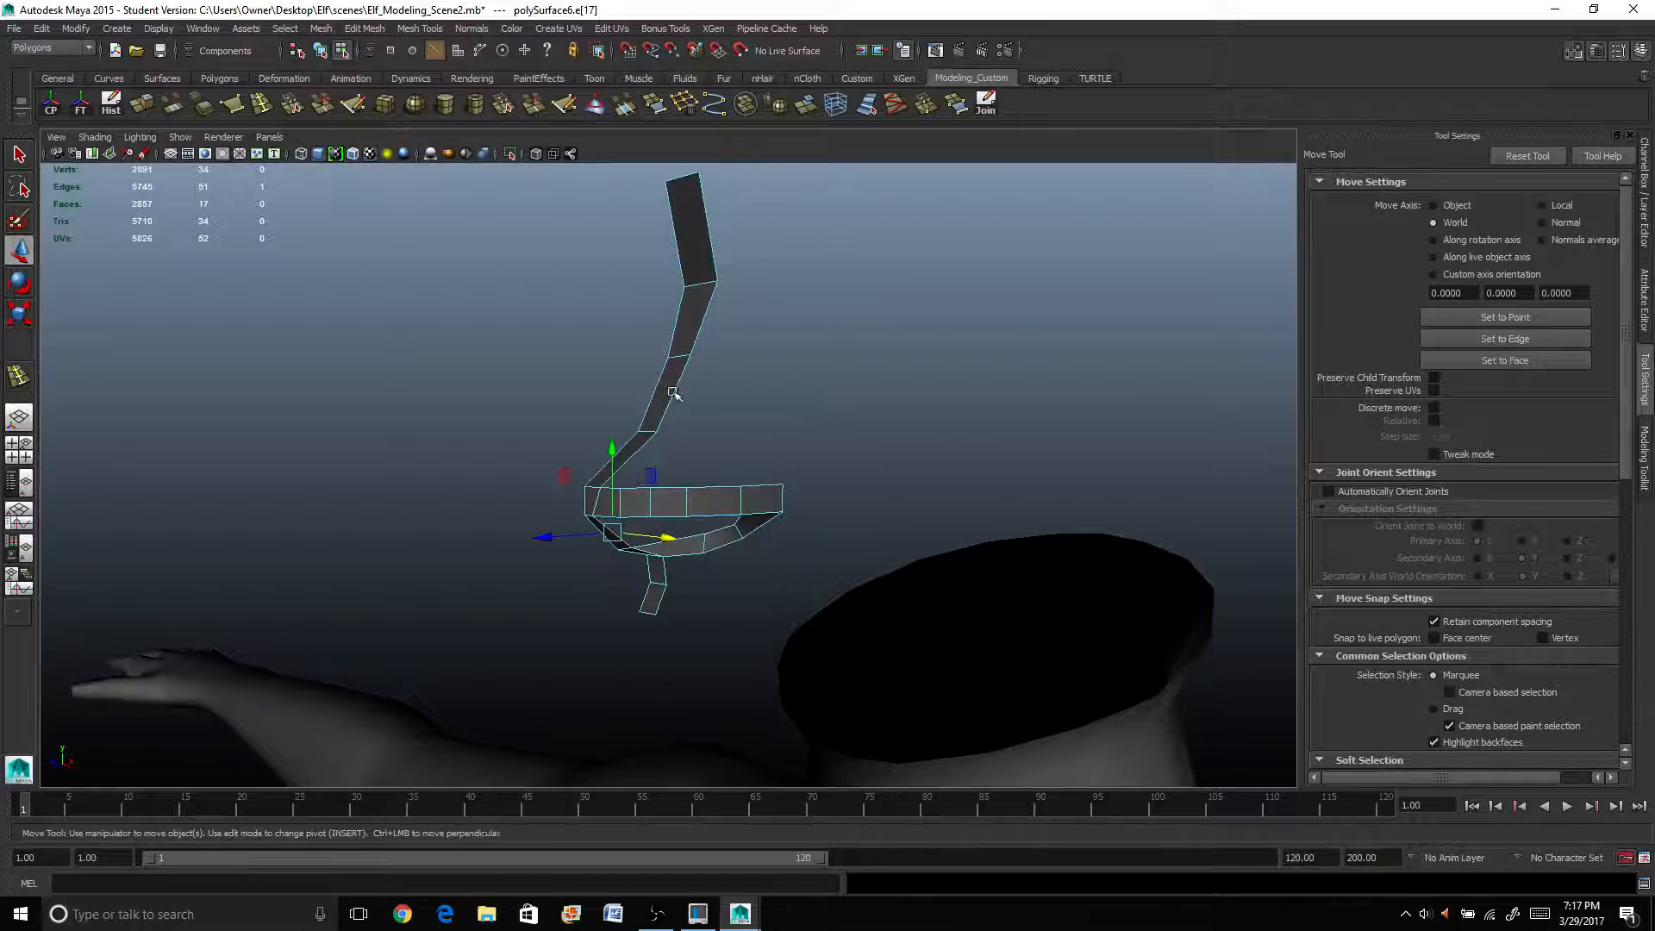
Preview the face mesh smoothed to examine the nose and nostril shape, and return to the unsmoothed display.
{"action": "right_click_drag", "start_coordinate": [673, 380], "coordinate": [687, 353]}
{"action": "key", "text": "3"}
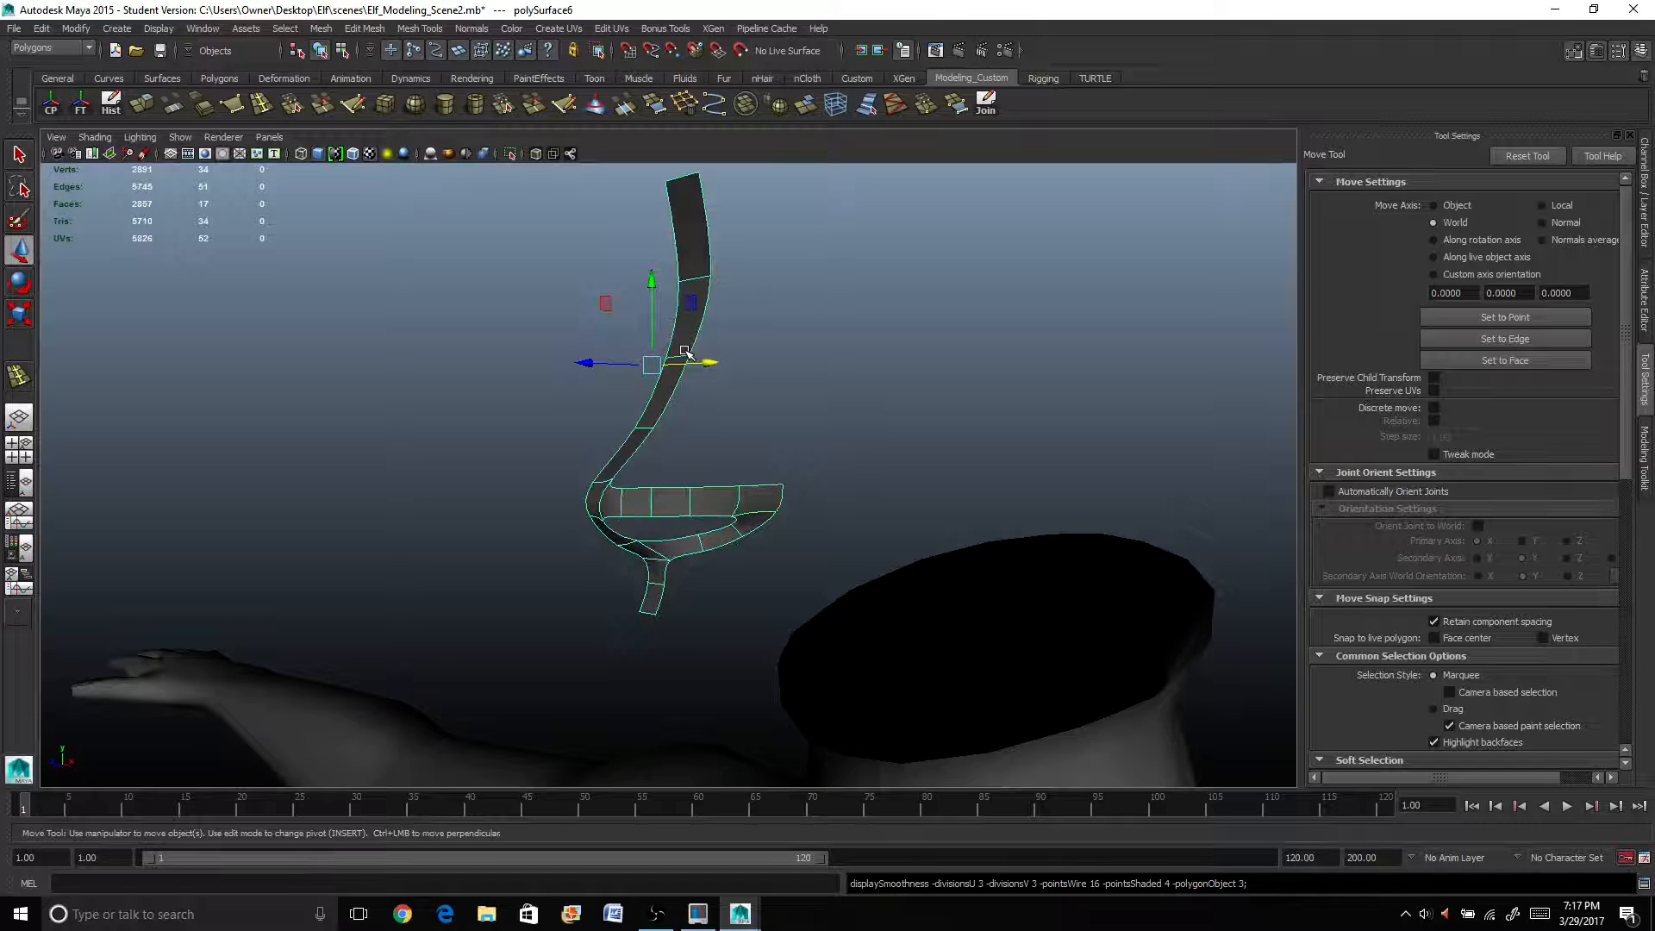
{"action": "left_click_drag", "start_coordinate": [708, 389], "coordinate": [1004, 517], "text": "alt"}
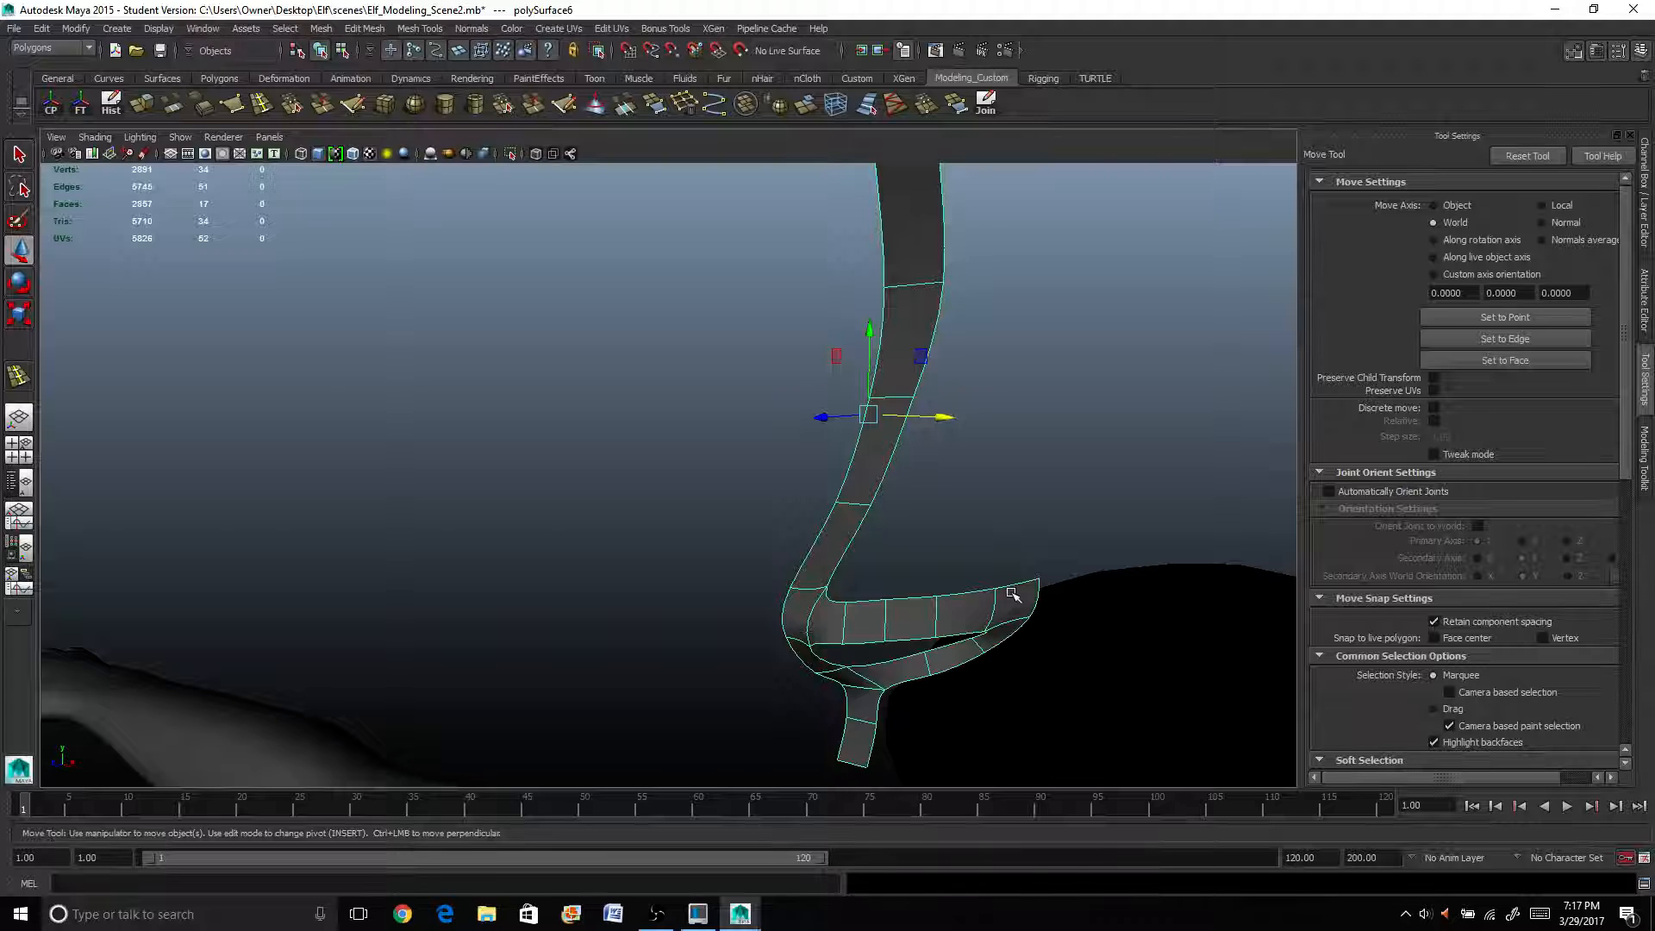
{"action": "key", "text": "1"}
{"action": "middle_click_drag", "start_coordinate": [1013, 595], "coordinate": [894, 562], "text": "alt"}
{"action": "left_click_drag", "start_coordinate": [894, 562], "coordinate": [905, 502], "text": "alt"}
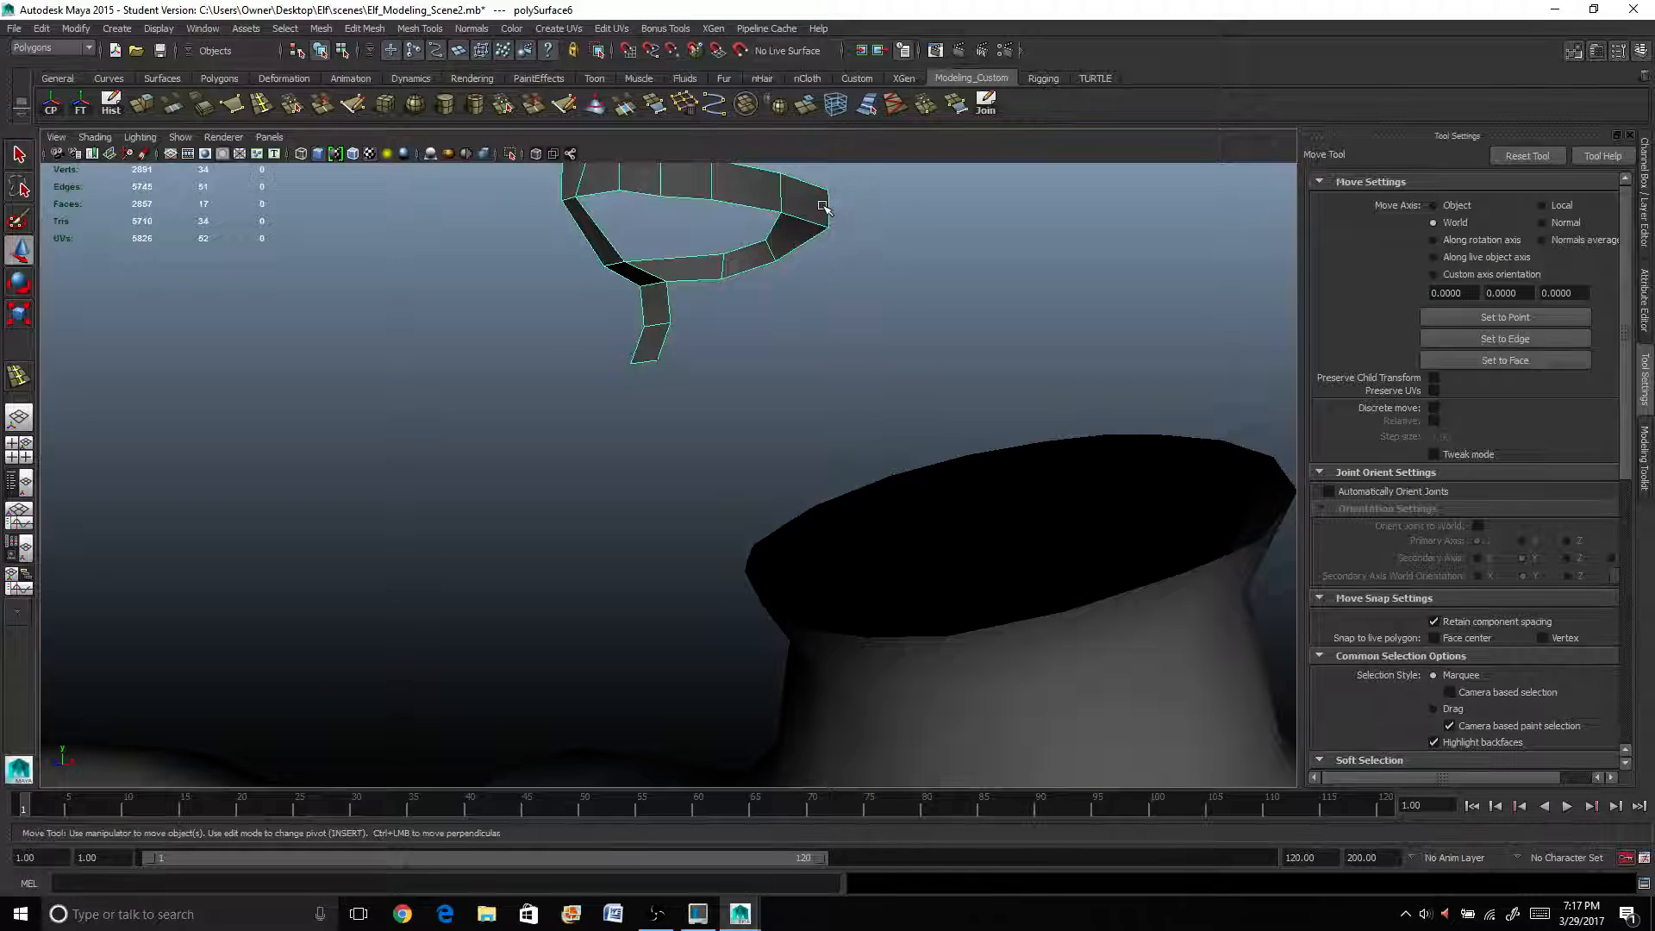
Extrude the nostril's outer end edge sideways and back toward the cheek as one new face.
{"action": "right_click_drag", "start_coordinate": [823, 207], "coordinate": [835, 203]}
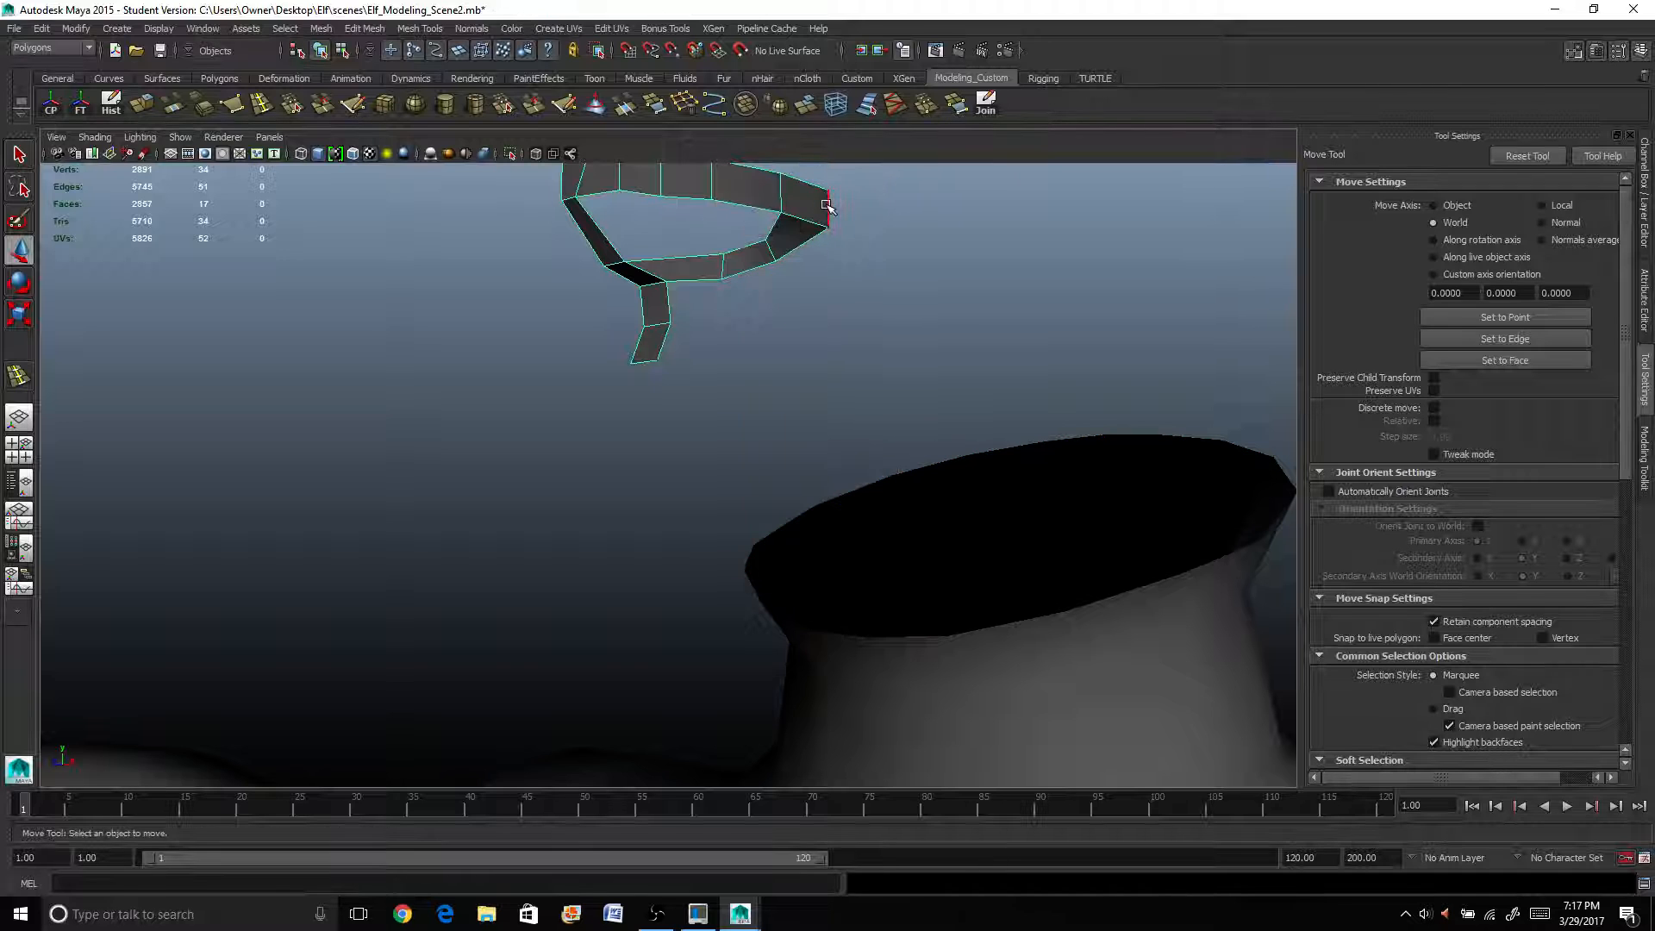
{"action": "left_click", "coordinate": [826, 207]}
{"action": "left_click_drag", "start_coordinate": [841, 250], "coordinate": [858, 312], "text": "alt"}
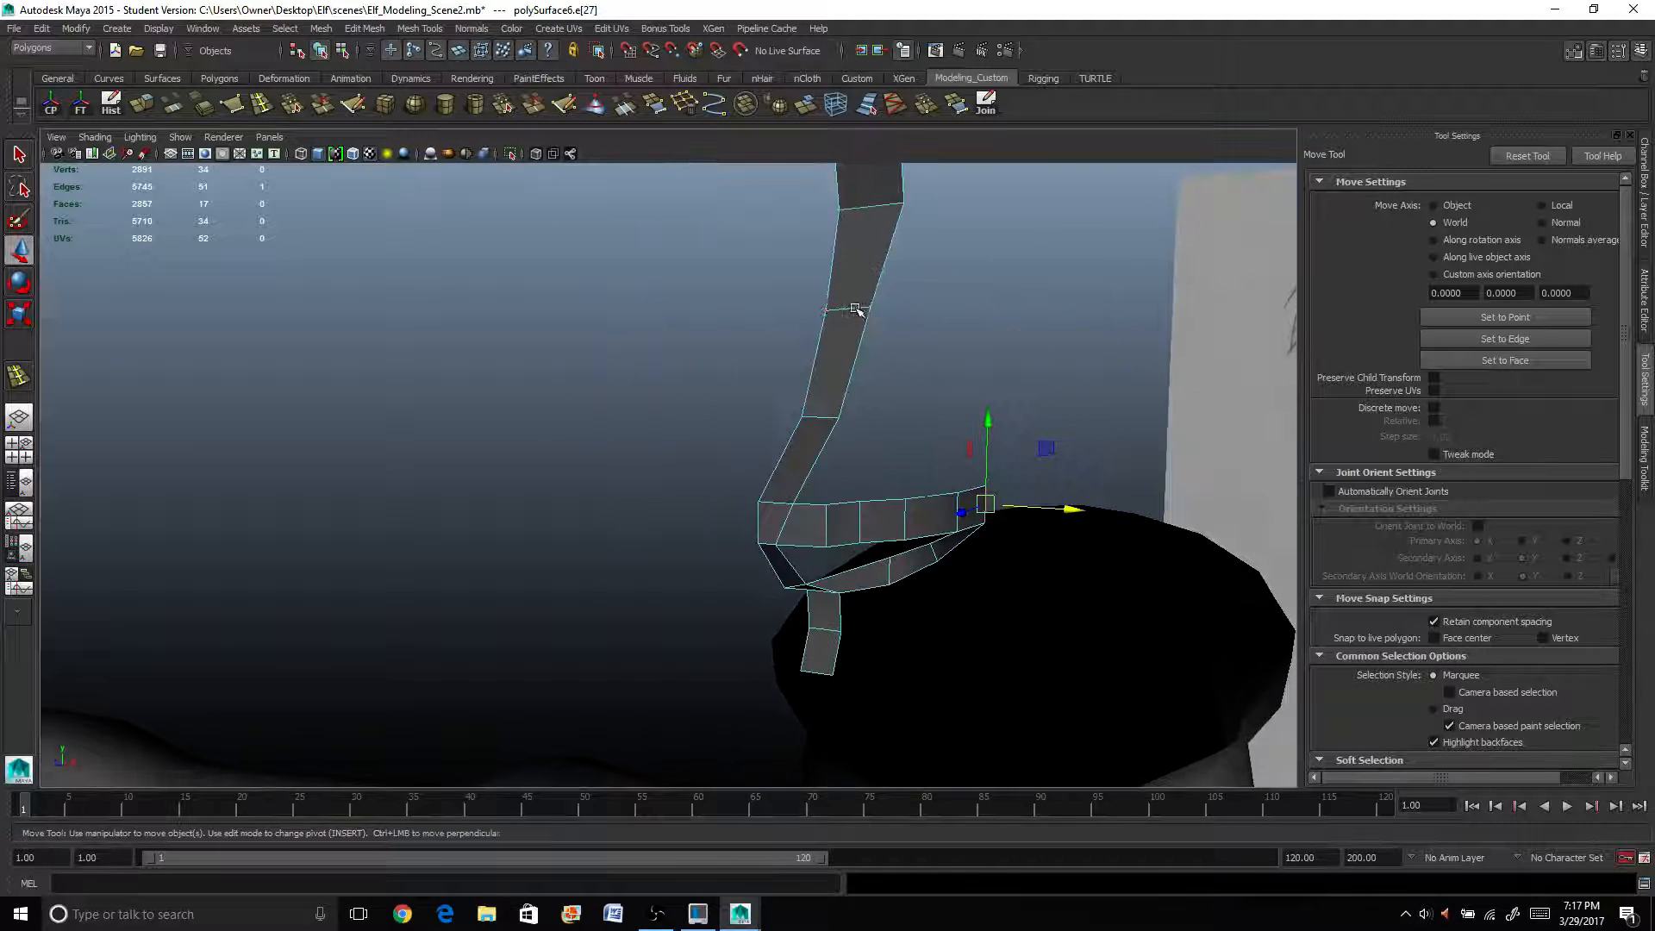
{"action": "left_click", "coordinate": [146, 102]}
{"action": "left_click_drag", "start_coordinate": [820, 419], "coordinate": [746, 433], "text": "alt"}
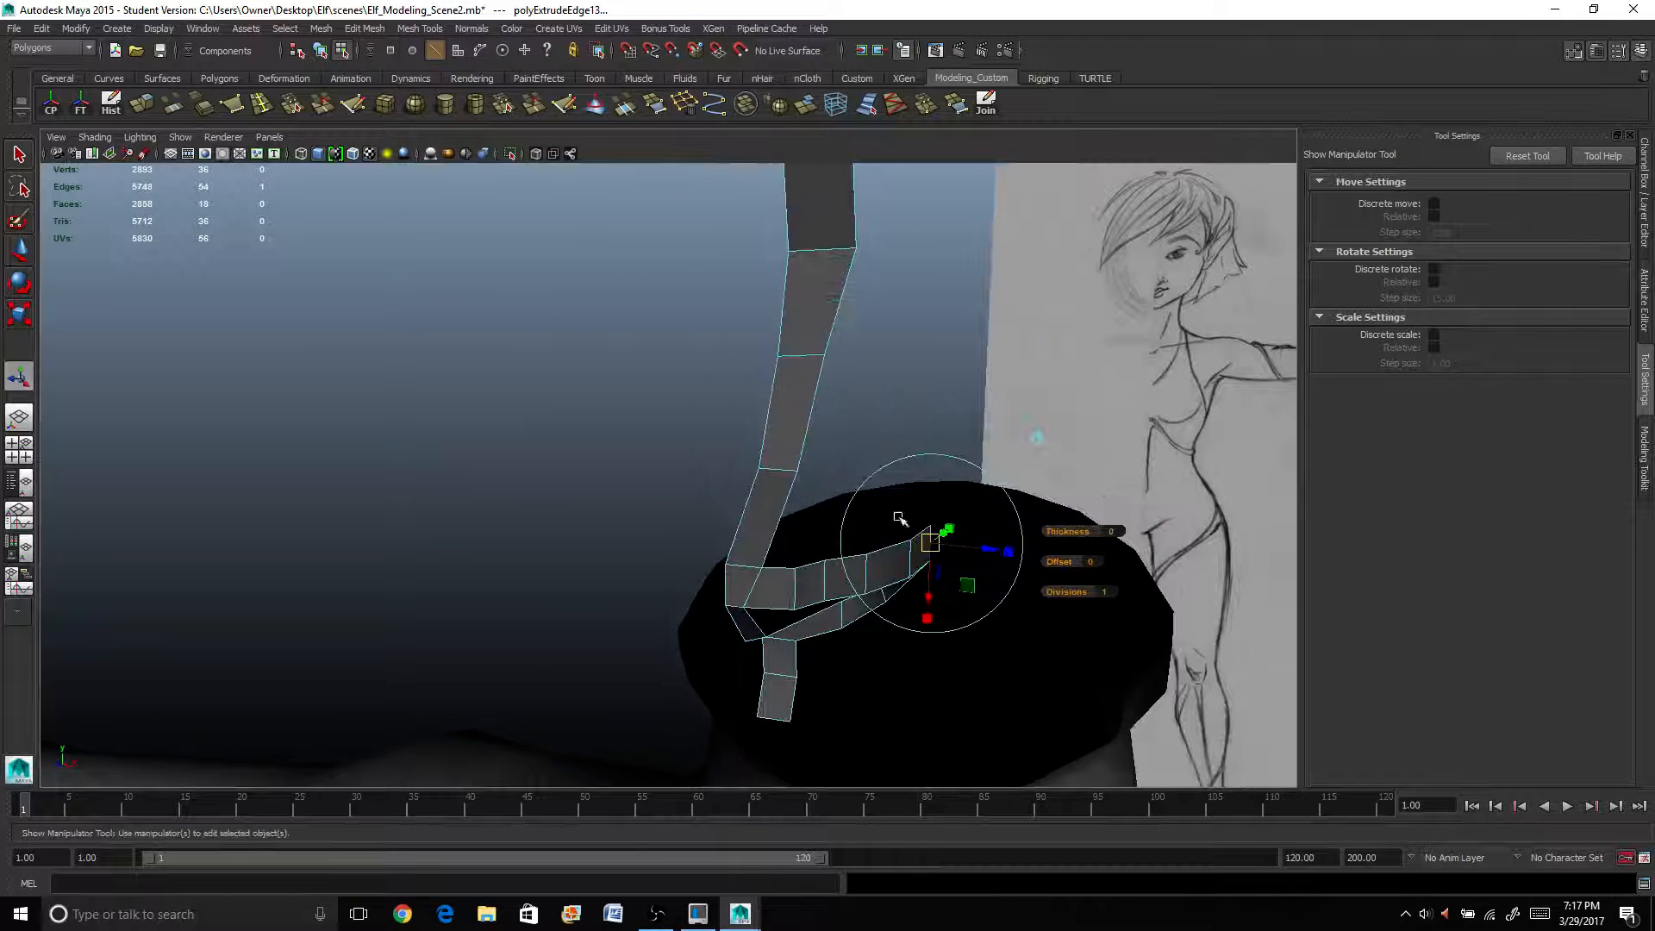
{"action": "left_click_drag", "start_coordinate": [996, 554], "coordinate": [957, 580]}
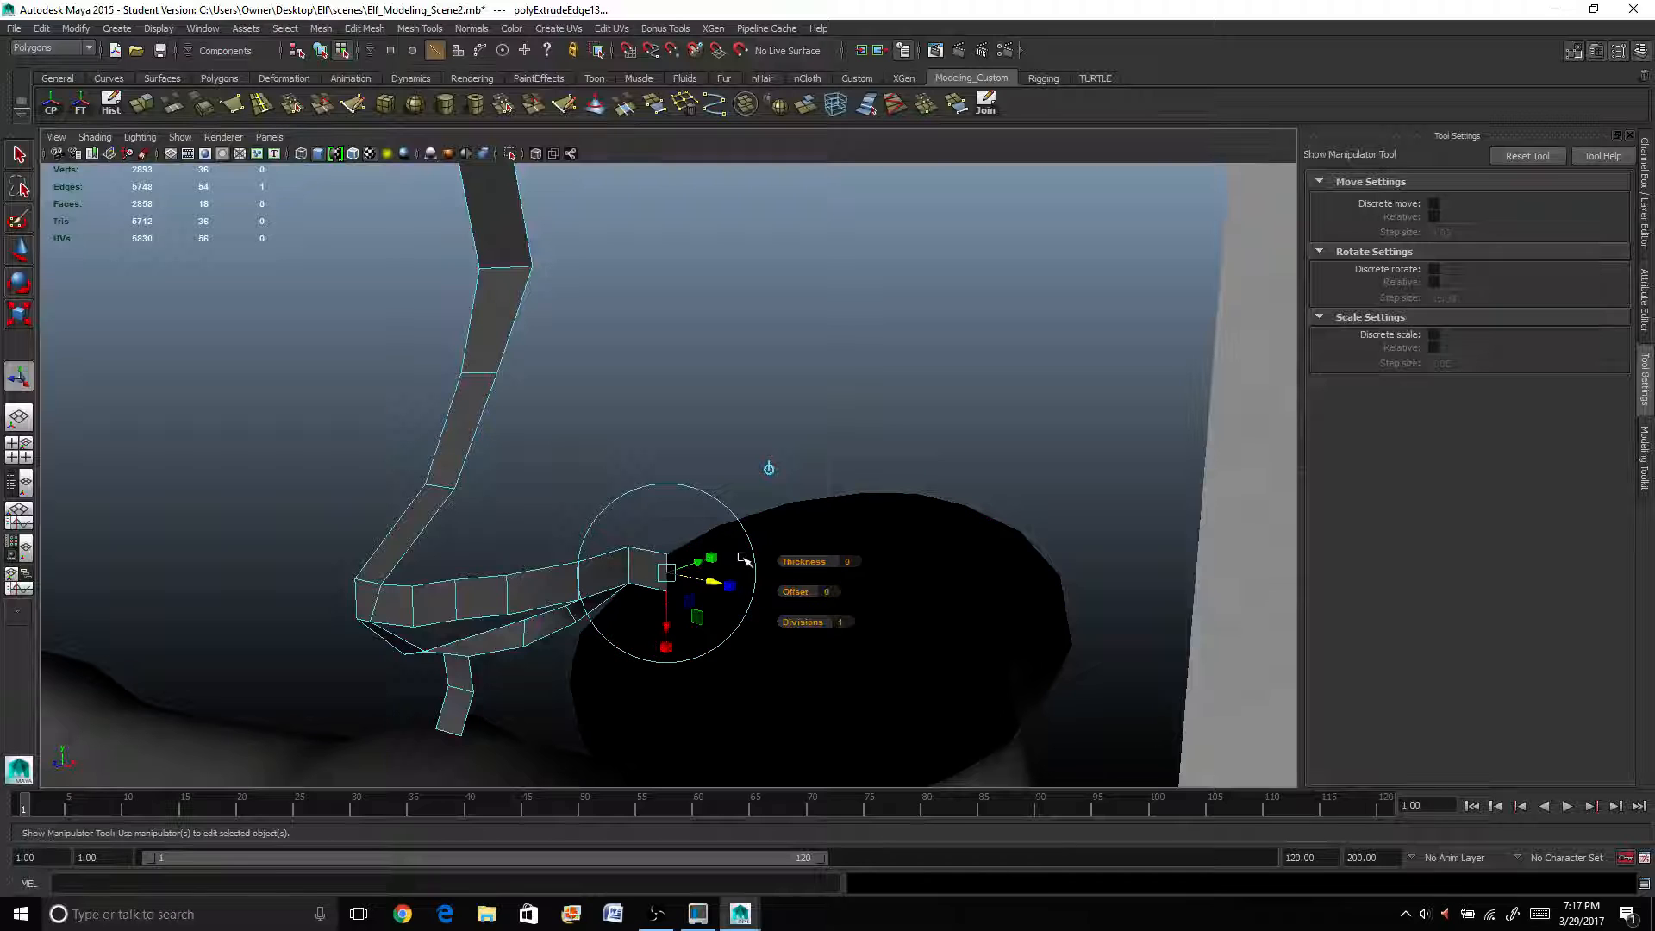
{"action": "left_click_drag", "start_coordinate": [693, 569], "coordinate": [748, 584]}
{"action": "mouse_move", "coordinate": [690, 609]}
{"action": "left_mouse_down", "text": "alt"}
{"action": "mouse_move", "coordinate": [711, 607]}
{"action": "mouse_move", "coordinate": [603, 610]}
{"action": "mouse_move", "coordinate": [743, 595]}
{"action": "mouse_move", "coordinate": [968, 517]}
{"action": "mouse_move", "coordinate": [949, 511]}
{"action": "left_mouse_up", "text": "alt"}
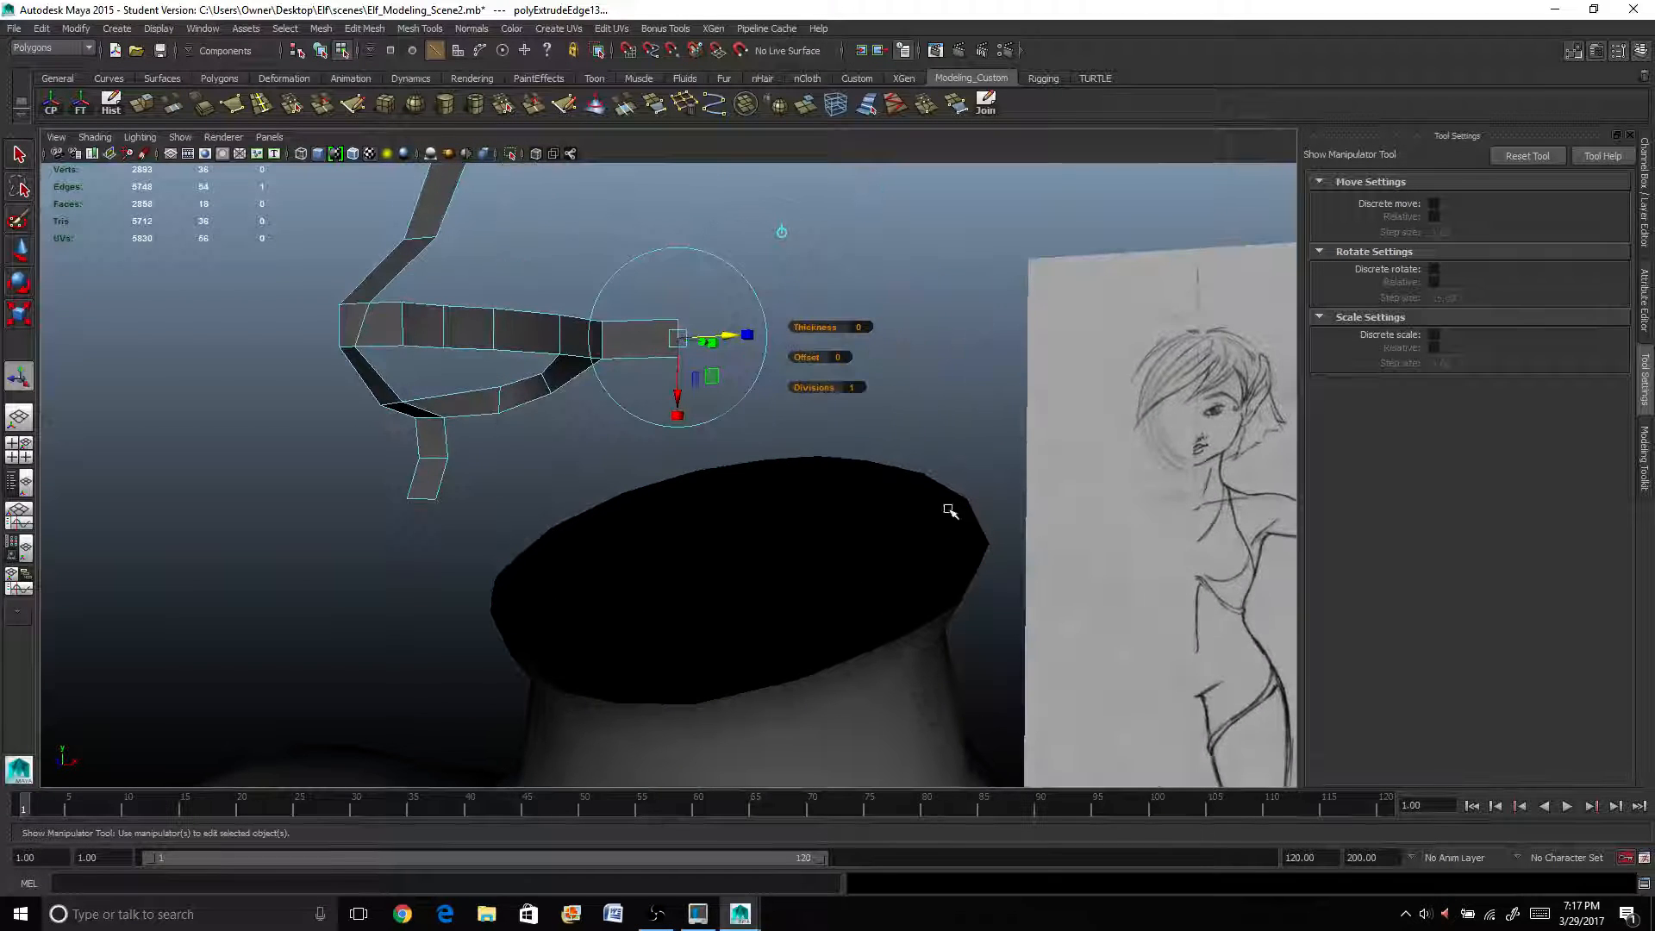
{"action": "mouse_move", "coordinate": [684, 370]}
{"action": "left_mouse_down", "text": "alt"}
{"action": "mouse_move", "coordinate": [652, 365]}
{"action": "mouse_move", "coordinate": [684, 373]}
{"action": "left_mouse_up", "text": "alt"}
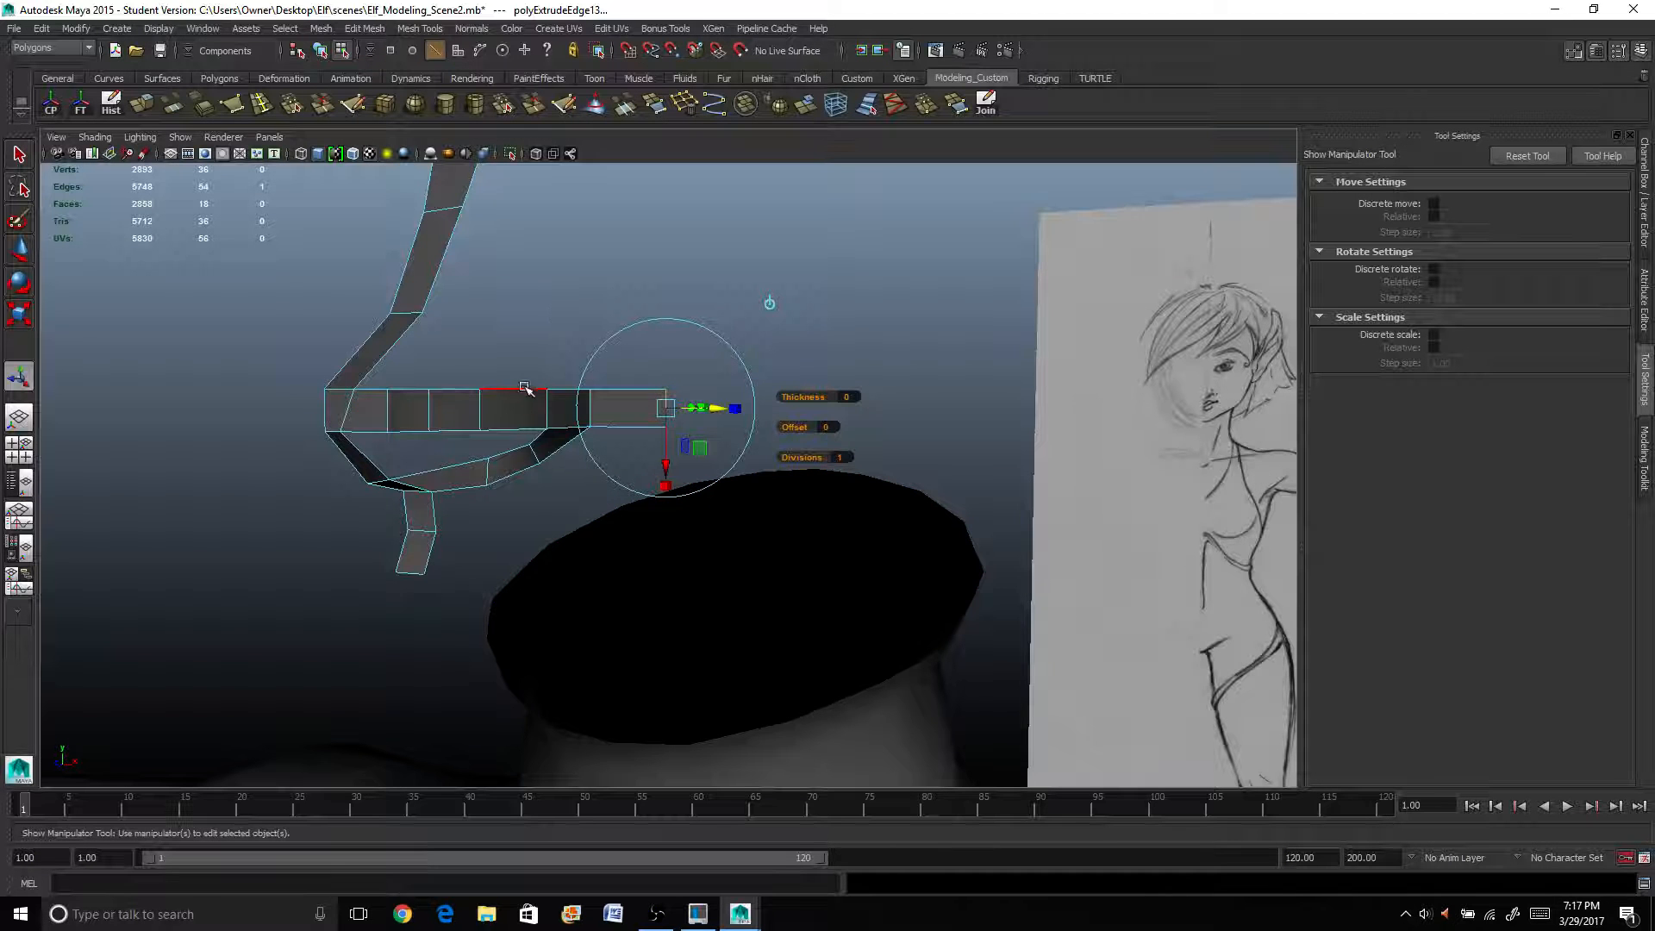
{"action": "mouse_move", "coordinate": [529, 388]}
{"action": "left_mouse_down", "text": "alt"}
{"action": "mouse_move", "coordinate": [546, 376]}
{"action": "mouse_move", "coordinate": [542, 396]}
{"action": "left_mouse_up", "text": "alt"}
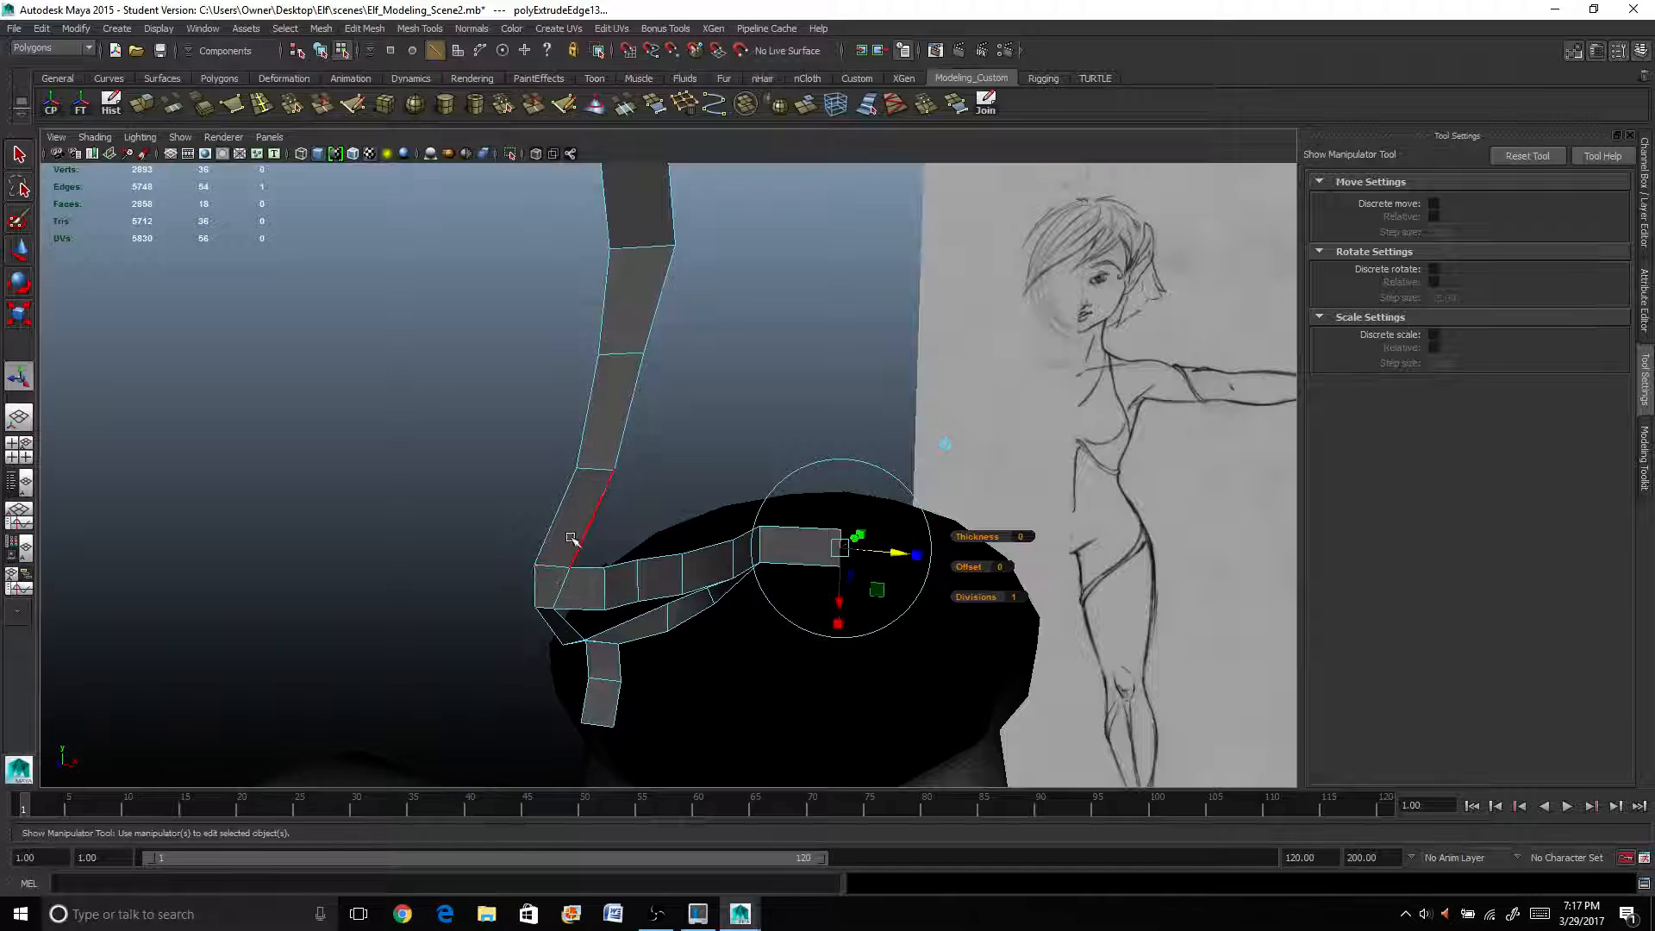
Move the side edge of the nose bridge beside the eye toward the centre line in X in the front view.
{"action": "middle_click_drag", "start_coordinate": [573, 479], "coordinate": [569, 581], "text": "alt"}
{"action": "left_click_drag", "start_coordinate": [568, 580], "coordinate": [672, 565], "text": "alt"}
{"action": "scroll", "coordinate": [670, 564], "scroll_direction": "up", "scroll_amount": 2}
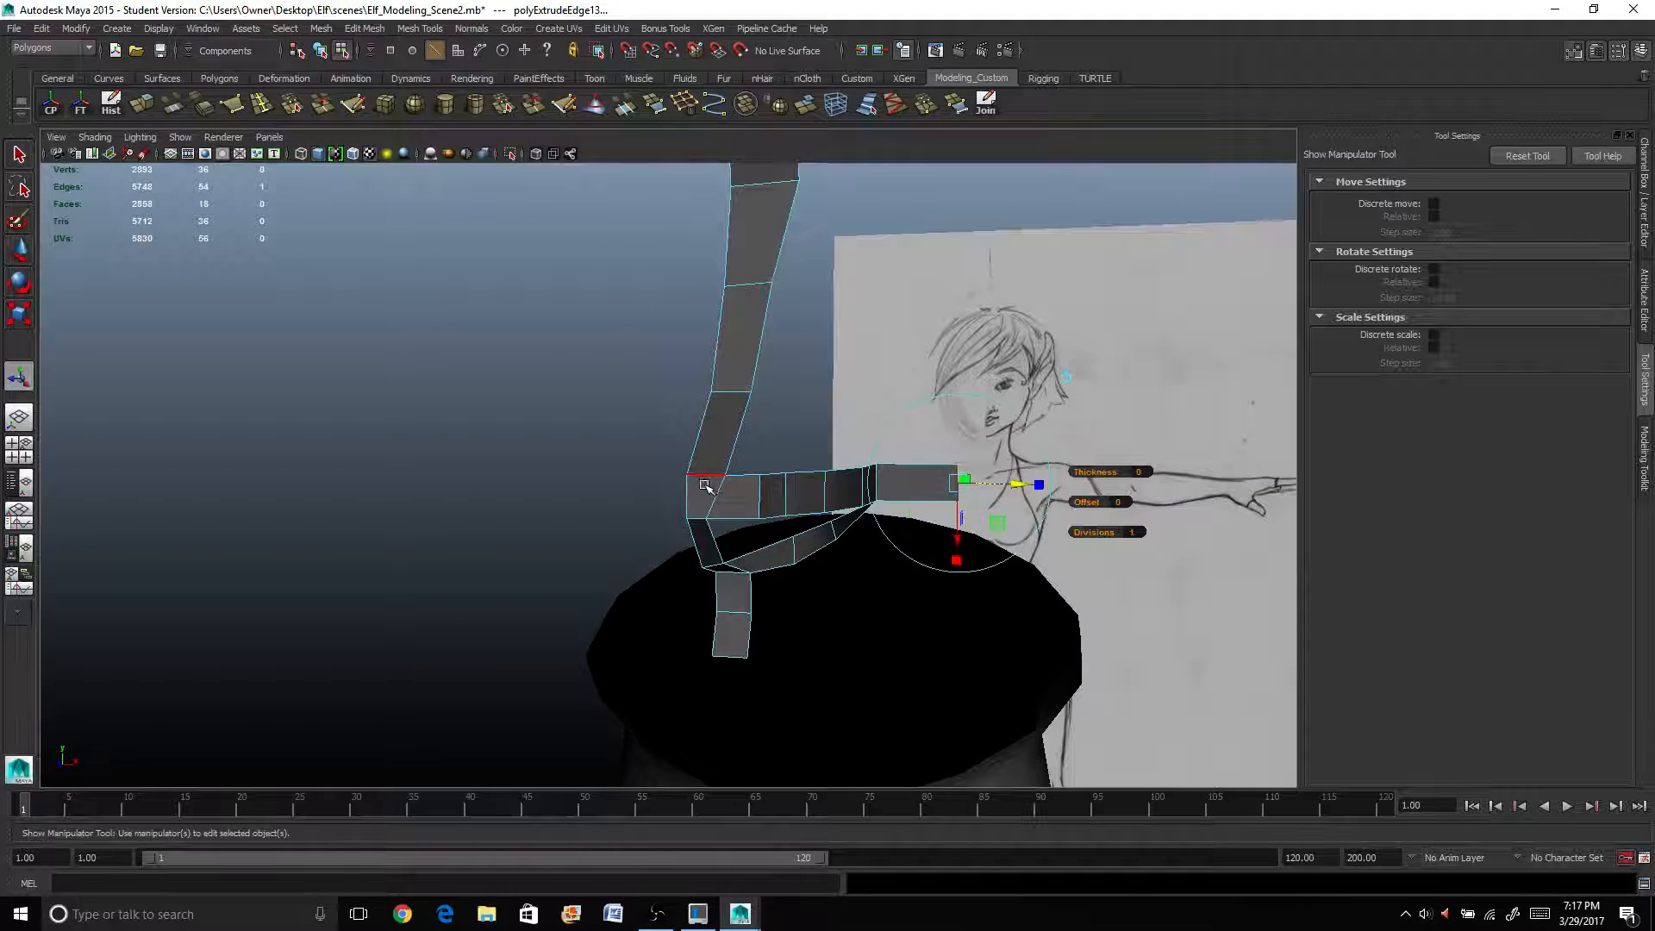
{"action": "middle_click_drag", "start_coordinate": [705, 485], "coordinate": [673, 538], "text": "alt"}
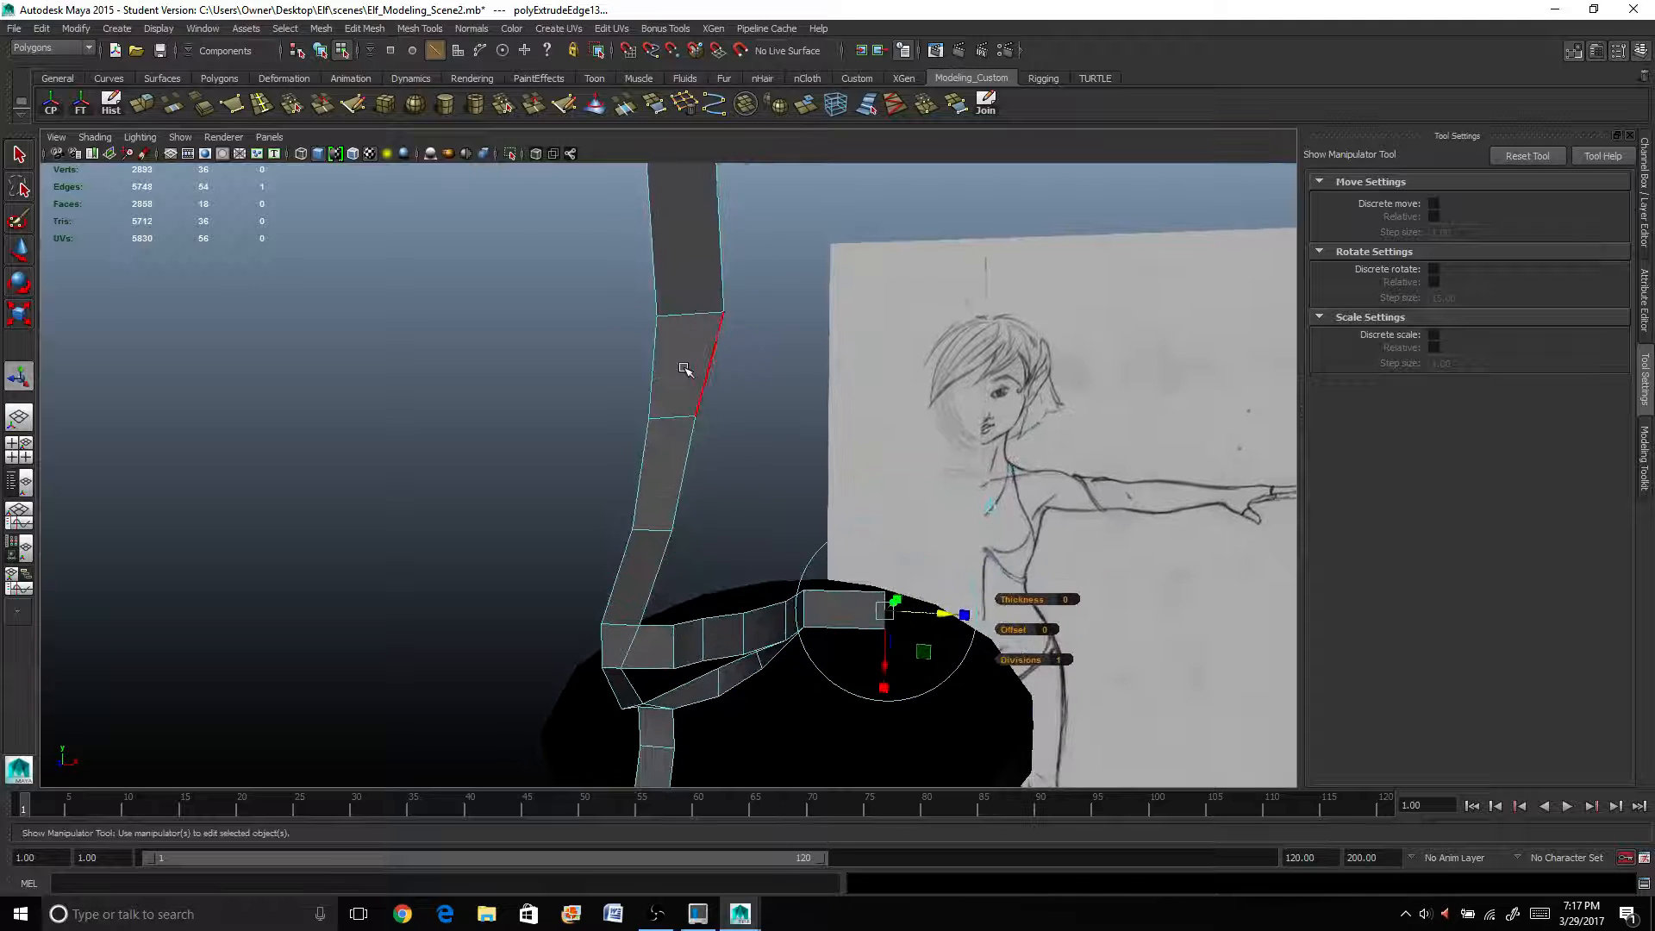
{"action": "left_click", "coordinate": [24, 448]}
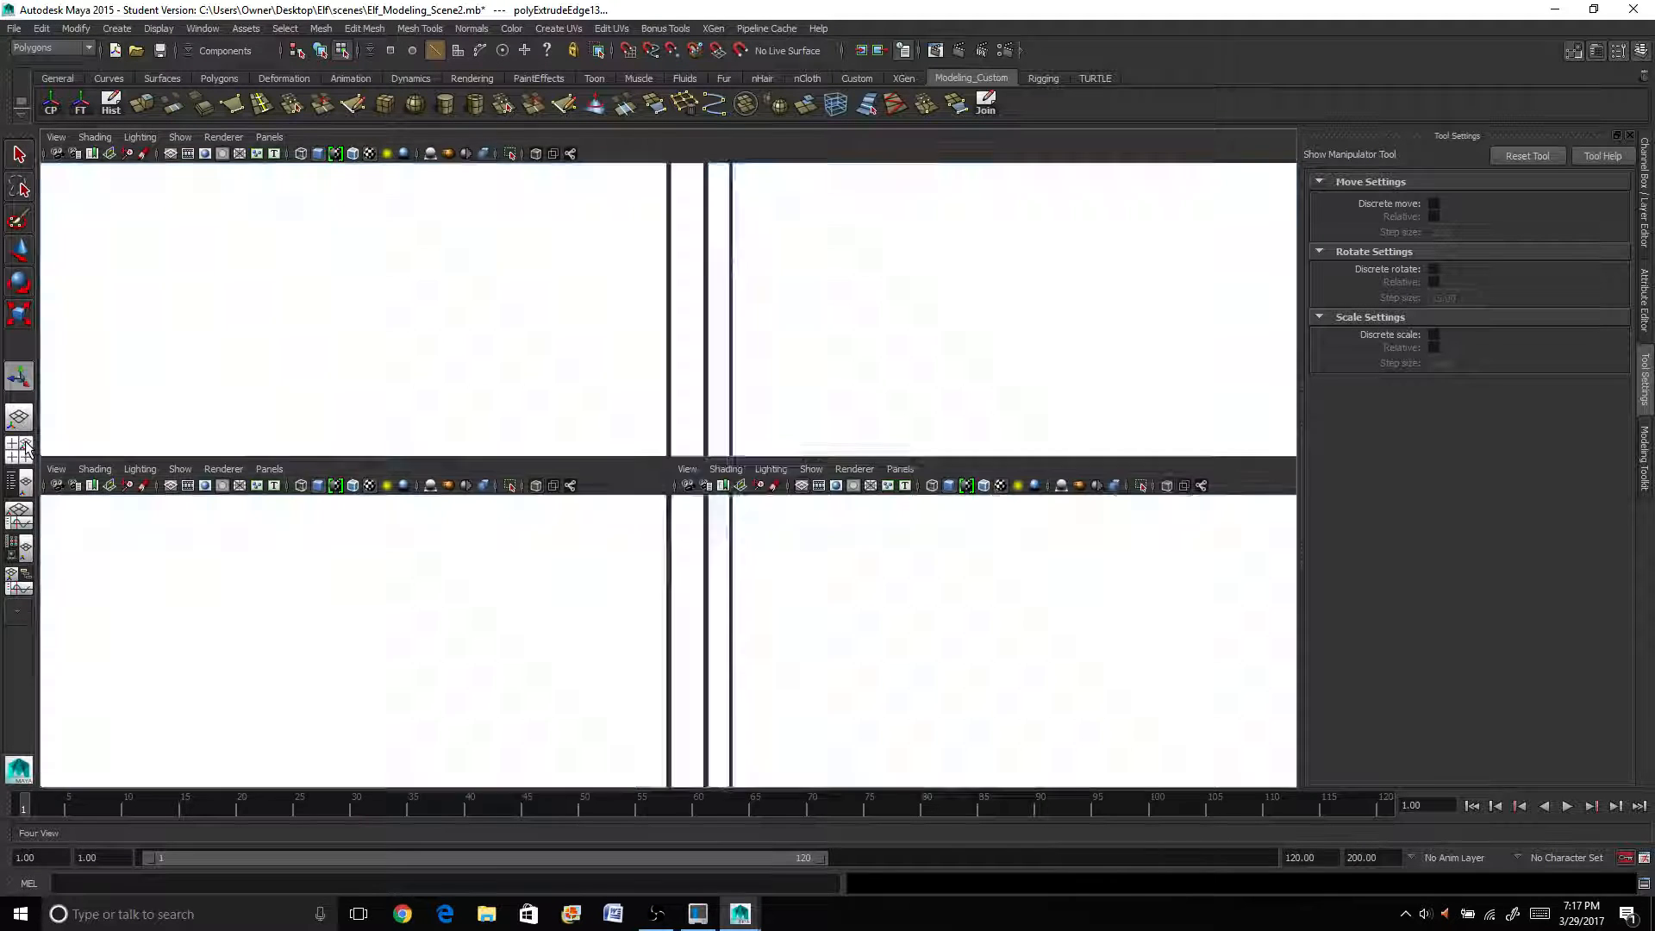
{"action": "key", "text": "space"}
{"action": "middle_click_drag", "start_coordinate": [402, 535], "coordinate": [325, 893], "text": "alt"}
{"action": "scroll", "coordinate": [318, 672], "scroll_direction": "up", "scroll_amount": 1}
{"action": "scroll", "coordinate": [365, 575], "scroll_direction": "down", "scroll_amount": 15}
{"action": "scroll", "coordinate": [363, 568], "scroll_direction": "up", "scroll_amount": 8}
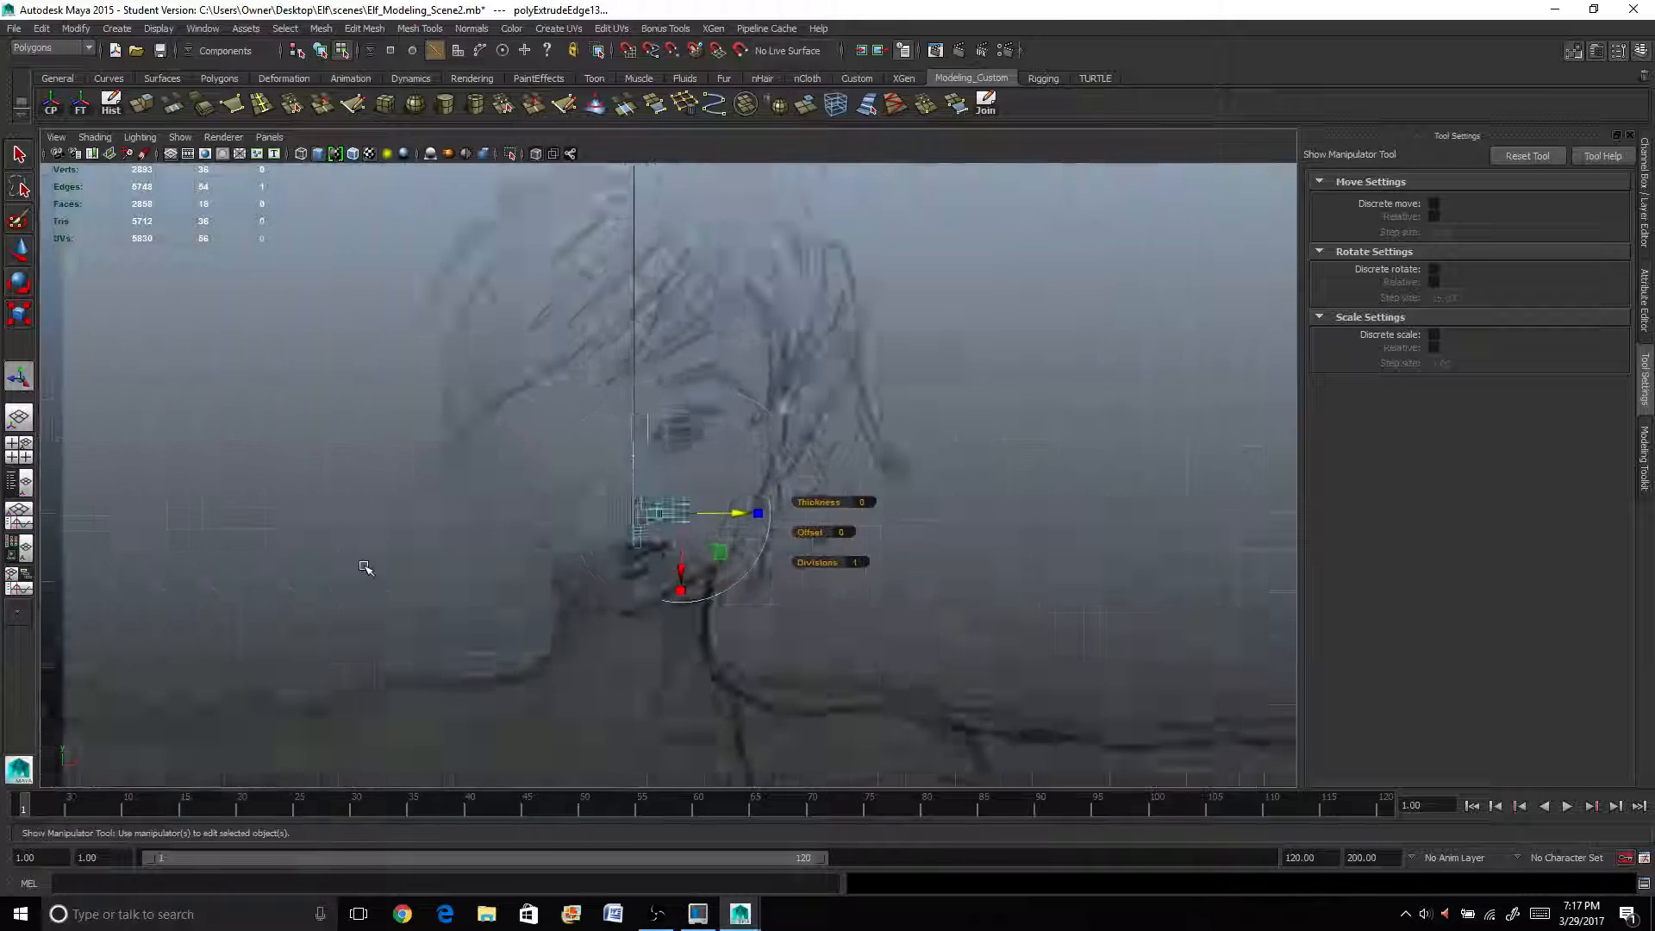
{"action": "right_click_drag", "start_coordinate": [632, 417], "coordinate": [651, 421]}
{"action": "left_click", "coordinate": [638, 420]}
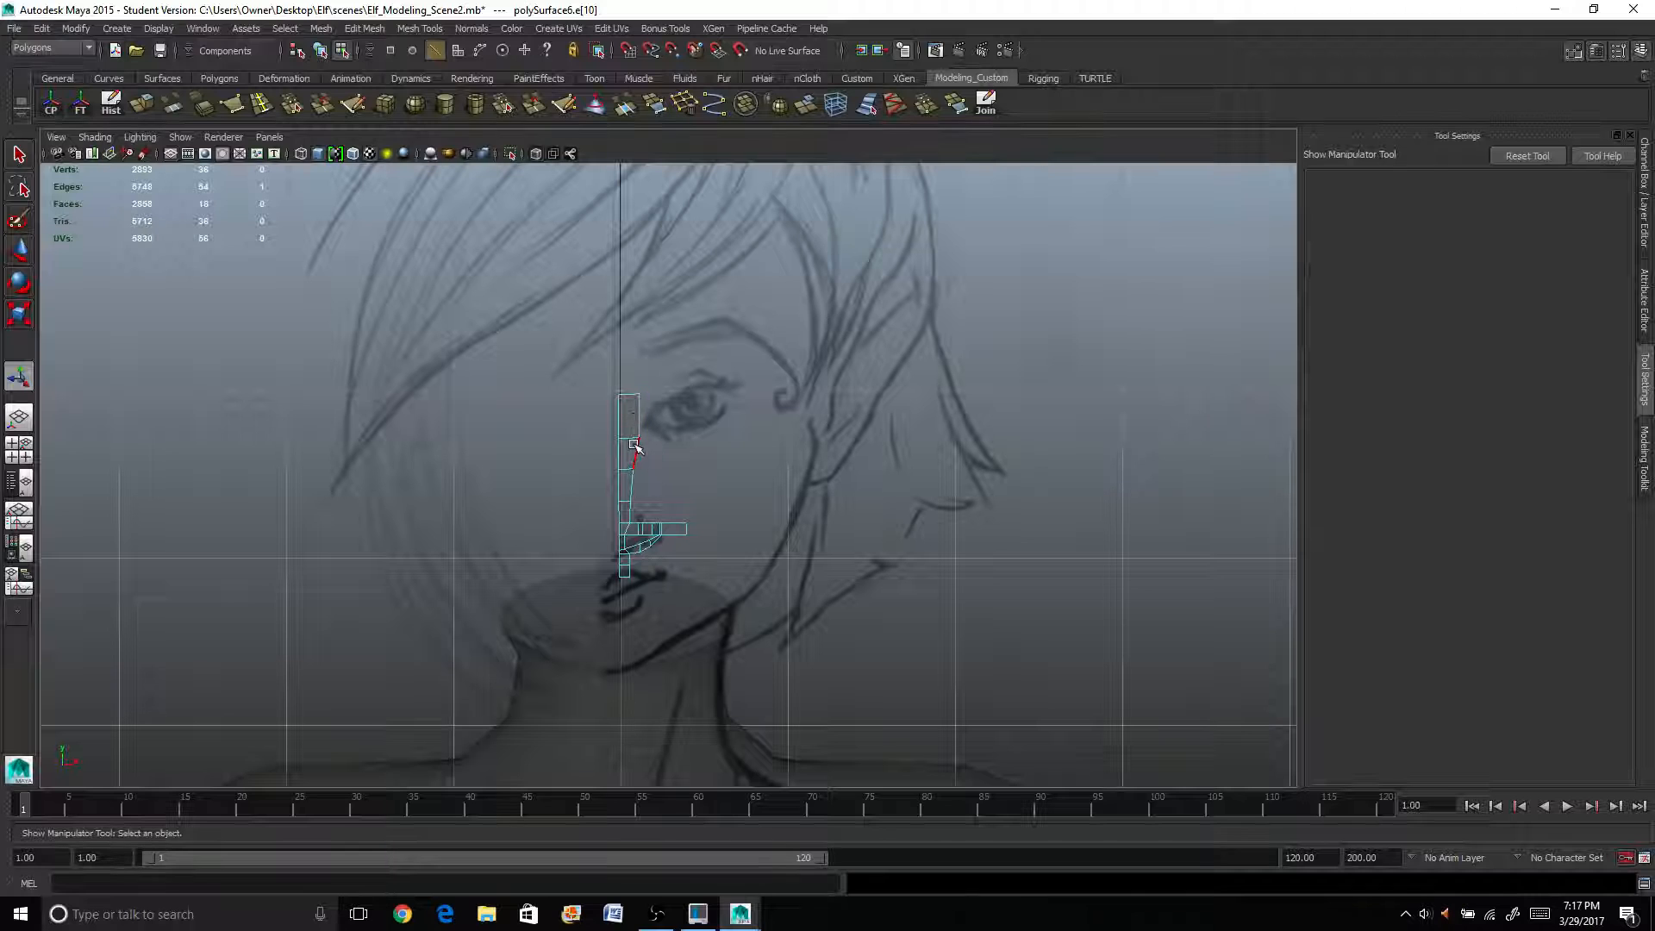
{"action": "key", "text": "w"}
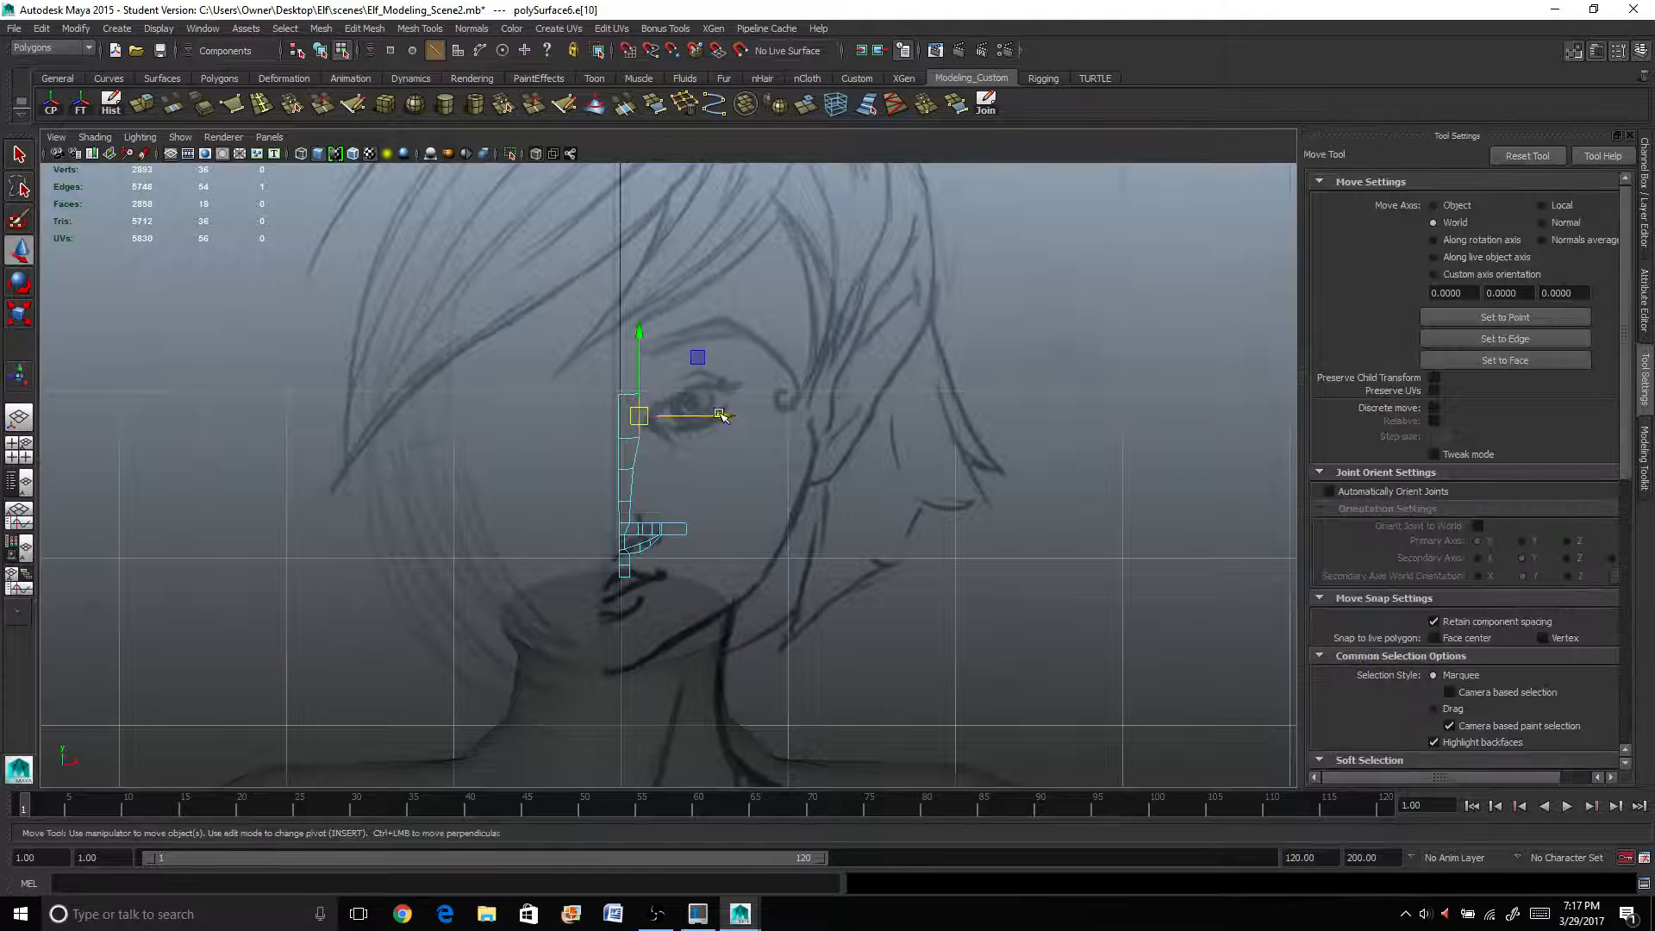
{"action": "left_click_drag", "start_coordinate": [720, 415], "coordinate": [712, 452]}
Move the next two side edges down the nose bridge toward the centre line in X to narrow the strip.
{"action": "left_click", "coordinate": [634, 458]}
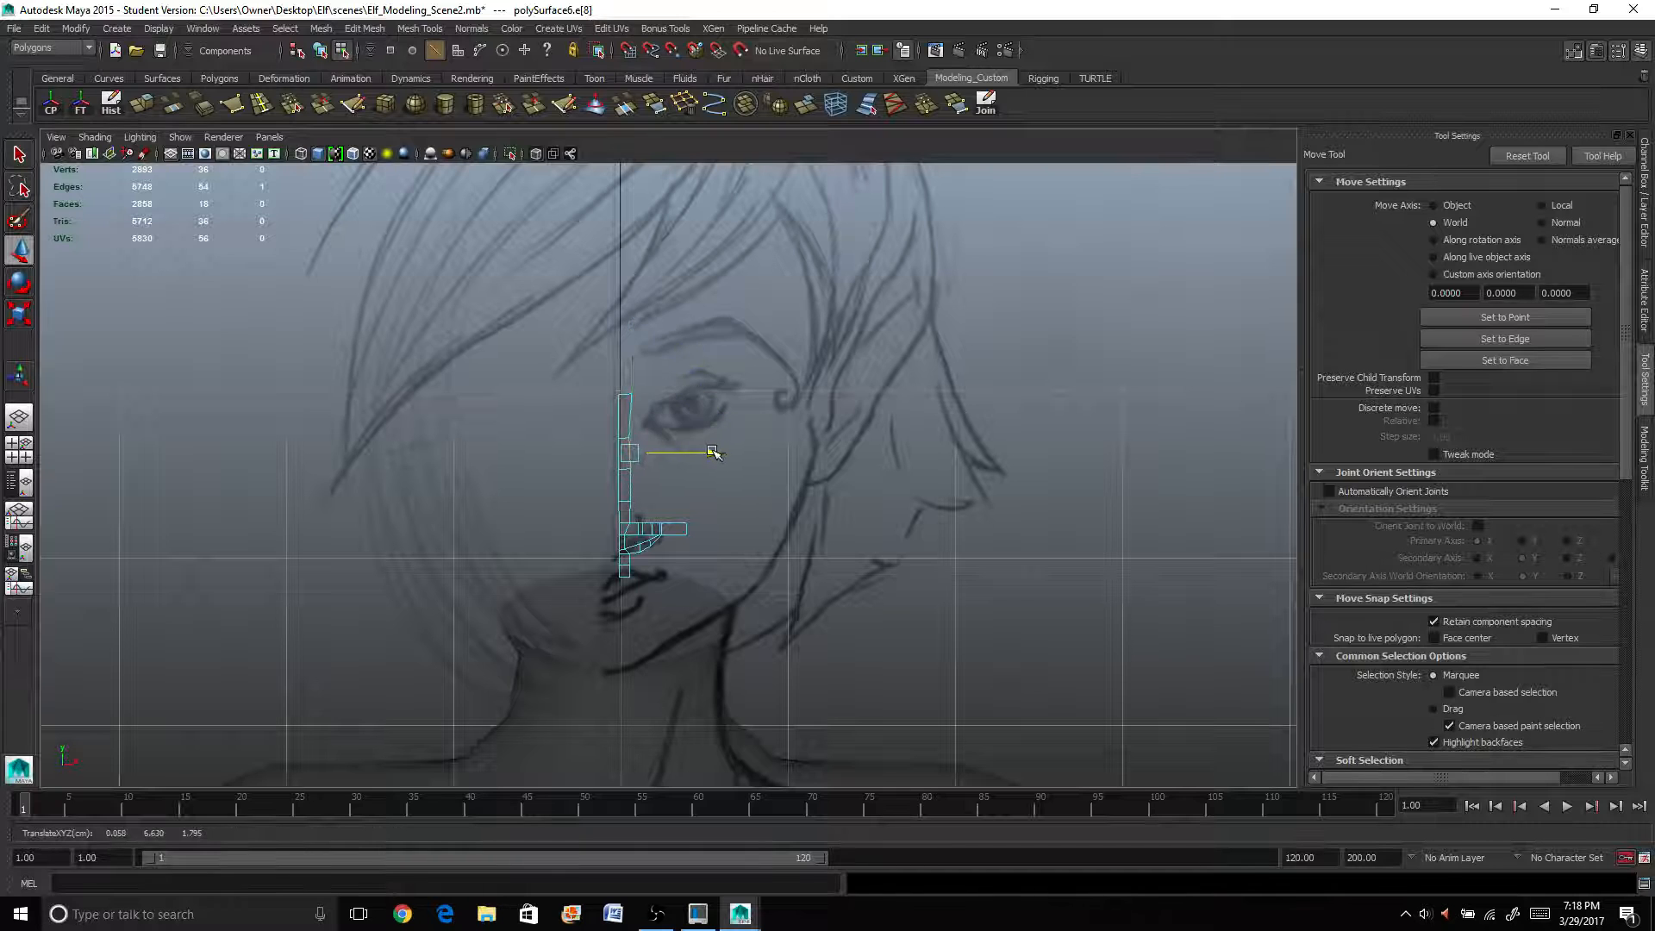
{"action": "left_click", "coordinate": [632, 481]}
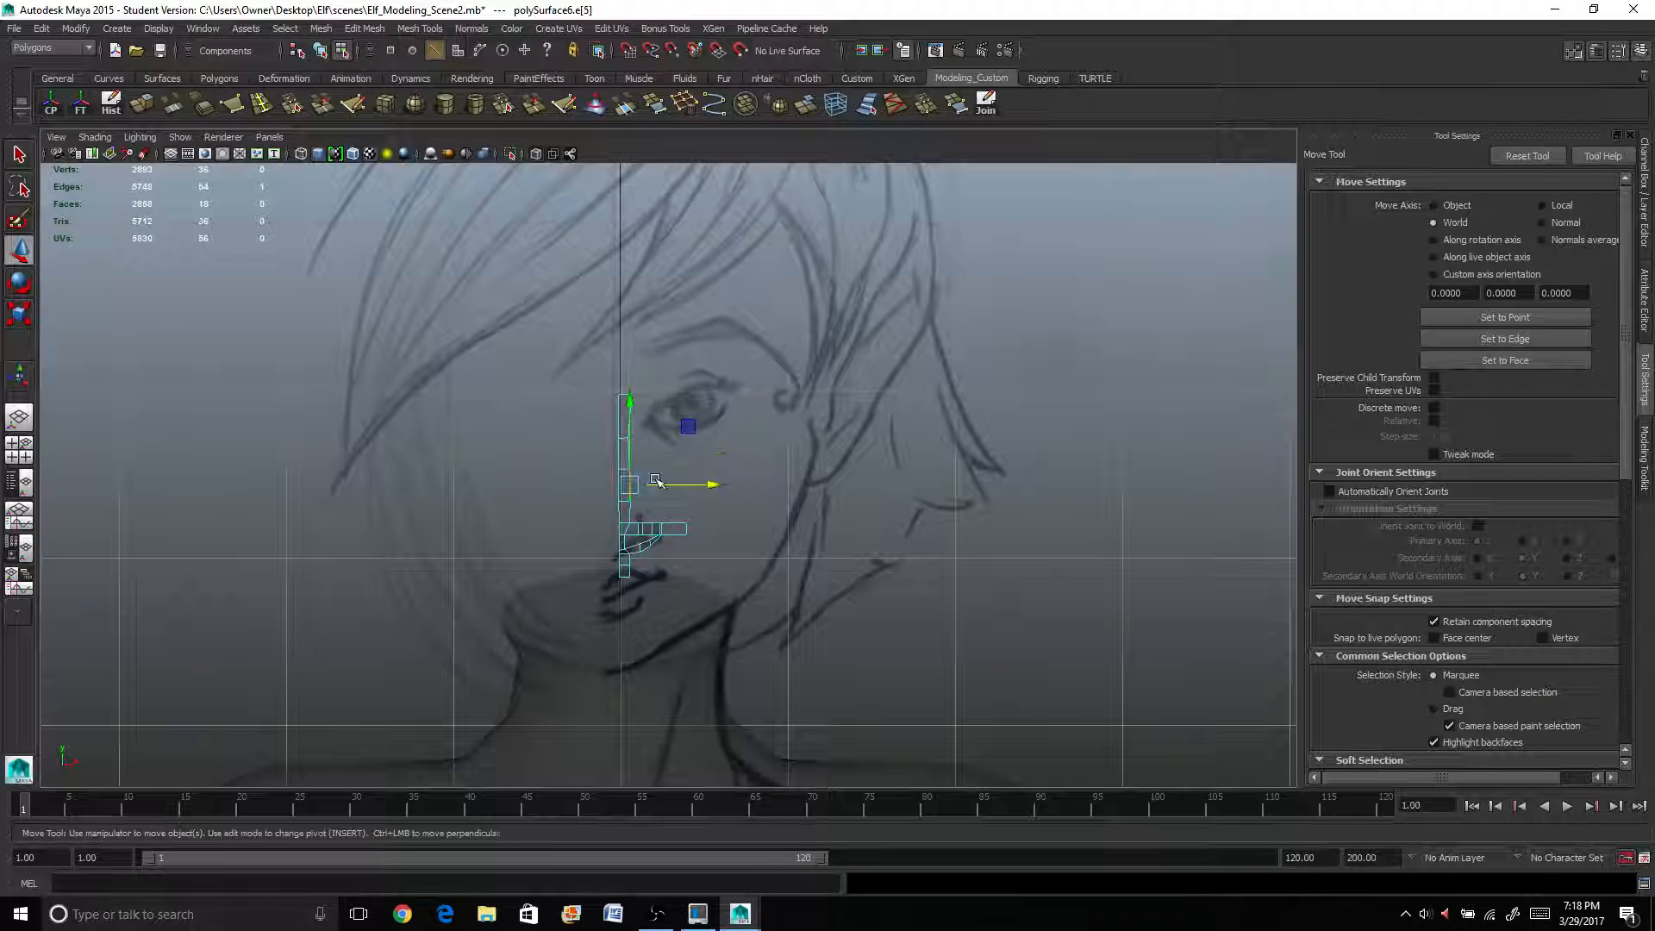
{"action": "left_click_drag", "start_coordinate": [698, 486], "coordinate": [708, 484]}
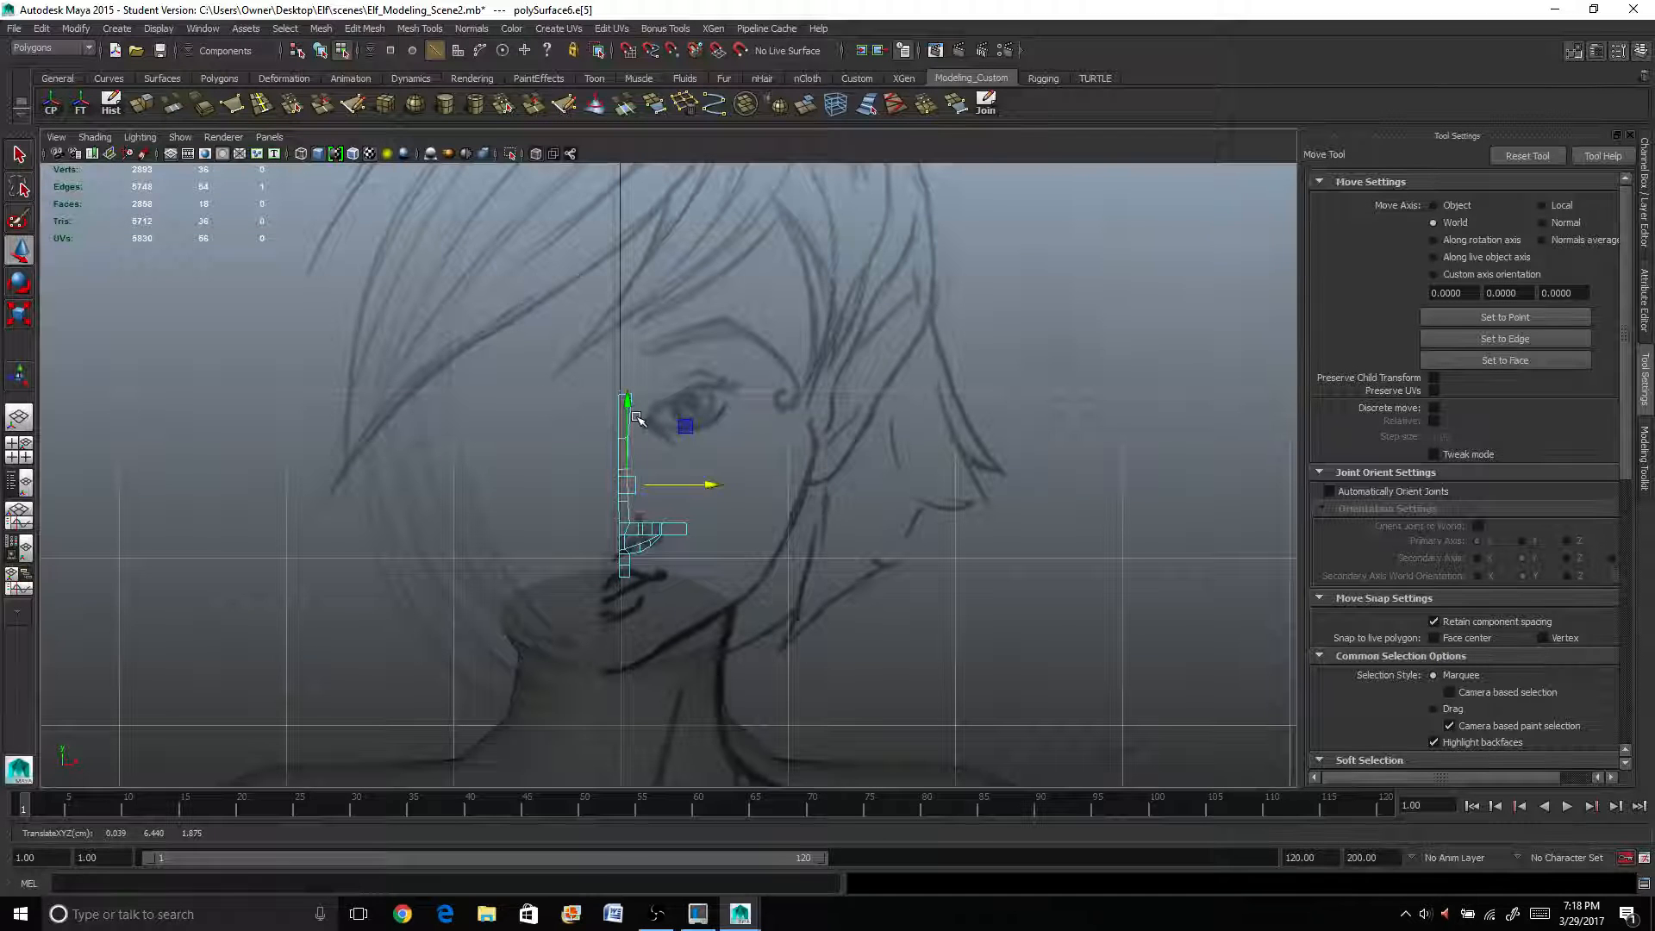
Extrude the top edge of the nose bridge strip straight up in world Y to brow level as one new face.
{"action": "key", "text": "q"}
{"action": "scroll", "coordinate": [634, 427], "scroll_direction": "up", "scroll_amount": 2}
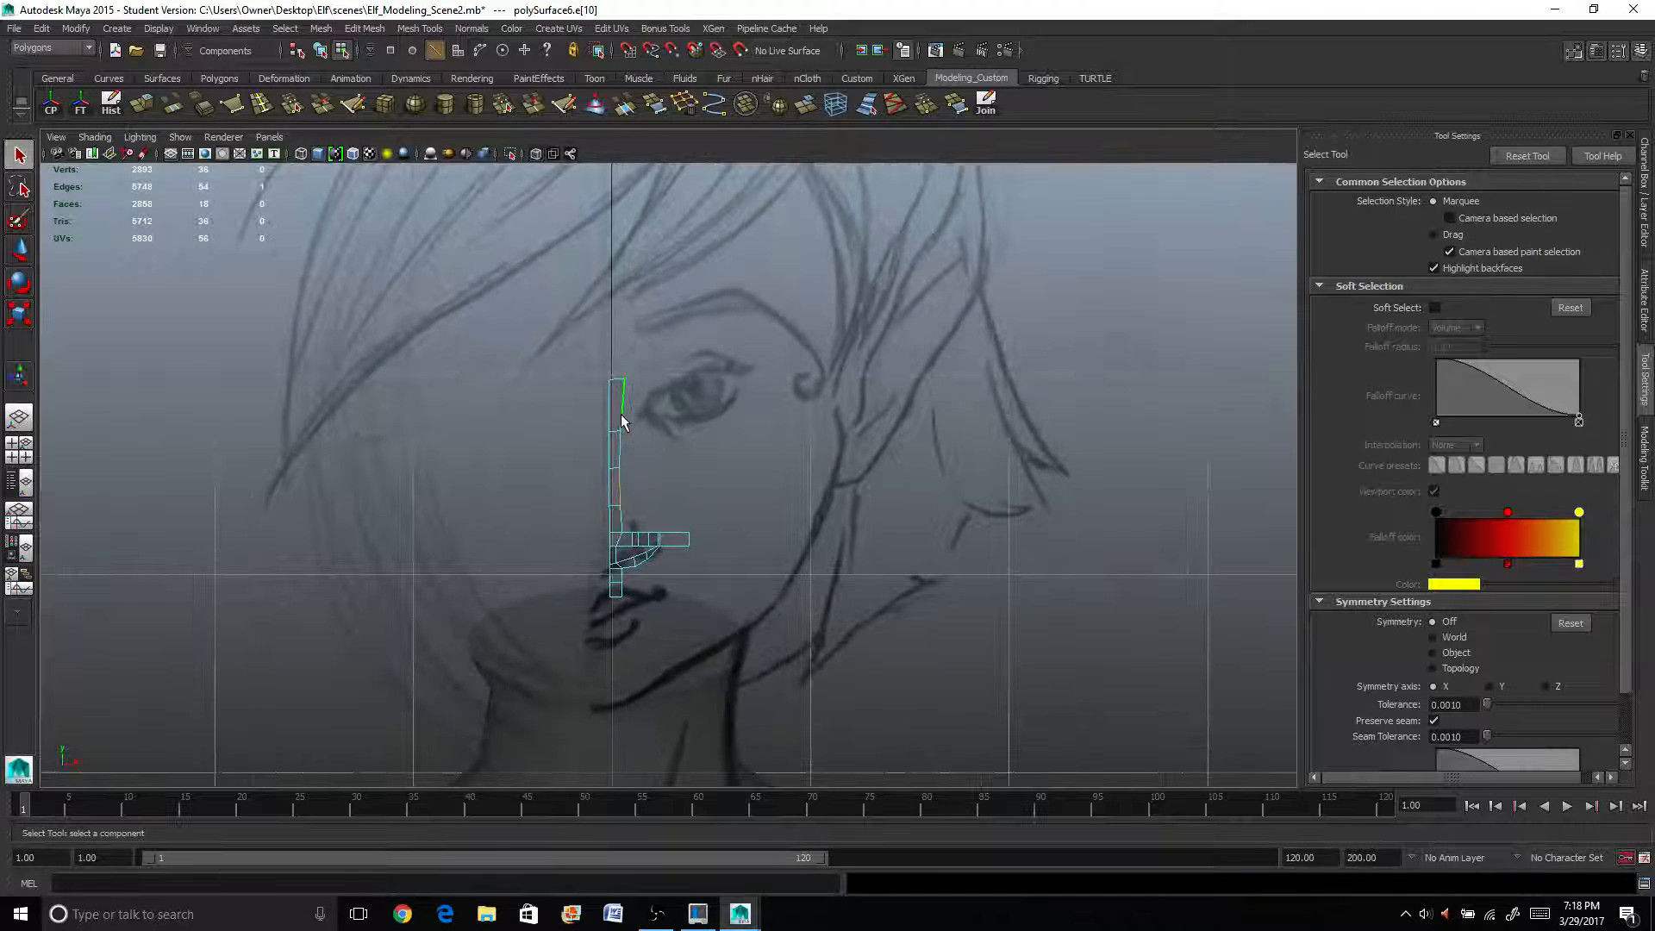
{"action": "right_click_drag", "start_coordinate": [620, 388], "coordinate": [615, 377]}
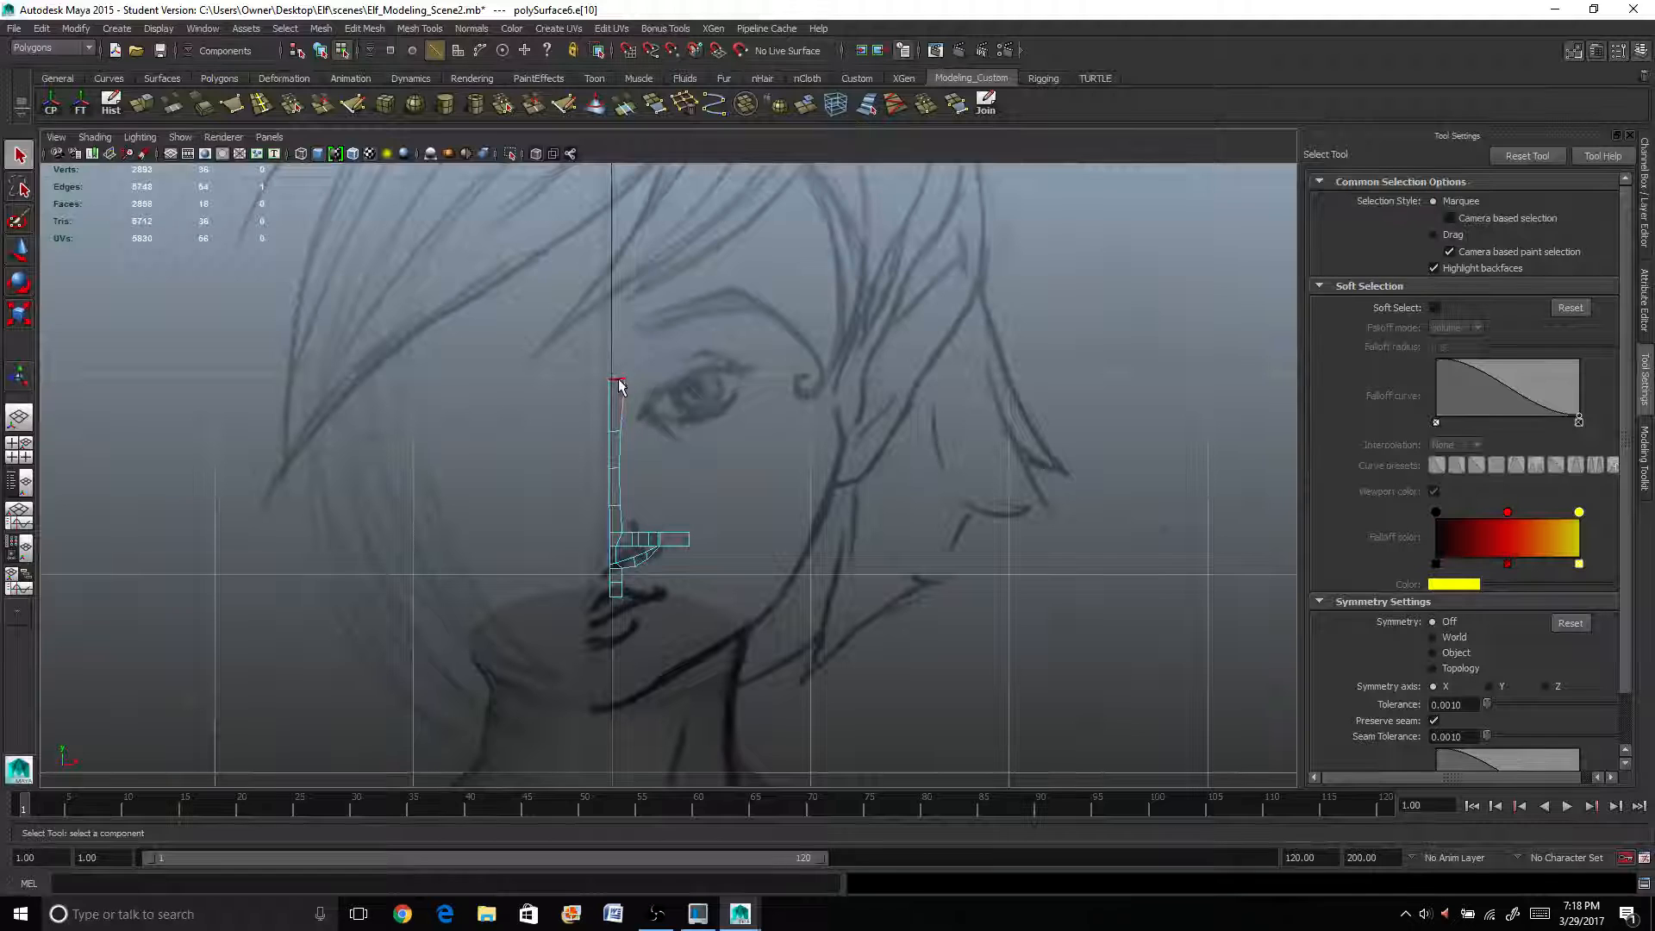
{"action": "left_click", "coordinate": [141, 104]}
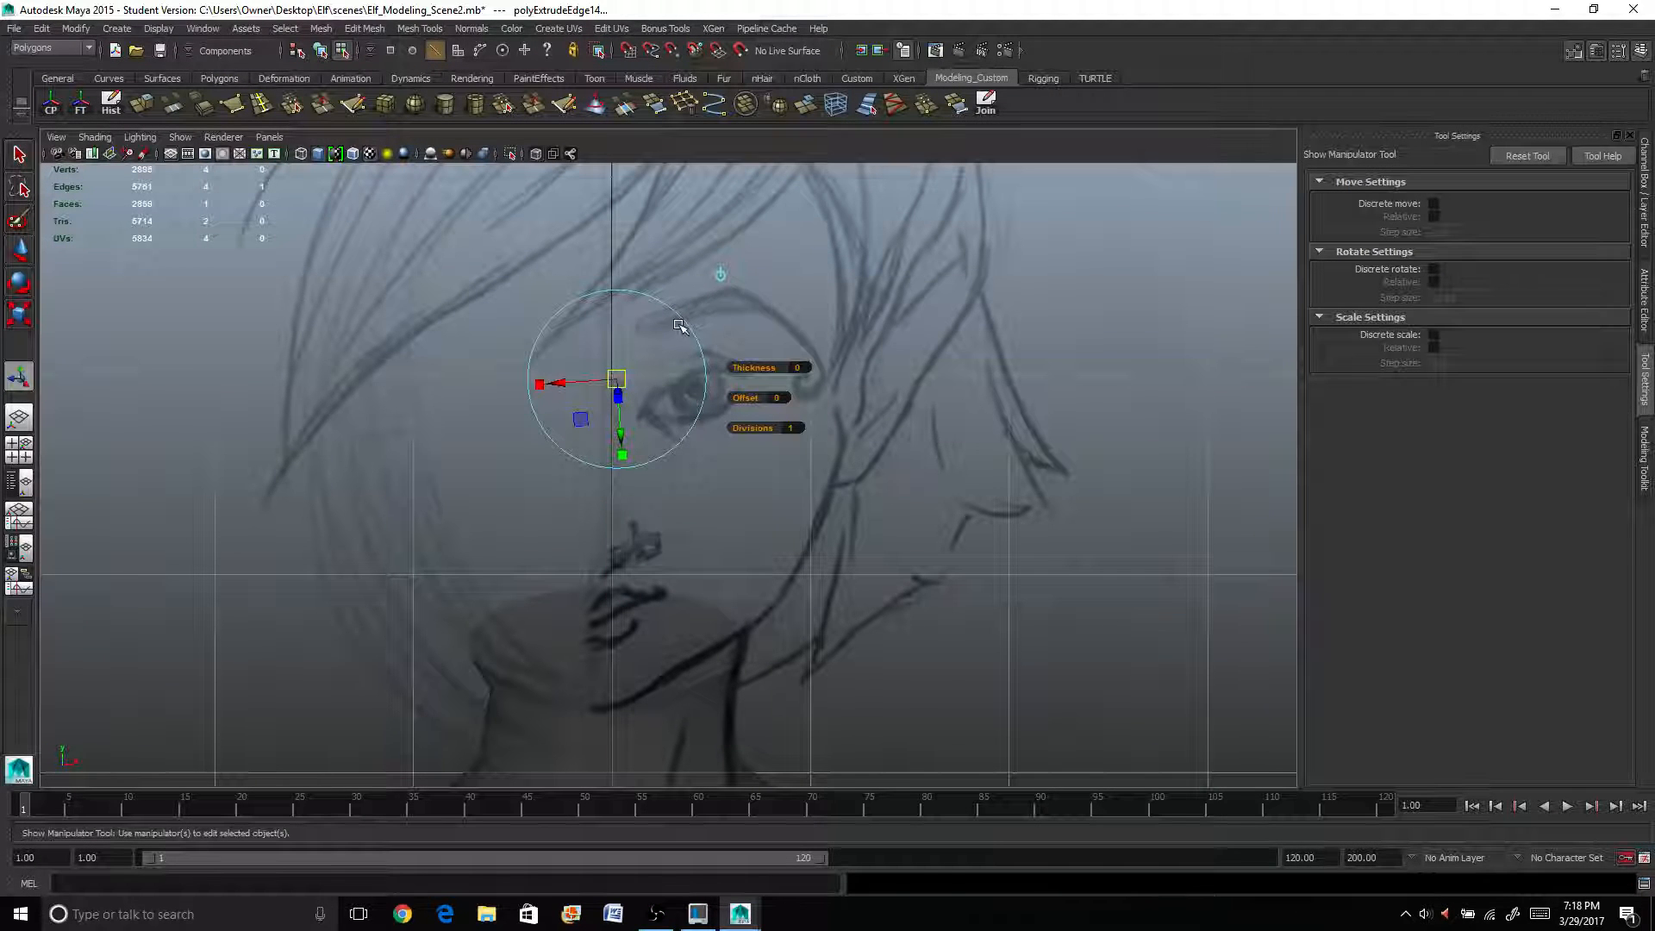
{"action": "left_click", "coordinate": [721, 275]}
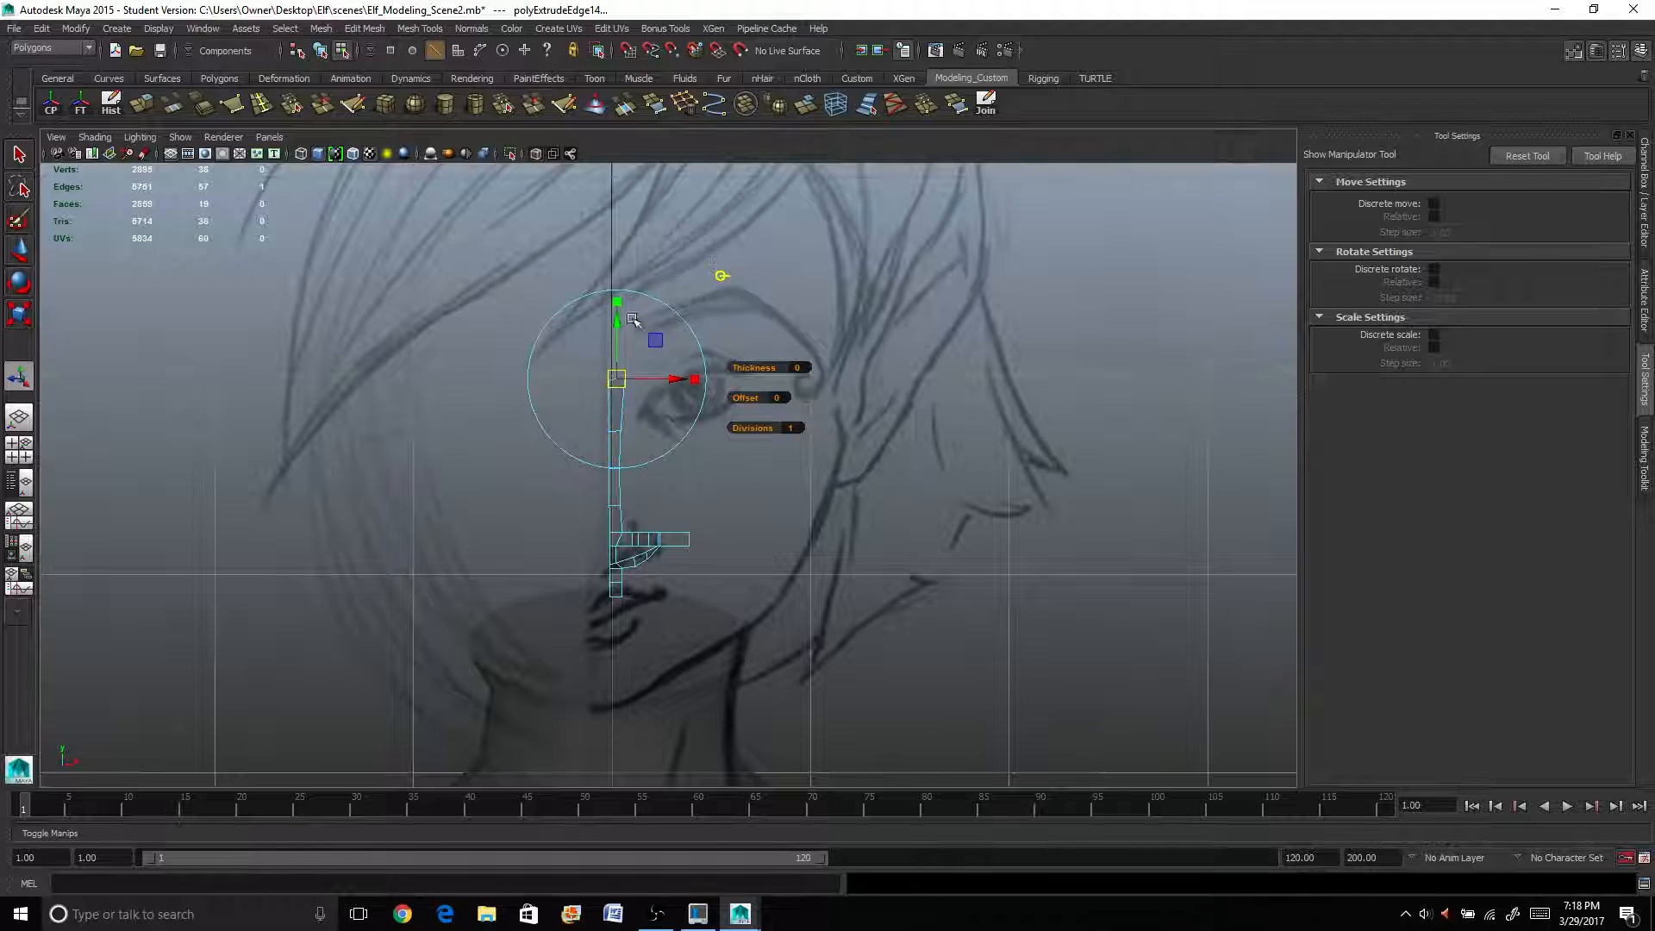
{"action": "left_click_drag", "start_coordinate": [624, 336], "coordinate": [625, 286]}
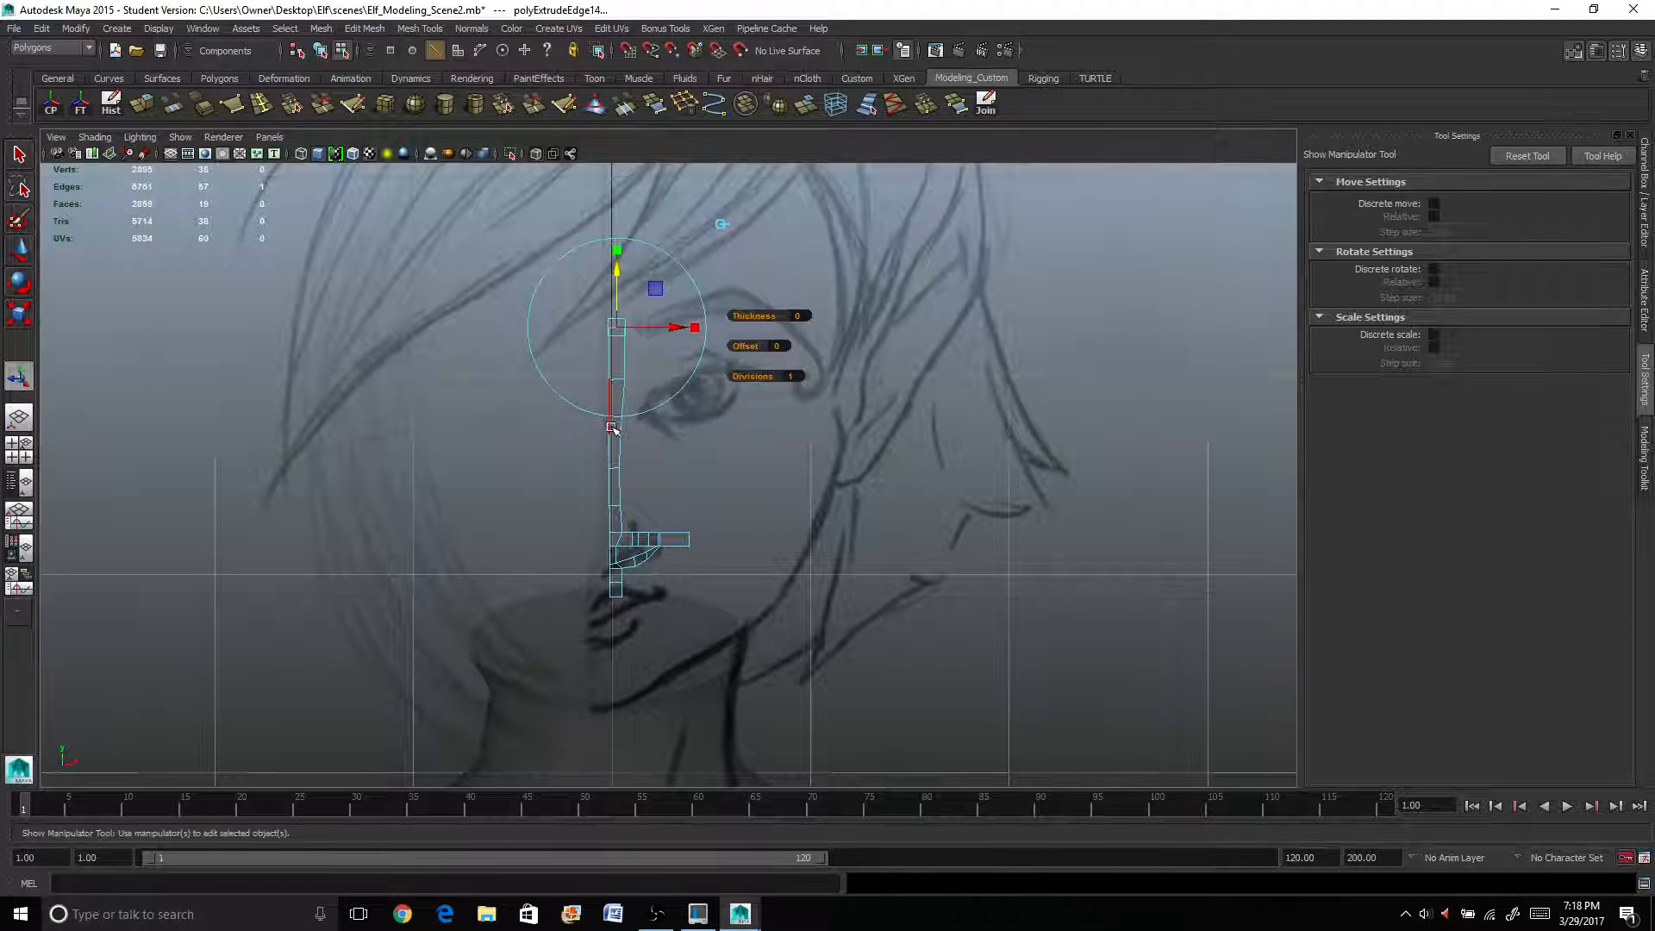
Extrude the nose bridge's side edge beside the eye back along world Z toward the eye socket.
{"action": "right_click_drag", "start_coordinate": [613, 428], "coordinate": [614, 390]}
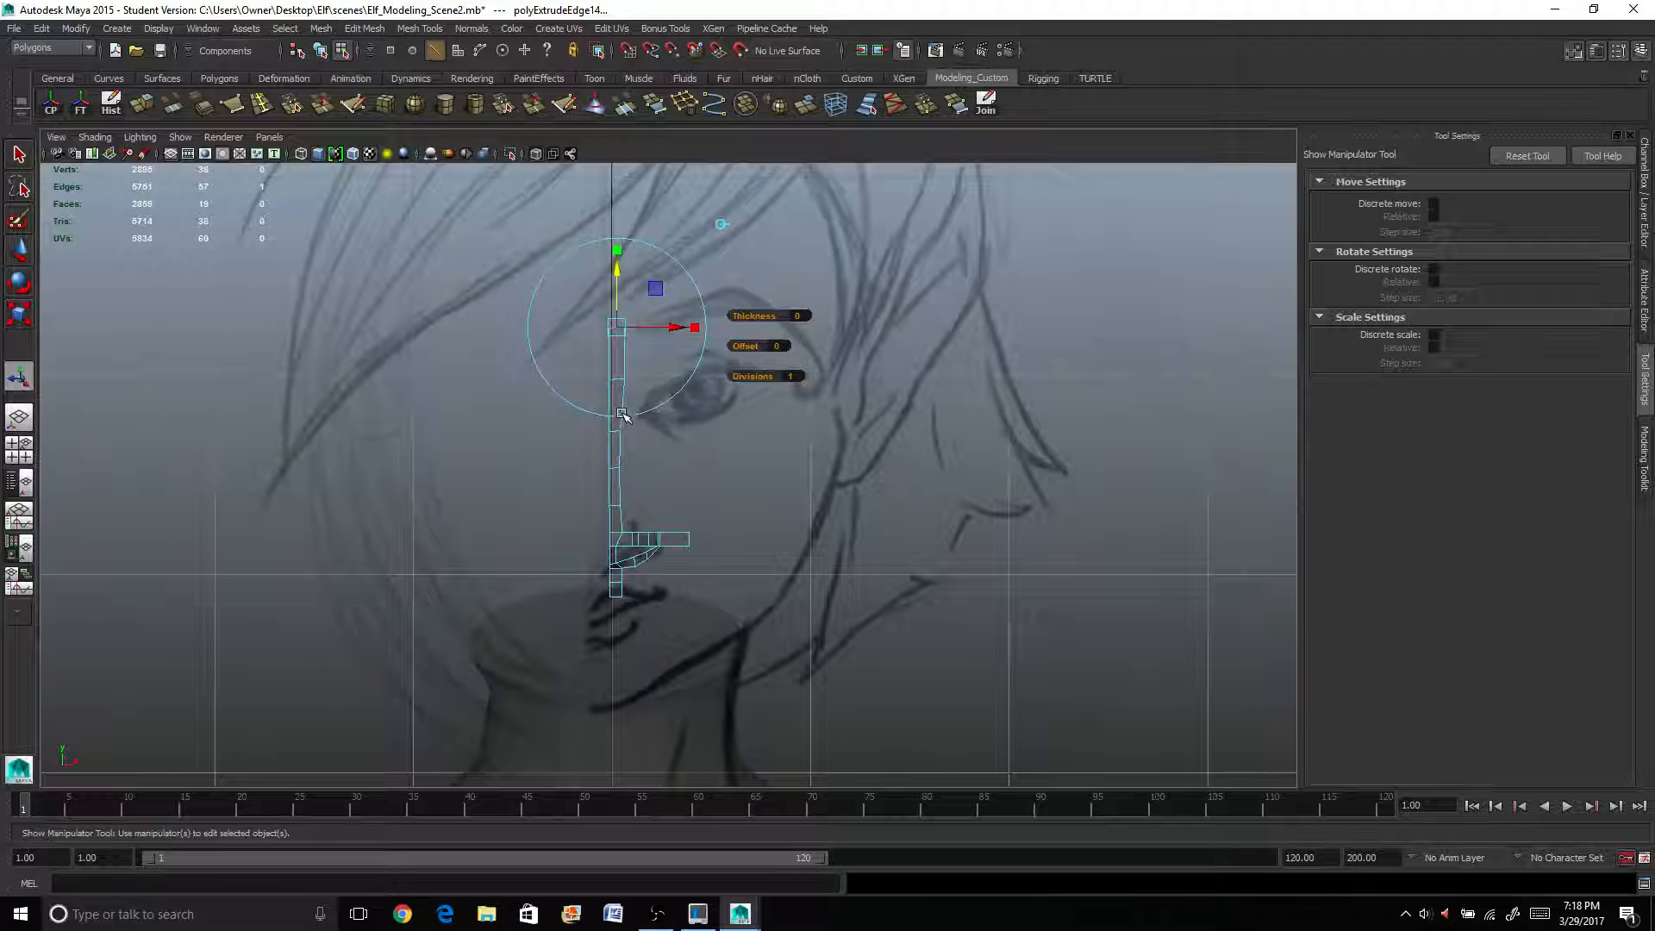
{"action": "left_click", "coordinate": [624, 401]}
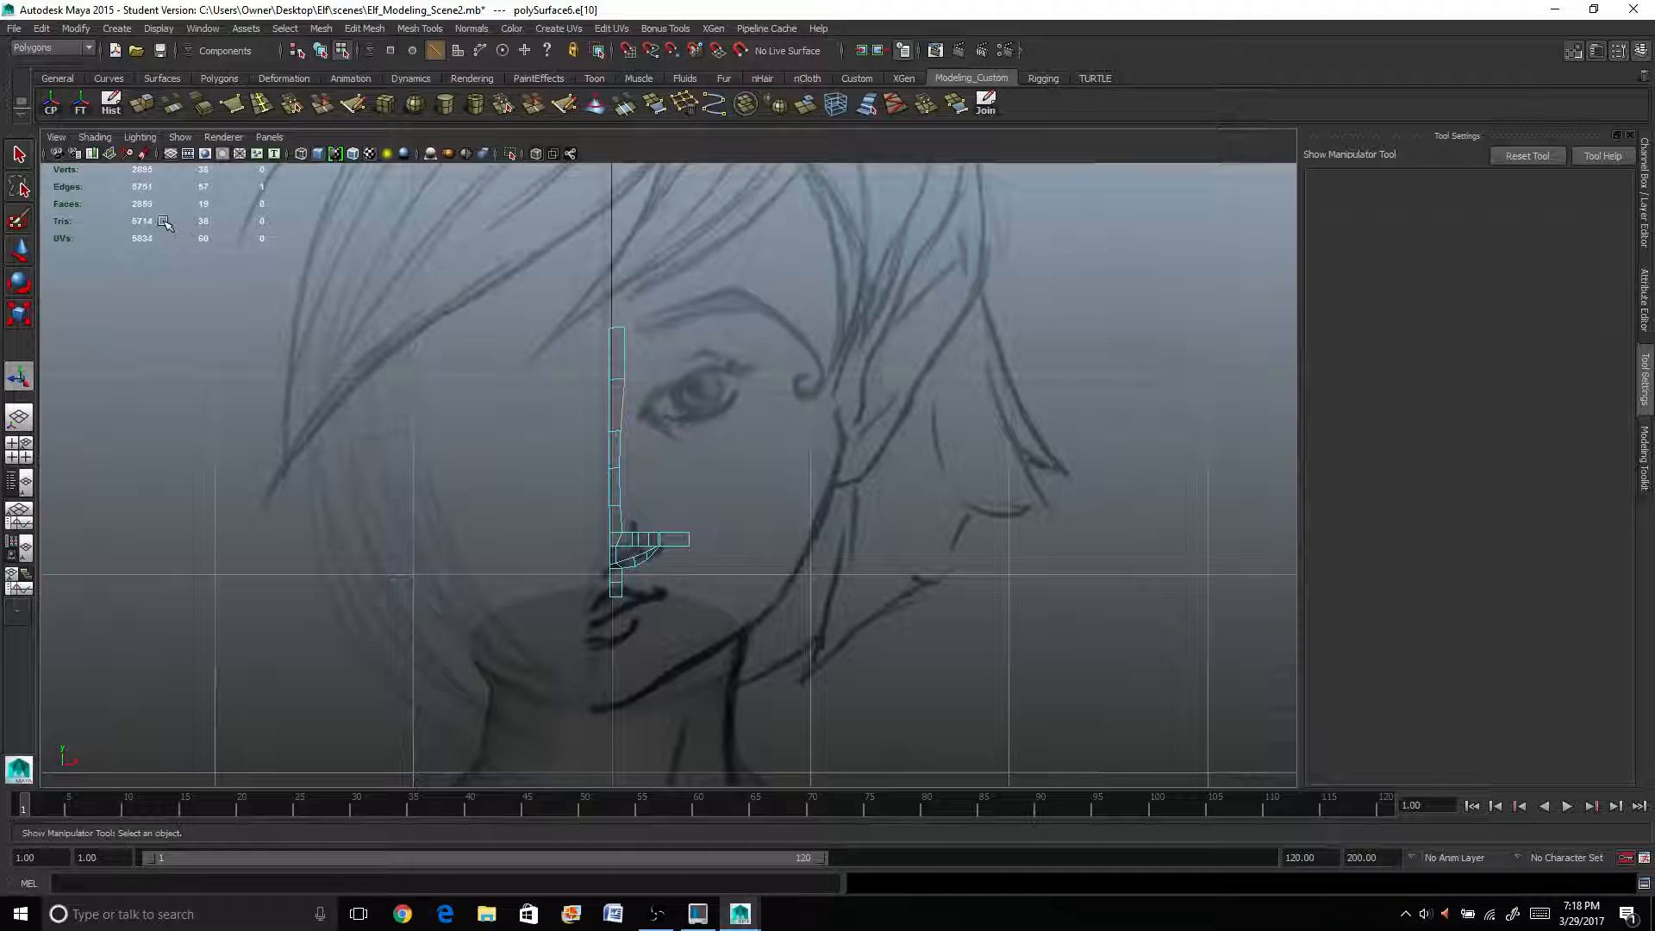
{"action": "left_click", "coordinate": [142, 104]}
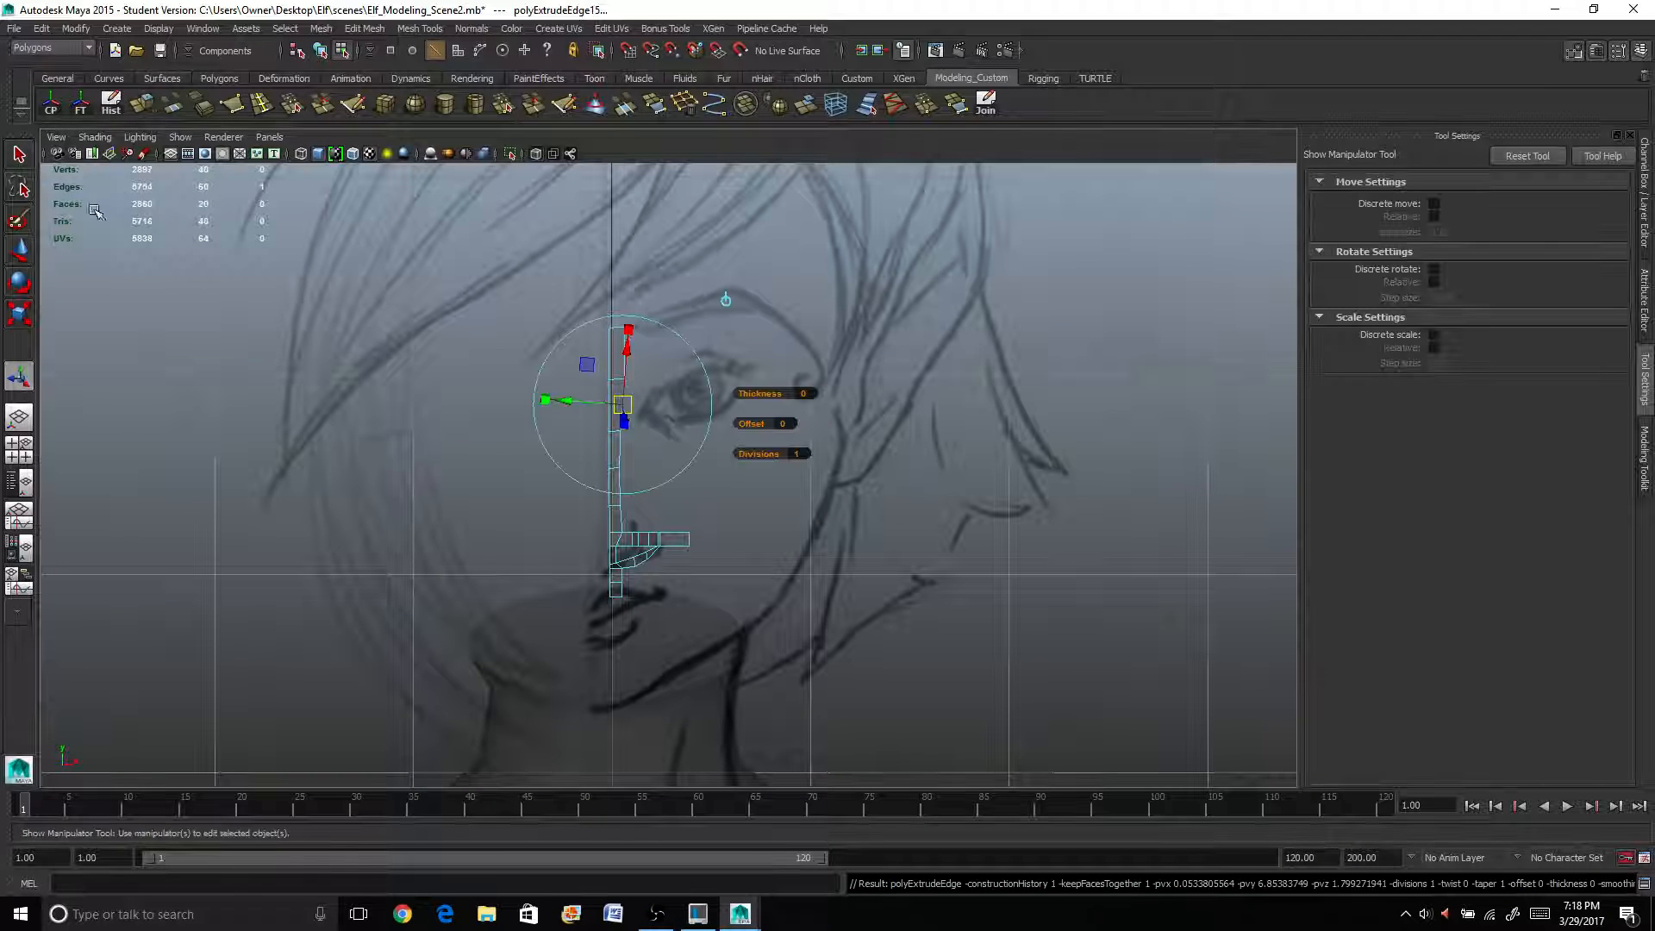
{"action": "left_click", "coordinate": [19, 450]}
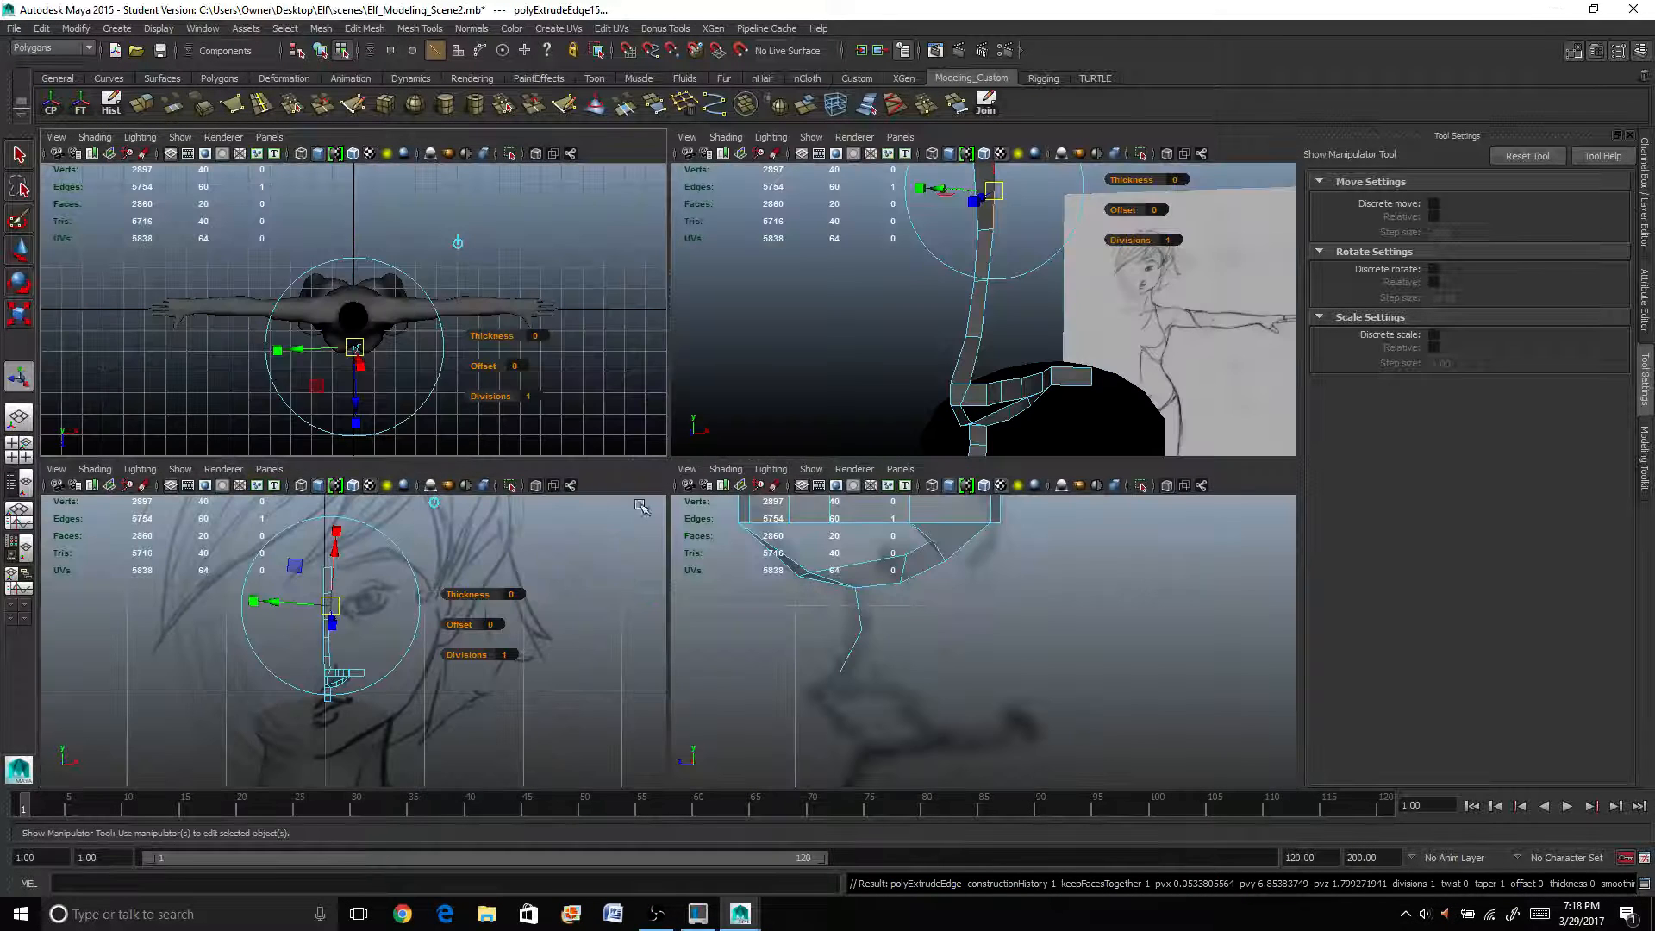
{"action": "key", "text": "f"}
{"action": "scroll", "coordinate": [934, 600], "scroll_direction": "up", "scroll_amount": 1}
{"action": "key", "text": "space"}
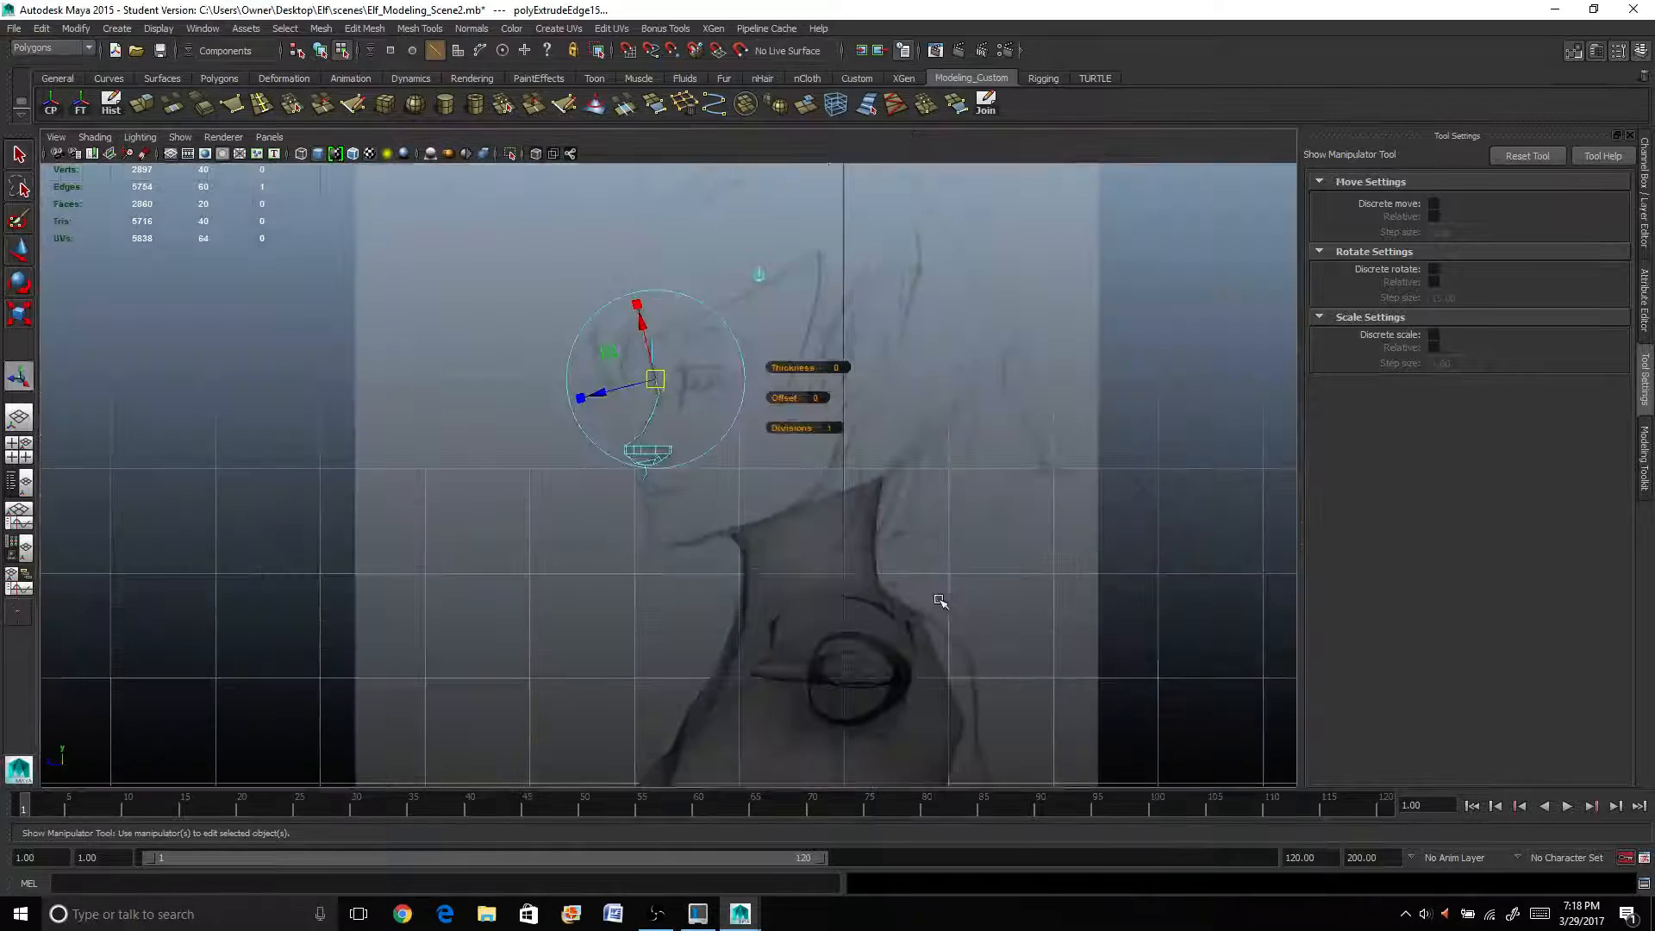
{"action": "scroll", "coordinate": [939, 601], "scroll_direction": "up", "scroll_amount": 6}
{"action": "middle_click_drag", "start_coordinate": [779, 433], "coordinate": [775, 549], "text": "alt"}
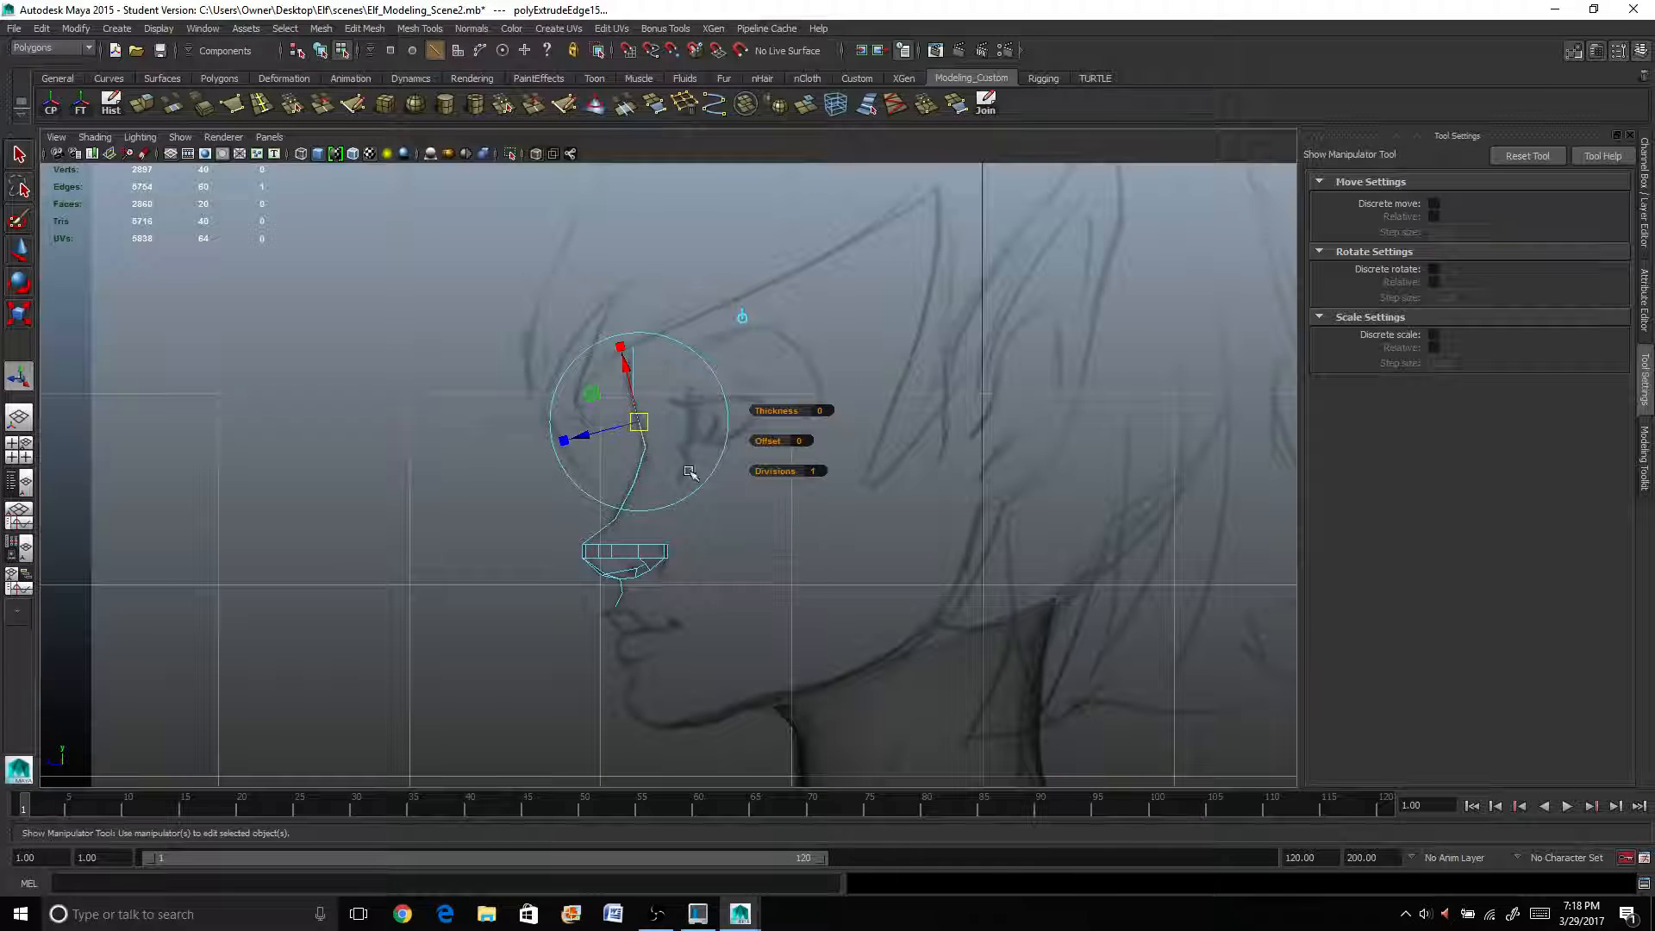
{"action": "left_click", "coordinate": [742, 317]}
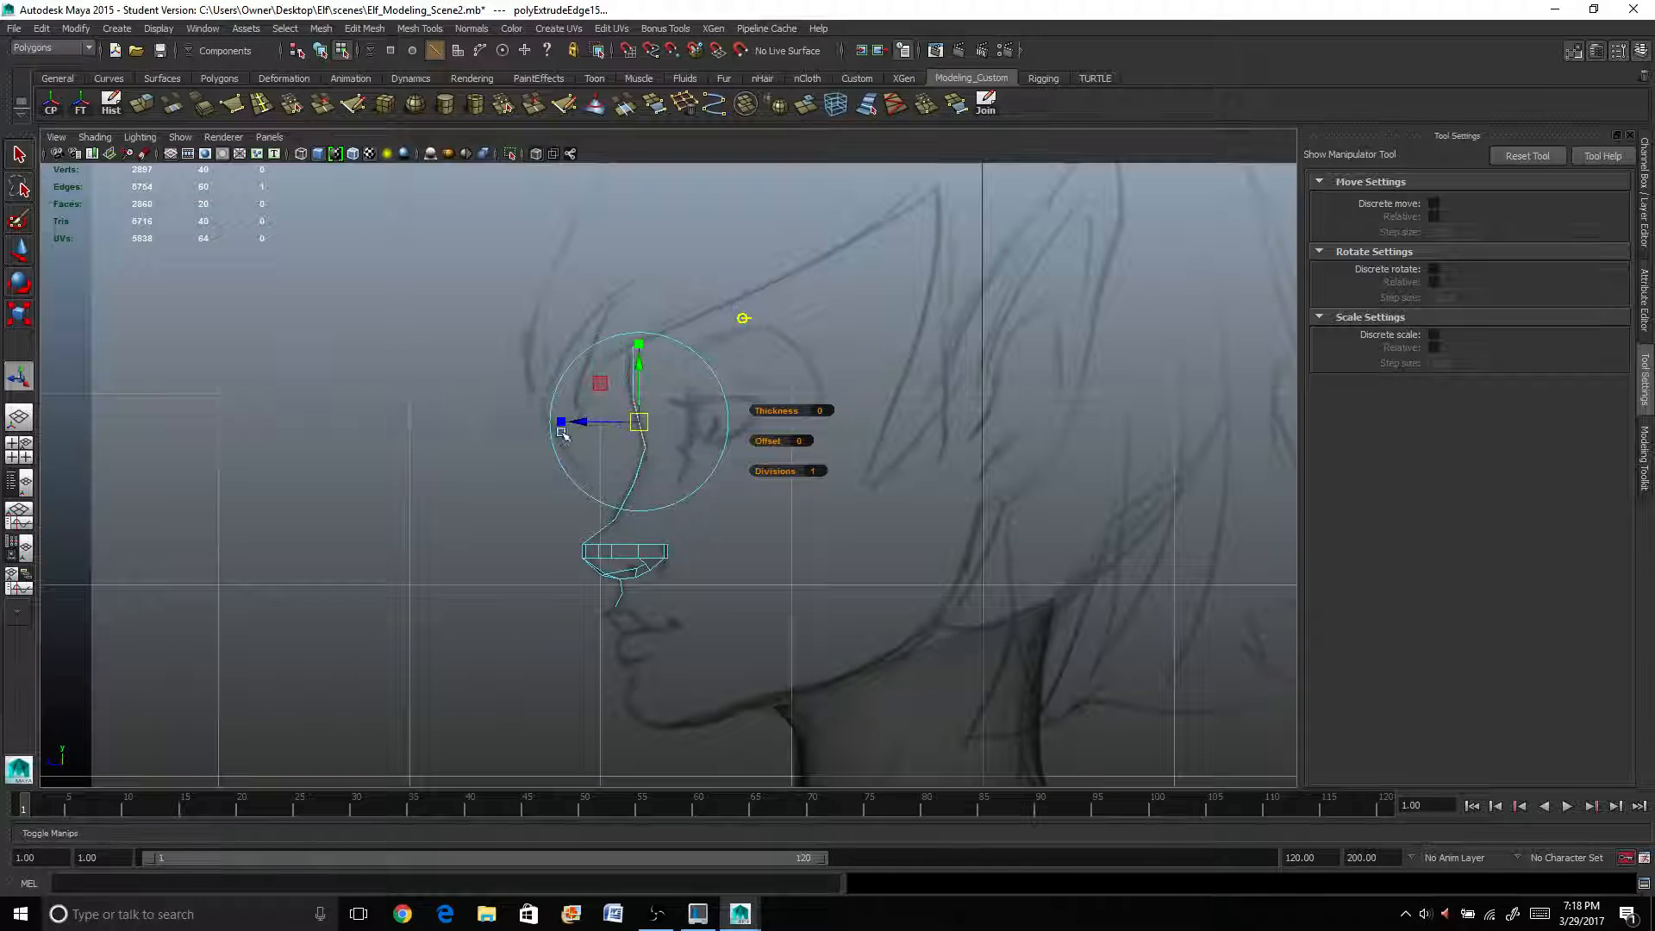
{"action": "left_click_drag", "start_coordinate": [563, 433], "coordinate": [609, 419]}
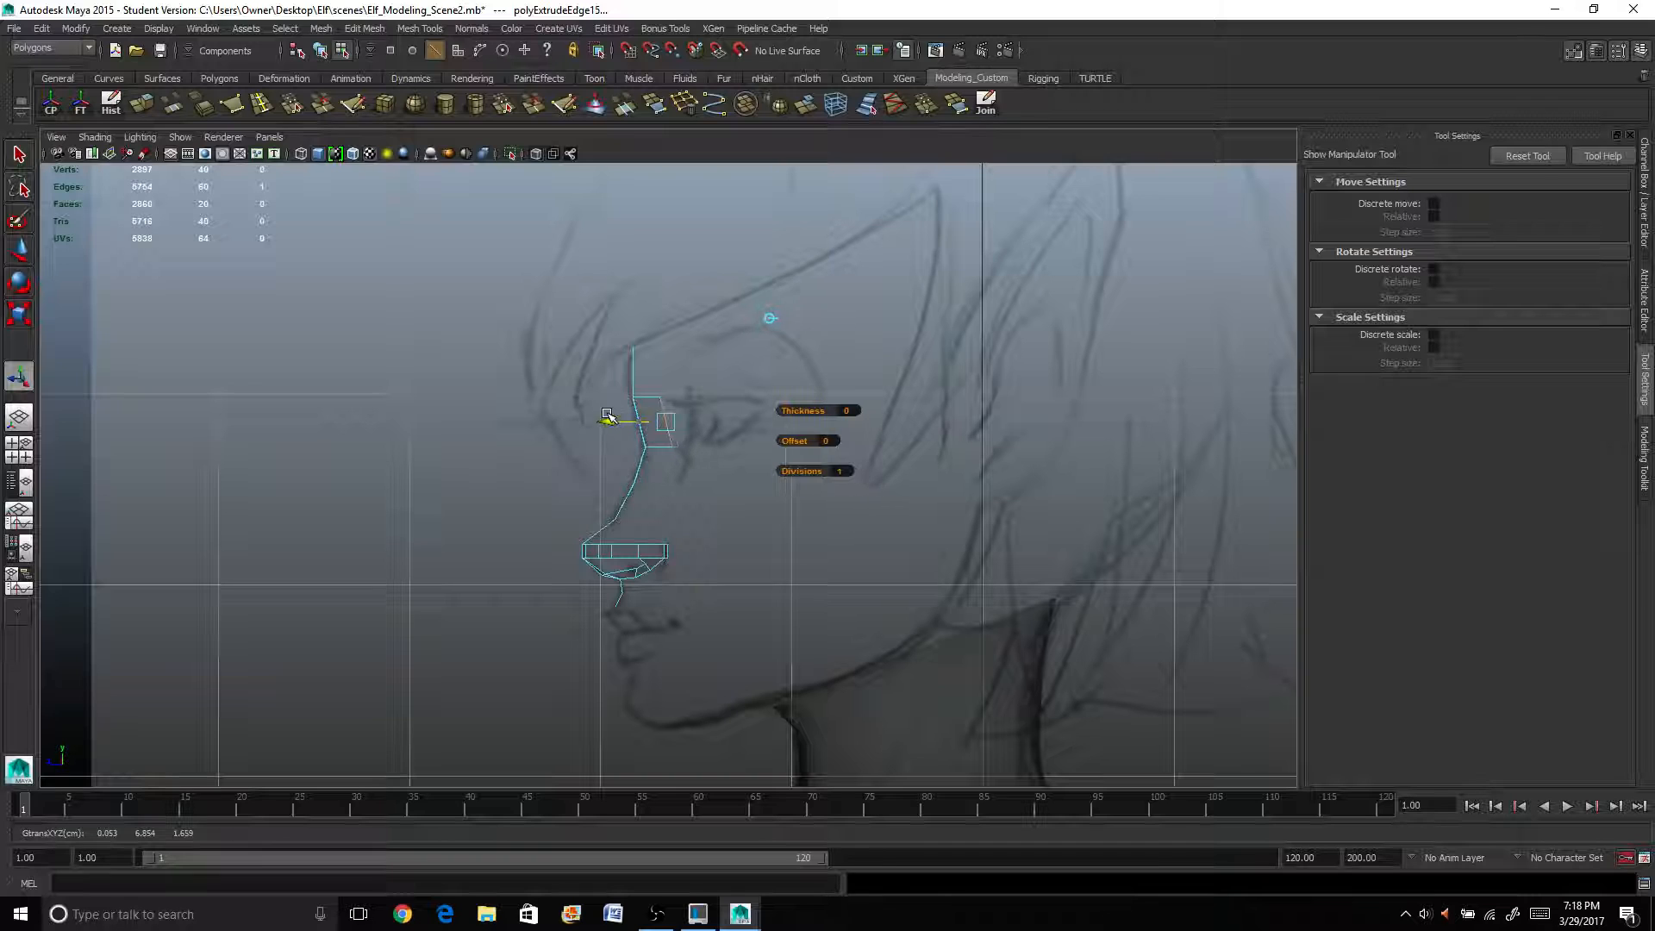
Scale the extruded back edge flat in Z so it stands vertical in the side view.
{"action": "key", "text": "r"}
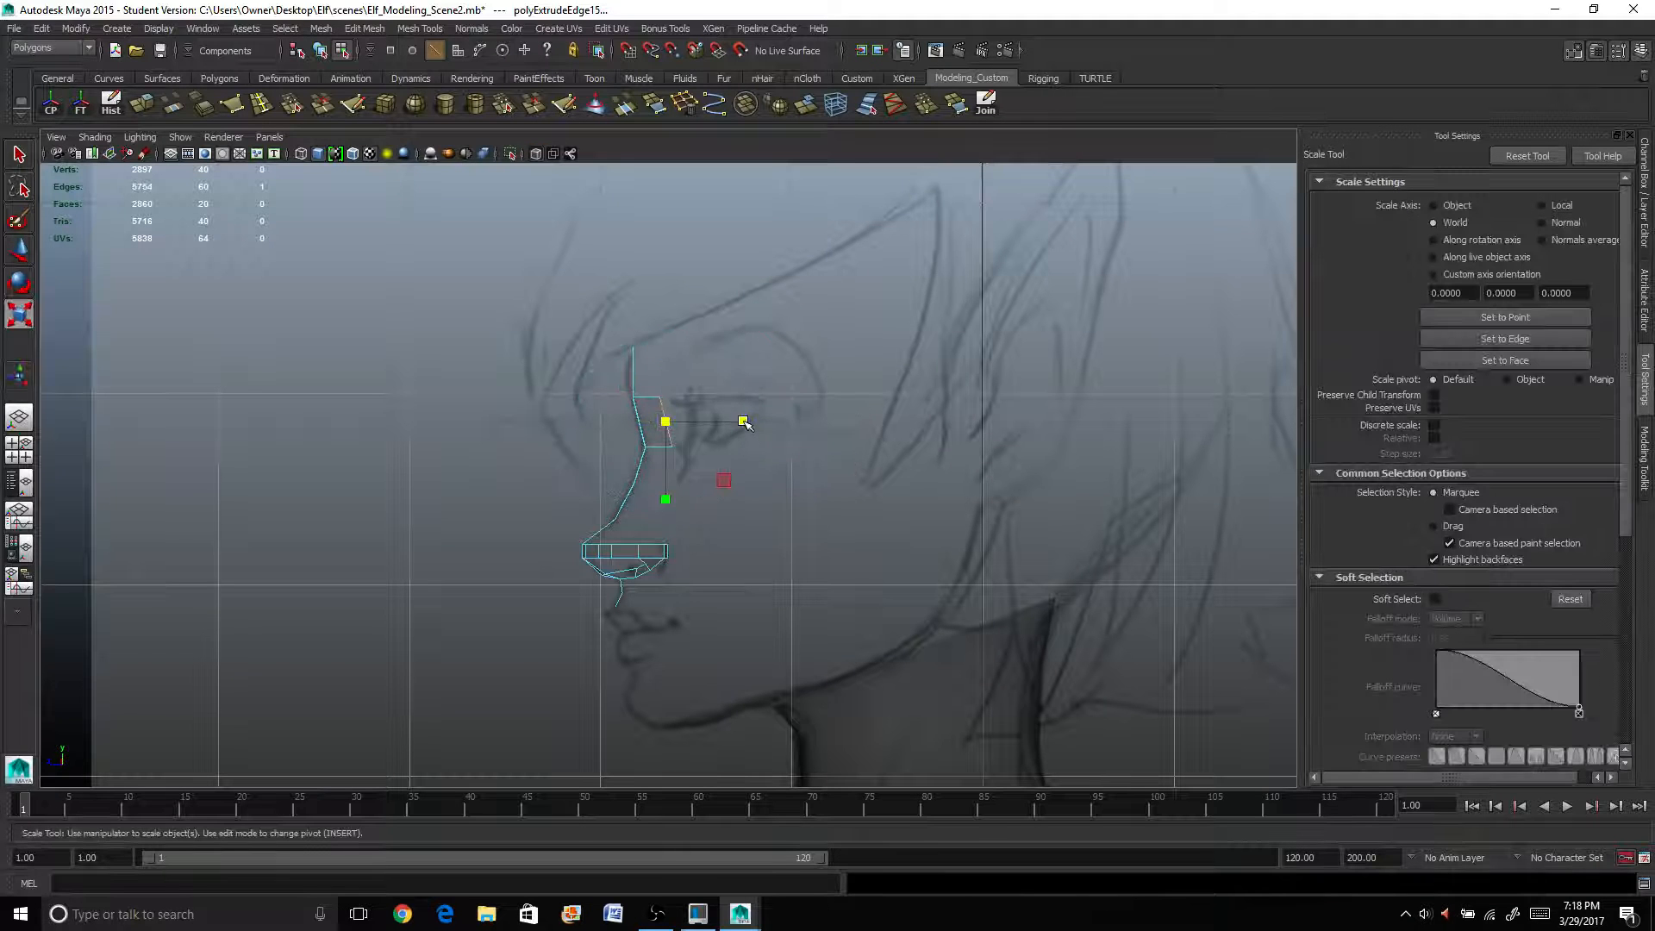
{"action": "left_click_drag", "start_coordinate": [744, 423], "coordinate": [665, 421]}
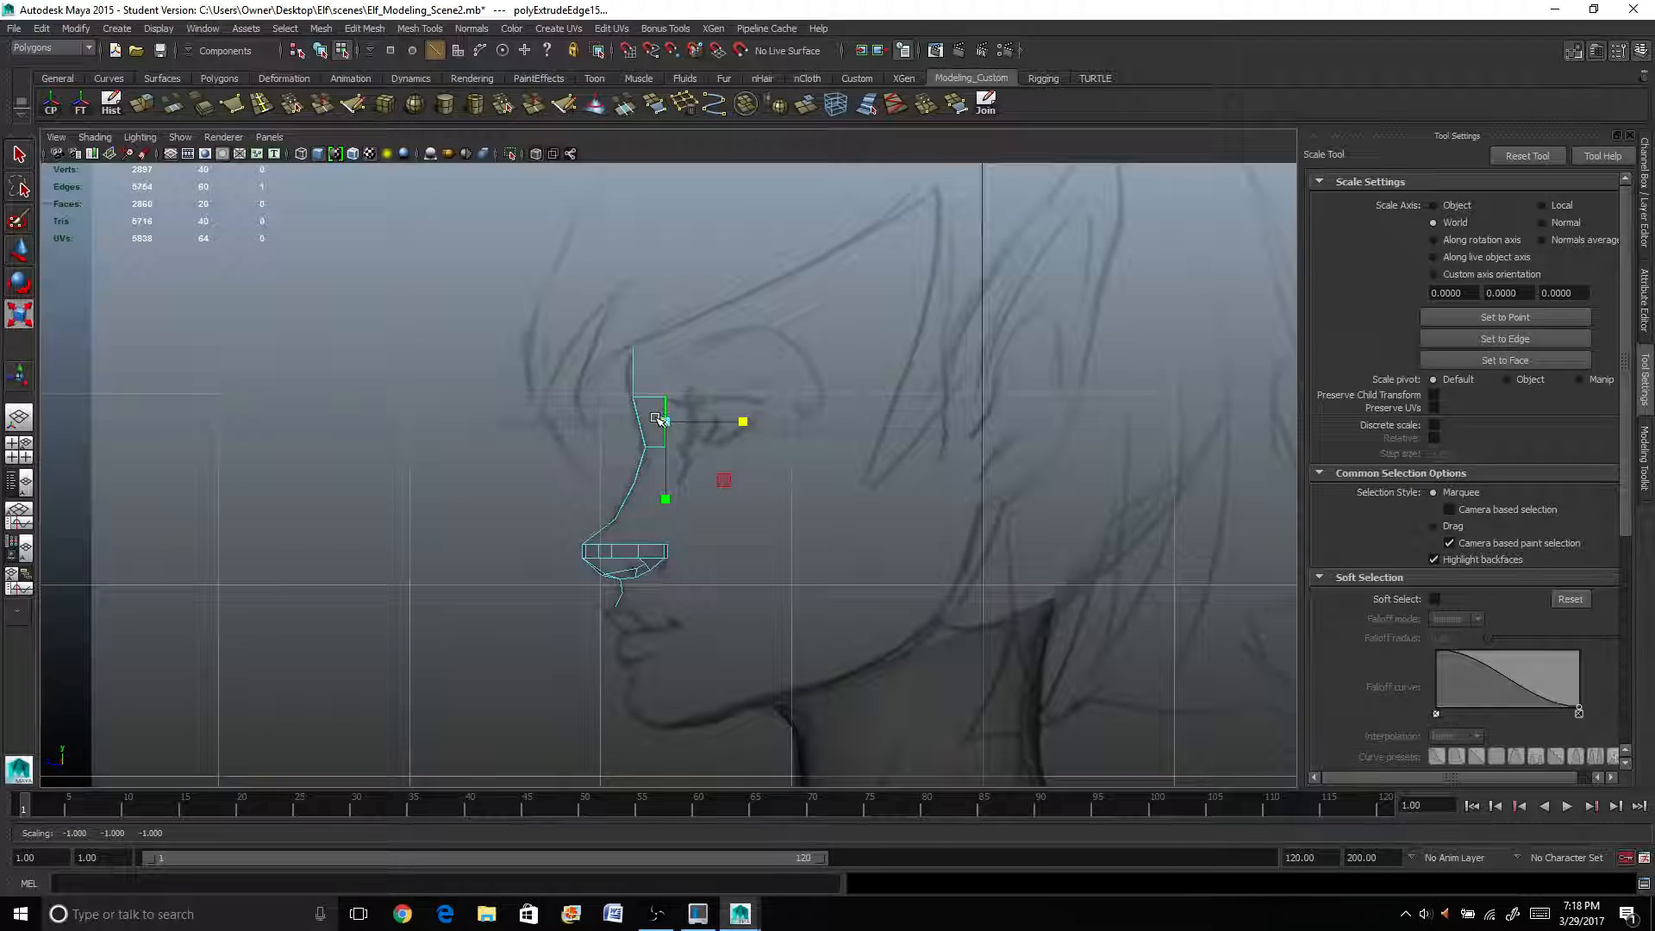
{"action": "scroll", "coordinate": [657, 419], "scroll_direction": "up", "scroll_amount": 3}
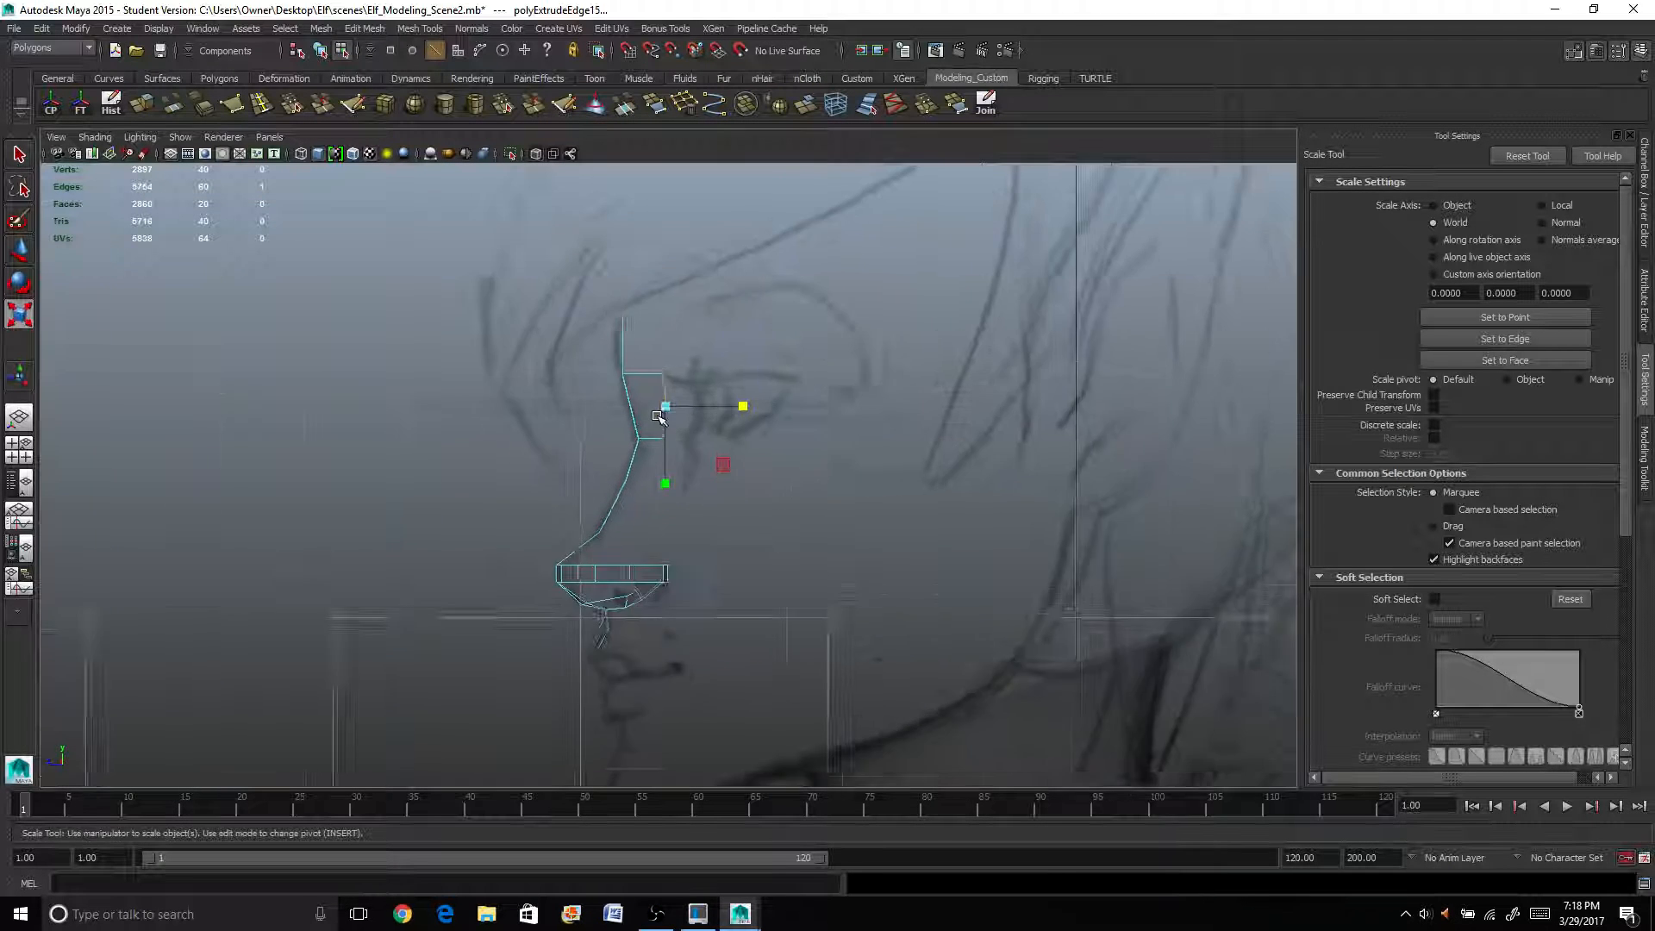
{"action": "left_click", "coordinate": [633, 458], "text": "alt"}
Move the new side face's vertical back edge outward in X, away from the centre line.
{"action": "left_click", "coordinate": [645, 423]}
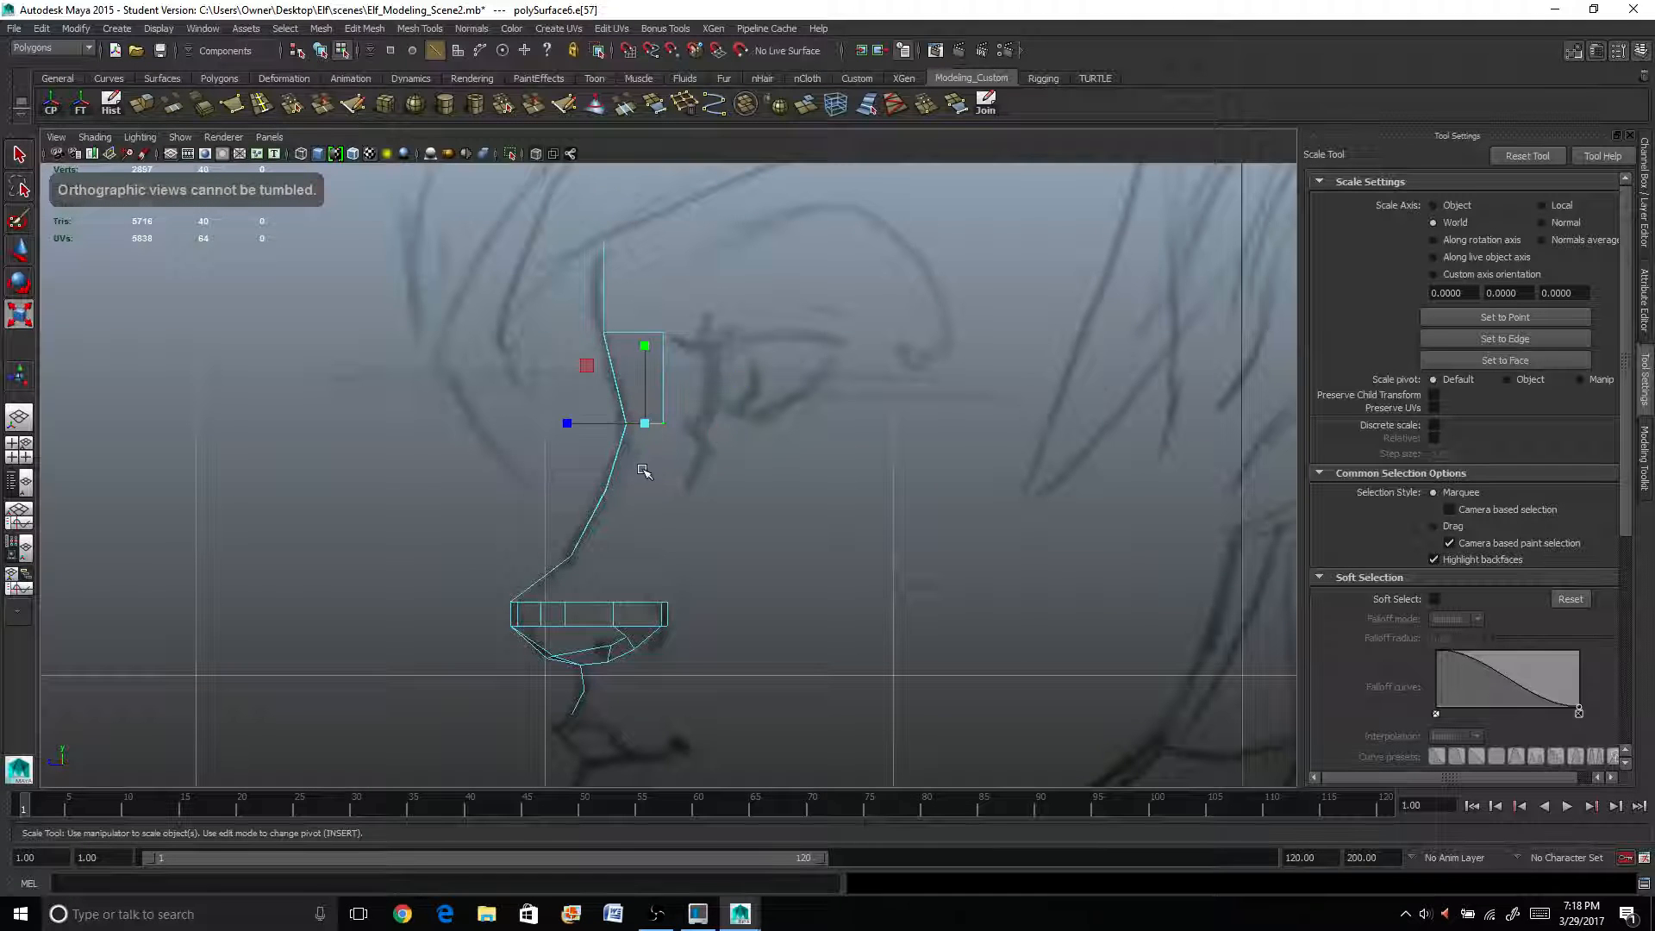
{"action": "left_click", "coordinate": [19, 449]}
{"action": "scroll", "coordinate": [570, 423], "scroll_direction": "up", "scroll_amount": 1}
{"action": "key", "text": "f"}
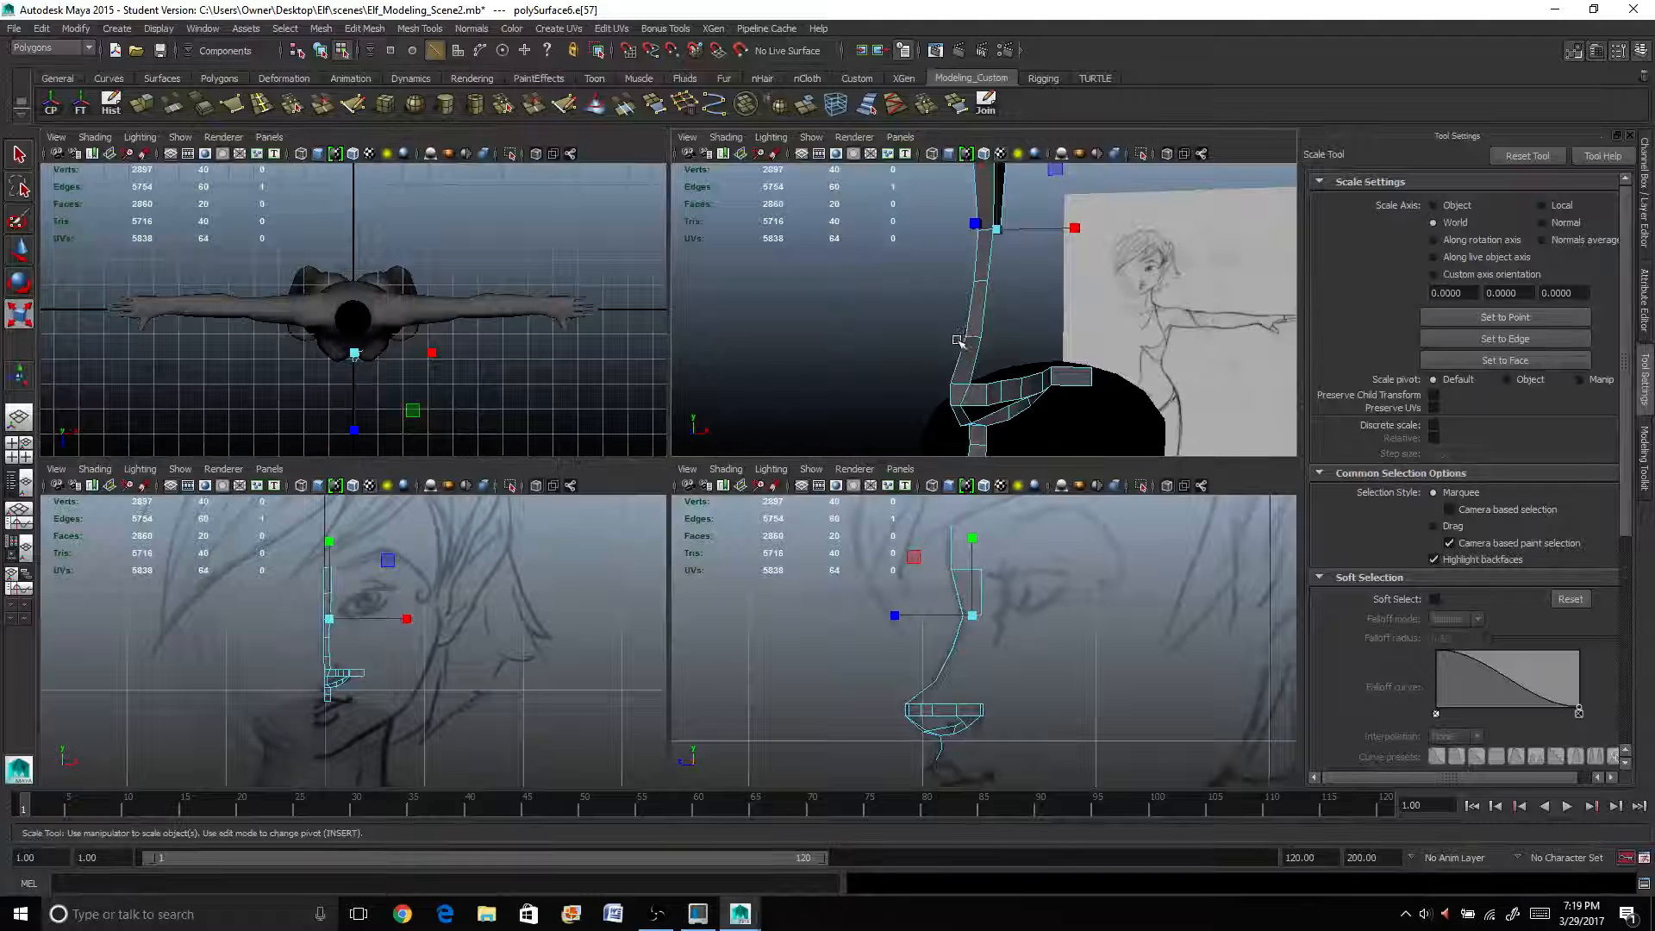
{"action": "key", "text": "w"}
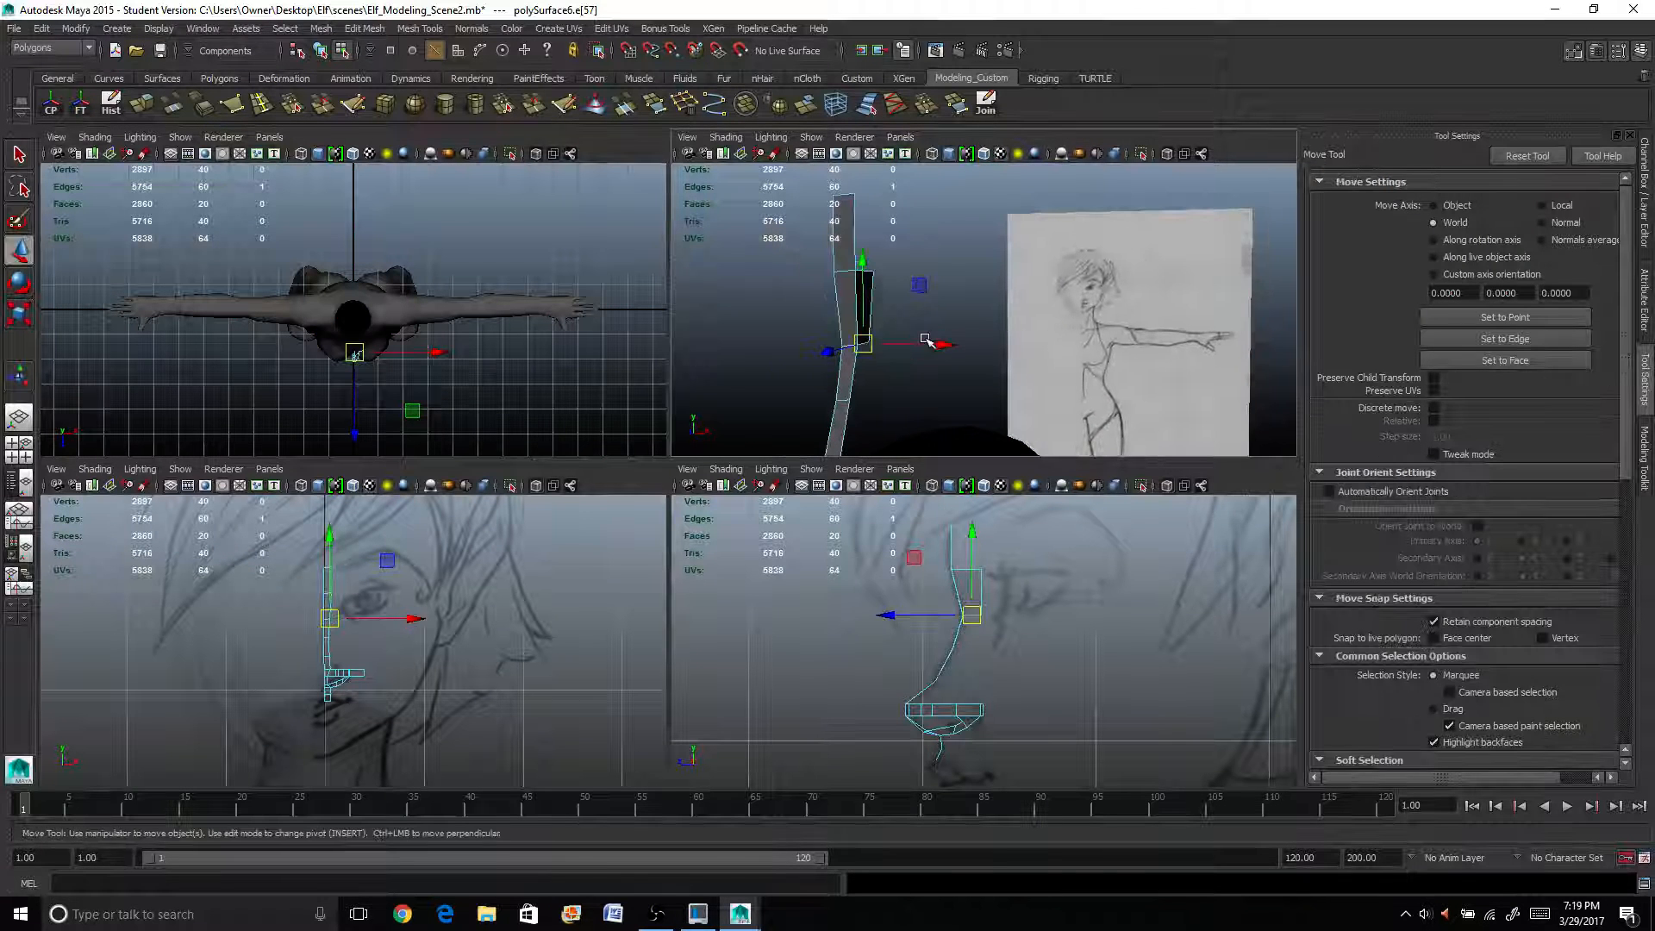
{"action": "key", "text": "Up"}
{"action": "key", "text": "Up"}
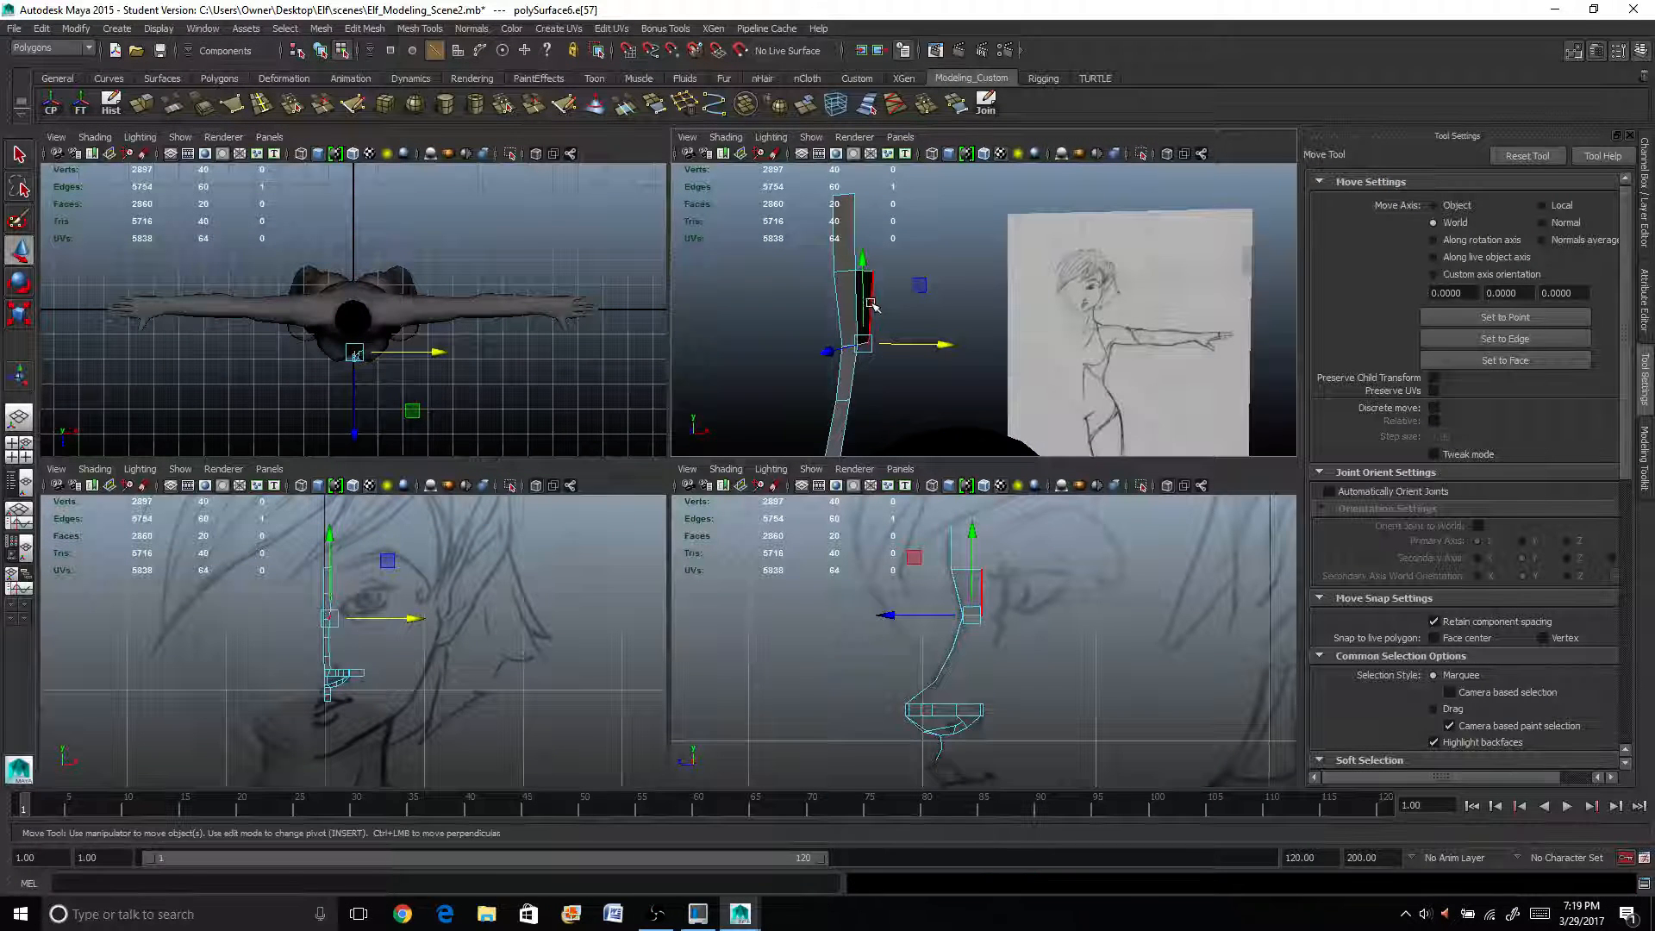
{"action": "left_click_drag", "start_coordinate": [961, 308], "coordinate": [963, 308]}
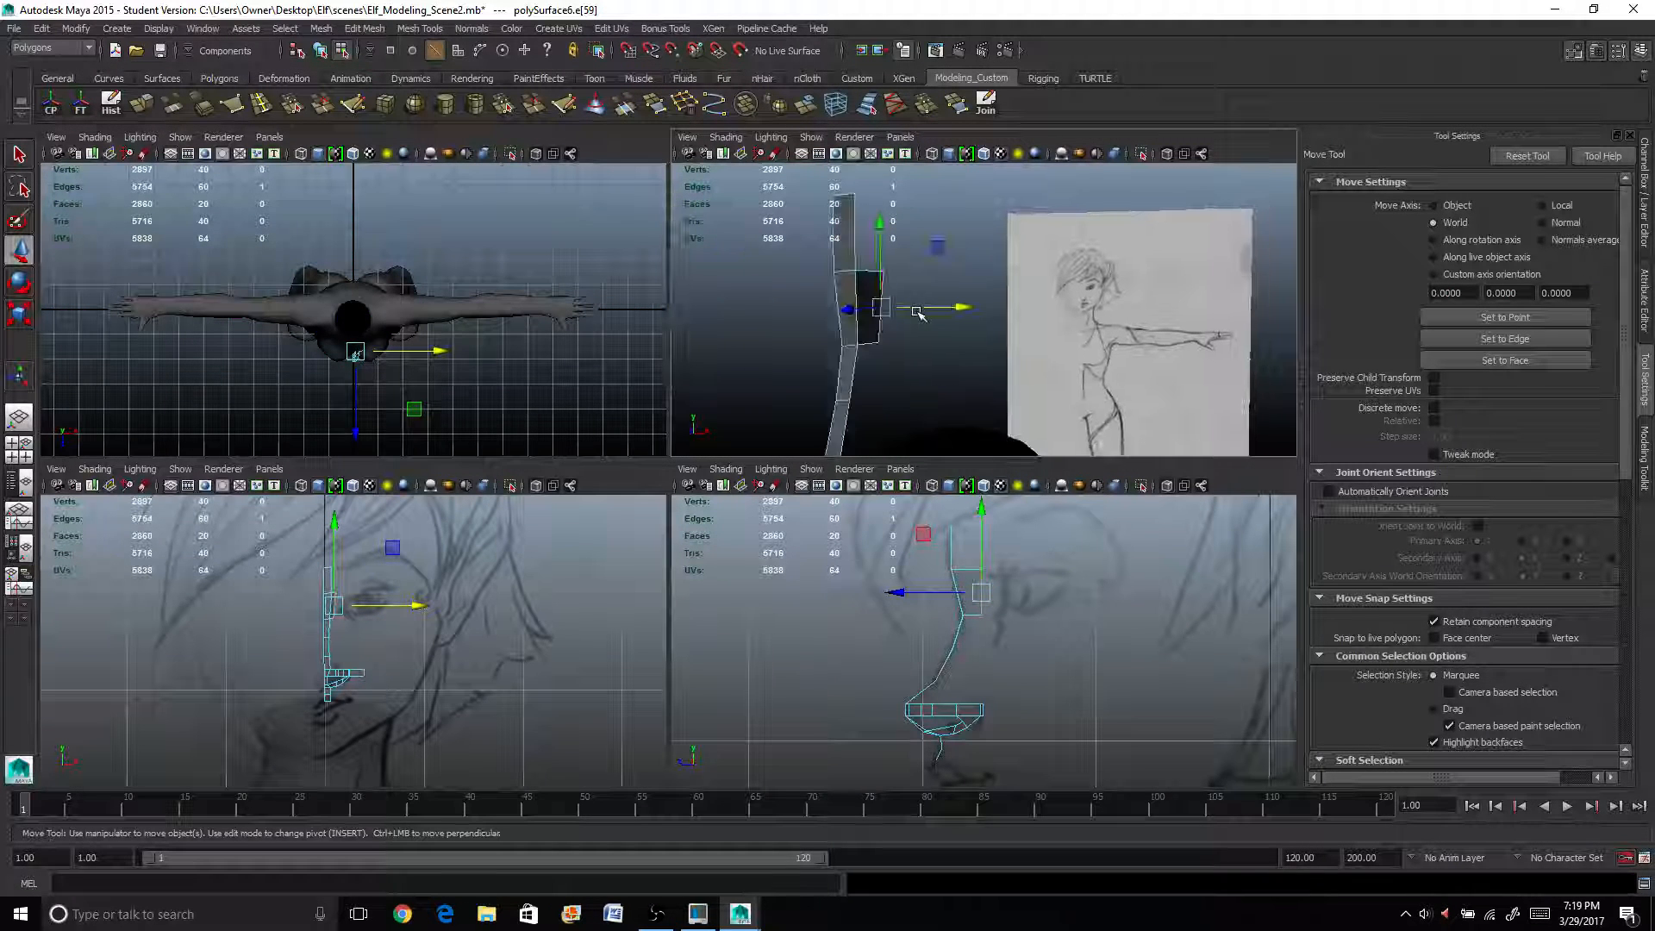
Extrude the nose strip's side edge directly below the existing side face, pulling the new face back toward the cheek.
{"action": "scroll", "coordinate": [918, 315], "scroll_direction": "up", "scroll_amount": 4}
{"action": "key", "text": "space"}
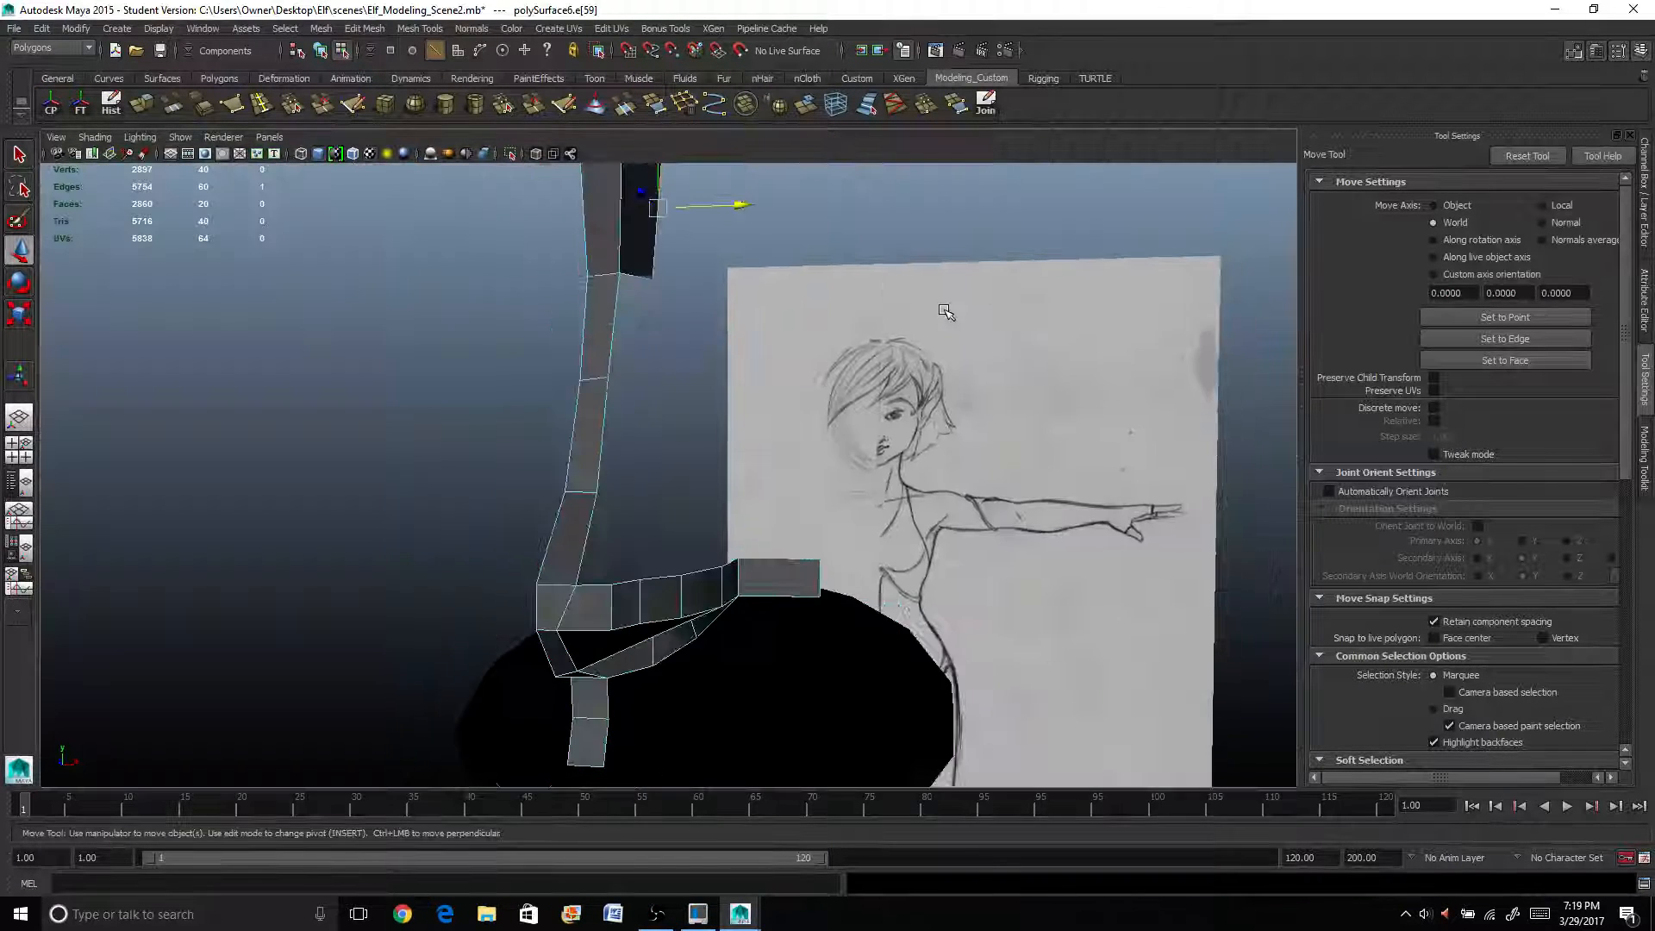
{"action": "left_click_drag", "start_coordinate": [804, 322], "coordinate": [761, 340], "text": "alt"}
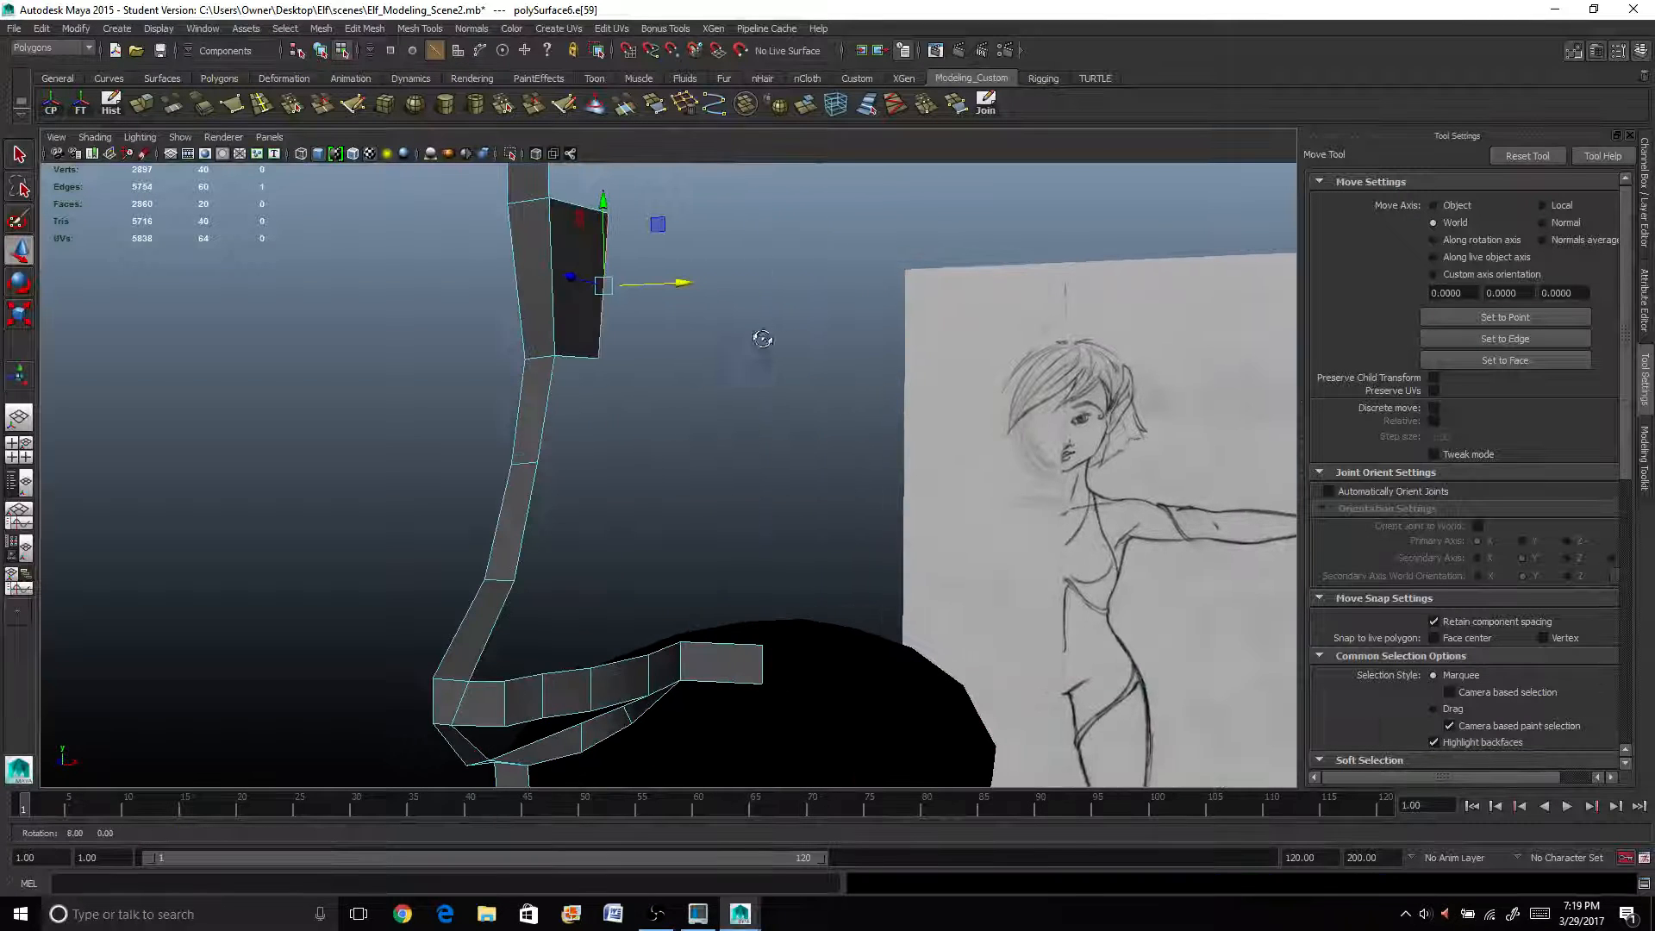
{"action": "left_click", "coordinate": [545, 431]}
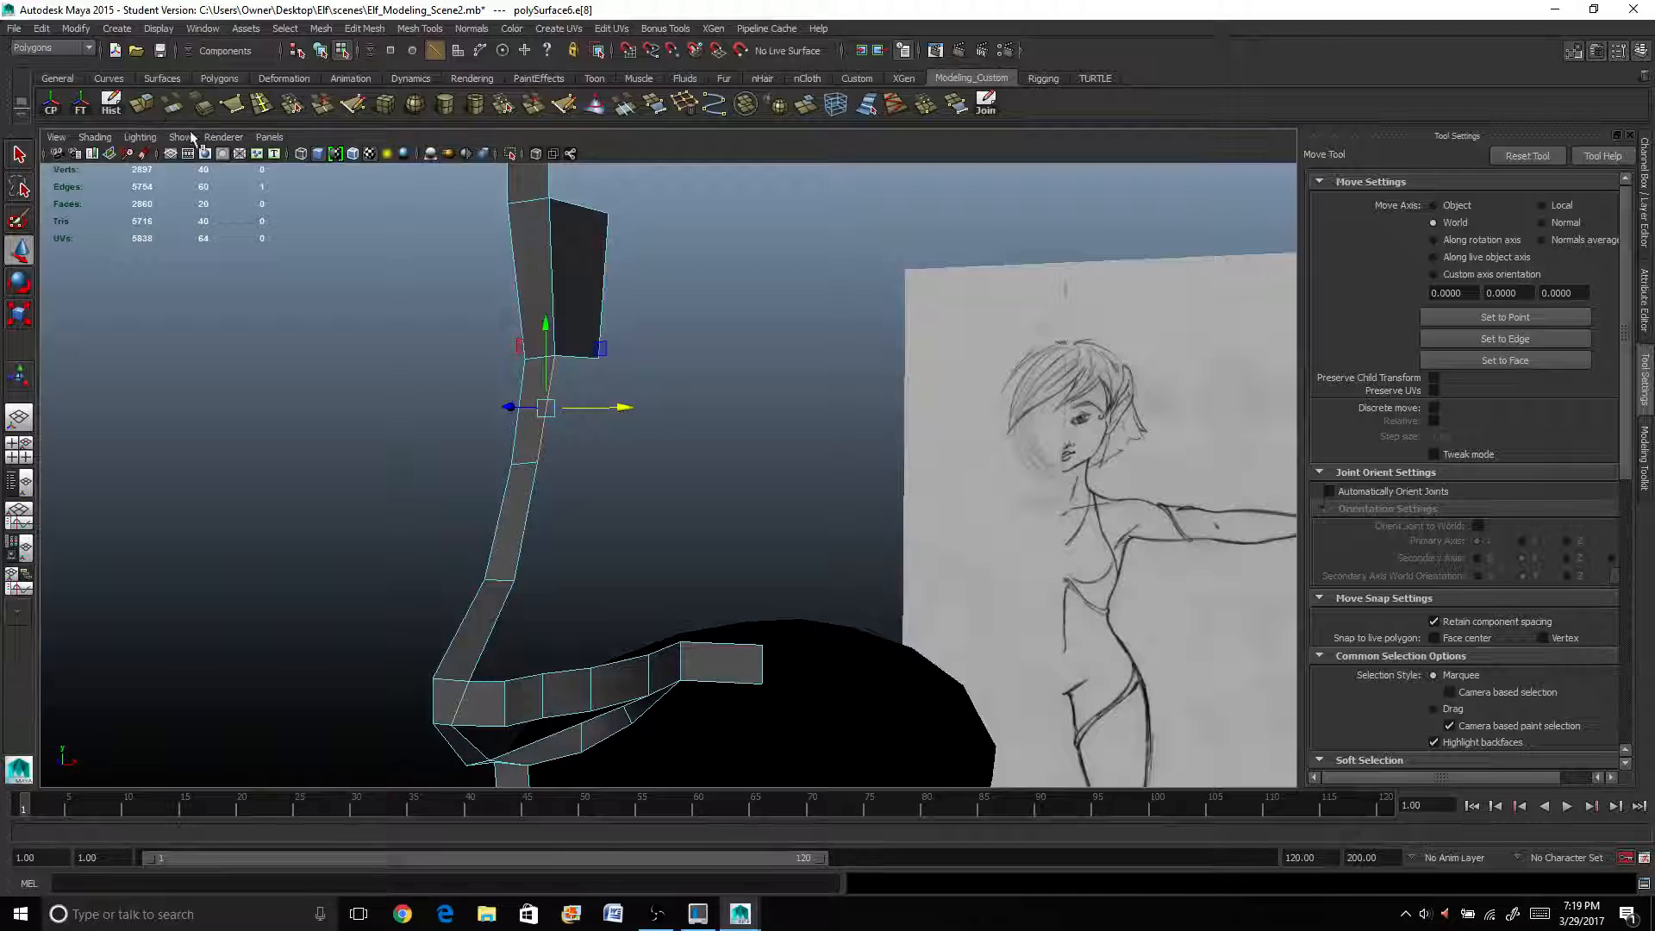
{"action": "left_click", "coordinate": [145, 105]}
{"action": "left_click_drag", "start_coordinate": [502, 407], "coordinate": [550, 409]}
{"action": "left_click_drag", "start_coordinate": [552, 411], "coordinate": [919, 474], "text": "alt"}
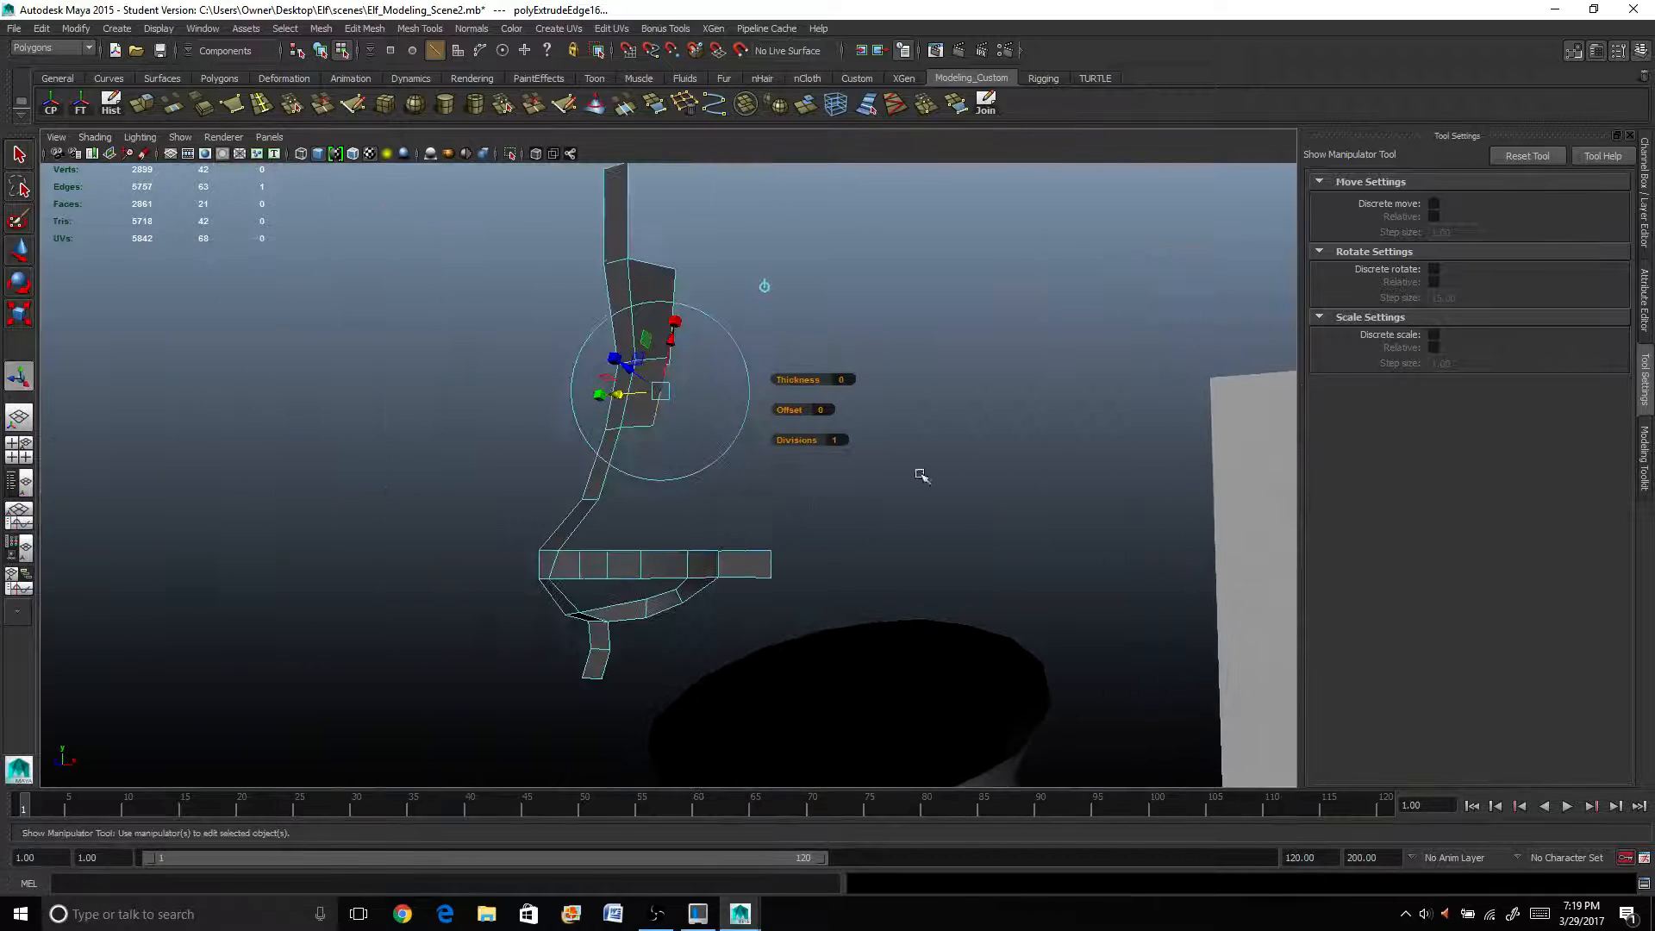
{"action": "left_click_drag", "start_coordinate": [634, 370], "coordinate": [655, 393]}
Move the new lower side face's back edge inward along X, toward the centre line, to line up with the face above.
{"action": "key", "text": "e"}
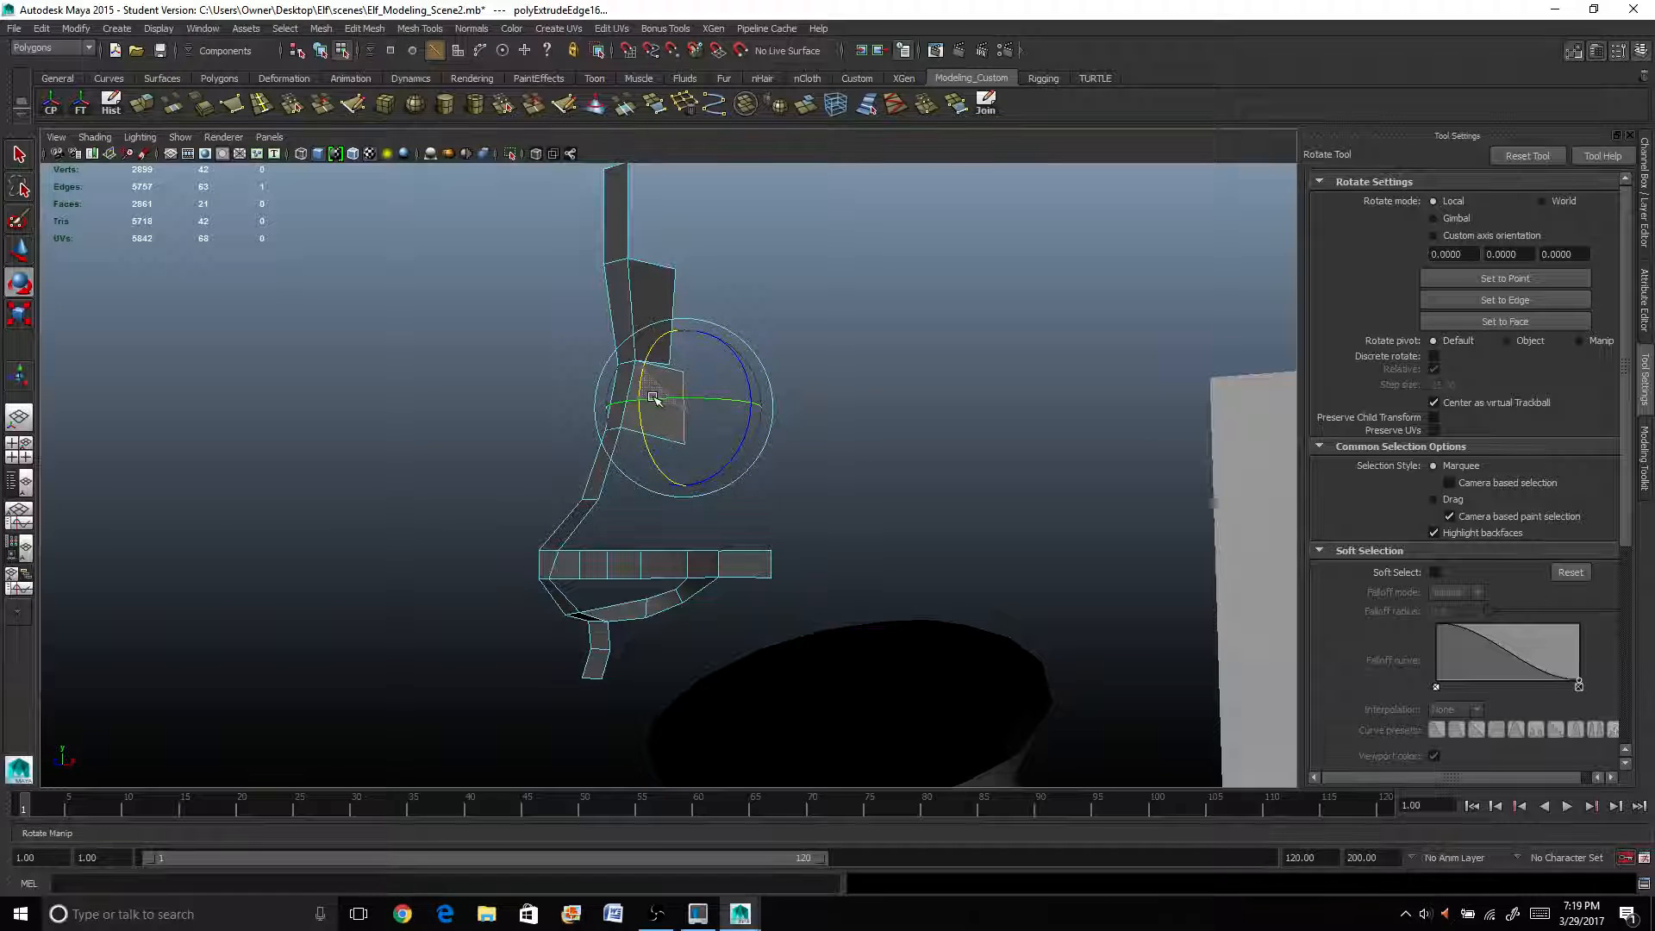
{"action": "left_click_drag", "start_coordinate": [653, 399], "coordinate": [690, 405], "text": "alt"}
{"action": "key", "text": "w"}
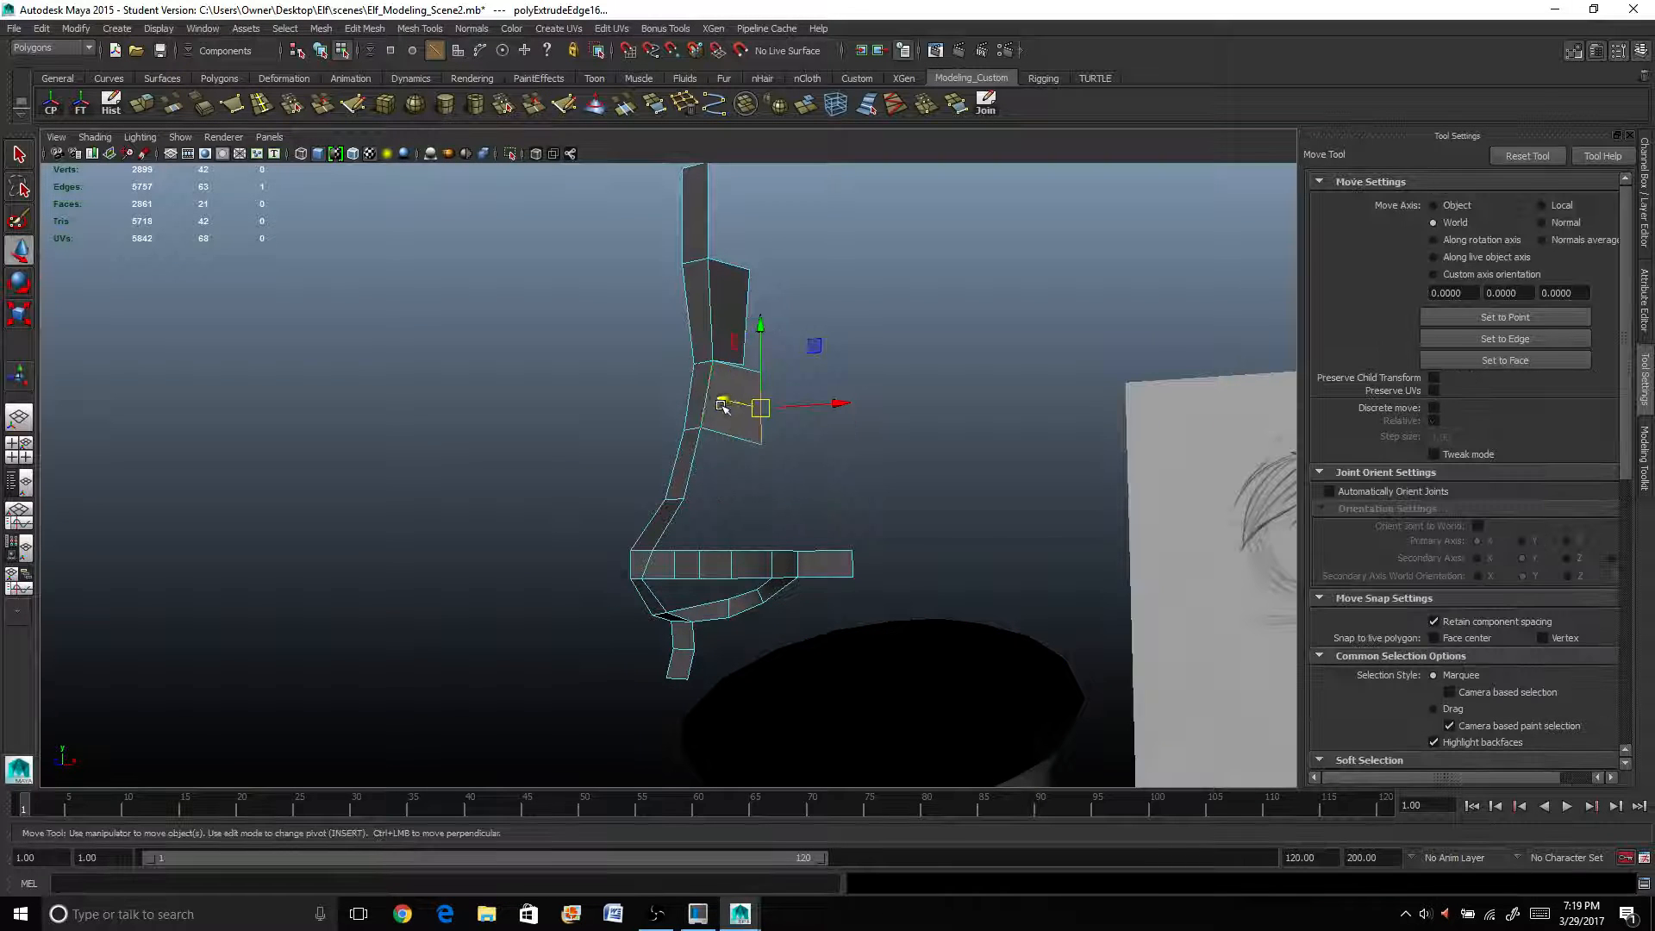
{"action": "left_click_drag", "start_coordinate": [838, 406], "coordinate": [819, 402]}
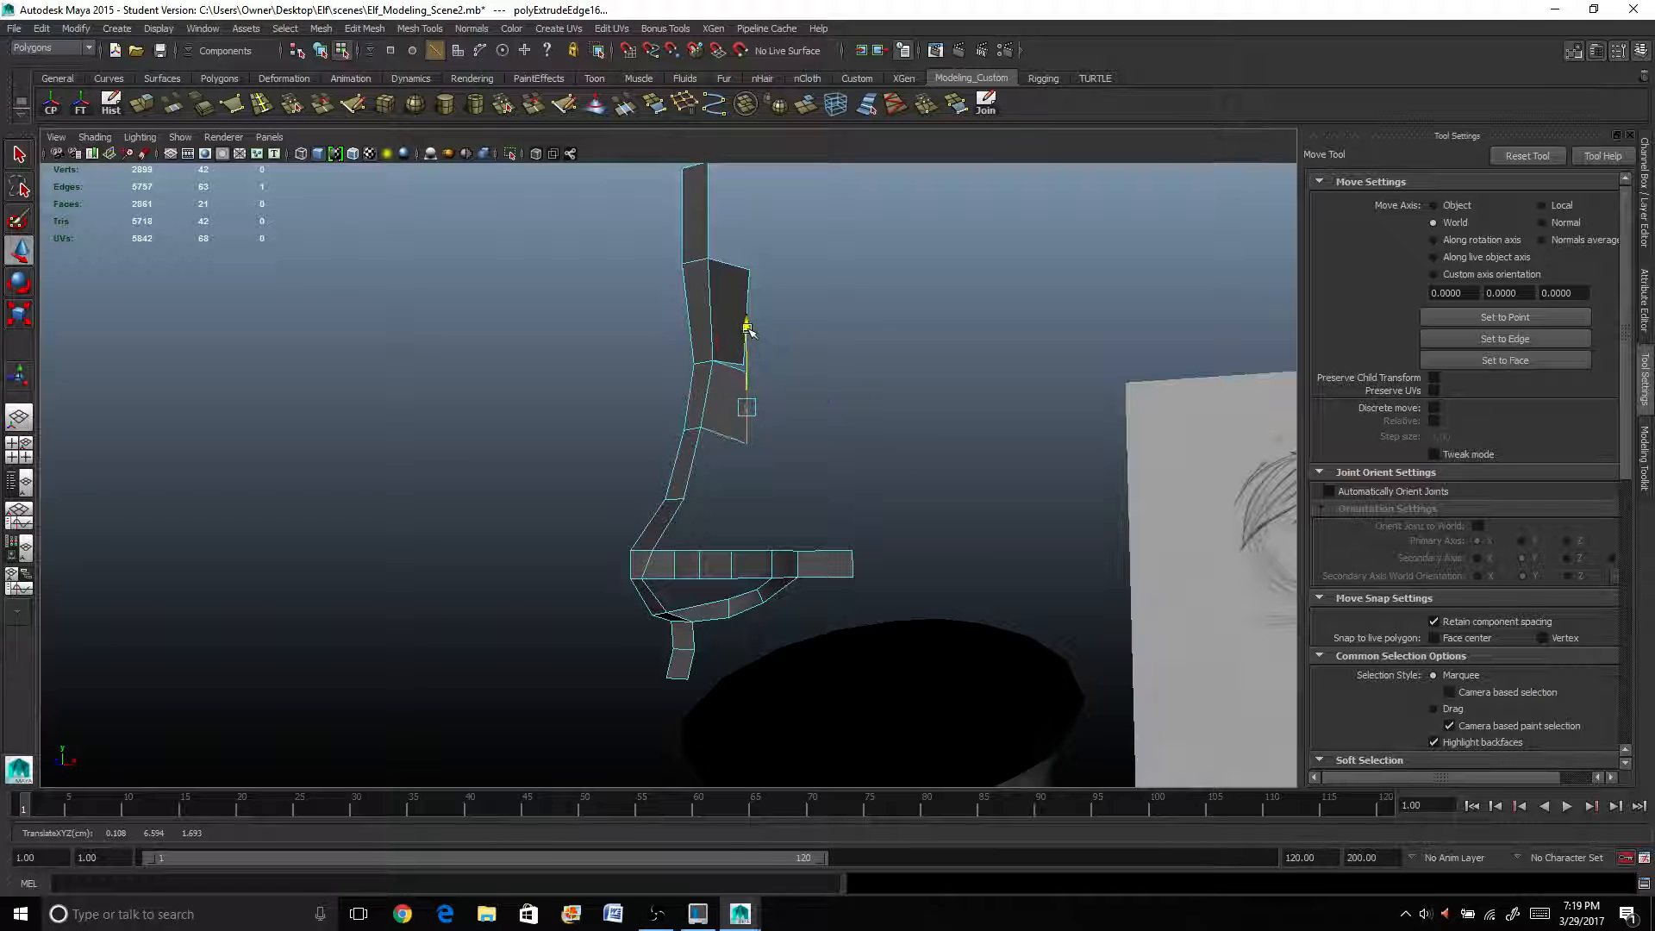
Target Weld the new face's upper back corner to the lower back corner of the side face above.
{"action": "scroll", "coordinate": [750, 354], "scroll_direction": "up", "scroll_amount": 5}
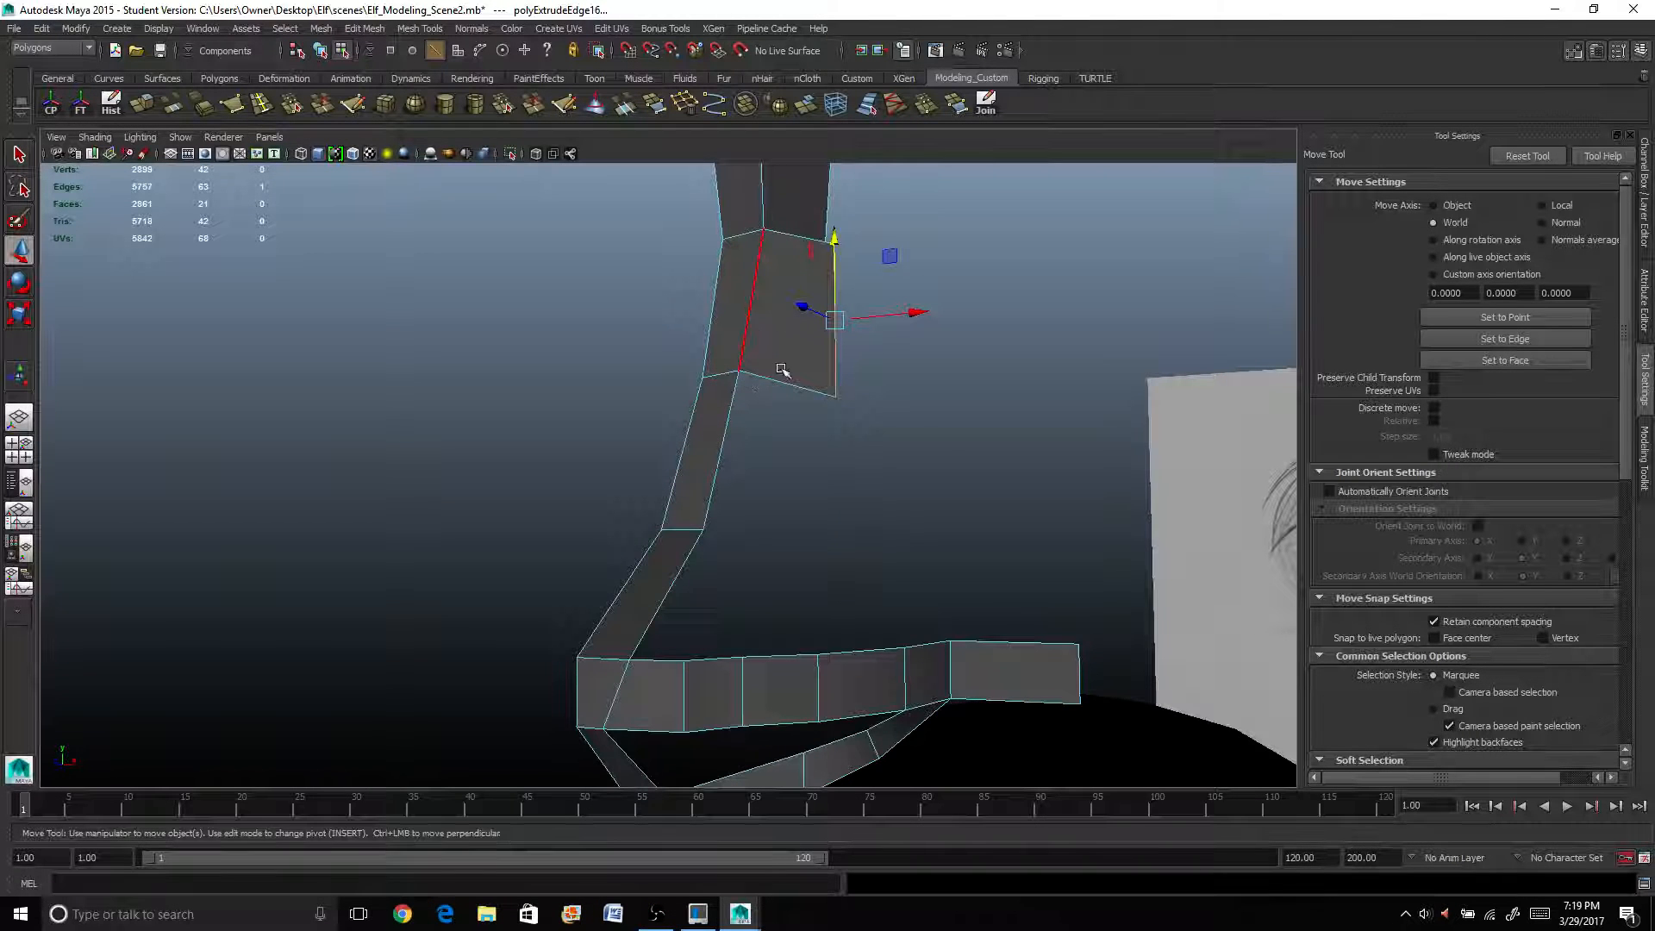
{"action": "left_click", "coordinate": [1646, 461]}
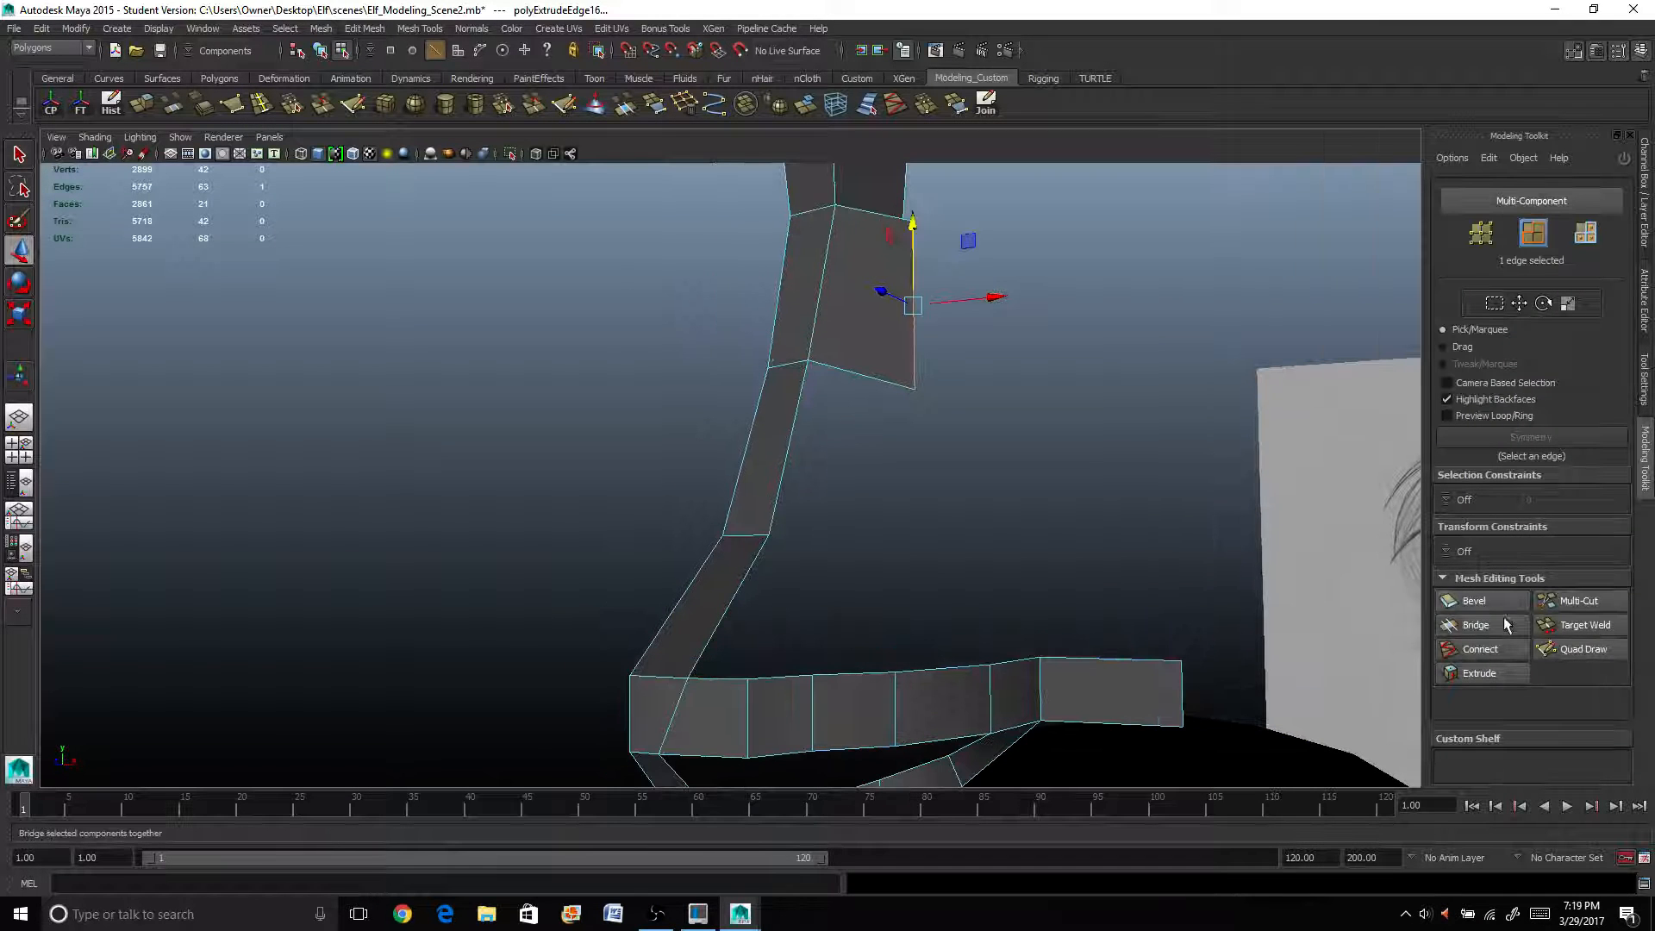
{"action": "left_click", "coordinate": [1570, 625]}
{"action": "key", "text": "f"}
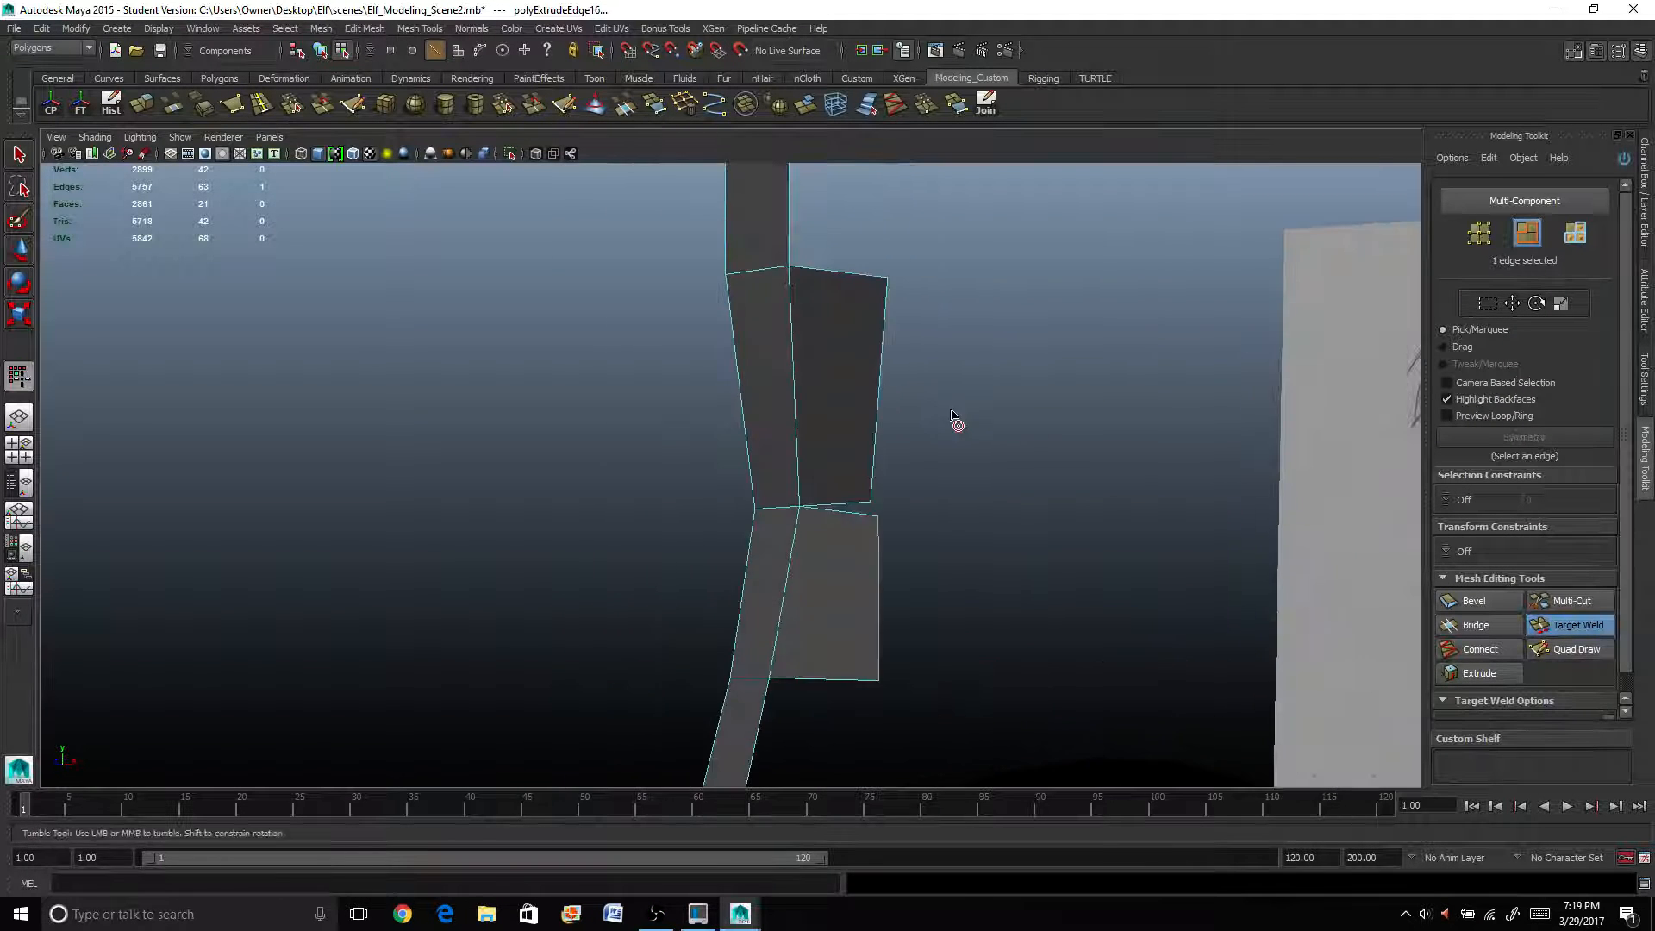
{"action": "left_click_drag", "start_coordinate": [879, 518], "coordinate": [840, 502]}
{"action": "scroll", "coordinate": [858, 542], "scroll_direction": "down", "scroll_amount": 2}
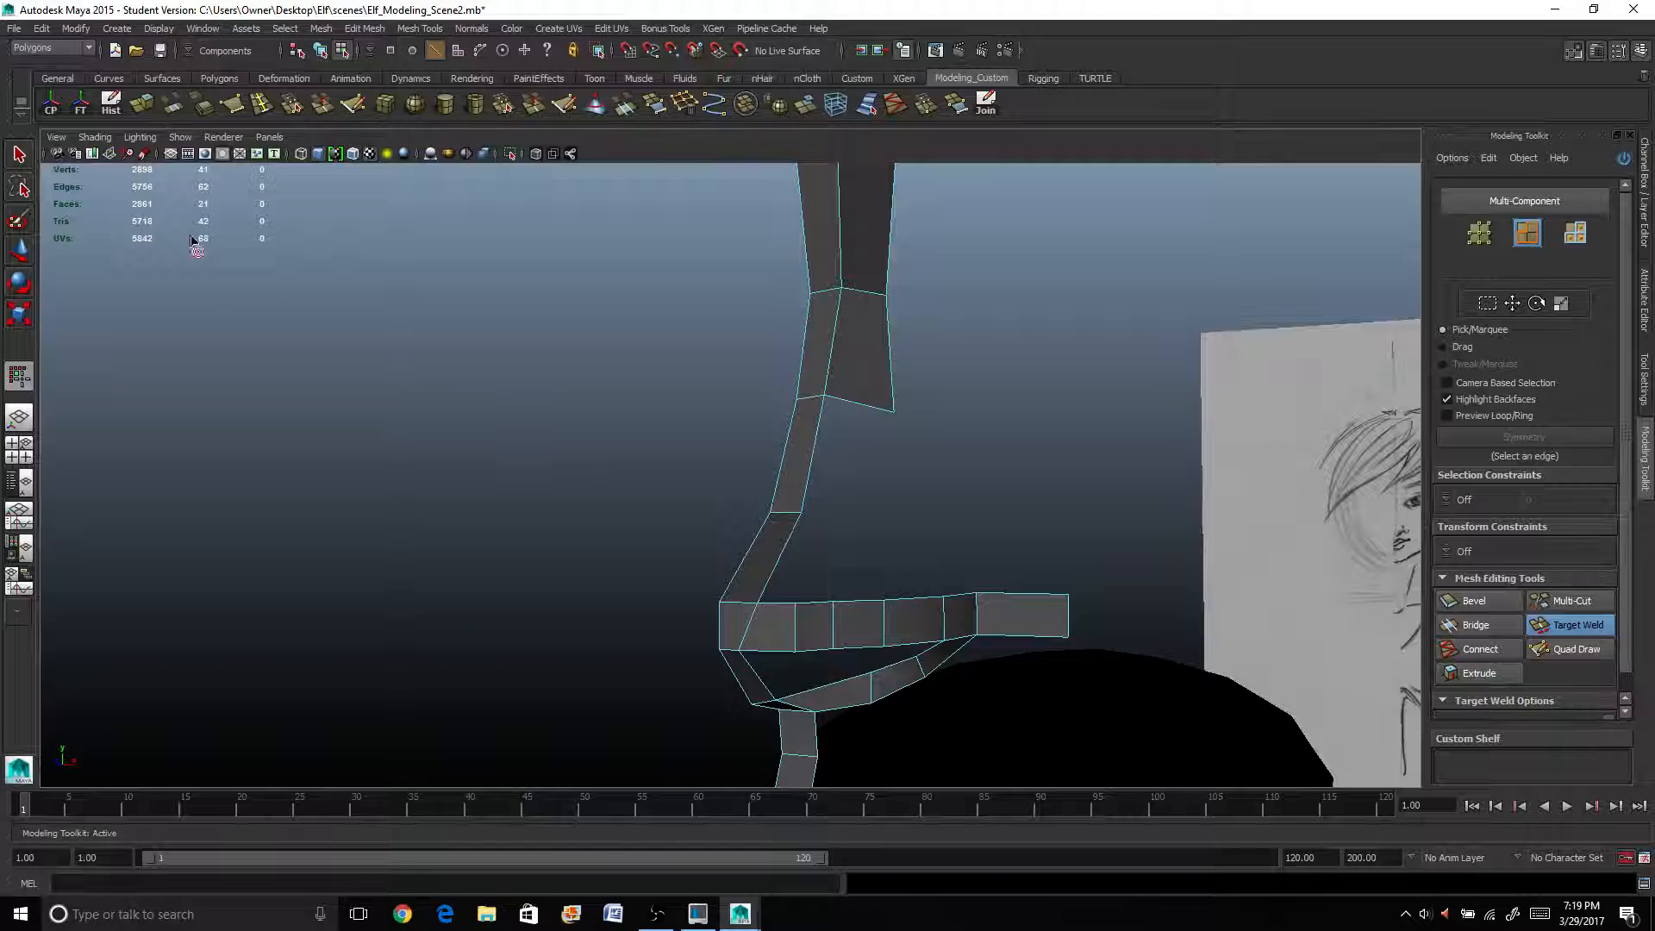
Extrude the two remaining side edges of the lower nose bridge, down to the nostril band, back into new side faces.
{"action": "left_click", "coordinate": [19, 155]}
{"action": "right_click", "coordinate": [860, 390]}
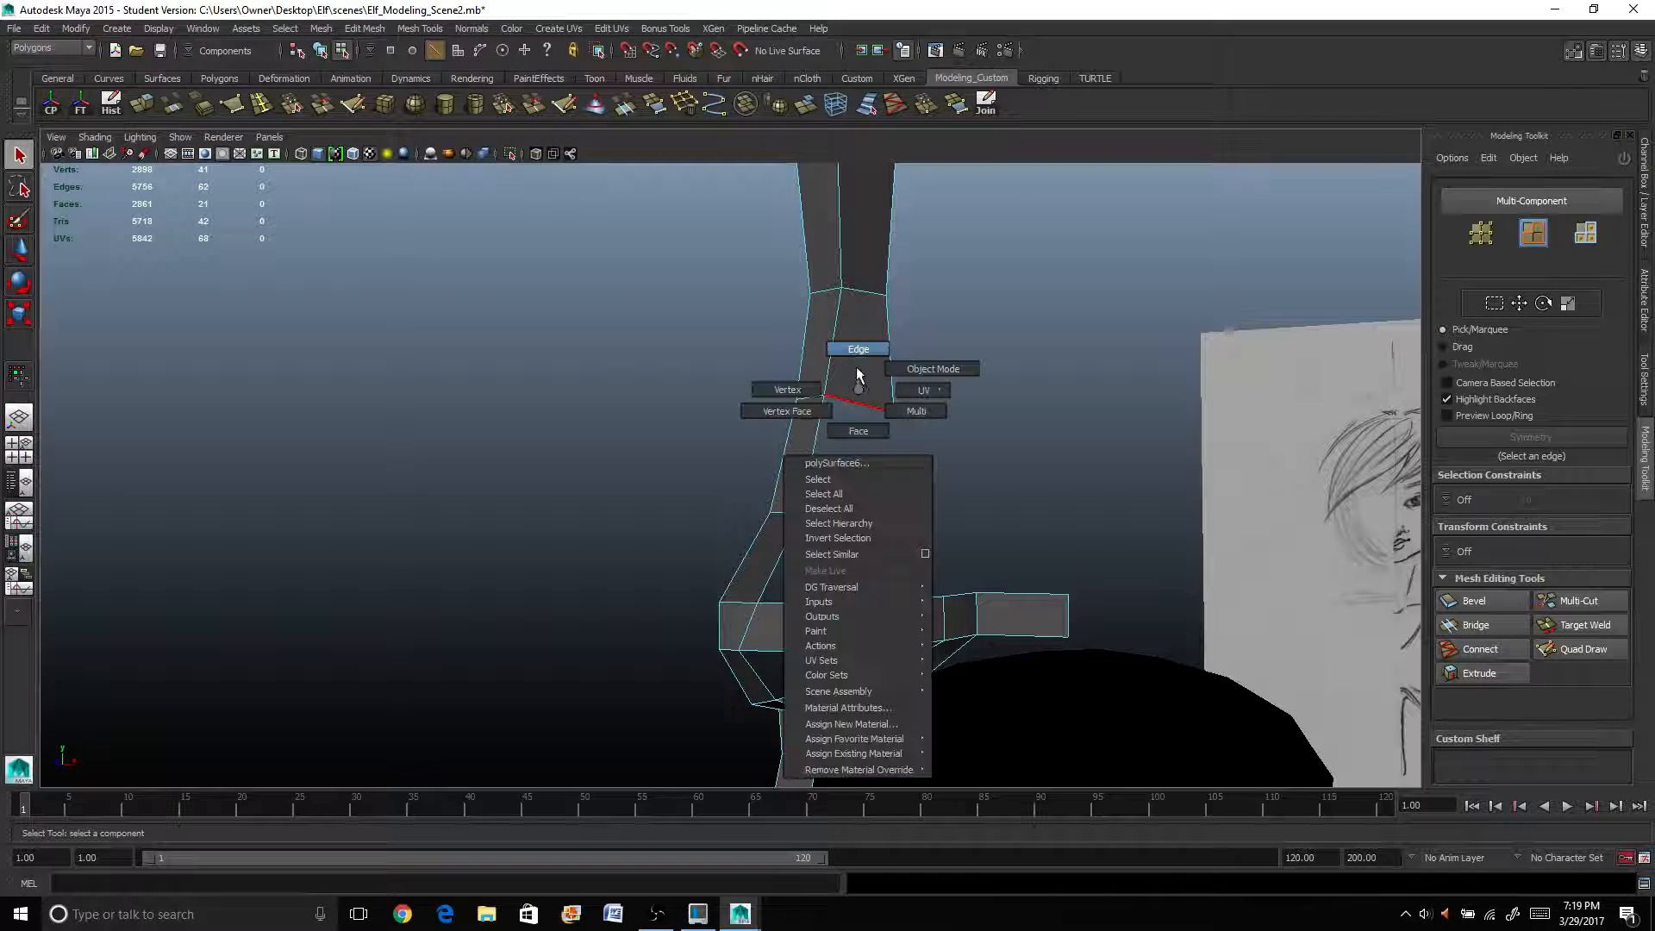
{"action": "left_click", "coordinate": [859, 375]}
{"action": "left_click", "coordinate": [850, 402]}
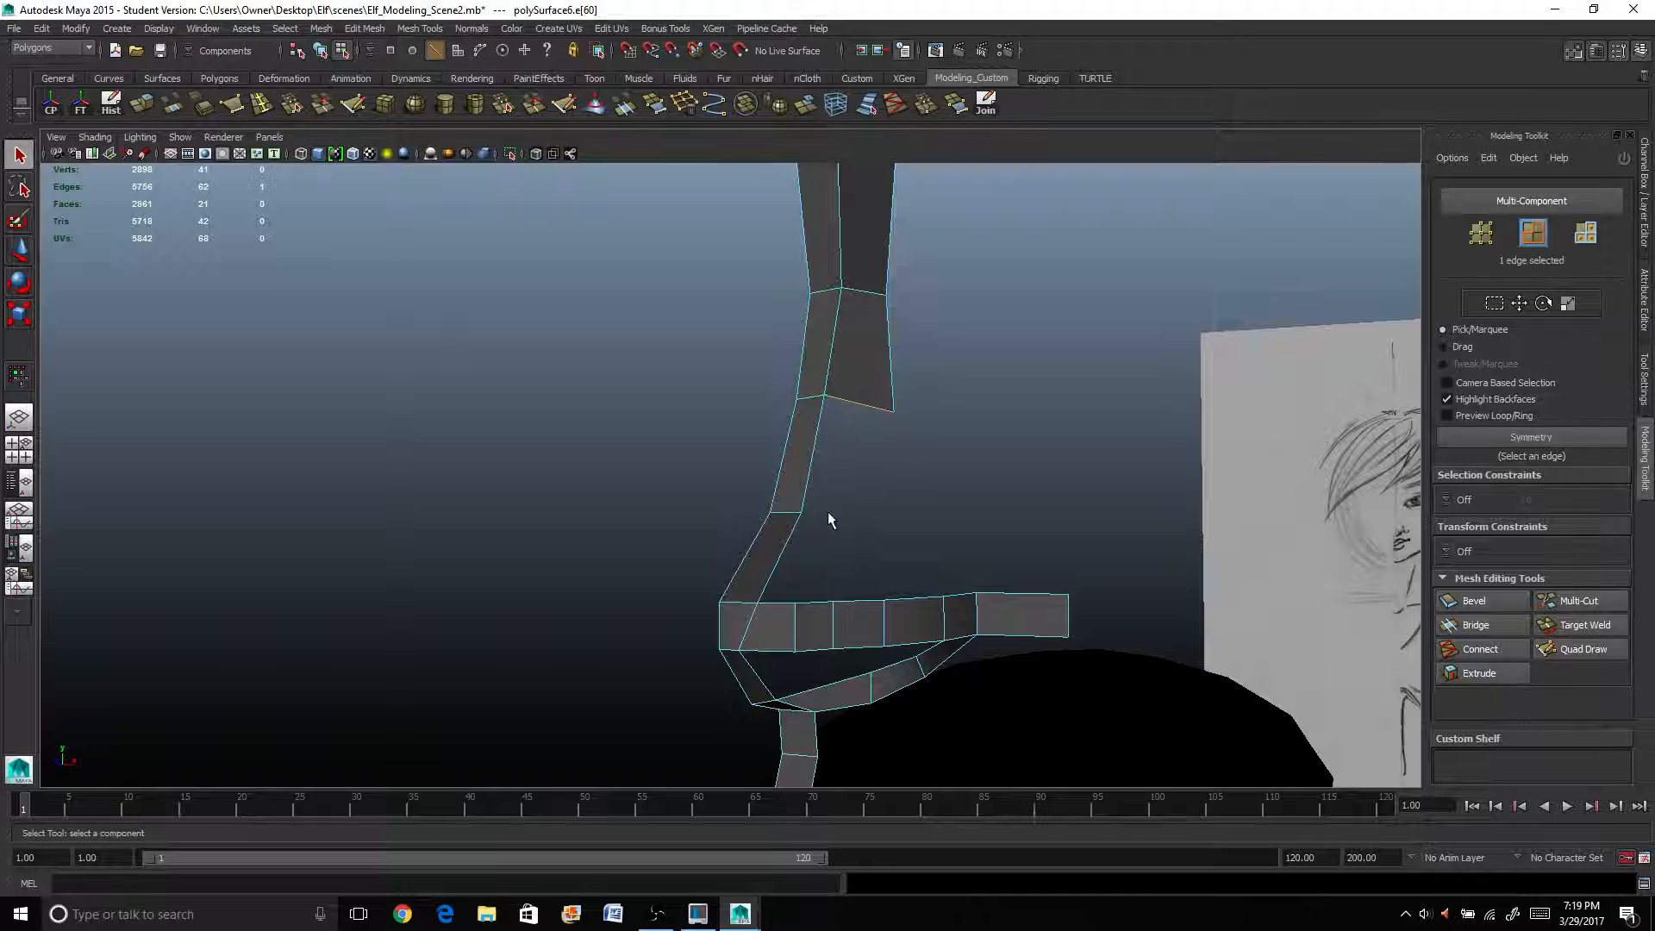
{"action": "left_click", "coordinate": [809, 470]}
{"action": "left_click", "coordinate": [795, 528], "text": "shift"}
{"action": "left_click_drag", "start_coordinate": [820, 540], "coordinate": [891, 536], "text": "alt"}
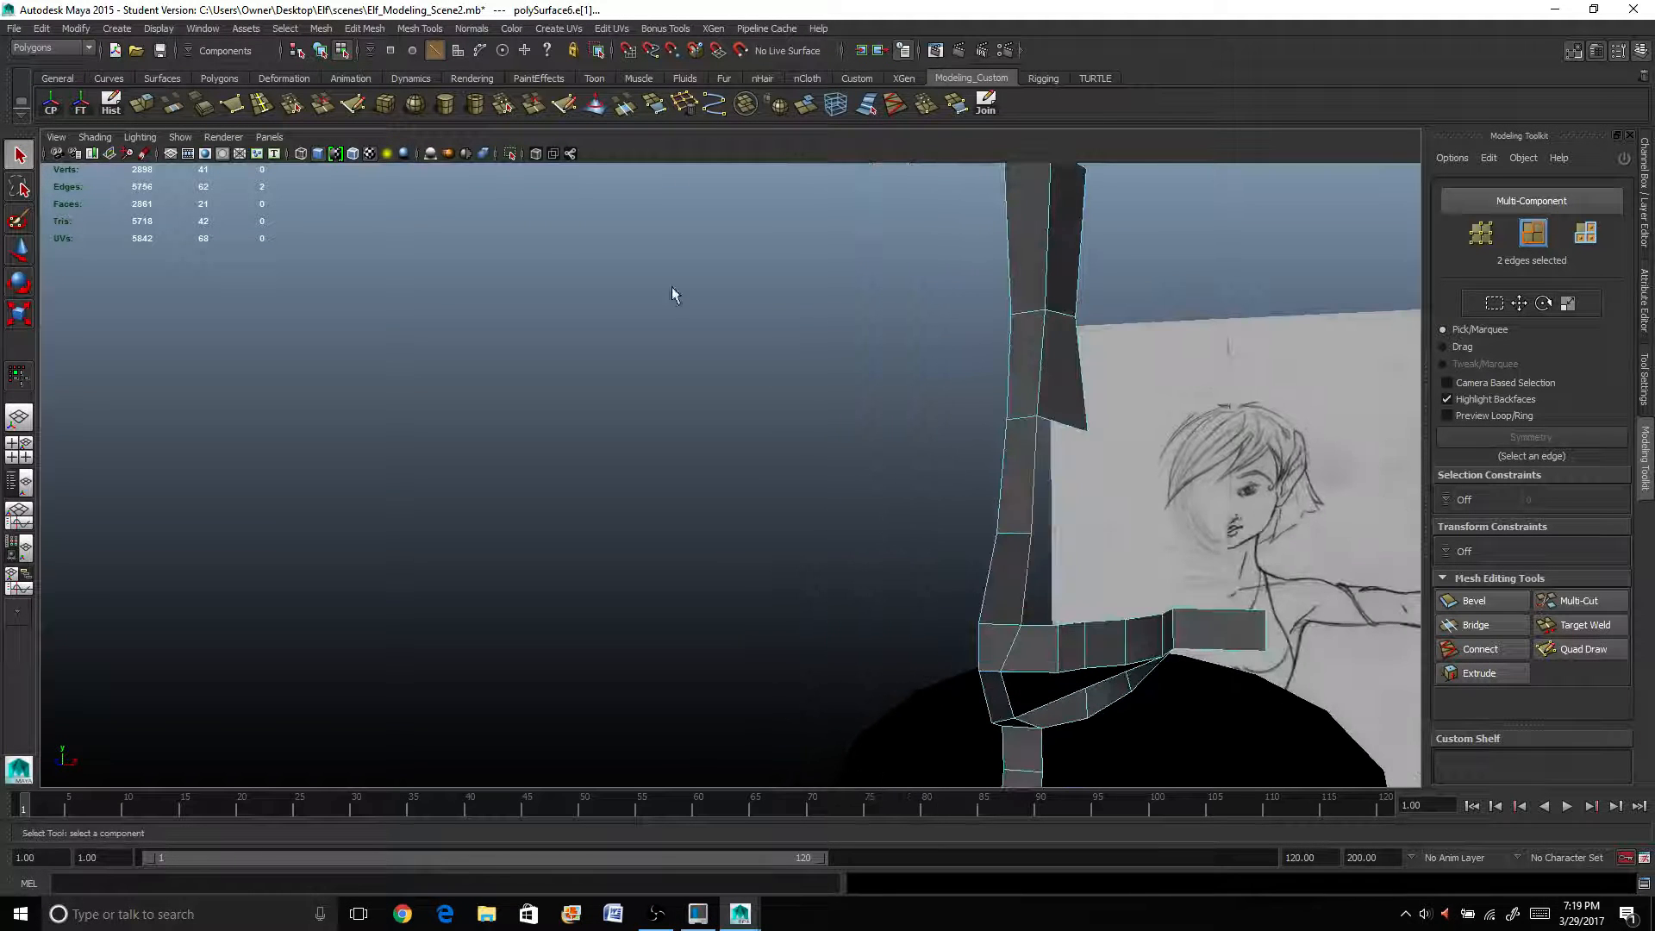
{"action": "left_click", "coordinate": [155, 110]}
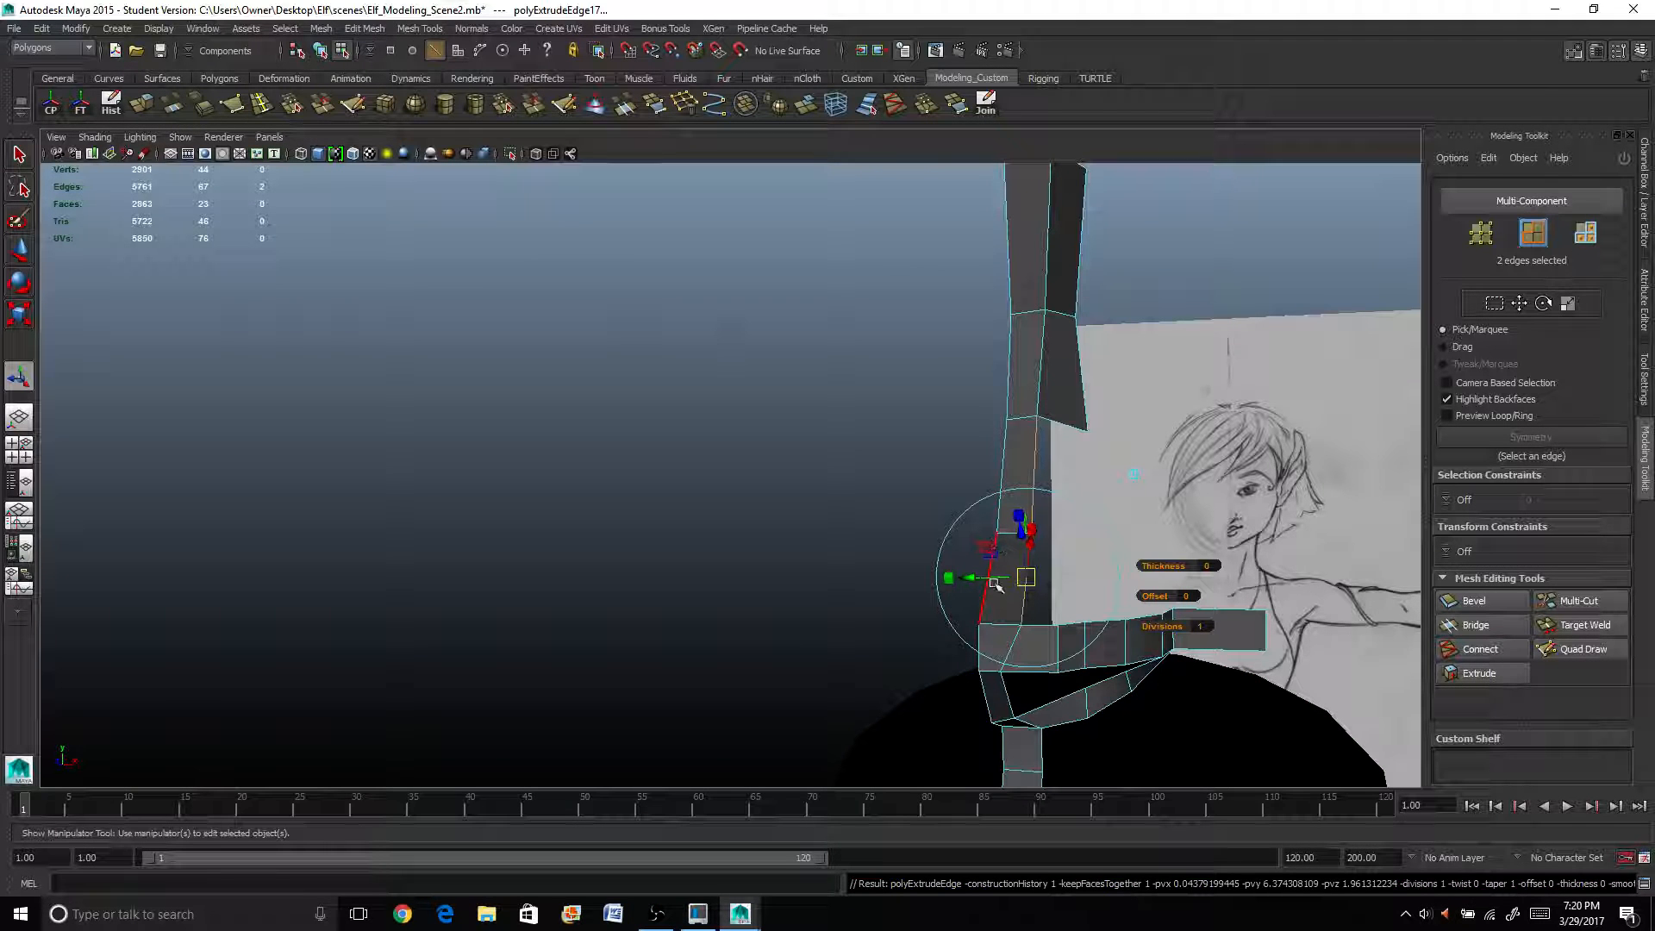
{"action": "left_click_drag", "start_coordinate": [997, 586], "coordinate": [928, 628]}
Target Weld the upper side face's lower back corner to the new strip's top corner, and the strip's bottom corner to the nostril band.
{"action": "scroll", "coordinate": [753, 624], "scroll_direction": "up", "scroll_amount": 3}
{"action": "scroll", "coordinate": [753, 623], "scroll_direction": "down", "scroll_amount": 2}
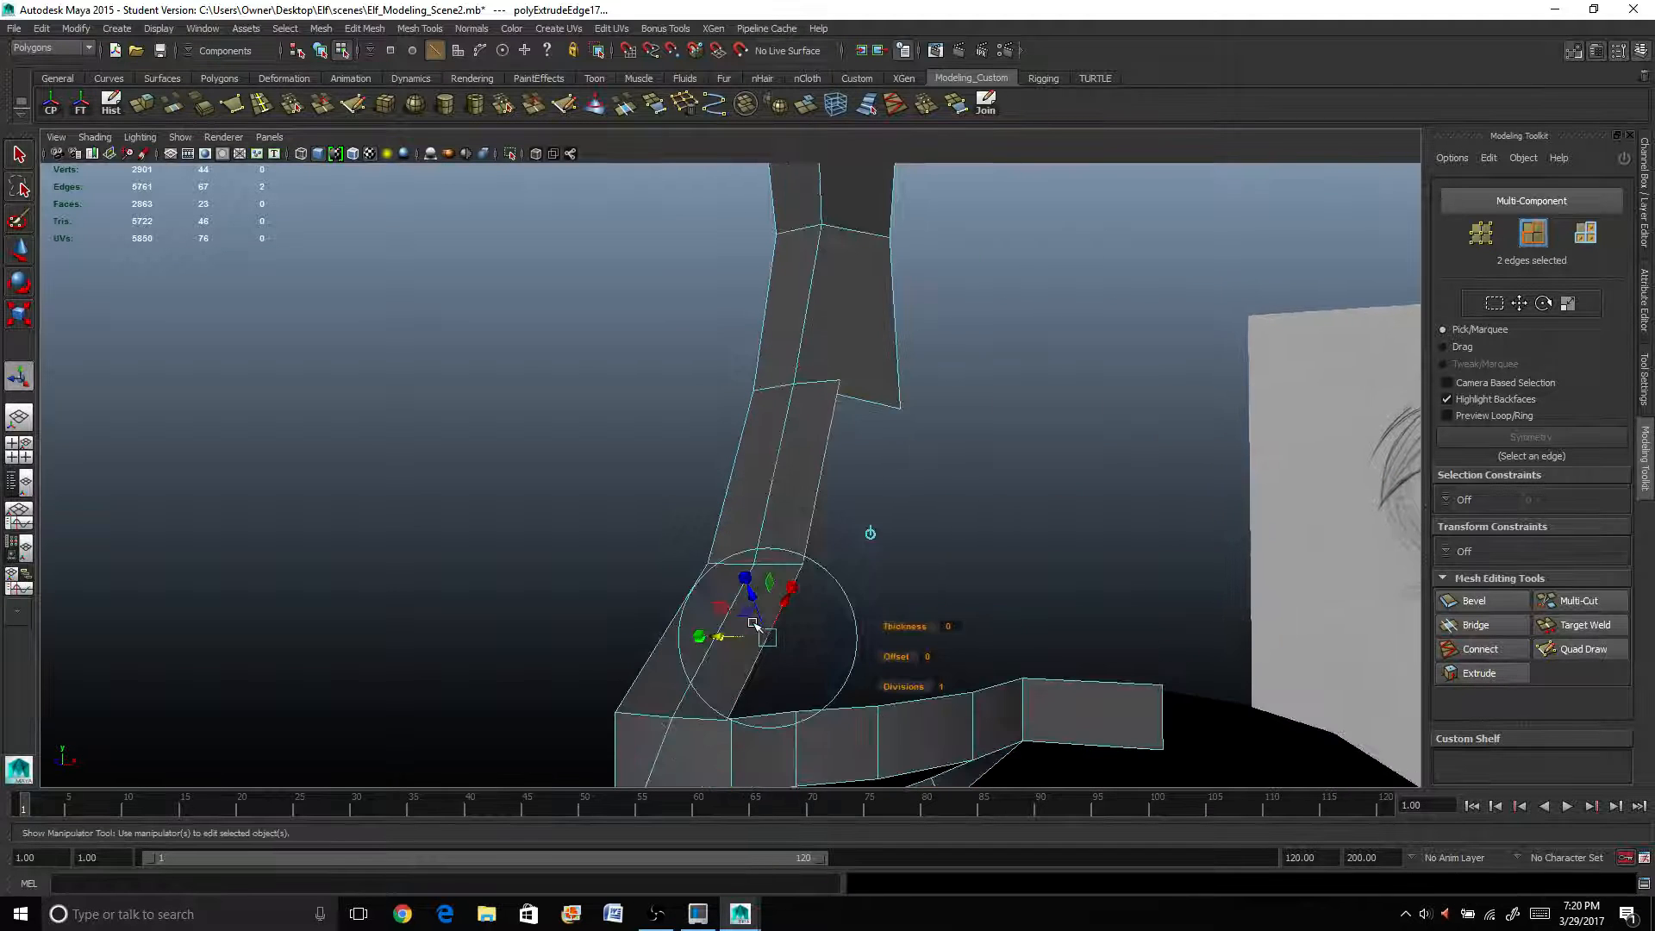
{"action": "left_click_drag", "start_coordinate": [706, 590], "coordinate": [683, 584], "text": "alt"}
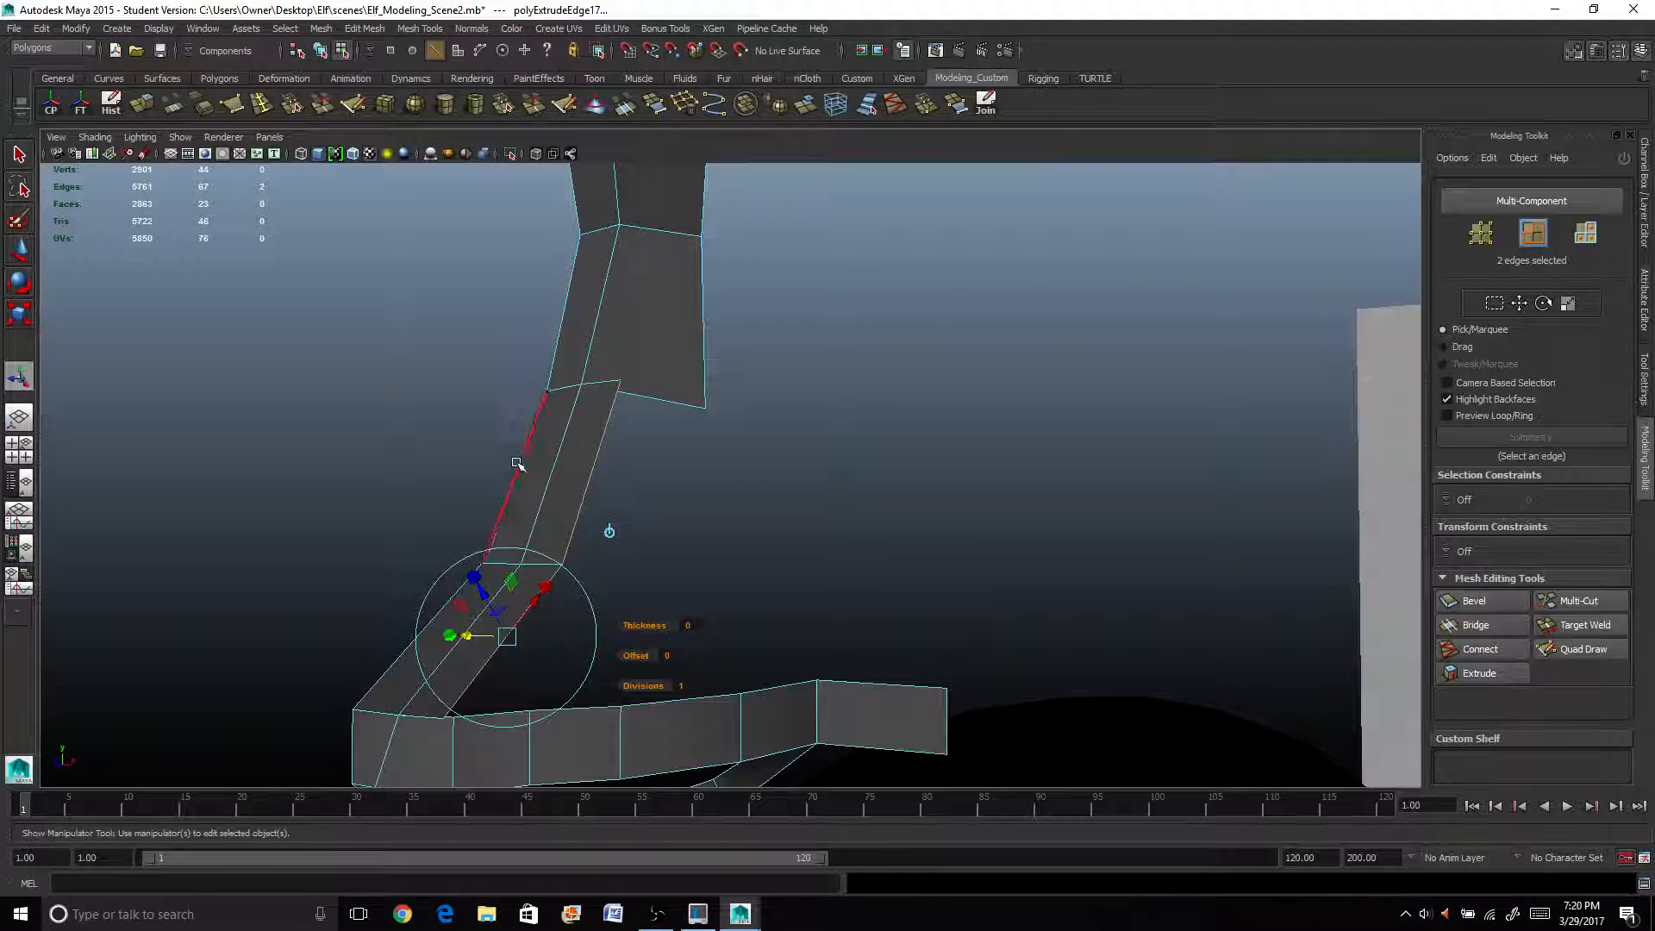
{"action": "right_click", "coordinate": [571, 455]}
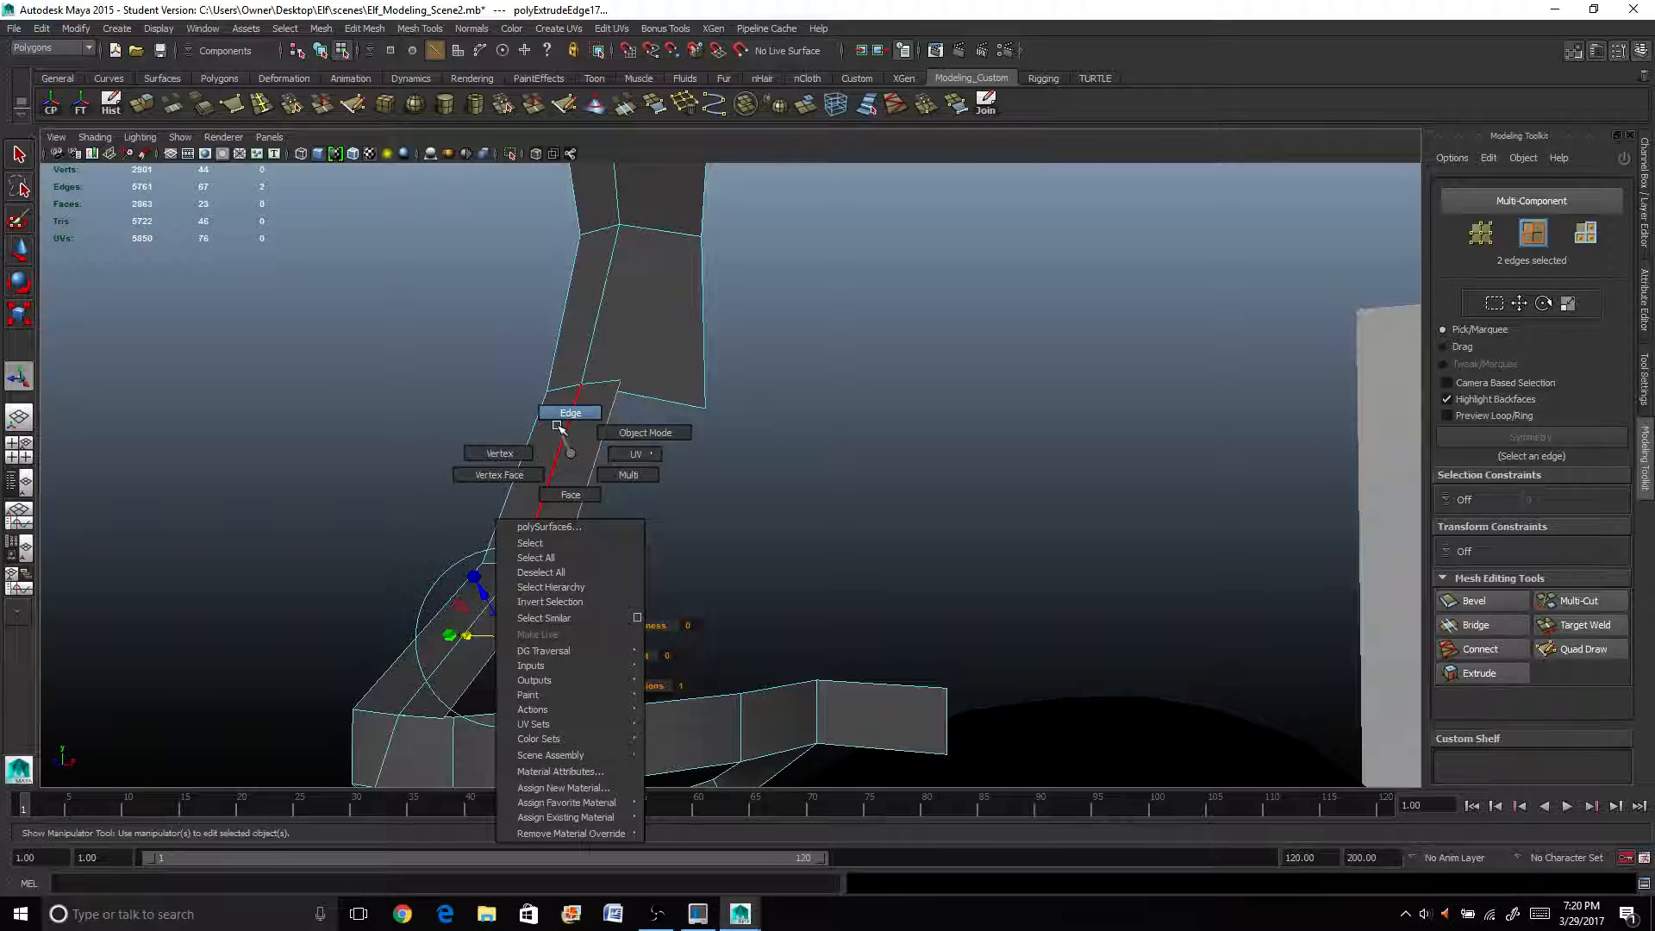
{"action": "left_click", "coordinate": [559, 426]}
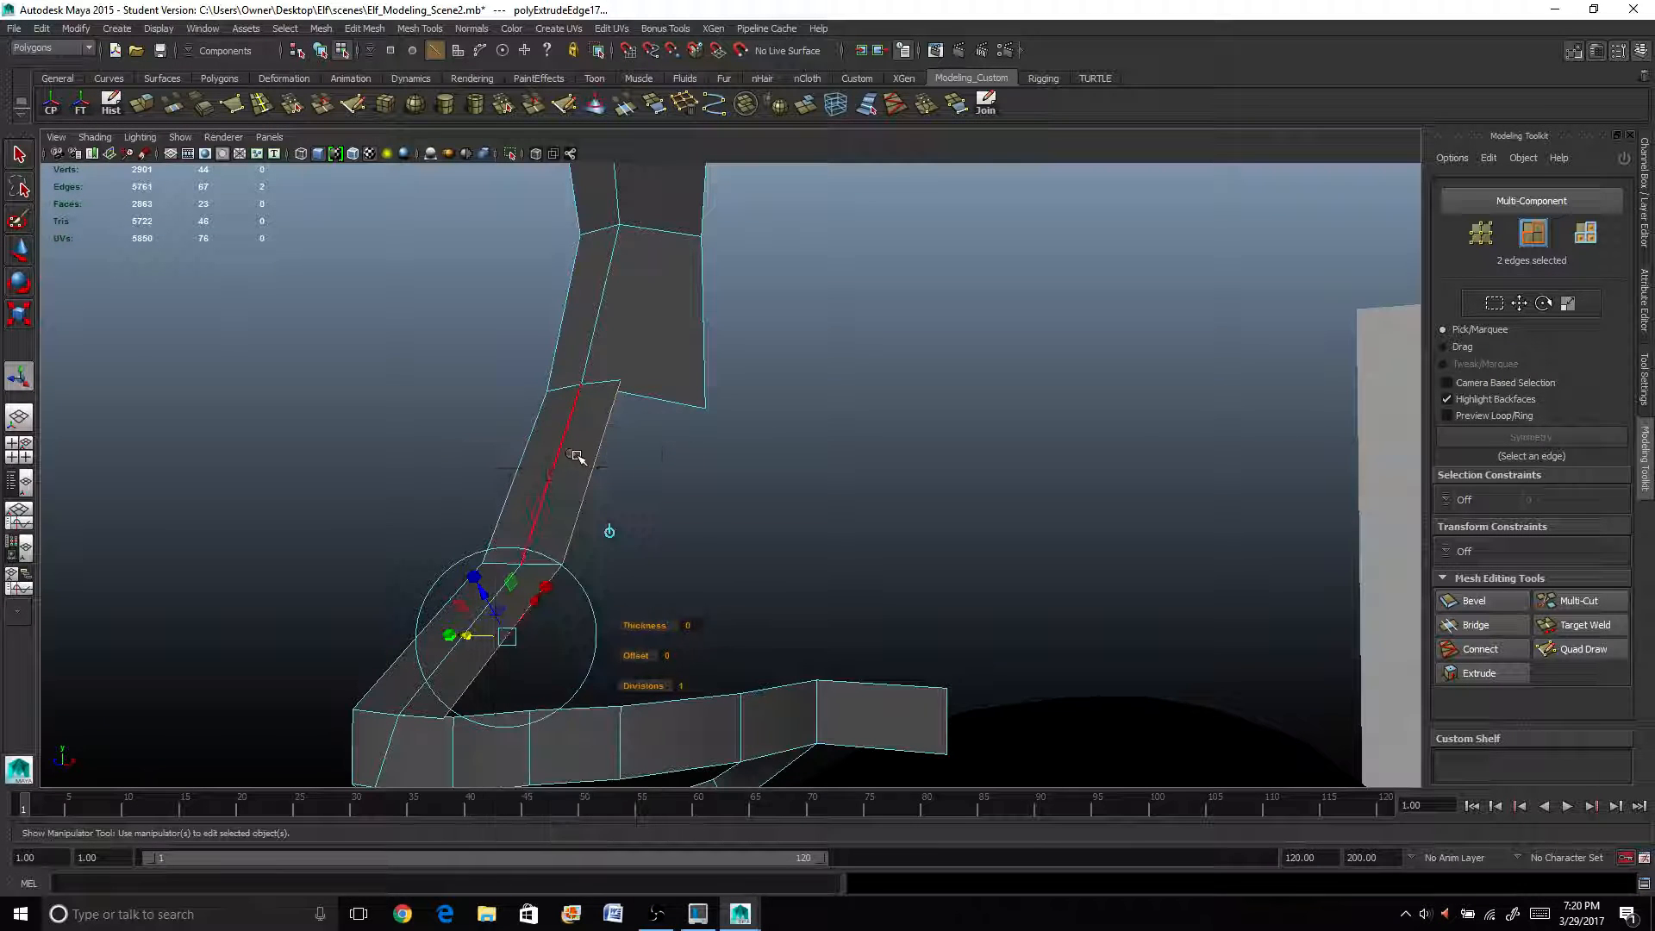
{"action": "left_click", "coordinate": [1588, 632]}
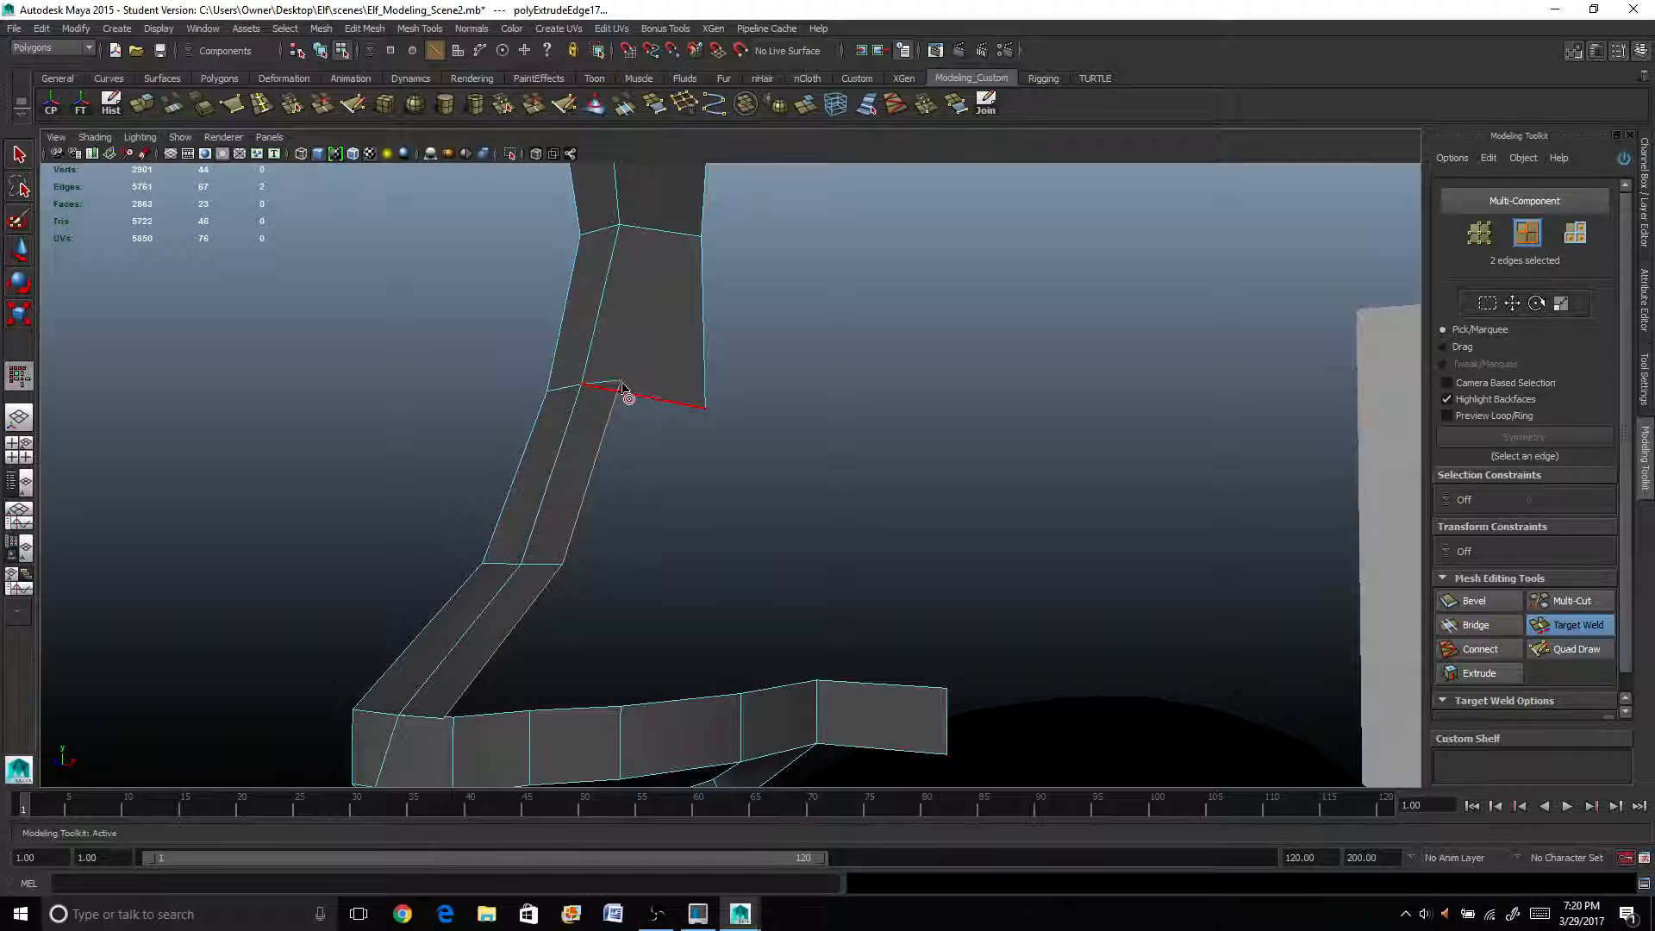
{"action": "mouse_move", "coordinate": [623, 386]}
{"action": "left_mouse_down"}
{"action": "mouse_move", "coordinate": [640, 392]}
{"action": "mouse_move", "coordinate": [612, 386]}
{"action": "left_mouse_up"}
{"action": "left_click_drag", "start_coordinate": [609, 388], "coordinate": [610, 384]}
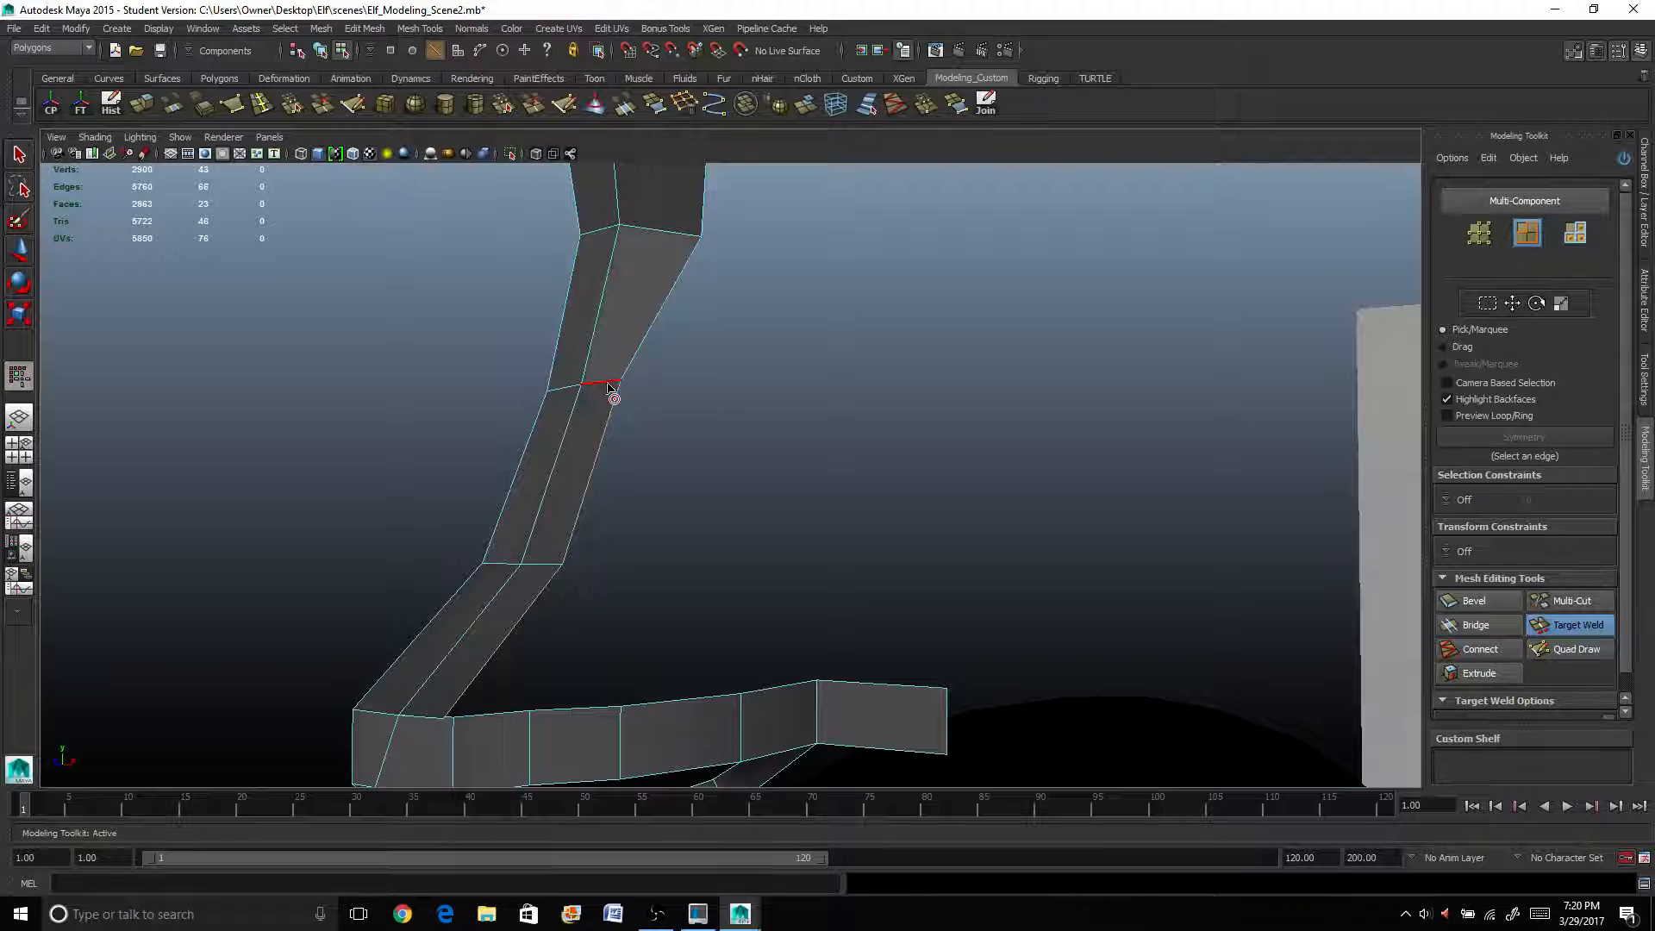
{"action": "scroll", "coordinate": [603, 554], "scroll_direction": "down", "scroll_amount": 3}
{"action": "left_click_drag", "start_coordinate": [599, 541], "coordinate": [580, 502], "text": "alt"}
{"action": "scroll", "coordinate": [599, 542], "scroll_direction": "up", "scroll_amount": 4}
{"action": "scroll", "coordinate": [591, 494], "scroll_direction": "down", "scroll_amount": 4}
Move the back edge of the side face at the middle of the nose back along Z to widen the face.
{"action": "key", "text": "q"}
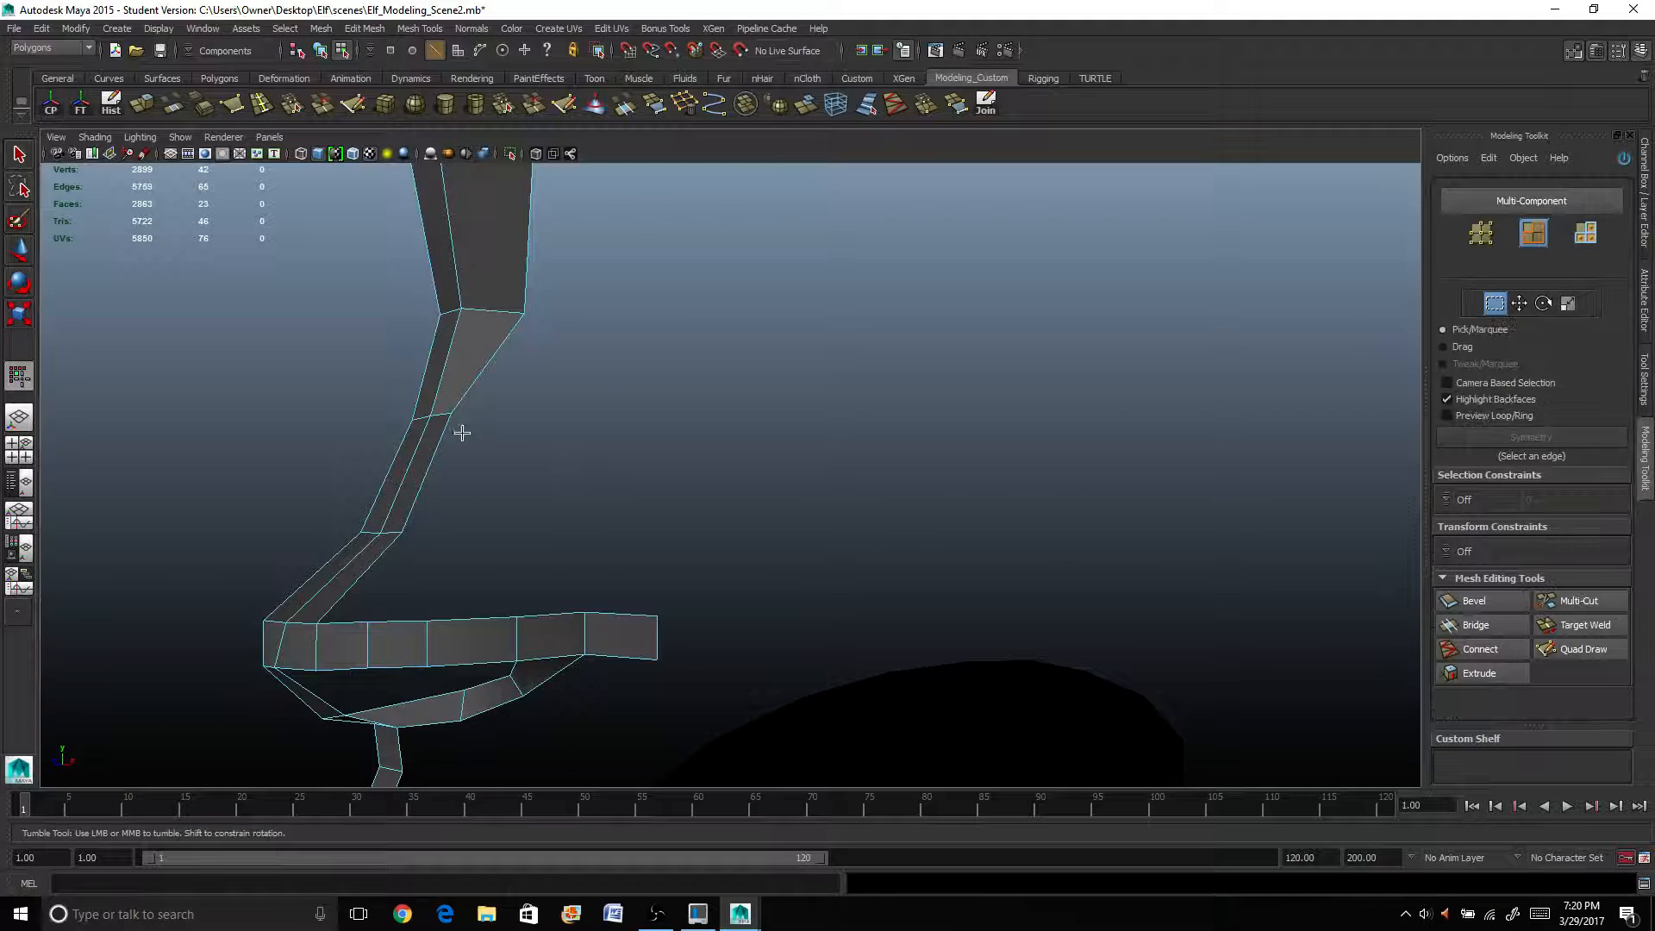
{"action": "left_click", "coordinate": [21, 158]}
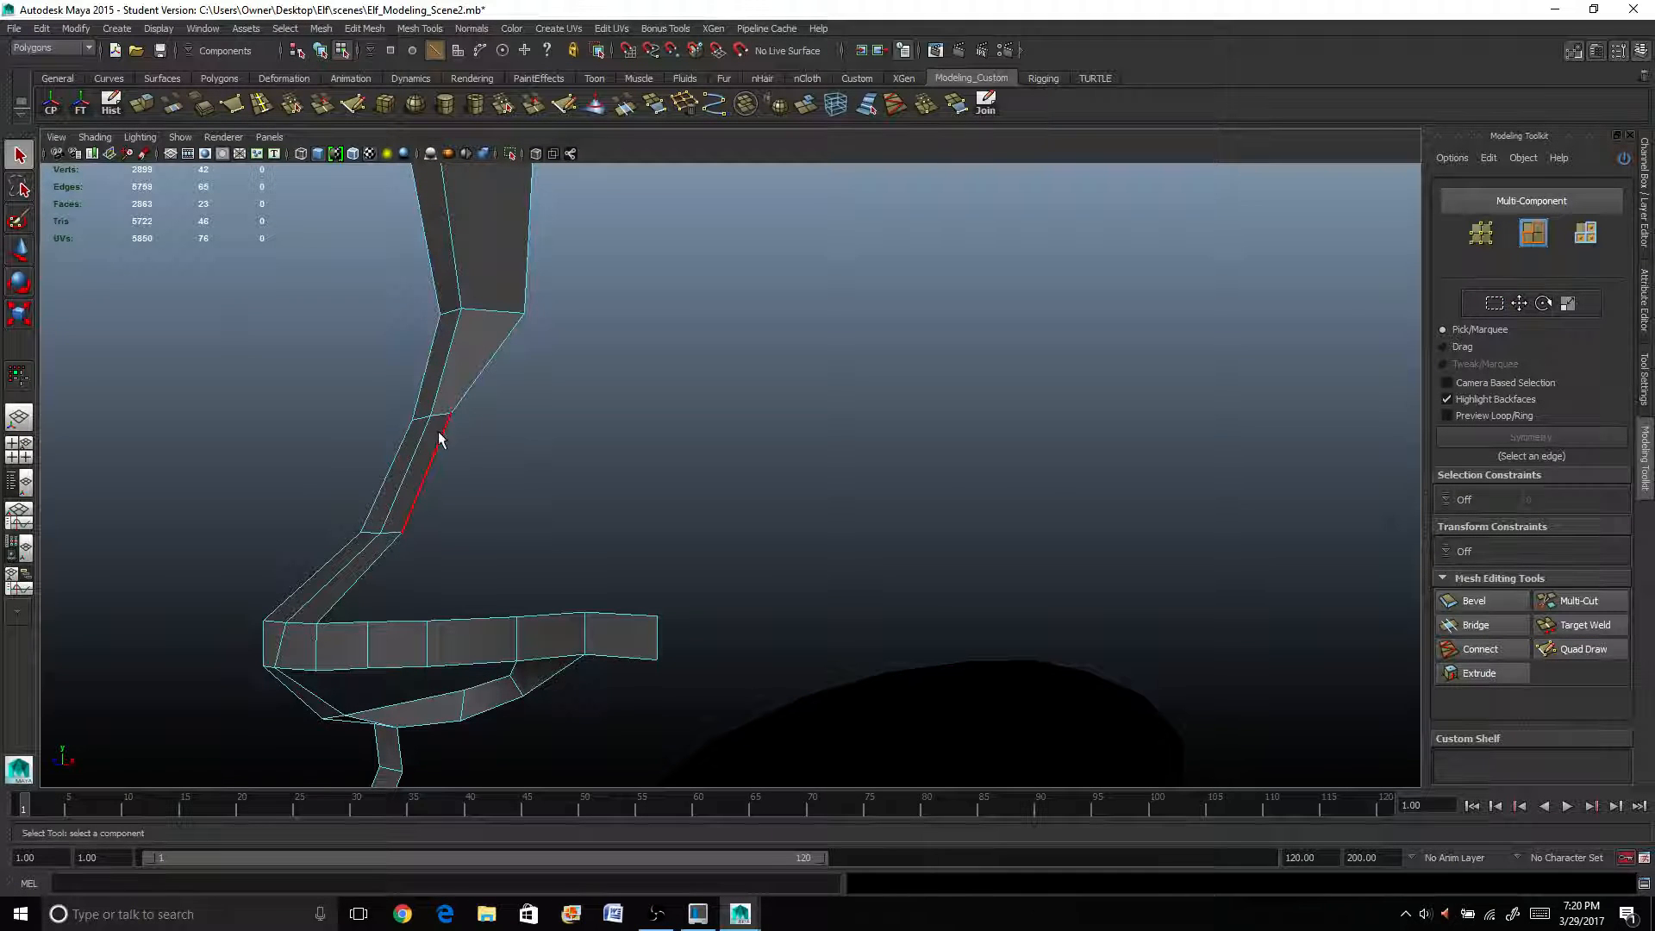
{"action": "left_click", "coordinate": [438, 432]}
{"action": "key", "text": "w"}
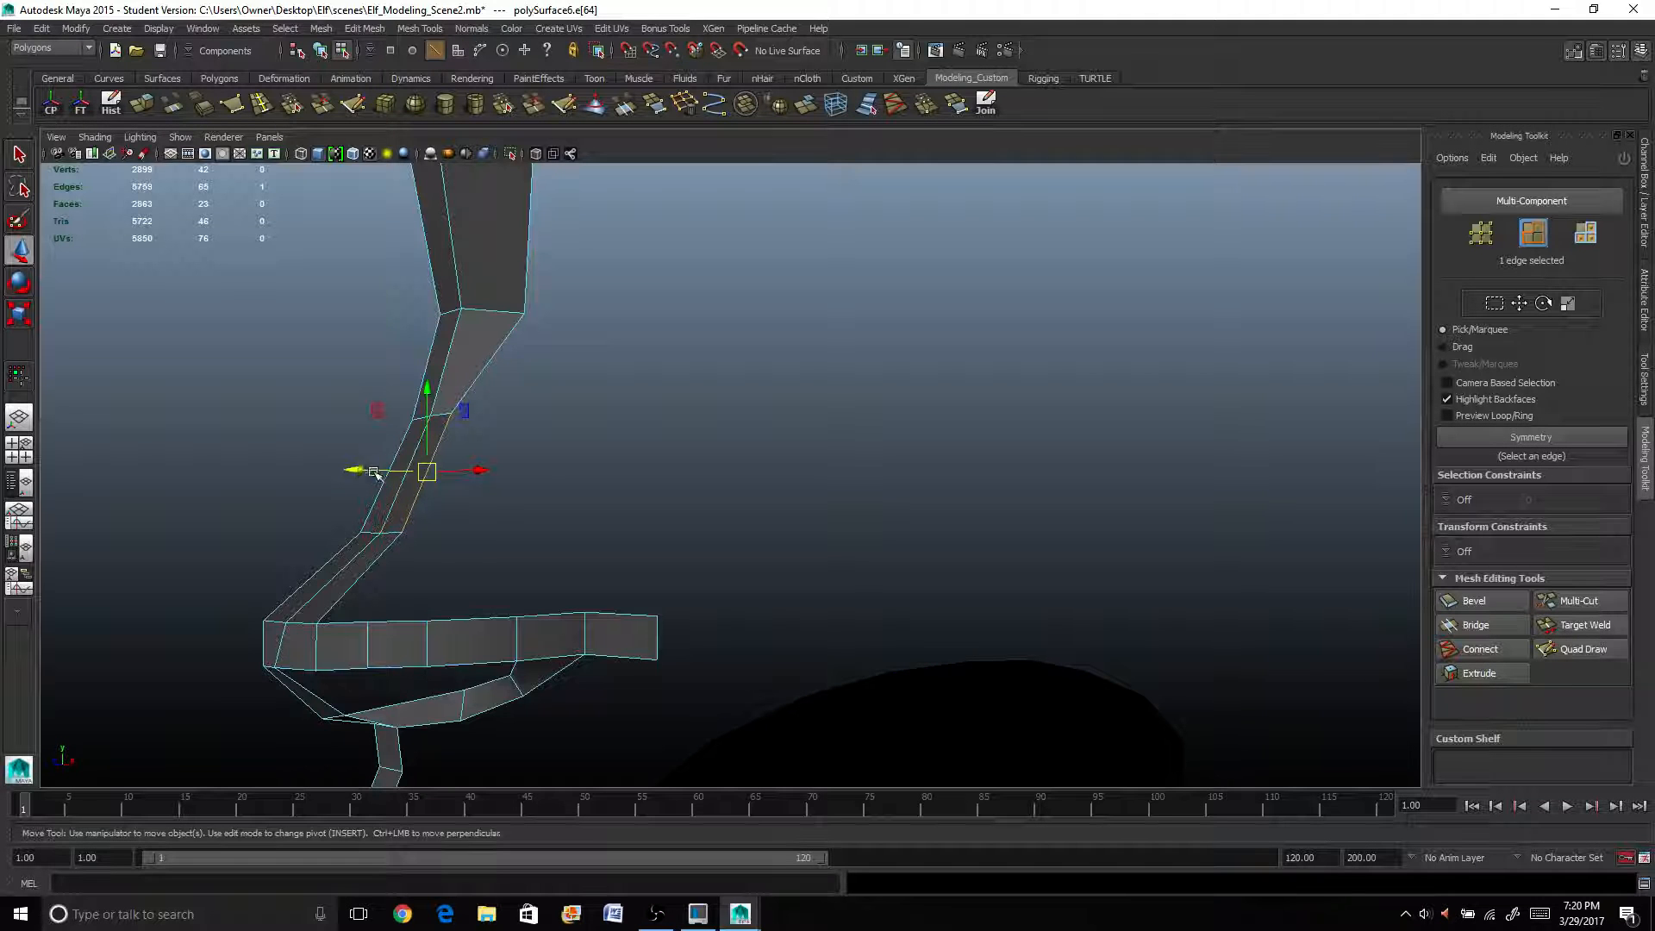
{"action": "left_click_drag", "start_coordinate": [358, 468], "coordinate": [580, 507]}
Preview the nose mesh smoothed in object mode, inspect its shape, and return to the unsmoothed display.
{"action": "scroll", "coordinate": [427, 524], "scroll_direction": "down", "scroll_amount": 3}
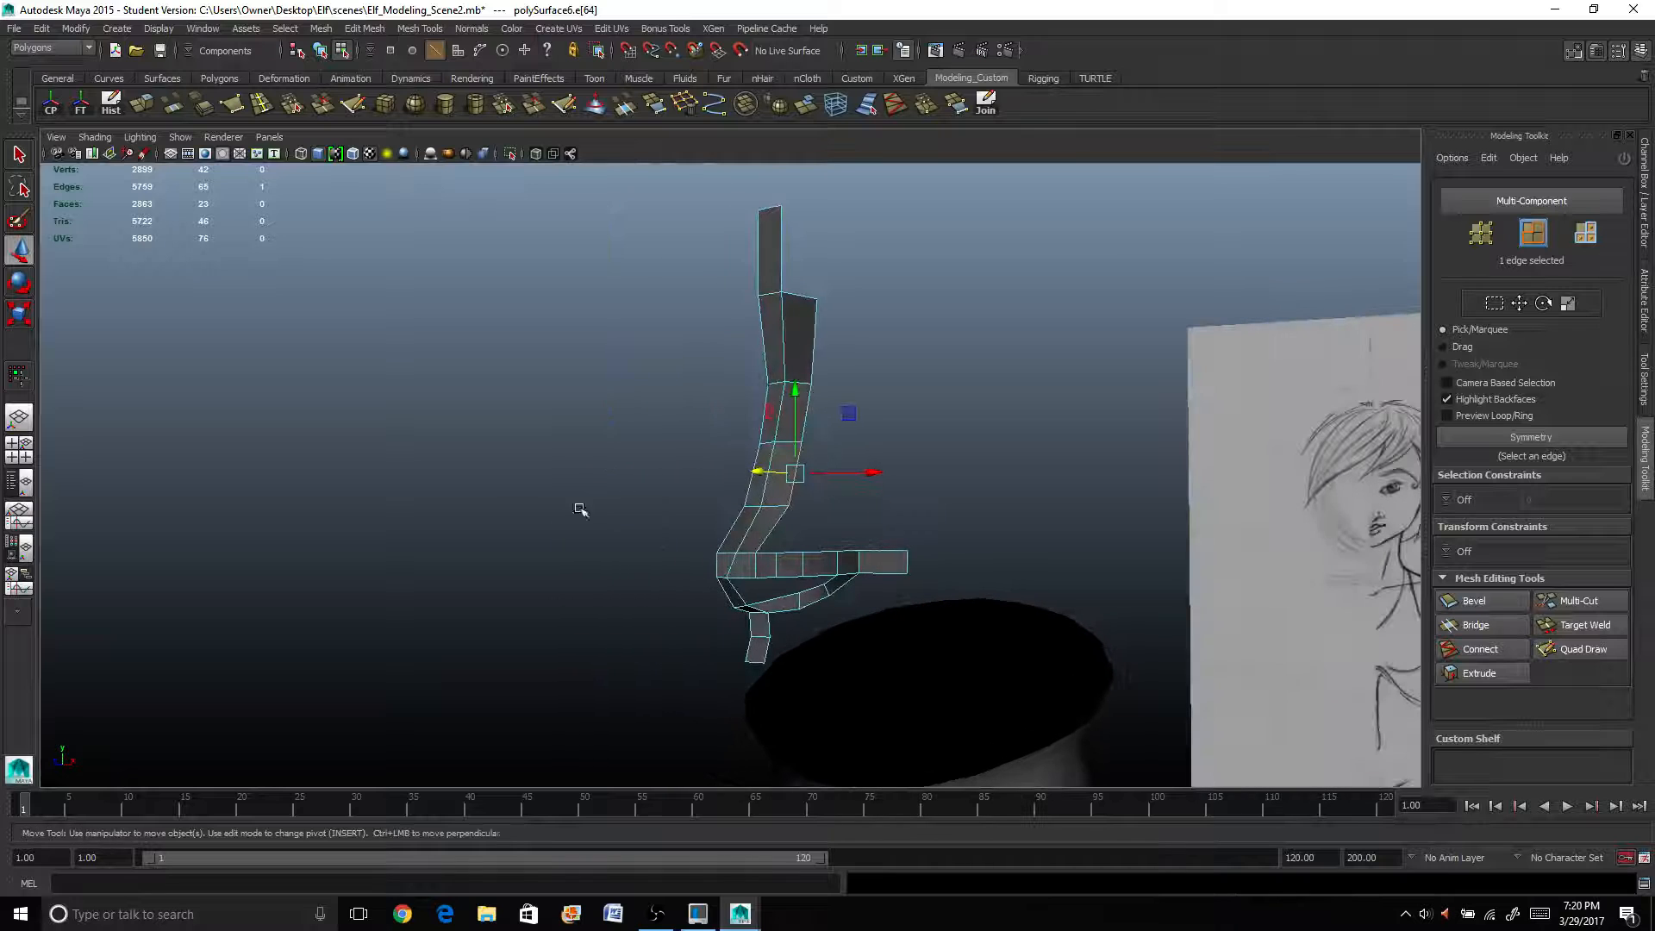
{"action": "right_click_drag", "start_coordinate": [815, 345], "coordinate": [794, 350]}
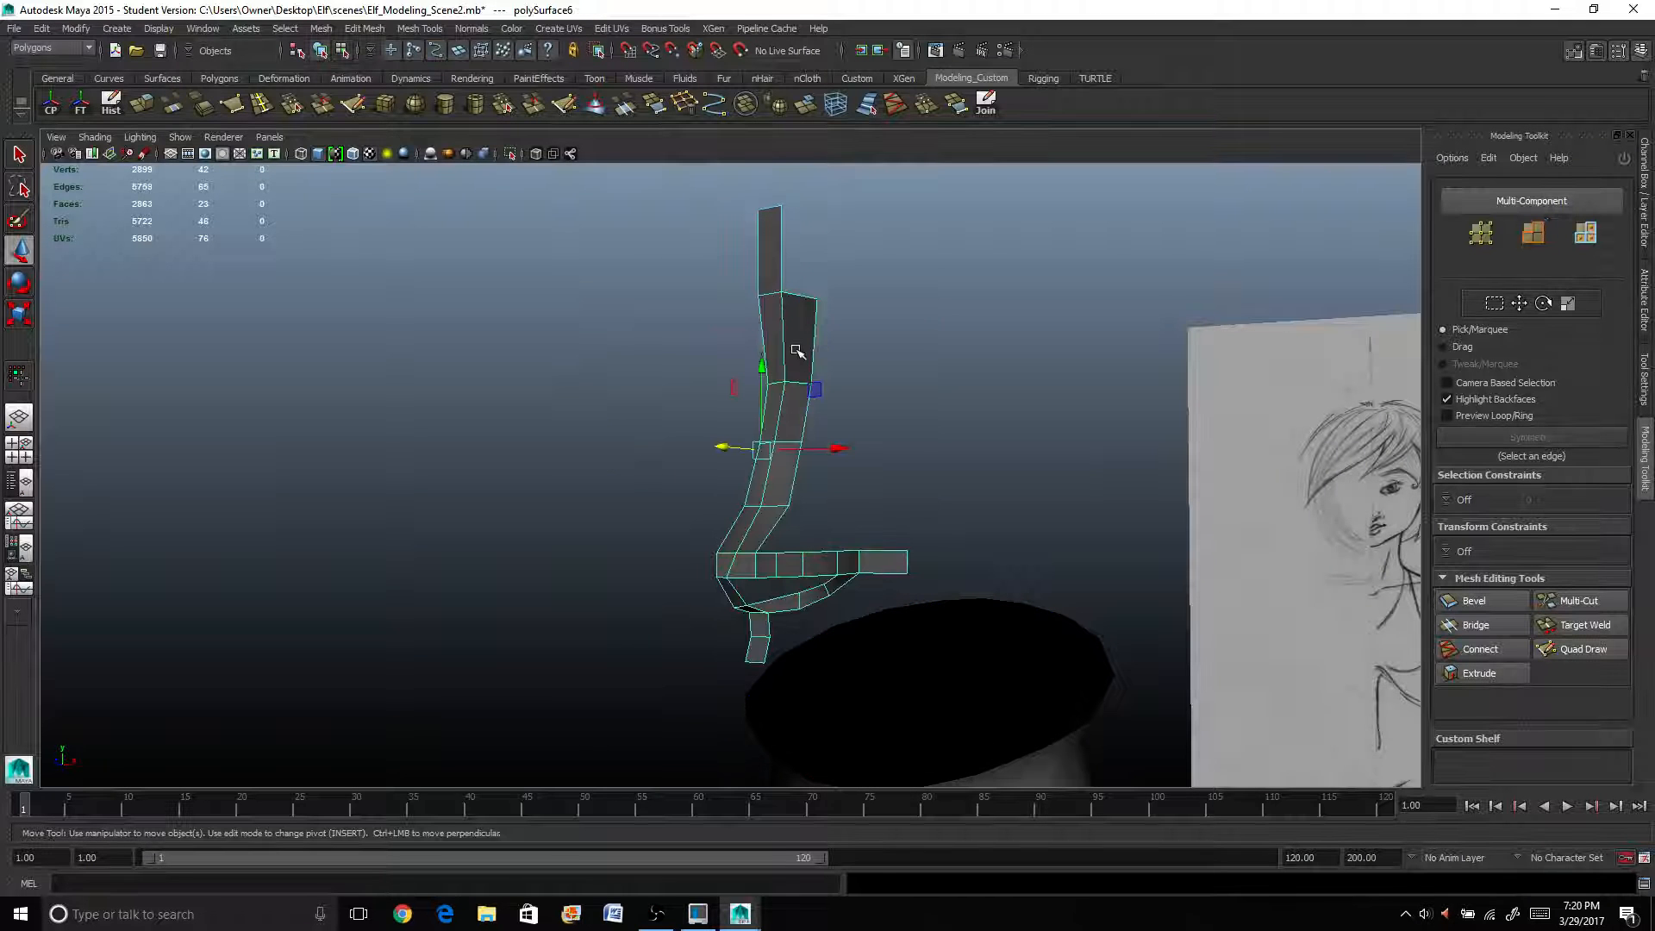
{"action": "key", "text": "3"}
{"action": "left_click_drag", "start_coordinate": [622, 569], "coordinate": [529, 561], "text": "alt"}
{"action": "key", "text": "1"}
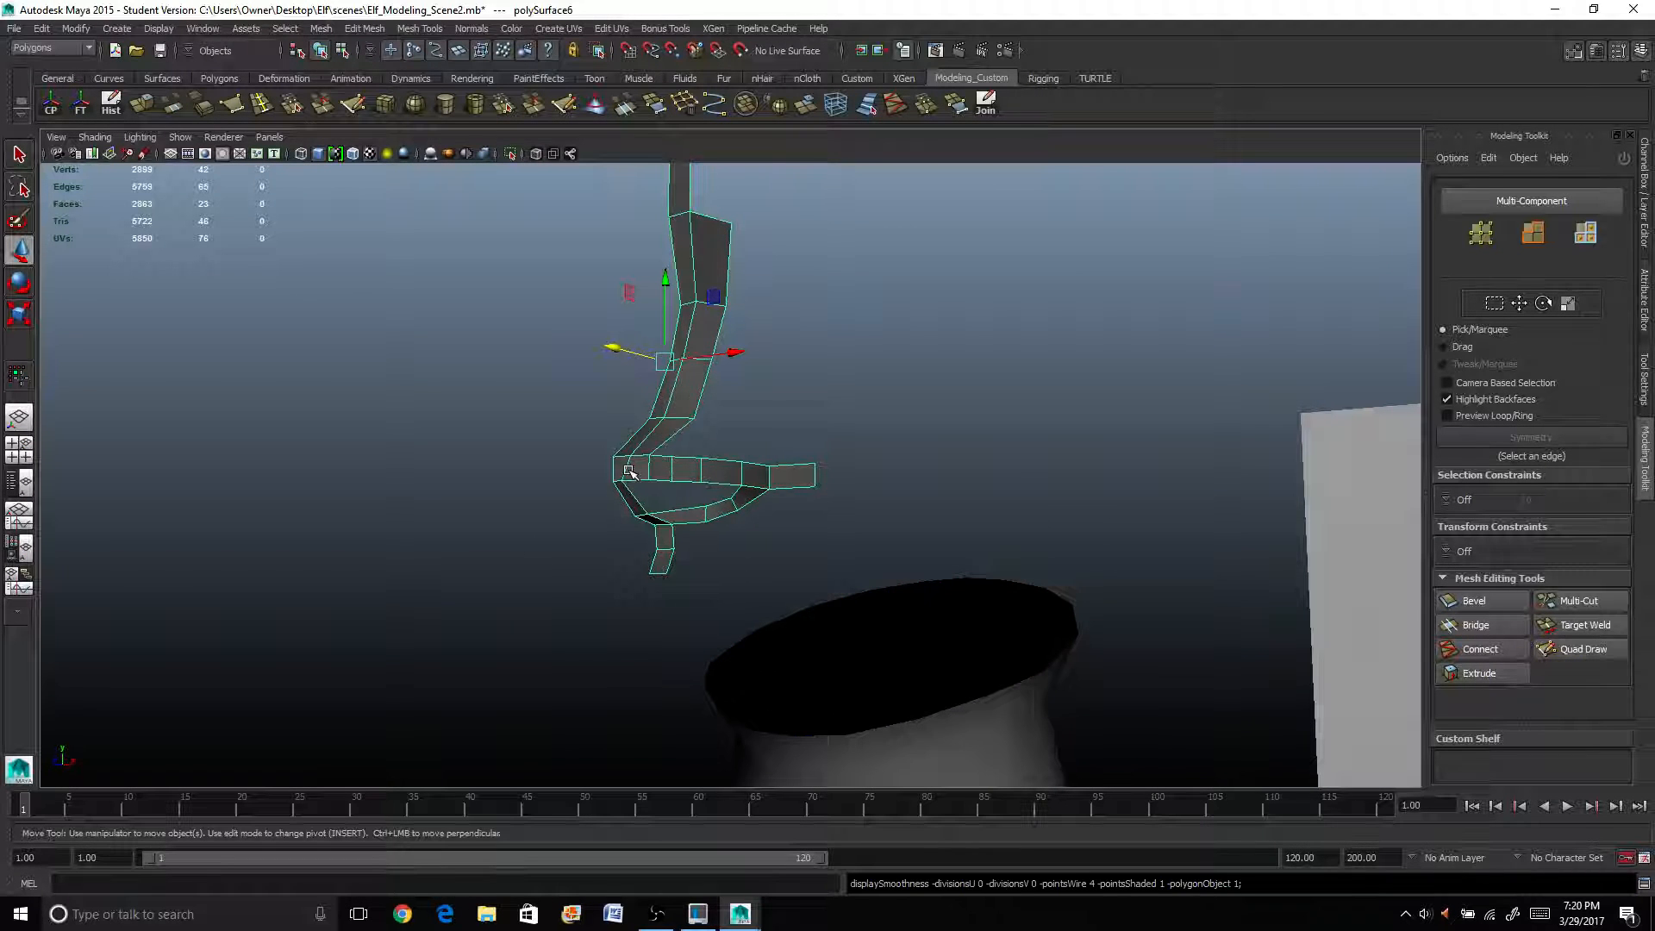
Switch the nose mesh to edge selection for the lower edges of the nostril band.
{"action": "scroll", "coordinate": [629, 473], "scroll_direction": "up", "scroll_amount": 5}
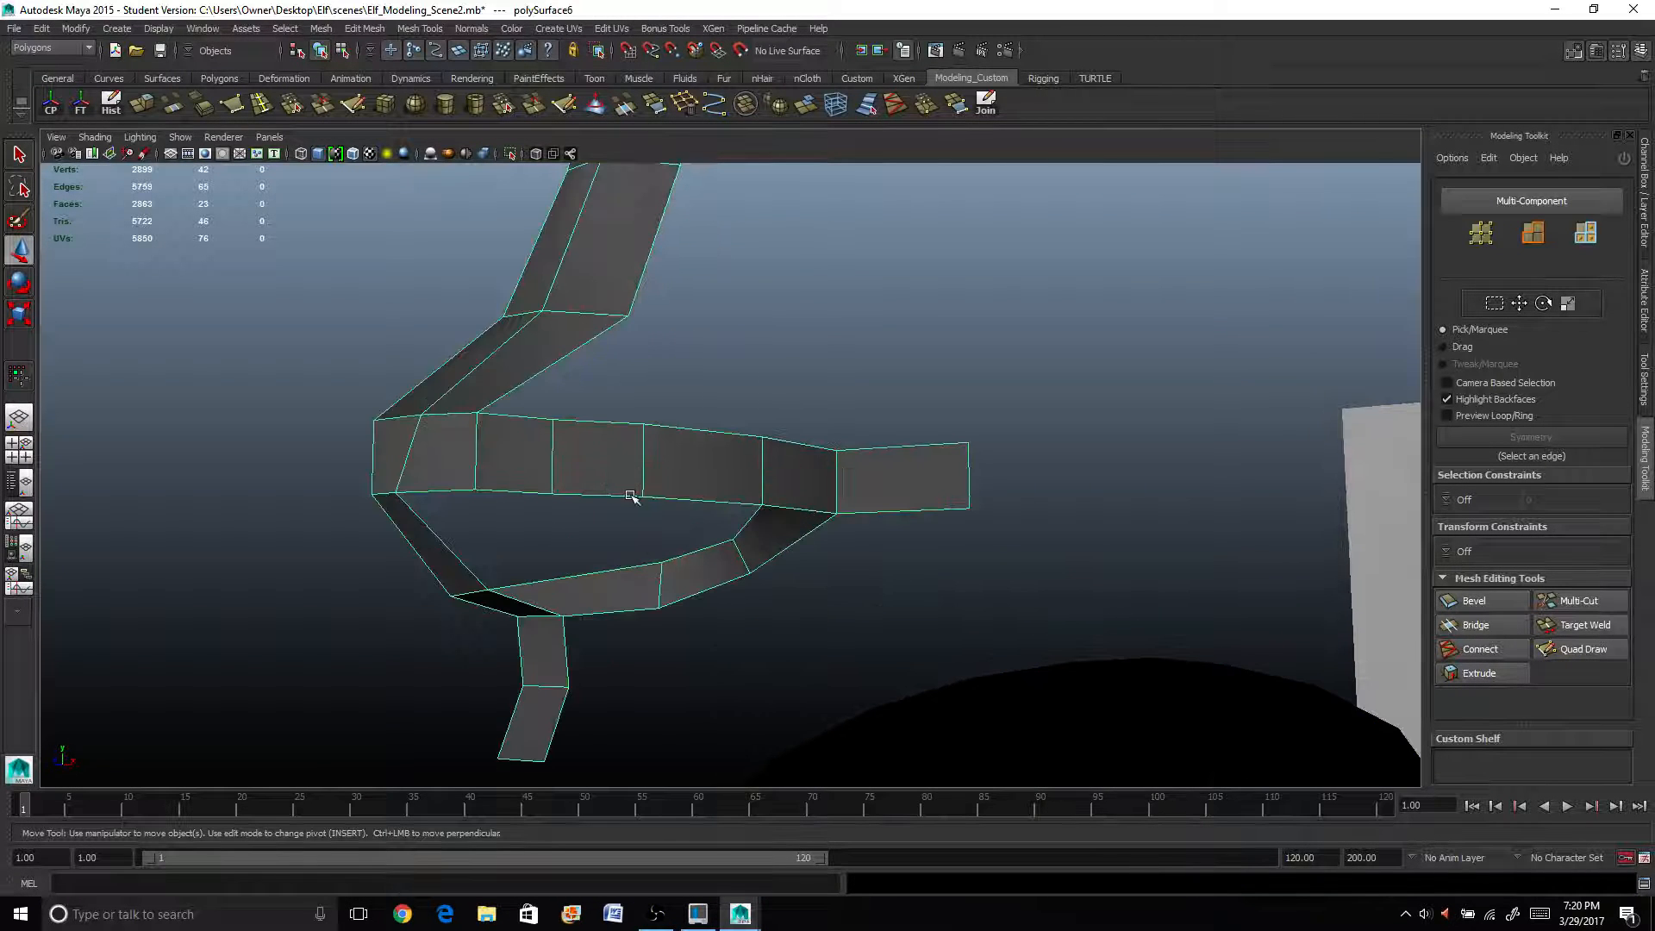
{"action": "left_click_drag", "start_coordinate": [509, 503], "coordinate": [463, 528], "text": "alt"}
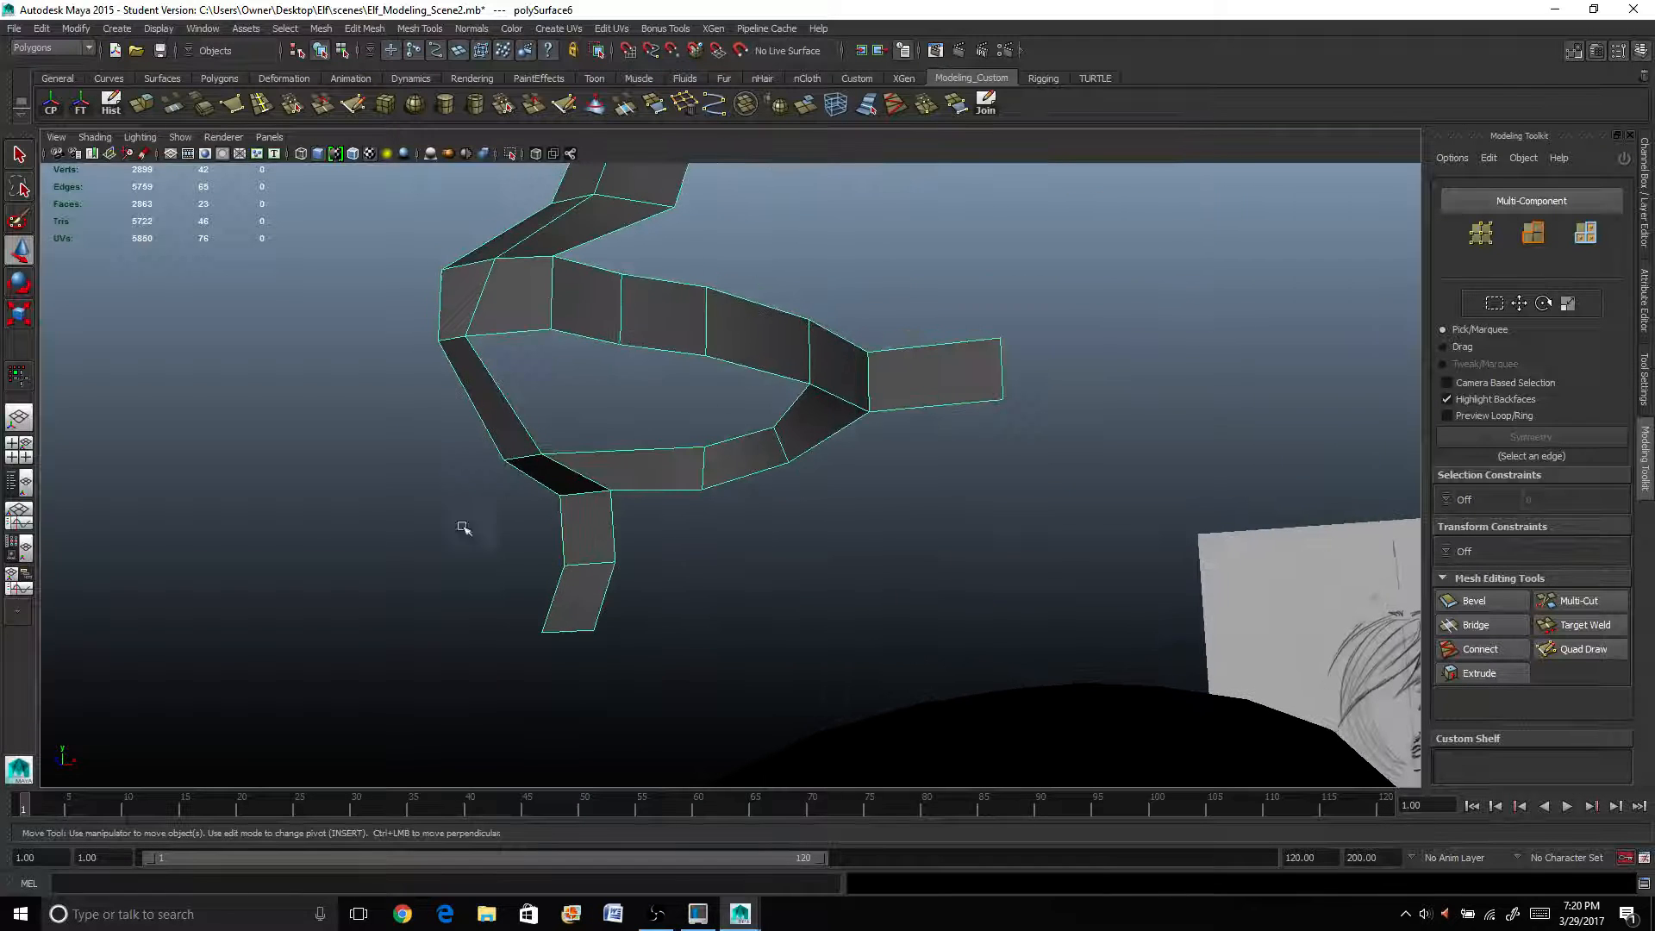
{"action": "right_click_drag", "start_coordinate": [634, 332], "coordinate": [634, 294]}
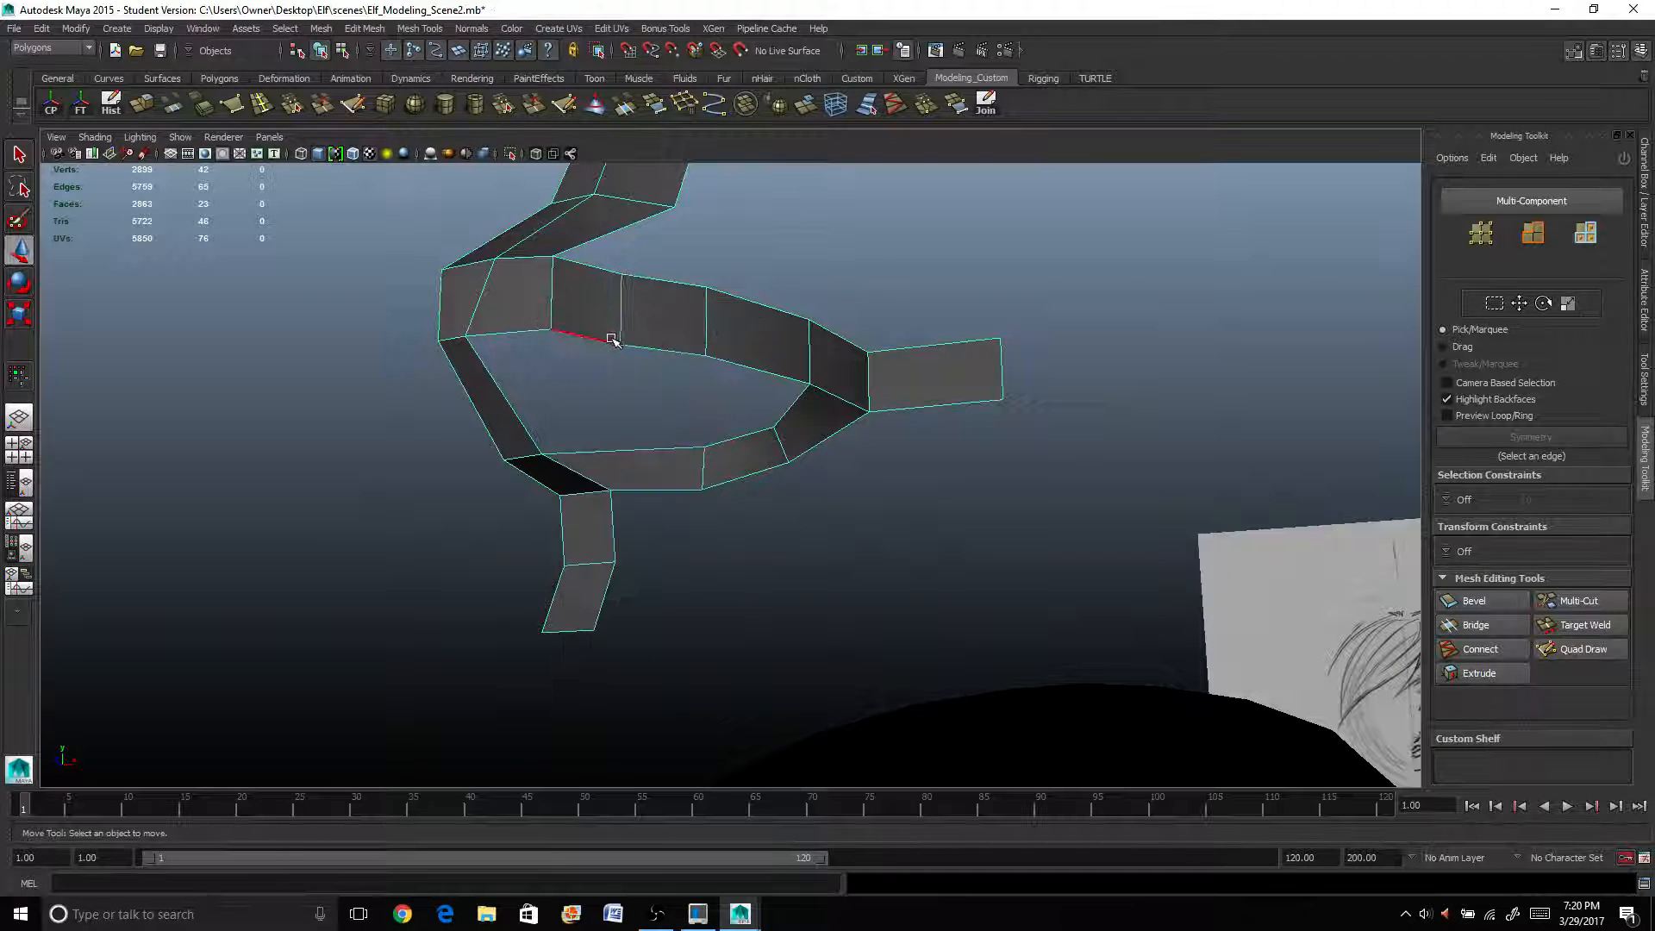
Extrude the nostril opening's border edge loop and scale the new edges inward to form an inner rim.
{"action": "left_click", "coordinate": [608, 338]}
{"action": "double_click", "coordinate": [609, 339]}
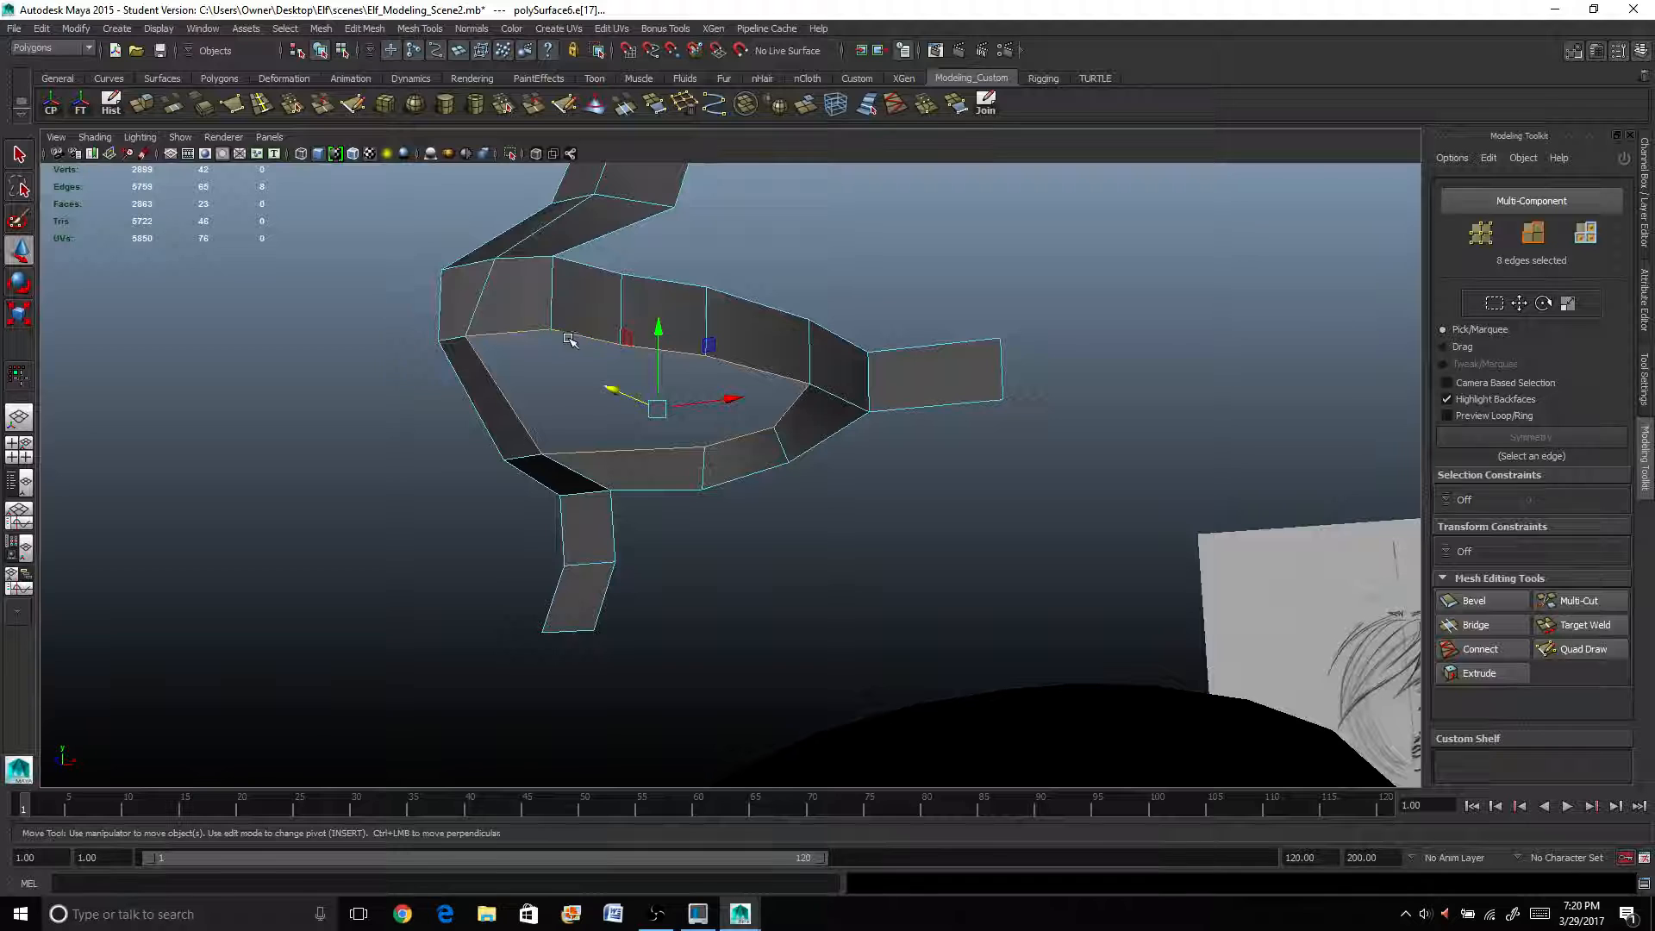
{"action": "mouse_move", "coordinate": [564, 341]}
{"action": "left_mouse_down", "text": "alt"}
{"action": "mouse_move", "coordinate": [541, 361]}
{"action": "mouse_move", "coordinate": [584, 333]}
{"action": "left_mouse_up", "text": "alt"}
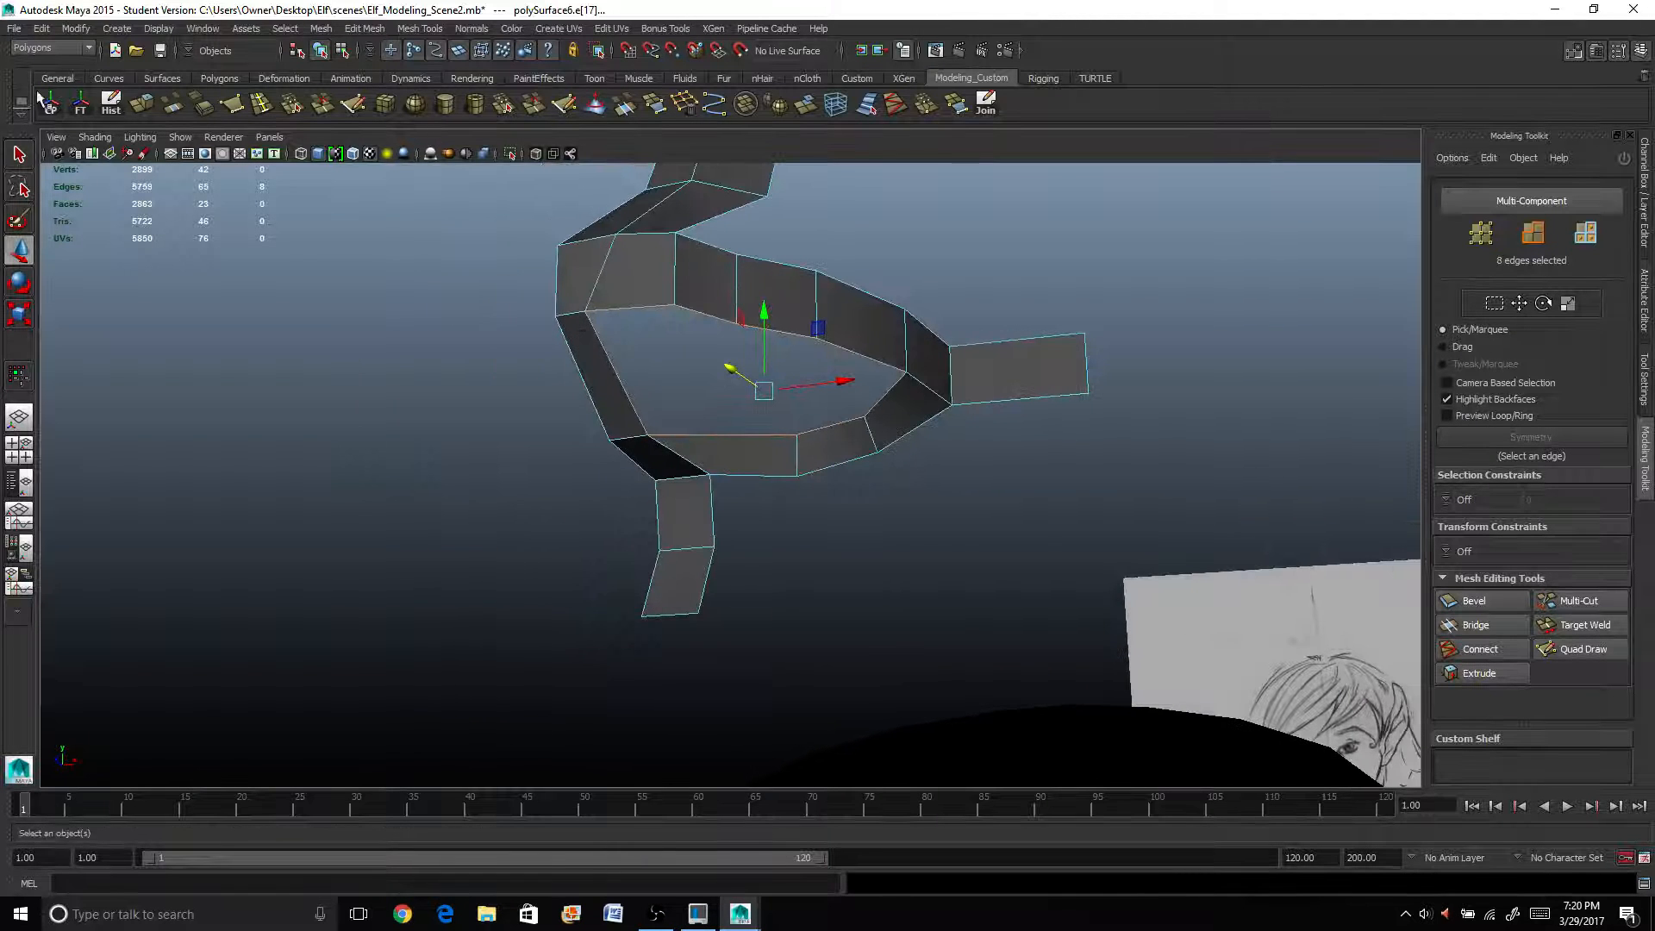
{"action": "left_click", "coordinate": [140, 104]}
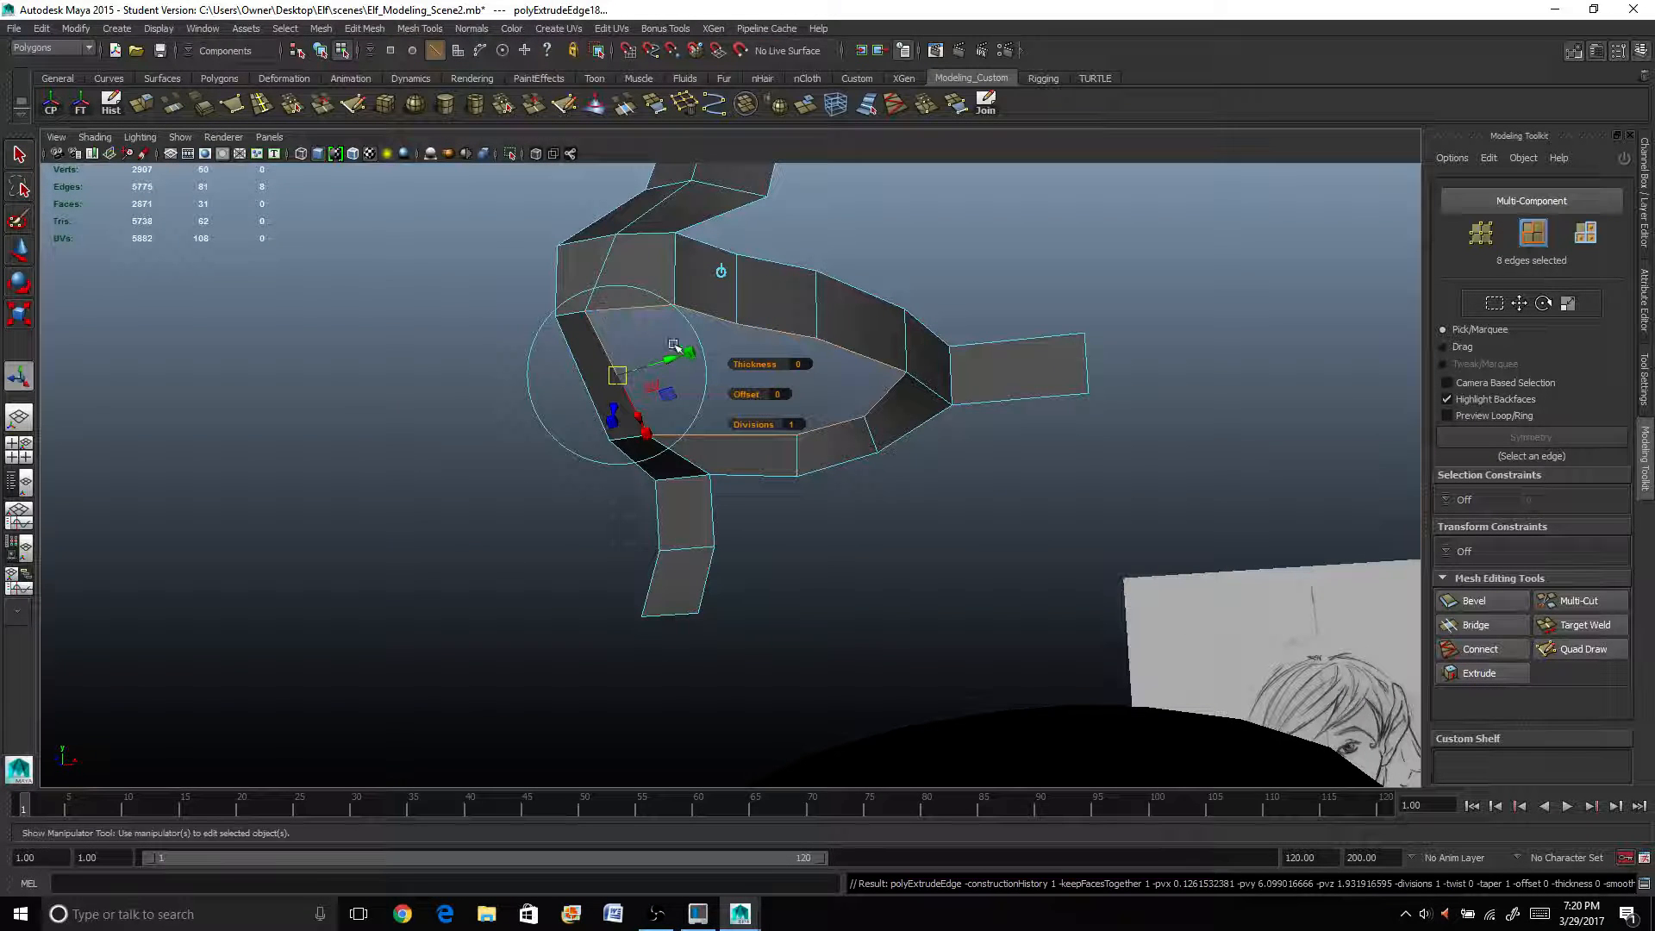
{"action": "left_click", "coordinate": [721, 272]}
{"action": "left_click", "coordinate": [764, 318]}
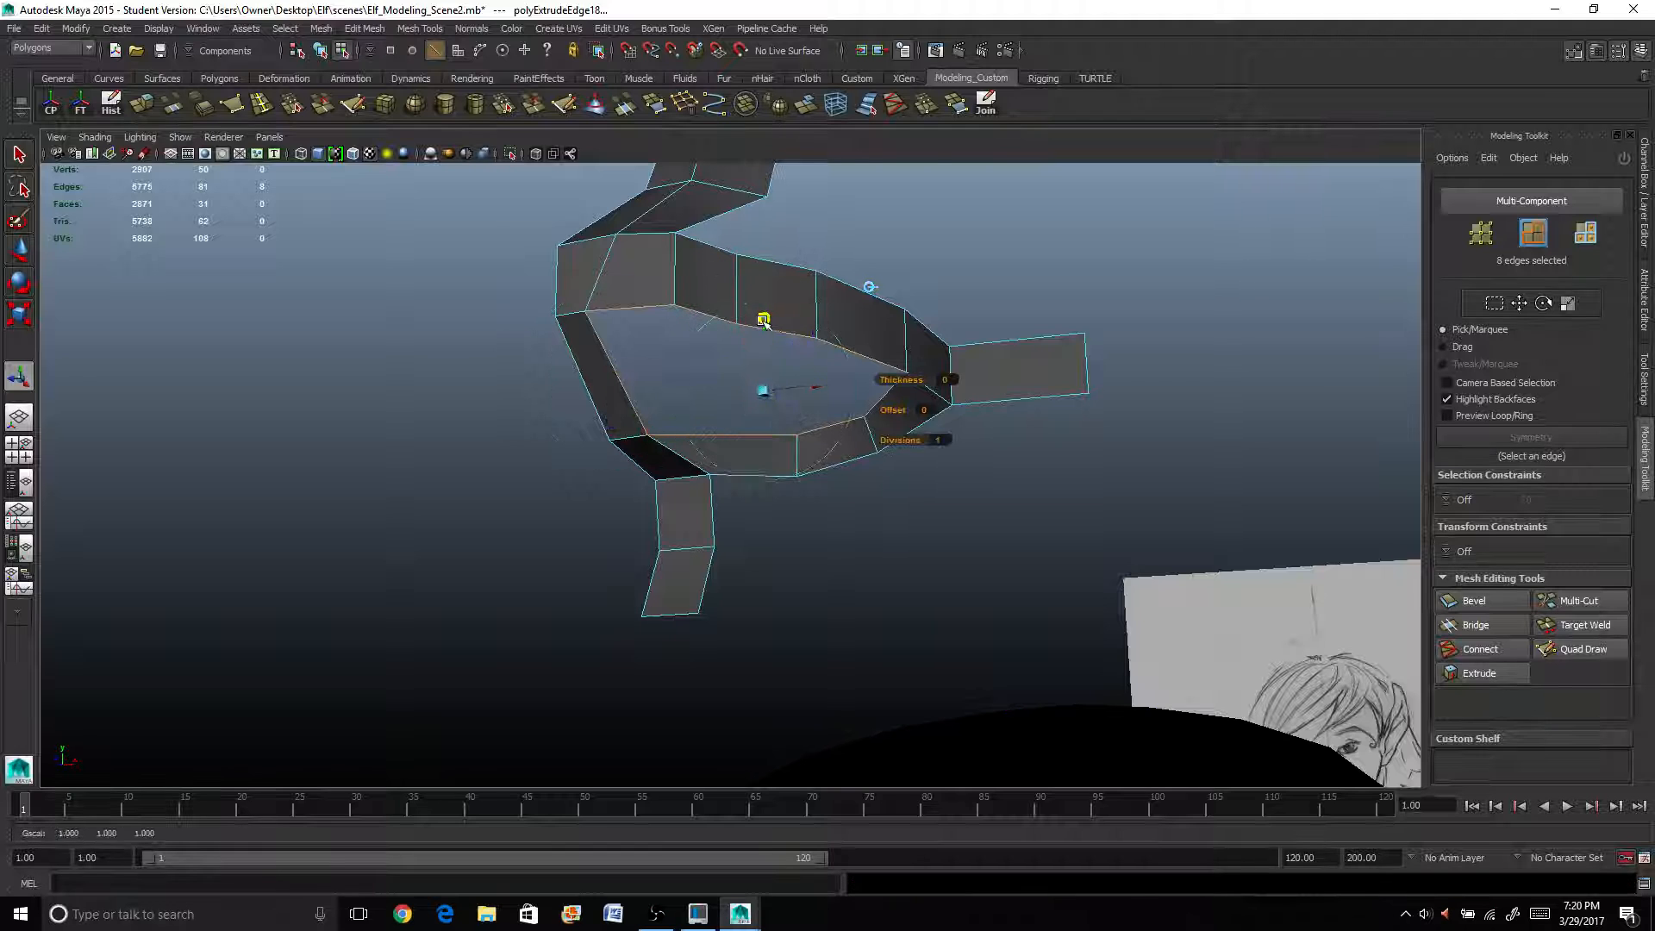
{"action": "left_click_drag", "start_coordinate": [764, 390], "coordinate": [719, 388]}
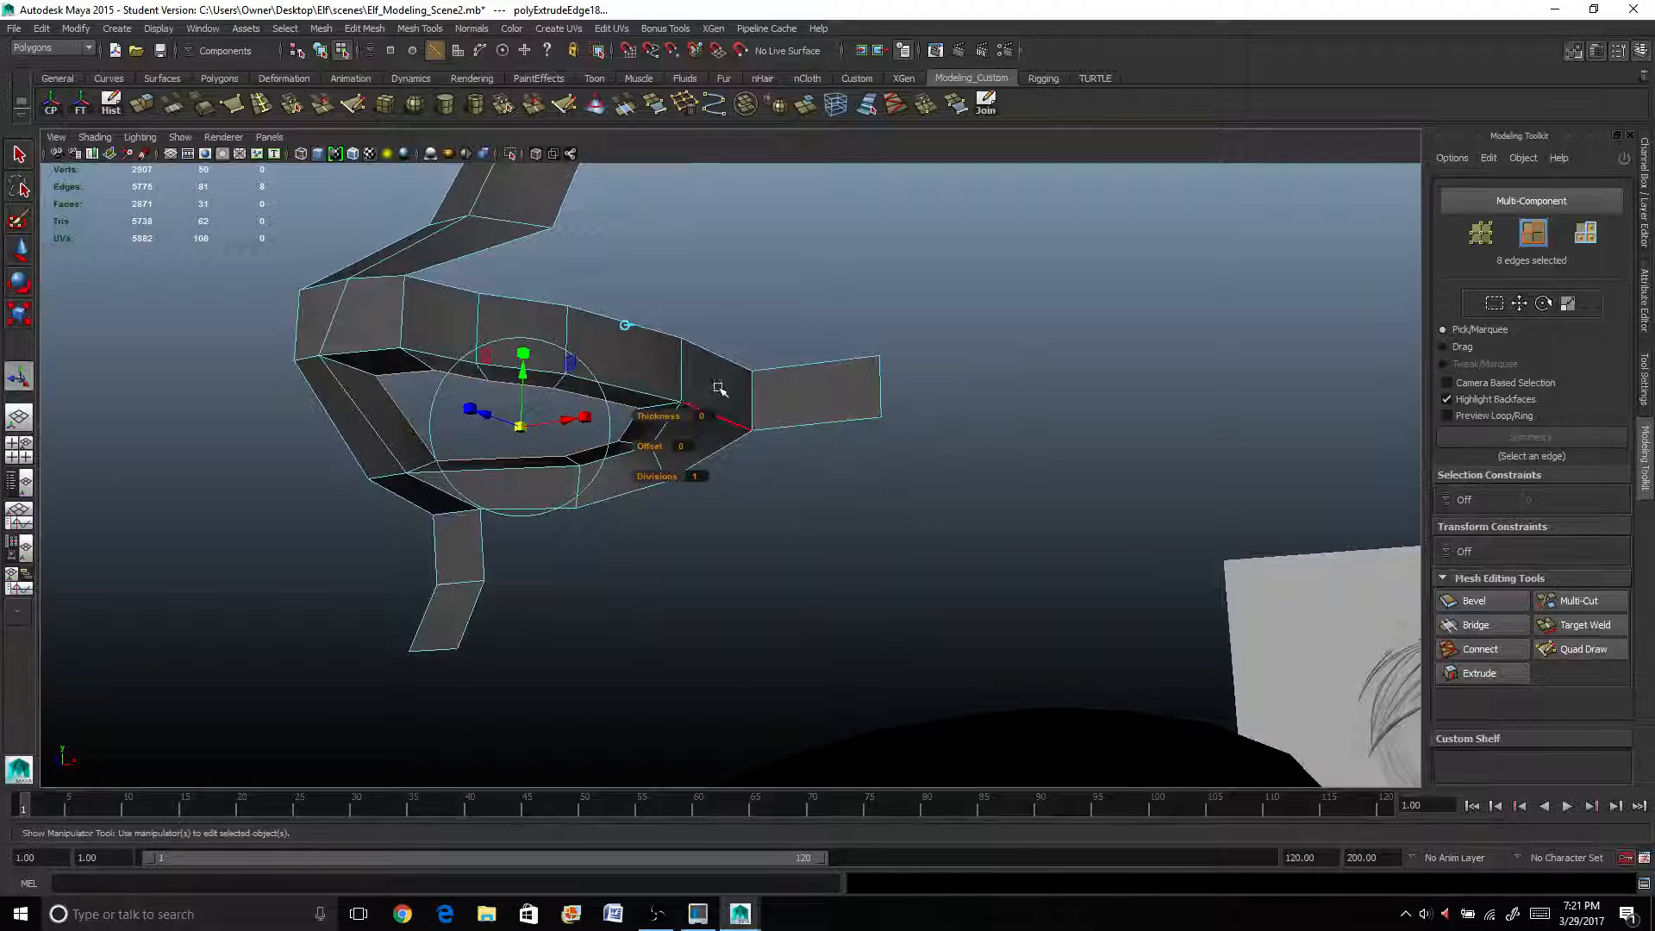
Extrude the inner nostril edges again, raise them into the nose and scale the ring to about 0.78.
{"action": "key", "text": "g"}
{"action": "left_click", "coordinate": [510, 317]}
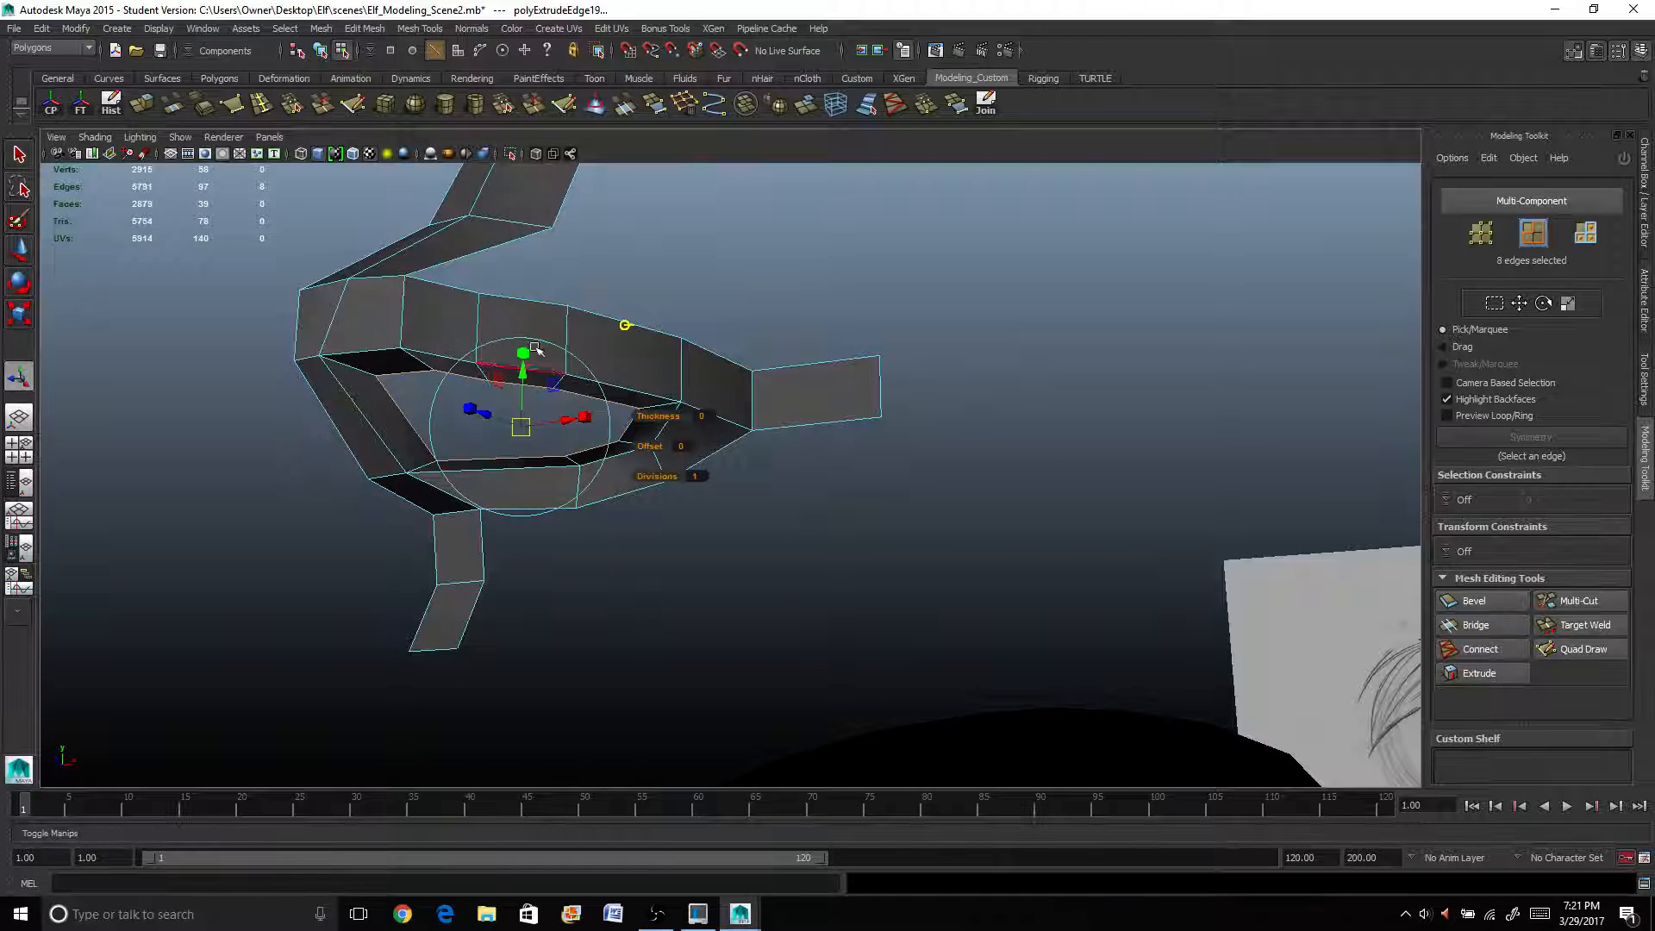
{"action": "left_click_drag", "start_coordinate": [535, 347], "coordinate": [535, 337]}
{"action": "left_click_drag", "start_coordinate": [527, 345], "coordinate": [440, 392], "text": "alt"}
{"action": "left_click_drag", "start_coordinate": [225, 481], "coordinate": [288, 488]}
{"action": "left_click", "coordinate": [299, 420]}
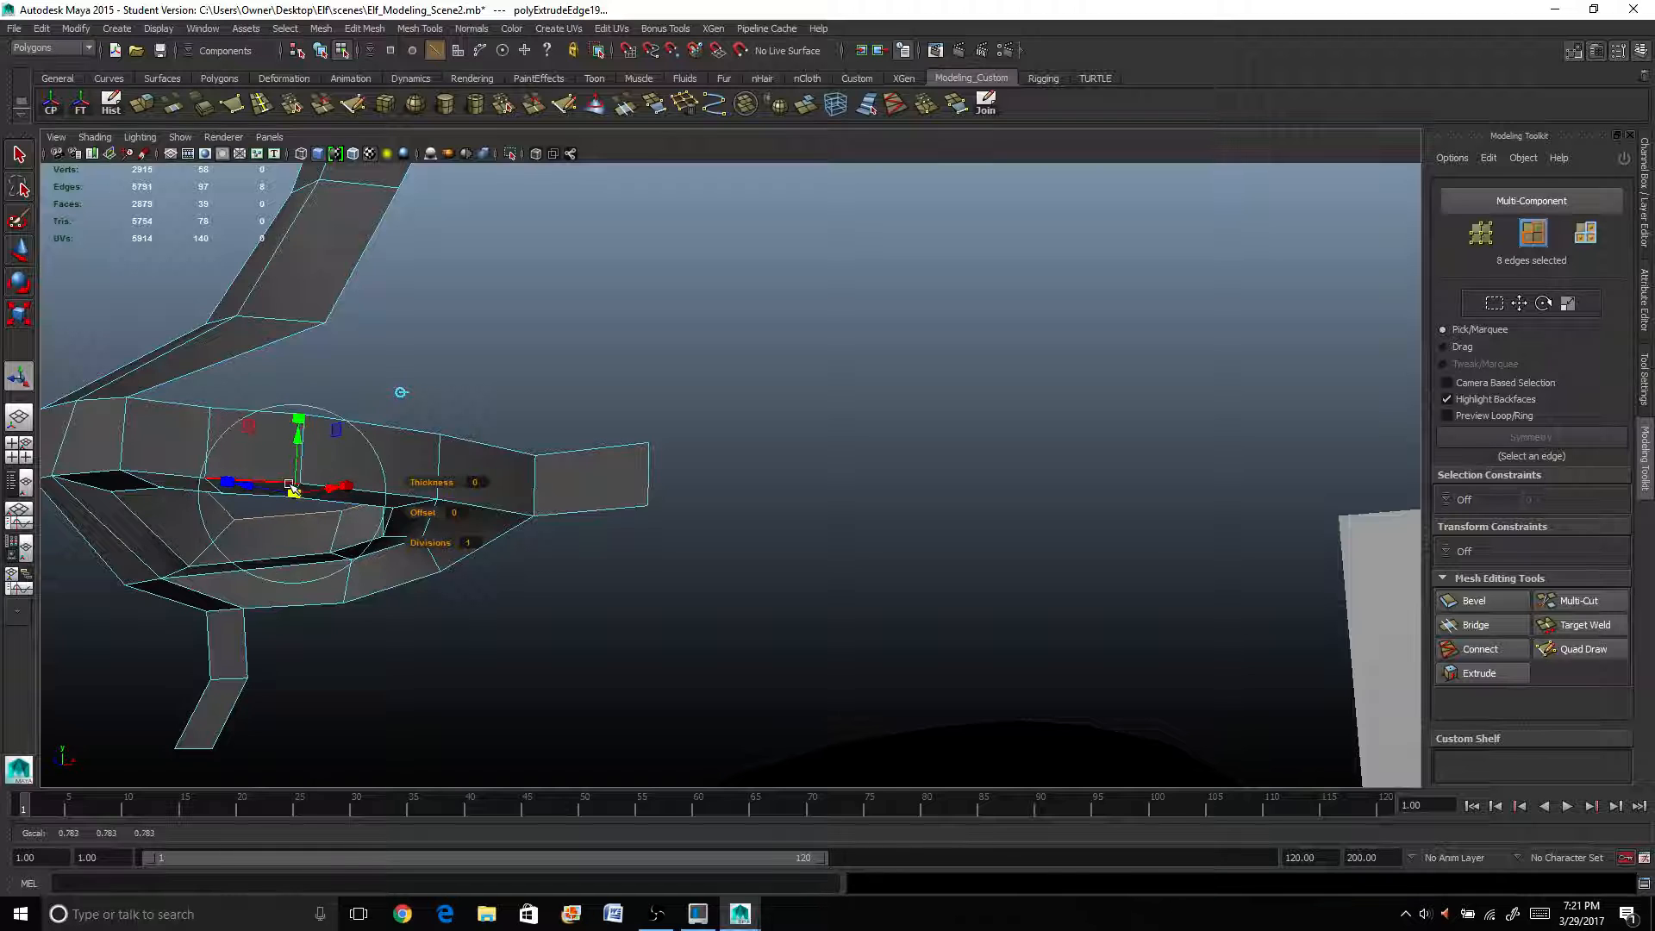
Extrude a third ring of nostril edges and move it farther up and back inside the nose.
{"action": "key", "text": "ctrl+e"}
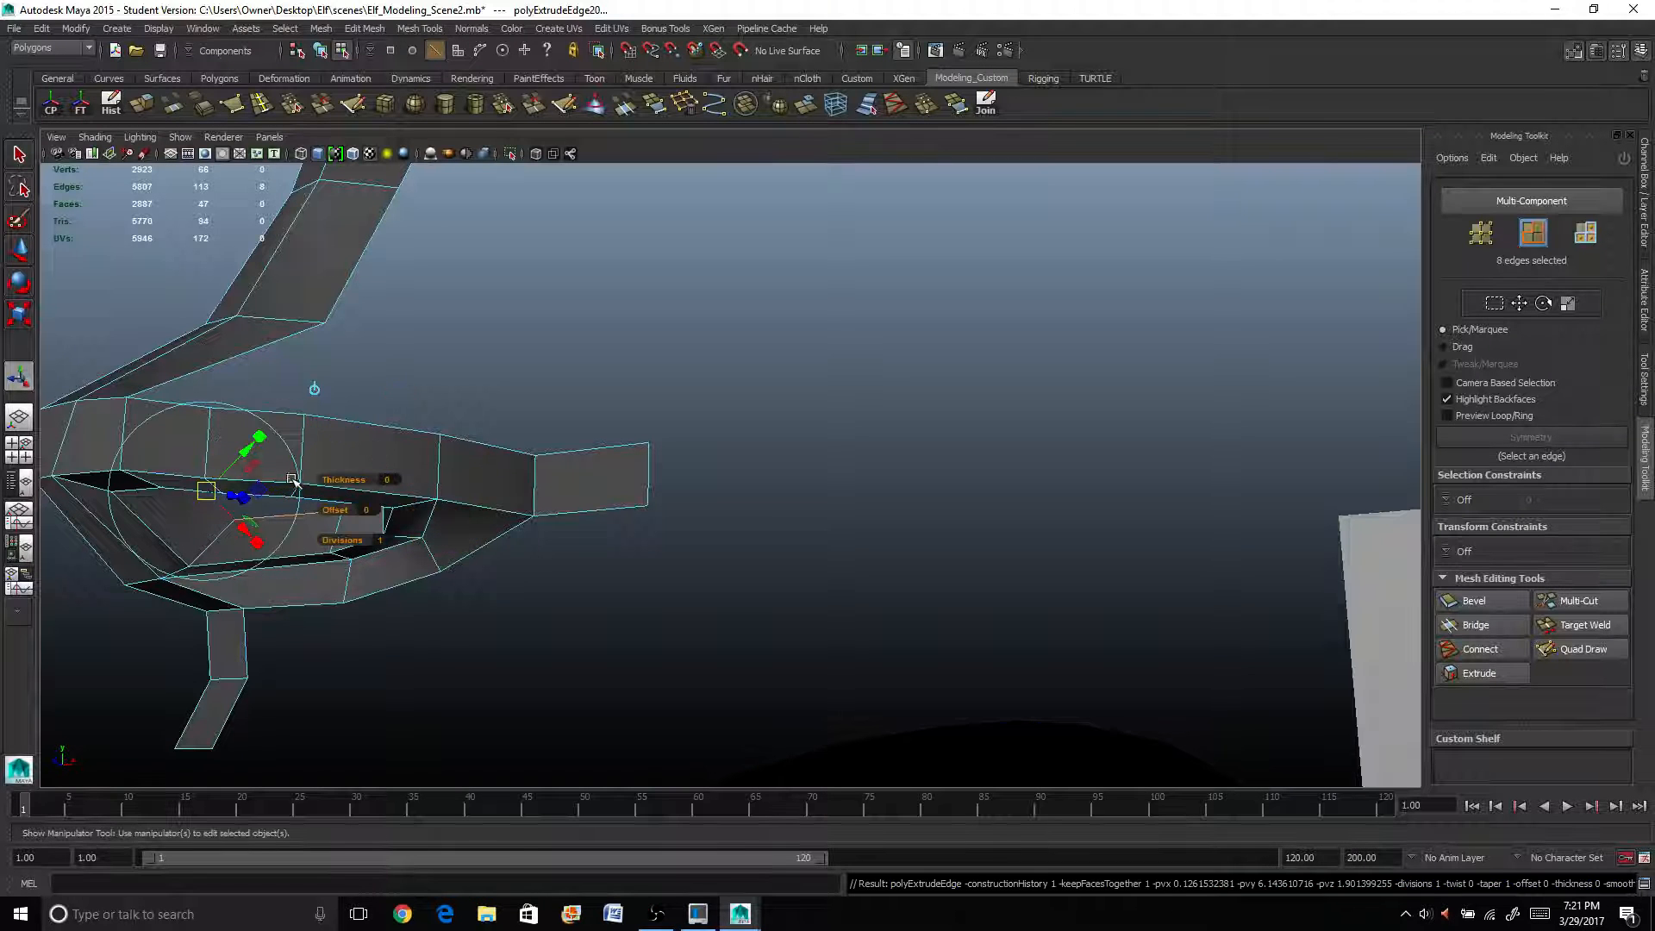
{"action": "left_click", "coordinate": [317, 388]}
{"action": "mouse_move", "coordinate": [294, 437]}
{"action": "left_mouse_down"}
{"action": "mouse_move", "coordinate": [289, 379]}
{"action": "mouse_move", "coordinate": [259, 425]}
{"action": "mouse_move", "coordinate": [273, 425]}
{"action": "left_mouse_up"}
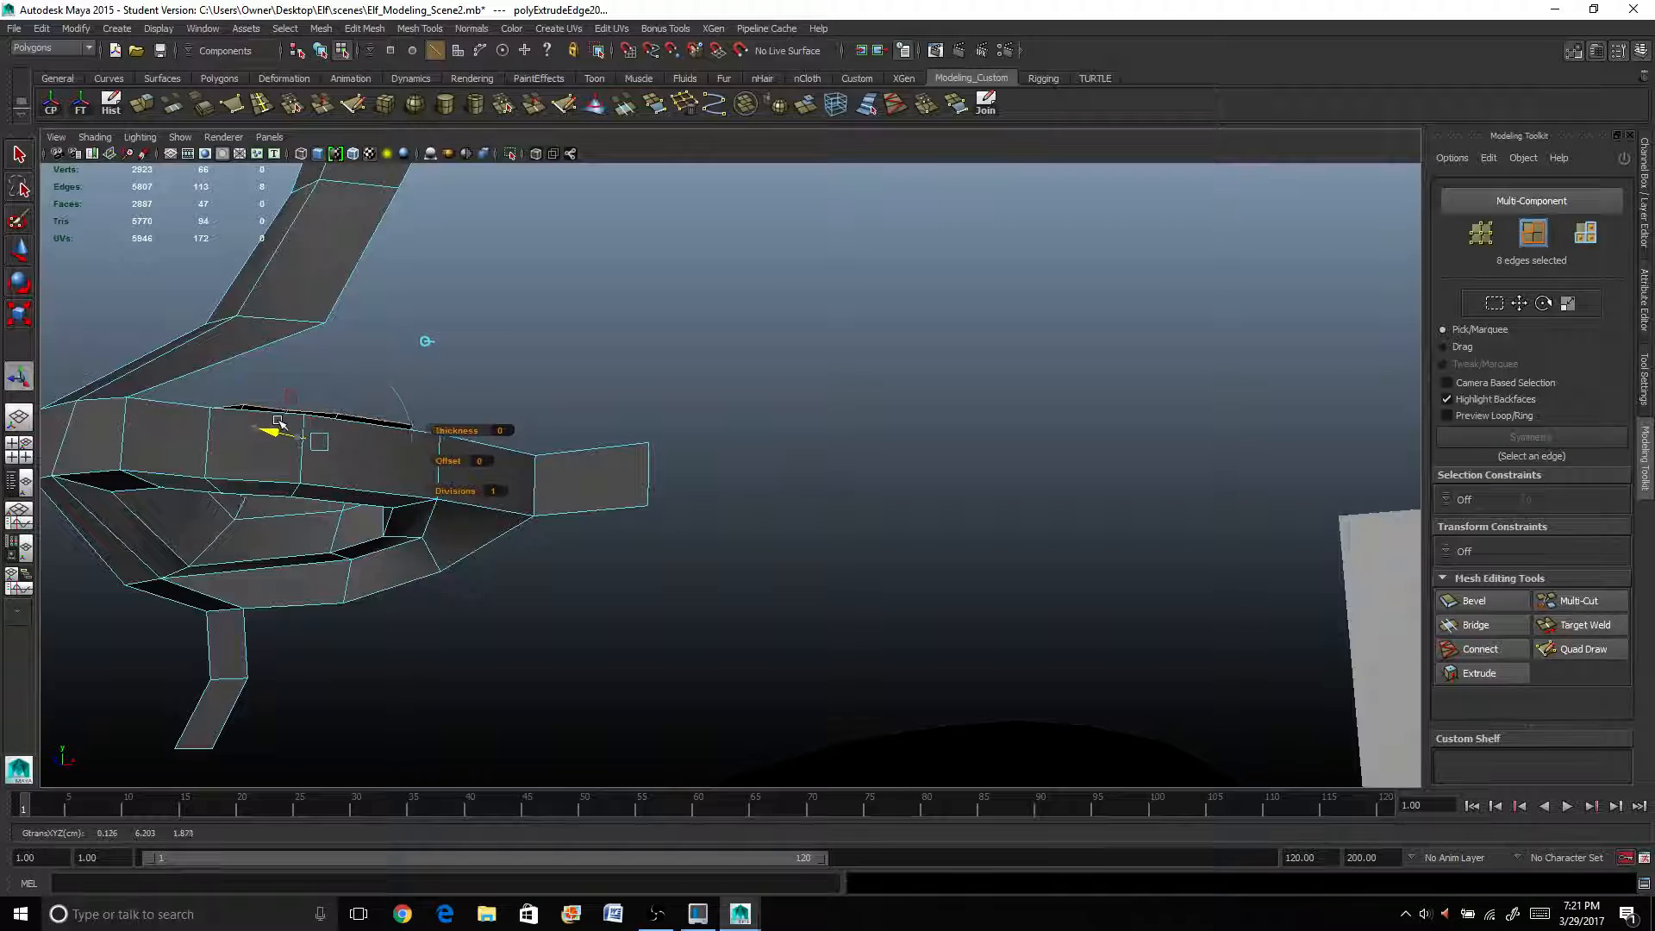
{"action": "left_click_drag", "start_coordinate": [323, 371], "coordinate": [323, 370]}
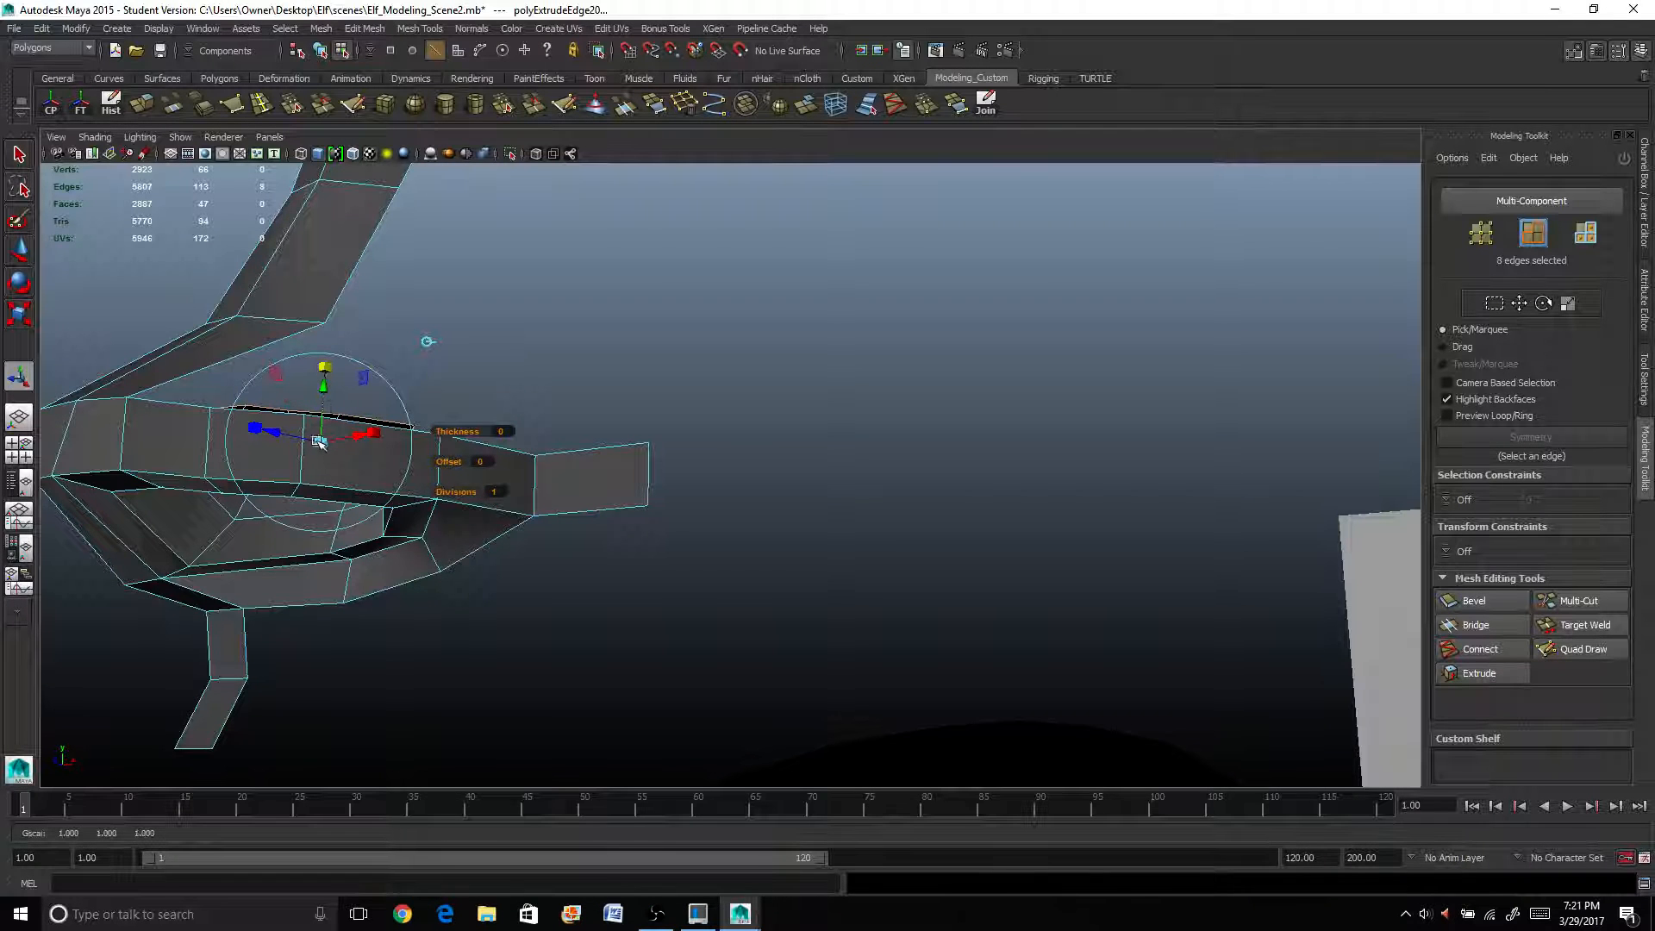
Extrude the nostril edges once more, pull them straight up to deepen the cavity, and return to object selection.
{"action": "key", "text": "ctrl+e"}
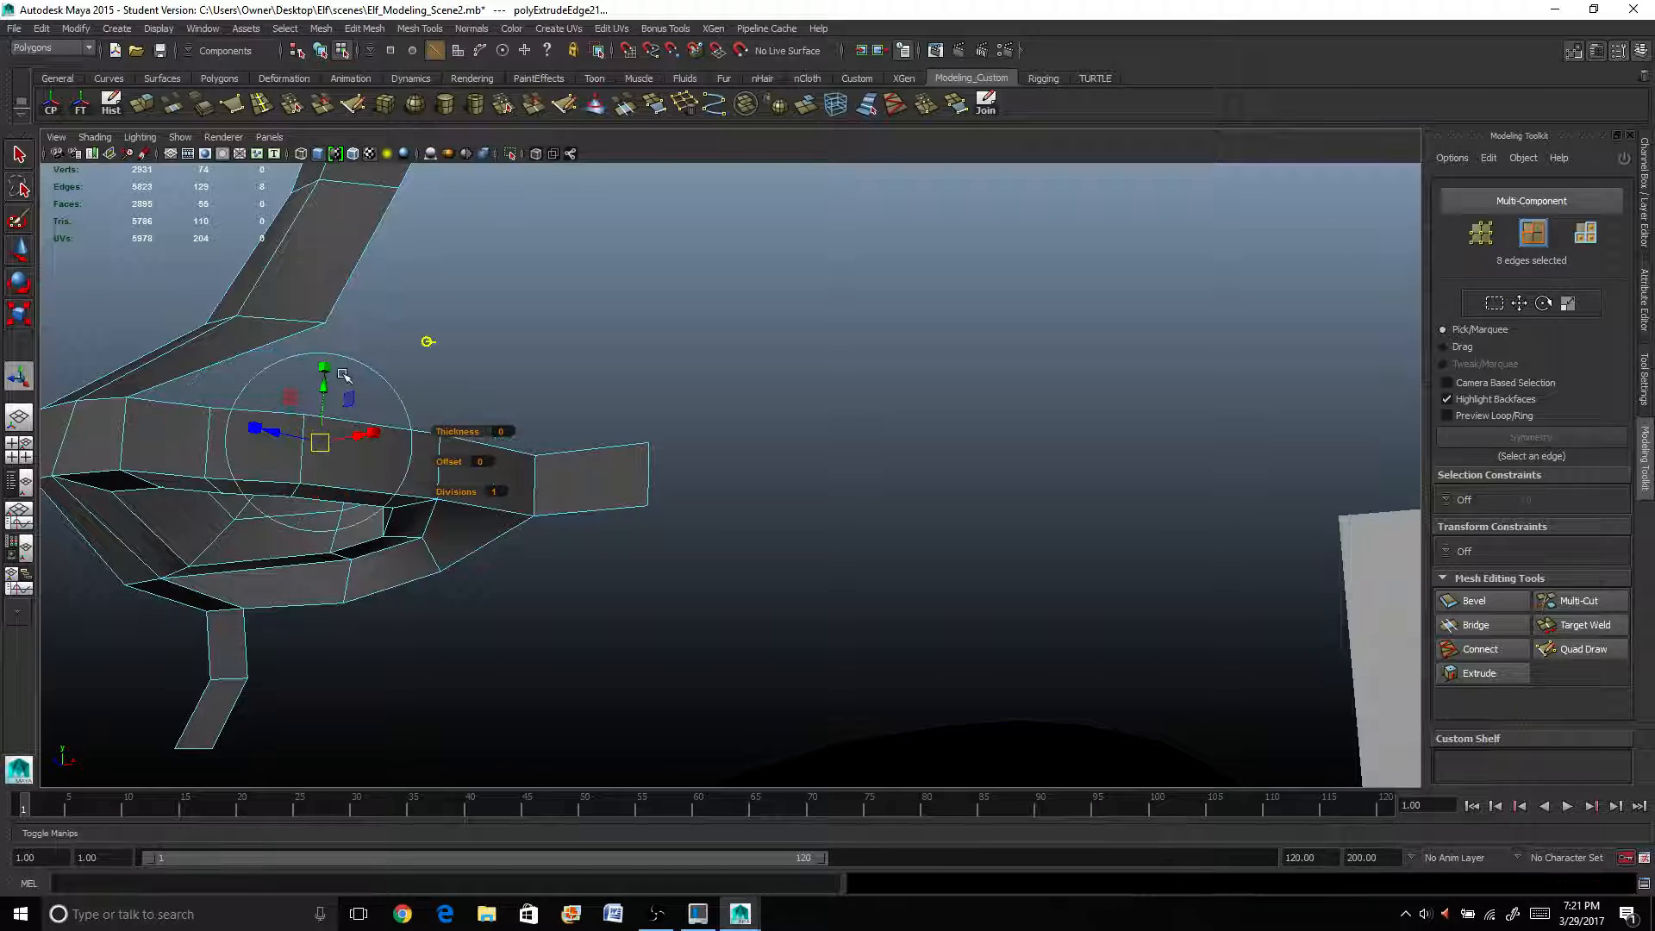
{"action": "left_click_drag", "start_coordinate": [328, 386], "coordinate": [323, 343]}
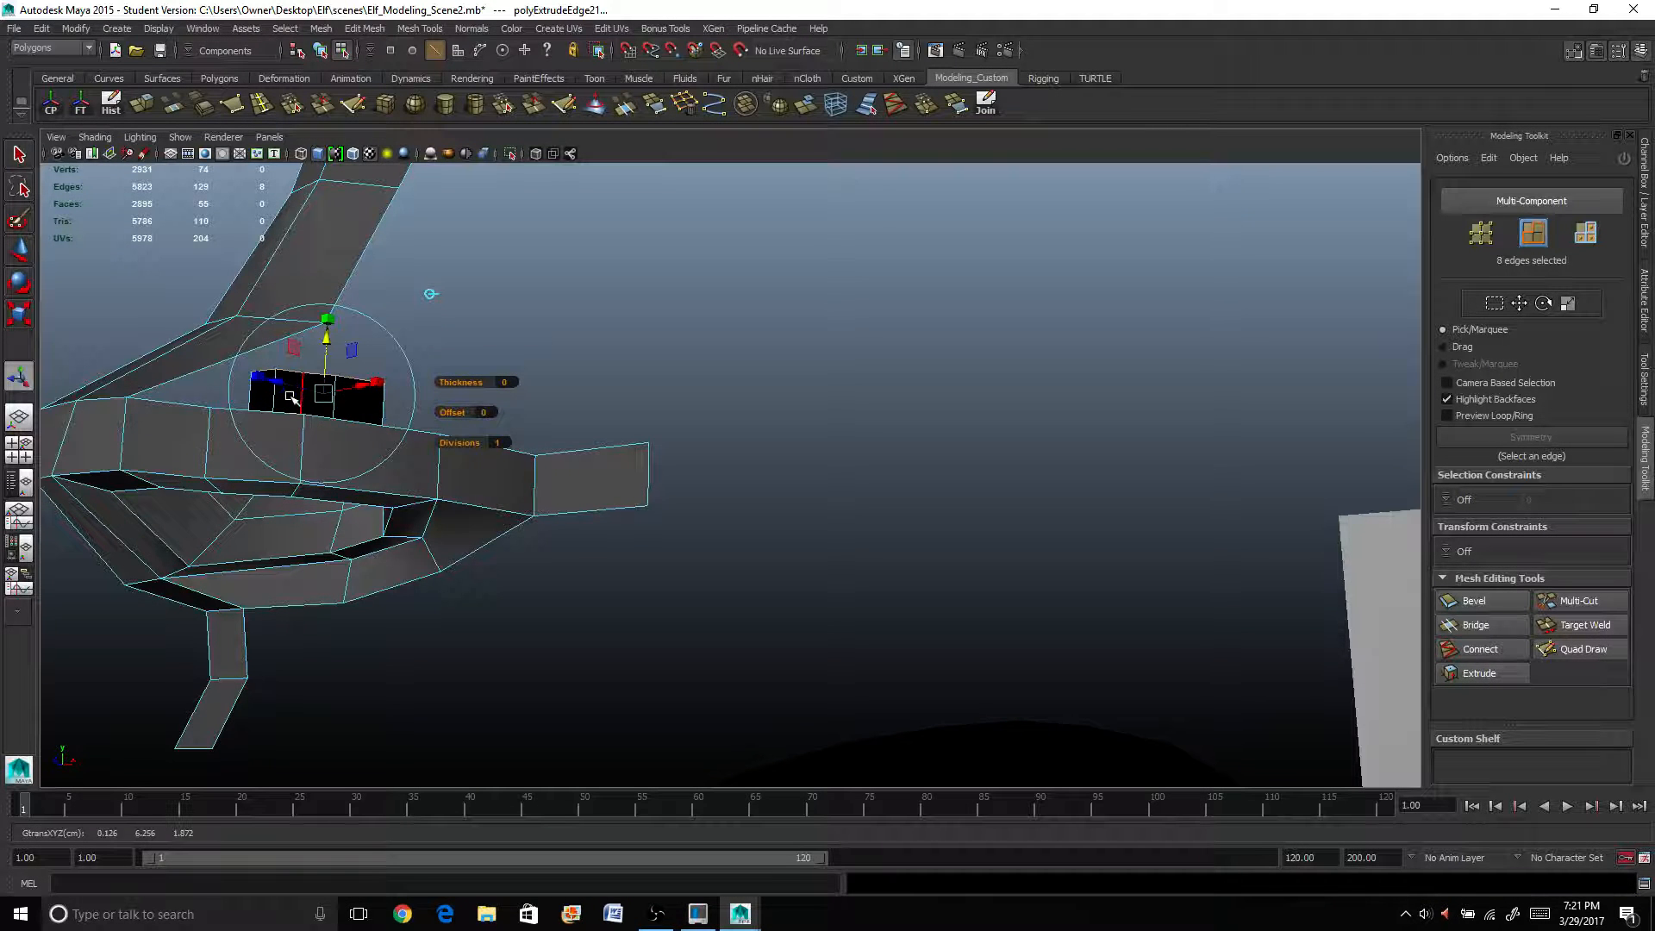
{"action": "left_click_drag", "start_coordinate": [406, 413], "coordinate": [484, 470], "text": "alt"}
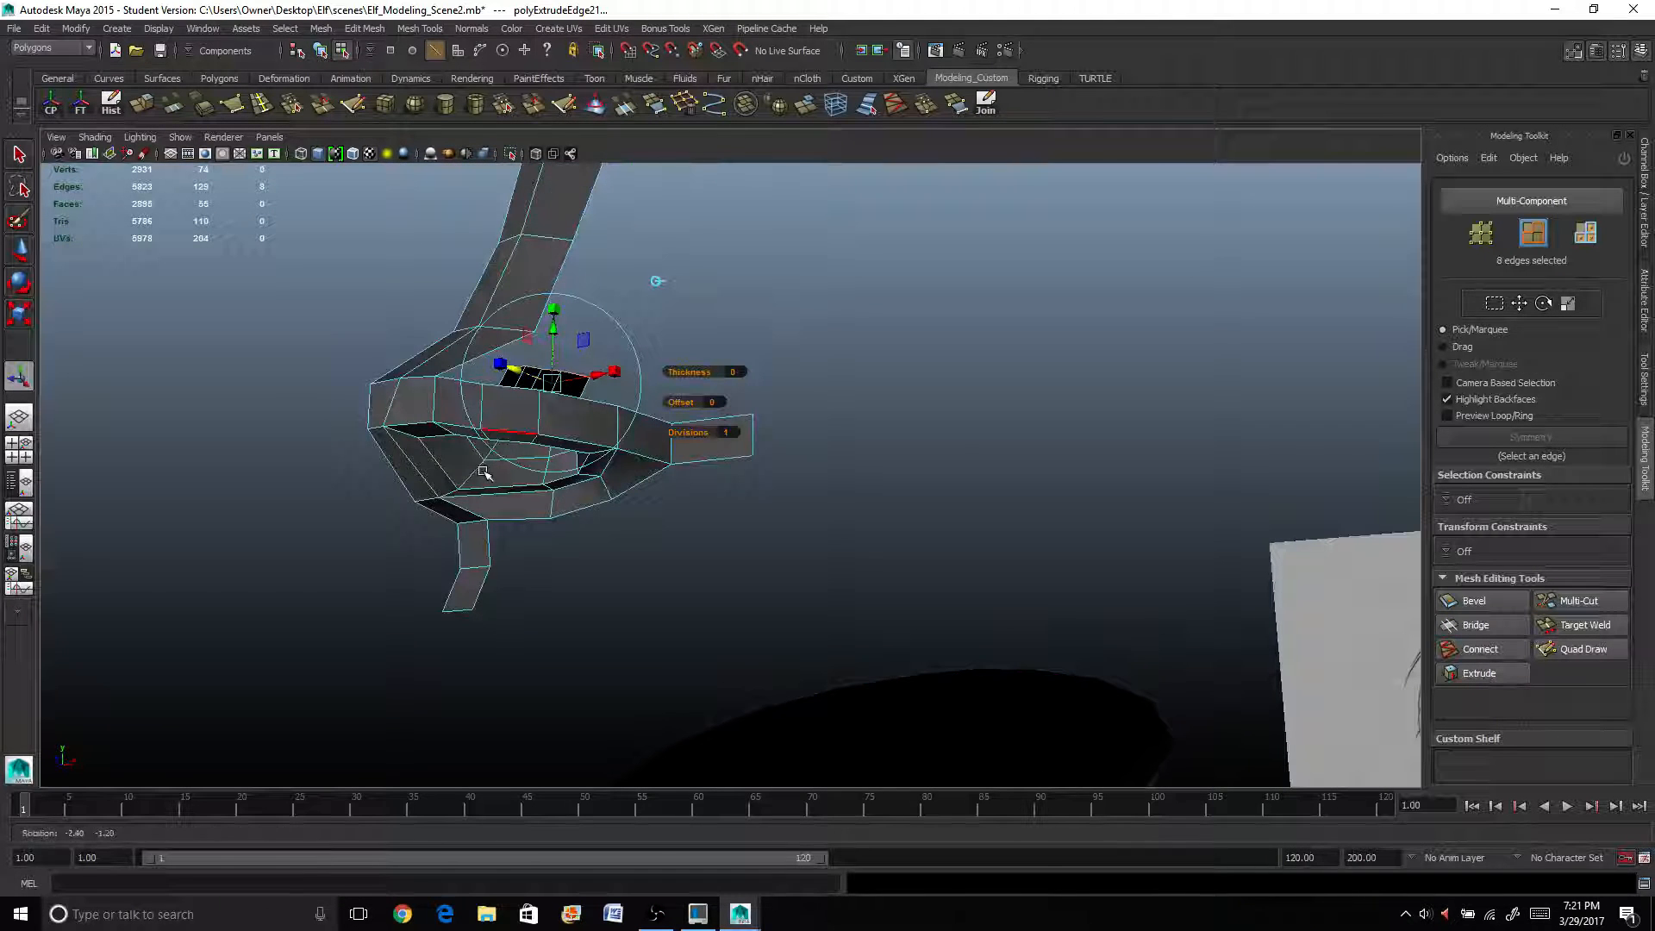
{"action": "right_click", "coordinate": [419, 398]}
{"action": "left_click", "coordinate": [490, 378]}
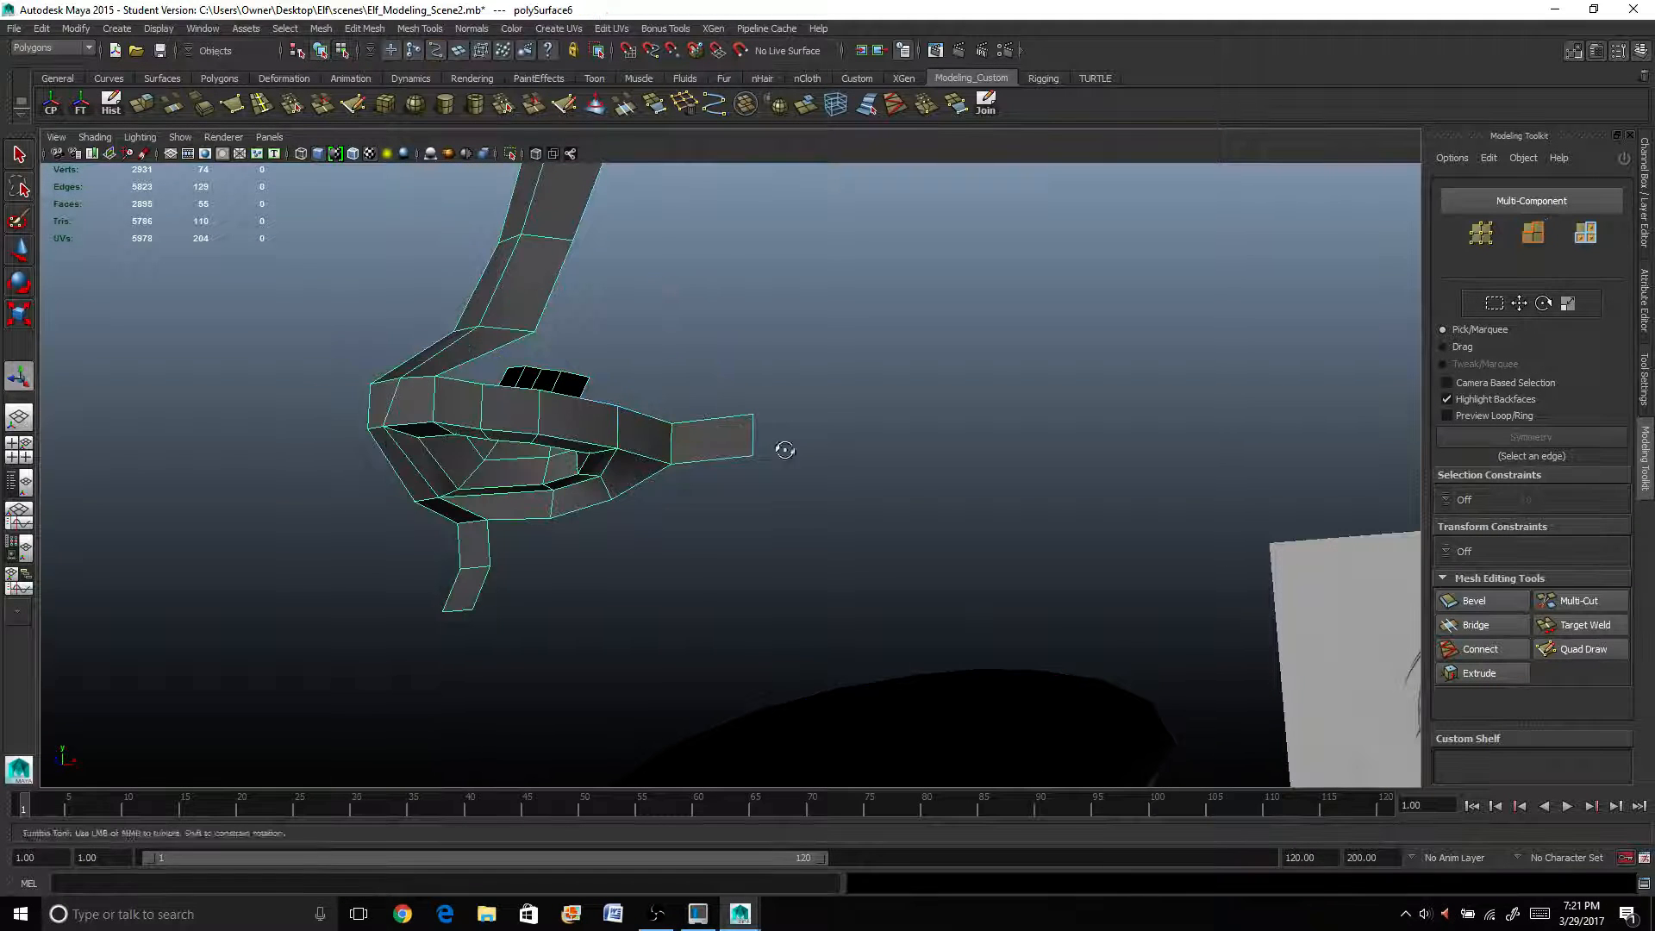
Examine the extruded nostril cavity and the shape of the nose bridge from several angles and distances.
{"action": "mouse_move", "coordinate": [784, 448]}
{"action": "left_mouse_down", "text": "alt"}
{"action": "mouse_move", "coordinate": [811, 450]}
{"action": "mouse_move", "coordinate": [794, 462]}
{"action": "left_mouse_up", "text": "alt"}
{"action": "scroll", "coordinate": [810, 451], "scroll_direction": "up", "scroll_amount": 3}
{"action": "middle_click_drag", "start_coordinate": [794, 462], "coordinate": [786, 514], "text": "alt"}
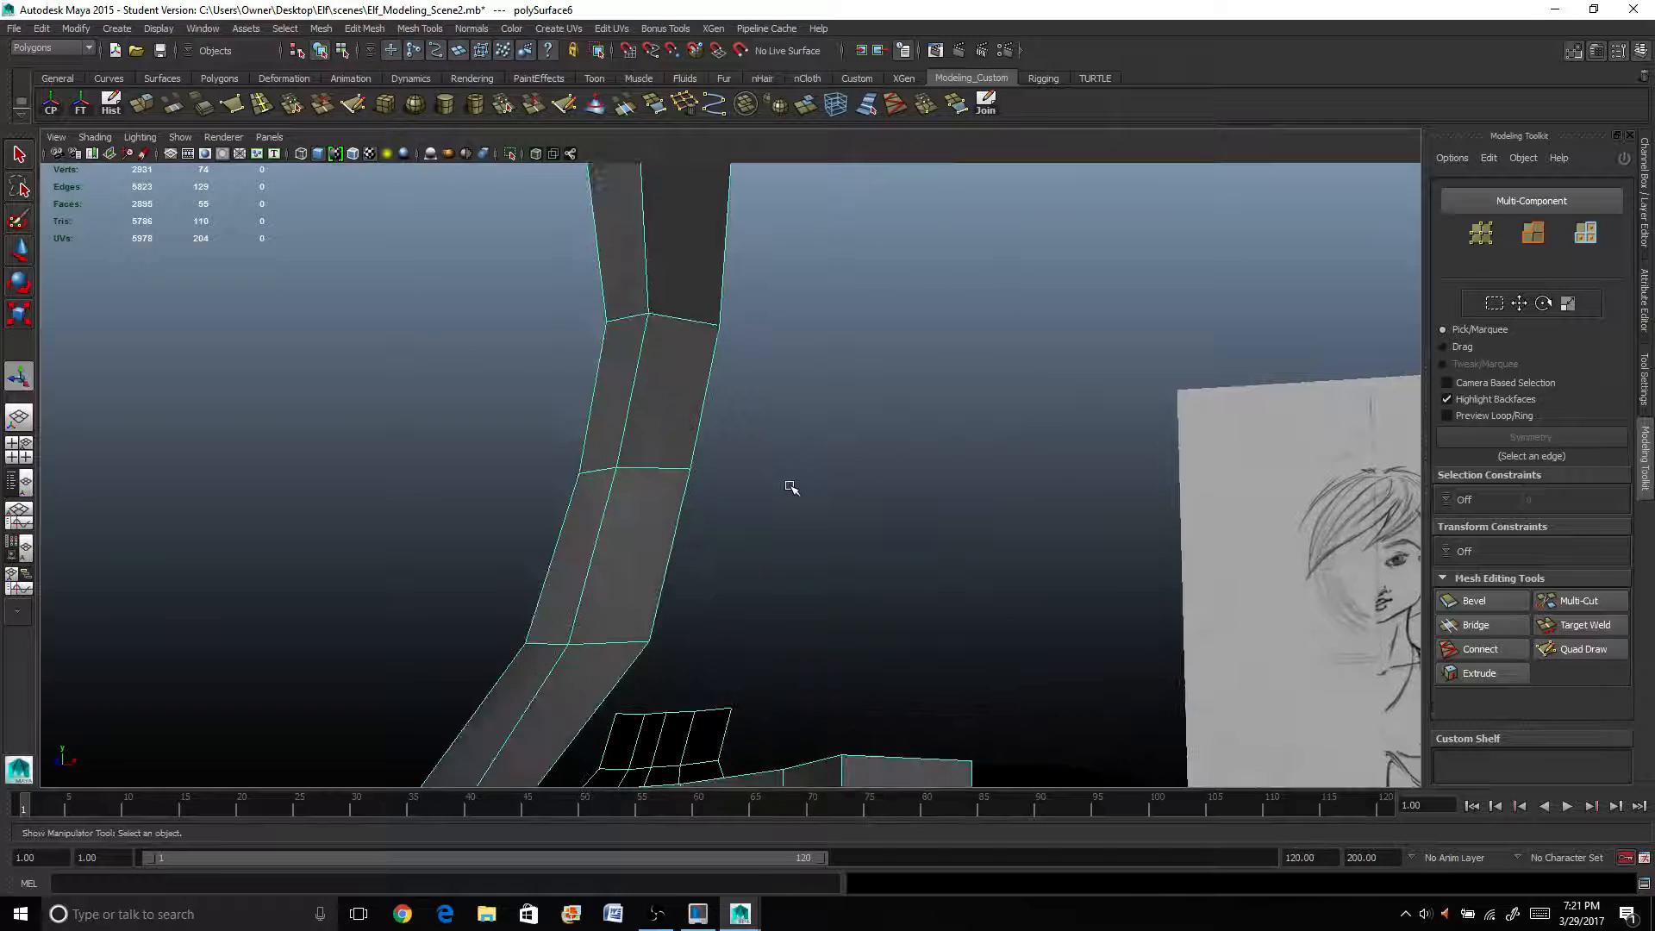
{"action": "scroll", "coordinate": [796, 444], "scroll_direction": "down", "scroll_amount": 3}
{"action": "left_click_drag", "start_coordinate": [777, 464], "coordinate": [772, 469], "text": "alt"}
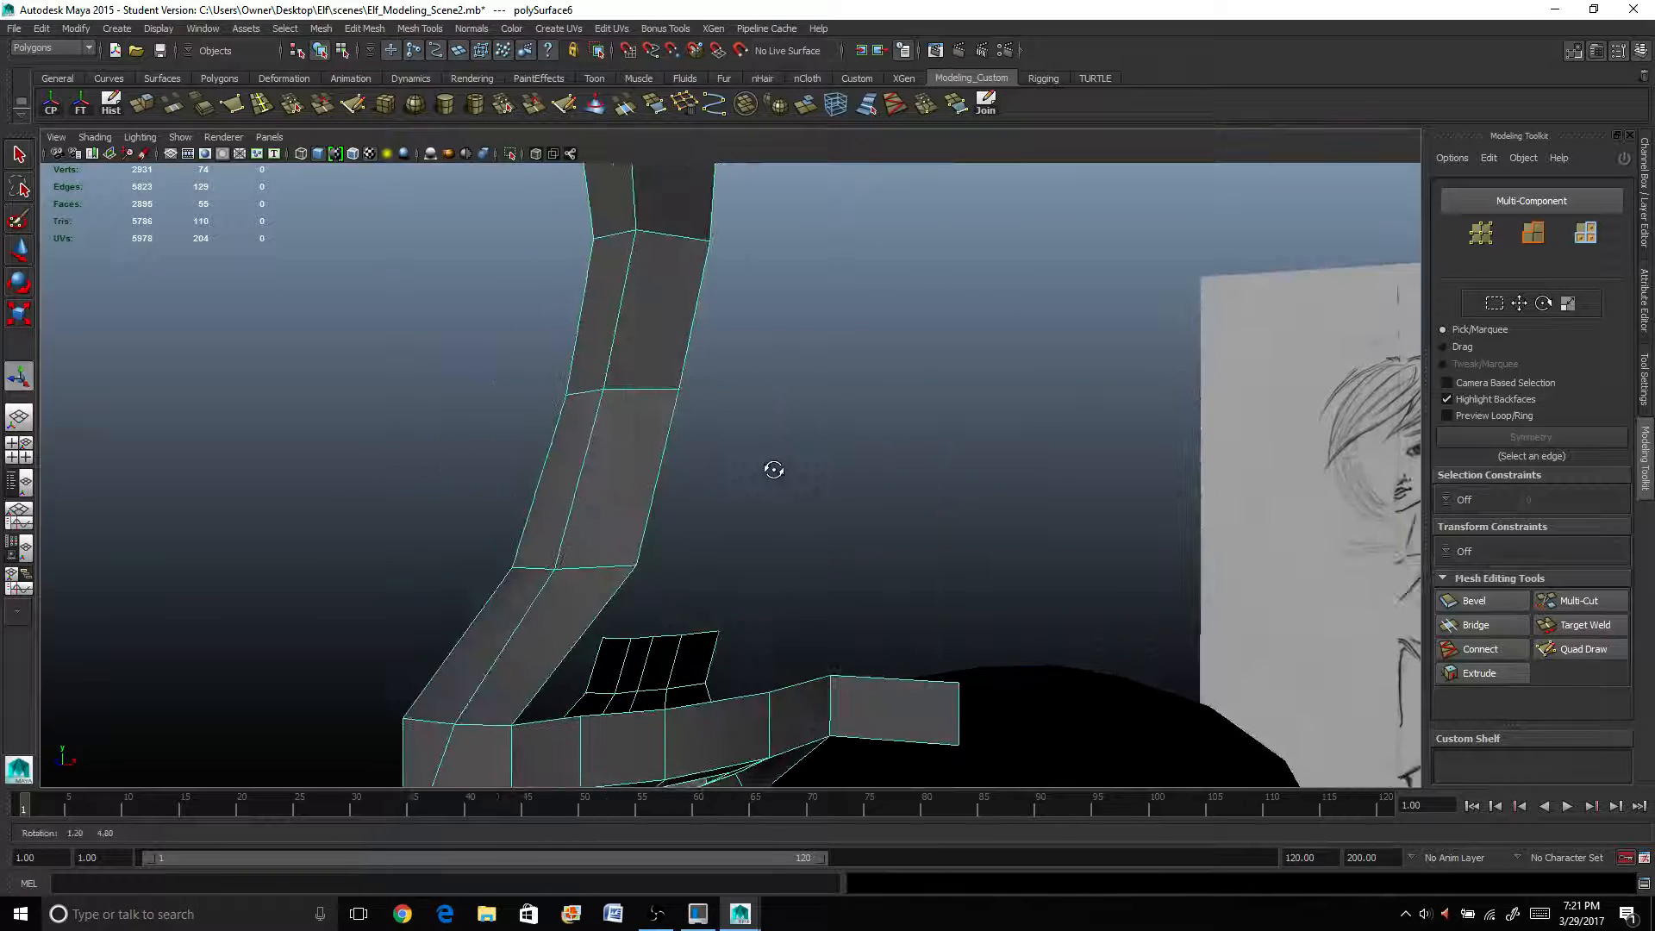
{"action": "scroll", "coordinate": [650, 470], "scroll_direction": "down", "scroll_amount": 3}
{"action": "left_click_drag", "start_coordinate": [650, 462], "coordinate": [584, 466], "text": "alt"}
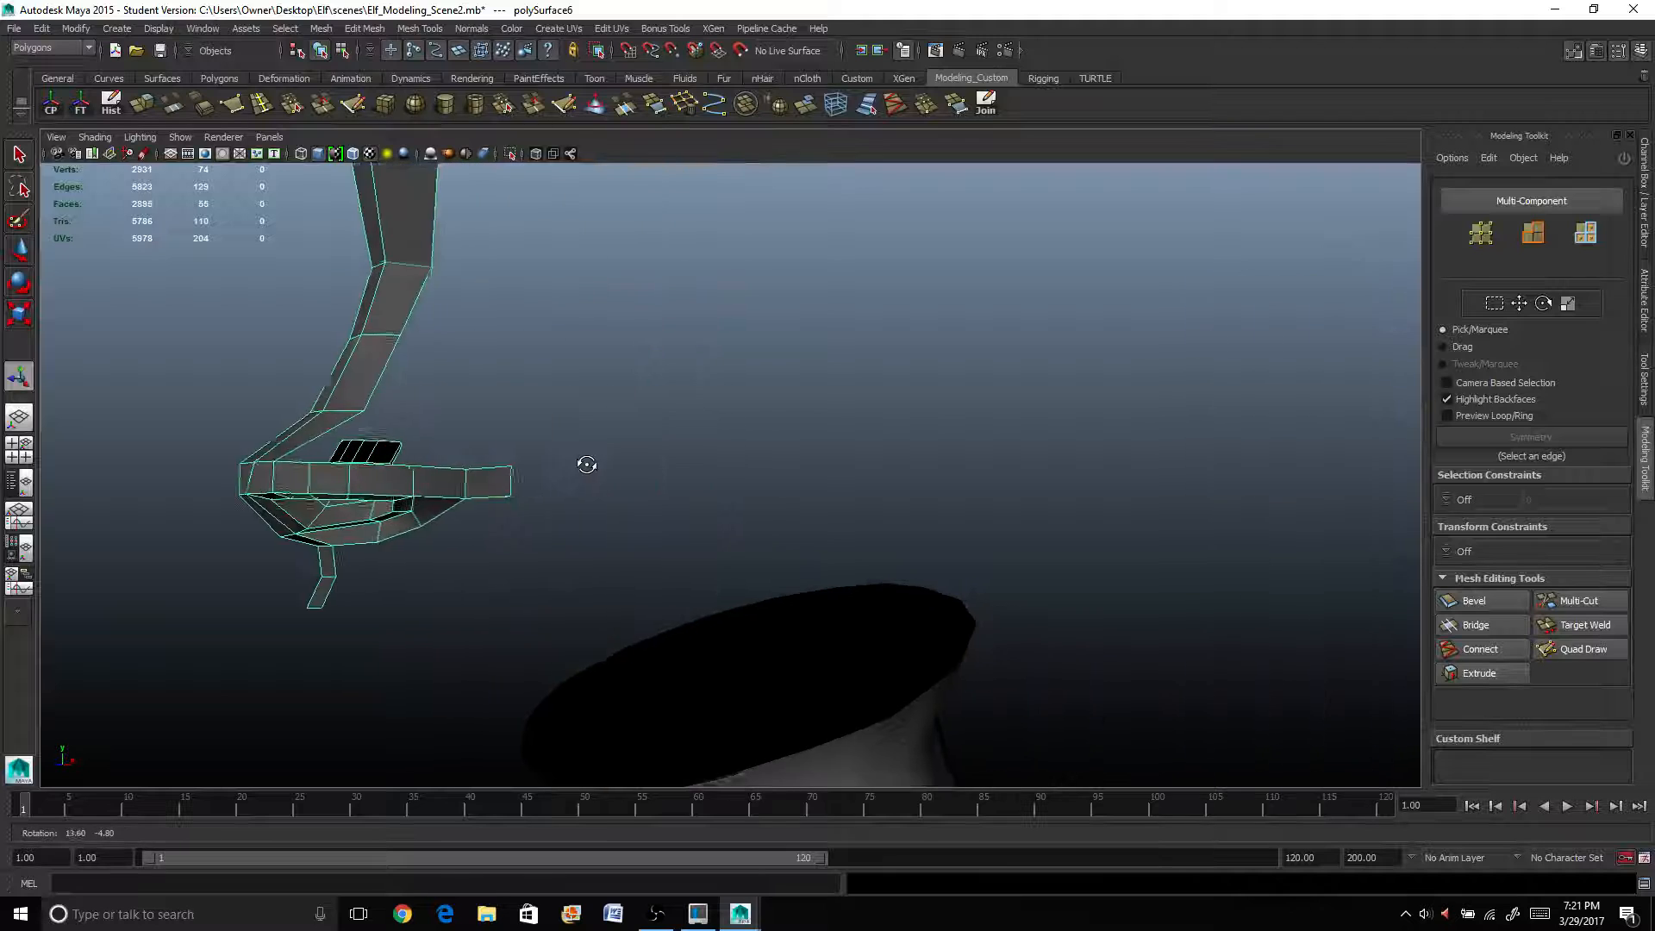
{"action": "middle_click_drag", "start_coordinate": [584, 466], "coordinate": [787, 466], "text": "alt"}
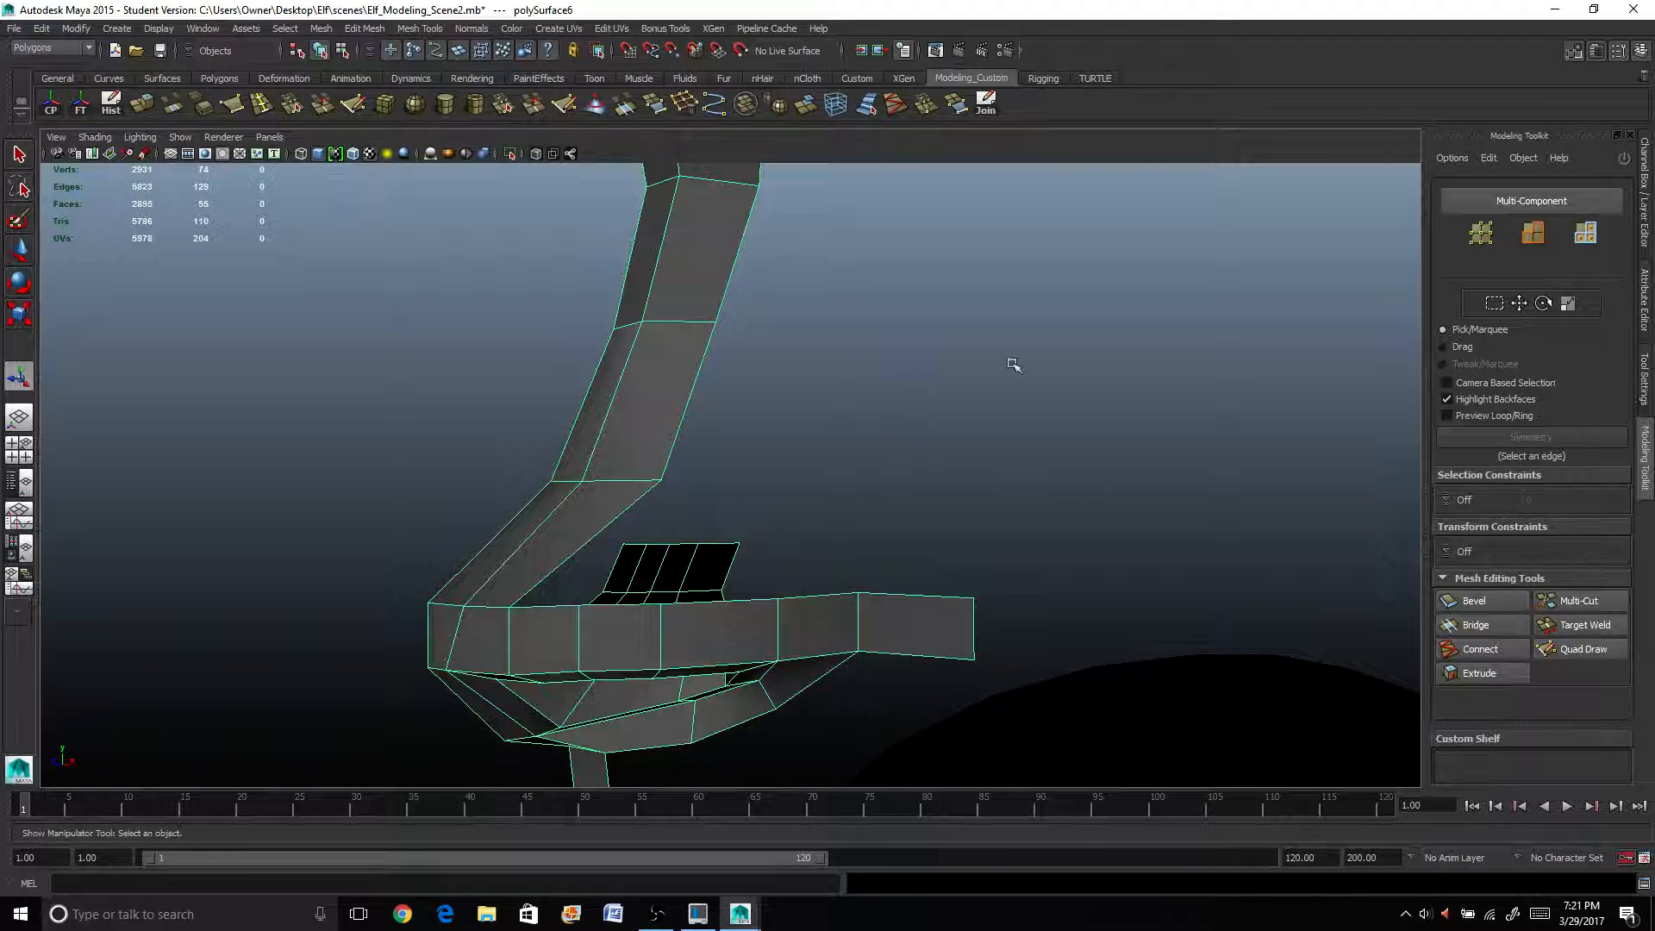
{"action": "scroll", "coordinate": [835, 451], "scroll_direction": "down", "scroll_amount": 5}
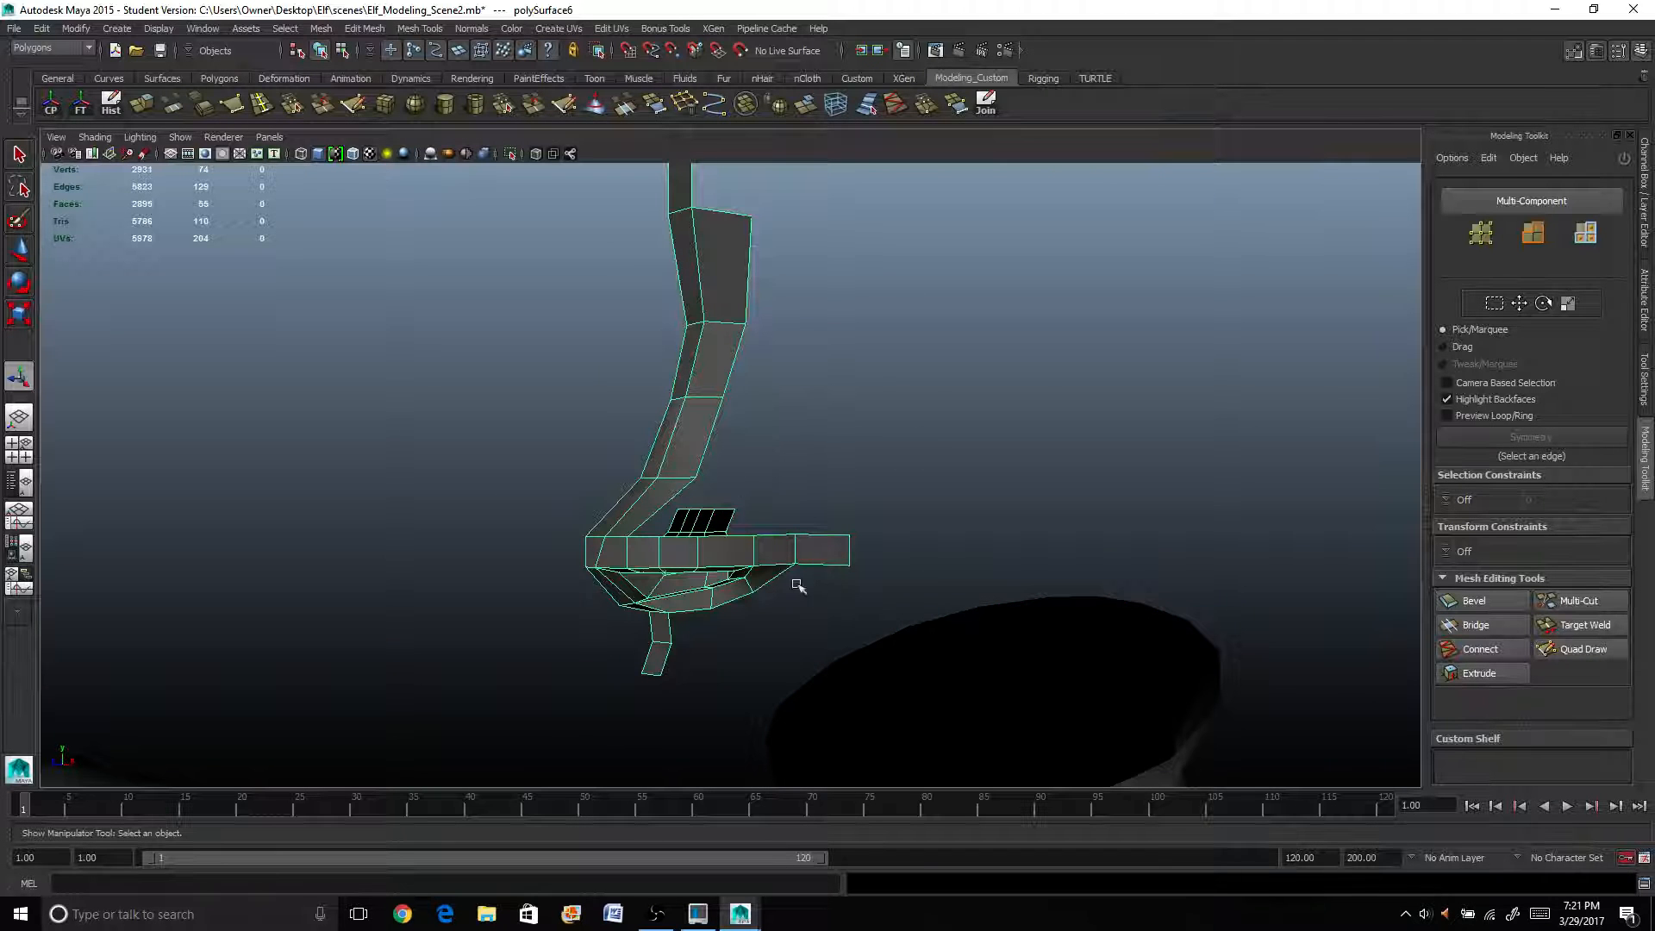
{"action": "scroll", "coordinate": [912, 429], "scroll_direction": "up", "scroll_amount": 3}
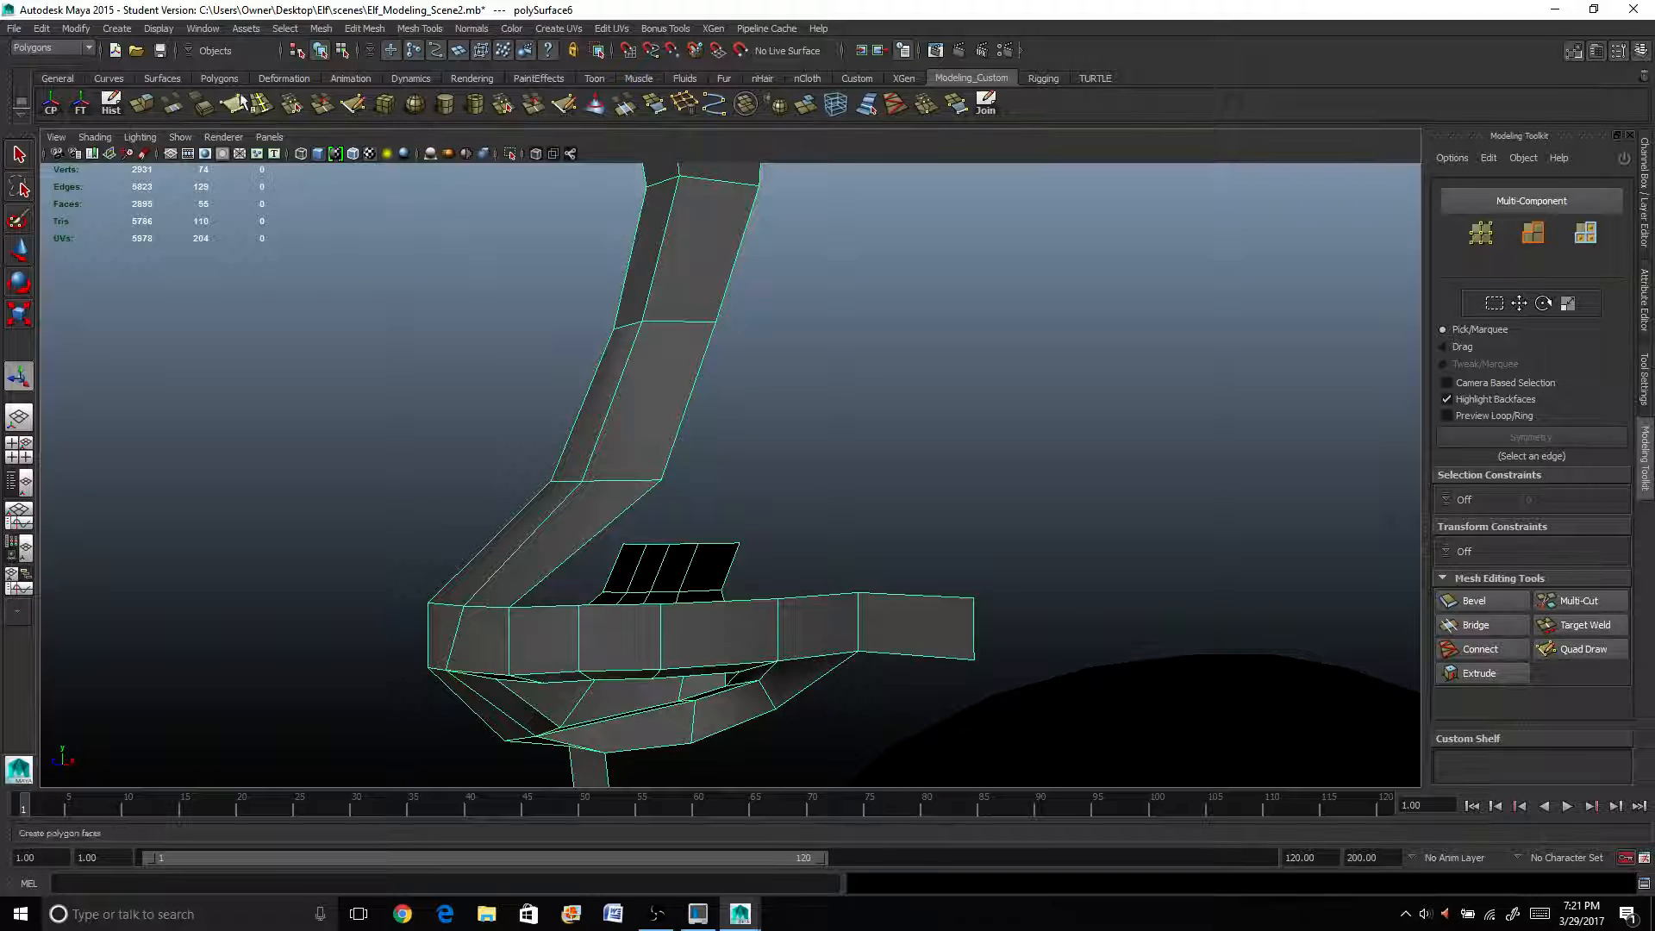
Set the Insert Edge Loop tool to 1 edge loop and insert a loop across the lowest segment of the nose bridge.
{"action": "left_click", "coordinate": [260, 103]}
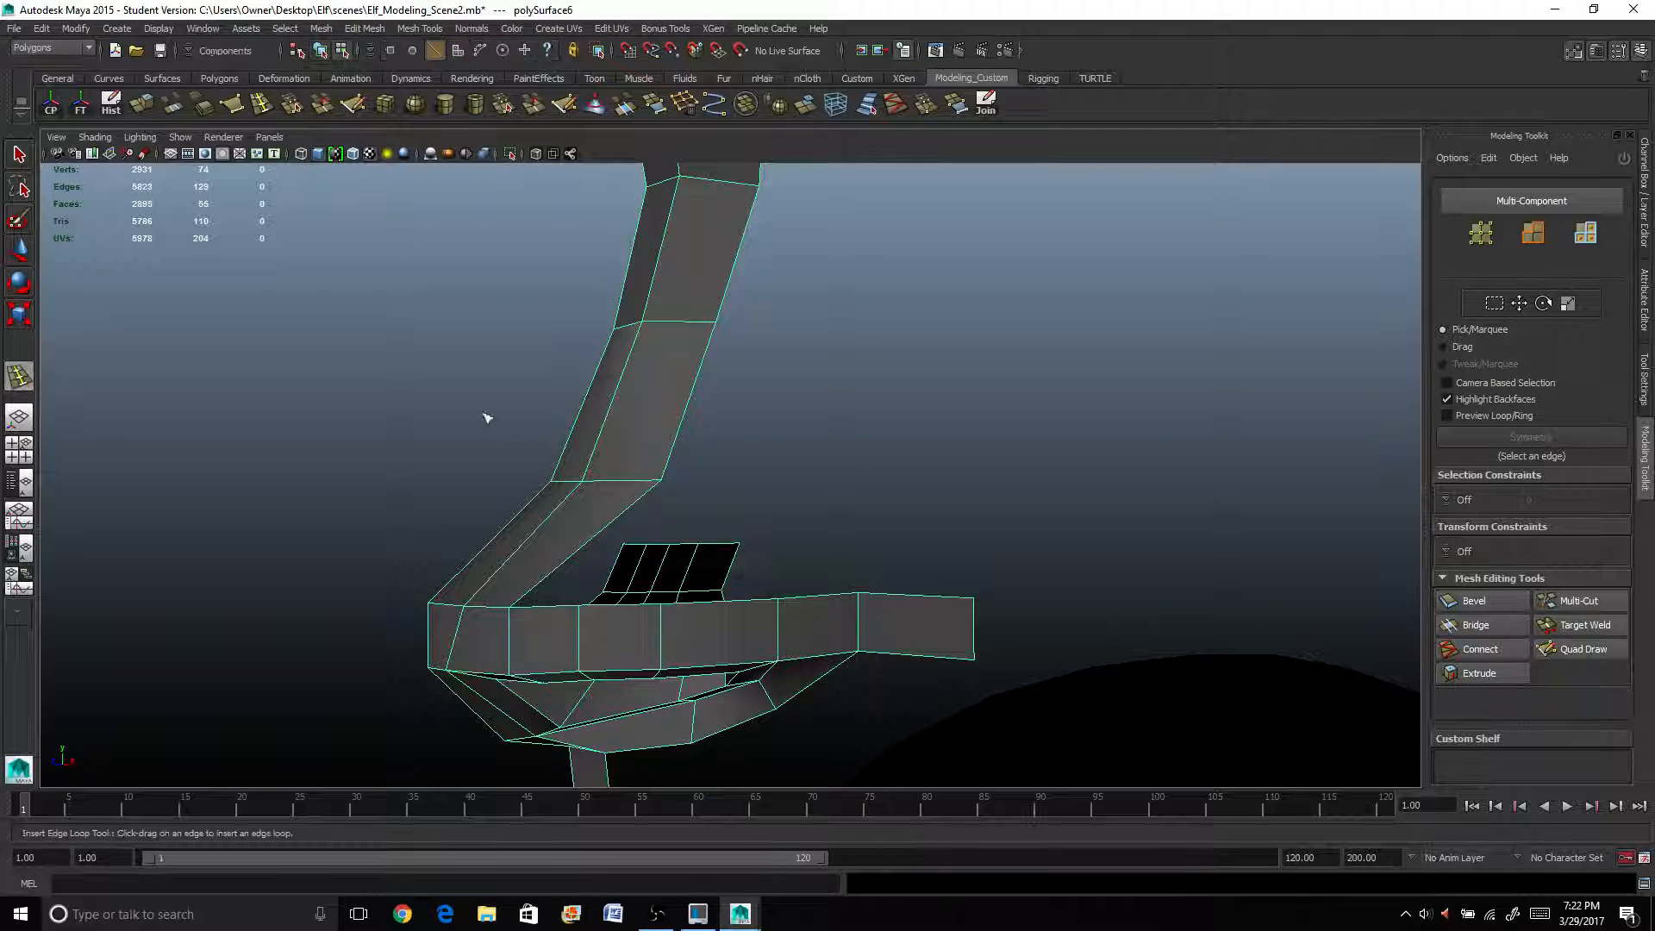
{"action": "left_click", "coordinate": [583, 556]}
{"action": "key", "text": "ctrl+z"}
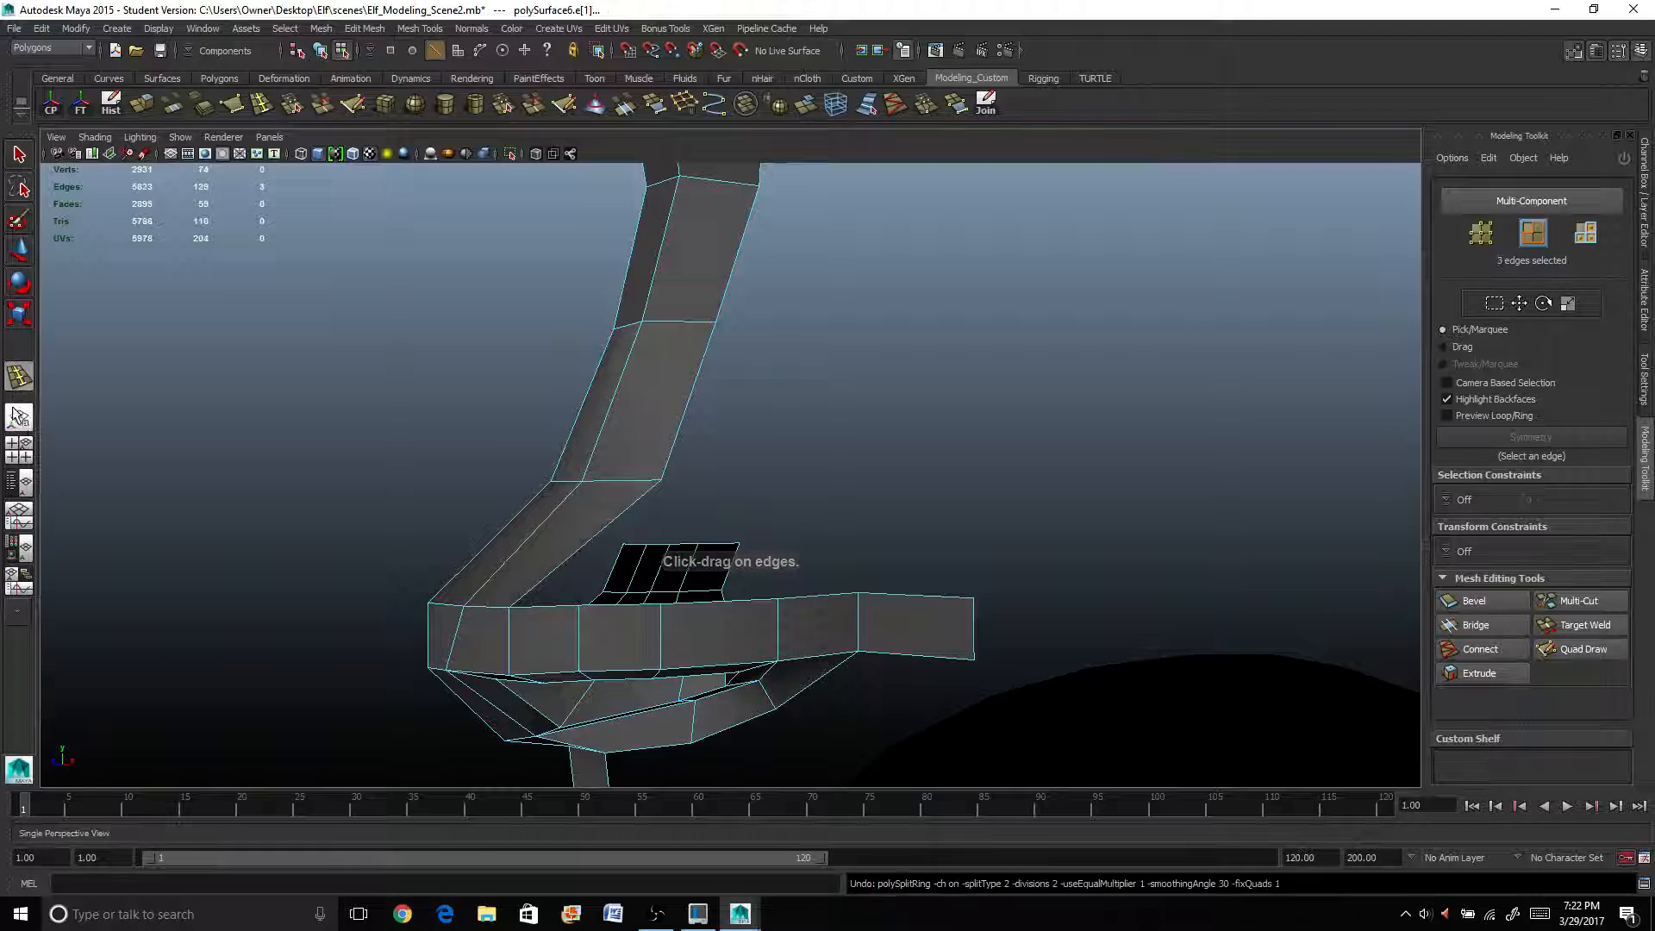
{"action": "double_click", "coordinate": [19, 378]}
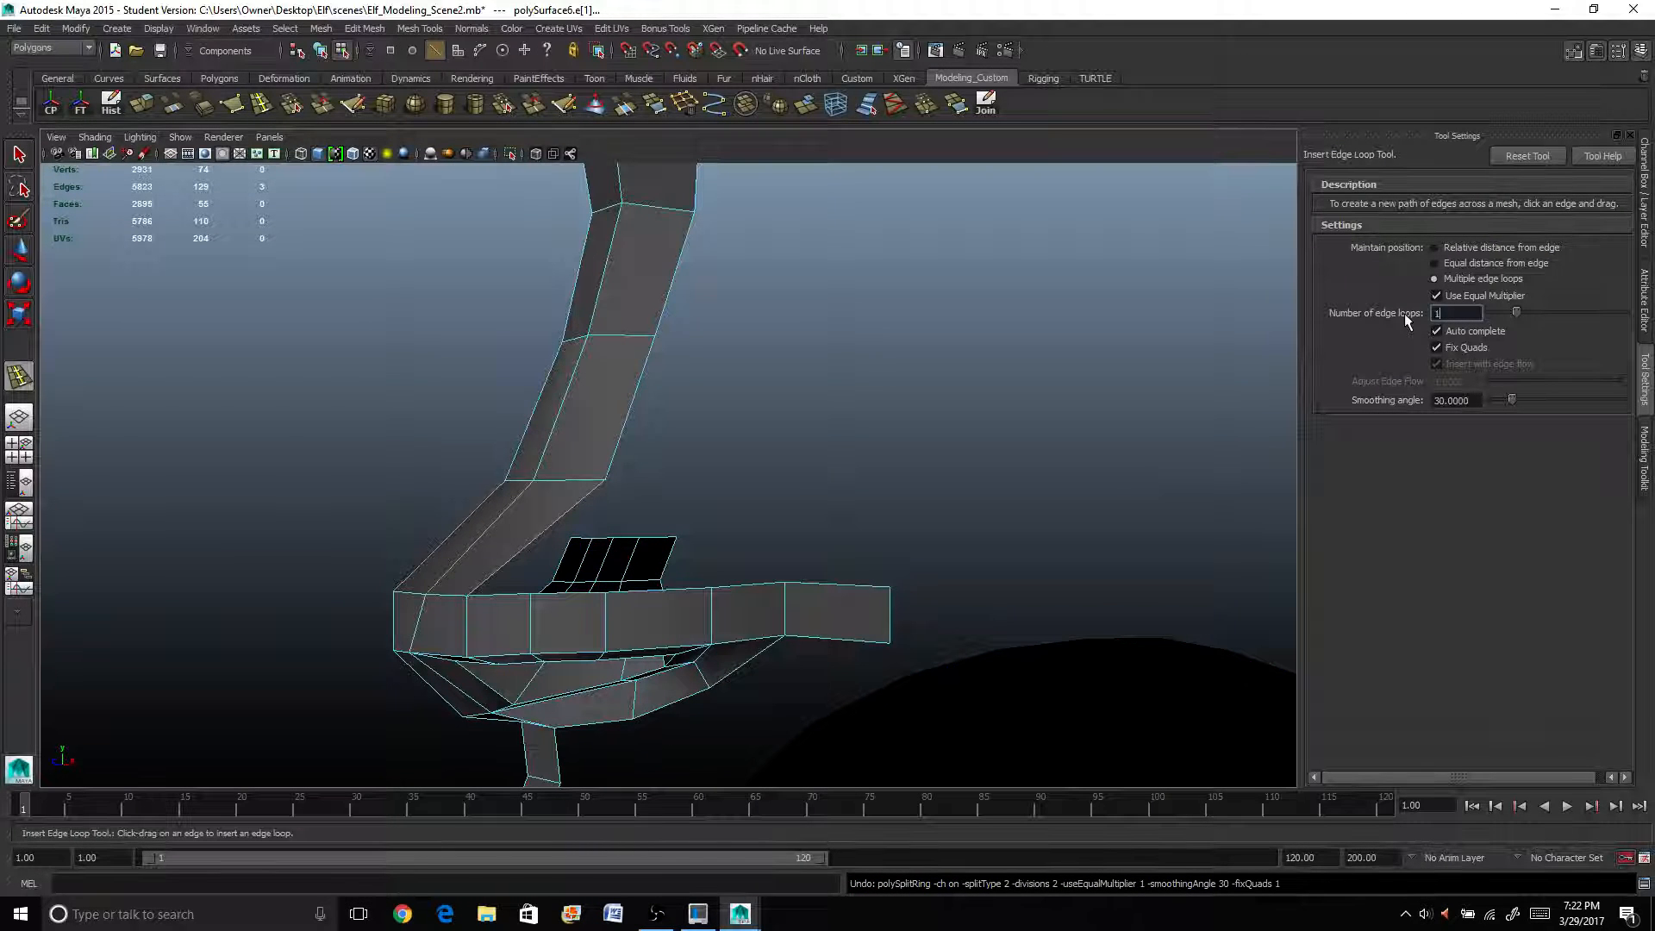
{"action": "type", "text": "1"}
{"action": "key", "text": "Return"}
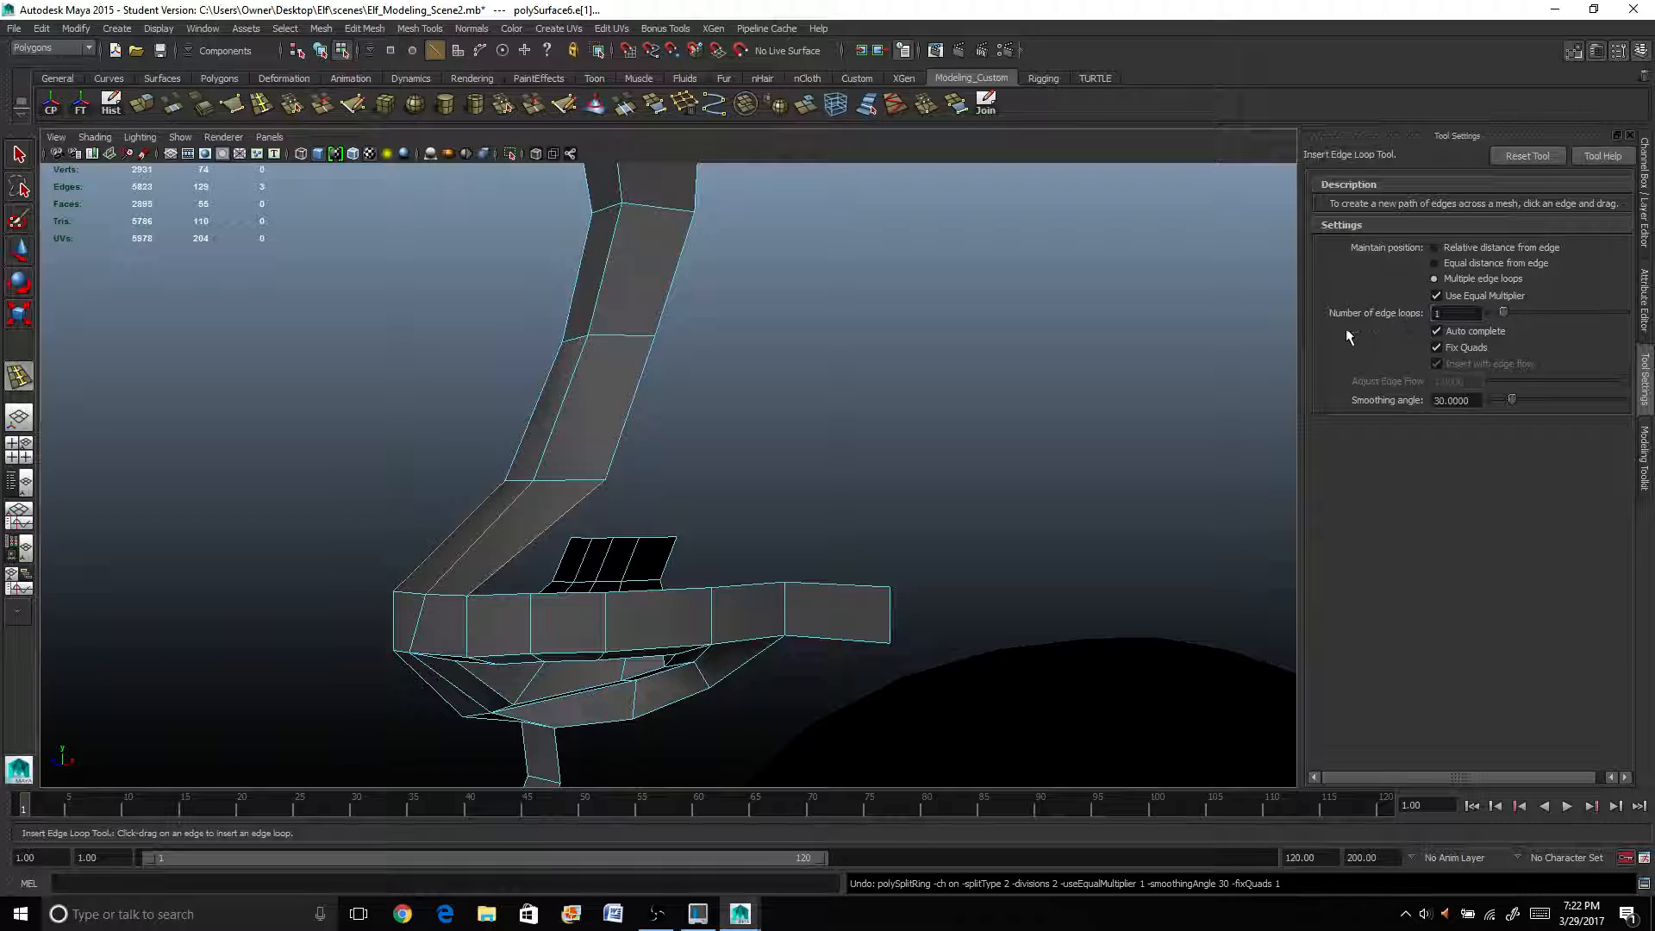
{"action": "left_click", "coordinate": [531, 545]}
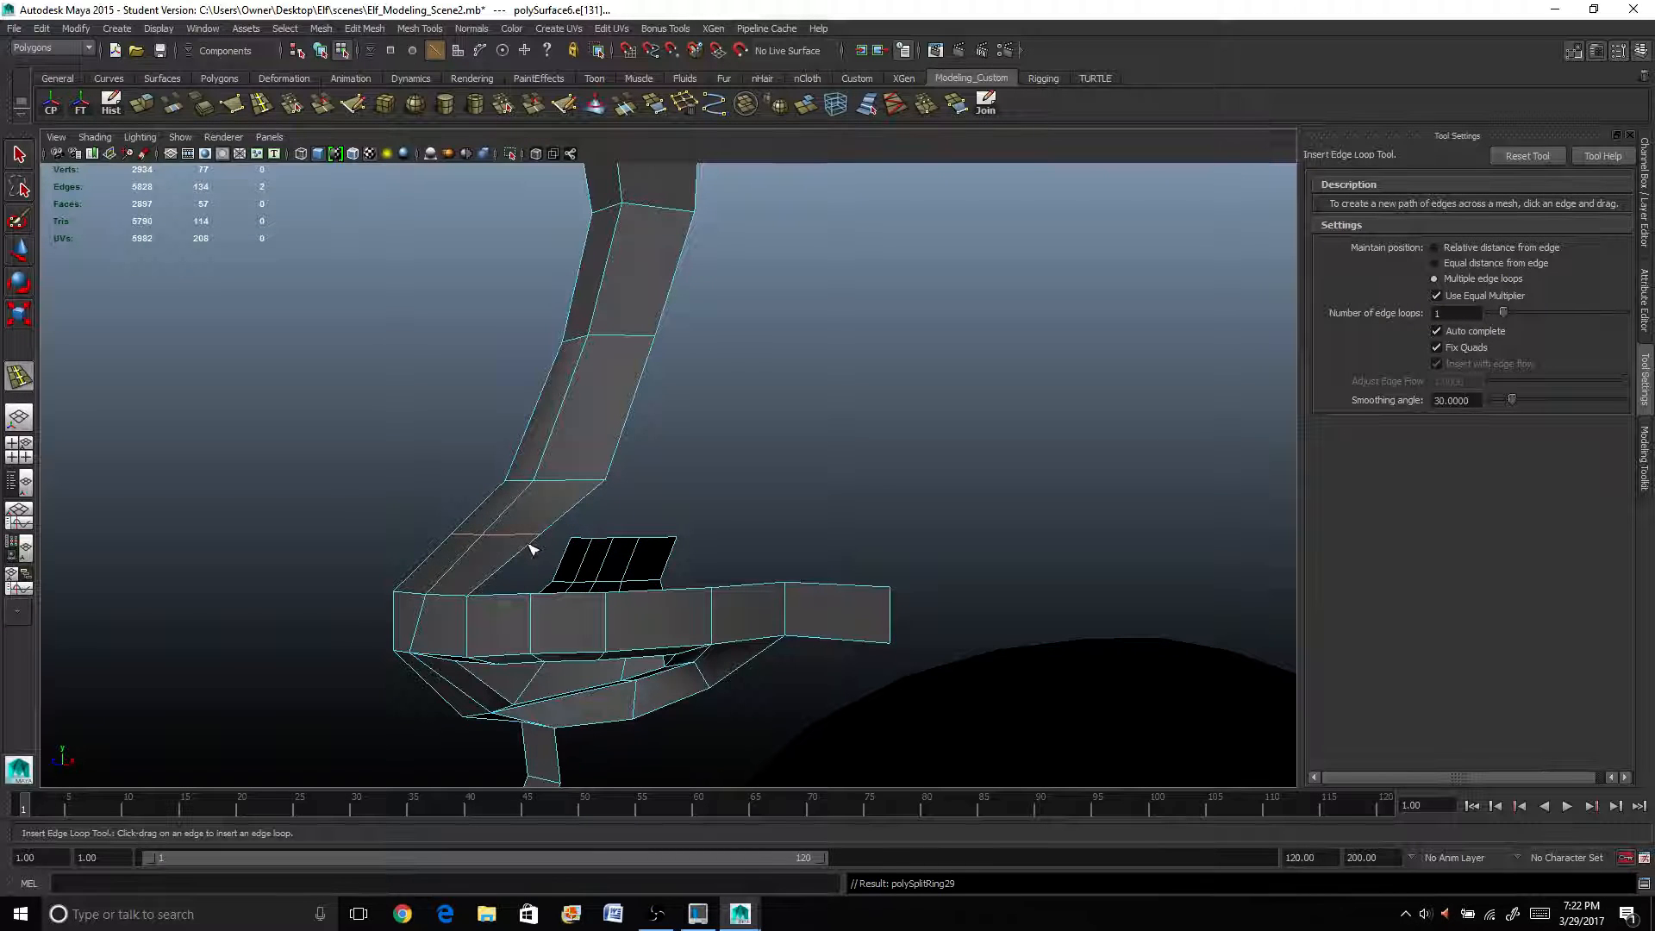
Insert one edge loop across each of the next two nose bridge segments, using the side view over the sketch.
{"action": "left_click", "coordinate": [19, 449]}
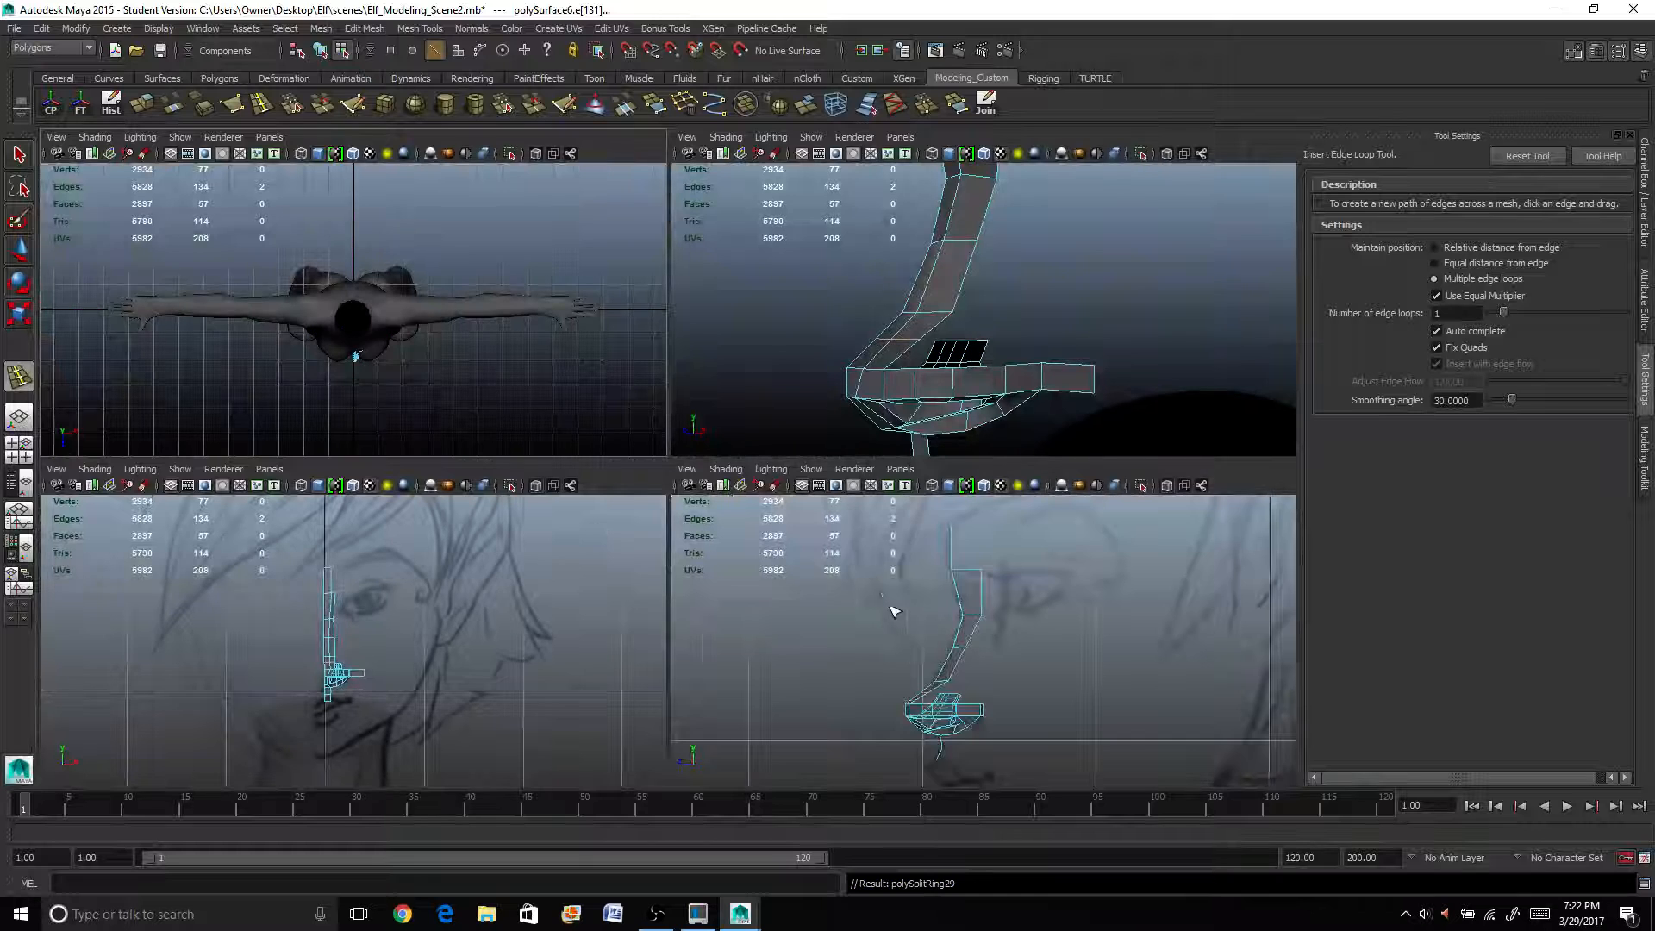
{"action": "scroll", "coordinate": [894, 611], "scroll_direction": "up", "scroll_amount": 3}
{"action": "scroll", "coordinate": [901, 672], "scroll_direction": "up", "scroll_amount": 2}
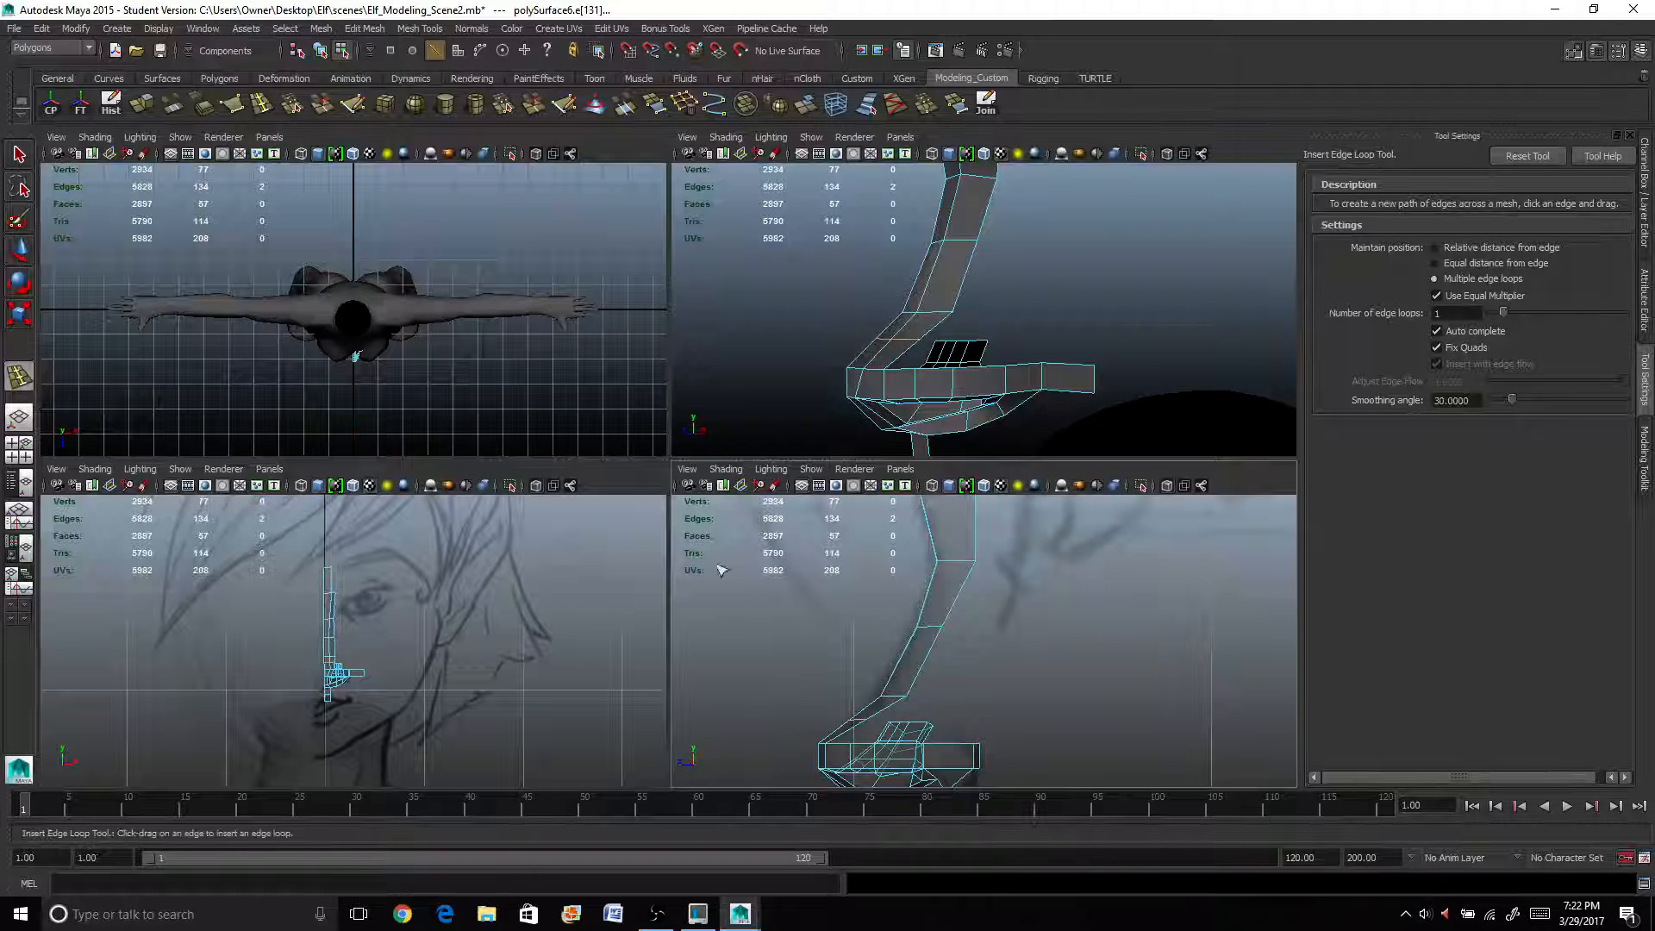
{"action": "left_click", "coordinate": [923, 675]}
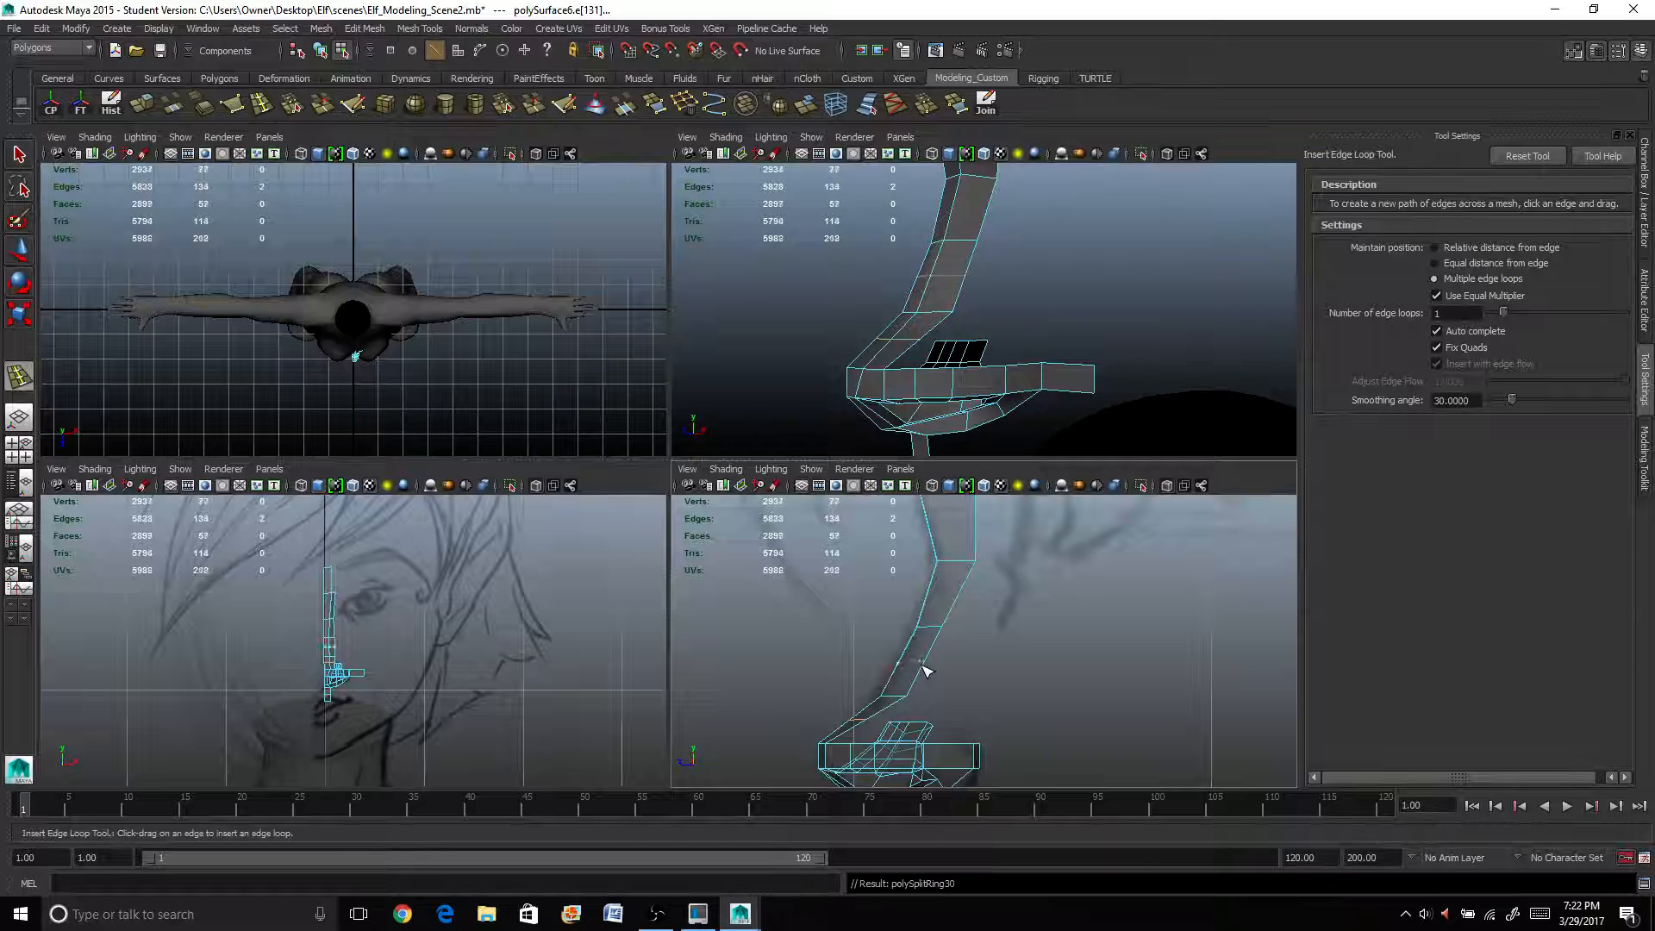
{"action": "left_click", "coordinate": [954, 603]}
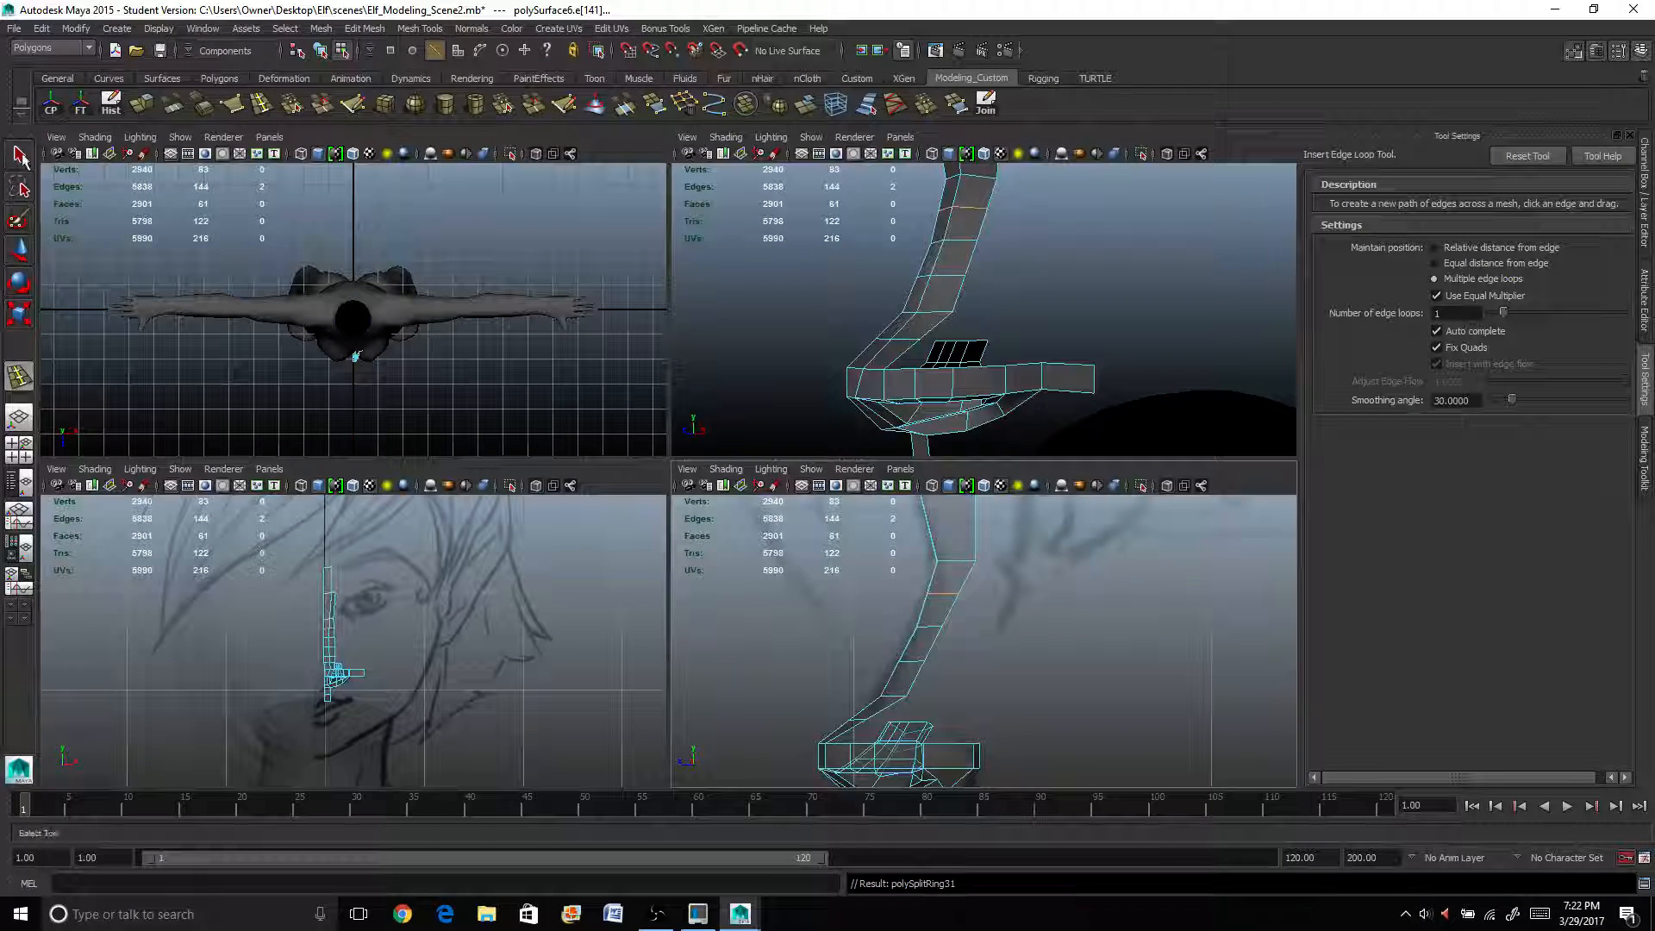
Switch to vertex editing and shift vertex rows of the nose bridge along the depth axis to follow the side-view sketch.
{"action": "left_click", "coordinate": [19, 155]}
{"action": "scroll", "coordinate": [826, 697], "scroll_direction": "up", "scroll_amount": 4}
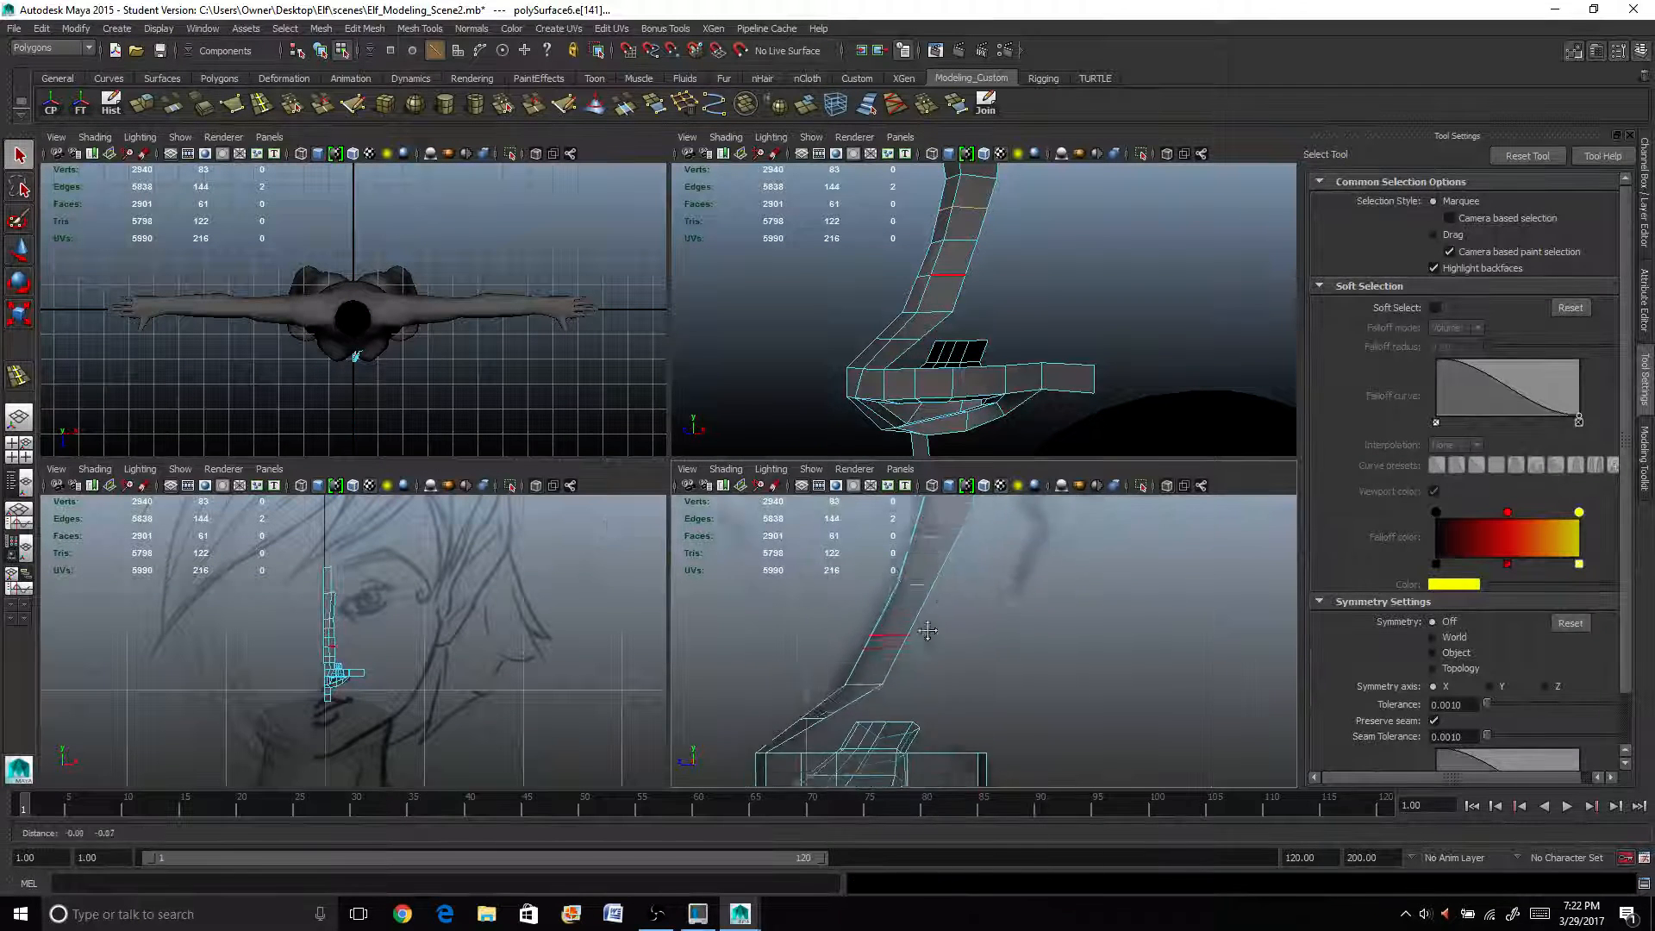
{"action": "right_click_drag", "start_coordinate": [849, 681], "coordinate": [826, 636]}
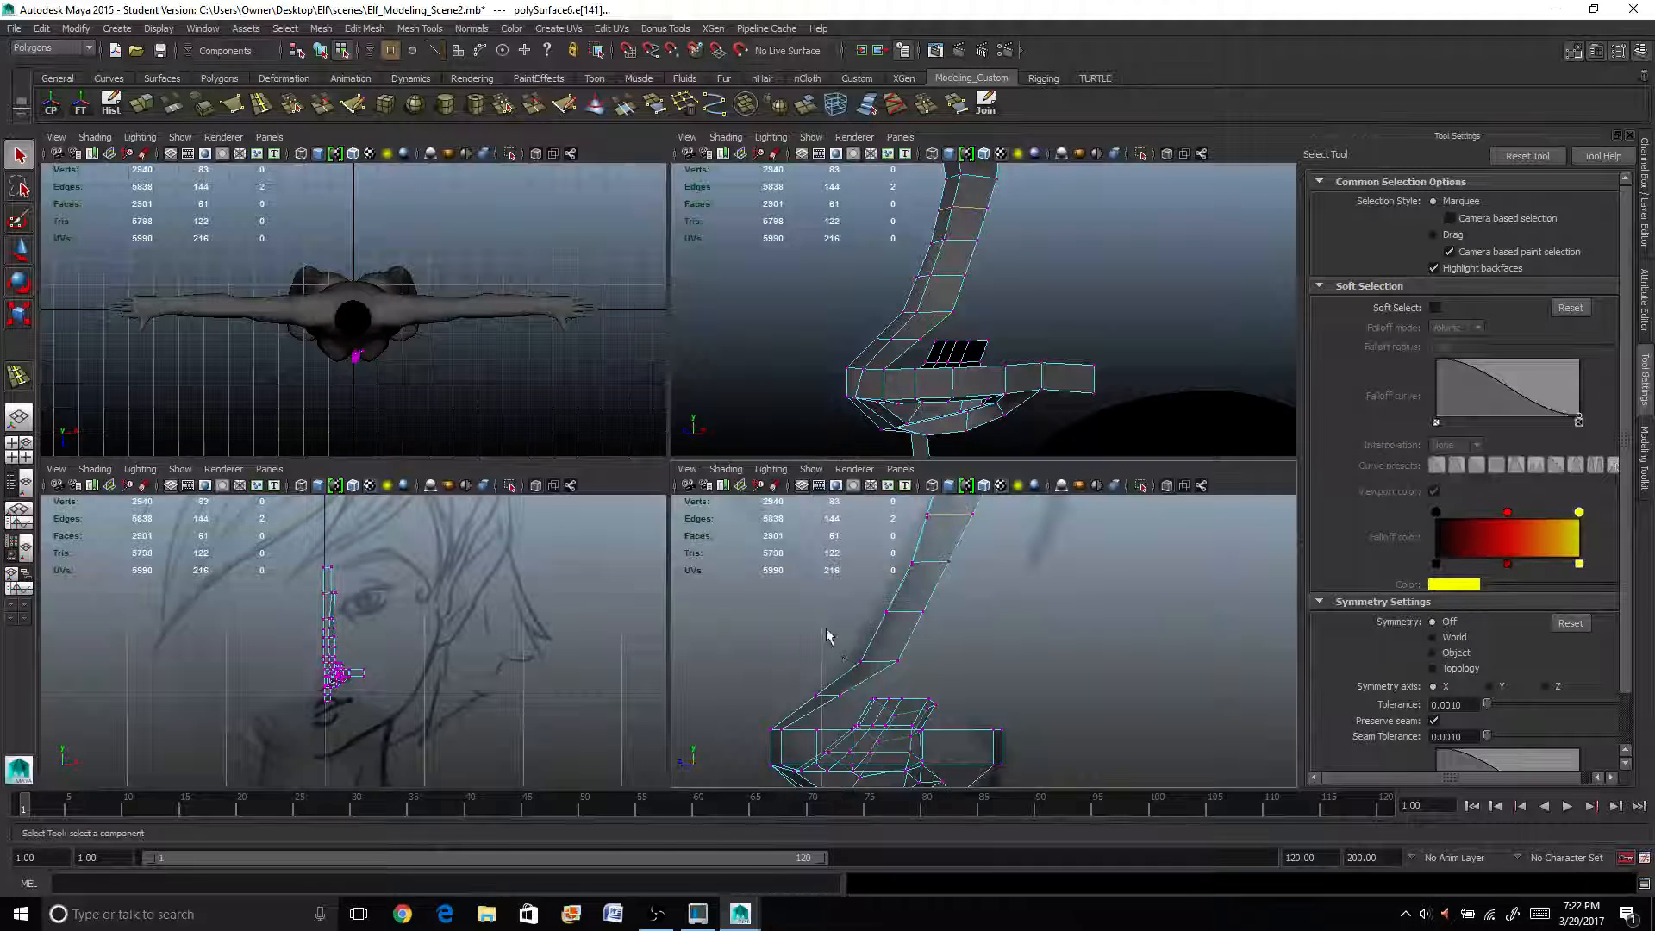
{"action": "left_click_drag", "start_coordinate": [795, 676], "coordinate": [849, 705]}
{"action": "key", "text": "w"}
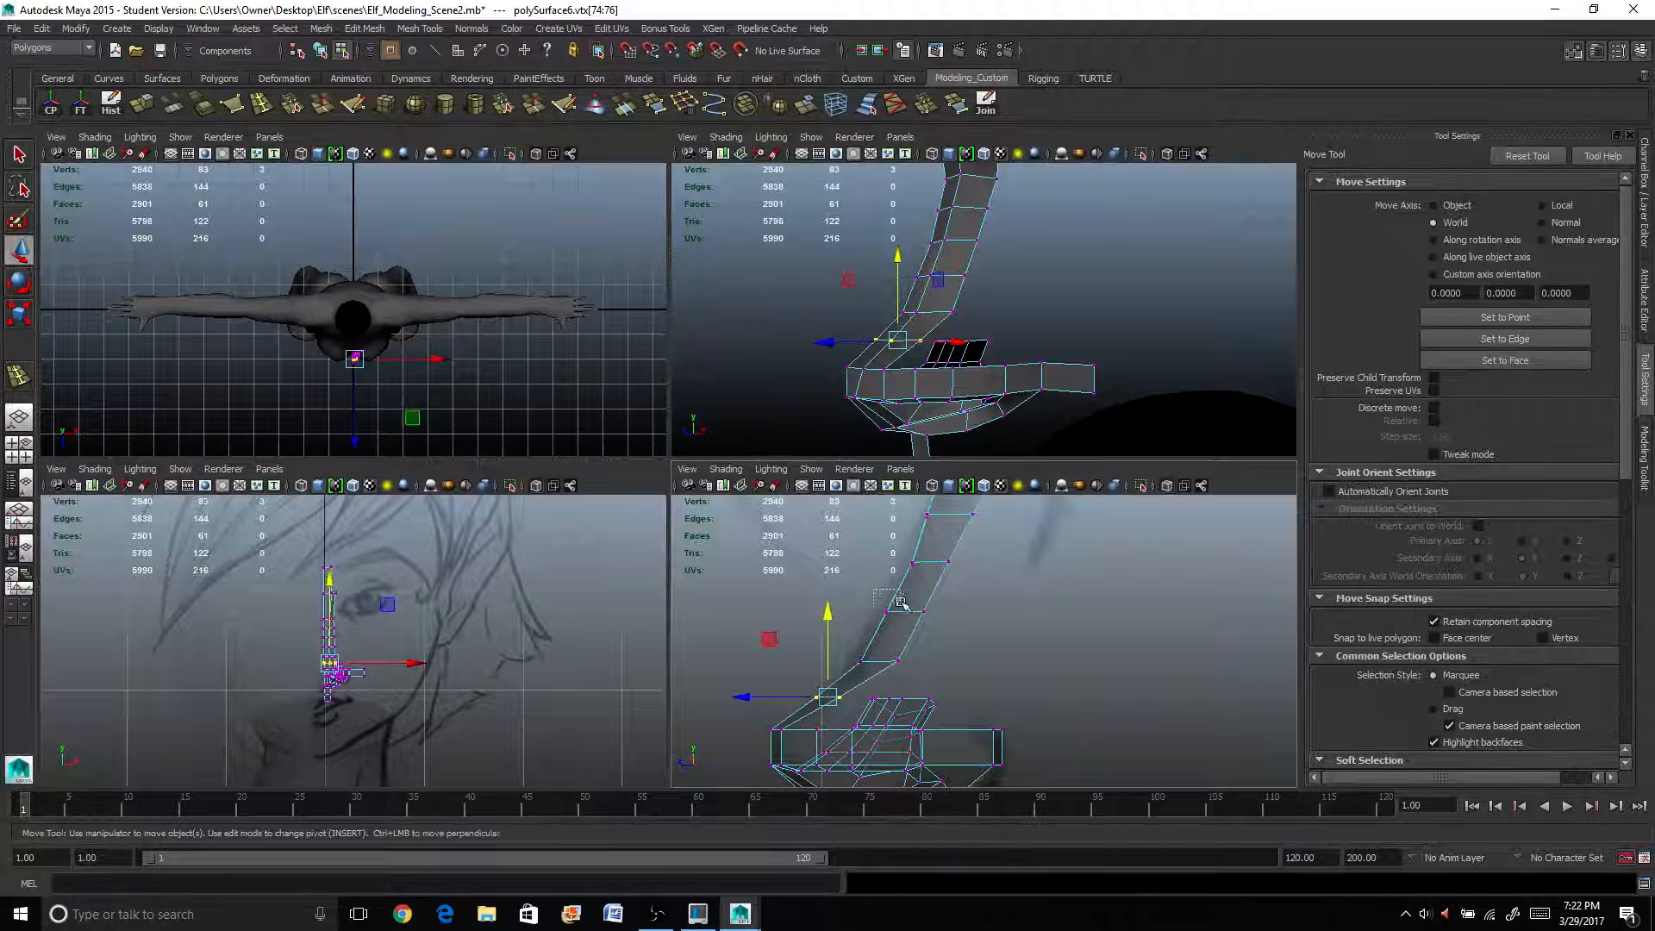
{"action": "left_click_drag", "start_coordinate": [866, 591], "coordinate": [939, 638]}
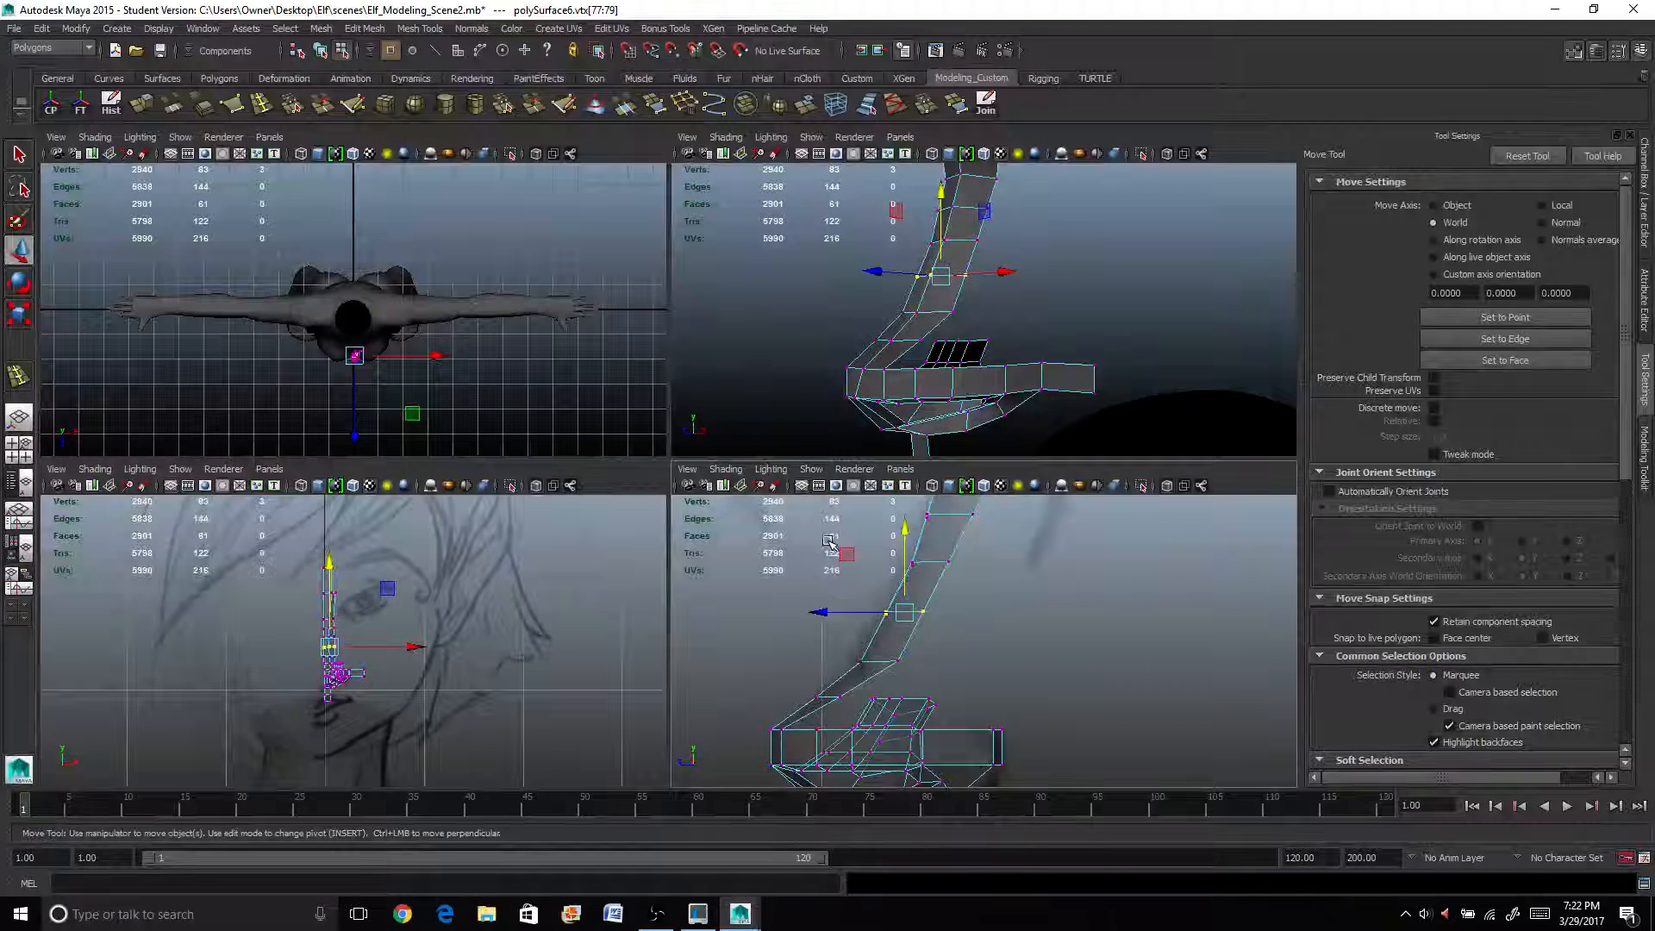
{"action": "left_click_drag", "start_coordinate": [848, 554], "coordinate": [888, 578]}
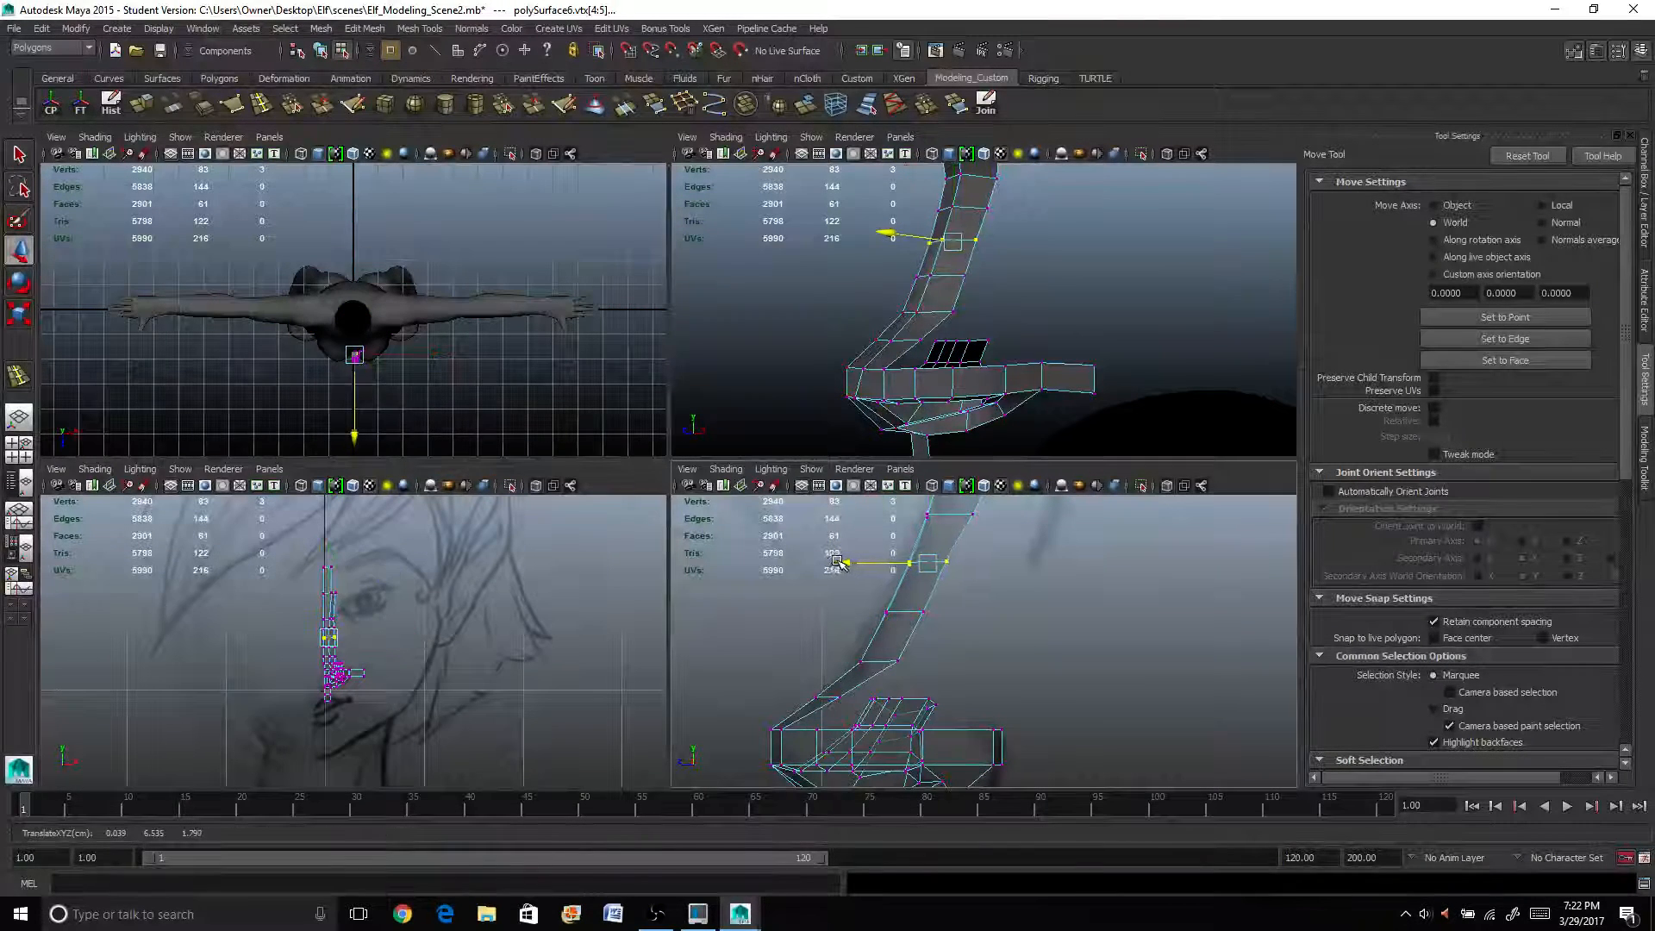
{"action": "middle_click_drag", "start_coordinate": [849, 567], "coordinate": [864, 628], "text": "alt"}
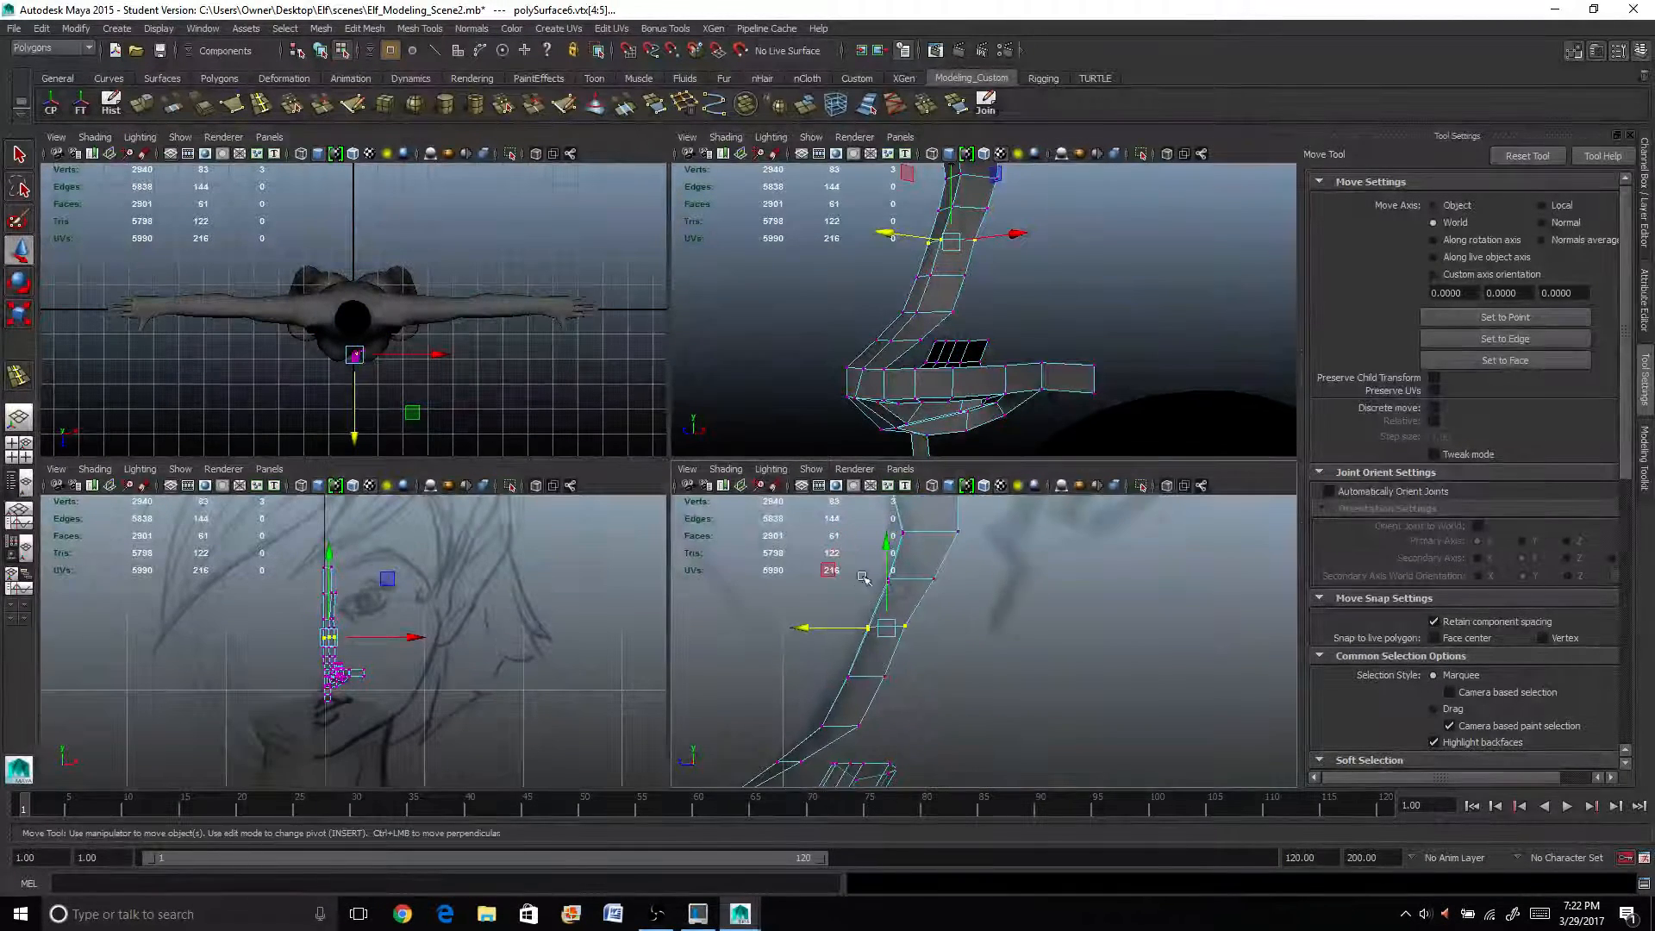
{"action": "left_click_drag", "start_coordinate": [869, 564], "coordinate": [983, 601]}
{"action": "left_click_drag", "start_coordinate": [840, 583], "coordinate": [840, 583]}
{"action": "left_click_drag", "start_coordinate": [994, 514], "coordinate": [836, 535]}
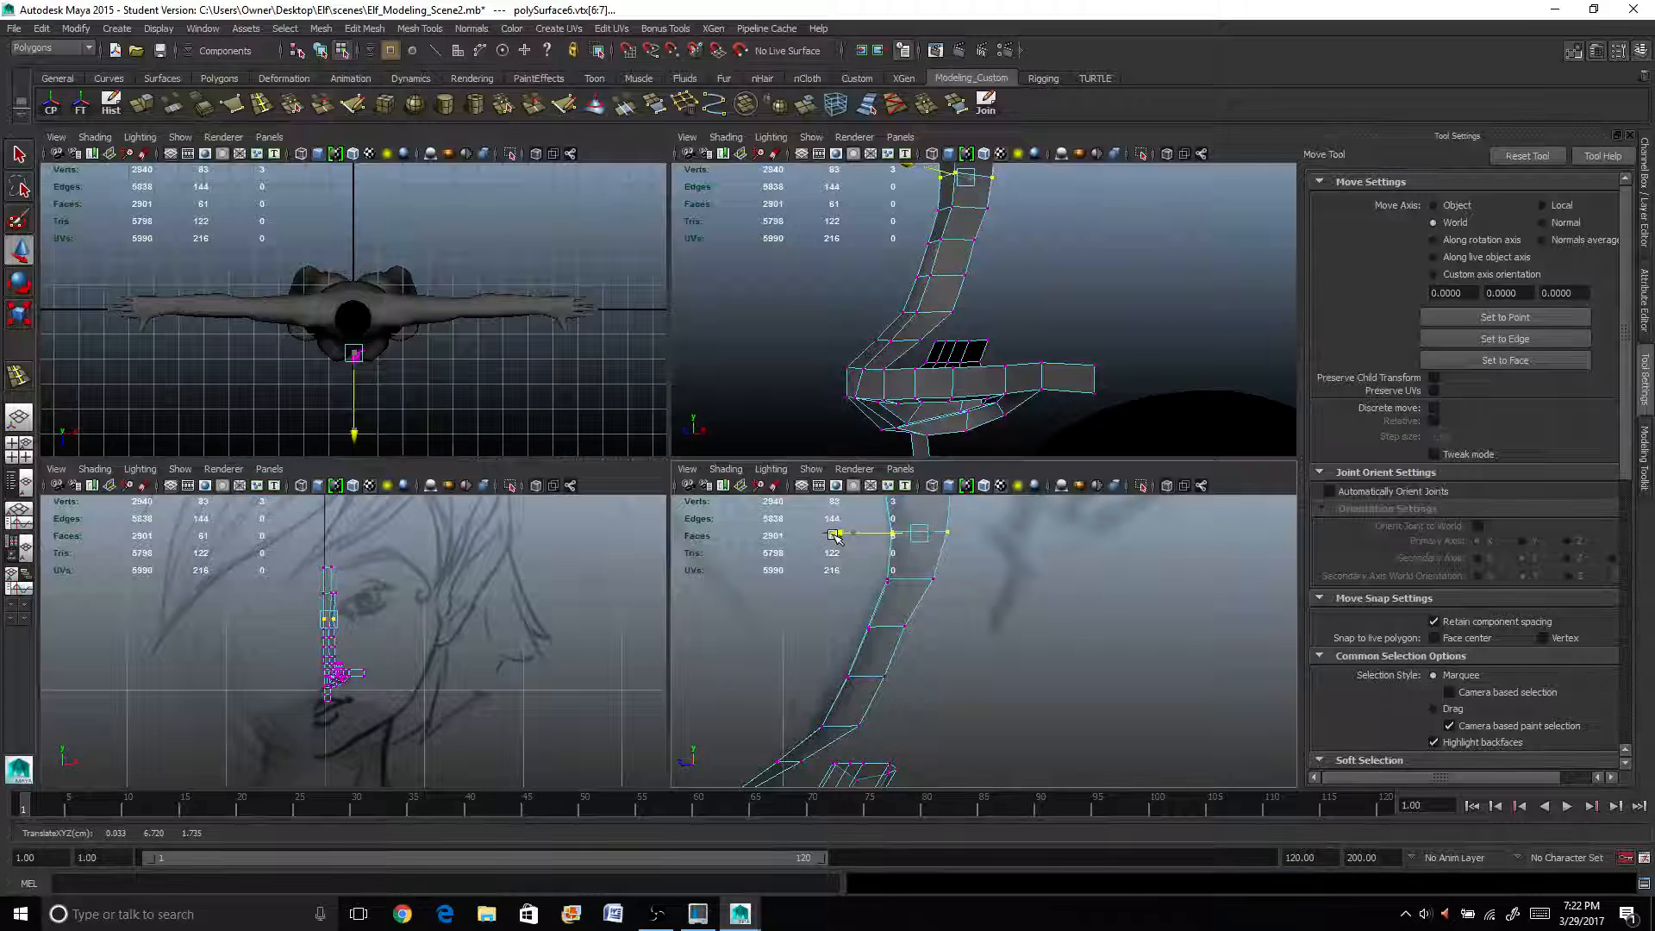
Move the individual rear vertices of two lower nose bridge rows slightly backward to smooth the bridge's back contour.
{"action": "left_click_drag", "start_coordinate": [893, 622], "coordinate": [925, 636]}
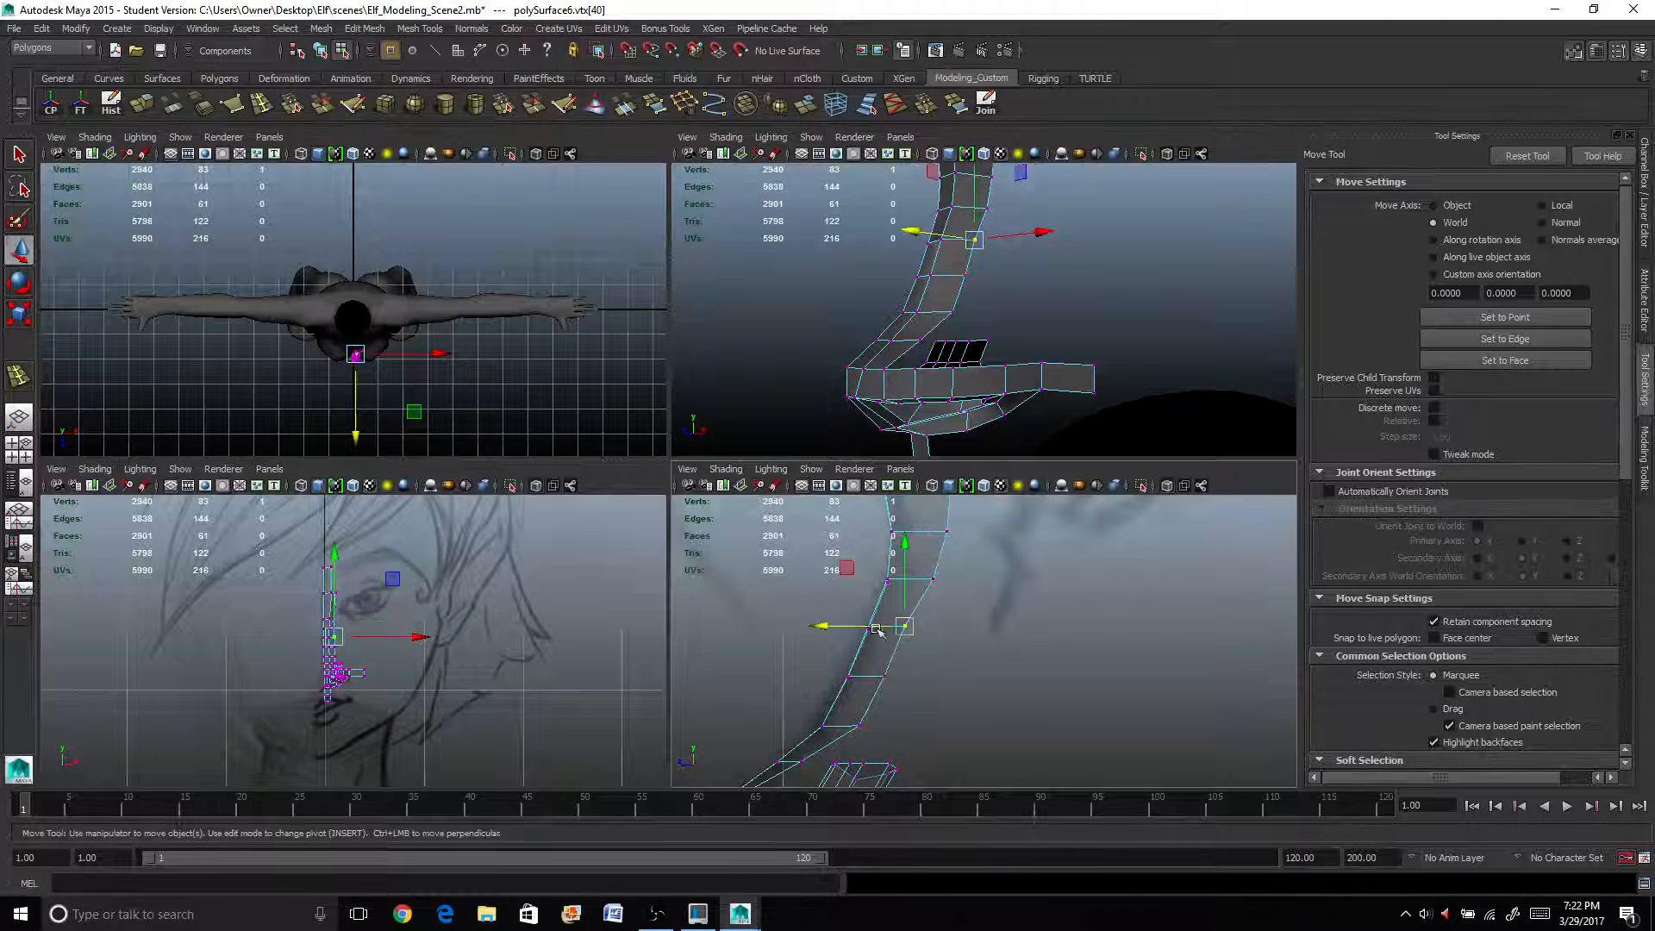
{"action": "left_click_drag", "start_coordinate": [819, 634], "coordinate": [829, 634]}
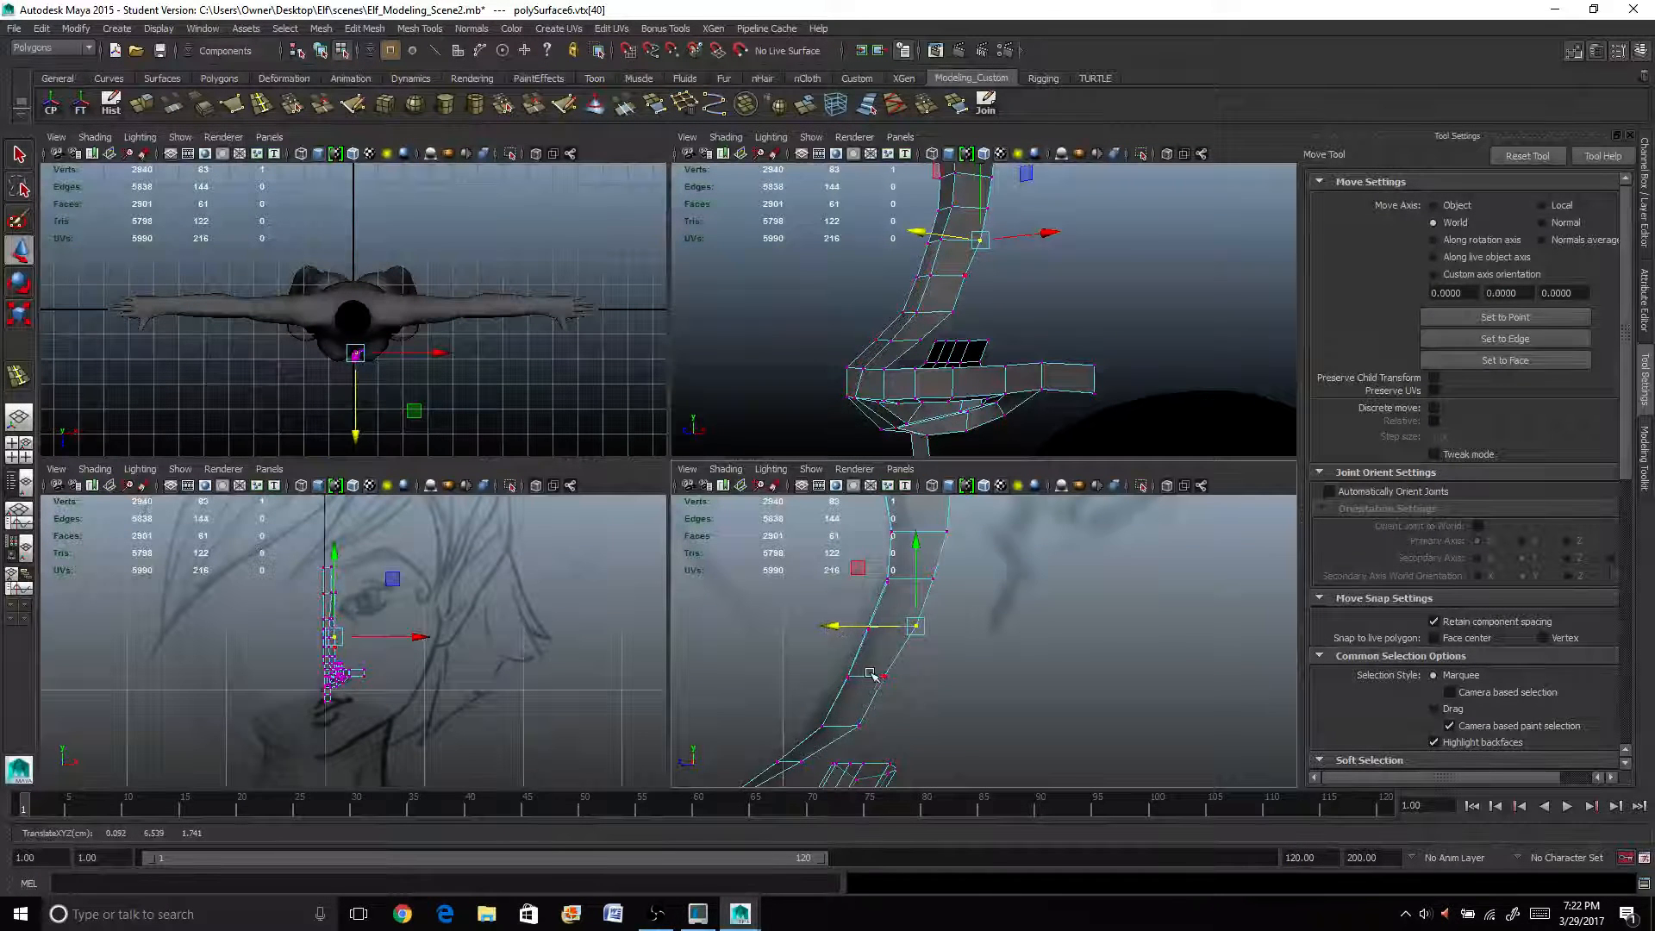
{"action": "left_click_drag", "start_coordinate": [896, 686], "coordinate": [810, 675]}
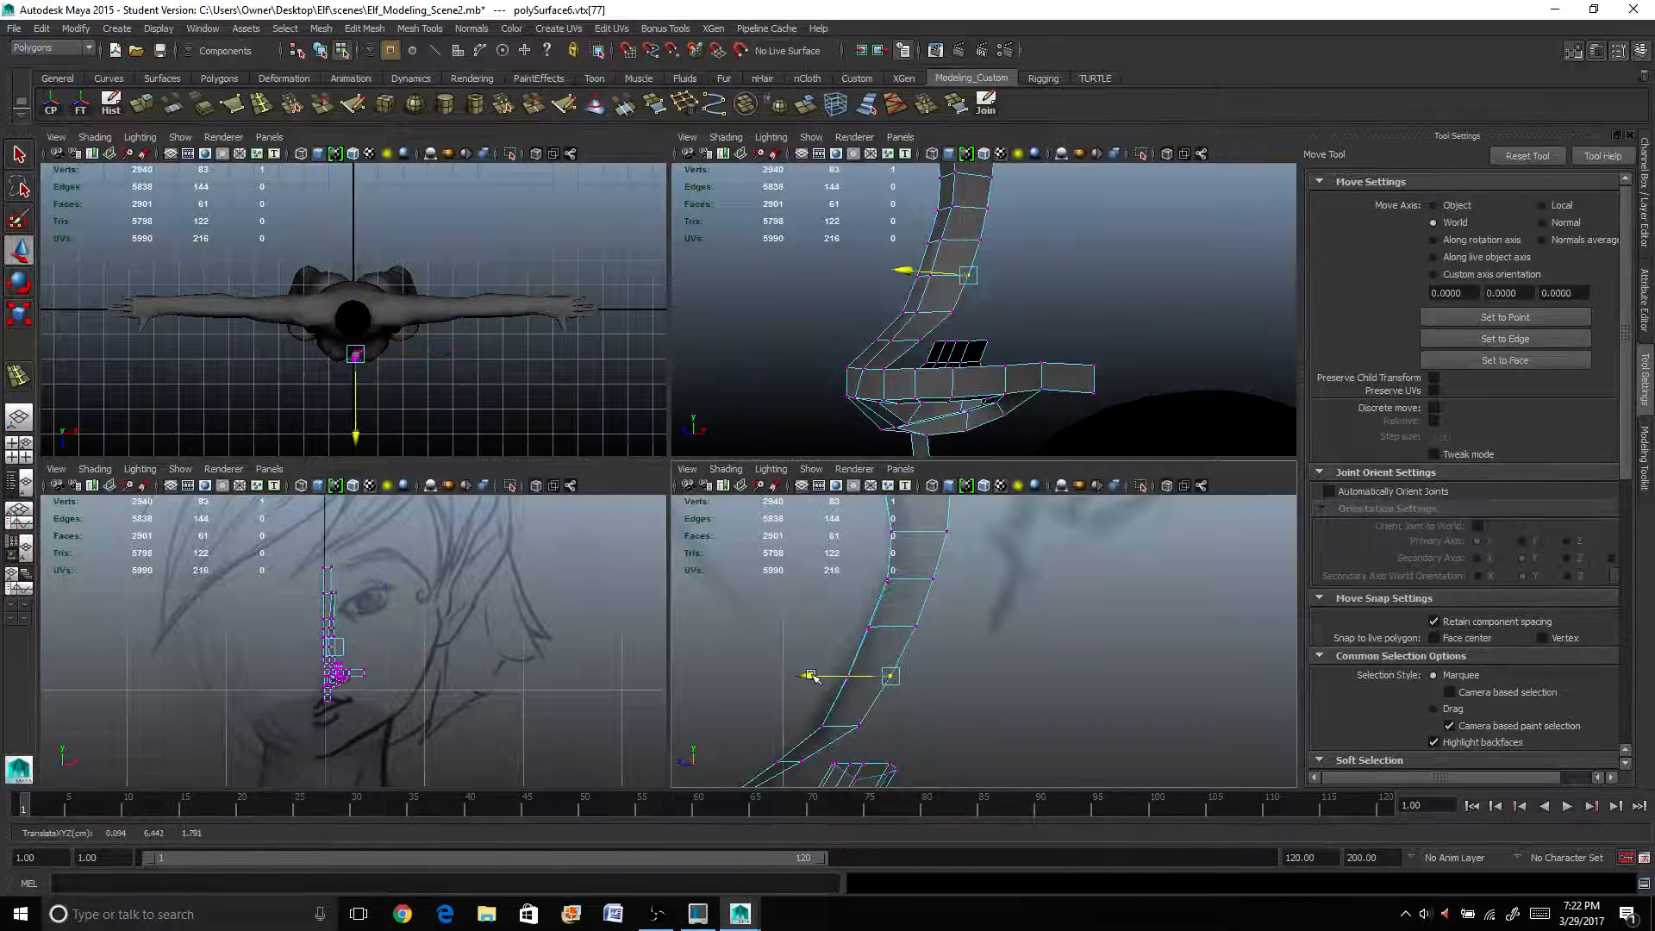
Enlarge the perspective view and examine the gap between the nose bridge and the upper edge of the nostril strip.
{"action": "middle_click_drag", "start_coordinate": [1014, 263], "coordinate": [849, 349], "text": "alt"}
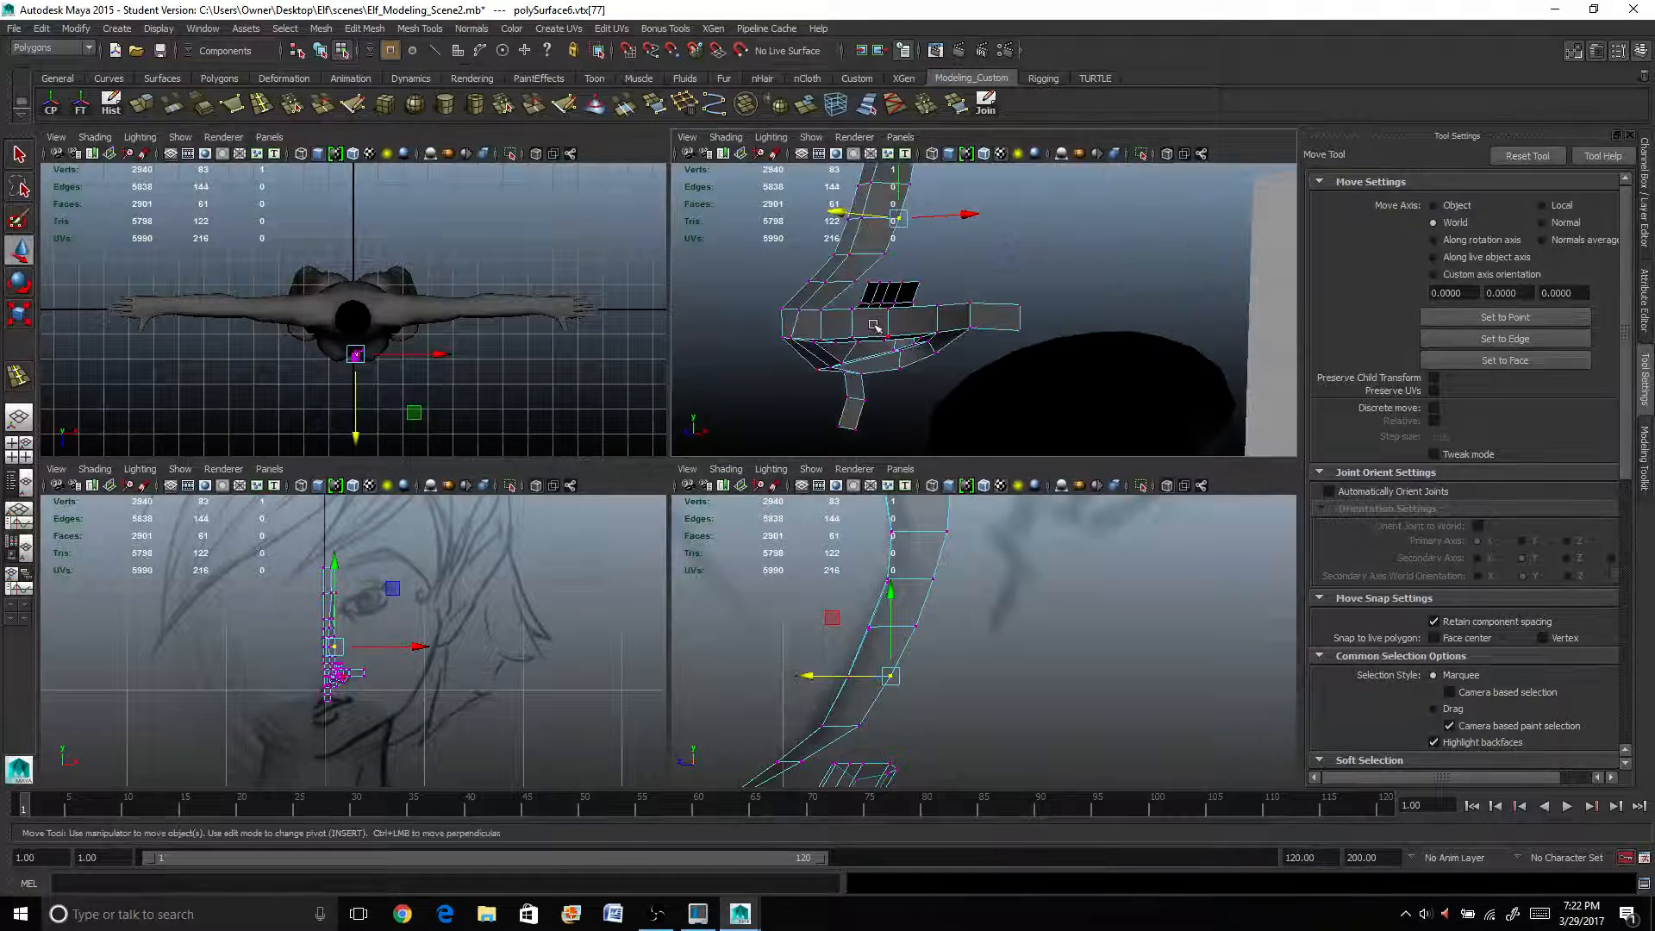
{"action": "scroll", "coordinate": [873, 325], "scroll_direction": "up", "scroll_amount": 5}
{"action": "scroll", "coordinate": [888, 319], "scroll_direction": "down", "scroll_amount": 5}
{"action": "scroll", "coordinate": [994, 282], "scroll_direction": "up", "scroll_amount": 5}
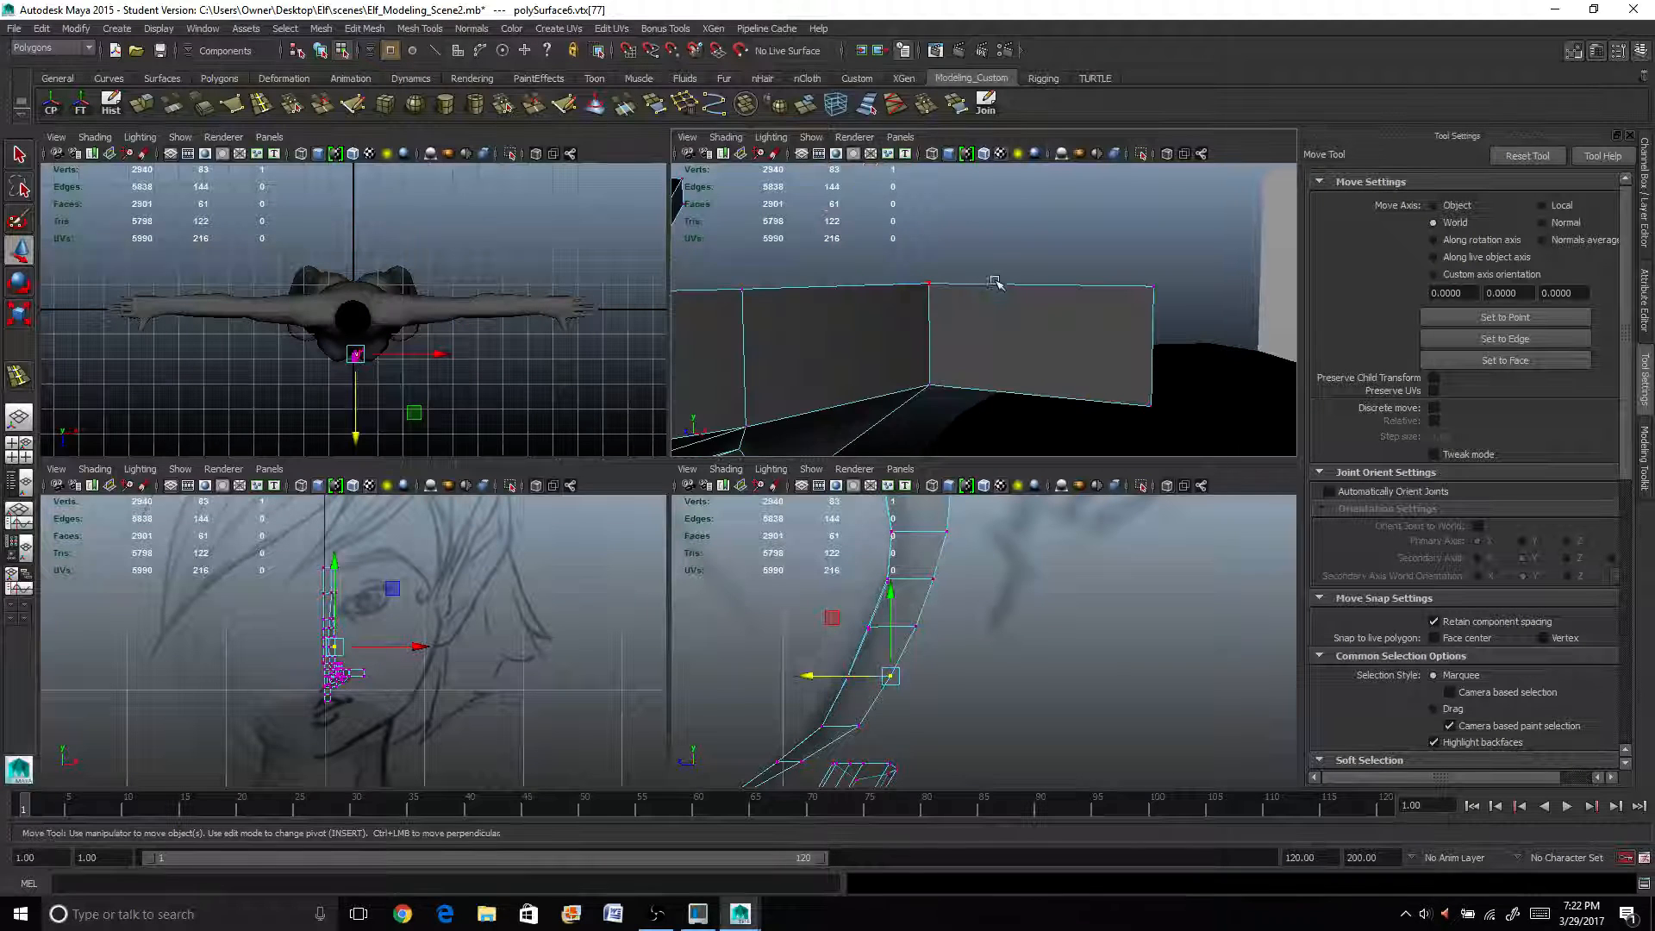
{"action": "scroll", "coordinate": [984, 291], "scroll_direction": "down", "scroll_amount": 3}
{"action": "key", "text": "space"}
{"action": "scroll", "coordinate": [868, 406], "scroll_direction": "up", "scroll_amount": 3}
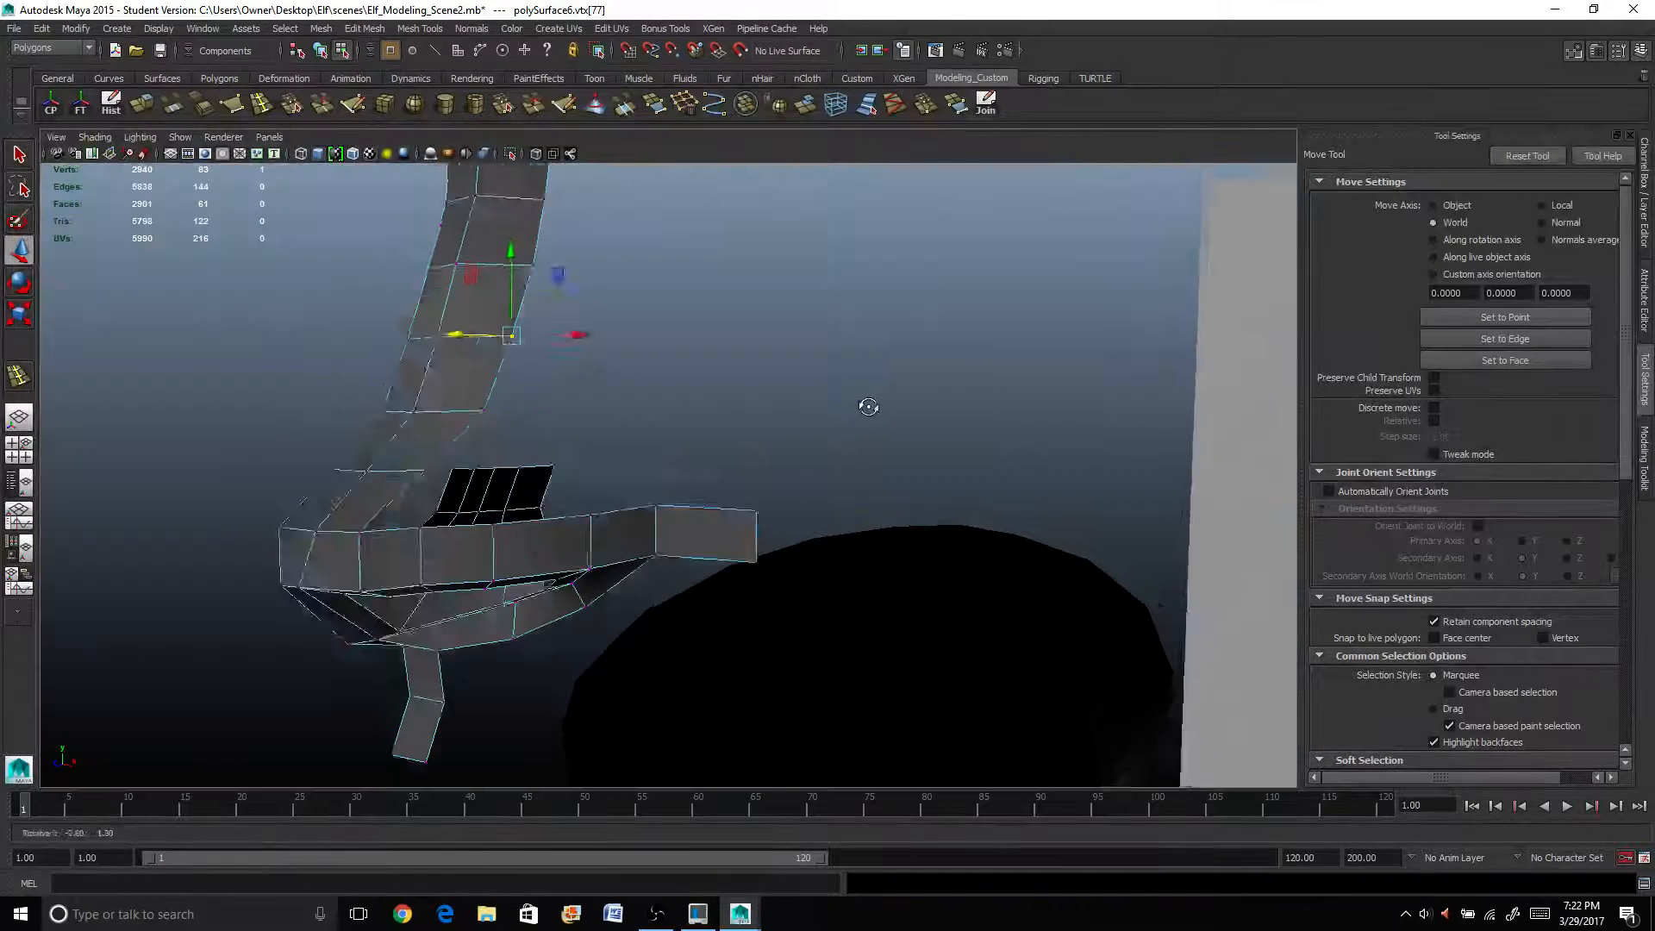
{"action": "right_click_drag", "start_coordinate": [721, 591], "coordinate": [727, 504]}
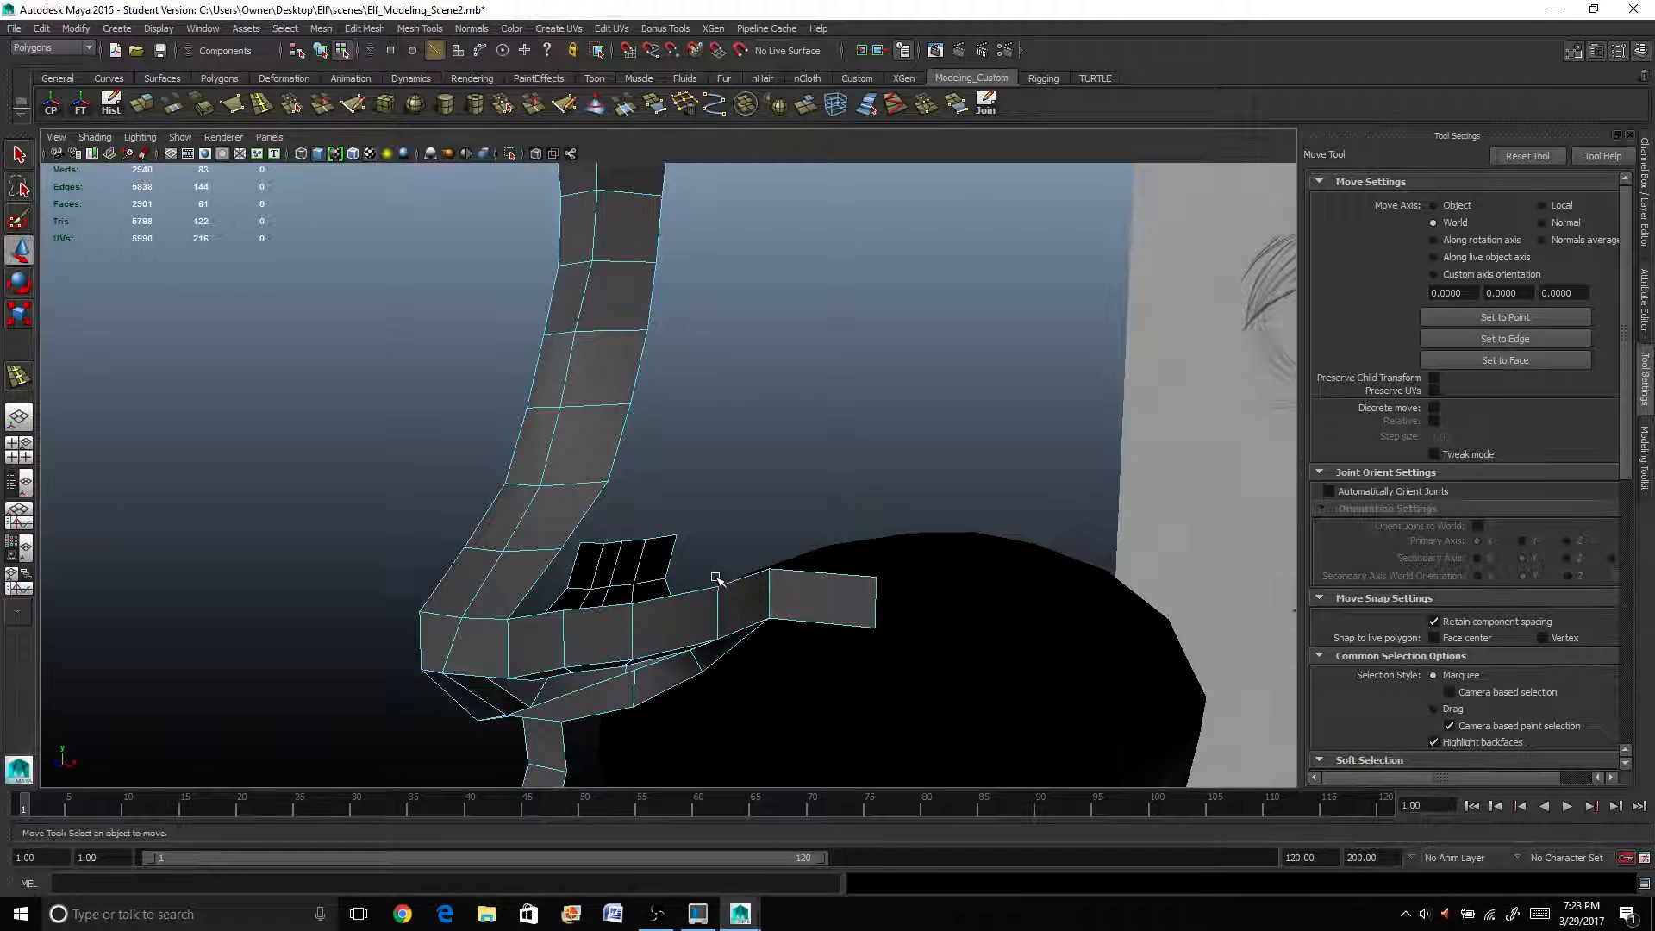
{"action": "left_click", "coordinate": [729, 585]}
{"action": "left_click_drag", "start_coordinate": [721, 582], "coordinate": [676, 577], "text": "alt"}
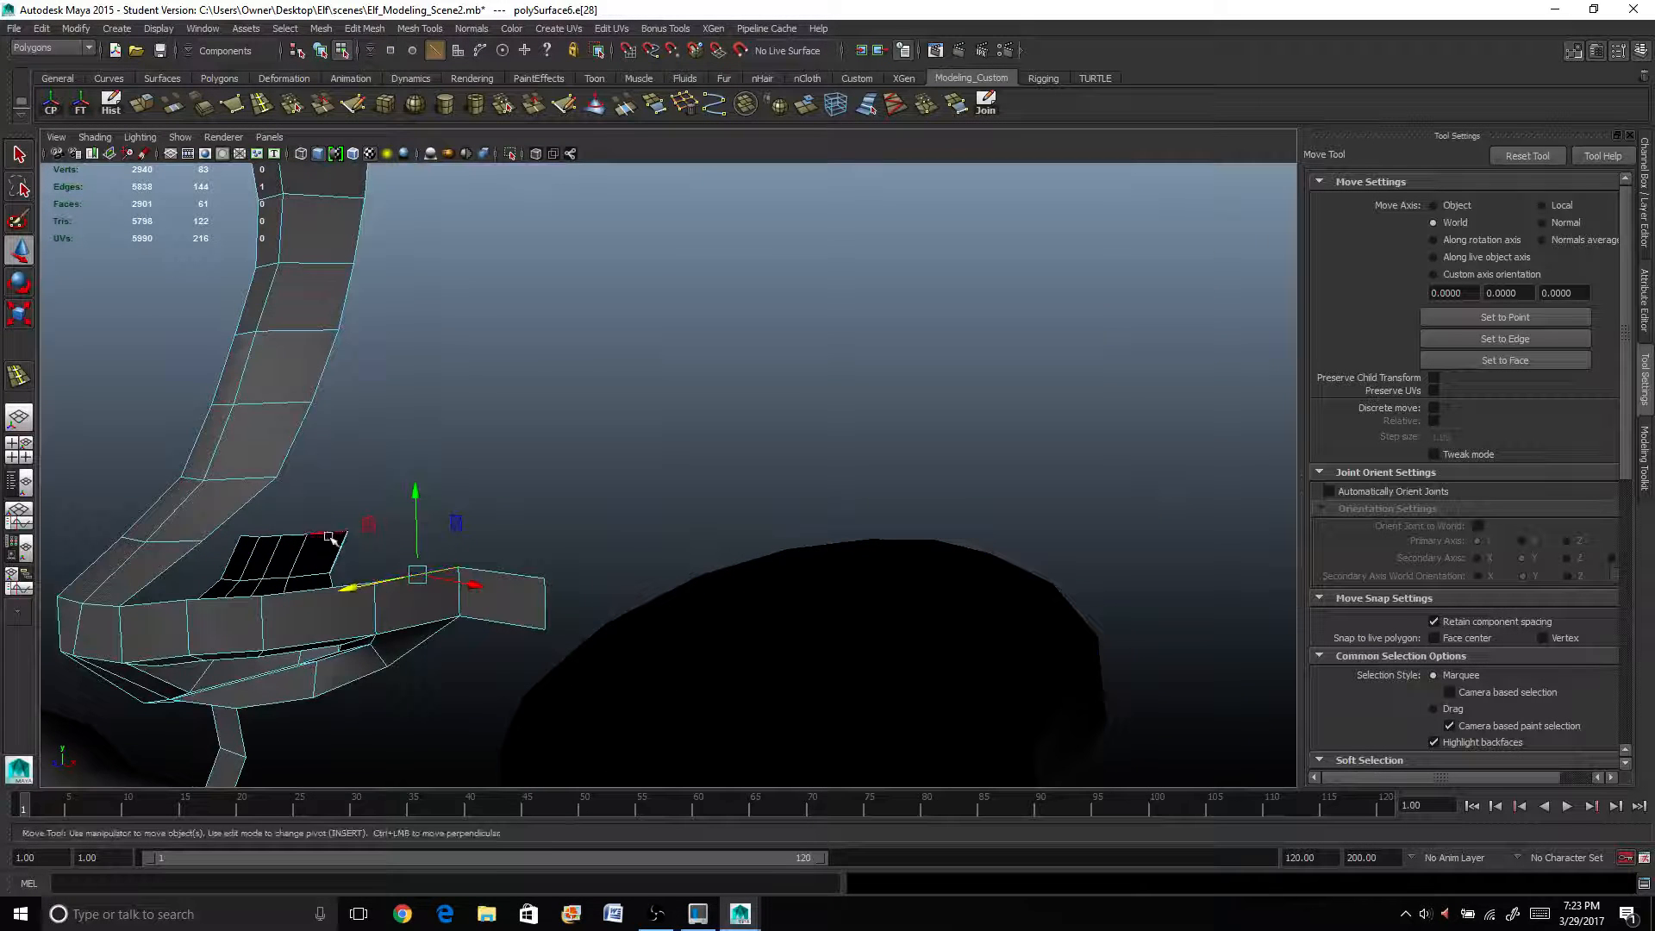
{"action": "left_click_drag", "start_coordinate": [235, 499], "coordinate": [368, 491], "text": "alt"}
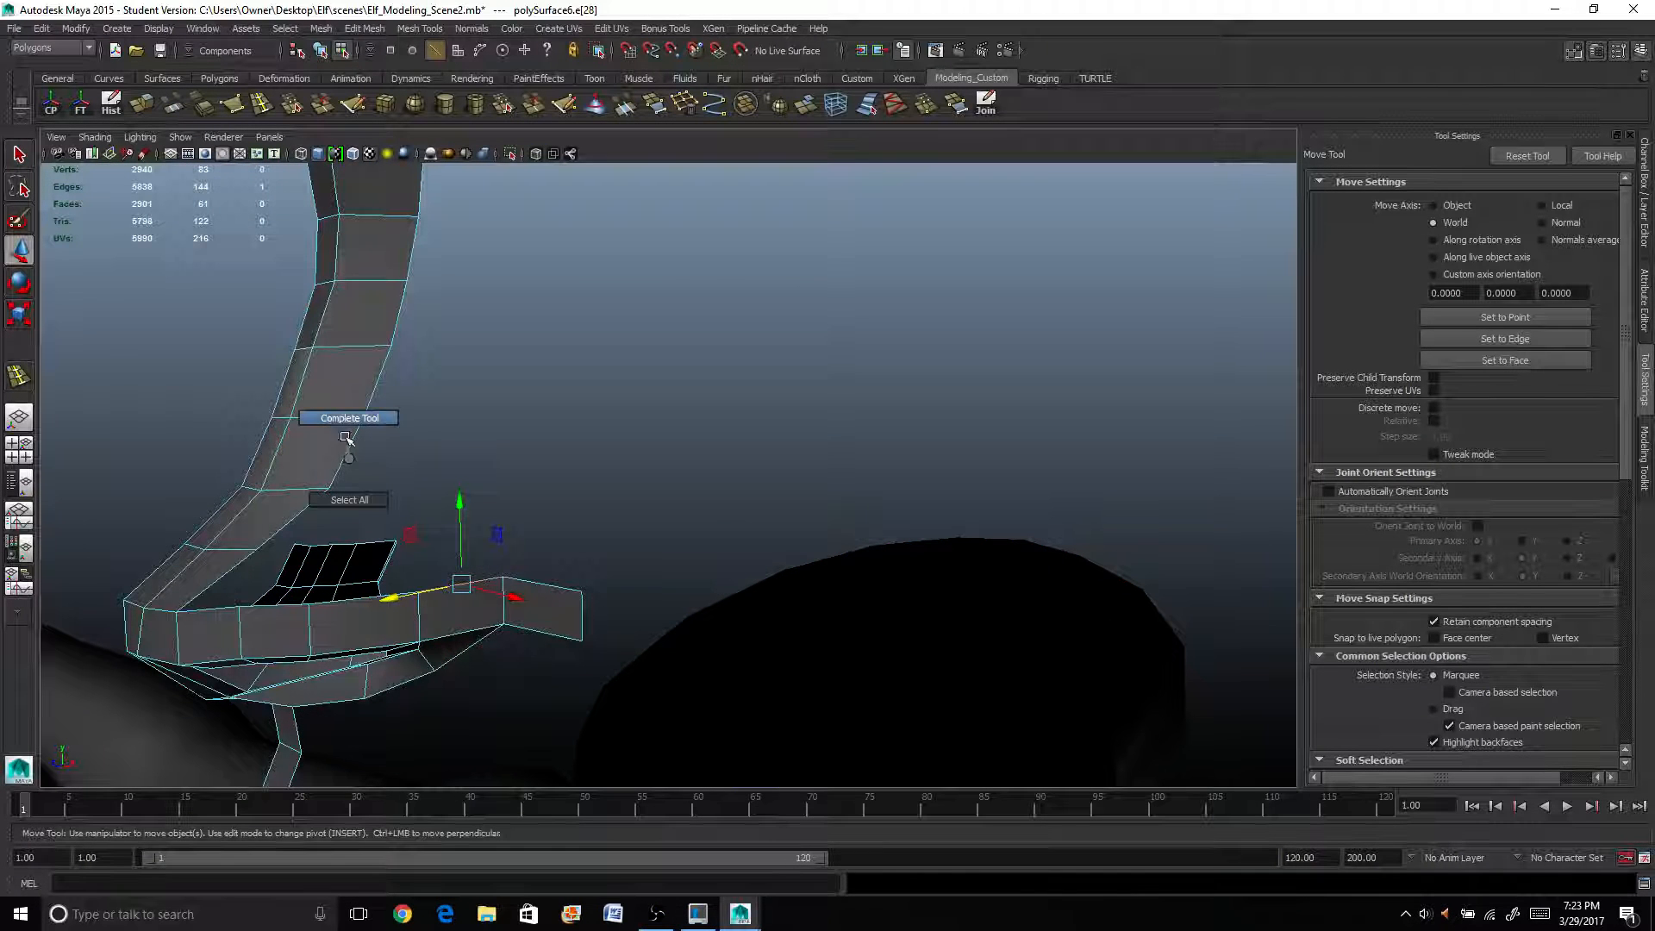
Extrude the rear border edge of a lower nose bridge segment outward and position the new edge above the nostril.
{"action": "left_click", "coordinate": [344, 446]}
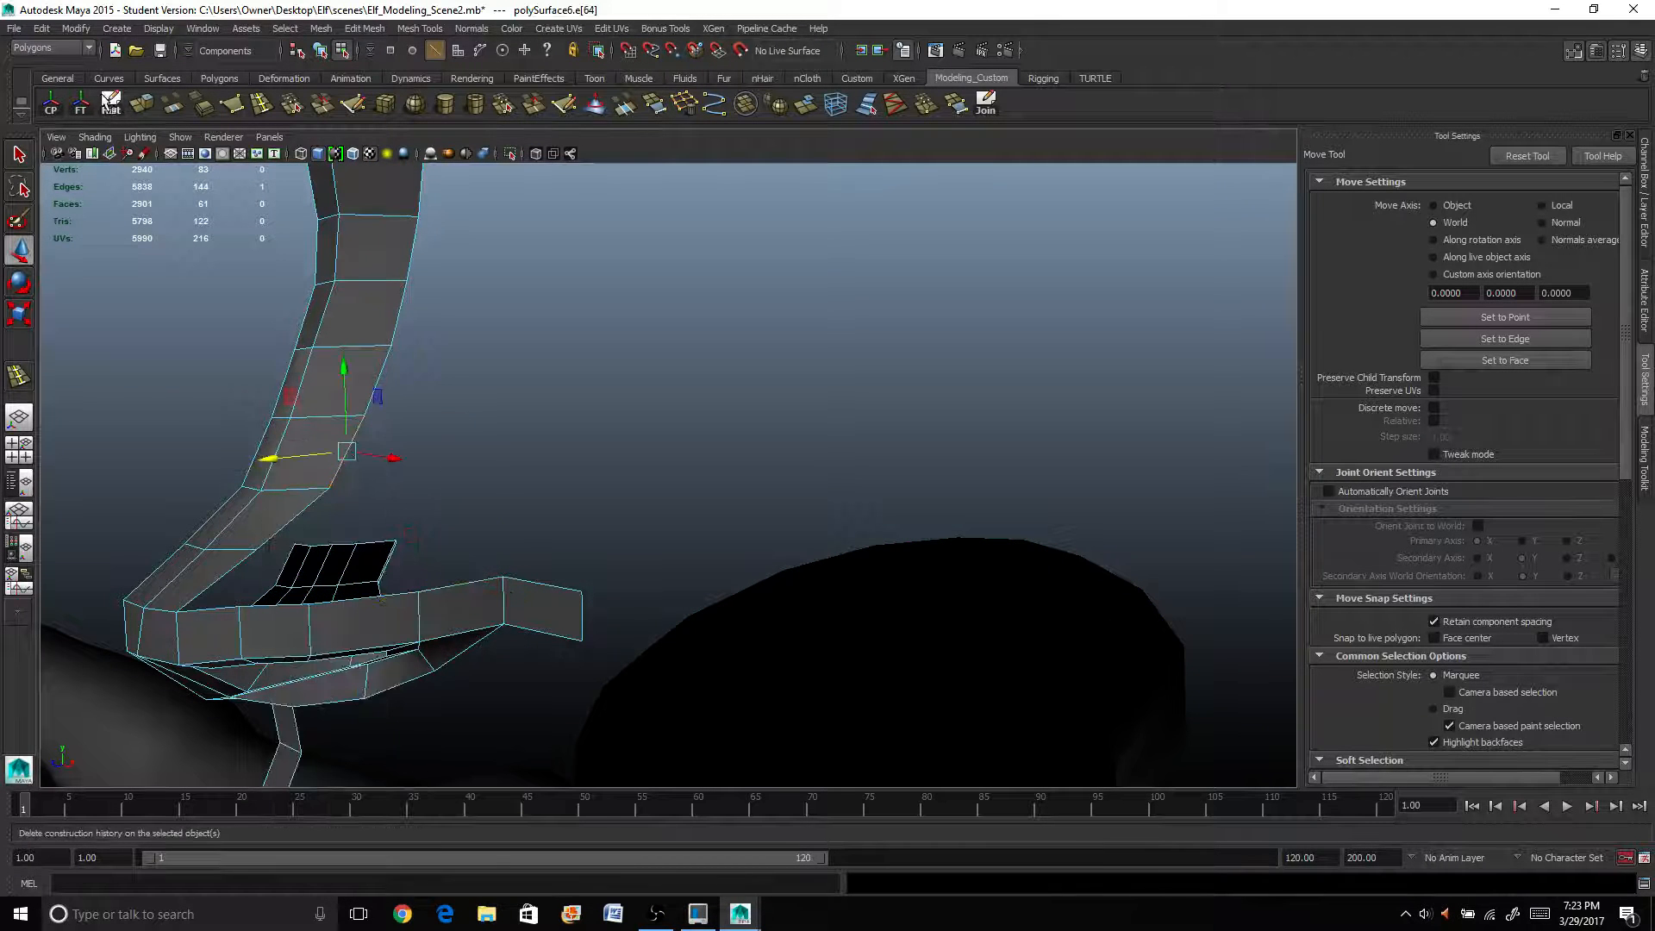
{"action": "left_click", "coordinate": [143, 104]}
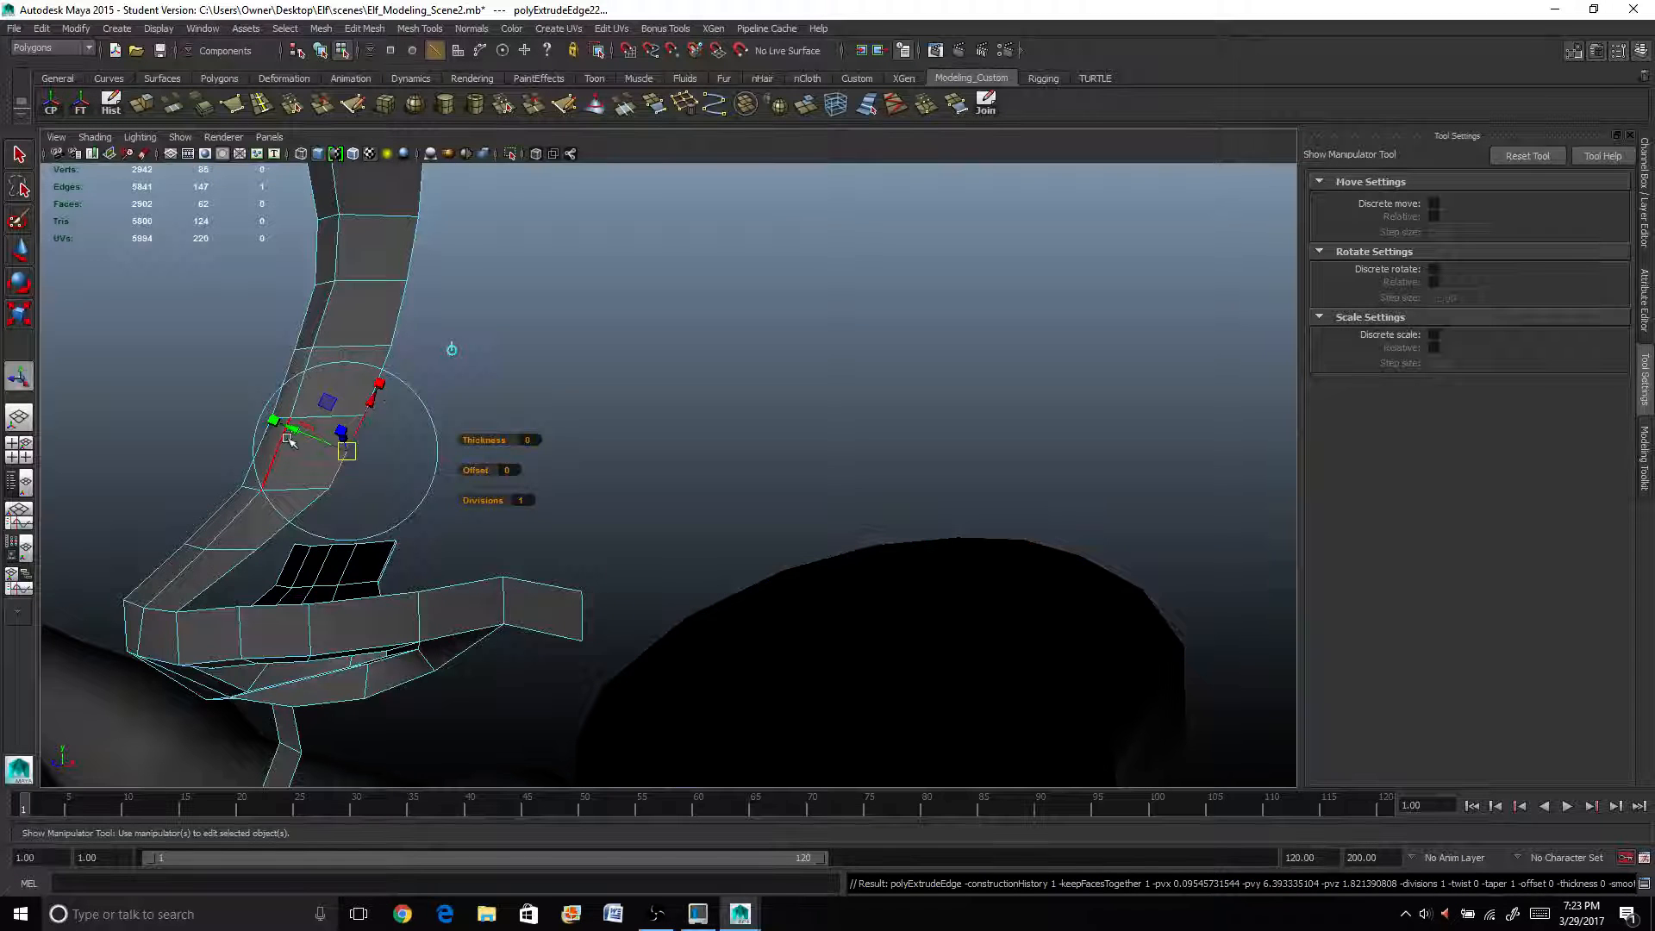
{"action": "left_click_drag", "start_coordinate": [289, 440], "coordinate": [412, 393]}
{"action": "key", "text": "e"}
{"action": "key", "text": "w"}
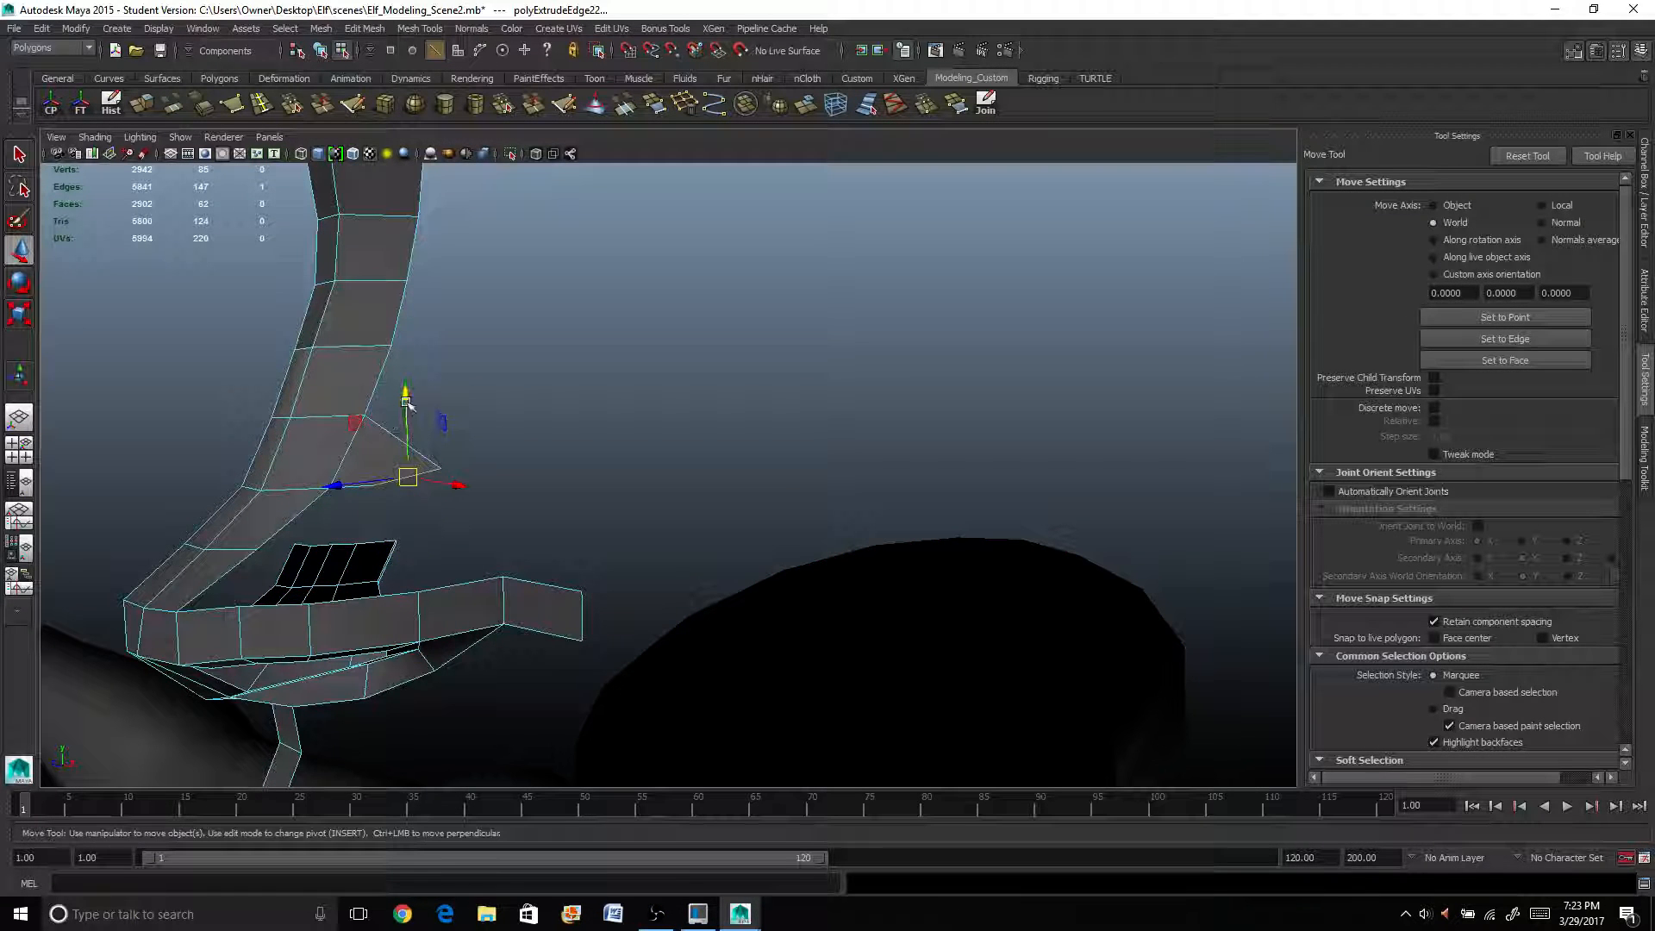
{"action": "left_click_drag", "start_coordinate": [425, 474], "coordinate": [481, 492], "text": "alt"}
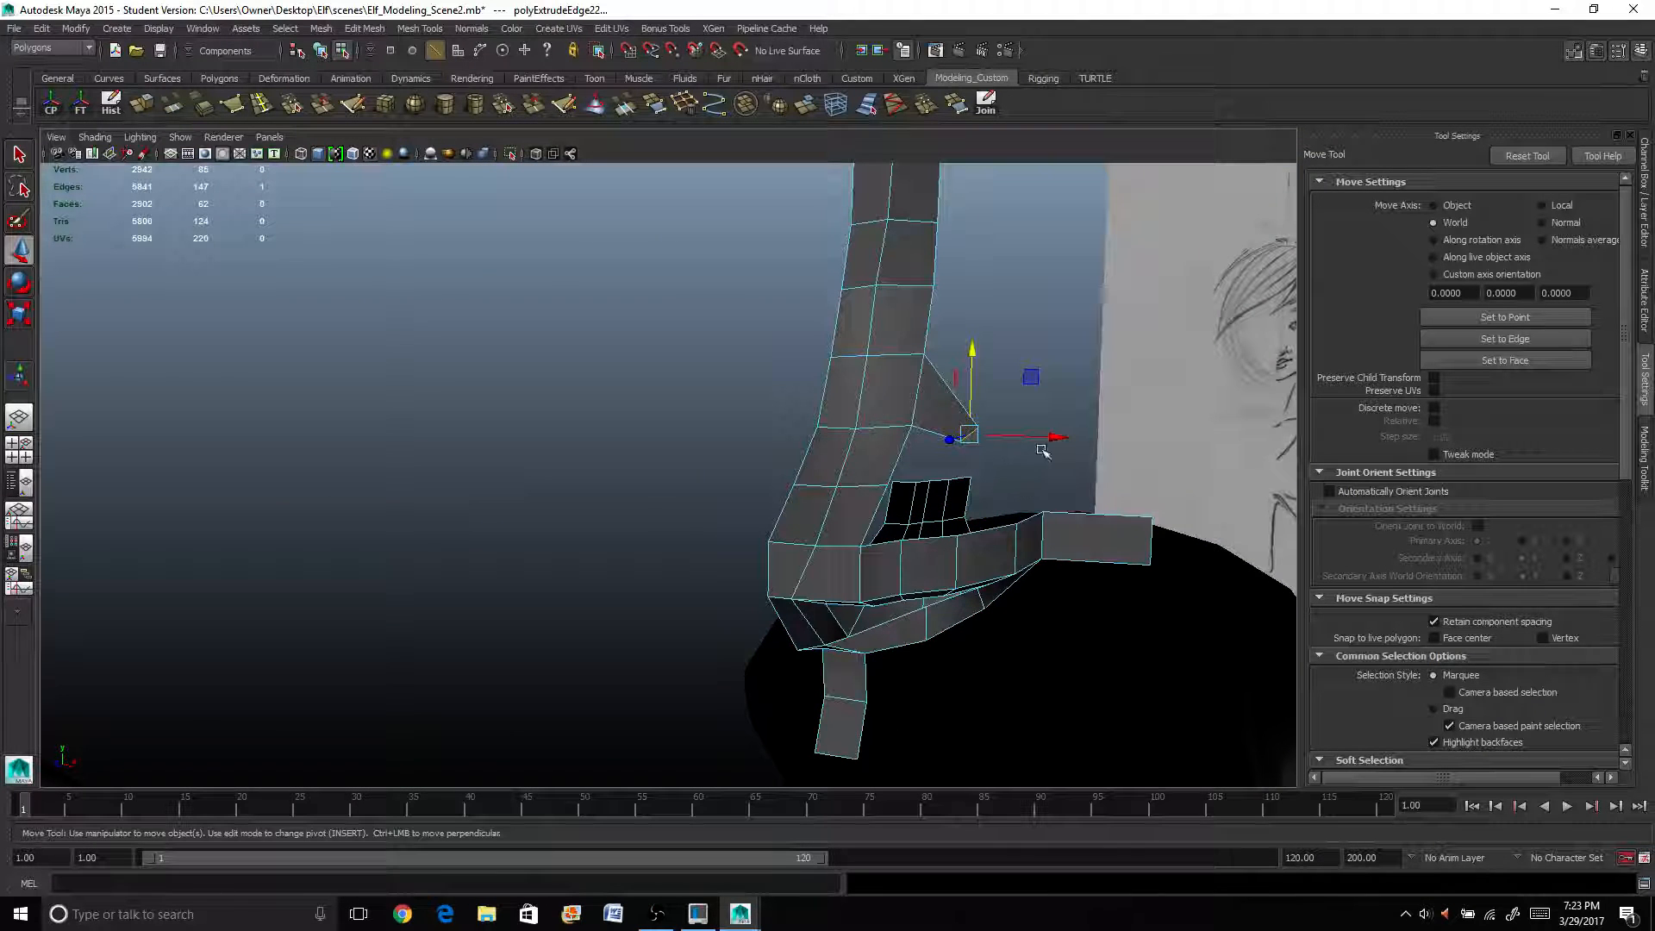
{"action": "left_click_drag", "start_coordinate": [1057, 437], "coordinate": [1032, 436]}
Bridge the lower edge of the new face to the nostril strip's top edge near the cheek, with 3 divisions.
{"action": "scroll", "coordinate": [976, 516], "scroll_direction": "up", "scroll_amount": 3}
{"action": "middle_click_drag", "start_coordinate": [967, 503], "coordinate": [835, 513], "text": "alt"}
{"action": "left_click", "coordinate": [990, 562], "text": "shift"}
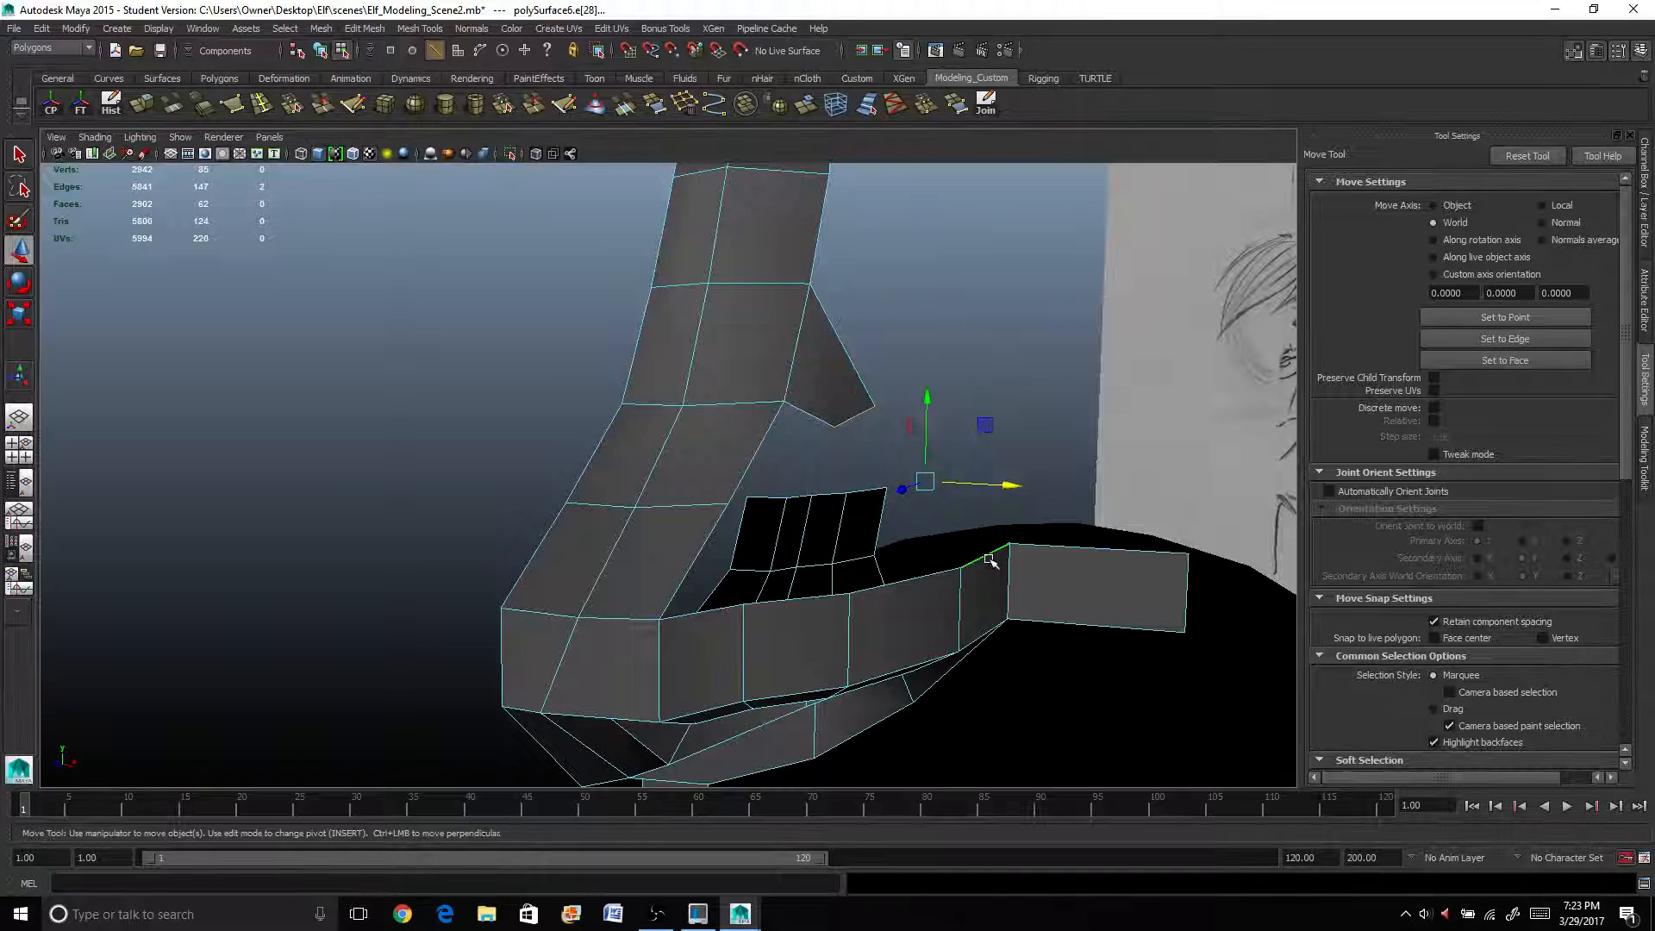
{"action": "left_click", "coordinate": [175, 104]}
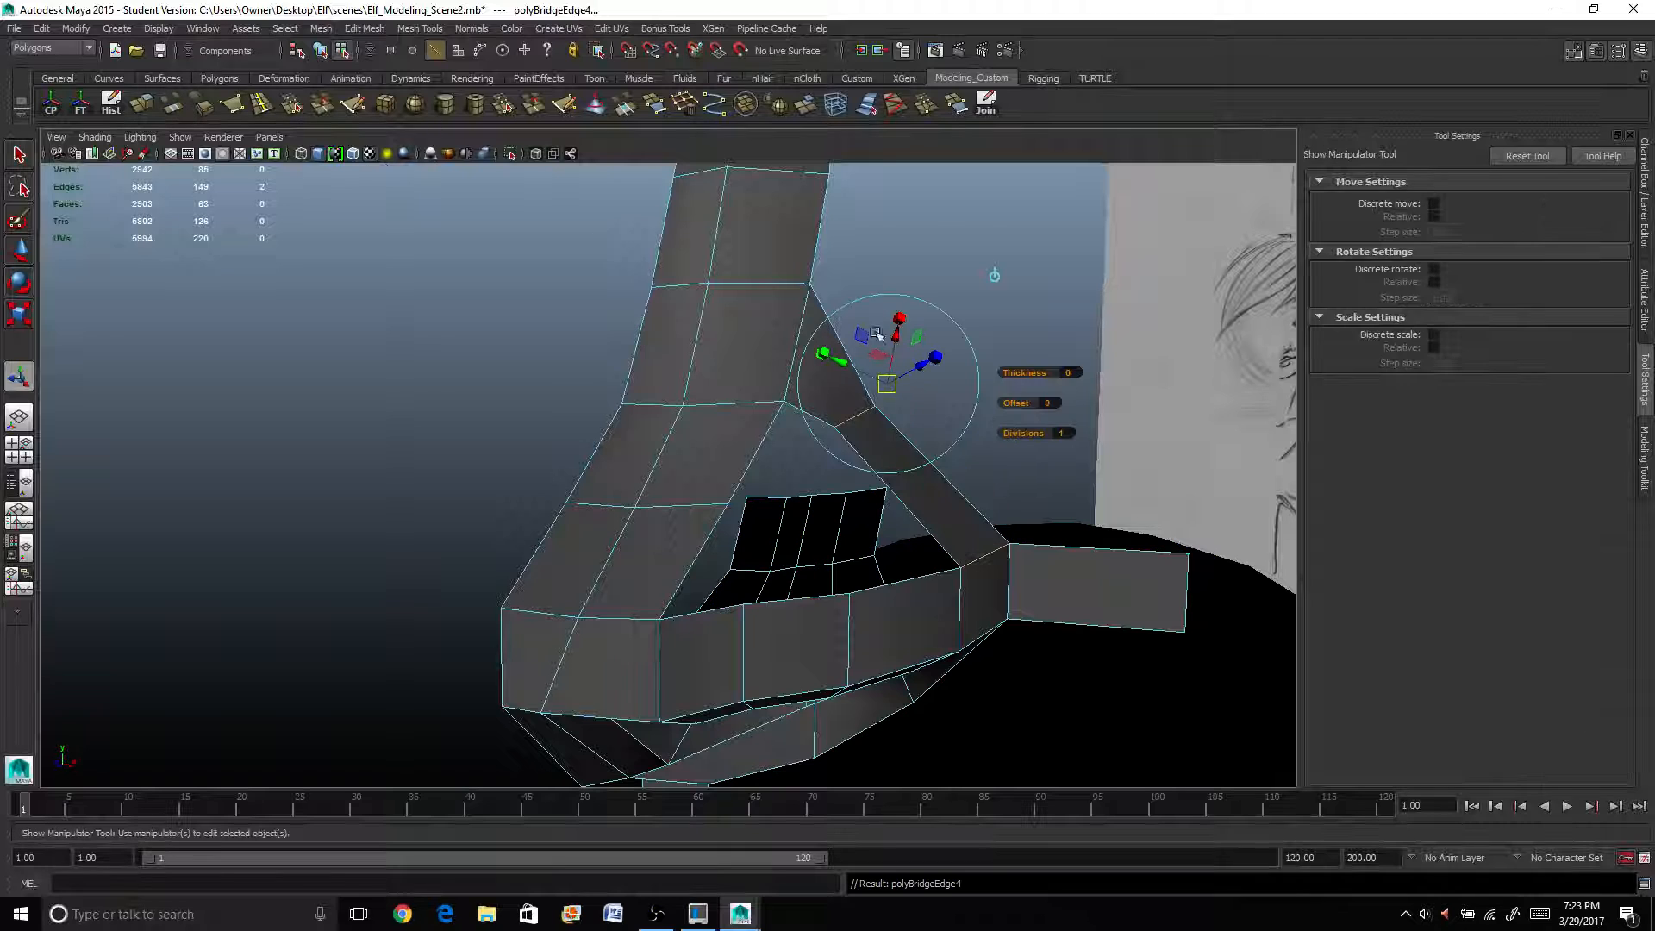
{"action": "left_click", "coordinate": [1647, 246]}
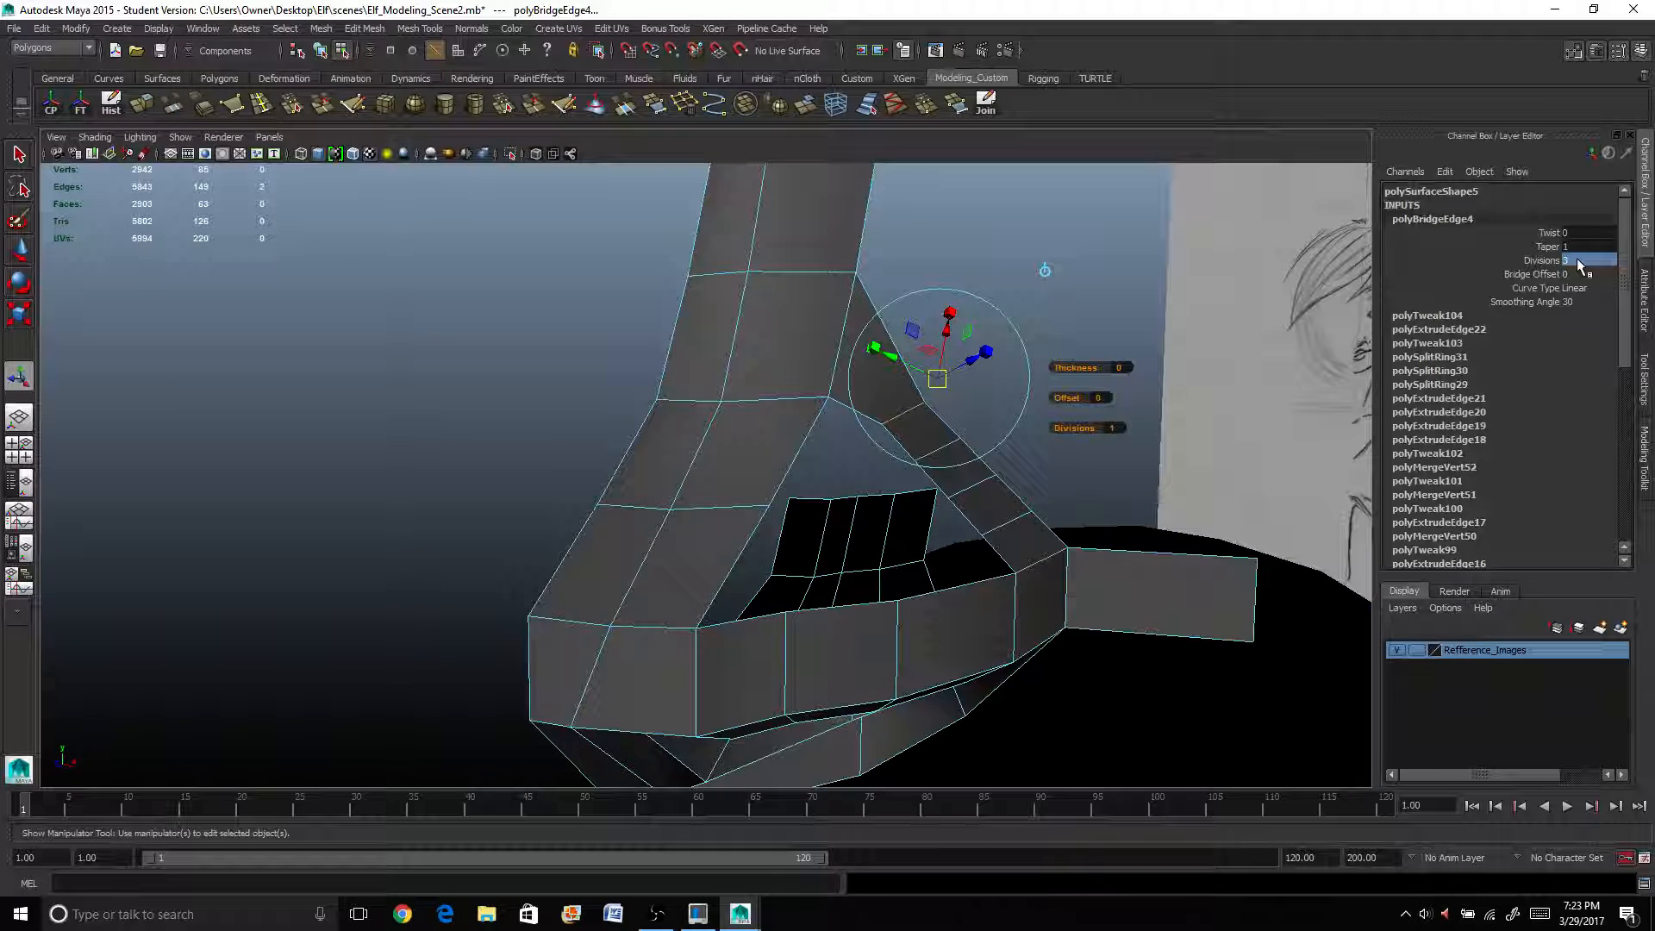
Select the two middle faces of the bridged strip and move them up and outward to start rounding the nostril wing.
{"action": "left_click", "coordinate": [960, 493]}
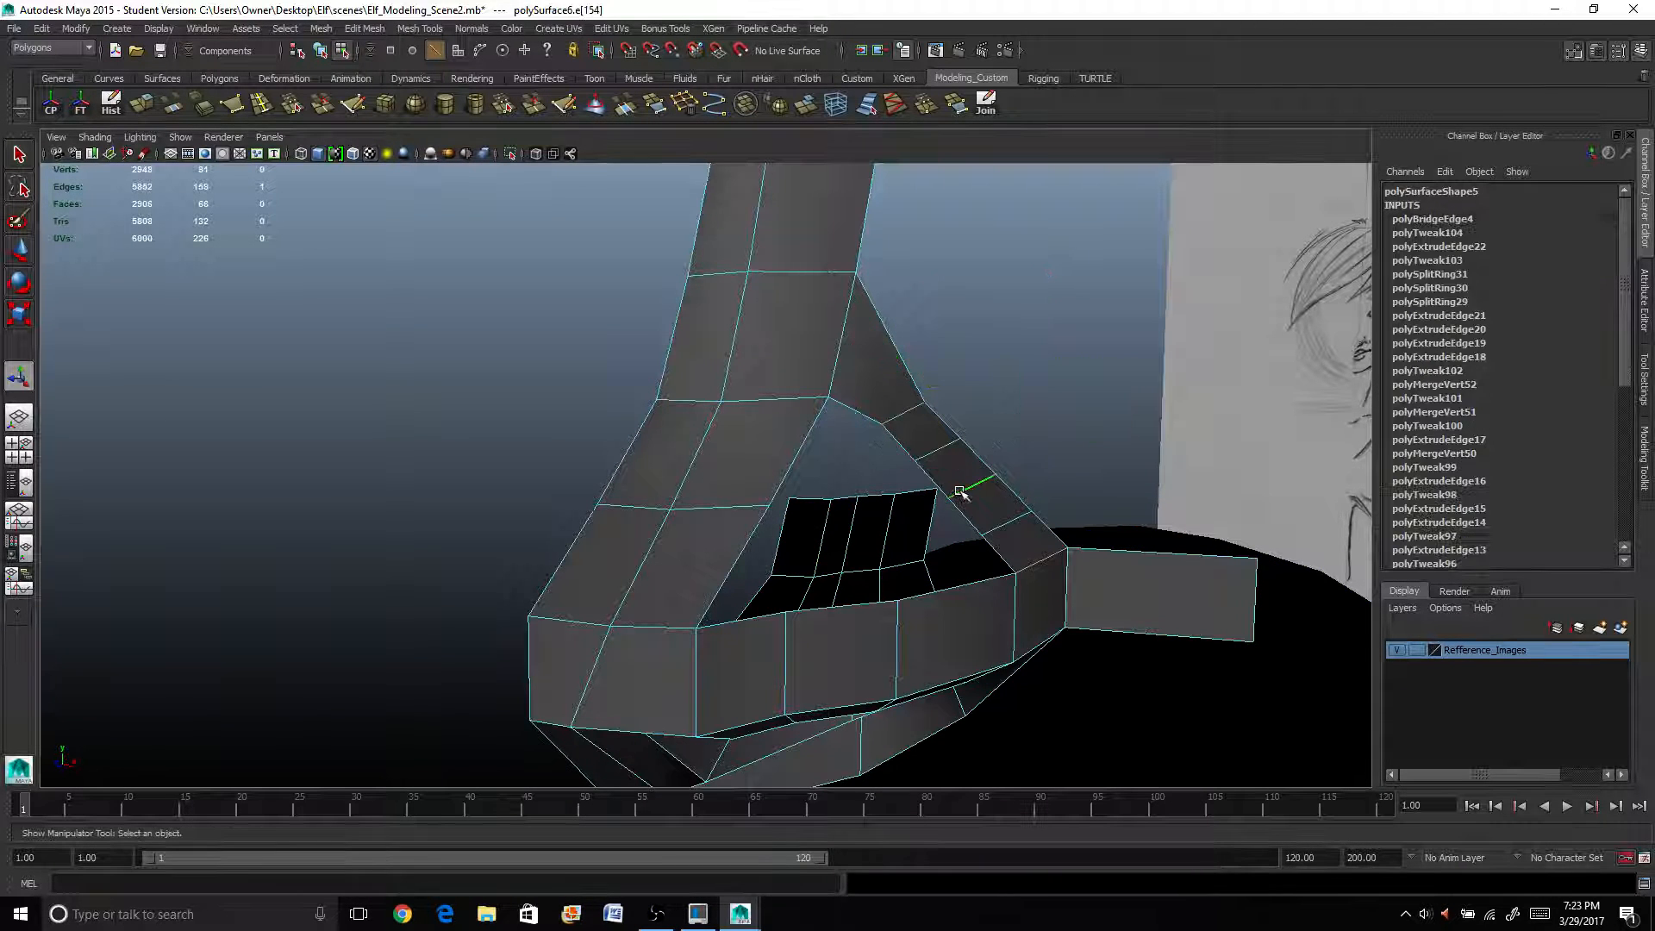
{"action": "middle_click_drag", "start_coordinate": [894, 372], "coordinate": [861, 380], "text": "alt"}
{"action": "left_click", "coordinate": [260, 104]}
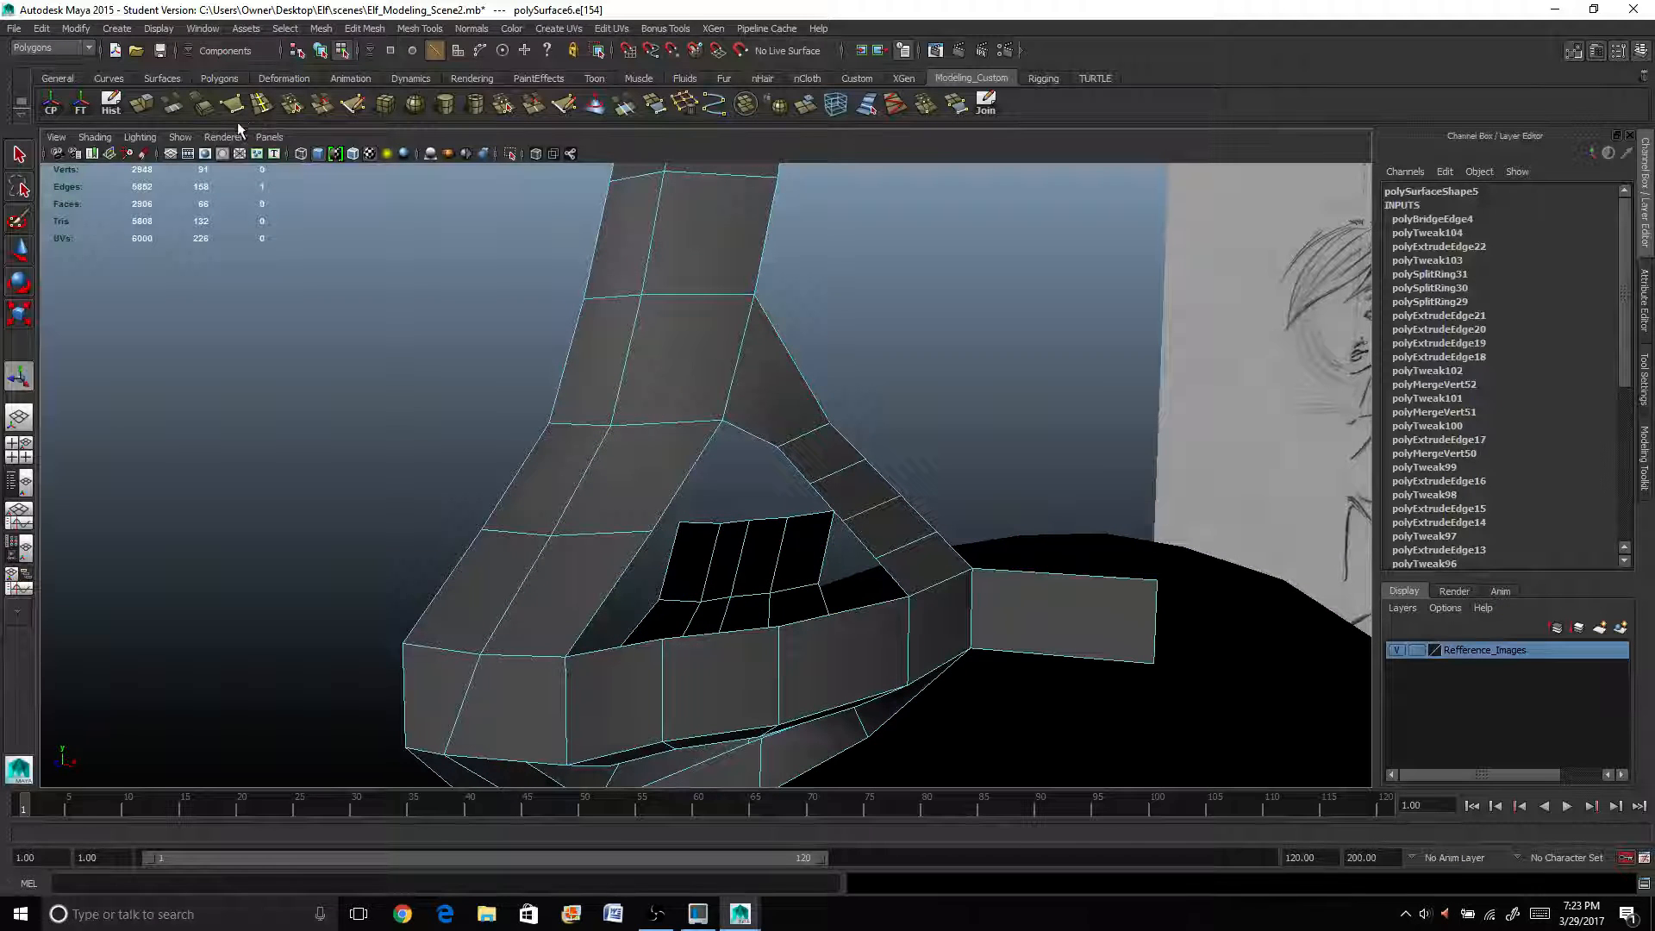
{"action": "right_click_drag", "start_coordinate": [866, 482], "coordinate": [871, 483]}
{"action": "left_click", "coordinate": [859, 484]}
{"action": "left_click", "coordinate": [874, 512], "text": "shift"}
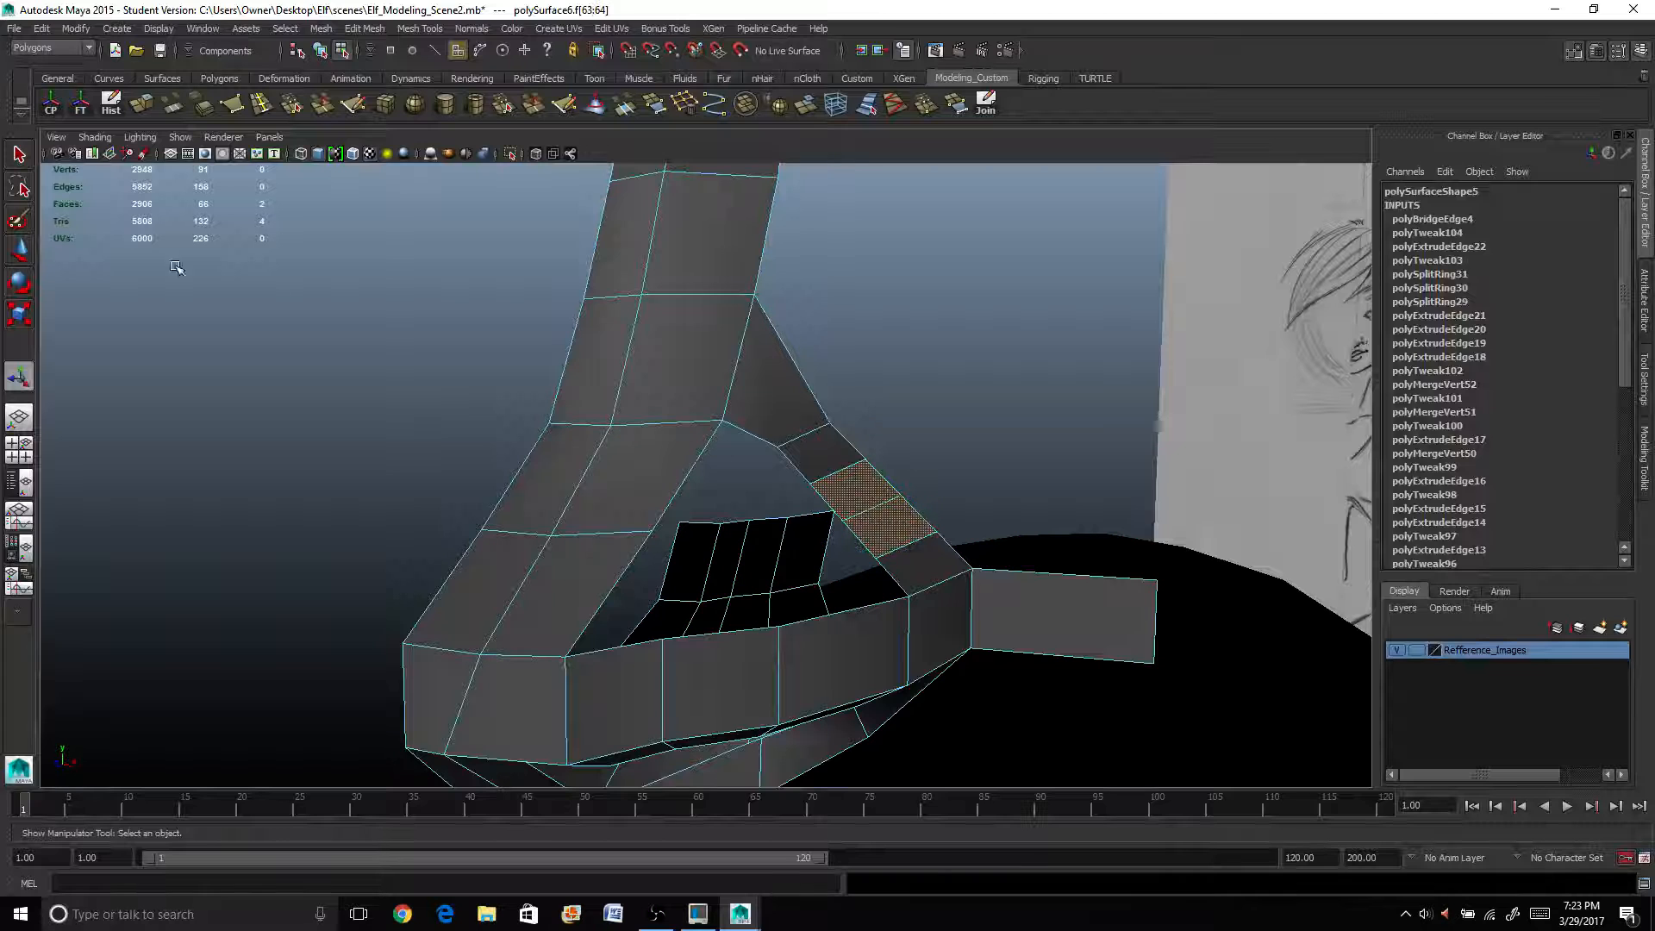
{"action": "key", "text": "w"}
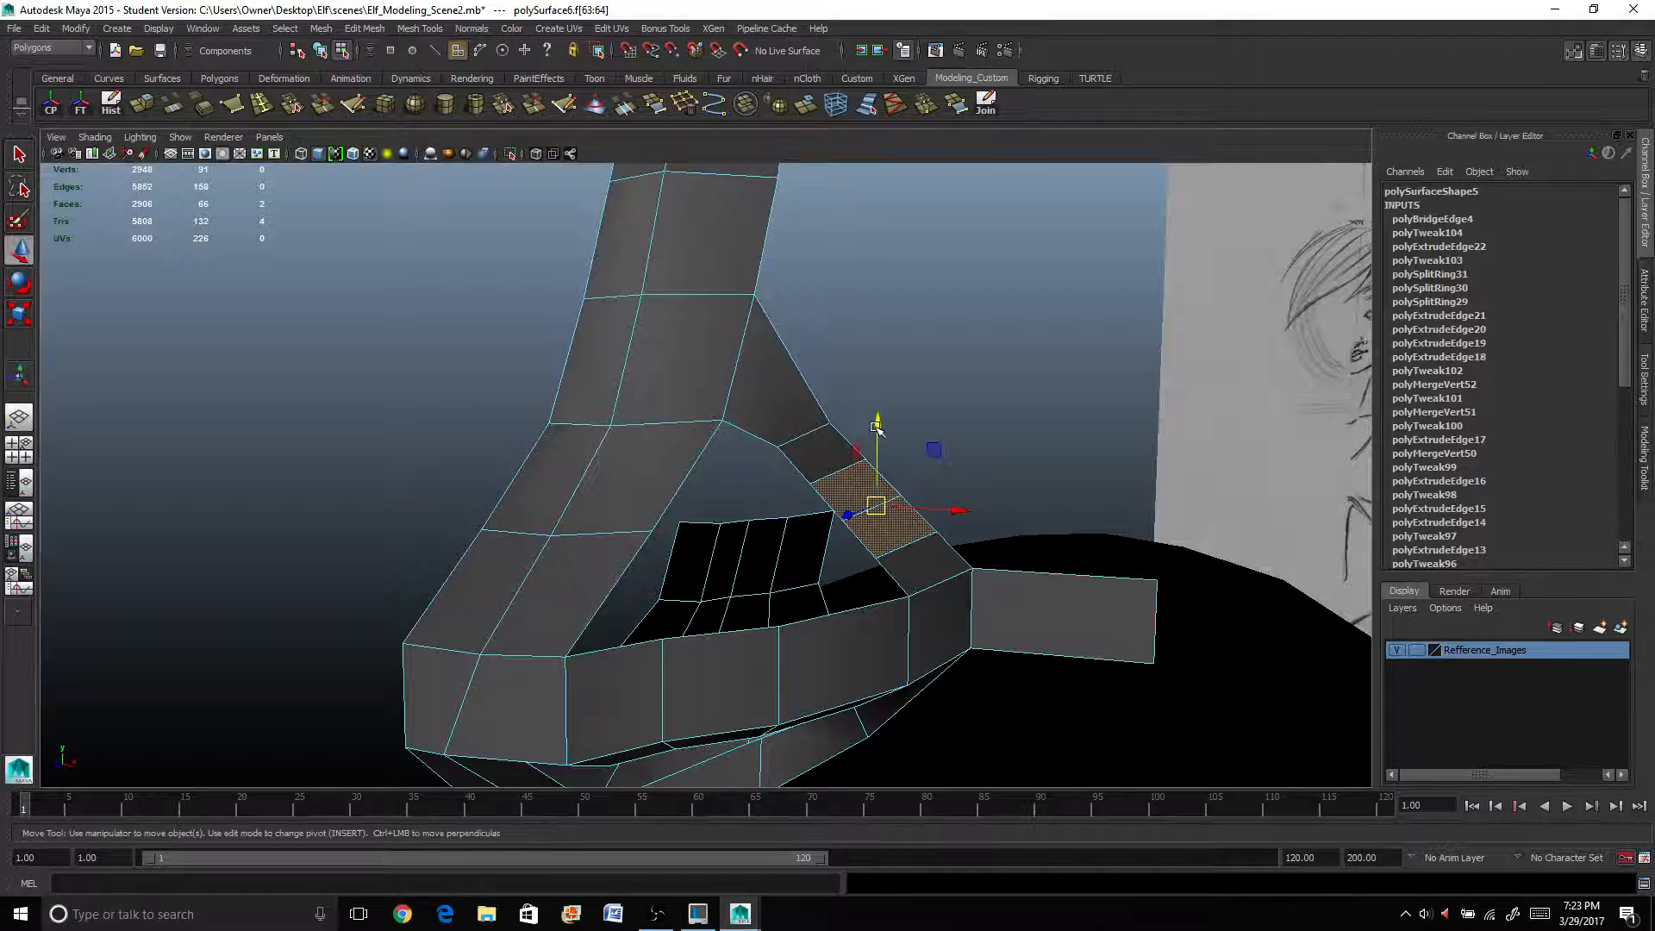
{"action": "left_click_drag", "start_coordinate": [876, 427], "coordinate": [888, 412]}
{"action": "left_click_drag", "start_coordinate": [940, 494], "coordinate": [953, 492]}
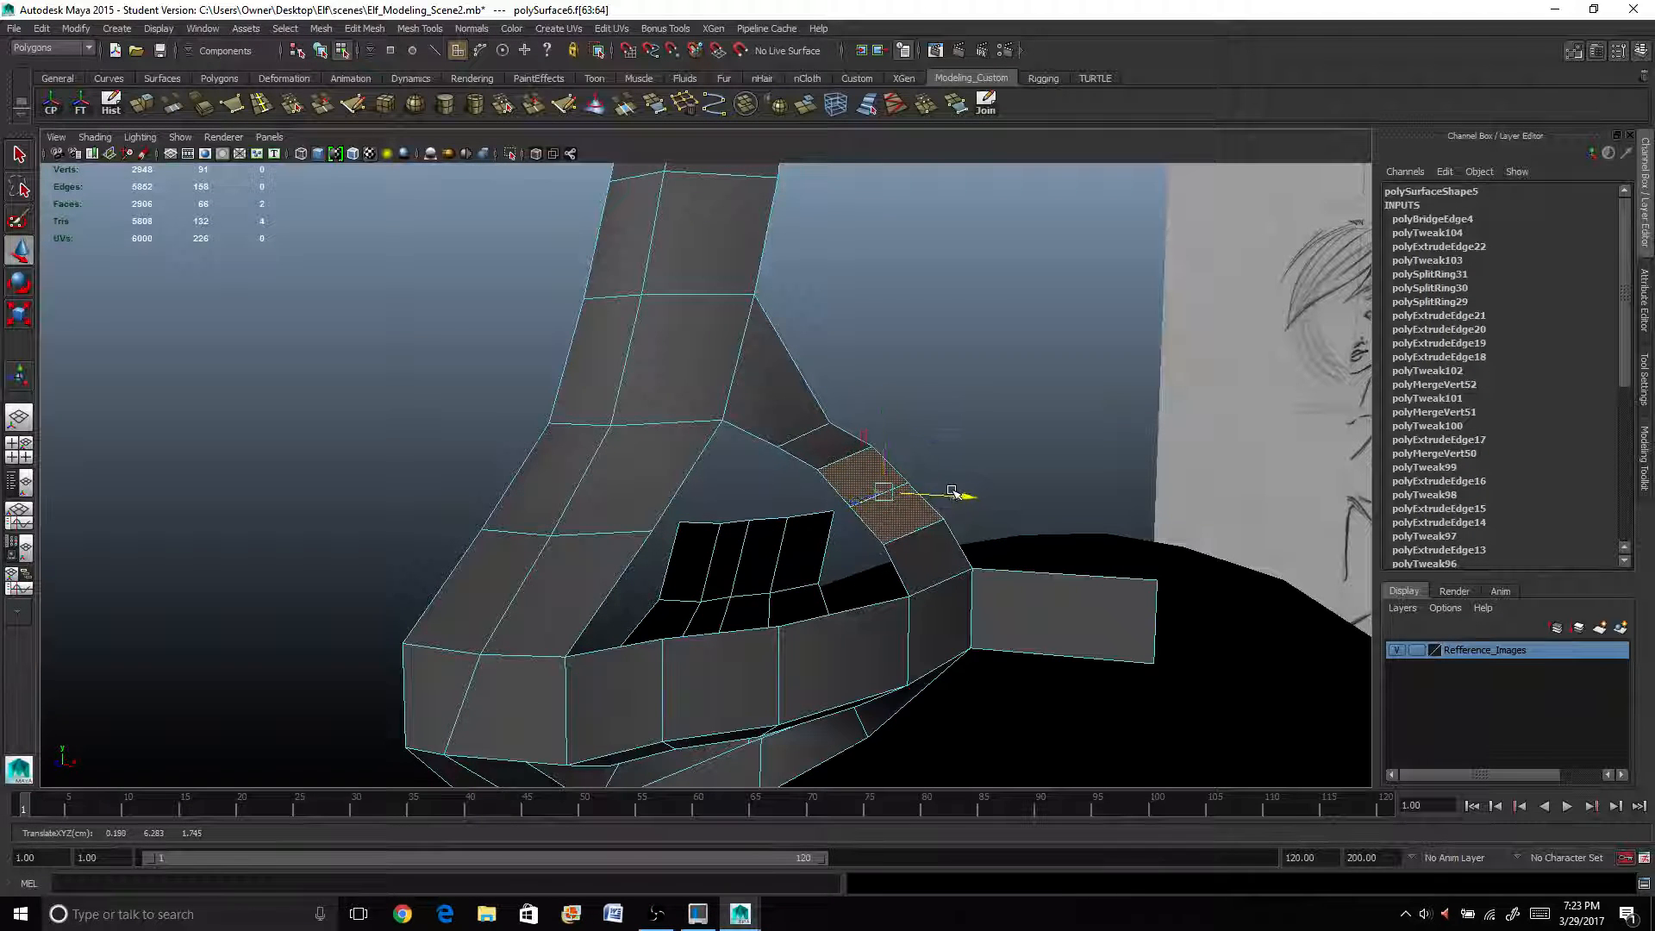
Raise the middle edge of the bridged strip slightly to round its arch over the nostril.
{"action": "right_click_drag", "start_coordinate": [888, 485], "coordinate": [888, 466]}
{"action": "left_click", "coordinate": [887, 473]}
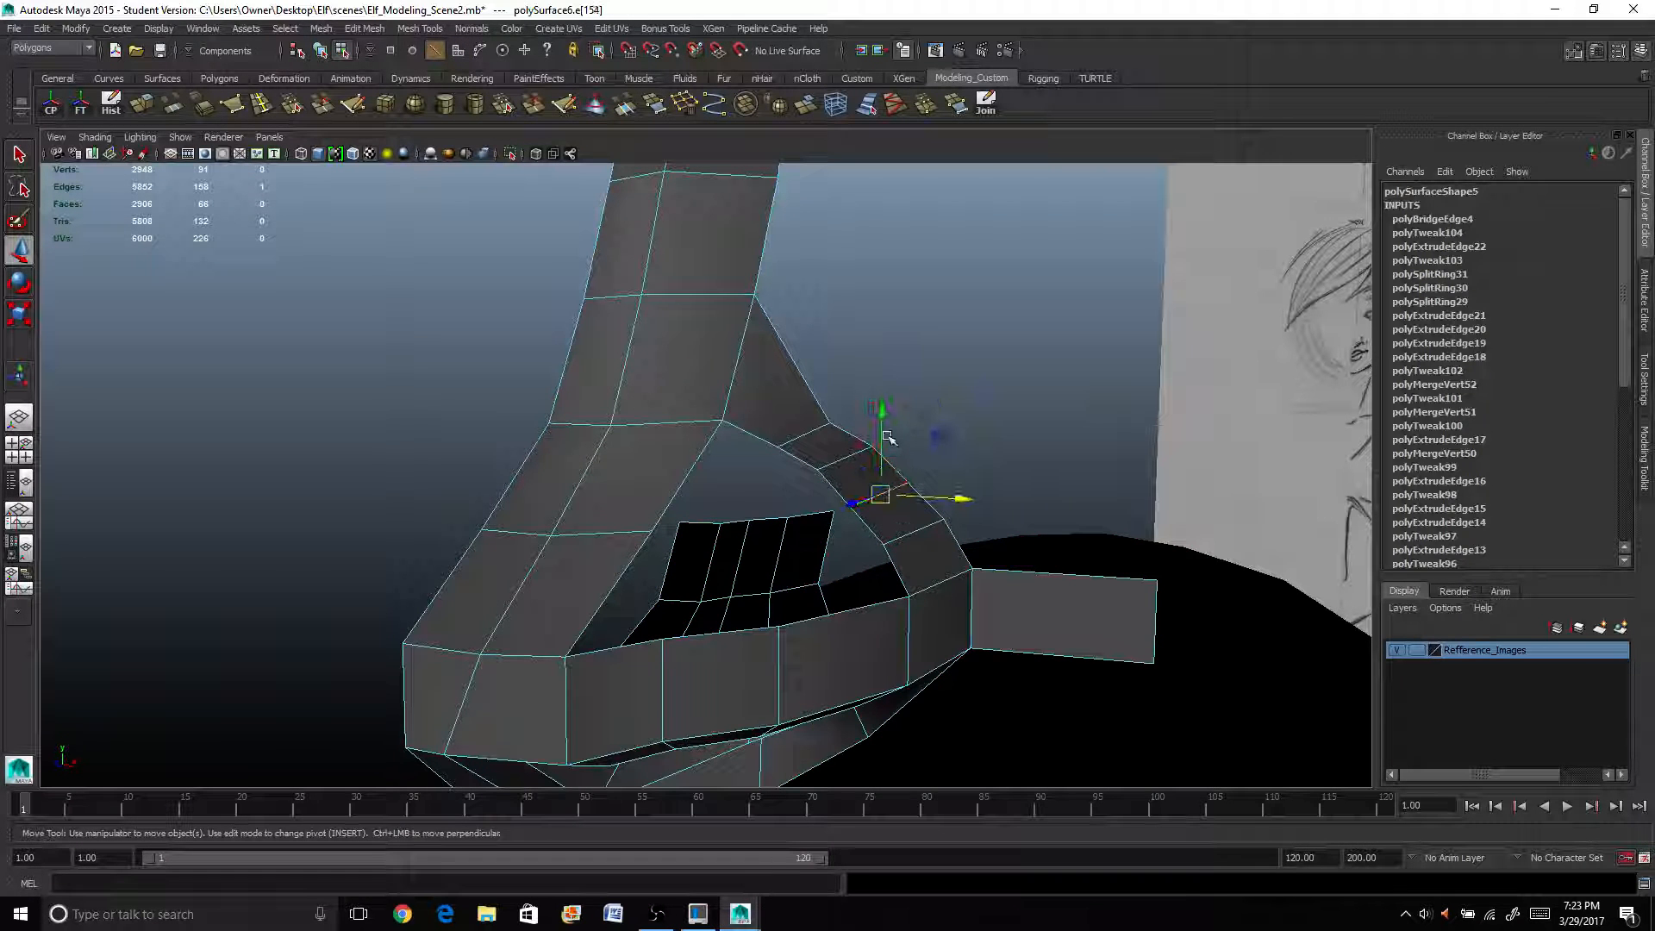
{"action": "left_click_drag", "start_coordinate": [885, 418], "coordinate": [885, 407]}
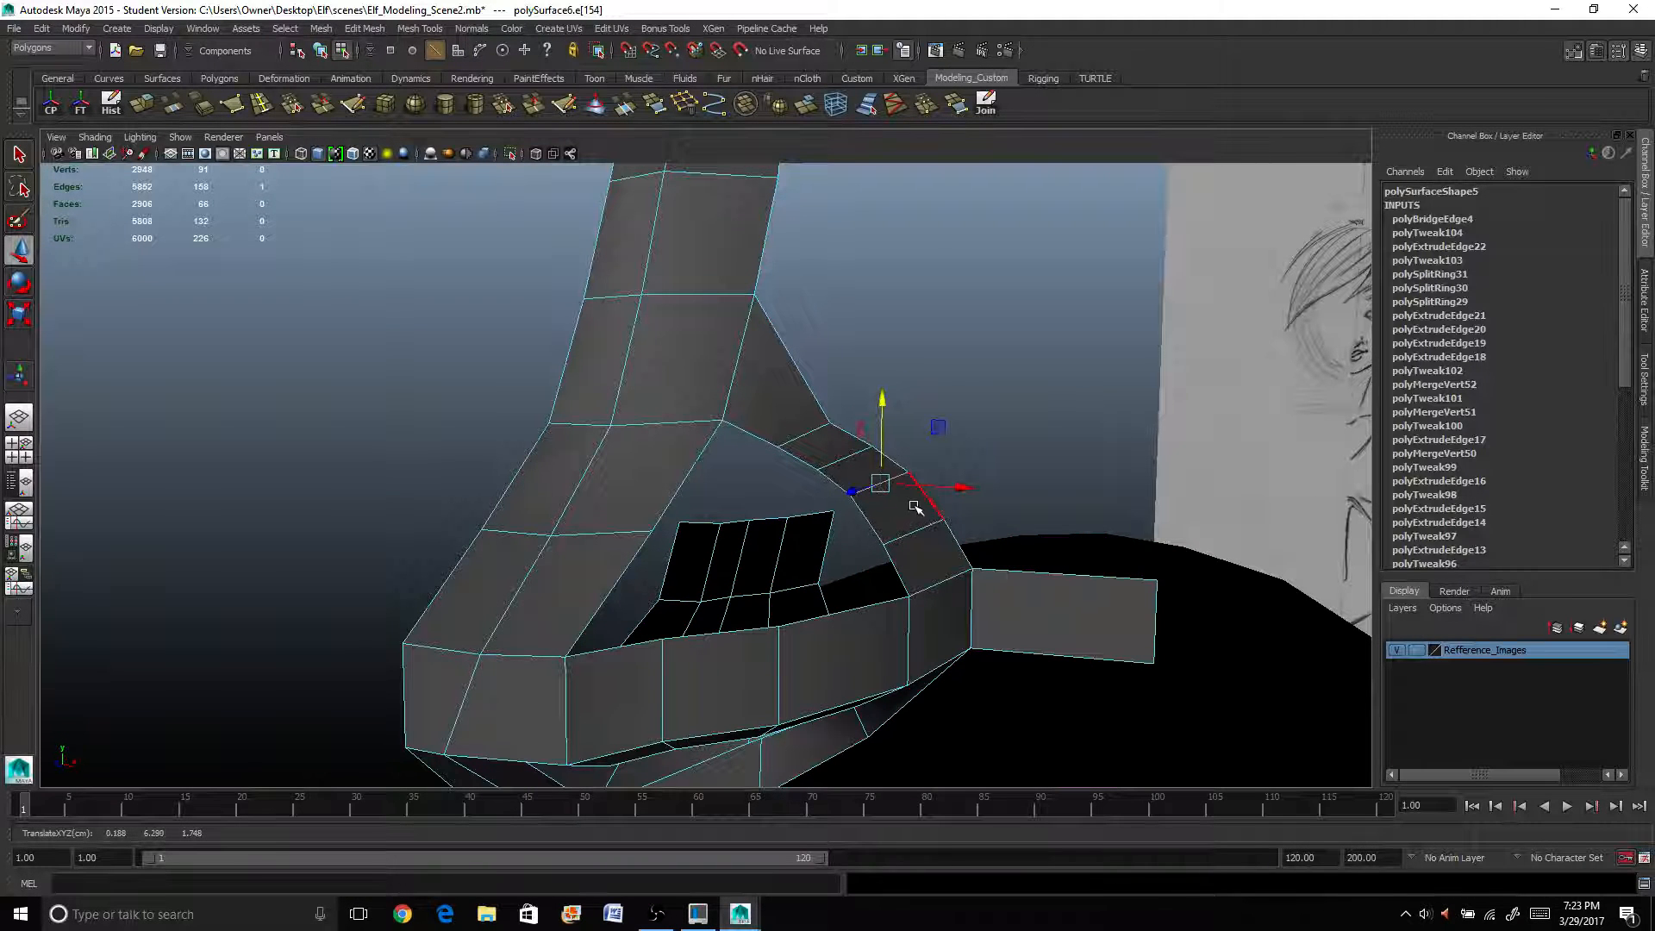
{"action": "left_click_drag", "start_coordinate": [914, 507], "coordinate": [826, 516], "text": "alt"}
{"action": "left_click_drag", "start_coordinate": [884, 408], "coordinate": [871, 422], "text": "alt"}
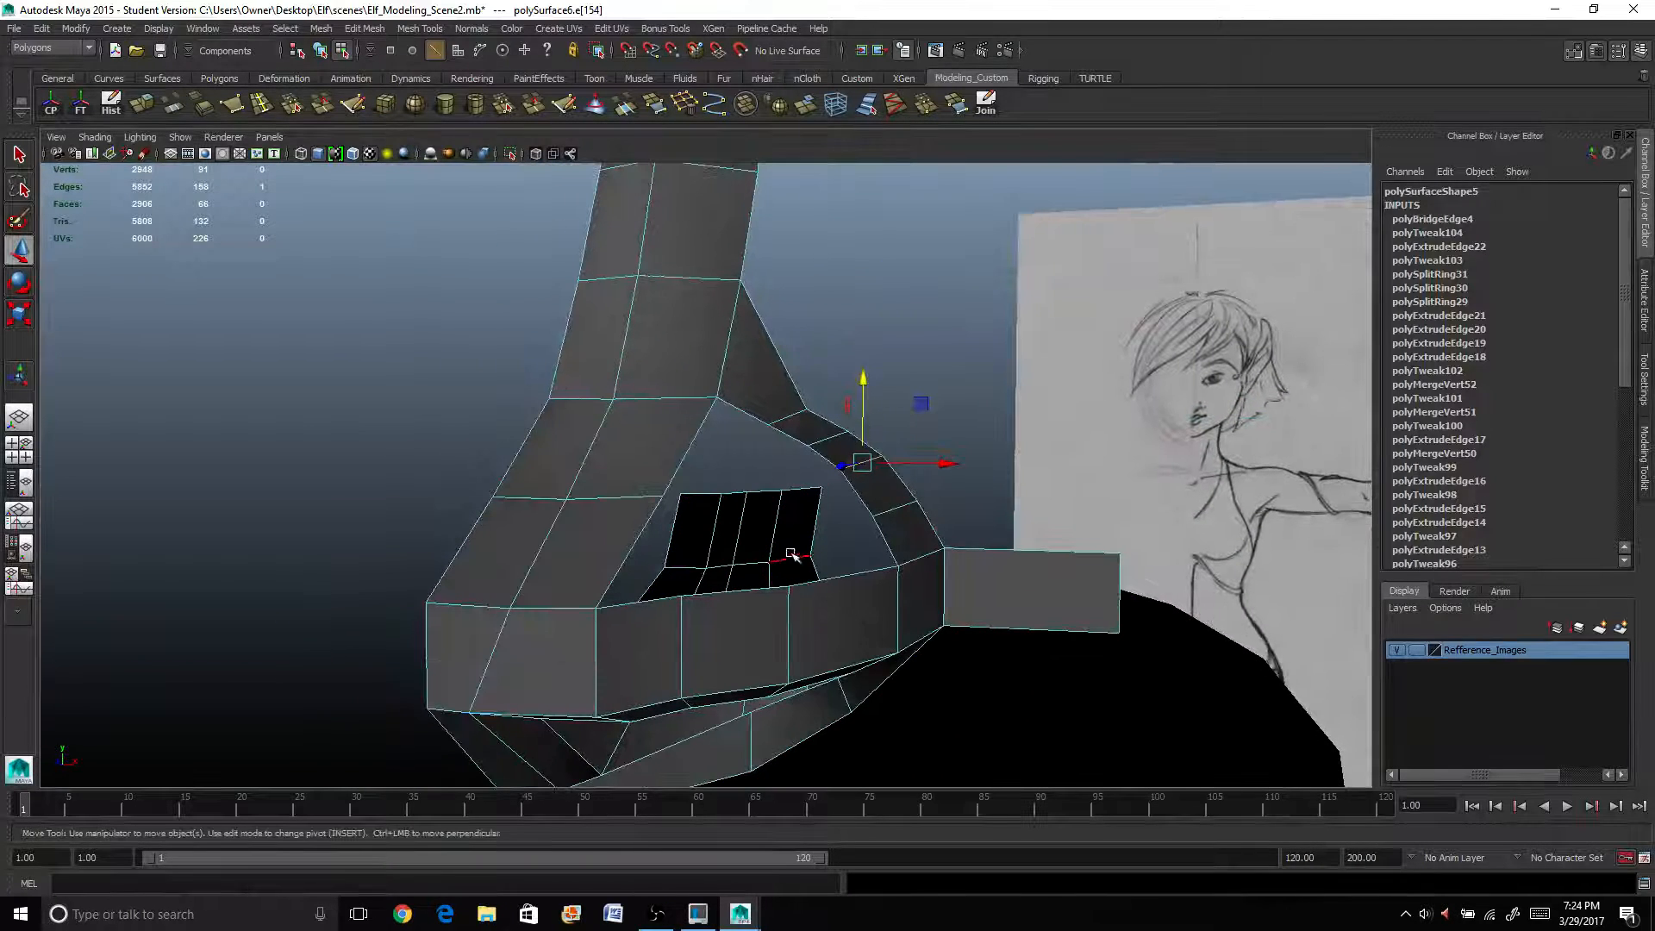
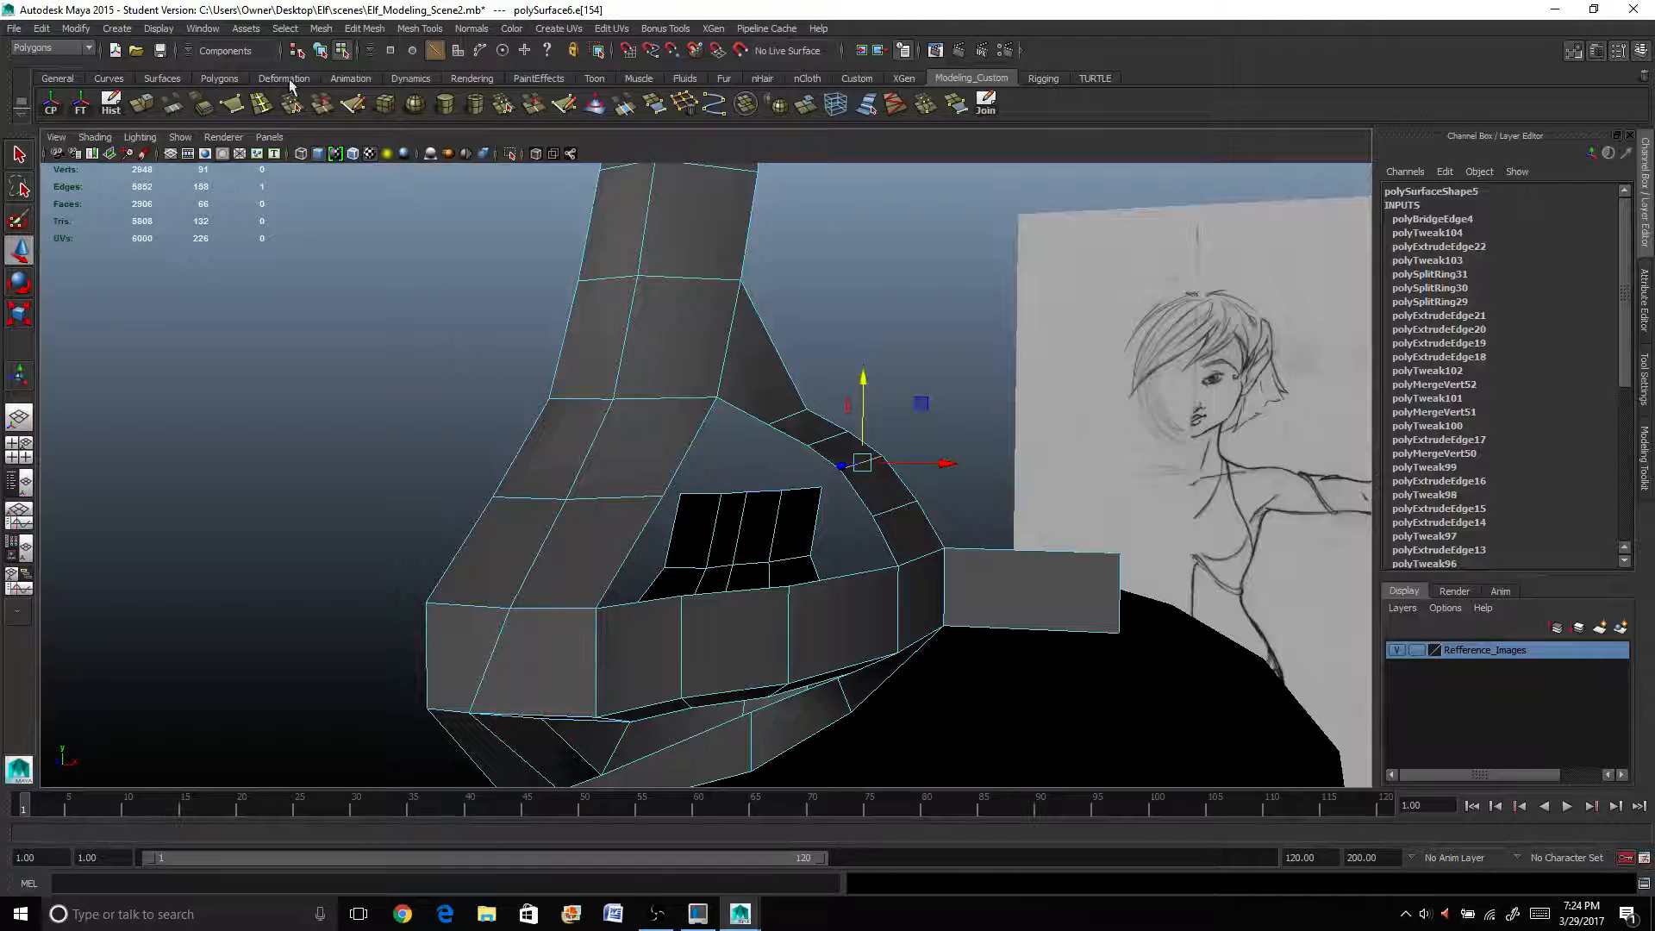
Set the Insert Edge Loop Tool to relative distance from edge and insert a vertical loop through the nostril strip's middle face.
{"action": "left_click", "coordinate": [269, 107]}
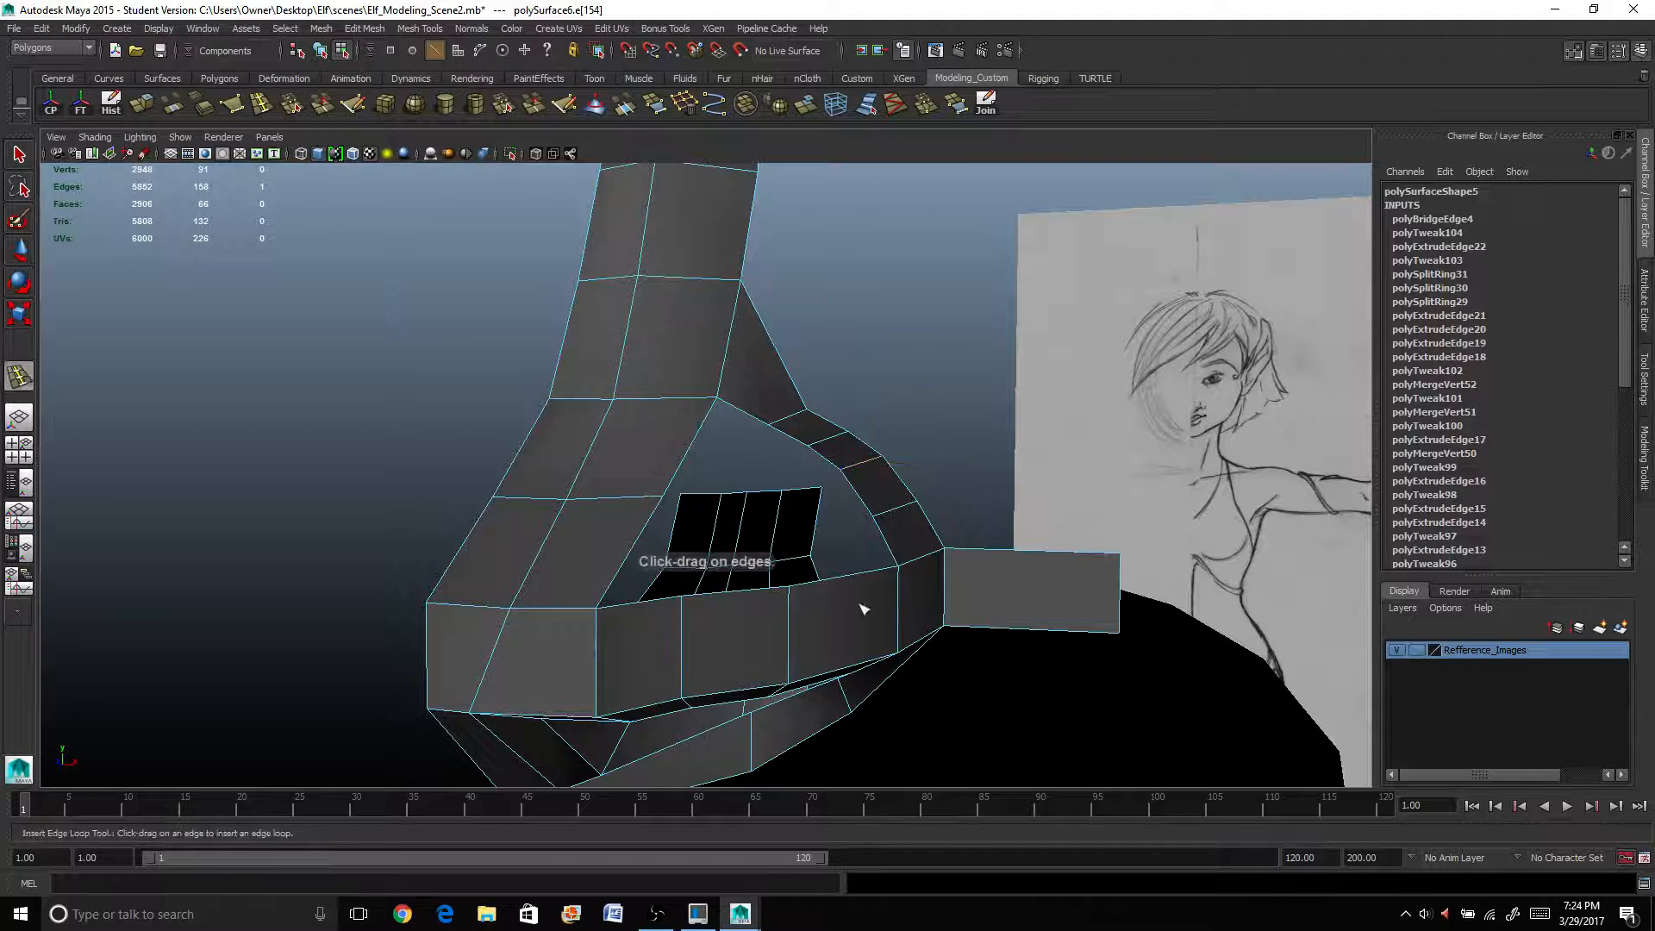
{"action": "double_click", "coordinate": [19, 377]}
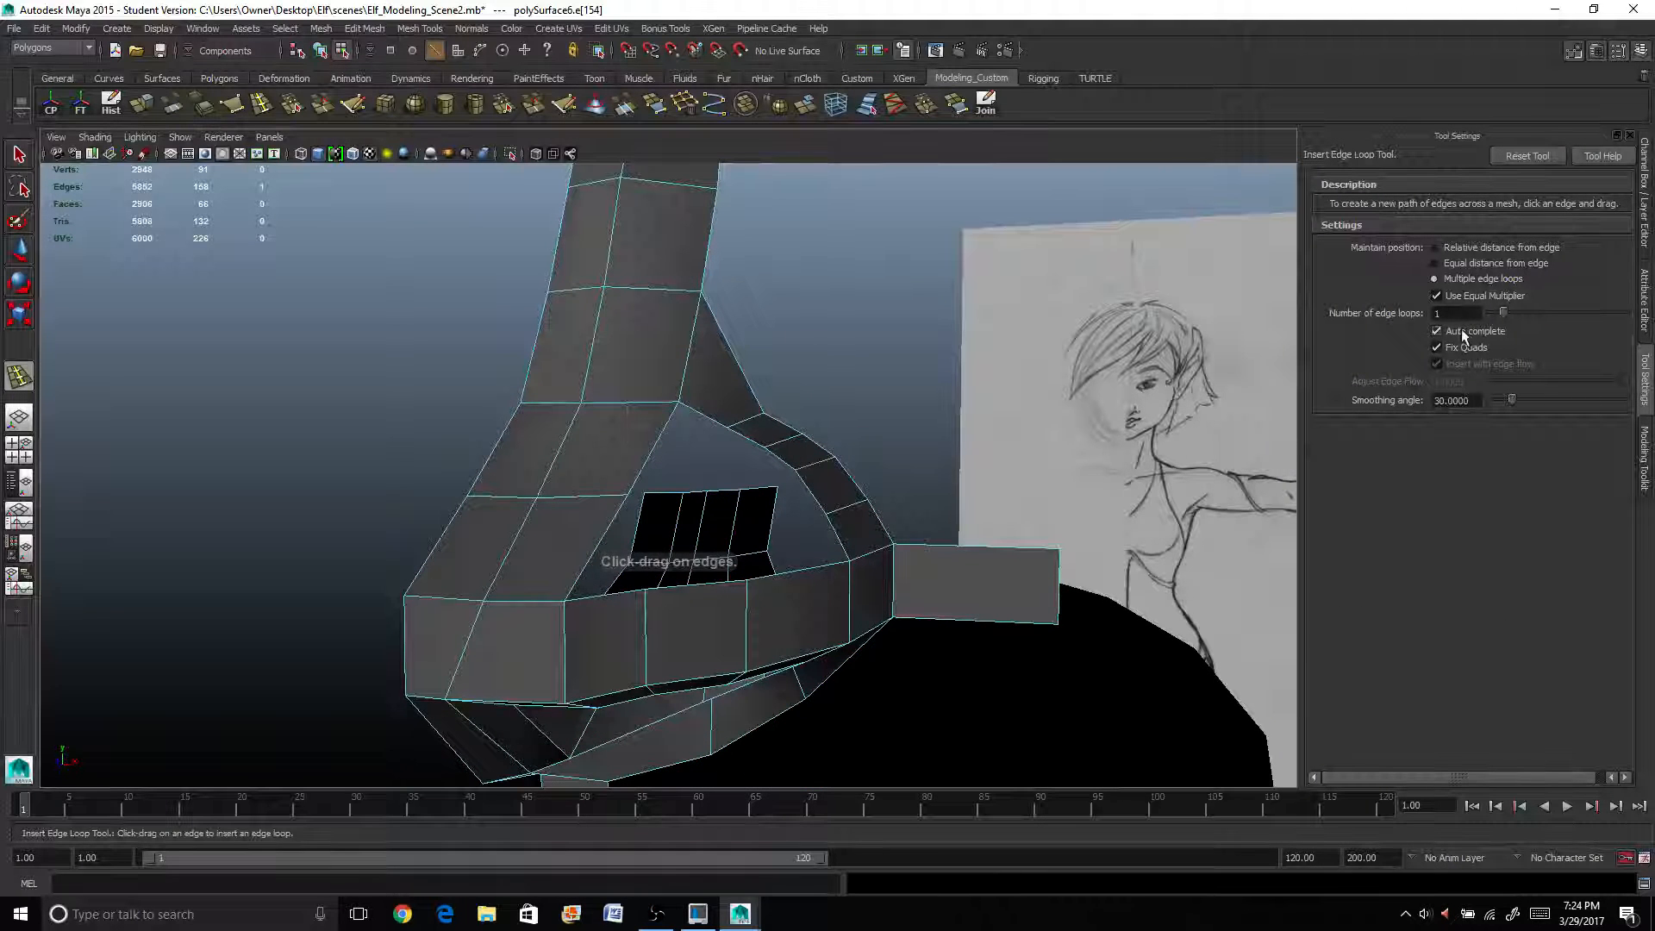
{"action": "left_click", "coordinate": [1439, 248]}
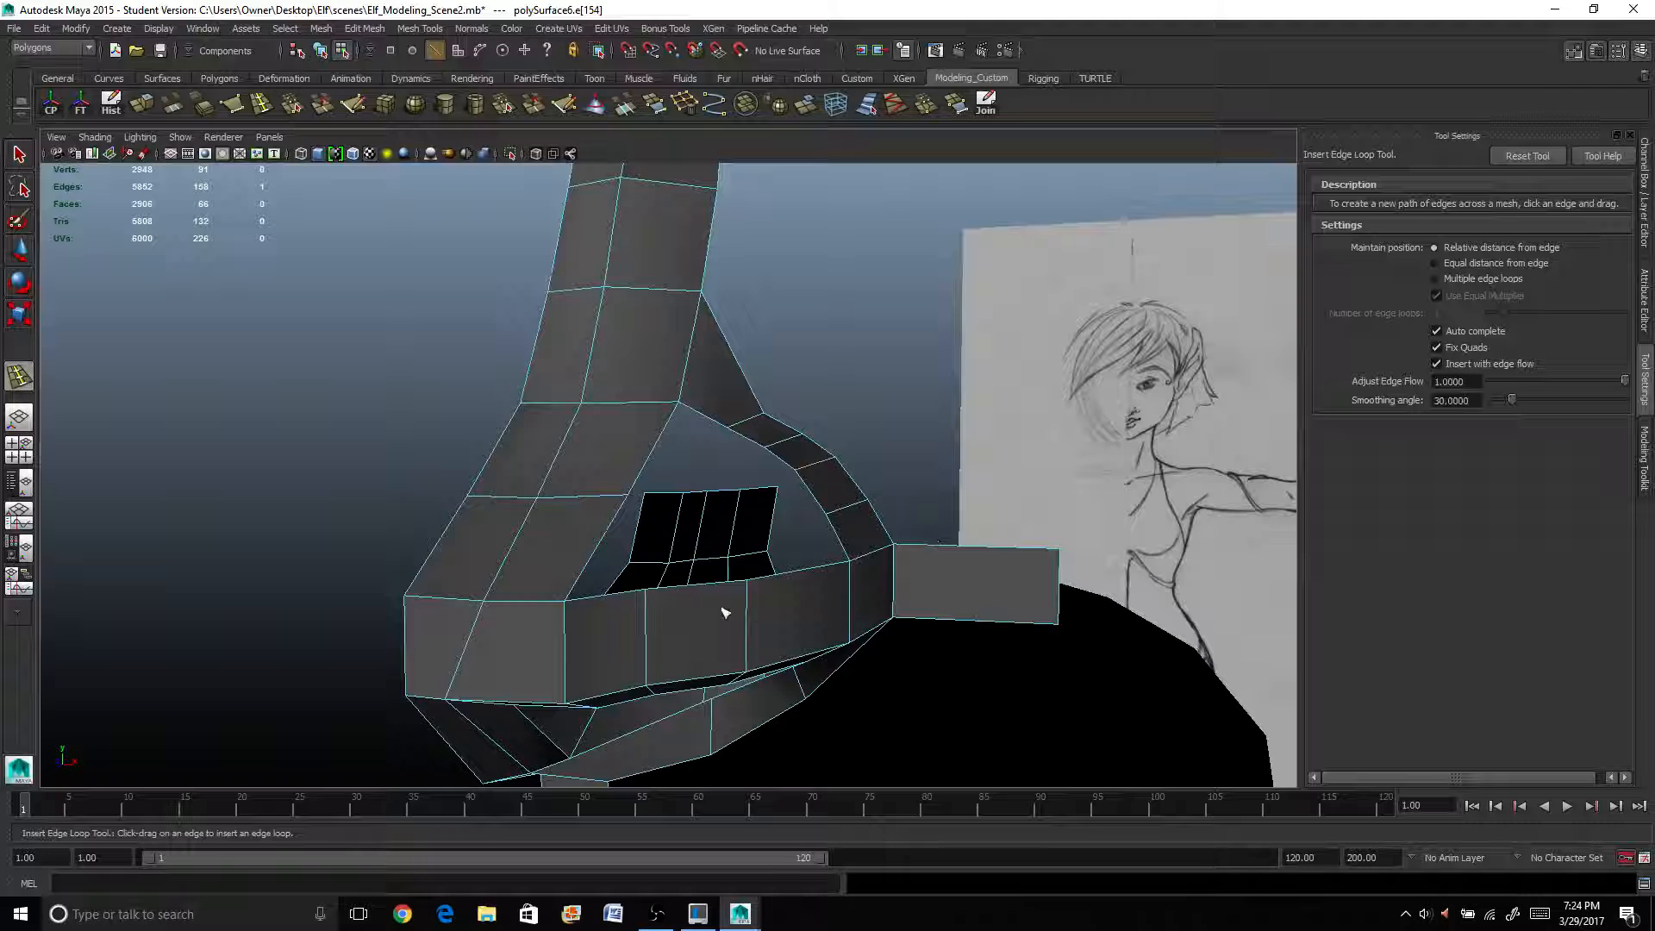
{"action": "left_click", "coordinate": [694, 684]}
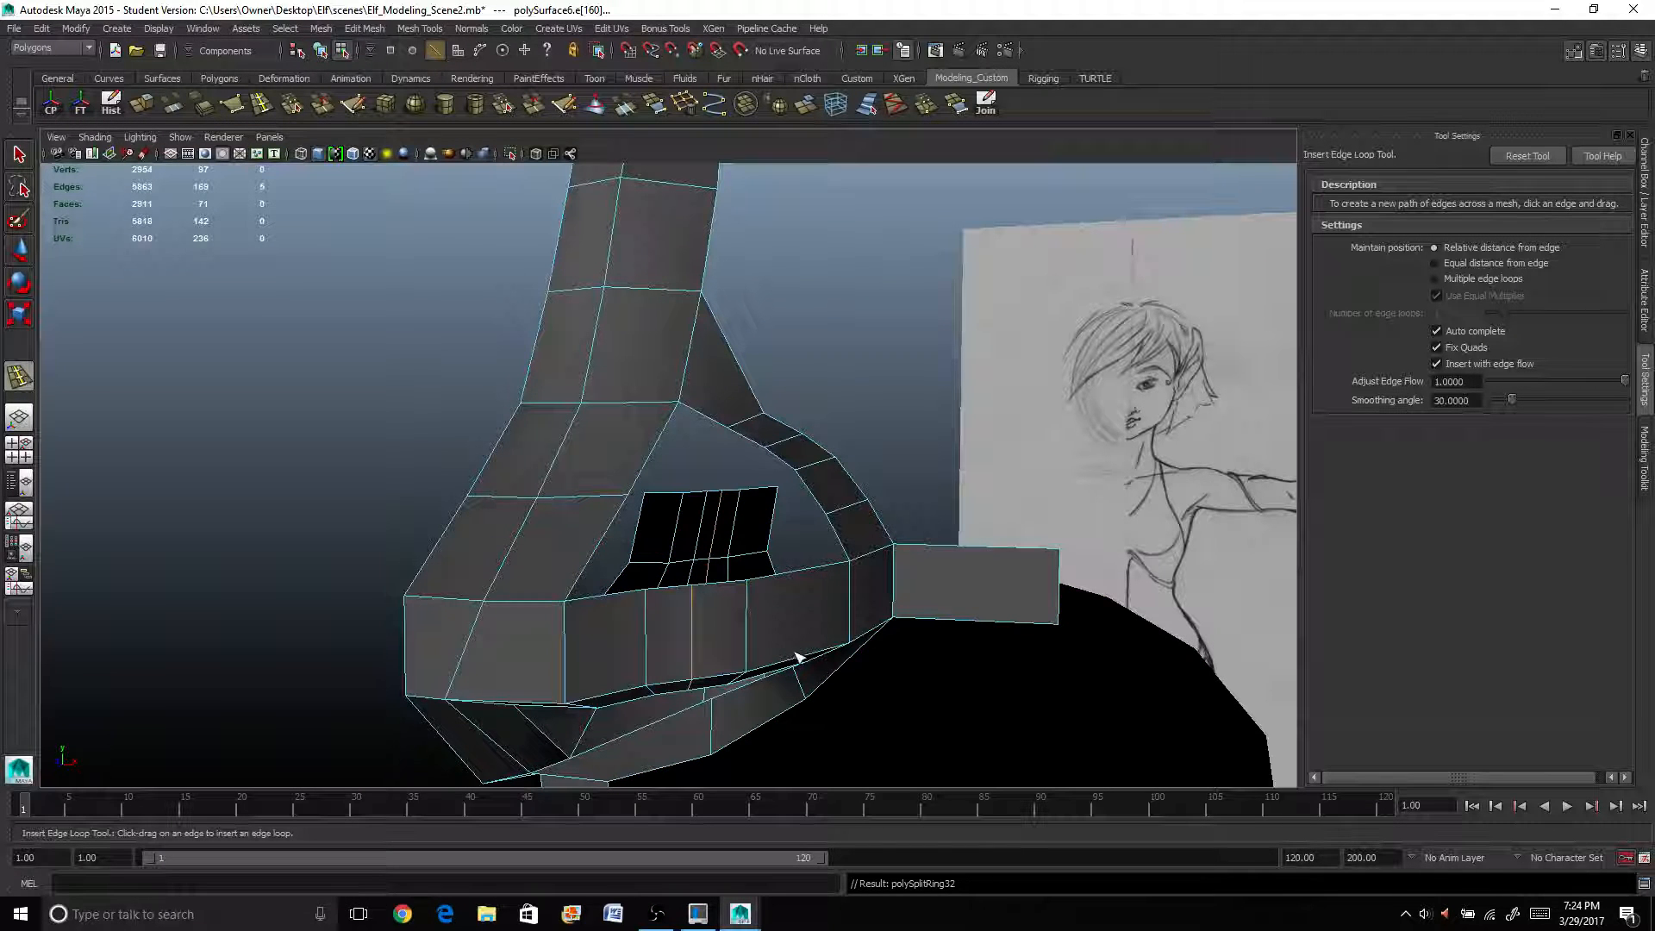
Insert a second vertical edge loop in the nostril strip's next face toward the cheek.
{"action": "left_click_drag", "start_coordinate": [800, 655], "coordinate": [679, 641]}
{"action": "key", "text": "ctrl+z"}
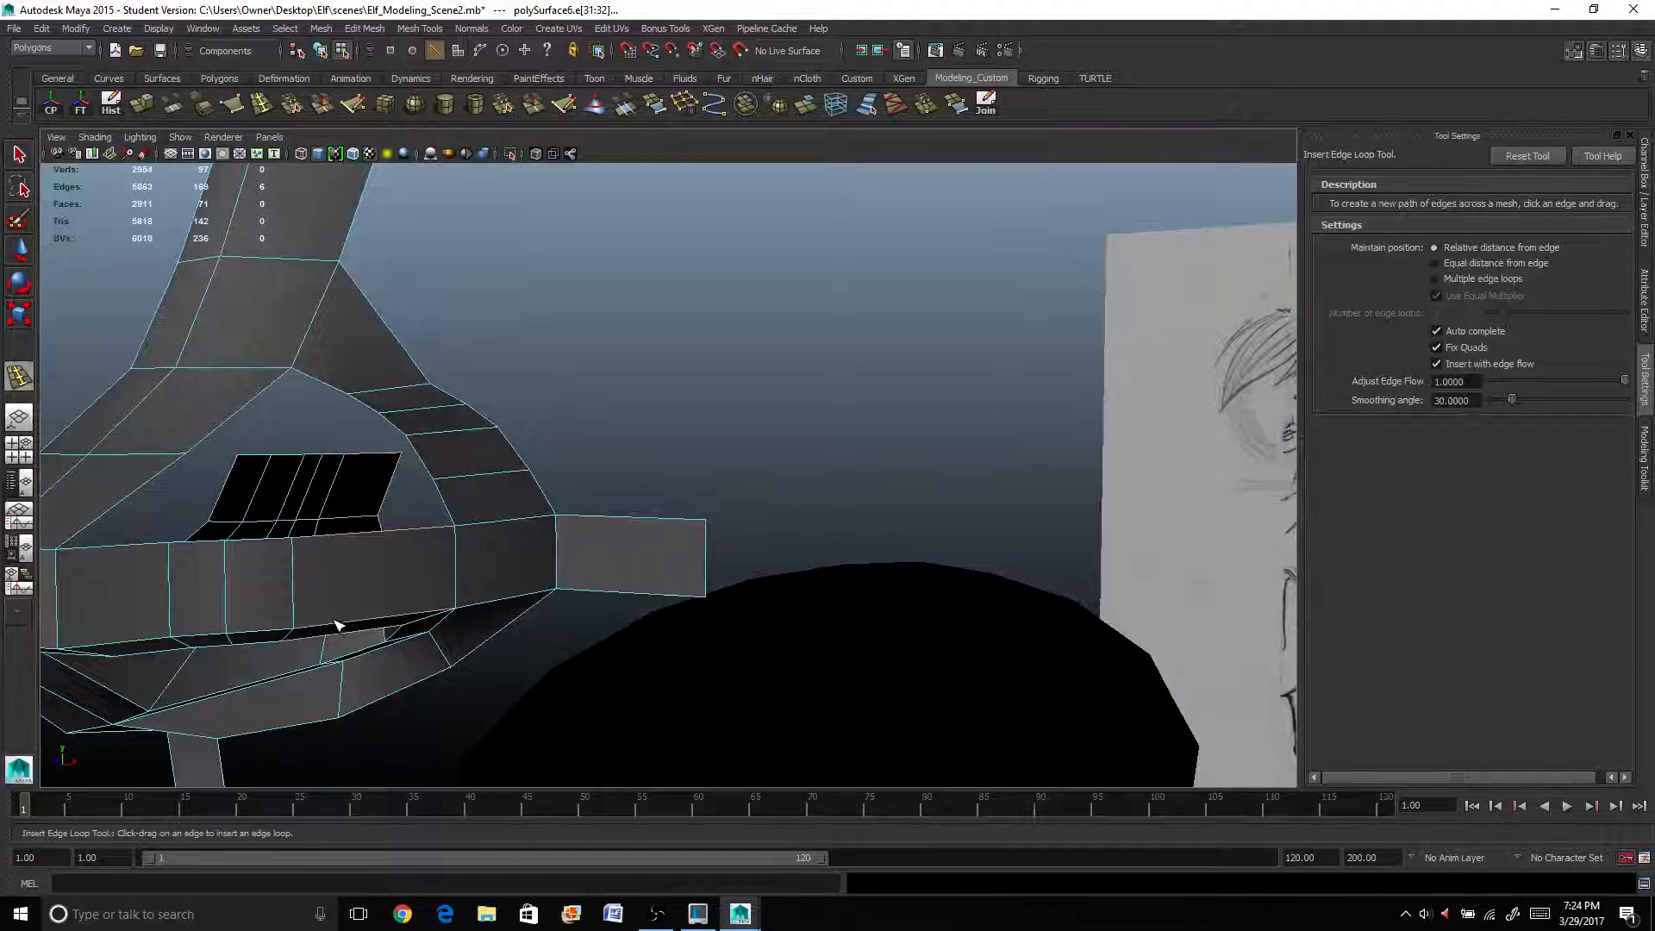
{"action": "left_click_drag", "start_coordinate": [342, 628], "coordinate": [342, 628]}
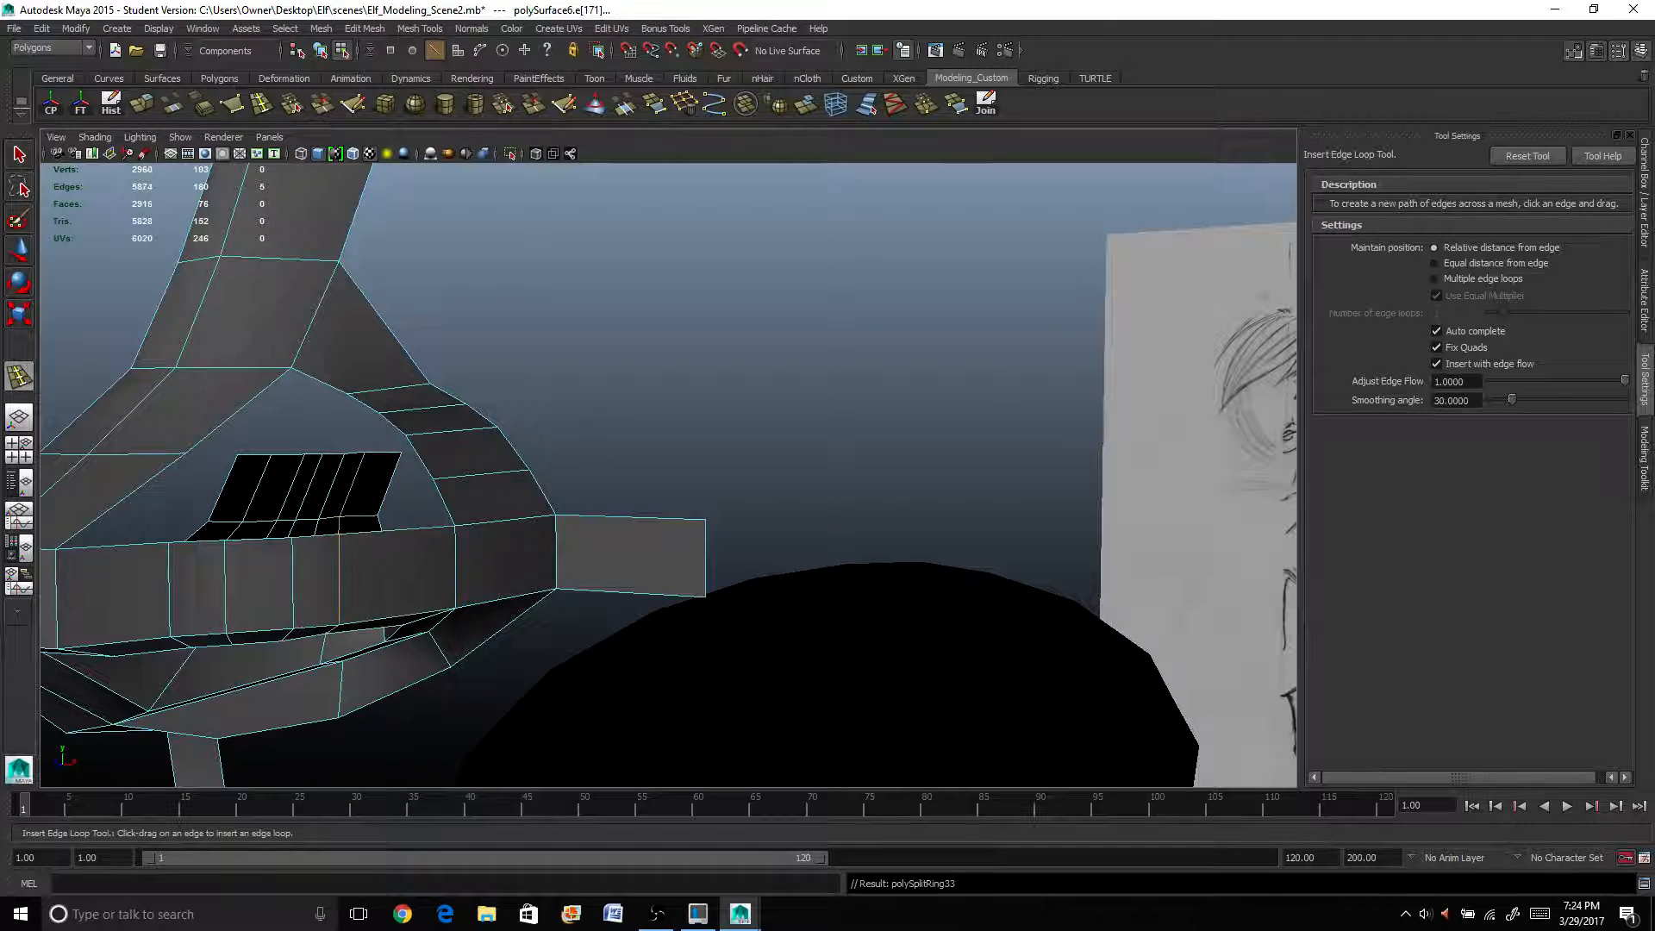
{"action": "key", "text": "q"}
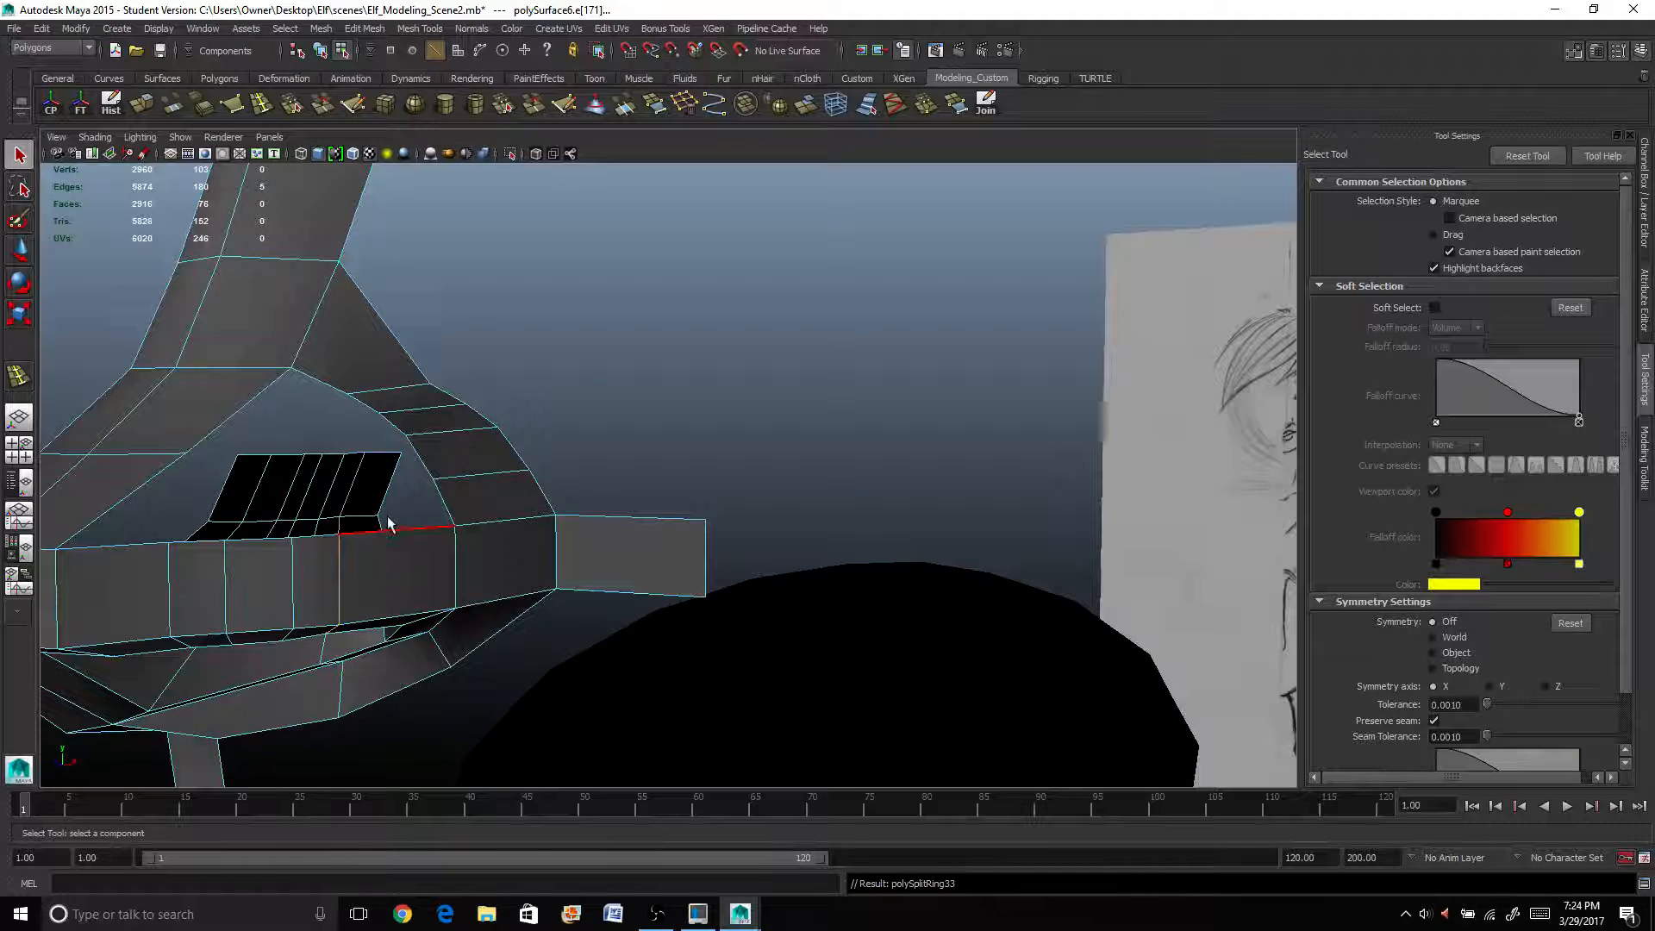
Move the inner vertex of the arch's lowest cross edge slightly back toward the cheek to smooth the curve.
{"action": "left_click_drag", "start_coordinate": [389, 524], "coordinate": [556, 517], "text": "alt"}
{"action": "scroll", "coordinate": [561, 527], "scroll_direction": "up", "scroll_amount": 4}
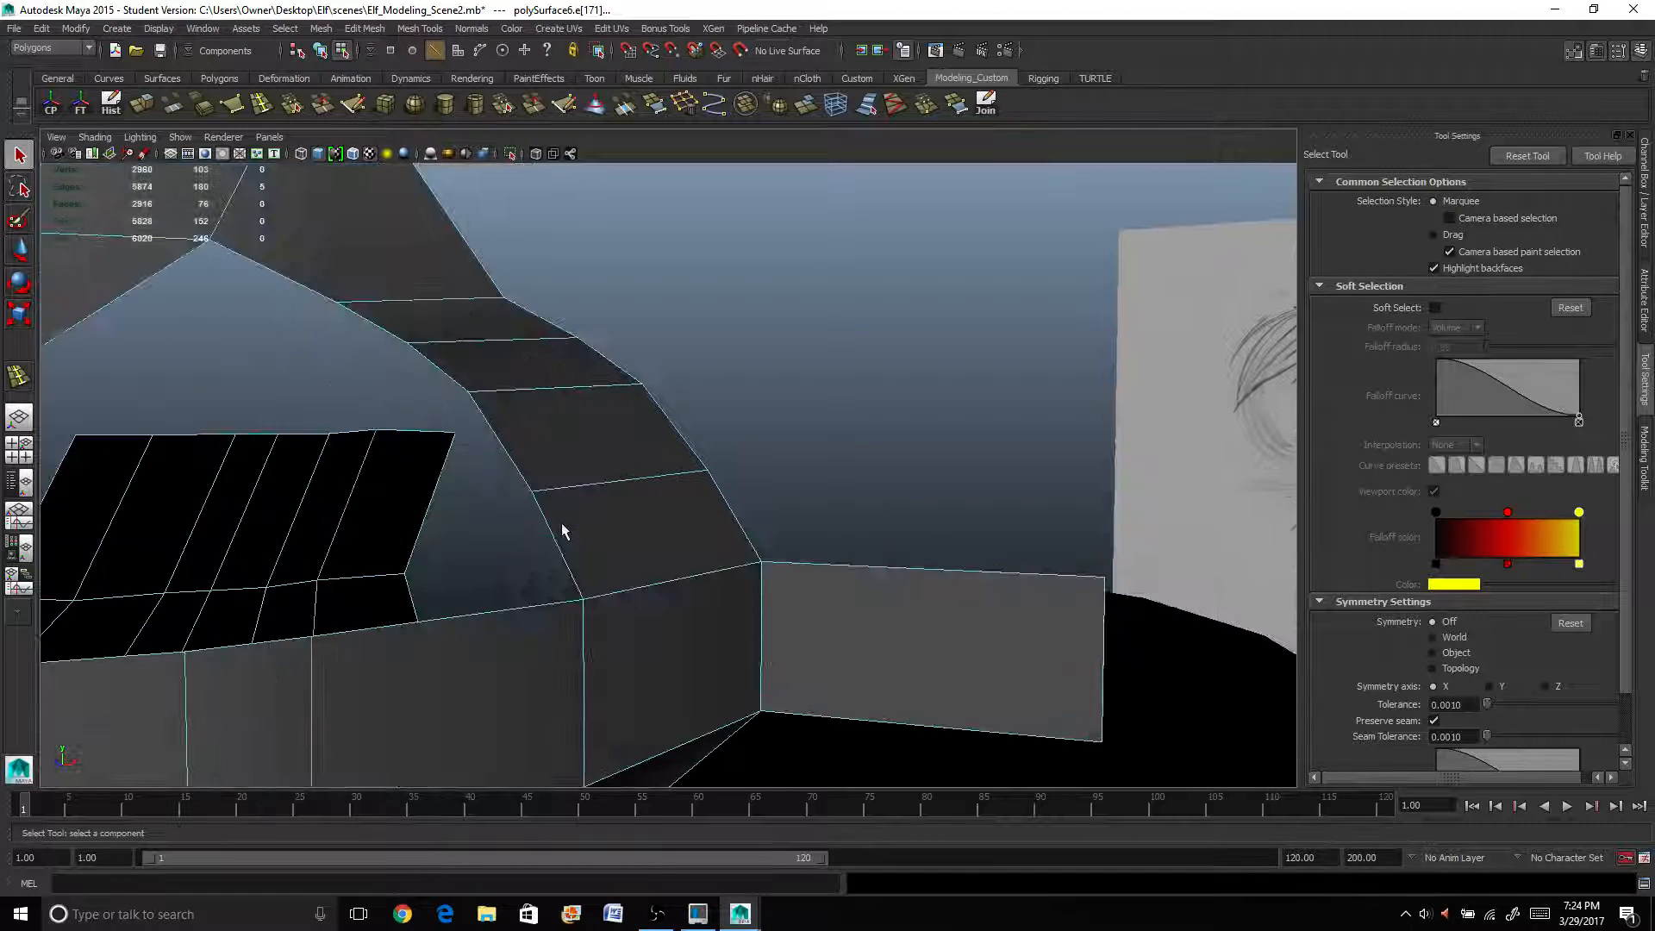
{"action": "scroll", "coordinate": [565, 517], "scroll_direction": "down", "scroll_amount": 4}
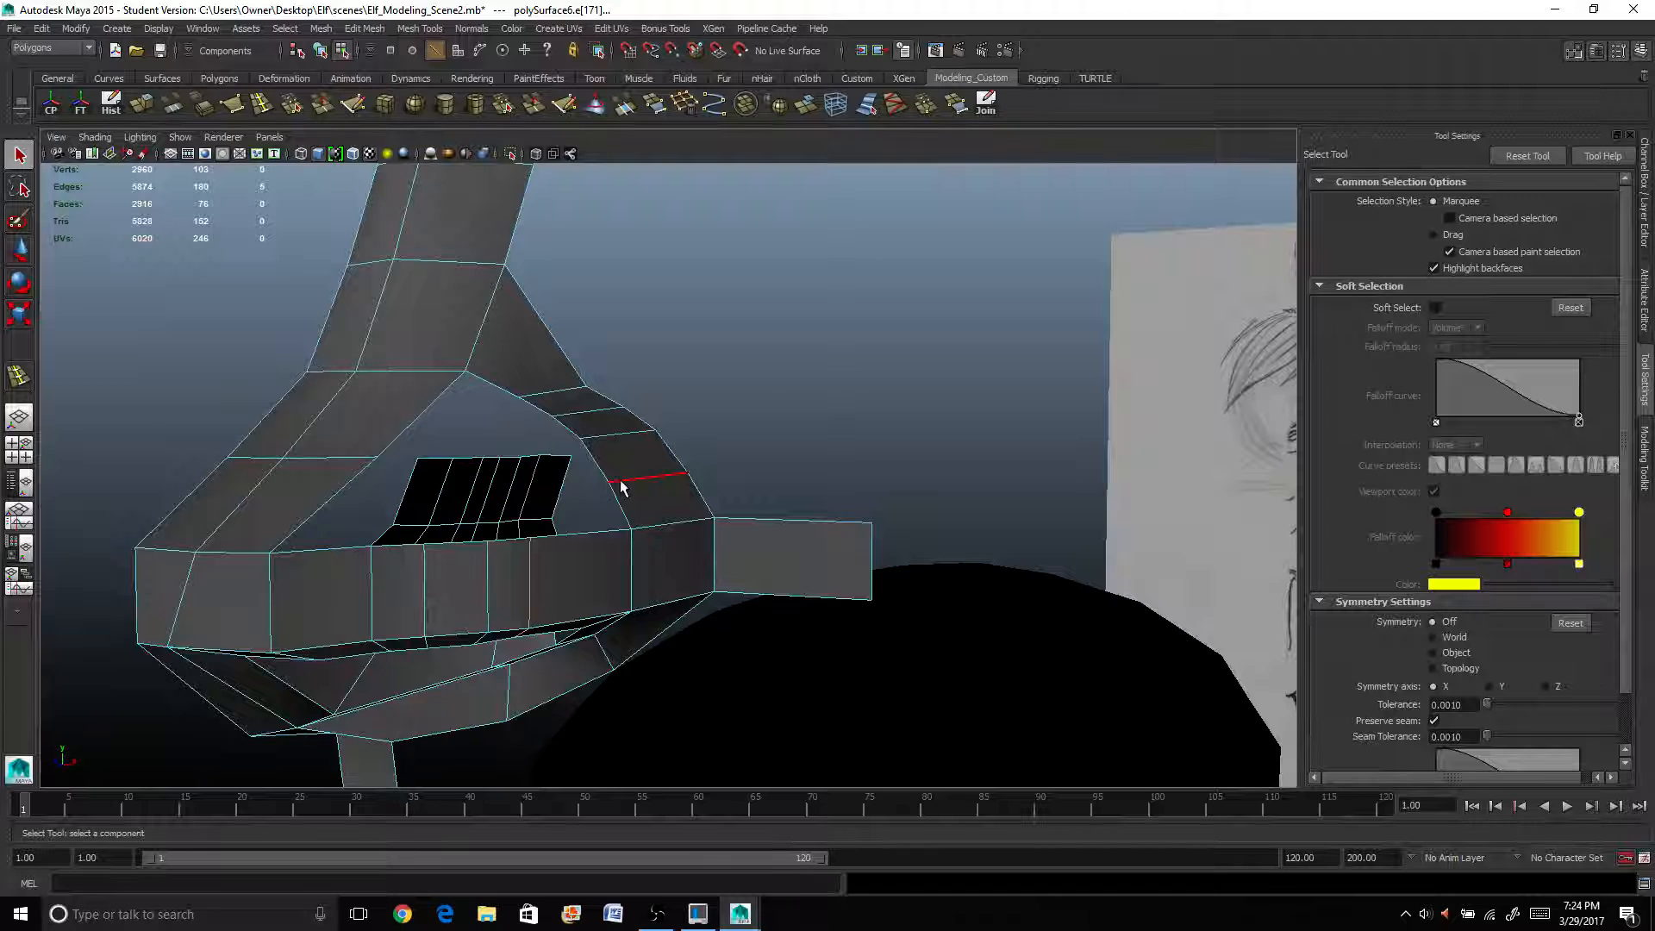
{"action": "right_click_drag", "start_coordinate": [621, 487], "coordinate": [584, 487]}
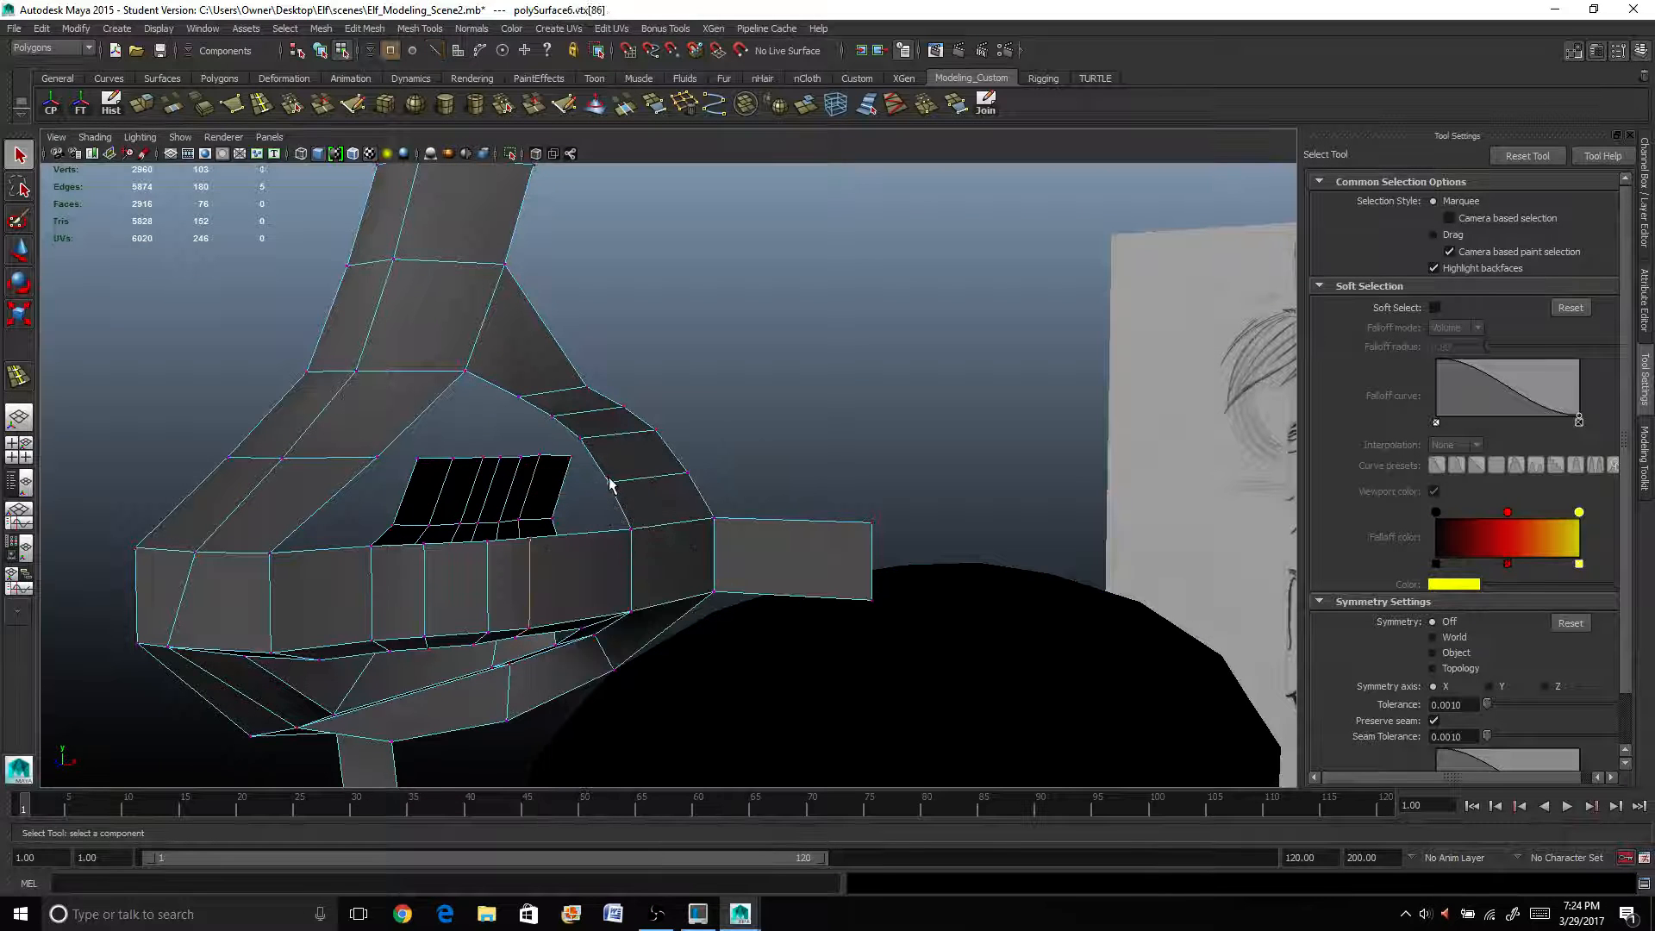
{"action": "key", "text": "w"}
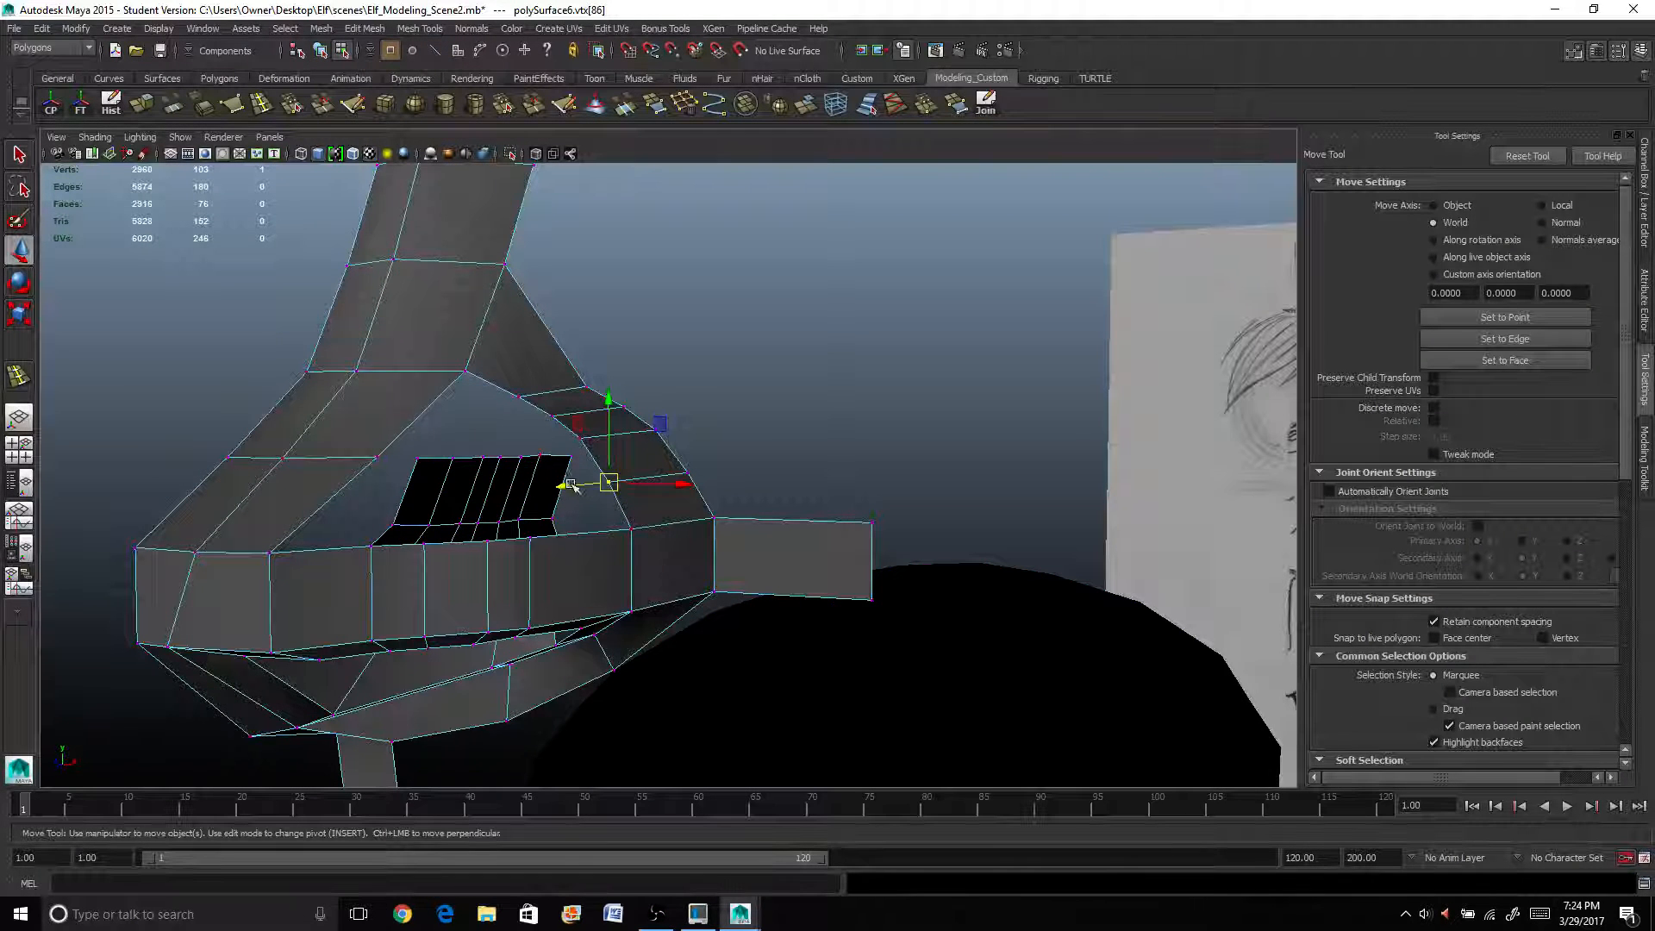
{"action": "left_click_drag", "start_coordinate": [571, 486], "coordinate": [572, 486]}
Append a face between the arch's lower inner edges and the nostril strip's top edge near the cheek.
{"action": "scroll", "coordinate": [571, 487], "scroll_direction": "up", "scroll_amount": 4}
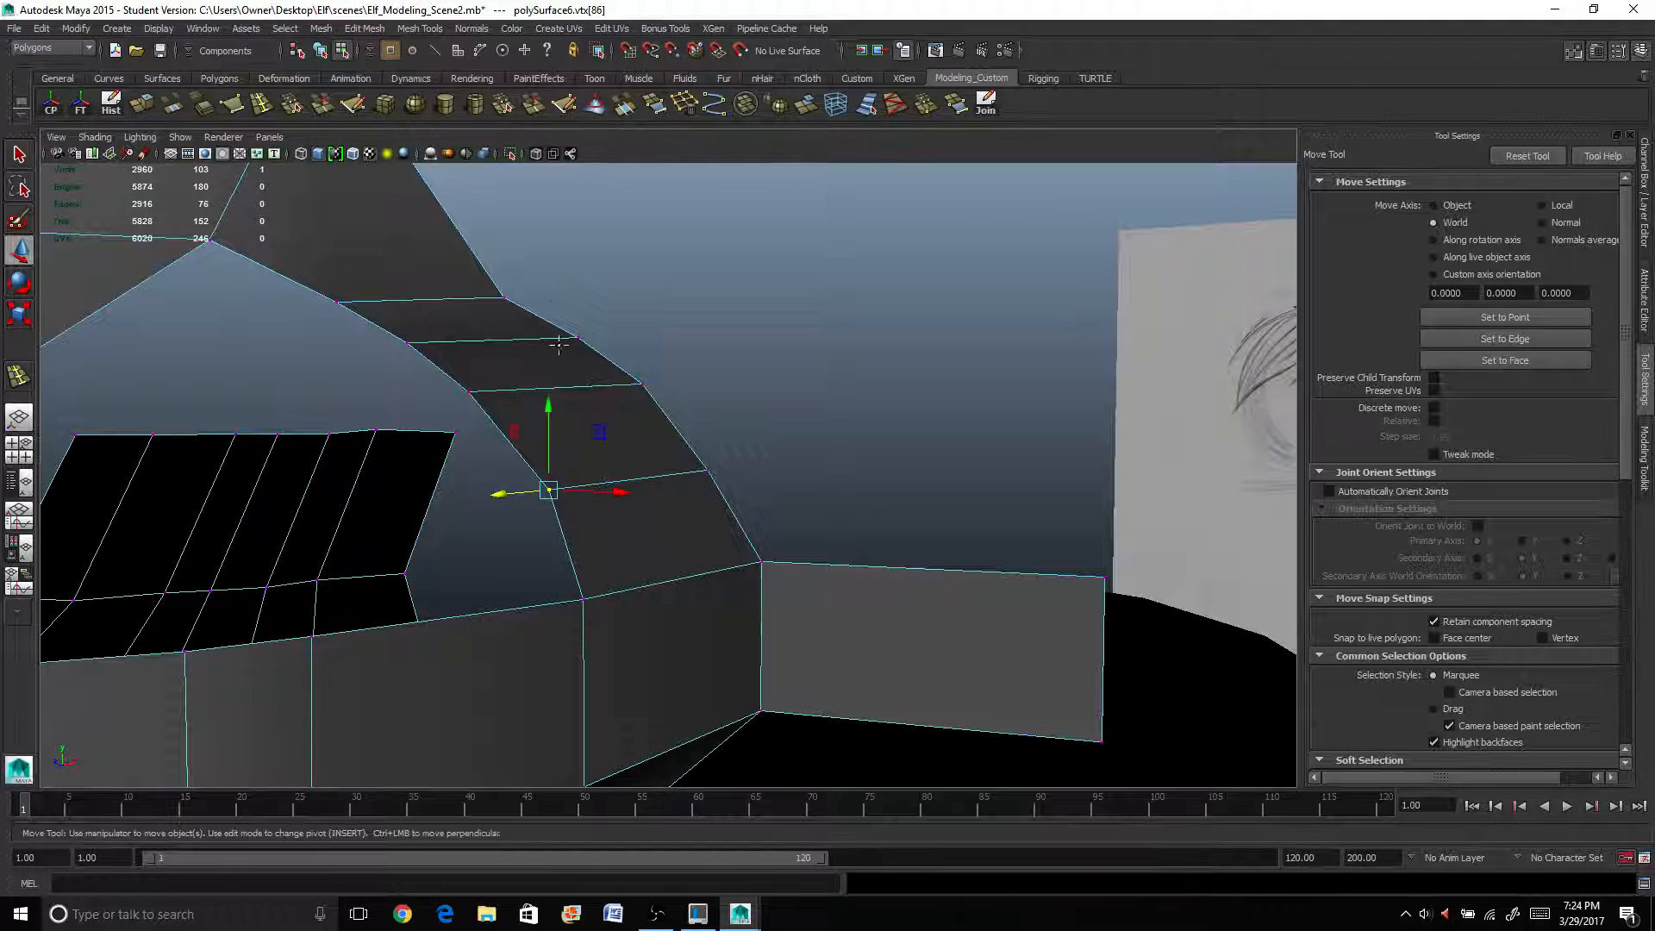
{"action": "left_click", "coordinate": [651, 102]}
{"action": "left_click", "coordinate": [514, 449]}
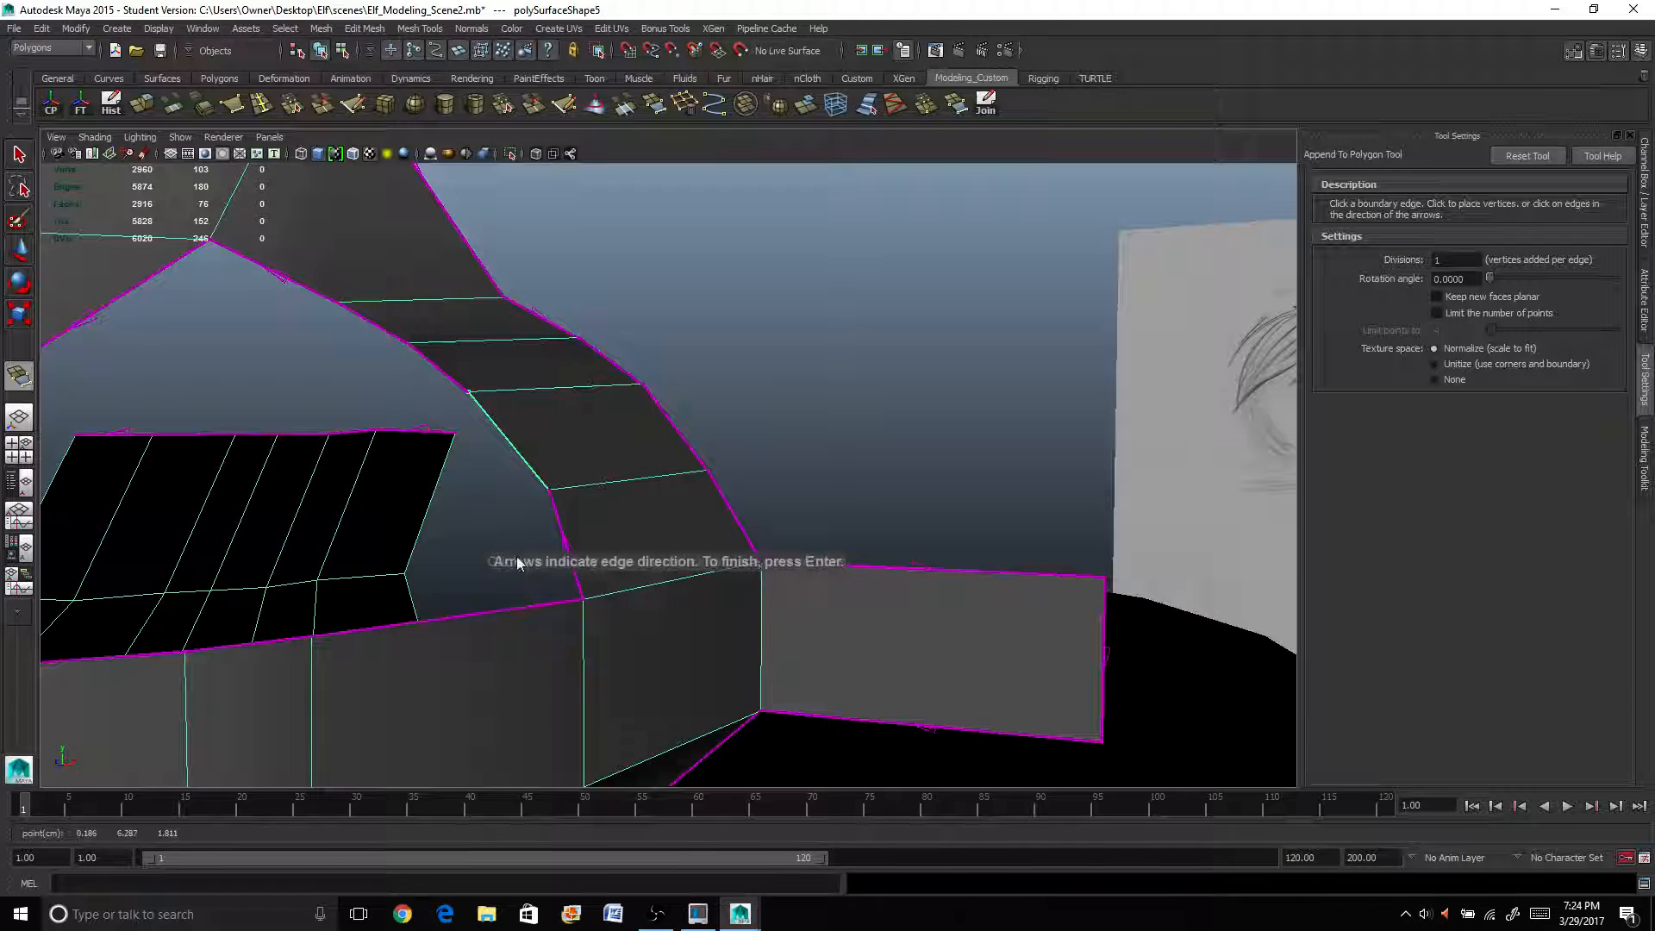
{"action": "left_click", "coordinate": [470, 613]}
{"action": "key", "text": "Return"}
{"action": "key", "text": "w"}
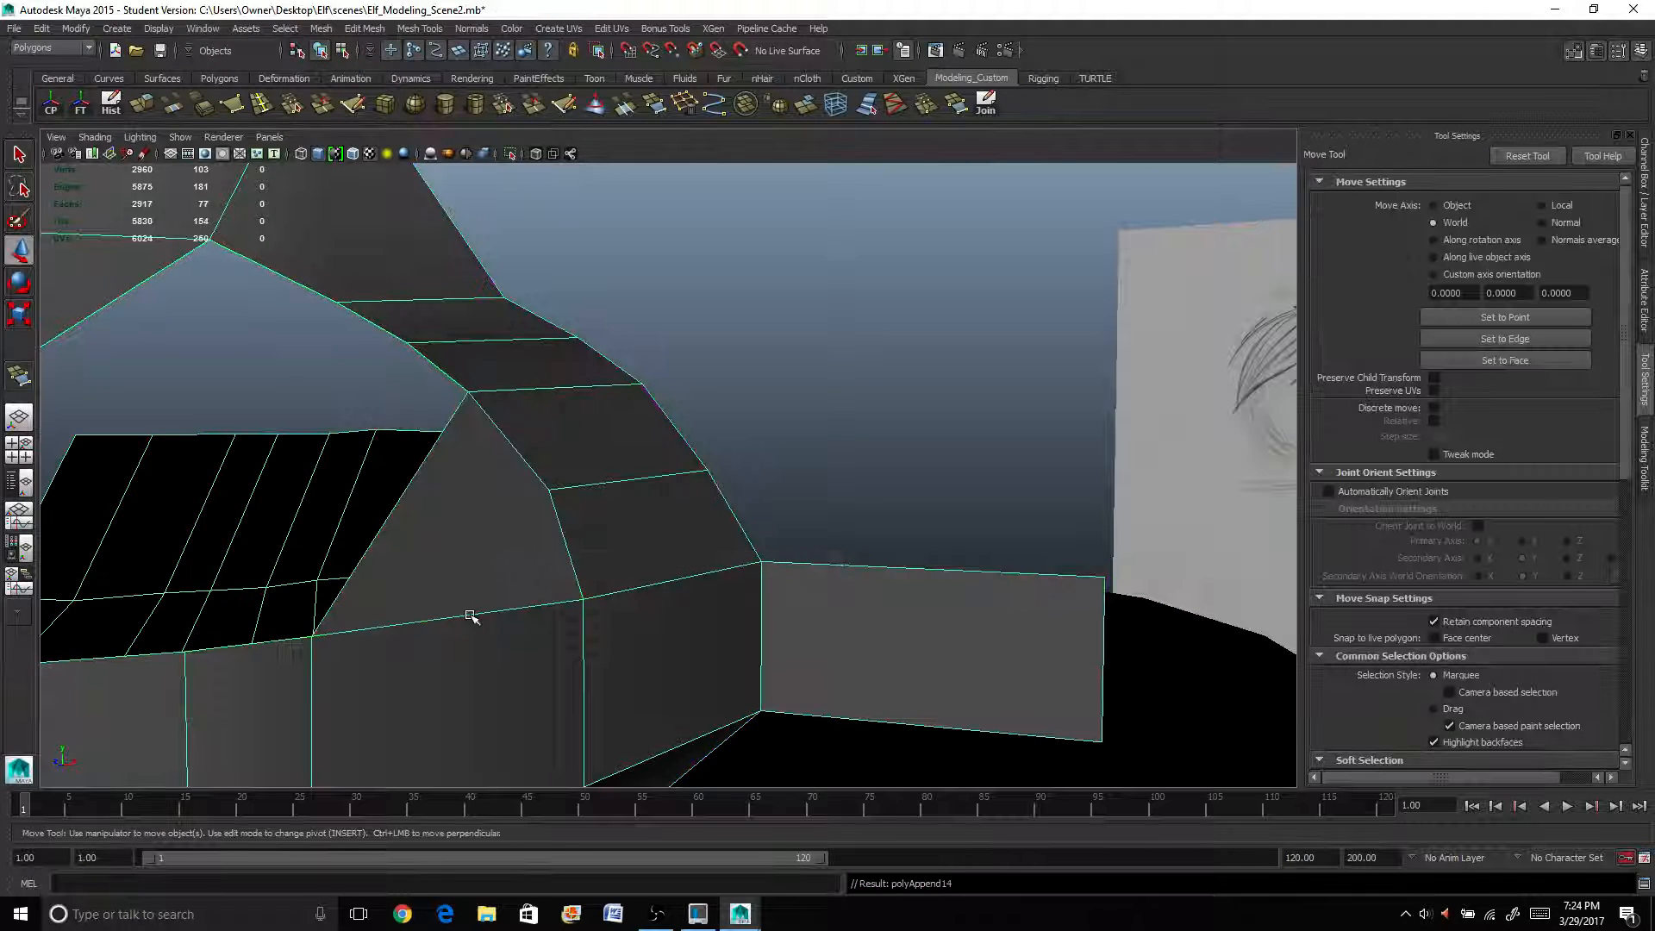
Append two more faces linking the arch's inner edges to the nostril strip's top edges, progressing toward the nose tip.
{"action": "key", "text": "f"}
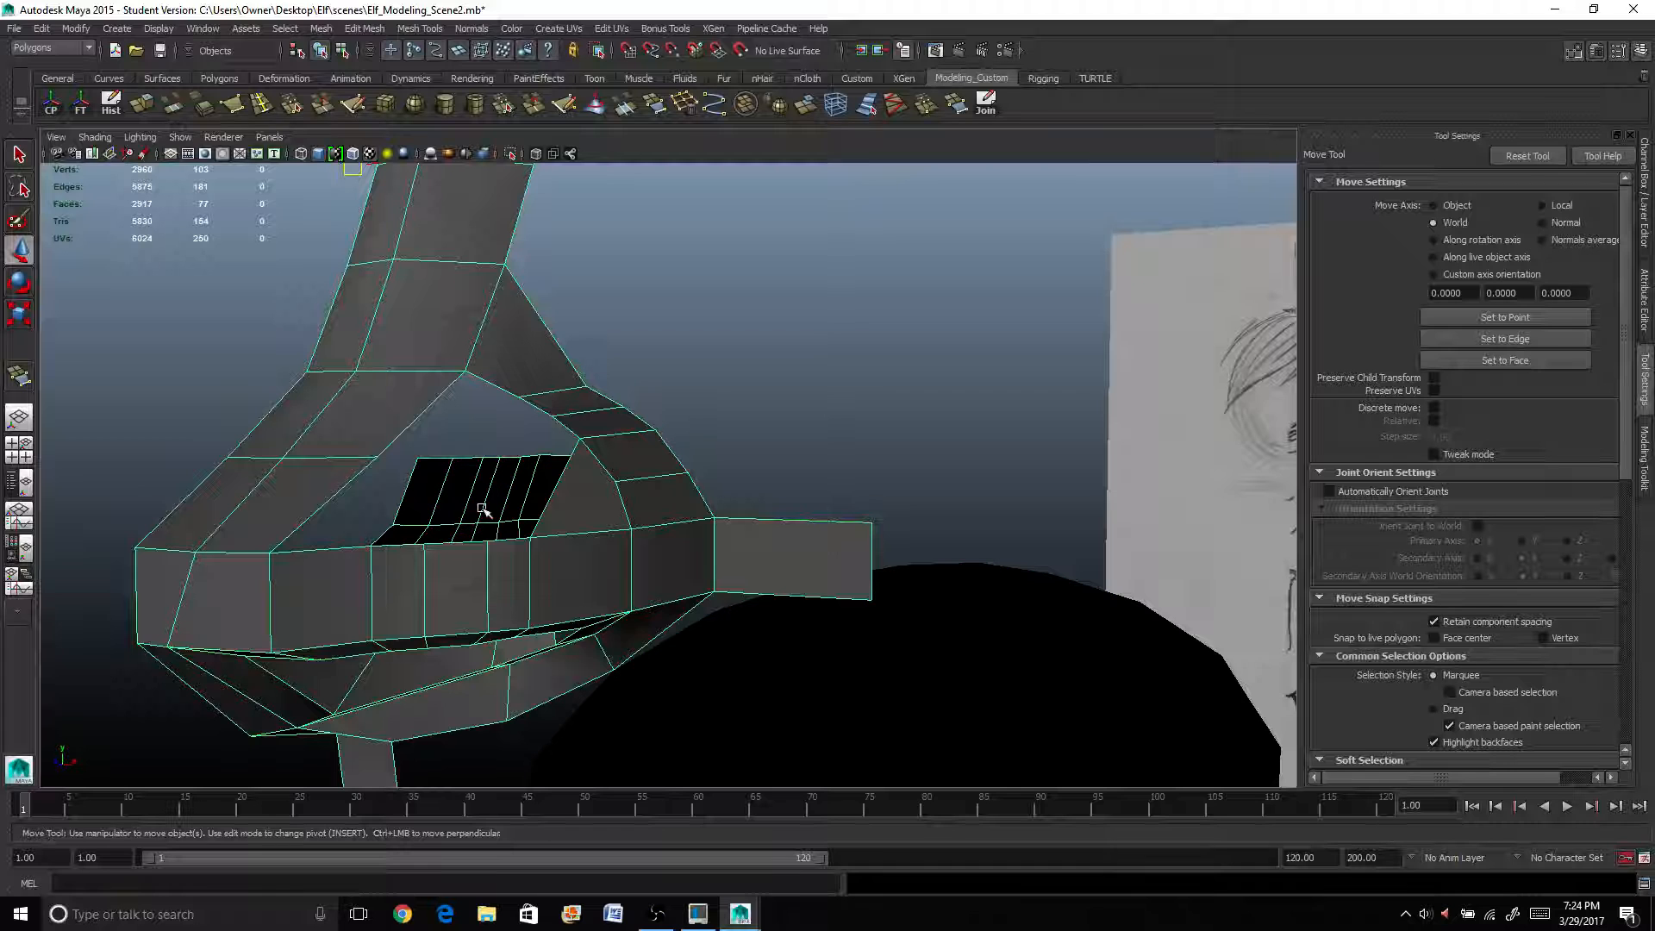
{"action": "right_click_drag", "start_coordinate": [482, 509], "coordinate": [551, 431], "text": "shift"}
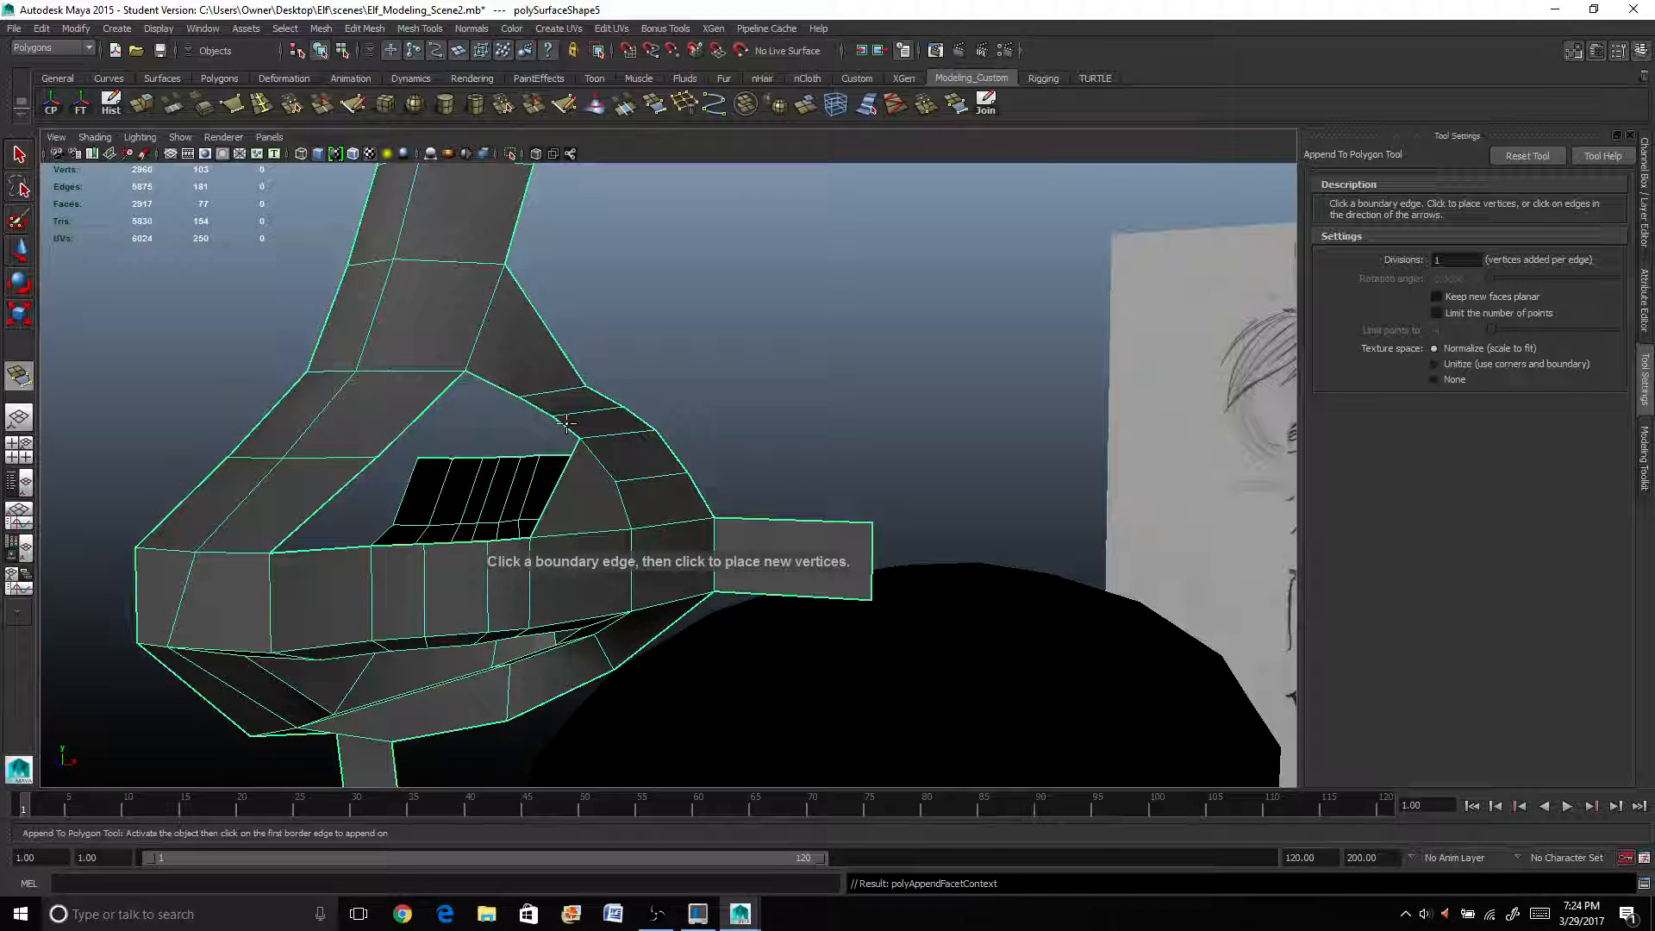
{"action": "left_click", "coordinate": [565, 422]}
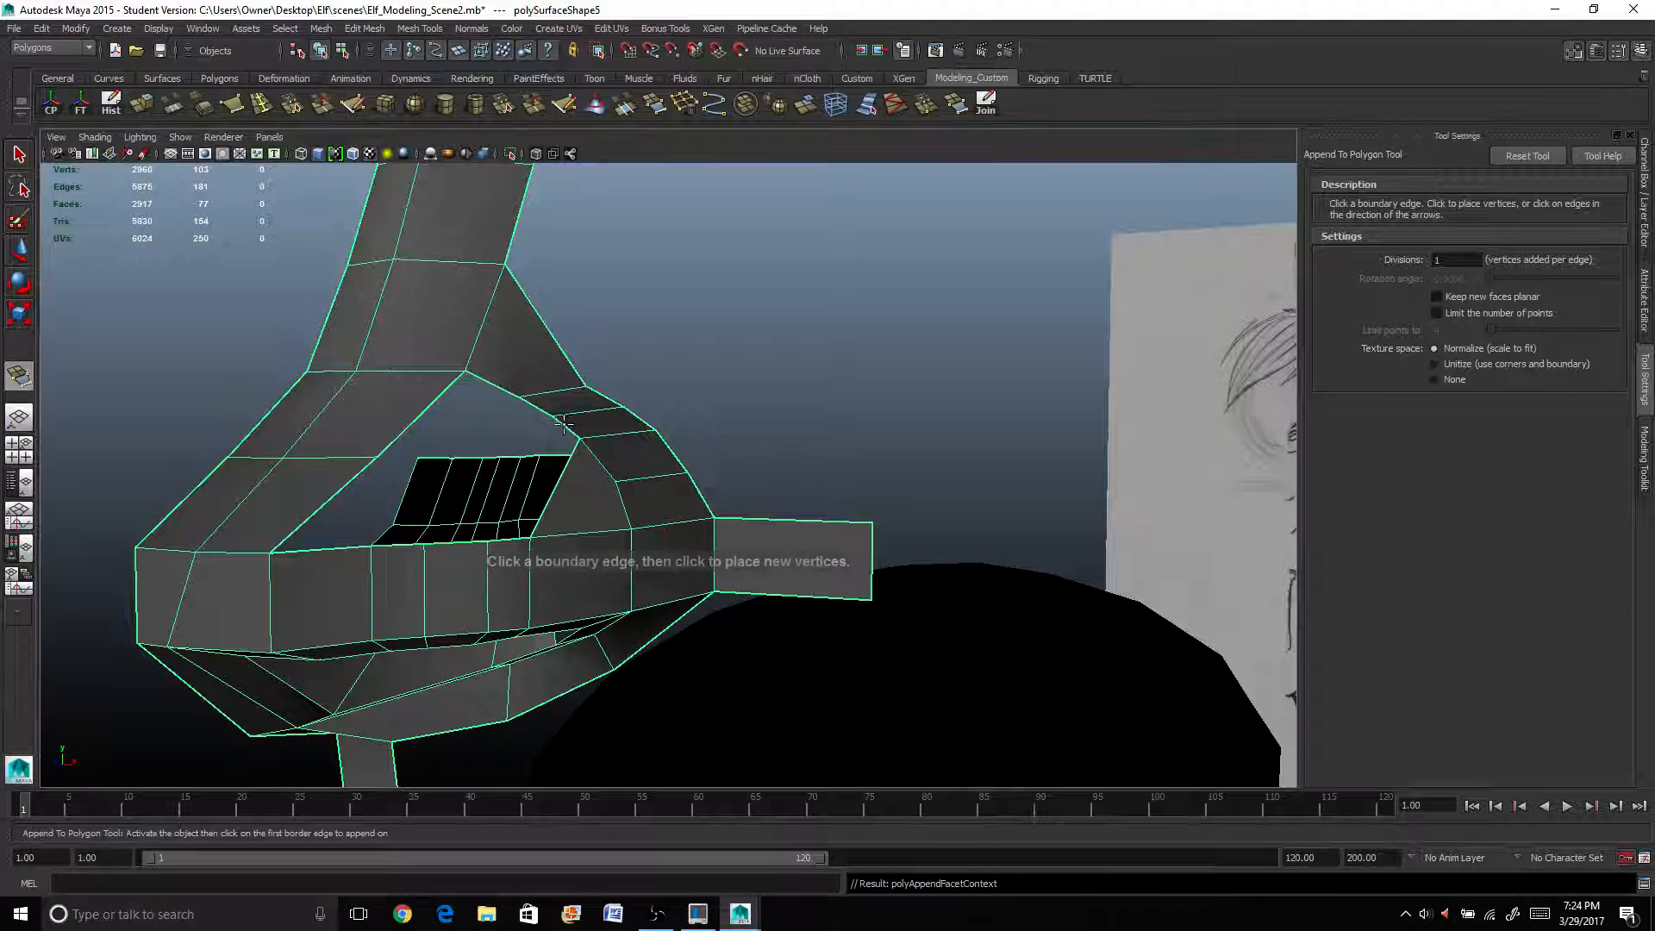
{"action": "left_click", "coordinate": [509, 536]}
{"action": "key", "text": "Return"}
{"action": "key", "text": "w"}
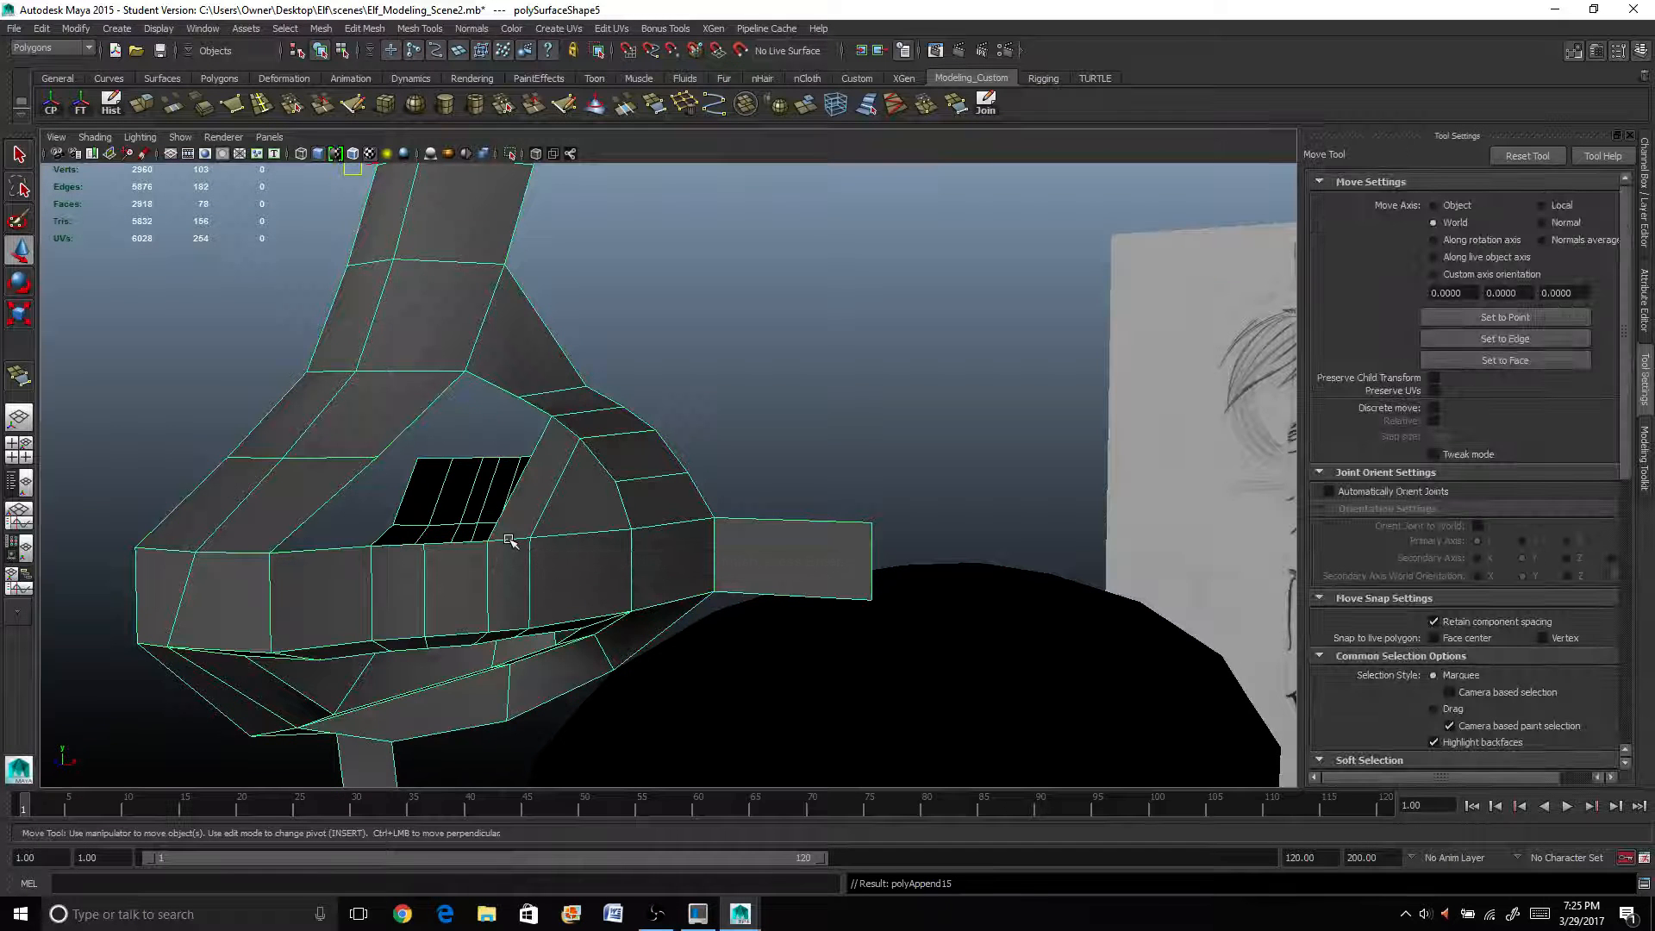
{"action": "key", "text": "y"}
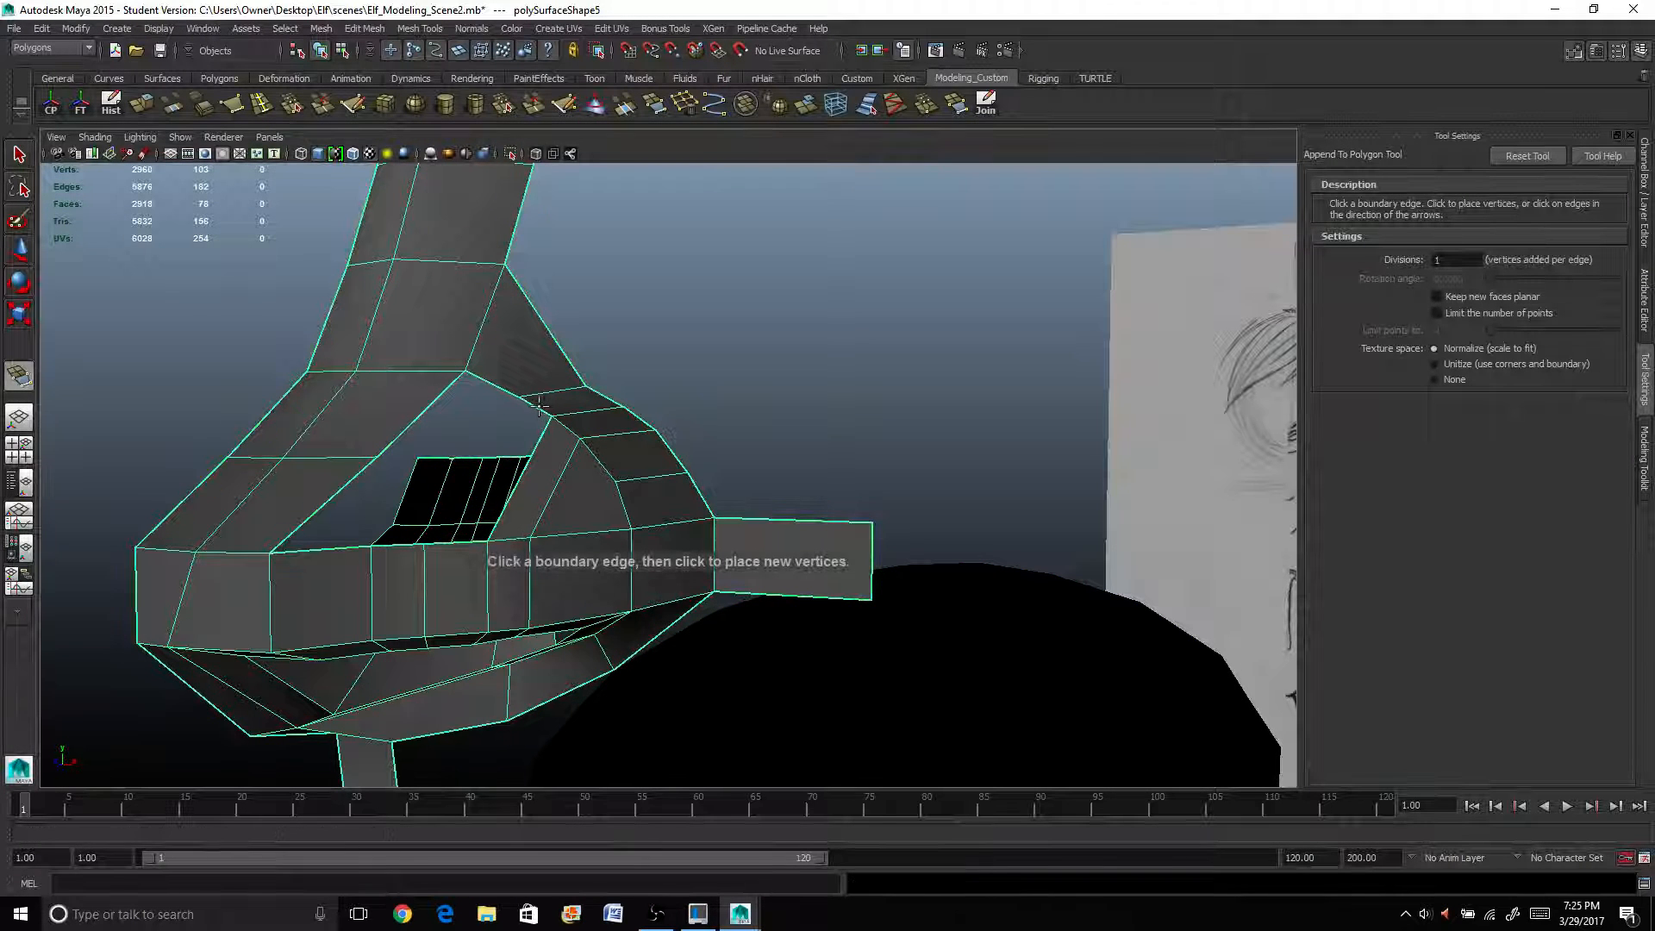
{"action": "left_click", "coordinate": [467, 538]}
{"action": "left_click", "coordinate": [448, 543]}
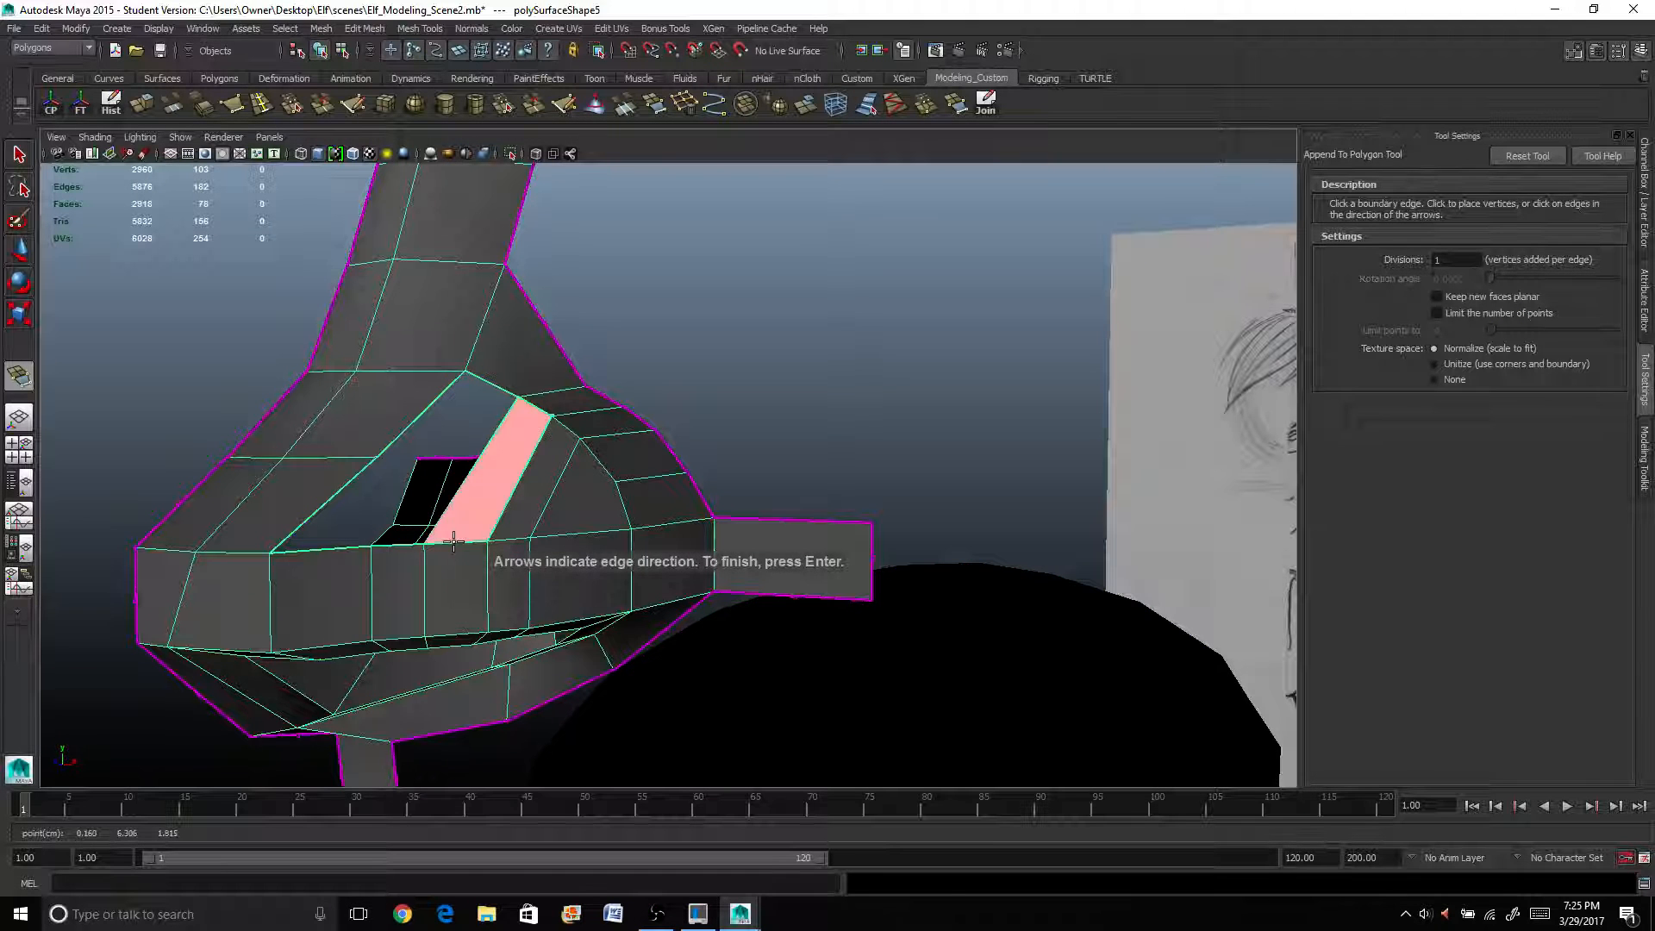
{"action": "key", "text": "Return"}
{"action": "key", "text": "w"}
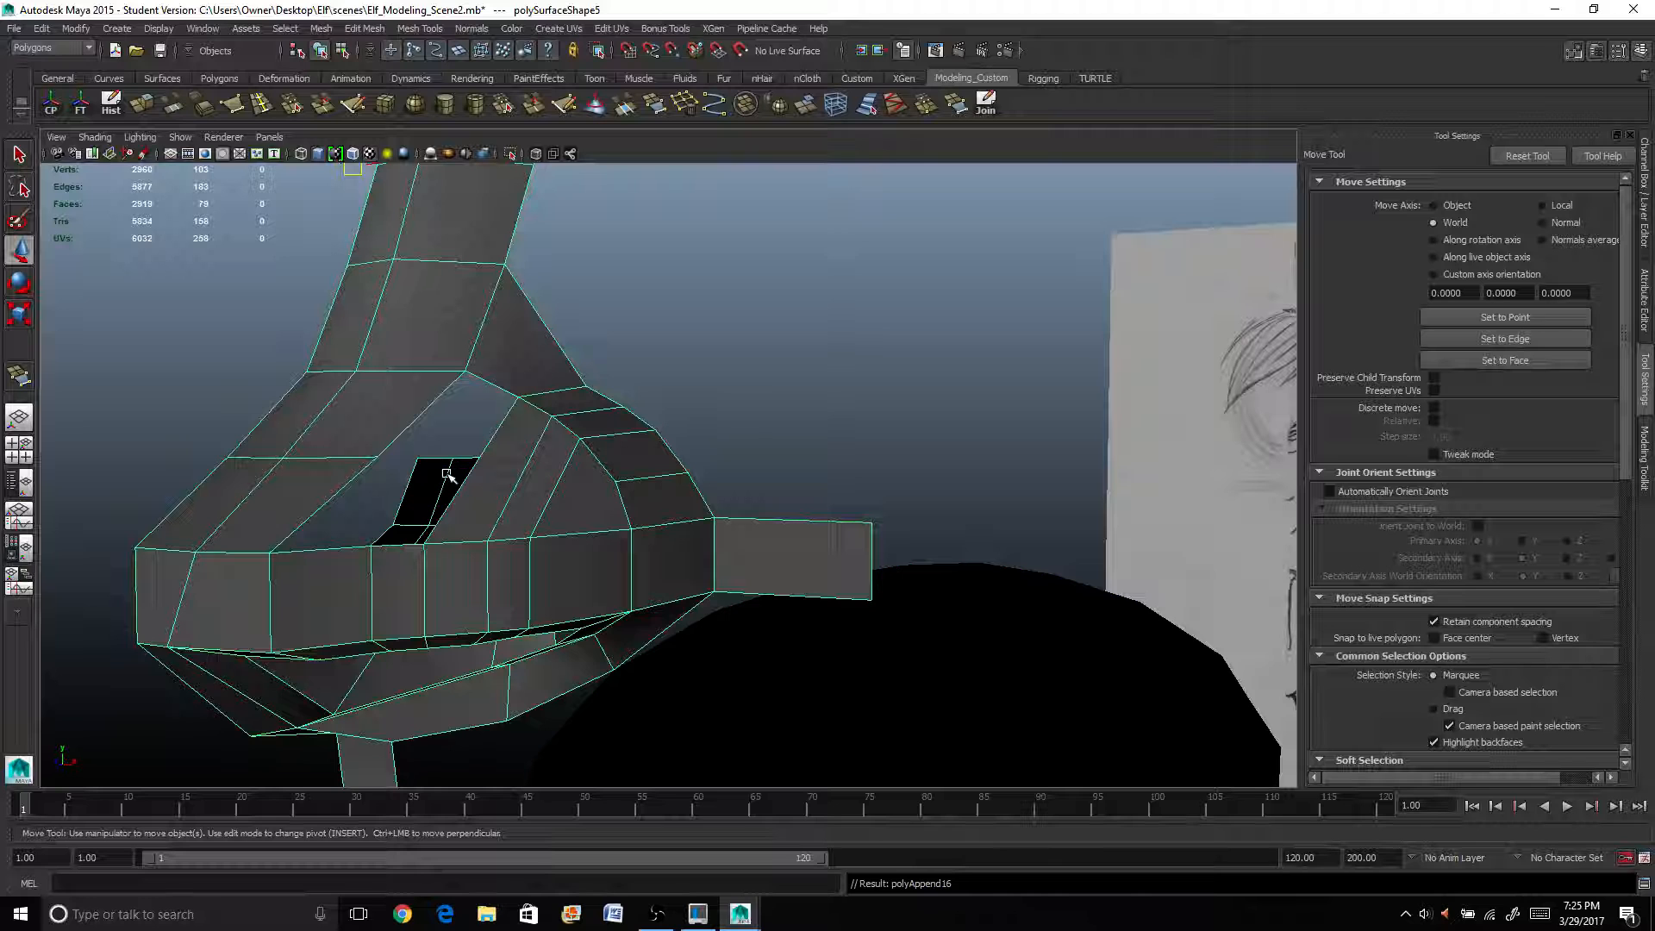
Lower the strip's top-edge vertex in front of the new faces and move it slightly back toward the cheek.
{"action": "right_click_drag", "start_coordinate": [389, 555], "coordinate": [360, 553]}
{"action": "left_click", "coordinate": [371, 549]}
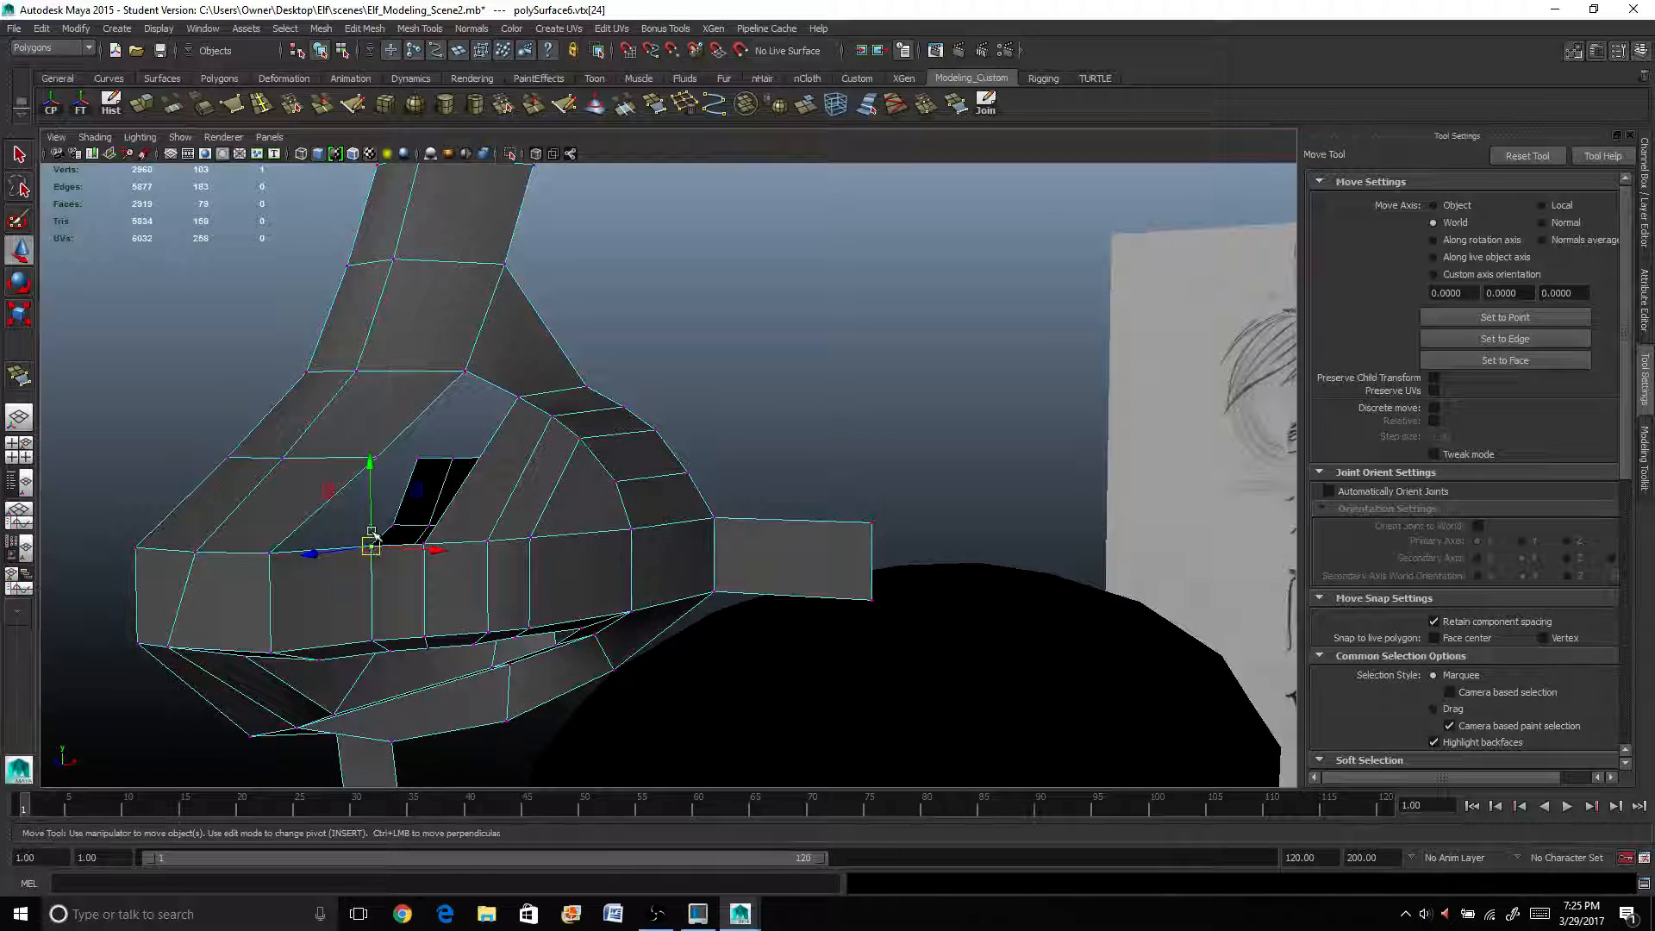
{"action": "left_click_drag", "start_coordinate": [369, 470], "coordinate": [368, 485]}
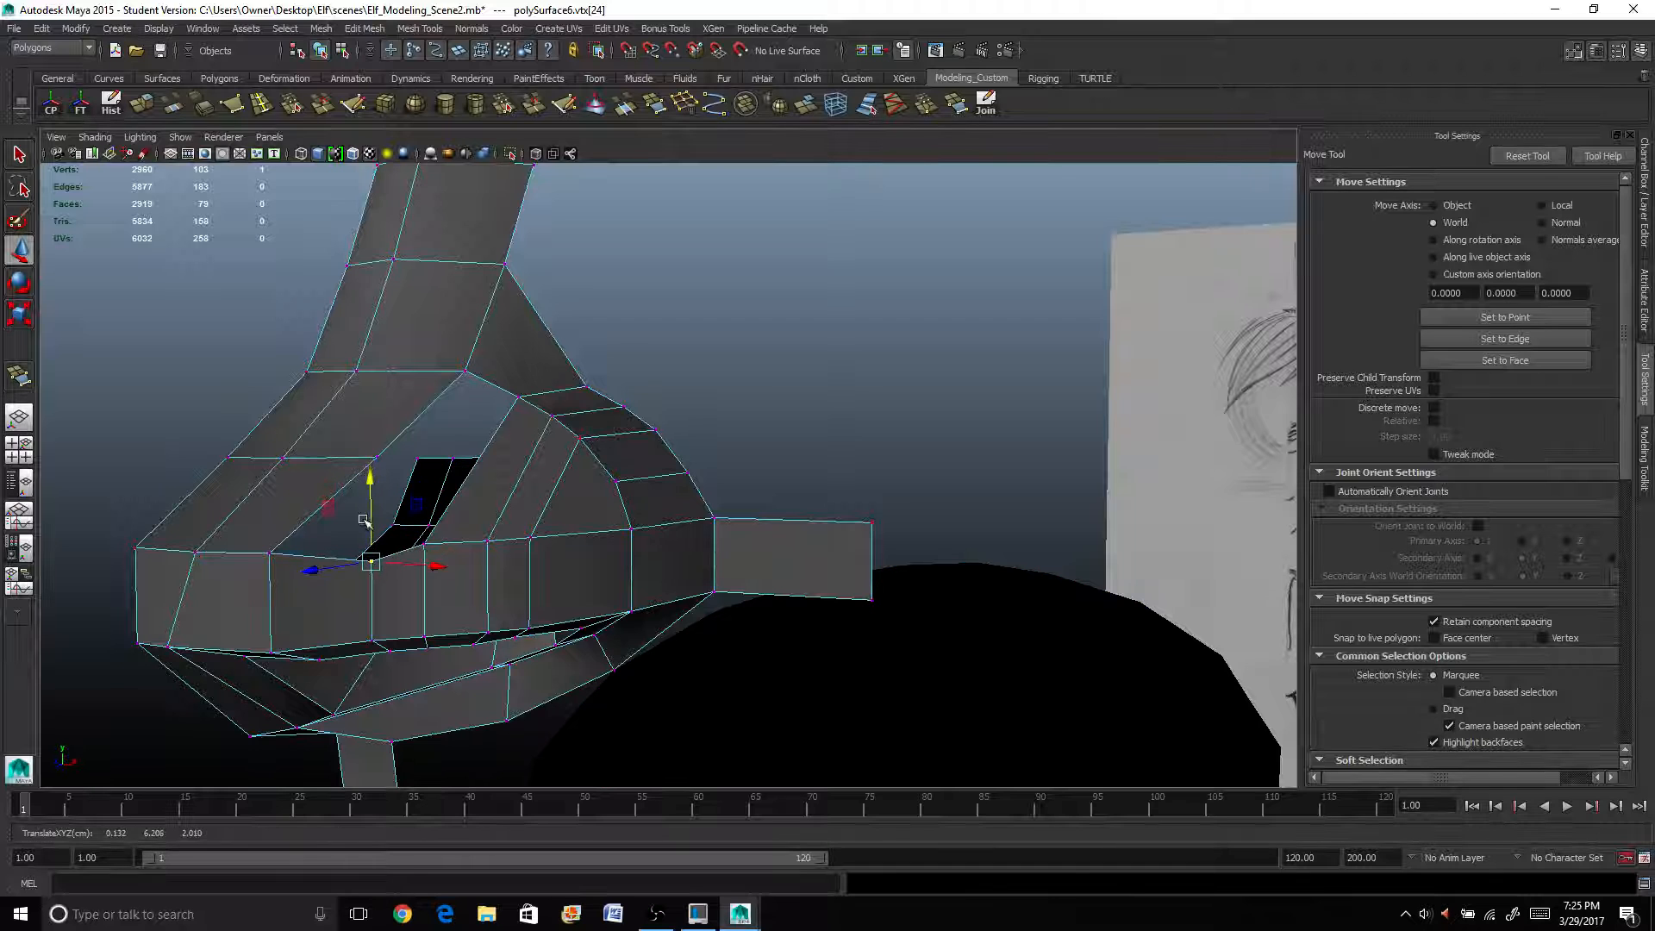
{"action": "middle_click_drag", "start_coordinate": [363, 520], "coordinate": [310, 545], "text": "alt"}
{"action": "middle_click_drag", "start_coordinate": [222, 591], "coordinate": [424, 607], "text": "alt"}
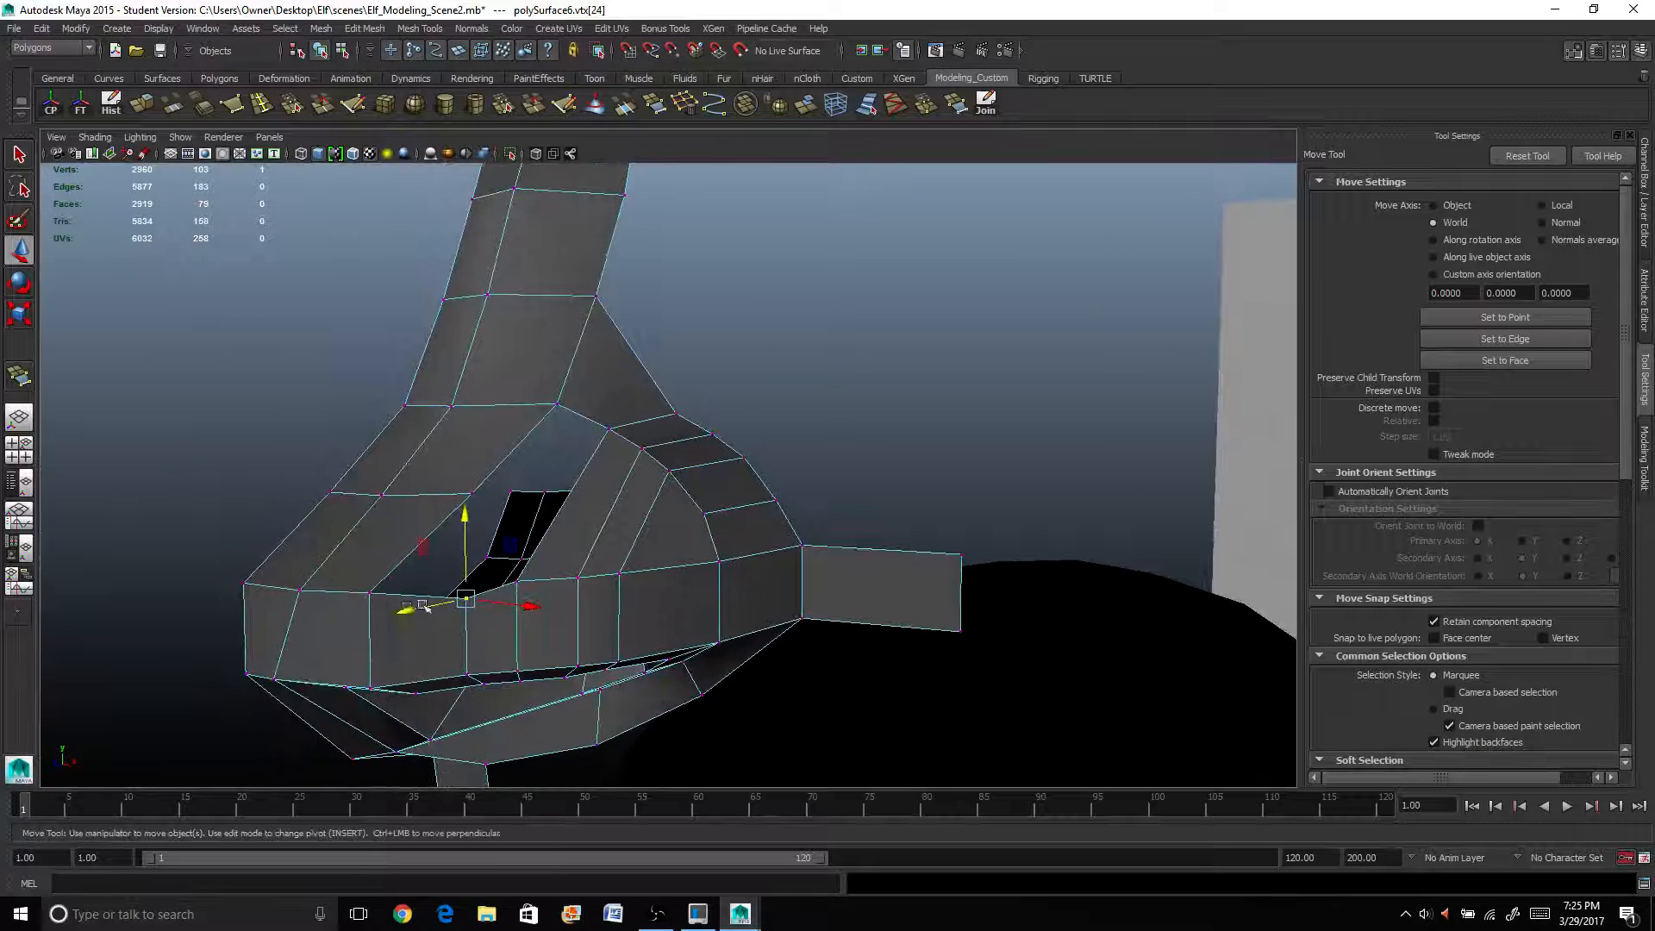
{"action": "left_click_drag", "start_coordinate": [422, 606], "coordinate": [415, 602]}
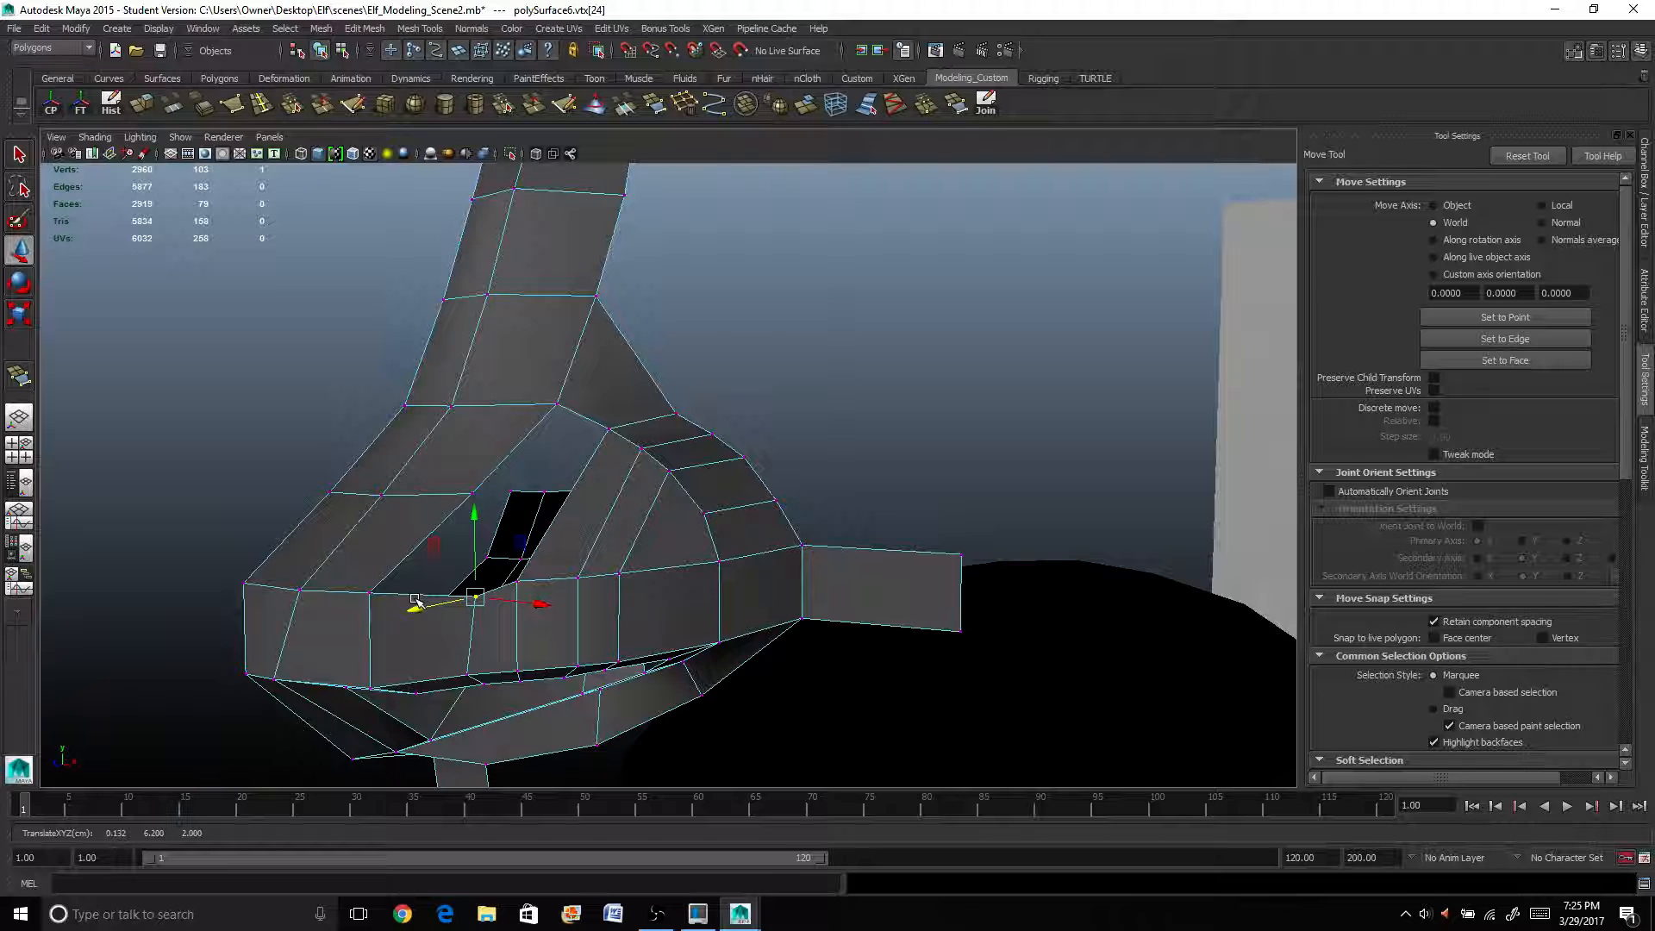
Close the remaining opening between the side of the nose and the nostril wing with two appended faces.
{"action": "left_click", "coordinate": [653, 105]}
{"action": "left_click", "coordinate": [487, 588]}
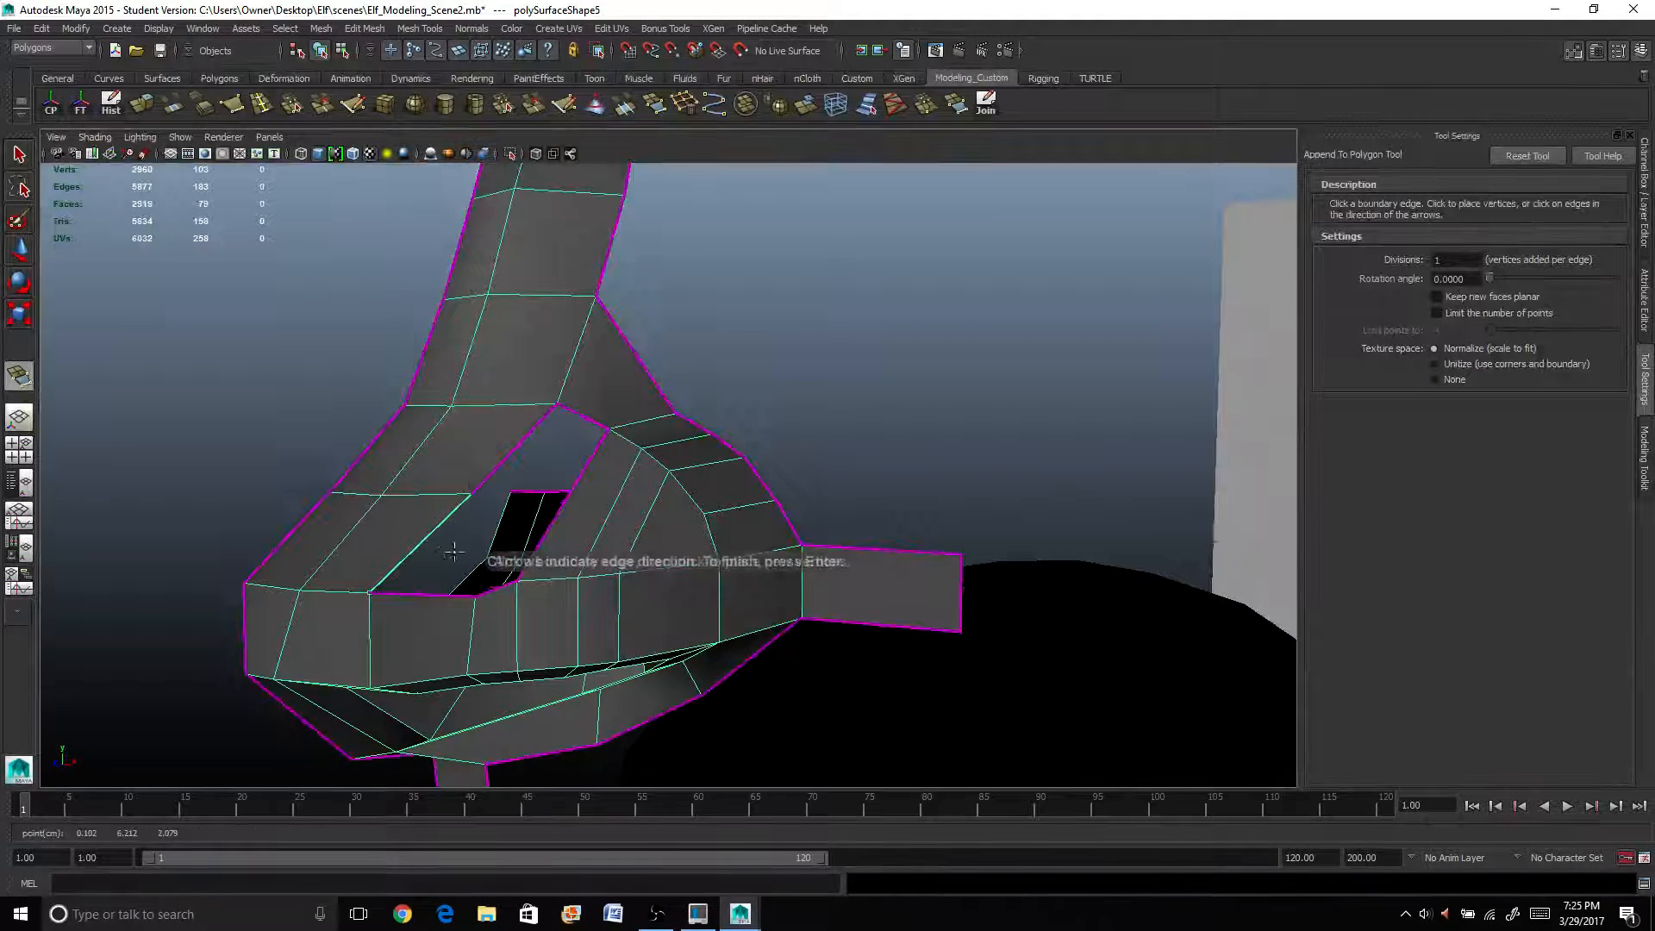
{"action": "left_click", "coordinate": [493, 588]}
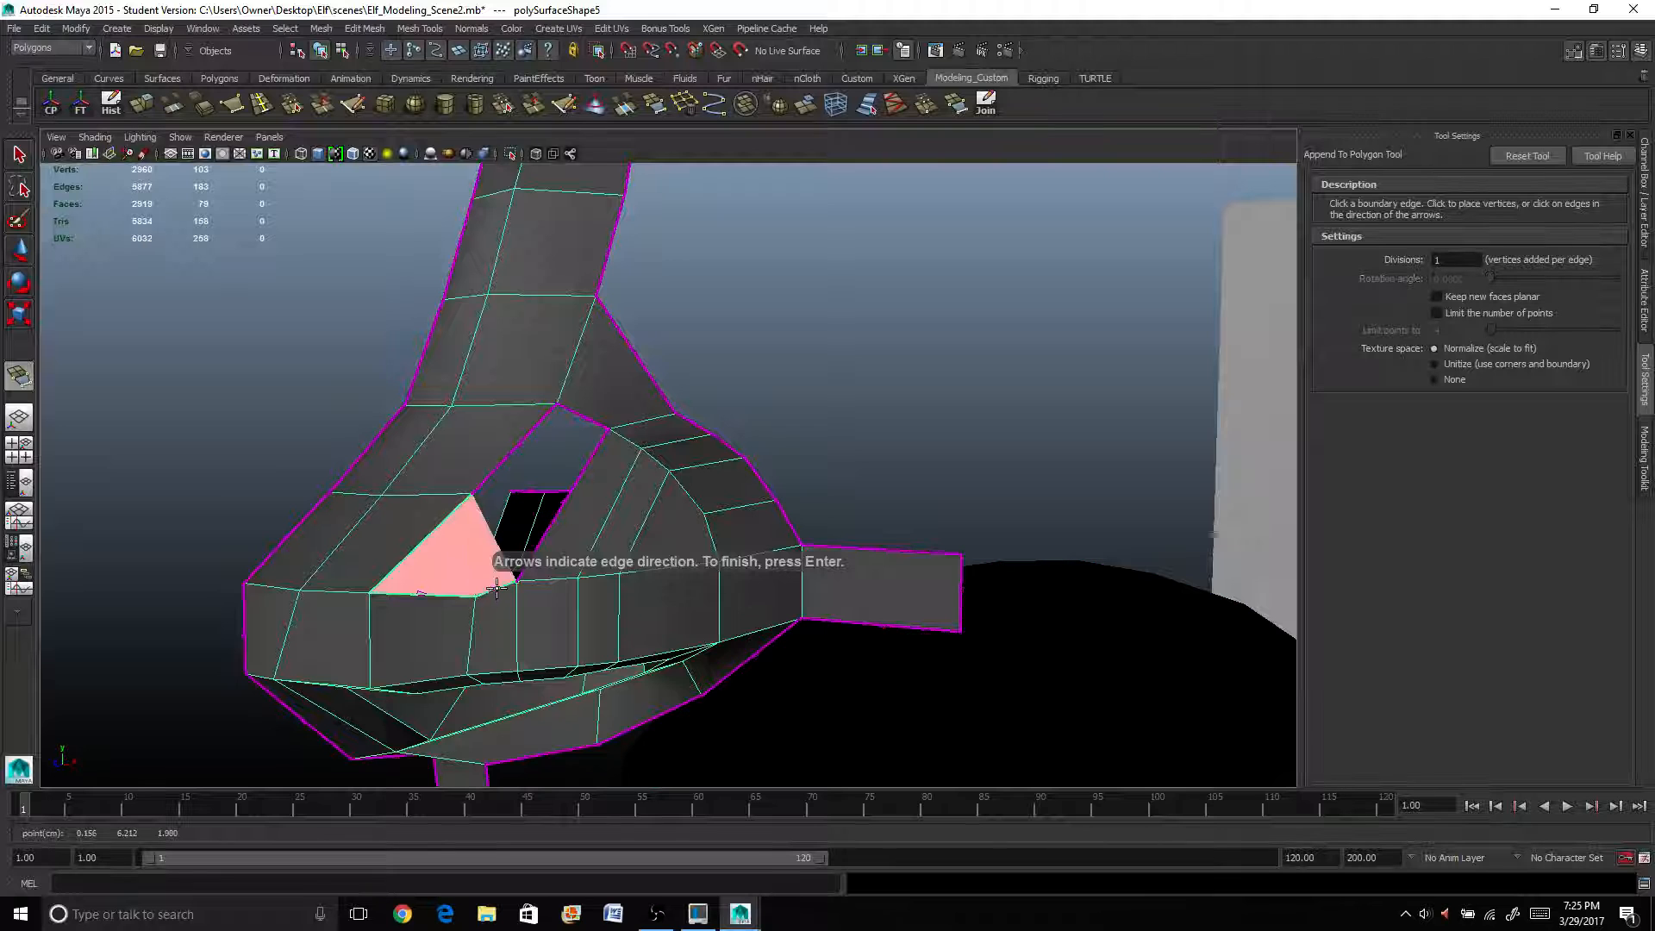
{"action": "key", "text": "Return"}
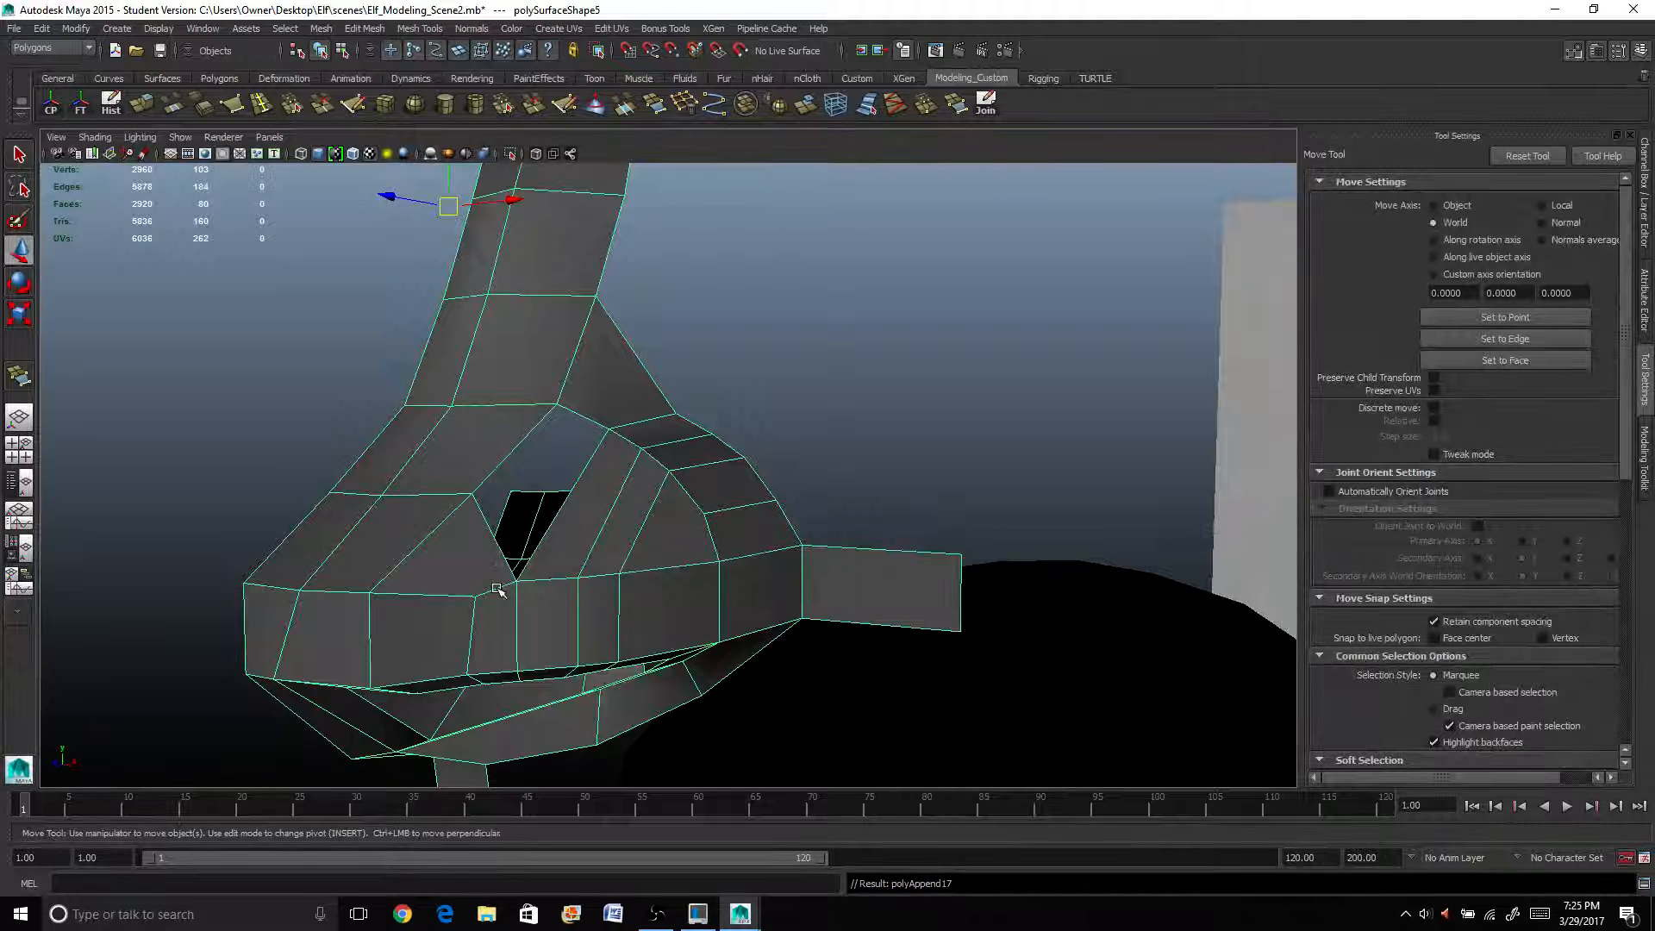
{"action": "key", "text": "y"}
{"action": "left_click", "coordinate": [523, 441]}
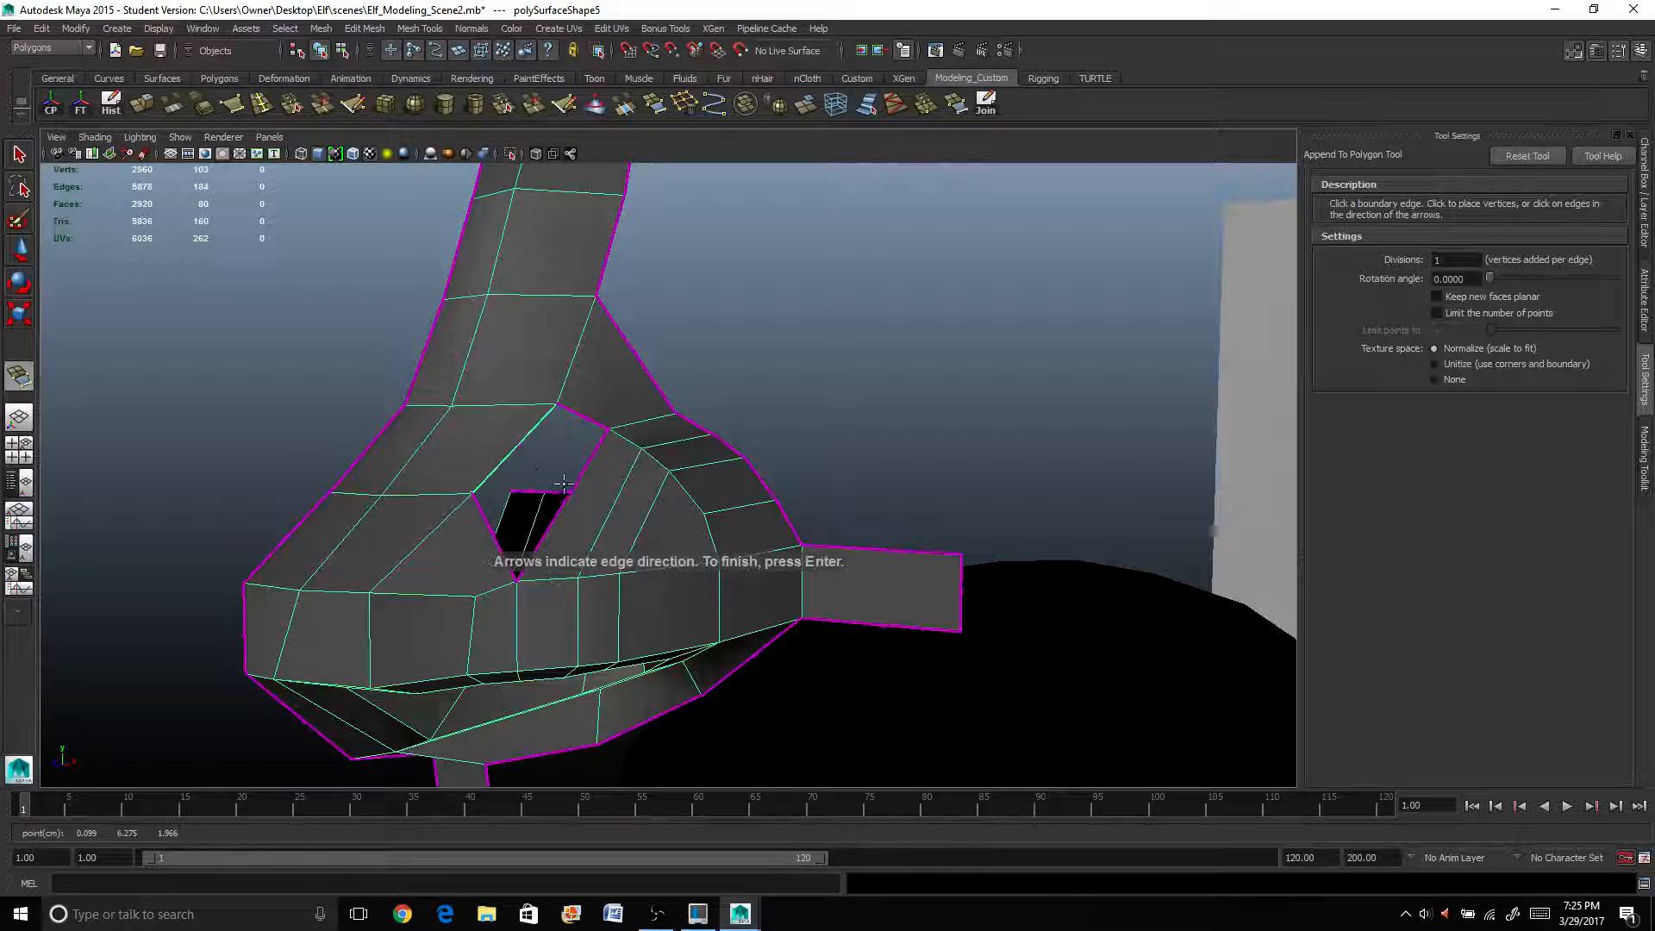
{"action": "left_click", "coordinate": [562, 485]}
{"action": "key", "text": "Return"}
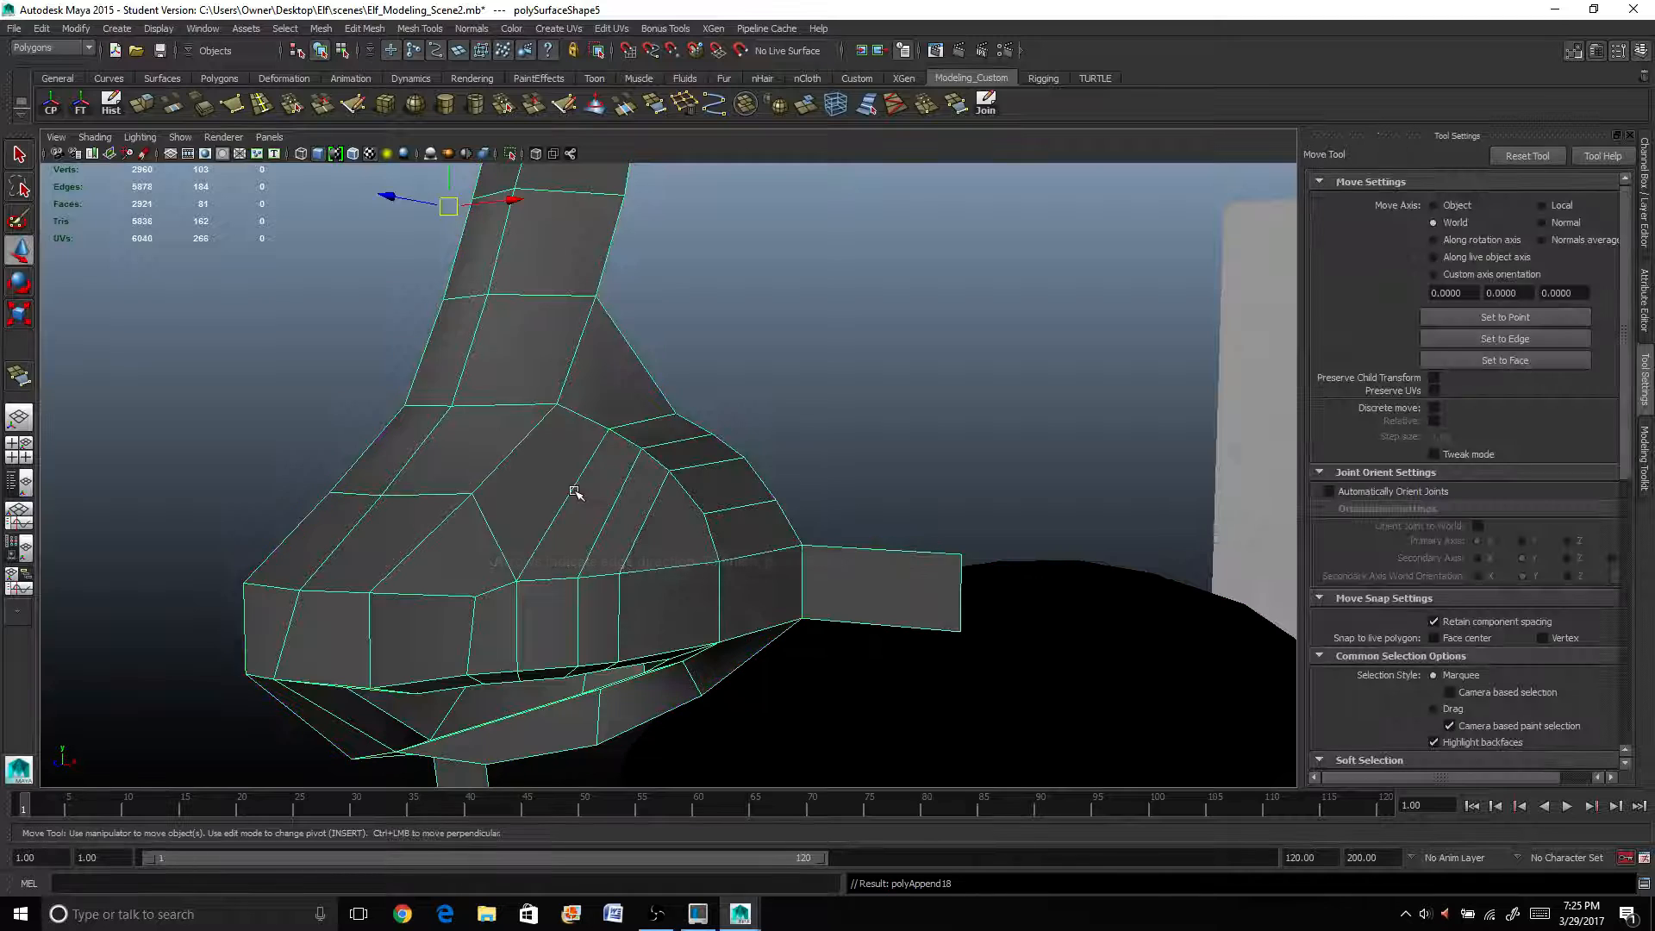
Examine the filled nostril wing from the side and in smooth mesh preview, and return to the unsmoothed display.
{"action": "scroll", "coordinate": [575, 491], "scroll_direction": "down", "scroll_amount": 3}
{"action": "left_click_drag", "start_coordinate": [510, 474], "coordinate": [473, 468], "text": "alt"}
{"action": "middle_click_drag", "start_coordinate": [474, 468], "coordinate": [865, 468], "text": "alt"}
{"action": "left_click_drag", "start_coordinate": [865, 467], "coordinate": [849, 468], "text": "alt"}
{"action": "scroll", "coordinate": [821, 464], "scroll_direction": "up", "scroll_amount": 5}
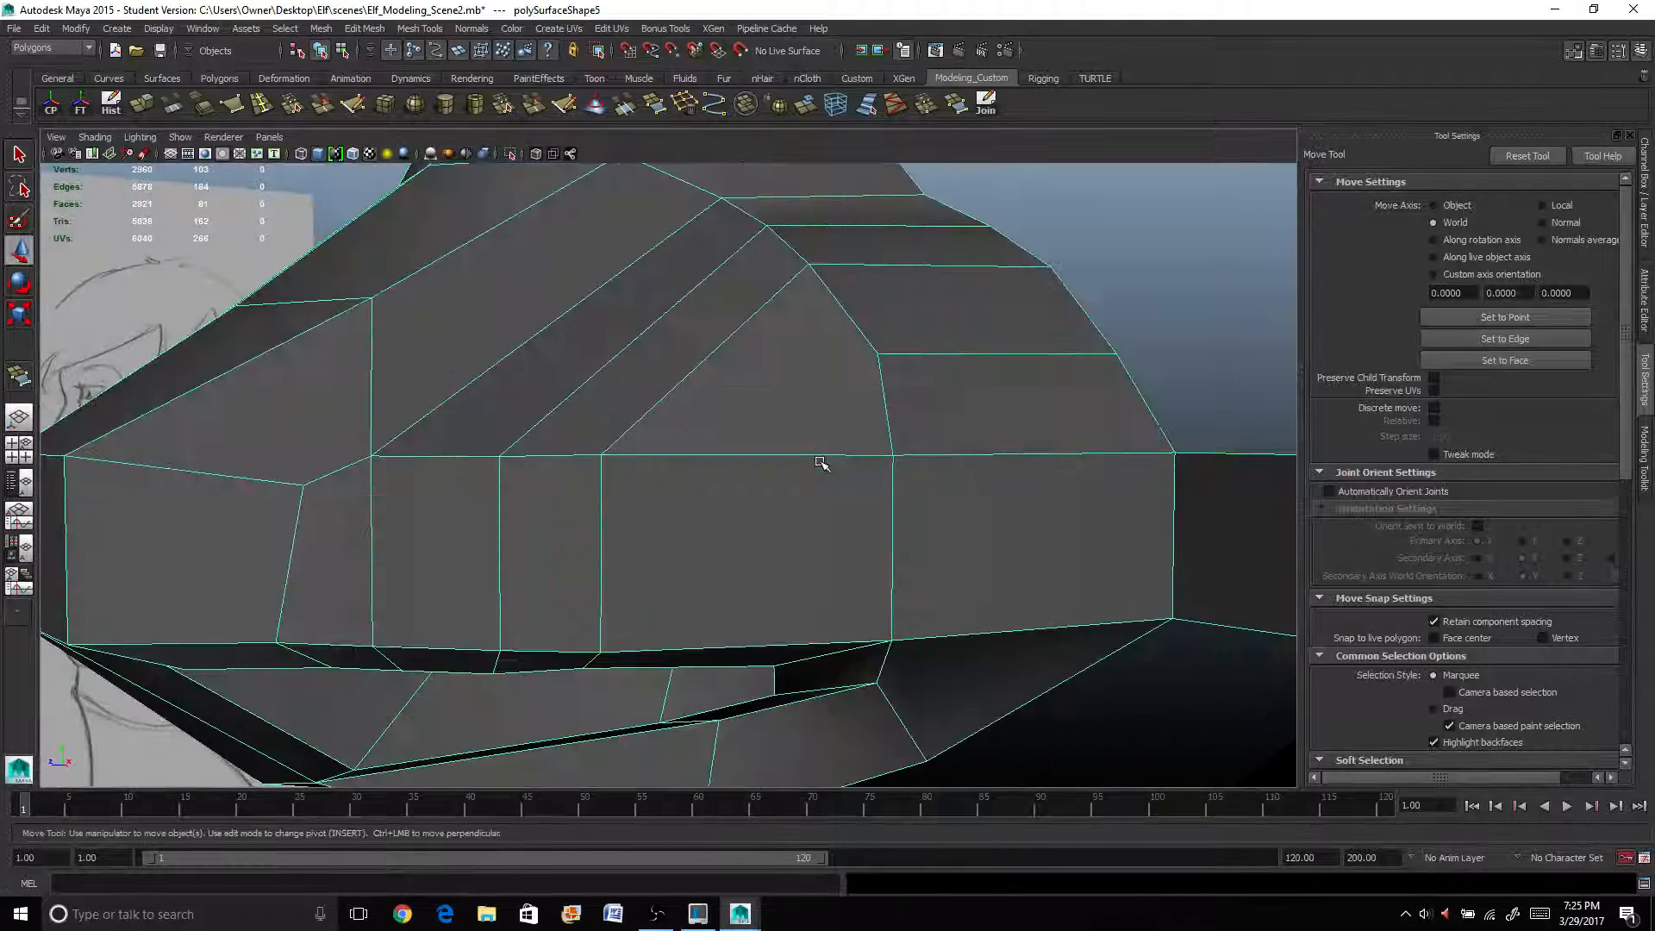
{"action": "scroll", "coordinate": [821, 464], "scroll_direction": "down", "scroll_amount": 4}
{"action": "right_click_drag", "start_coordinate": [612, 413], "coordinate": [671, 383]}
{"action": "key", "text": "3"}
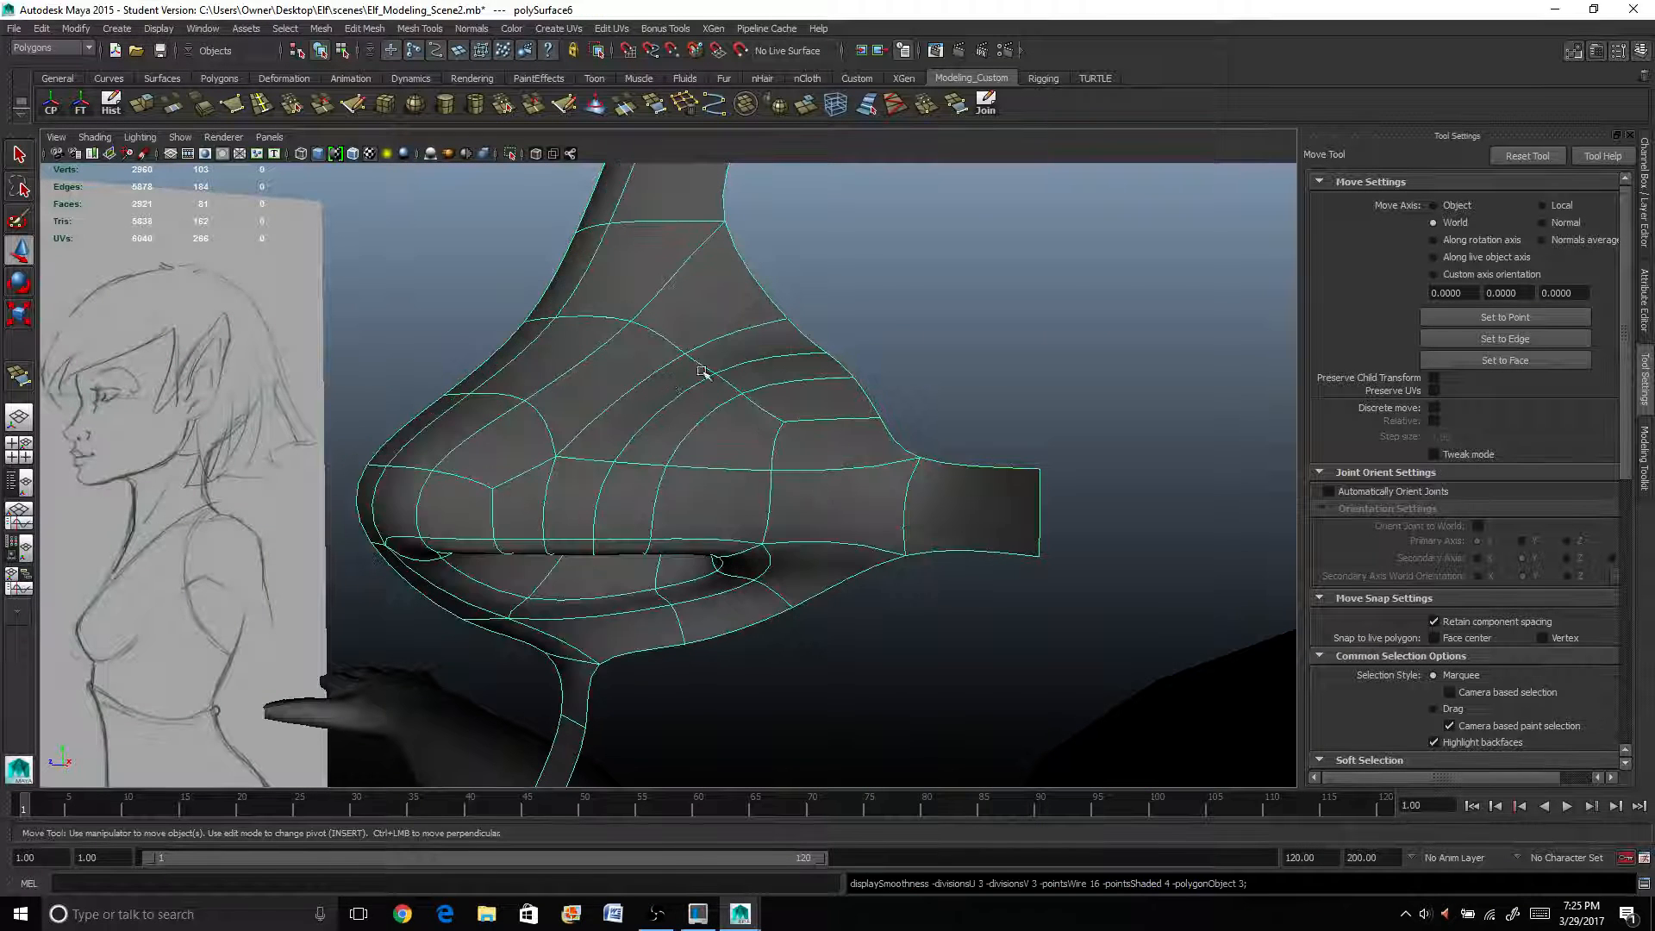
{"action": "left_click", "coordinate": [983, 306]}
{"action": "mouse_move", "coordinate": [983, 306]}
{"action": "left_mouse_down", "text": "alt"}
{"action": "mouse_move", "coordinate": [701, 358]}
{"action": "mouse_move", "coordinate": [765, 362]}
{"action": "mouse_move", "coordinate": [724, 351]}
{"action": "mouse_move", "coordinate": [687, 396]}
{"action": "left_mouse_up", "text": "alt"}
{"action": "left_click", "coordinate": [687, 400]}
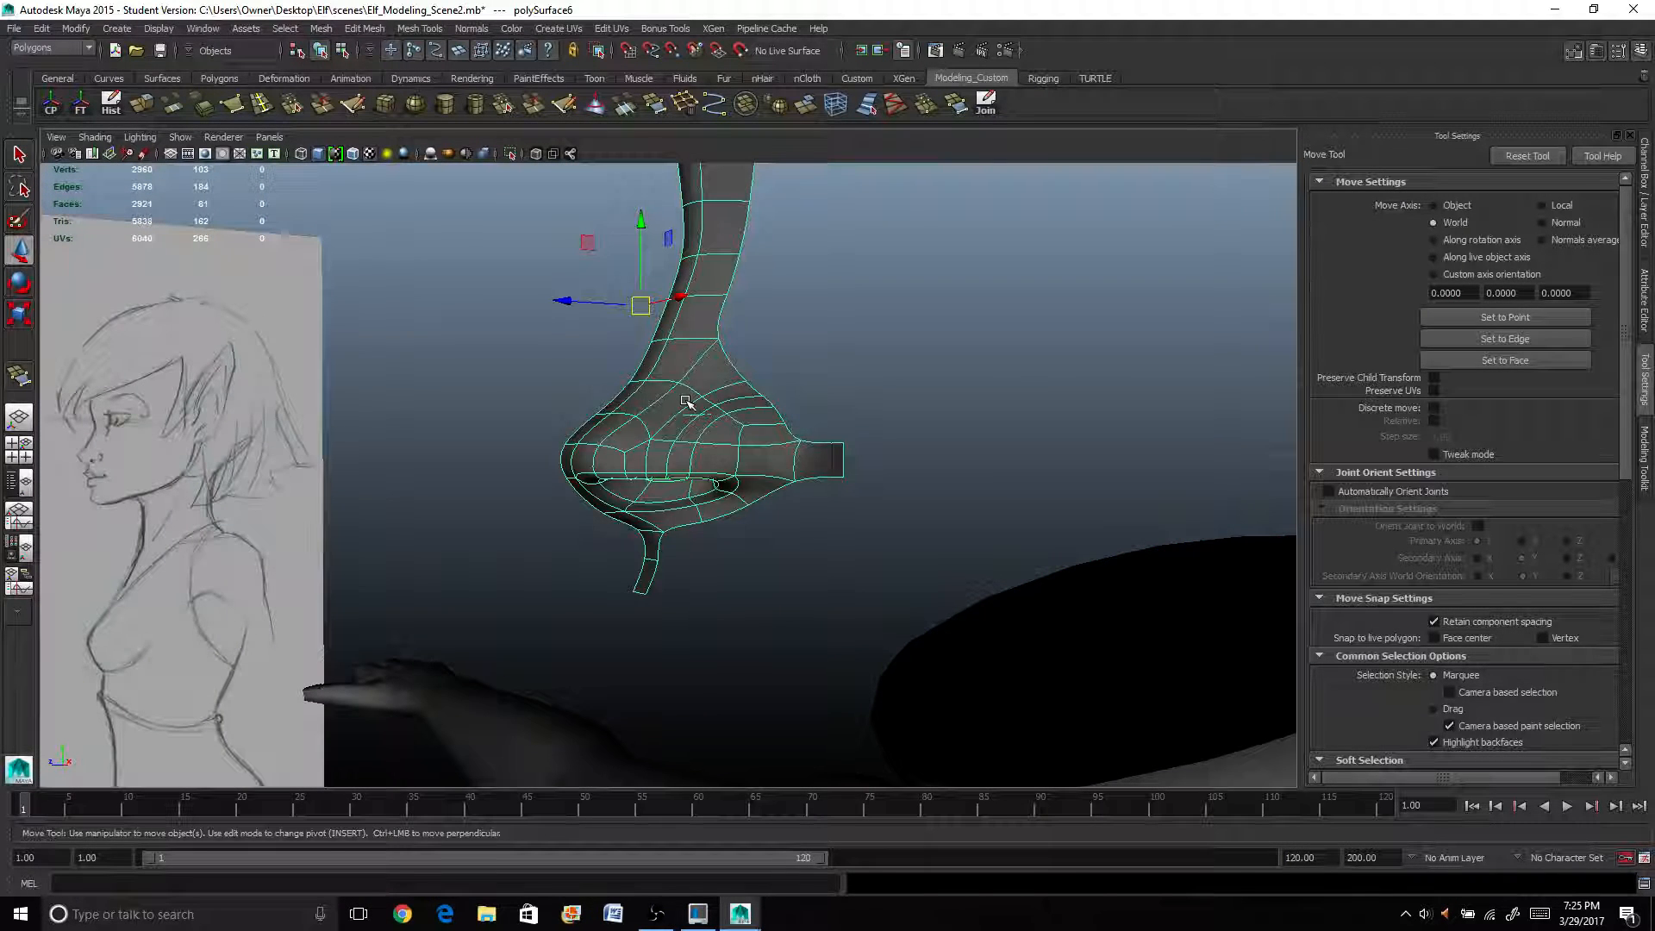
{"action": "key", "text": "1"}
{"action": "scroll", "coordinate": [682, 402], "scroll_direction": "up", "scroll_amount": 3}
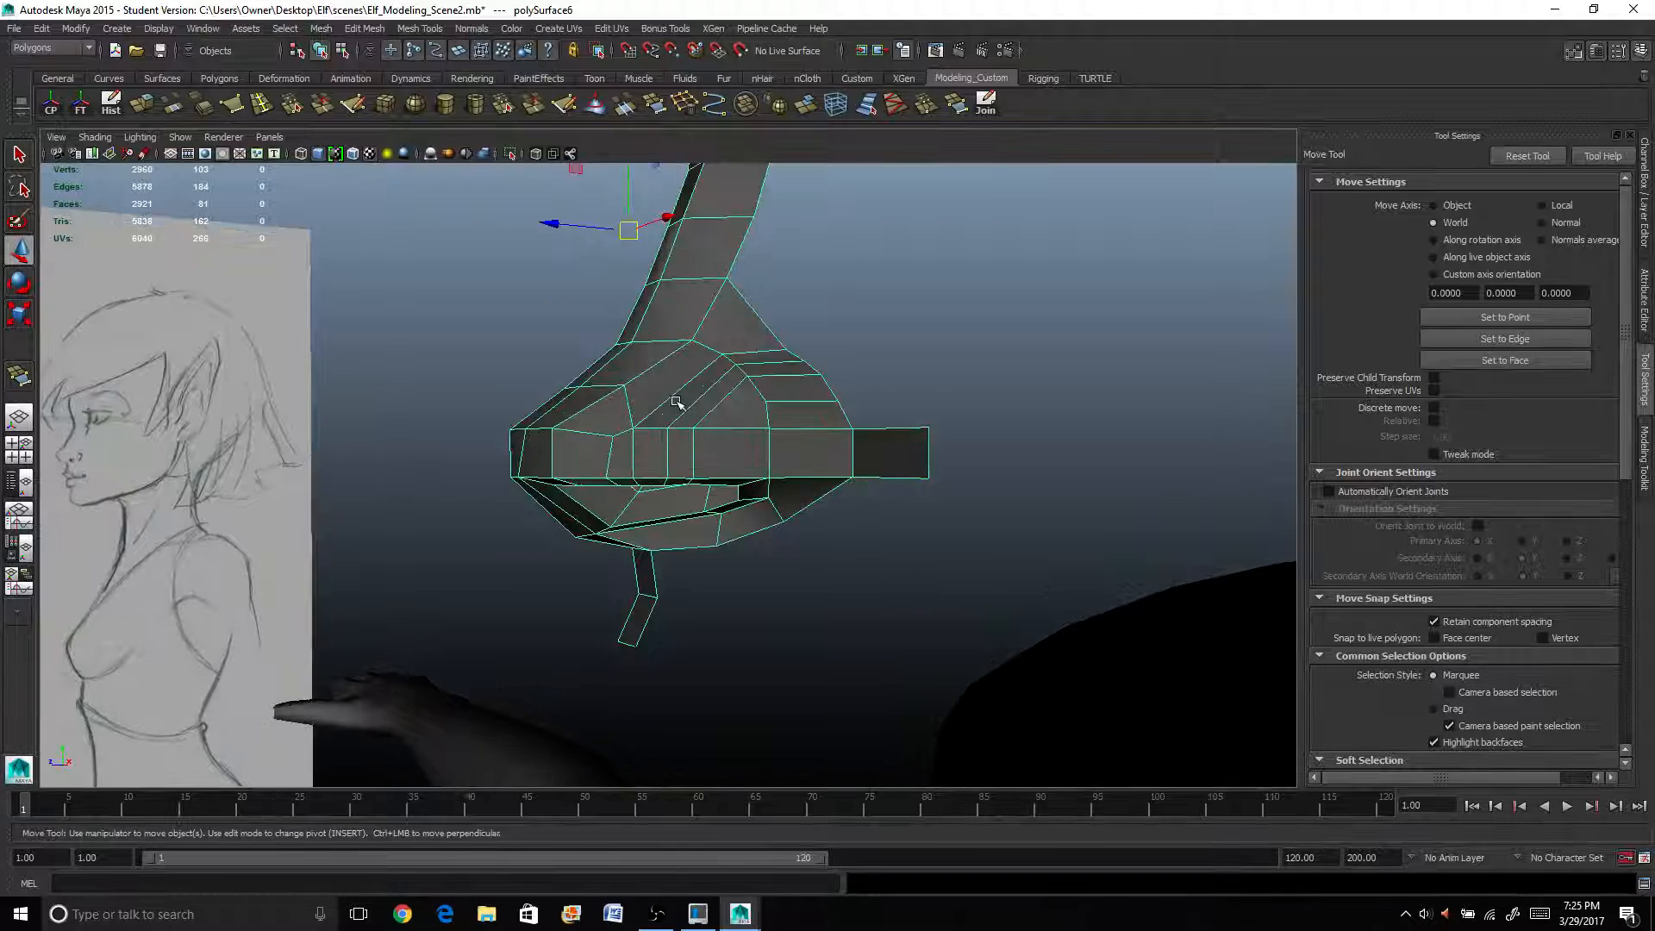
{"action": "left_click_drag", "start_coordinate": [677, 403], "coordinate": [667, 480], "text": "alt"}
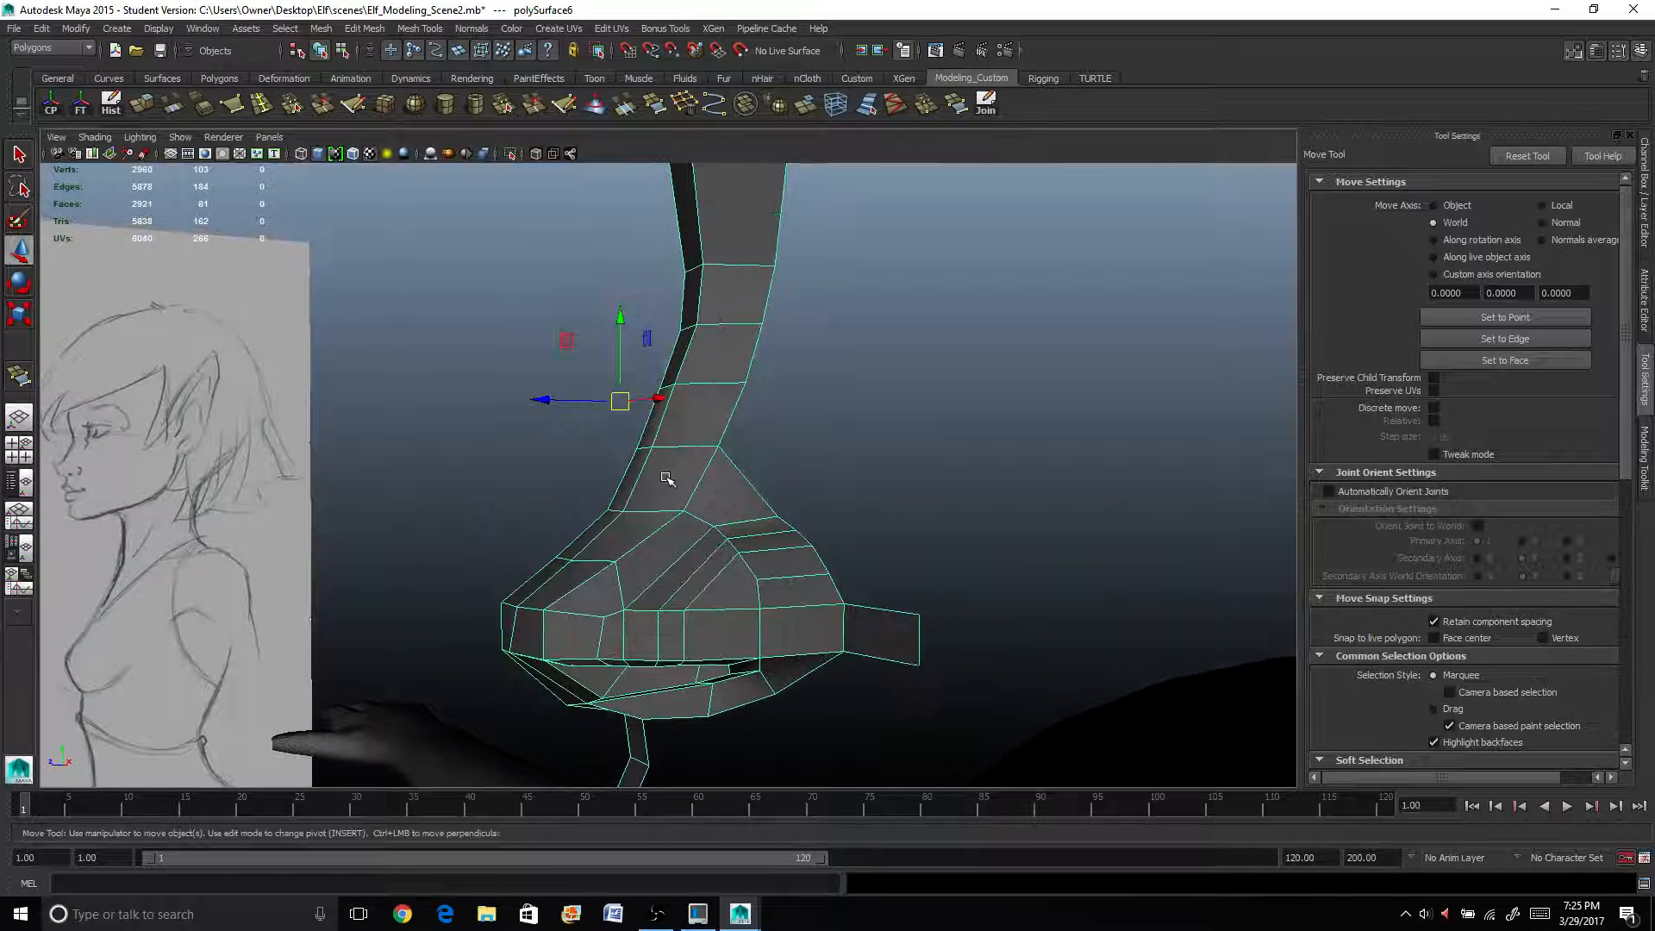
Extrude the five border edges along the upper rear side of the nostril wing and pull the new strip outward and up toward the cheek.
{"action": "right_click_drag", "start_coordinate": [727, 510], "coordinate": [724, 472]}
{"action": "left_click", "coordinate": [738, 489]}
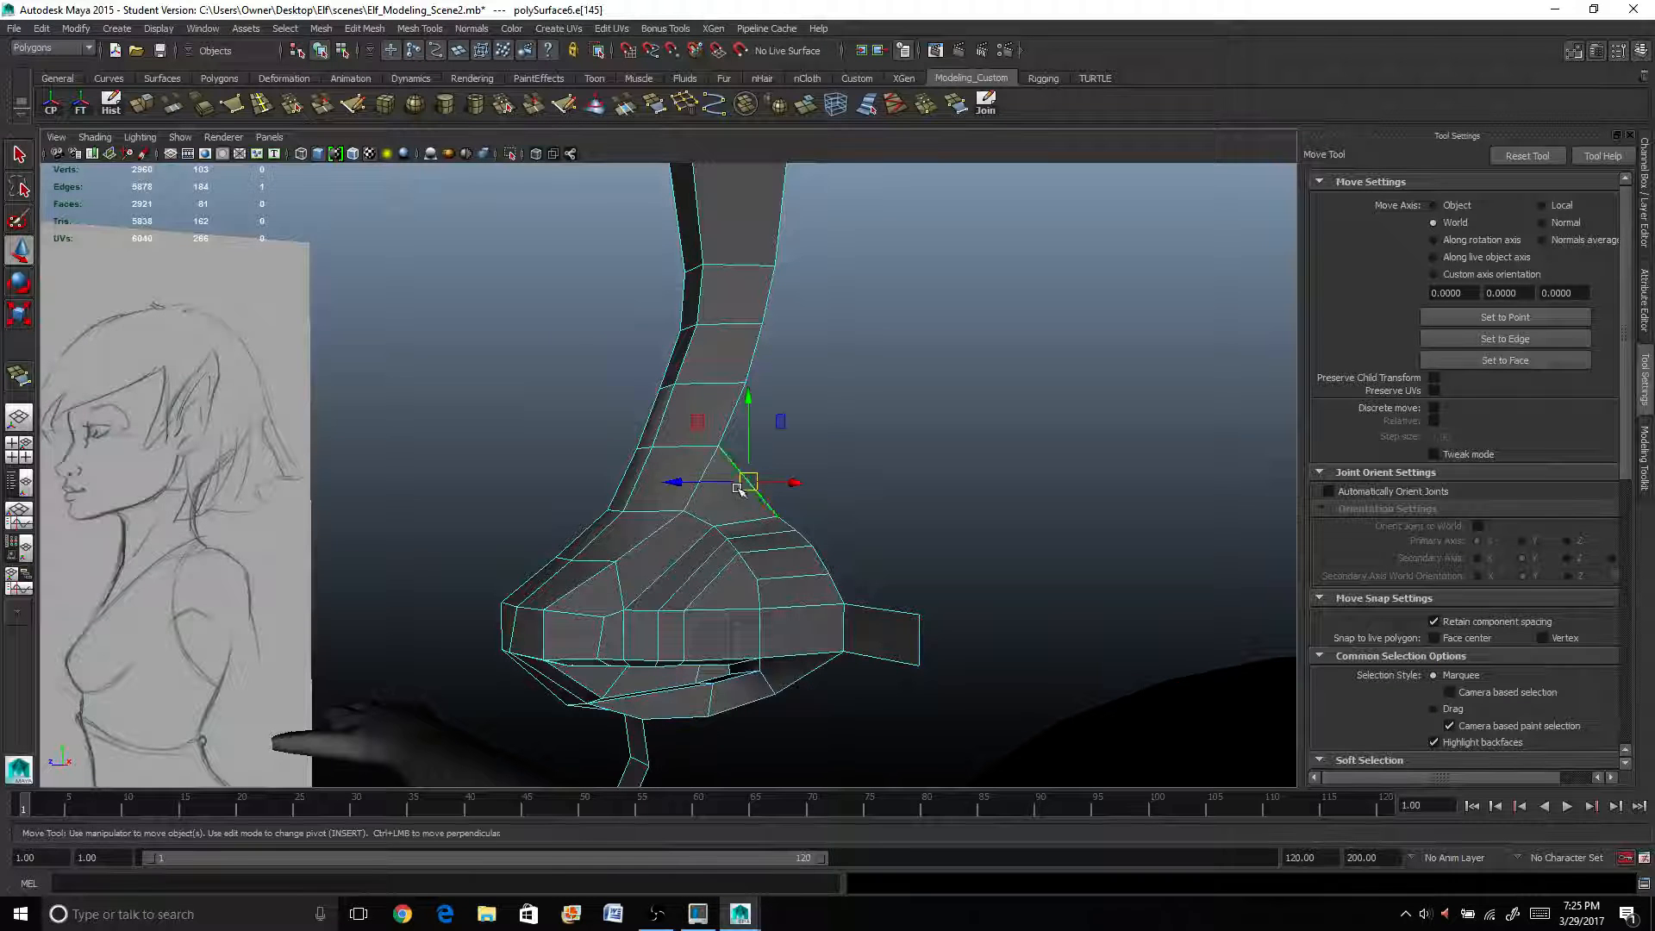
{"action": "left_click", "coordinate": [785, 519], "text": "shift"}
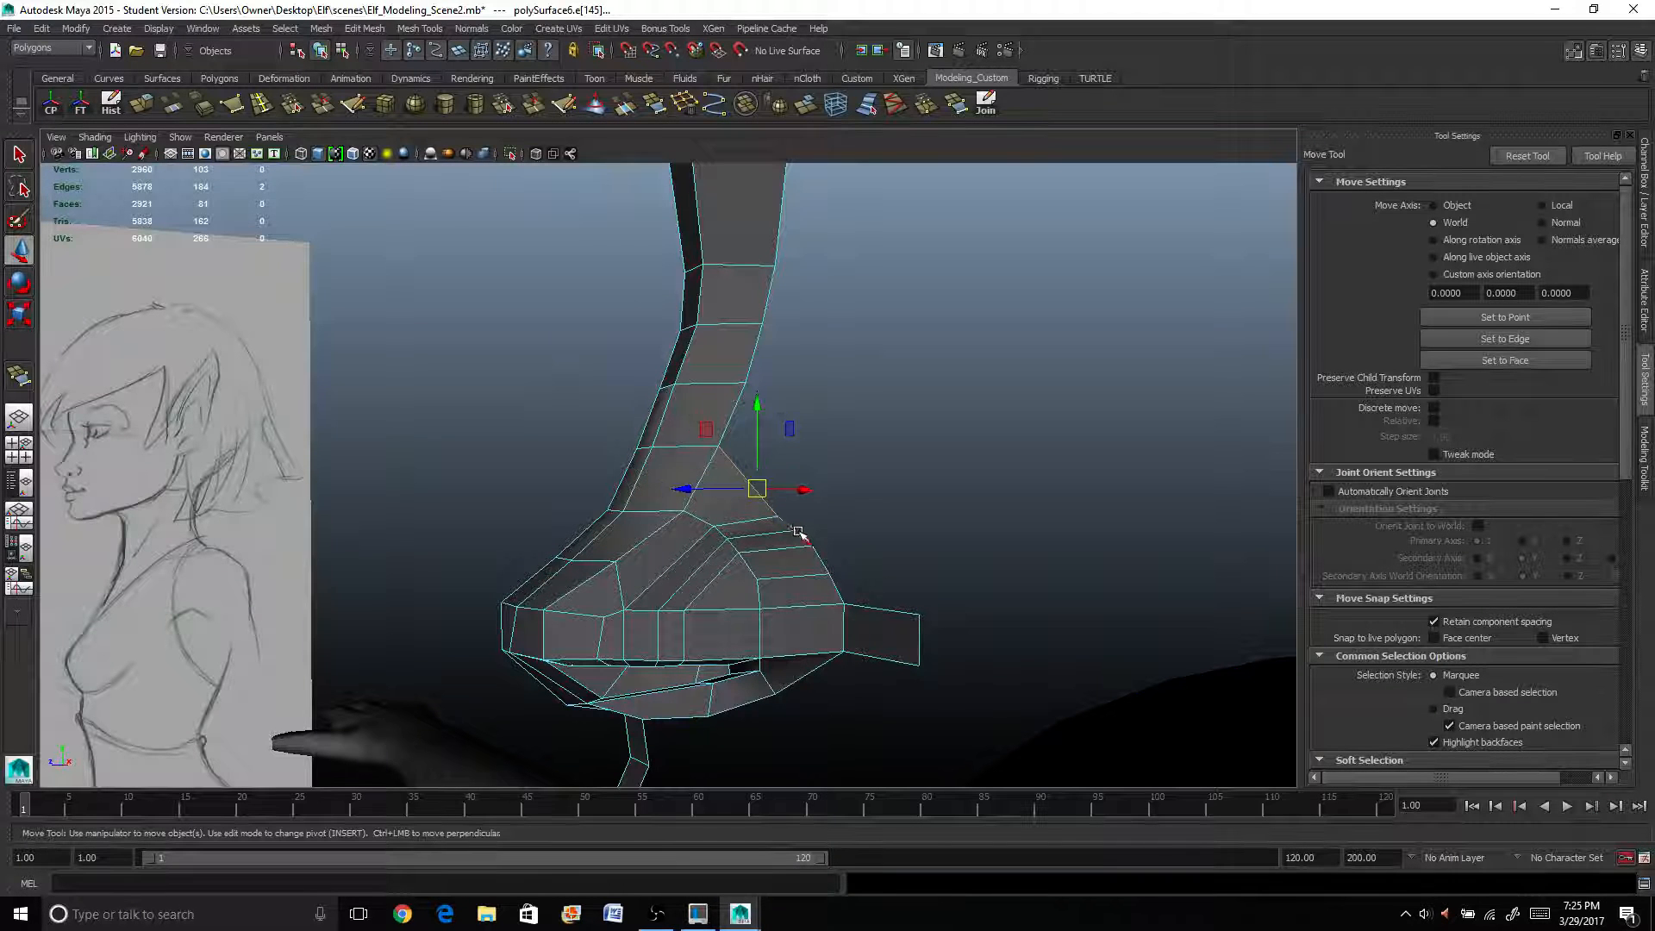
{"action": "left_click", "coordinate": [816, 560], "text": "shift"}
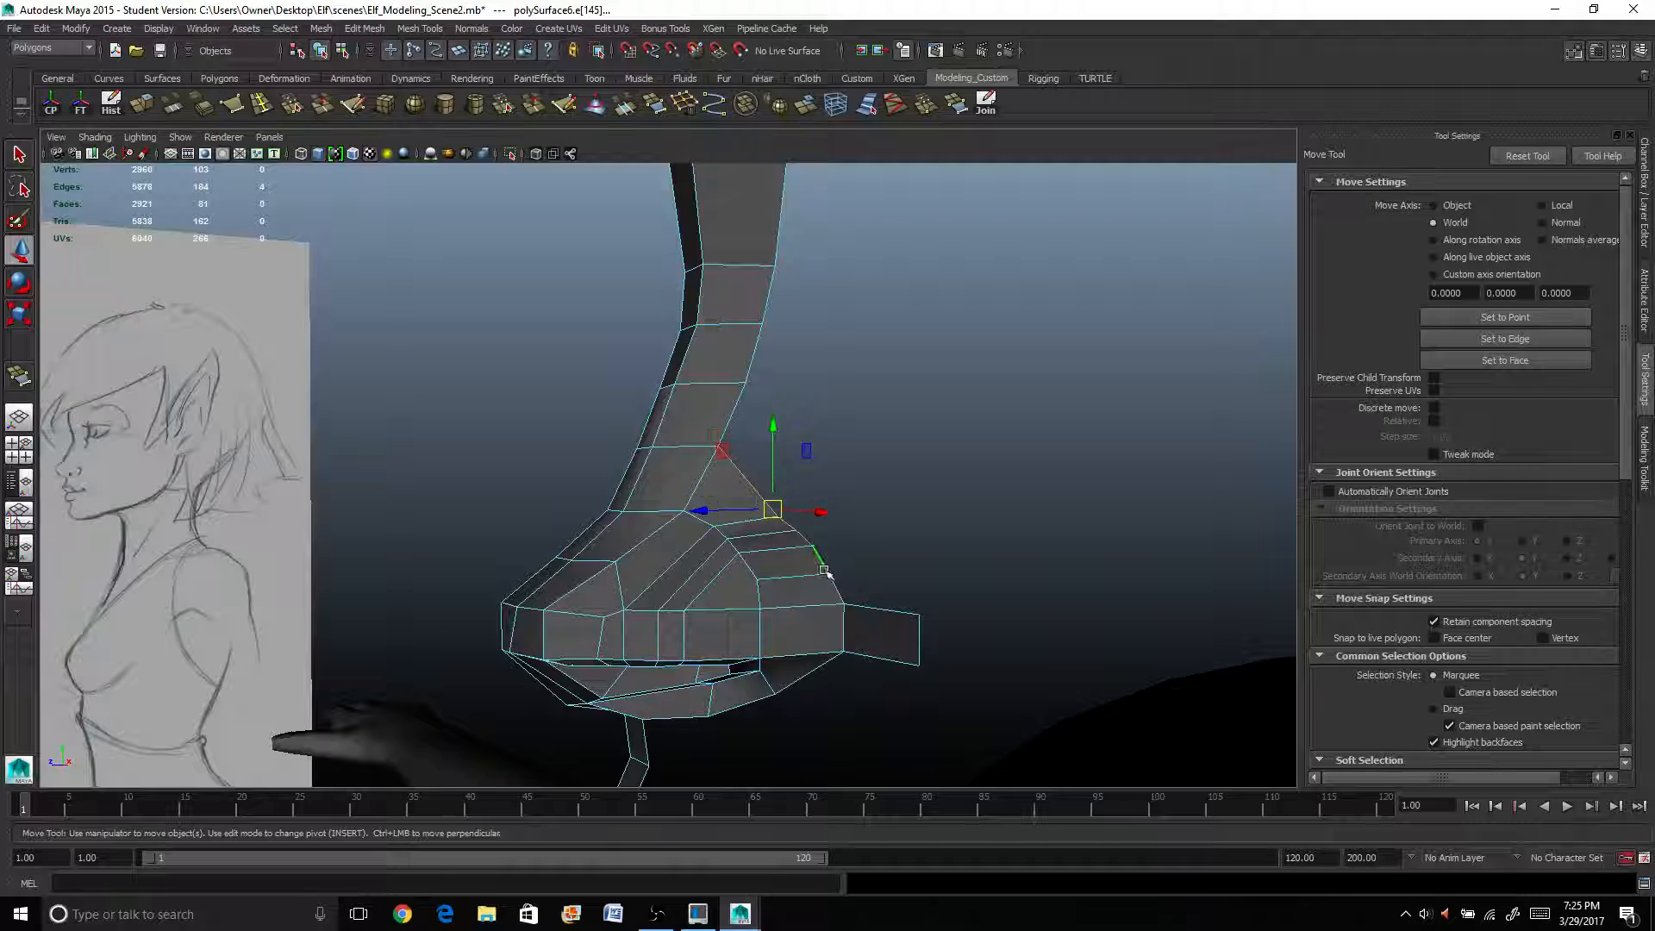
{"action": "left_click", "coordinate": [829, 580], "text": "shift"}
{"action": "left_click_drag", "start_coordinate": [830, 580], "coordinate": [836, 565], "text": "alt"}
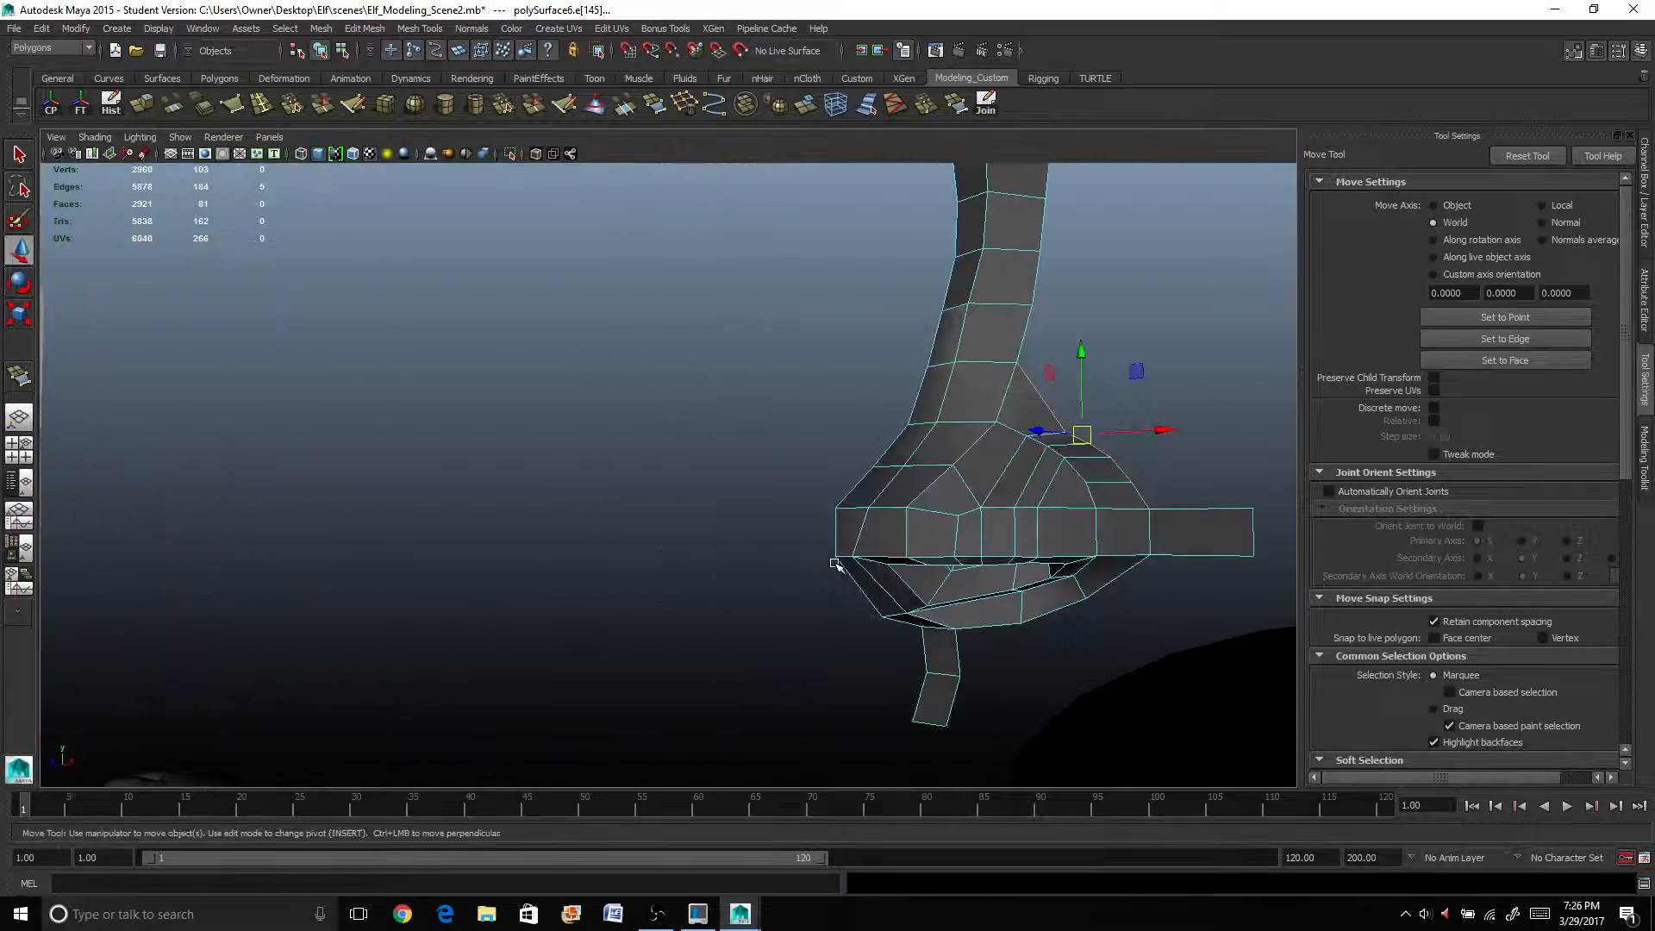
{"action": "left_click", "coordinate": [145, 106]}
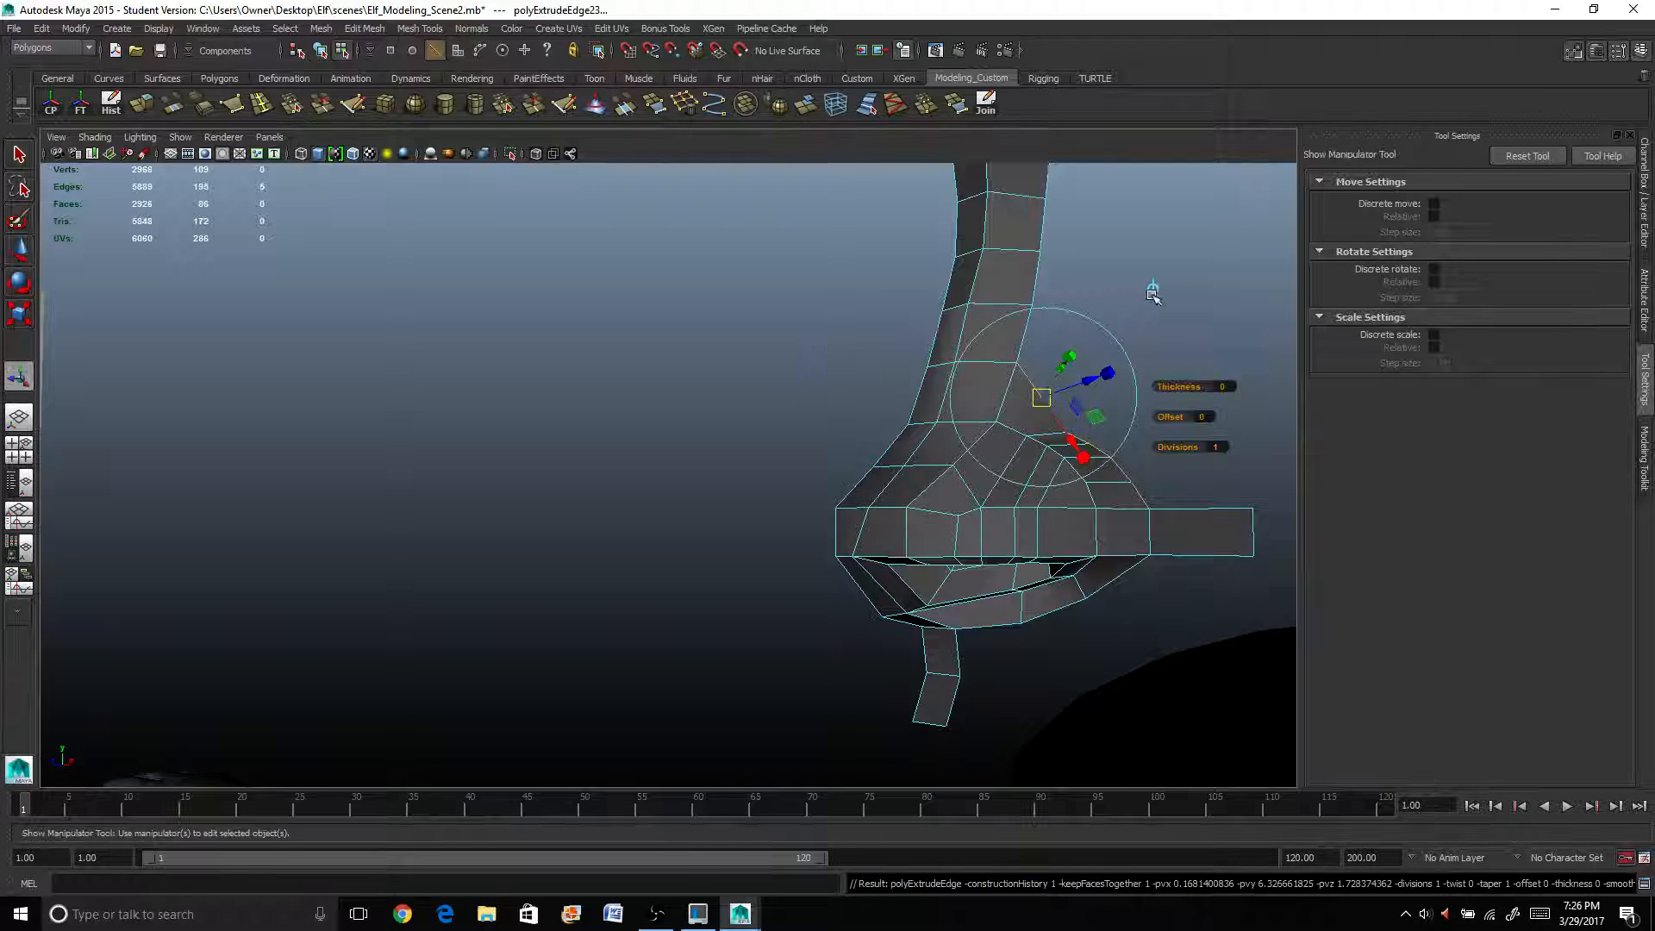
{"action": "left_click", "coordinate": [1152, 291]}
{"action": "left_click_drag", "start_coordinate": [1084, 385], "coordinate": [1084, 359]}
{"action": "left_click_drag", "start_coordinate": [1134, 411], "coordinate": [1179, 409]}
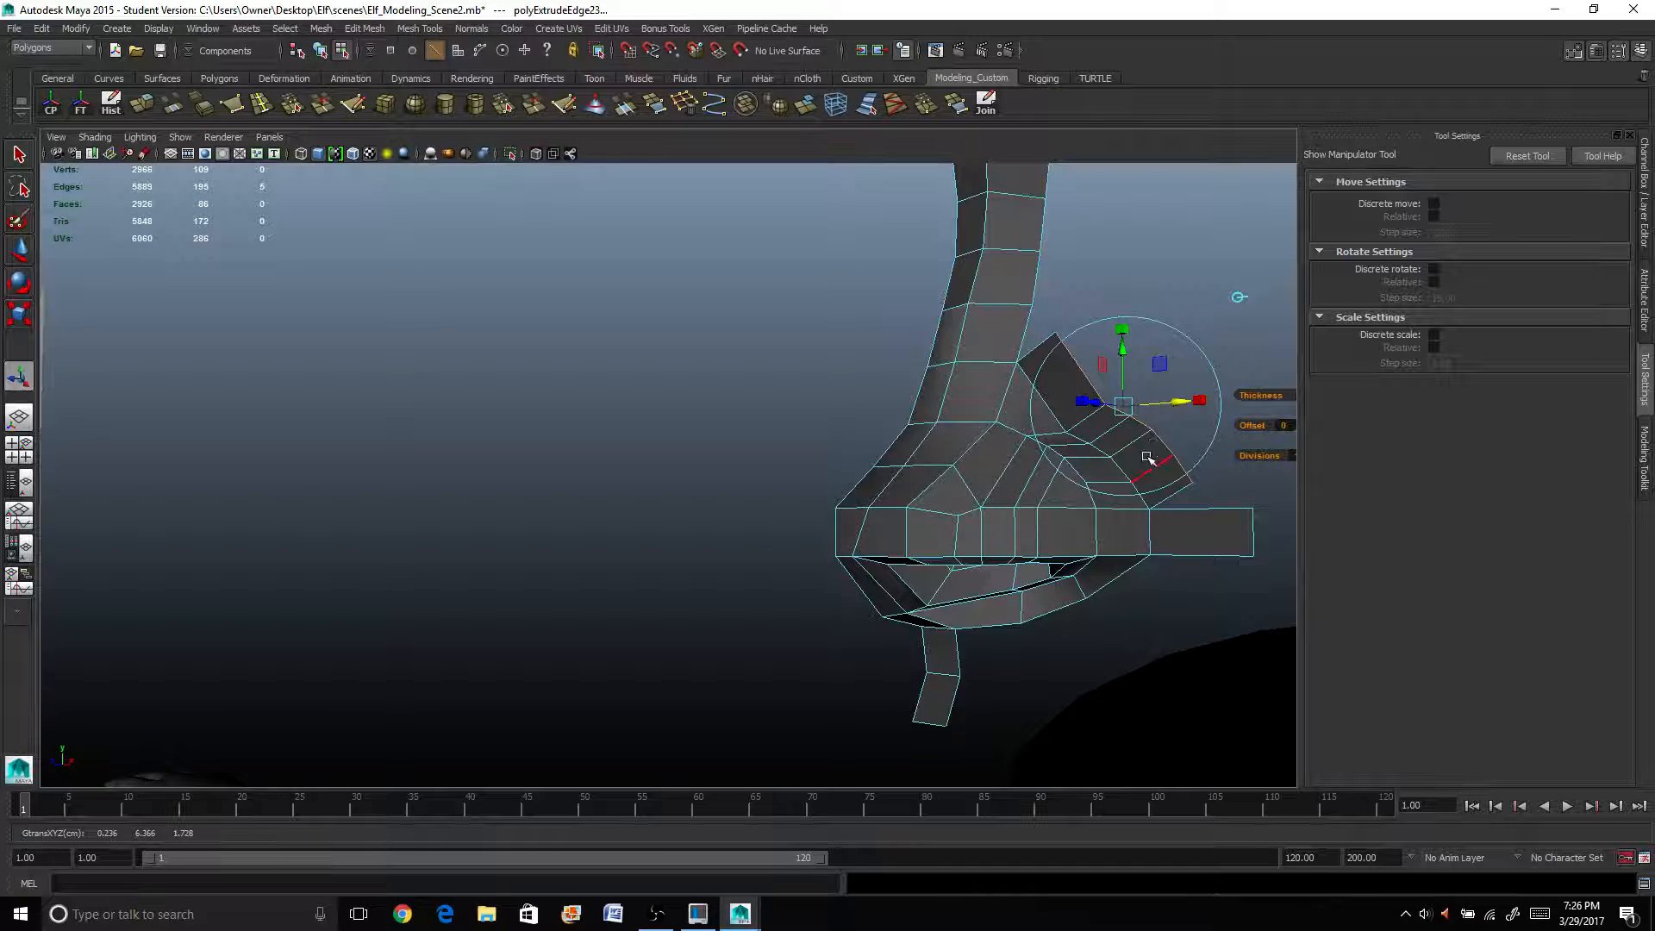
{"action": "middle_click_drag", "start_coordinate": [1147, 457], "coordinate": [916, 399], "text": "alt"}
{"action": "scroll", "coordinate": [927, 401], "scroll_direction": "up", "scroll_amount": 4}
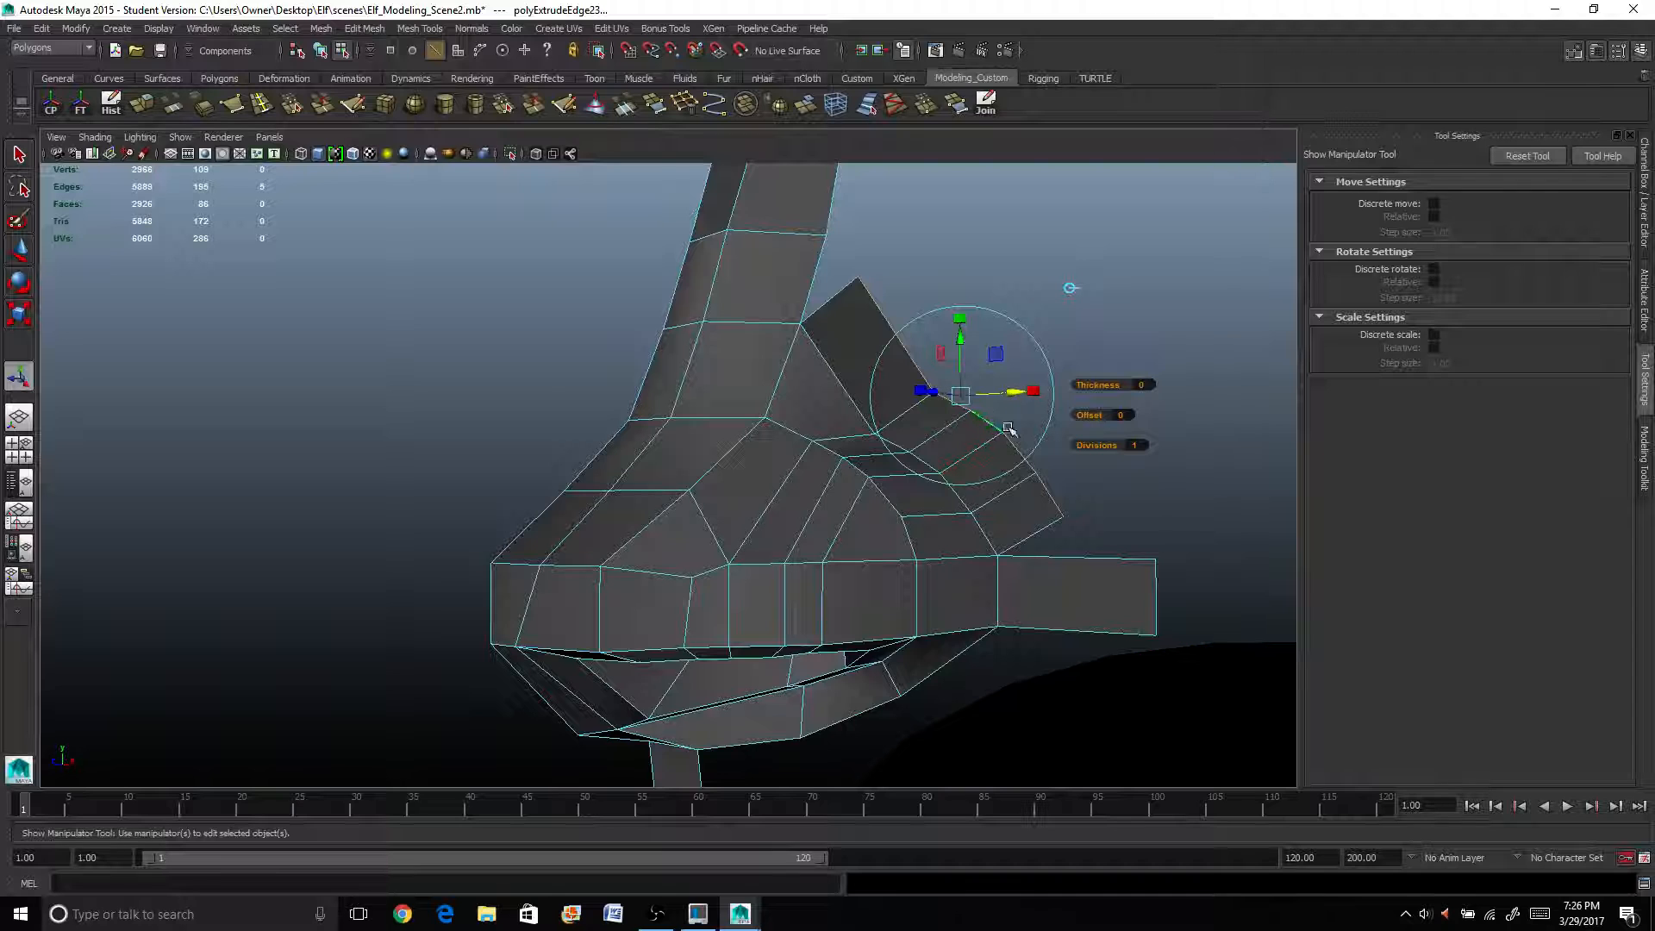
Target-weld the strip's lower corner to the cheek strip's upper end and its upper corner to the next vertex up the nose bridge's side.
{"action": "left_click", "coordinate": [1647, 462]}
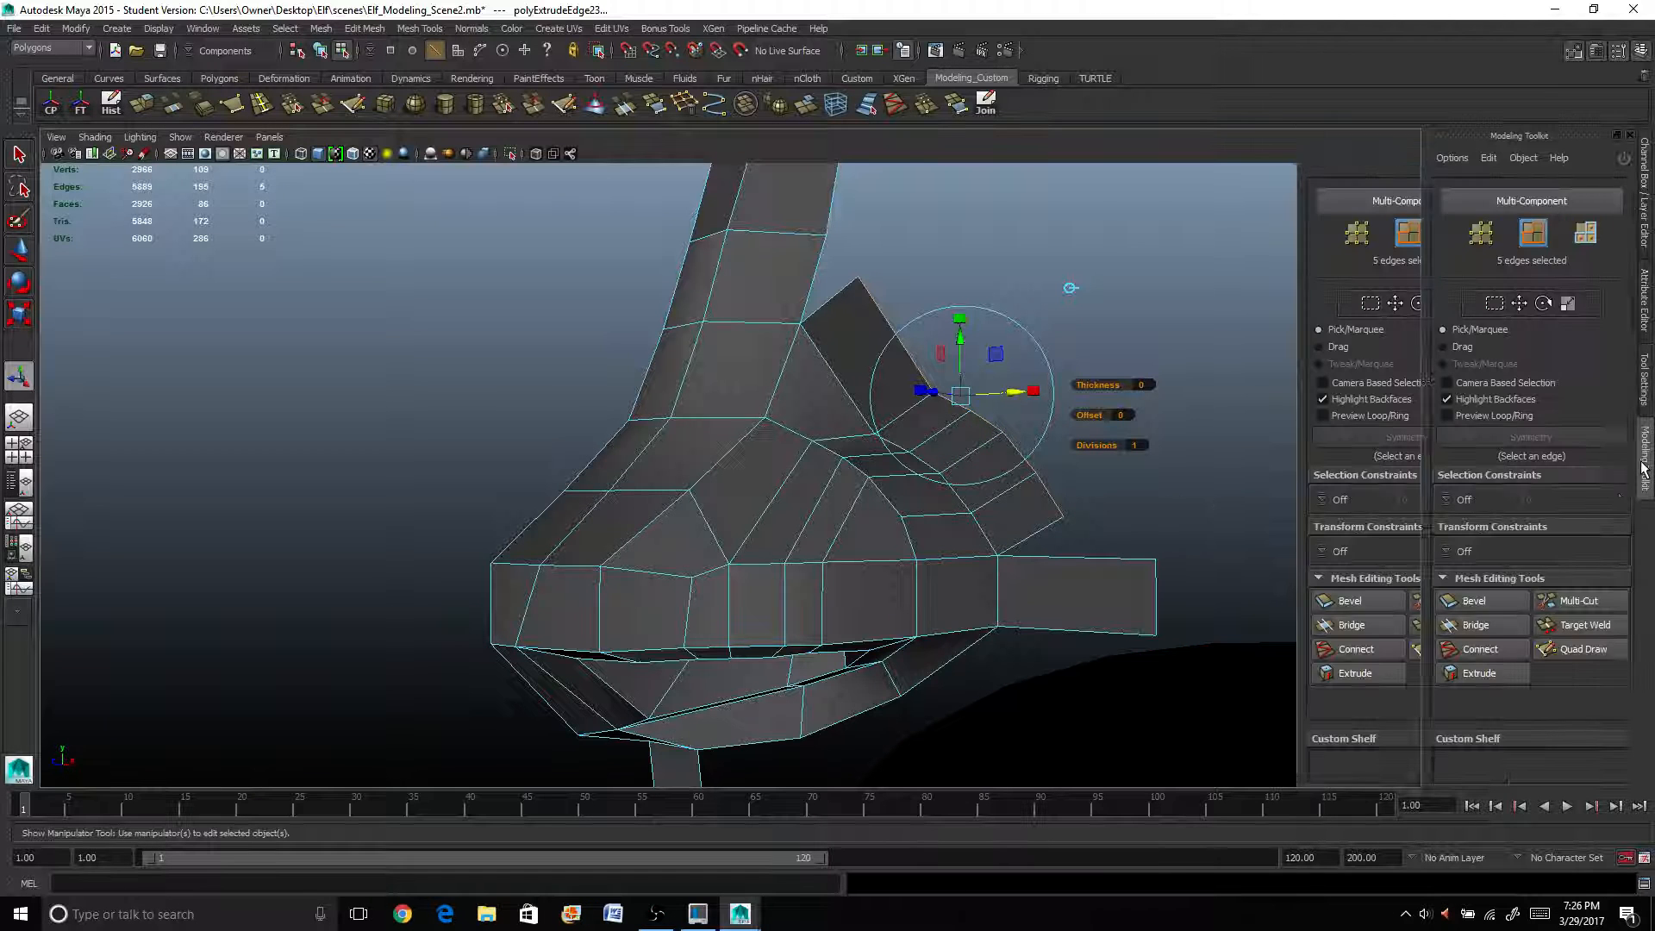
{"action": "left_click", "coordinate": [1573, 625]}
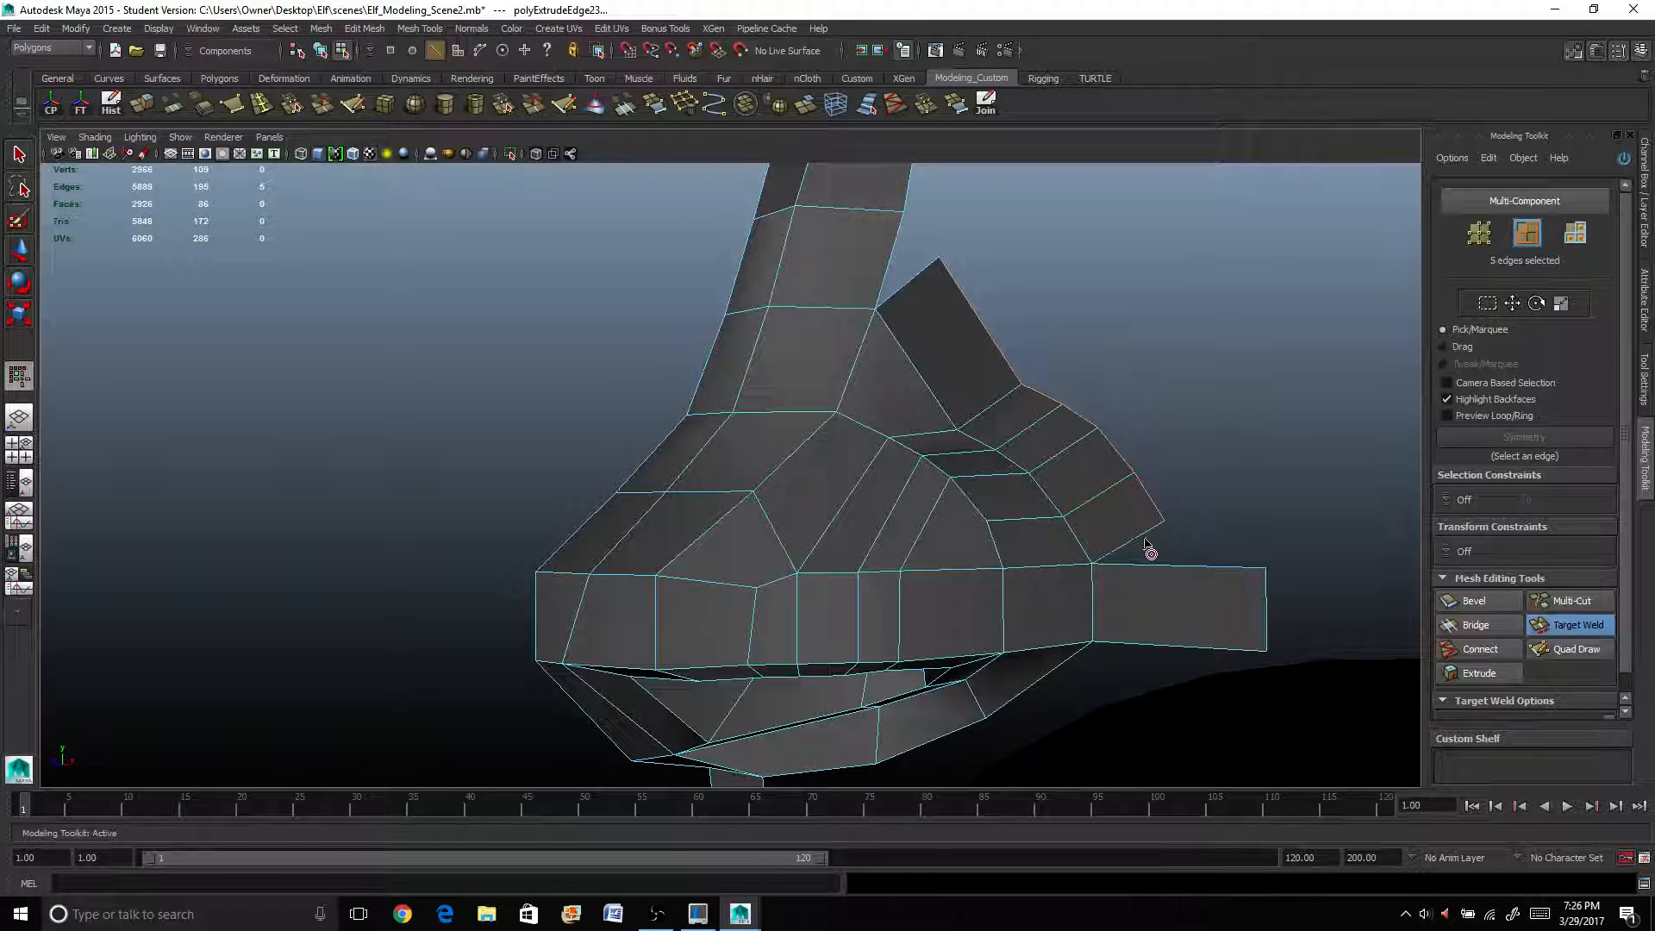
{"action": "left_click_drag", "start_coordinate": [1159, 524], "coordinate": [1138, 576]}
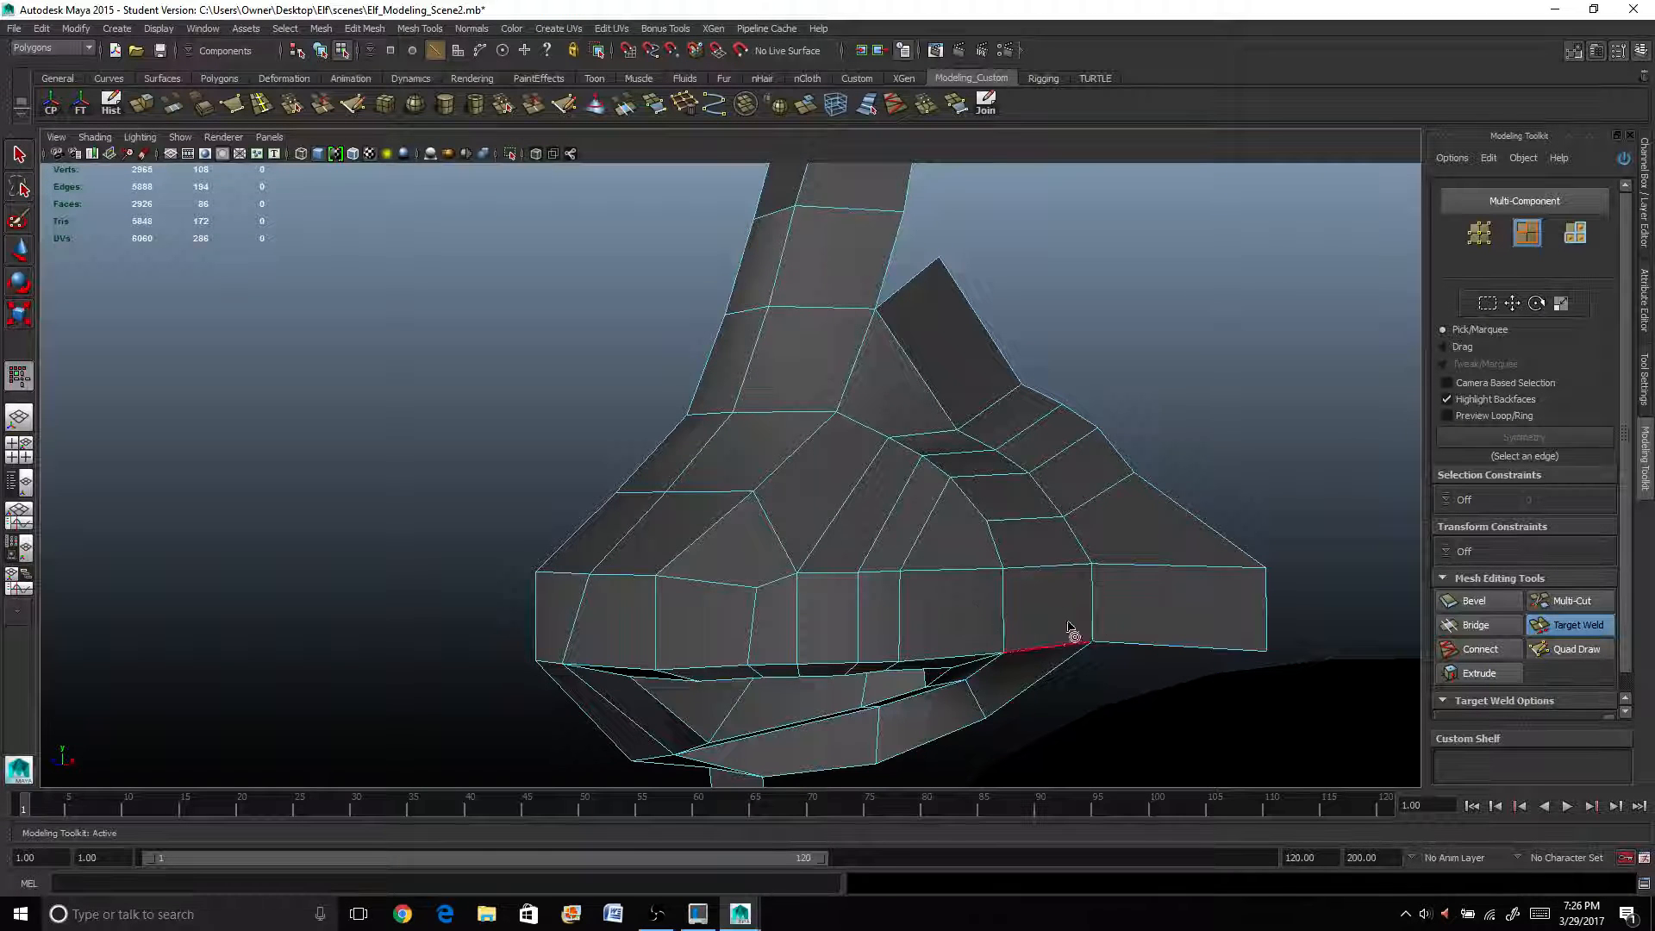
{"action": "left_click_drag", "start_coordinate": [910, 294], "coordinate": [886, 270]}
{"action": "scroll", "coordinate": [908, 265], "scroll_direction": "down", "scroll_amount": 3}
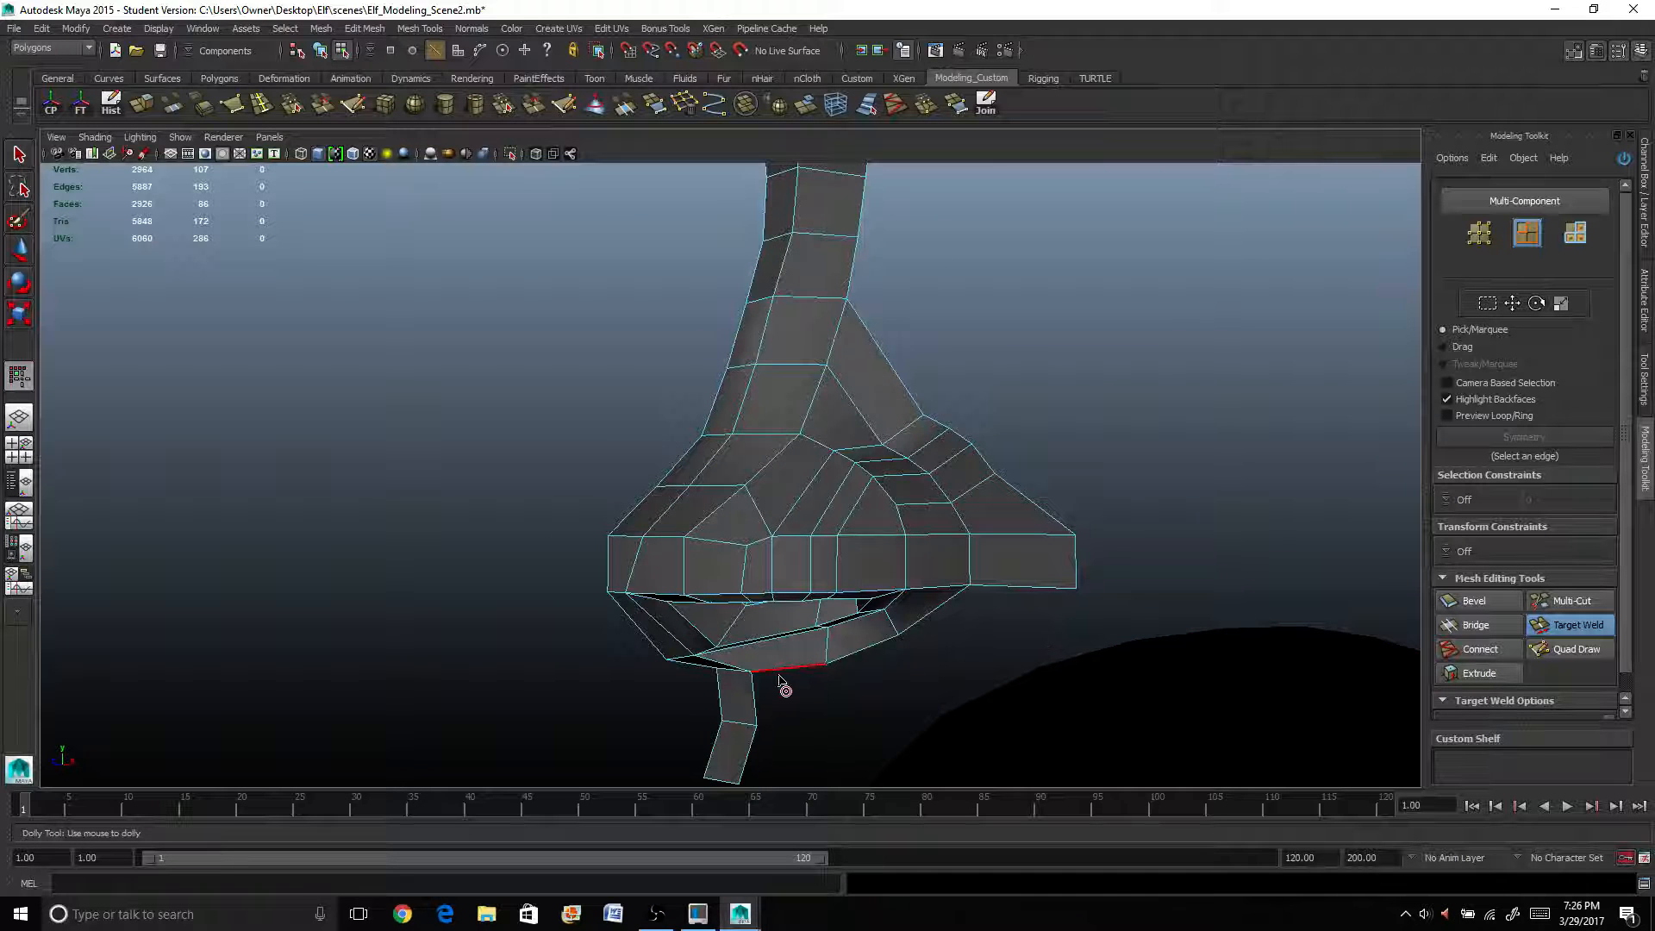
Examine the welded nose side from several angles in smooth mesh preview, and return to the unsmoothed display.
{"action": "scroll", "coordinate": [783, 685], "scroll_direction": "down", "scroll_amount": 2}
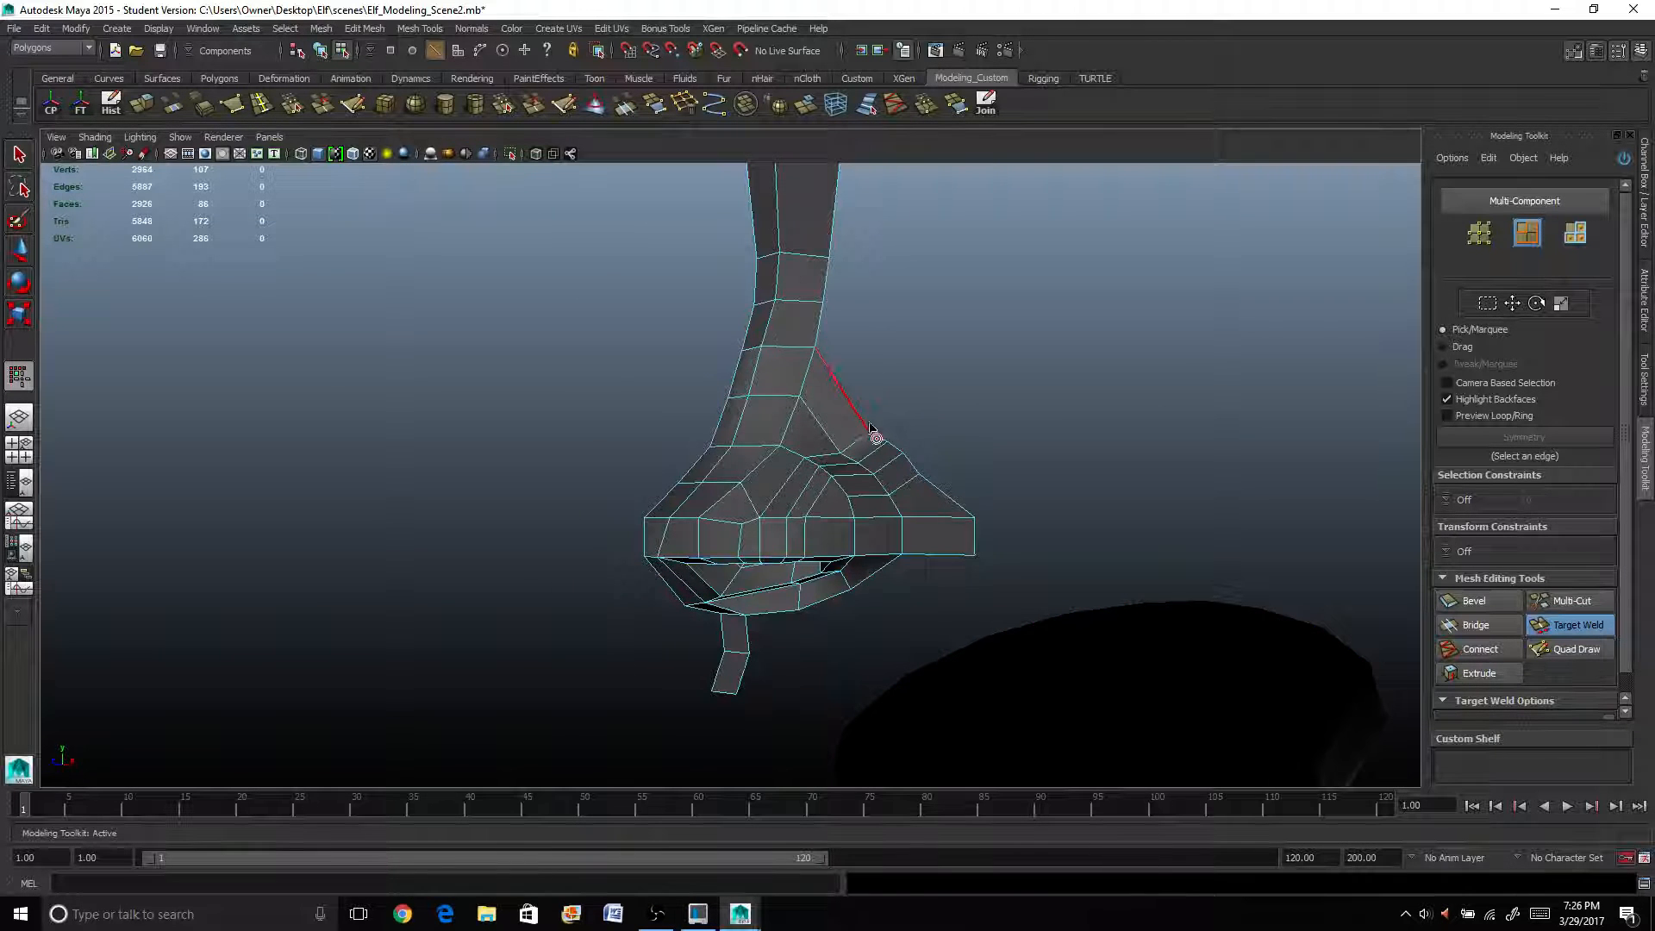
{"action": "left_click_drag", "start_coordinate": [870, 427], "coordinate": [734, 404], "text": "alt"}
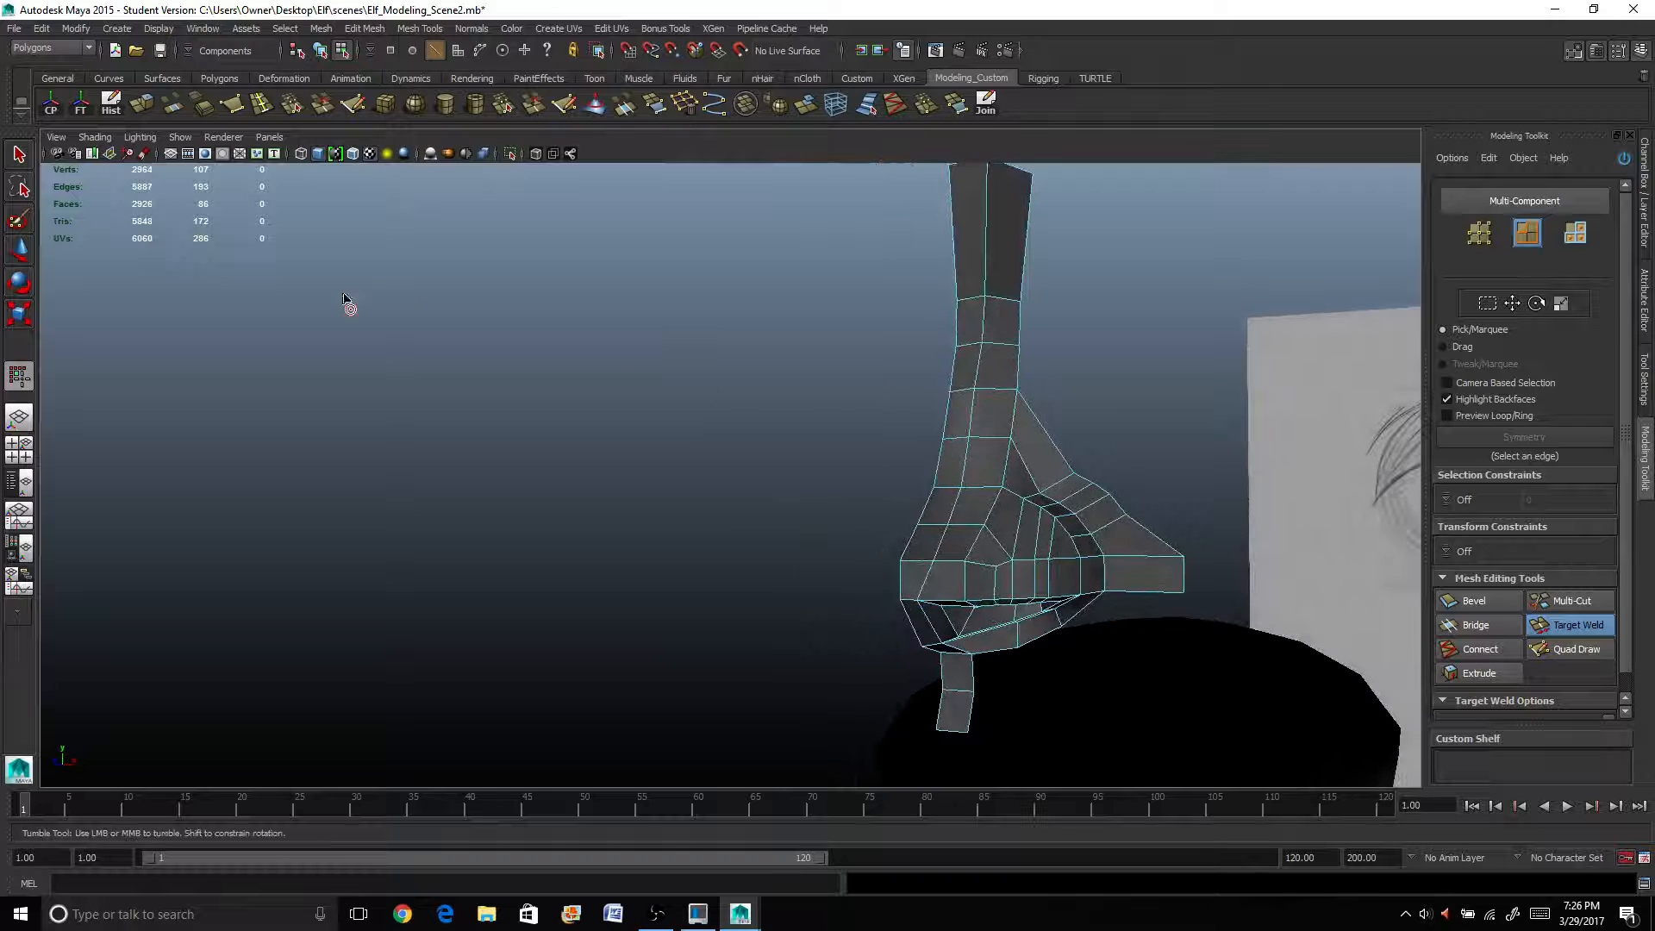
{"action": "key", "text": "q"}
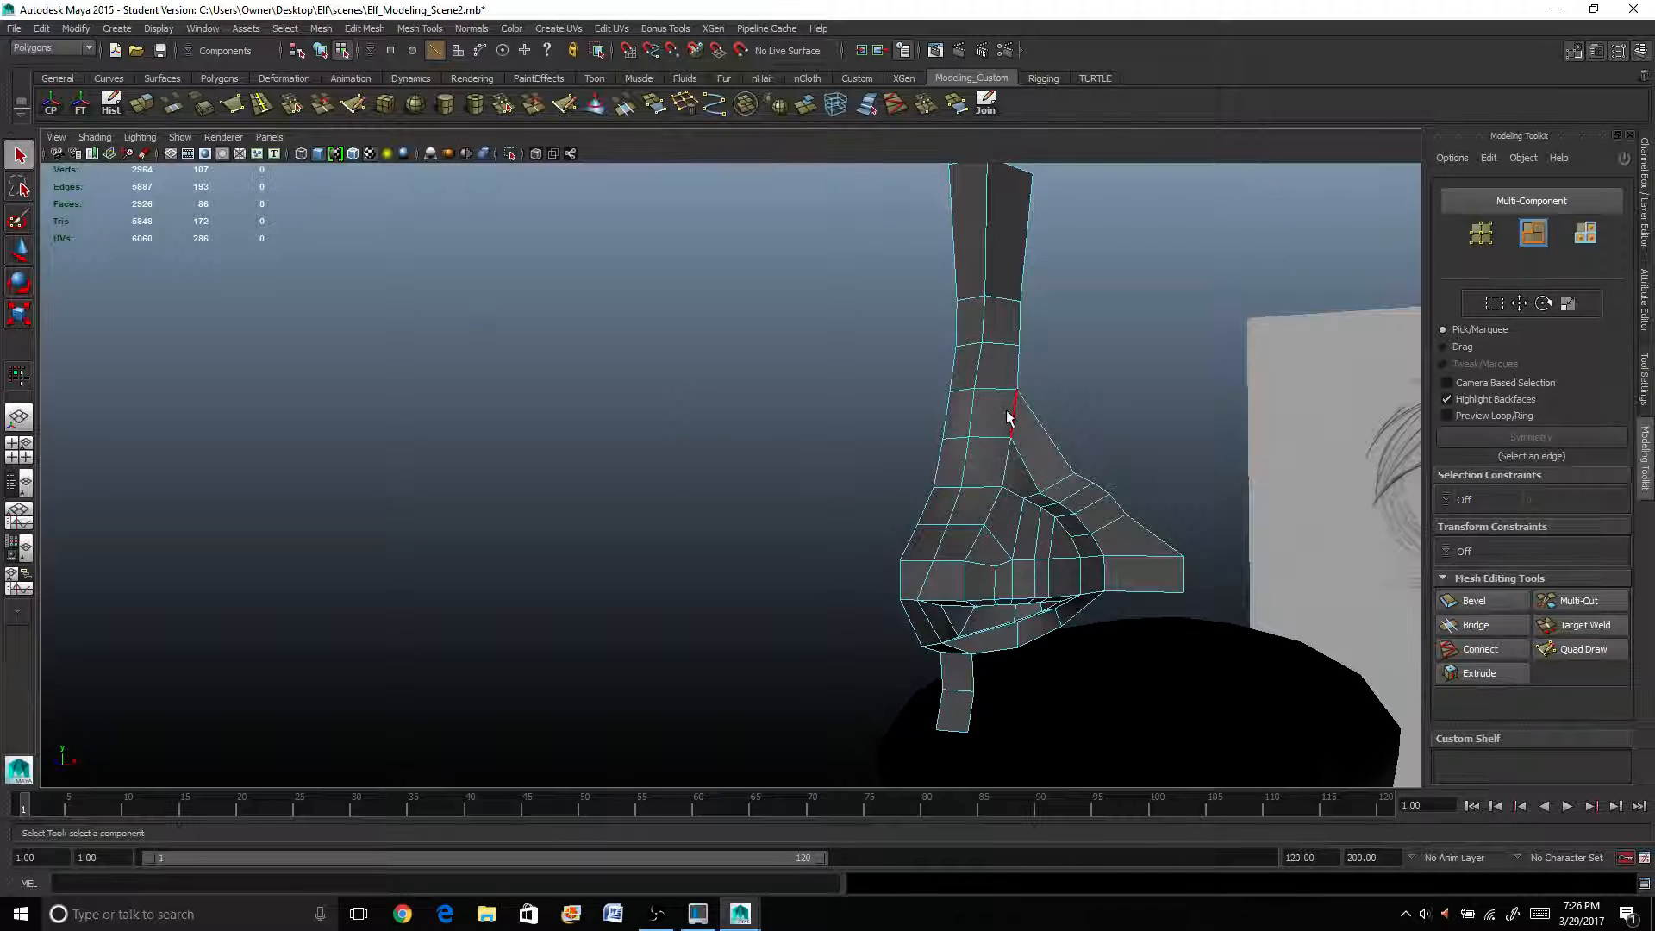
{"action": "right_click_drag", "start_coordinate": [1006, 410], "coordinate": [1050, 391]}
{"action": "key", "text": "3"}
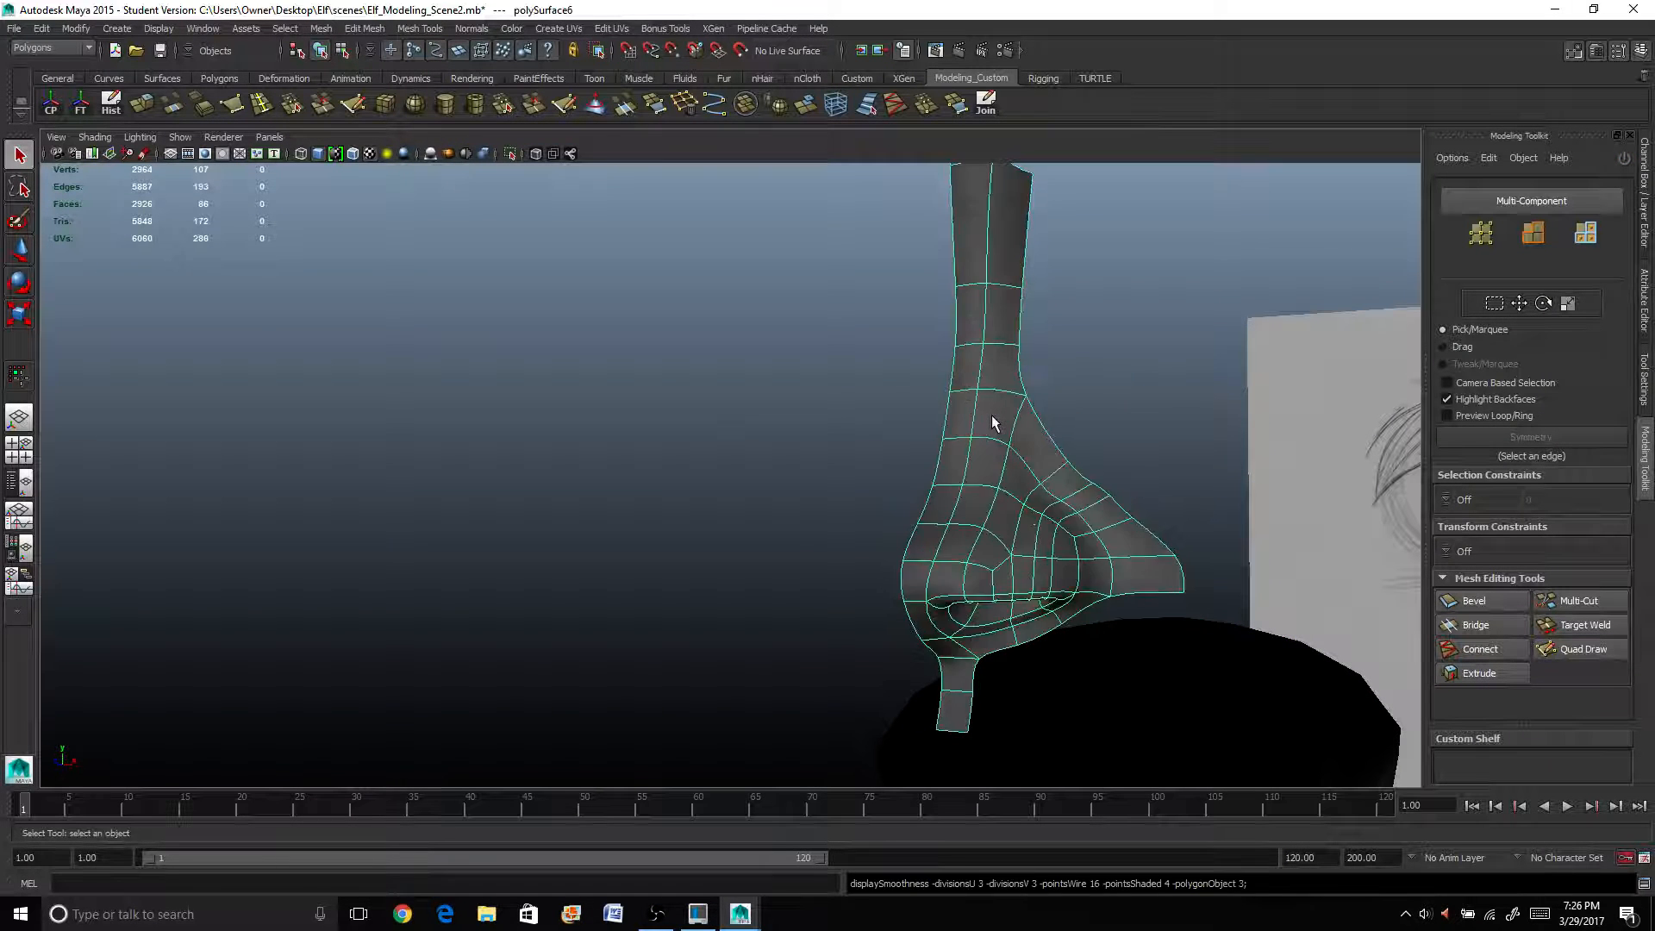
{"action": "key", "text": "f"}
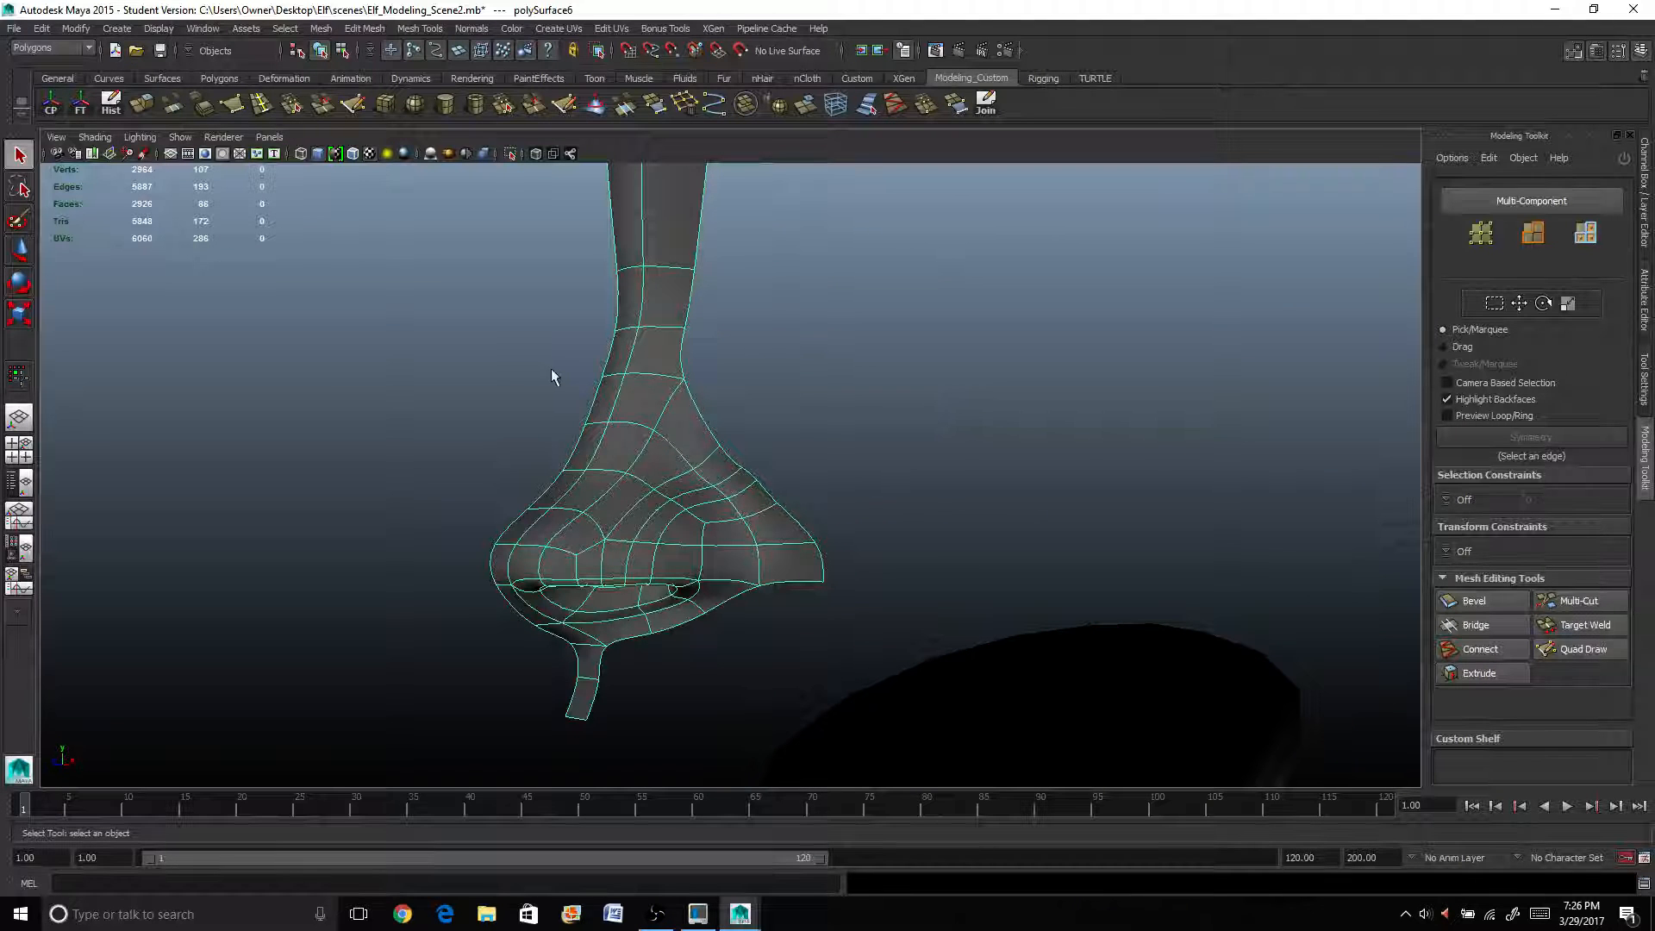
{"action": "key", "text": "1"}
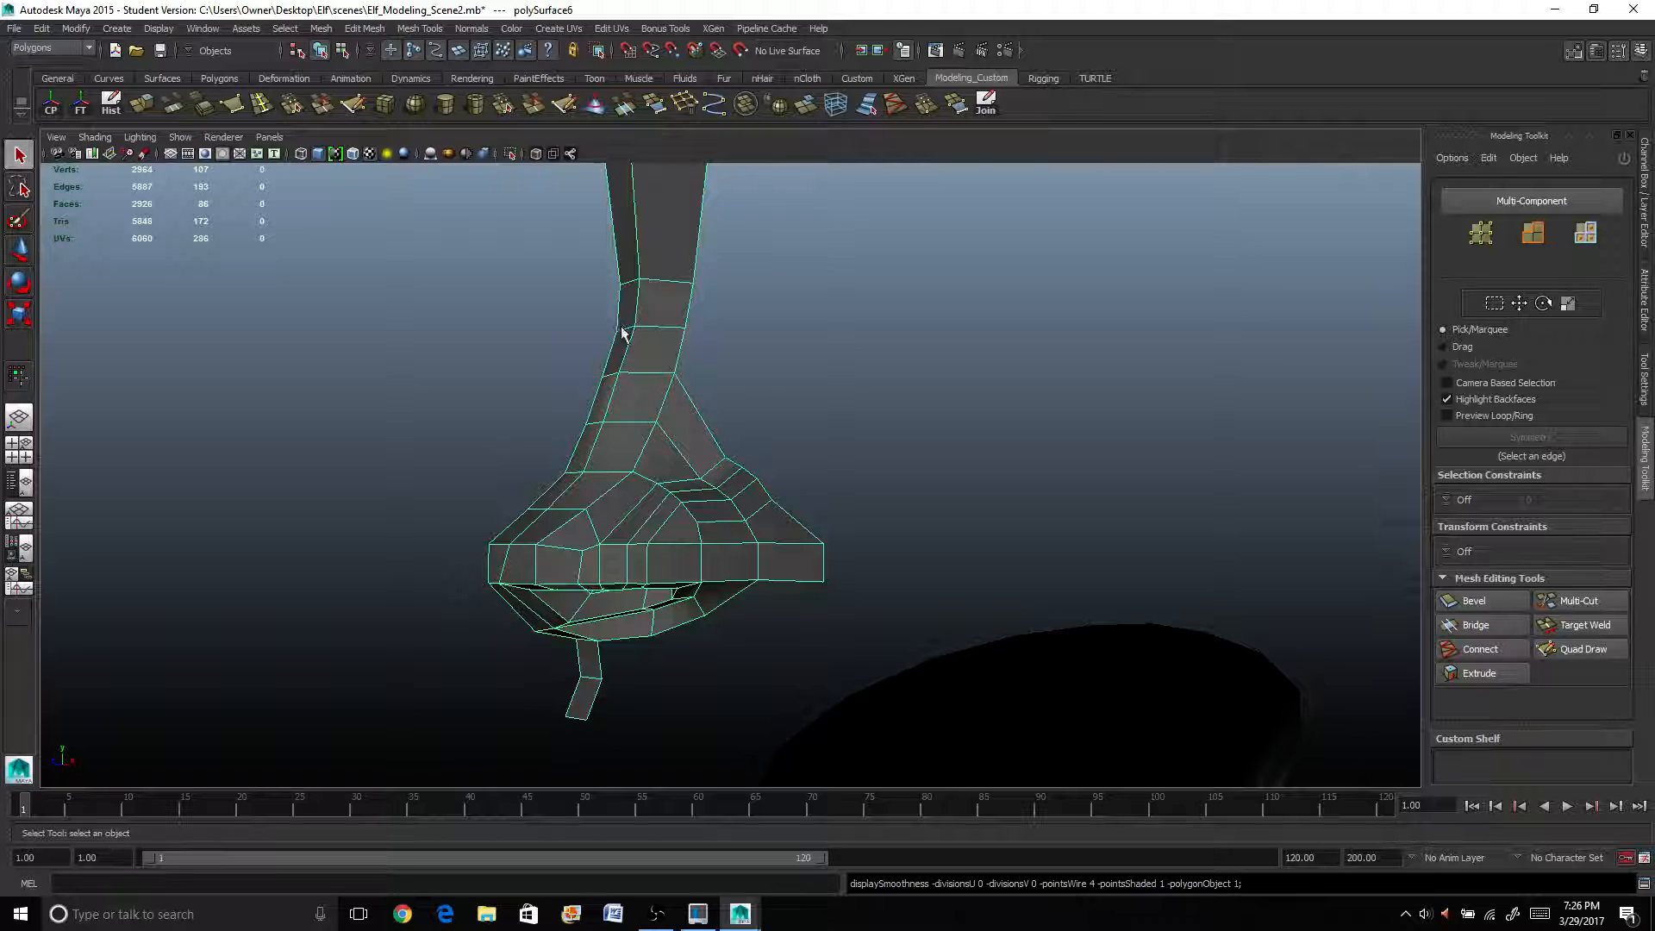
{"action": "middle_click_drag", "start_coordinate": [623, 333], "coordinate": [608, 355], "text": "alt"}
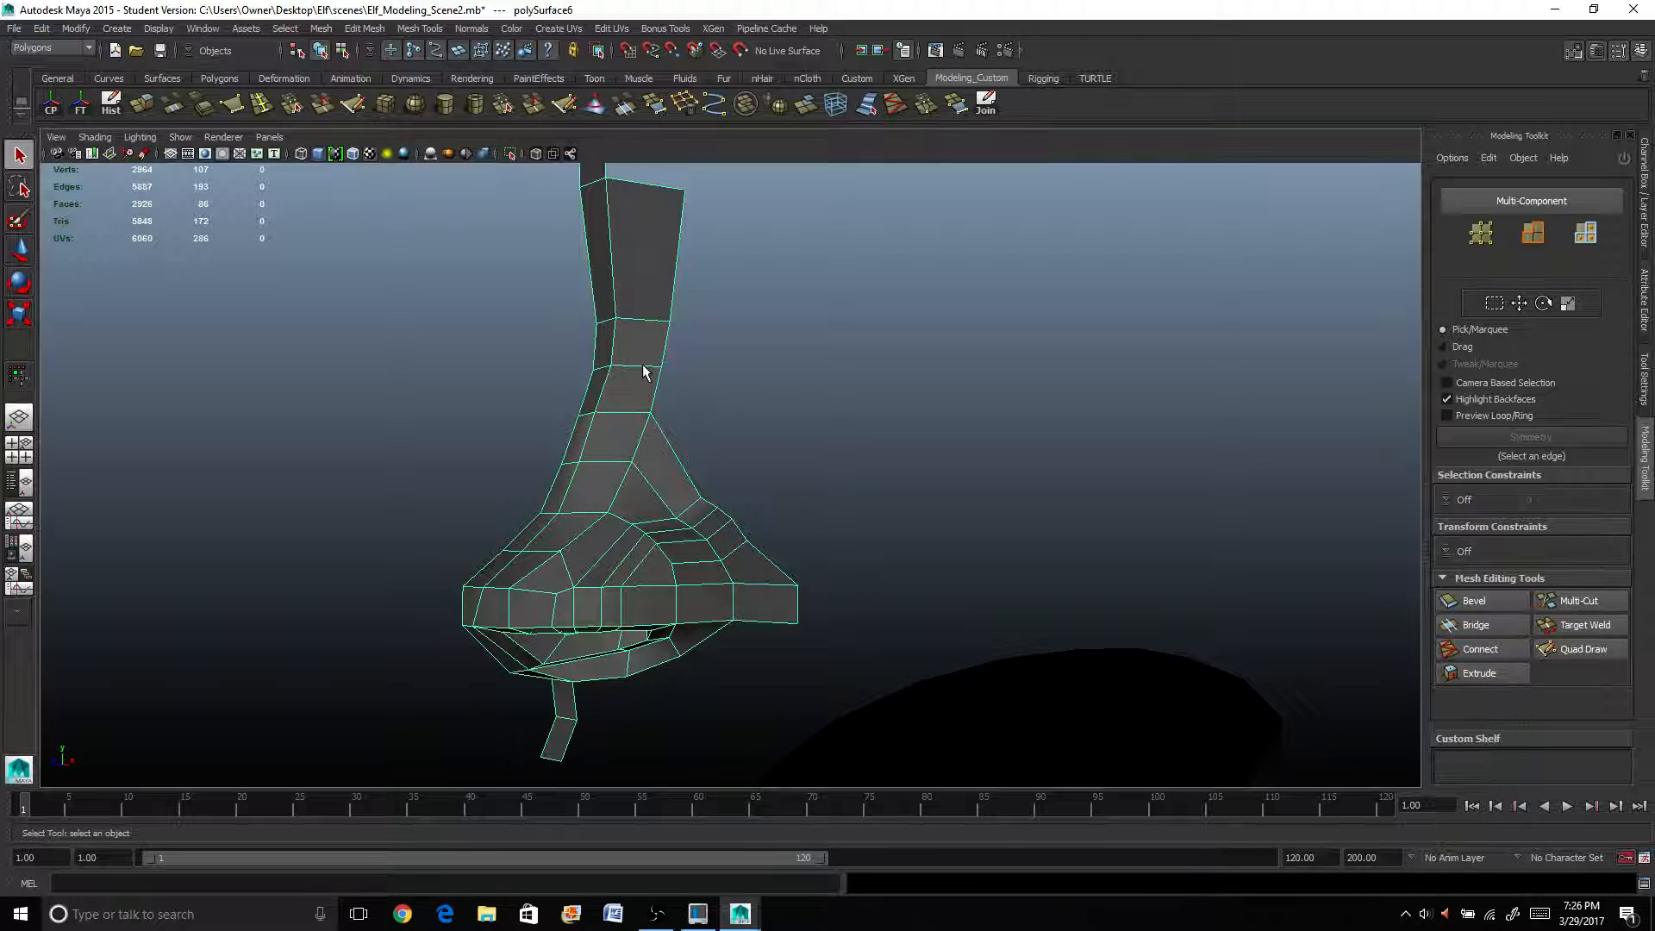
Extrude the two upper border edges on the side of the nose bridge and pull them back toward the eye.
{"action": "right_click_drag", "start_coordinate": [651, 333], "coordinate": [657, 288]}
{"action": "left_click", "coordinate": [671, 298]}
{"action": "left_click", "coordinate": [662, 381], "text": "shift"}
{"action": "left_click_drag", "start_coordinate": [680, 372], "coordinate": [721, 366], "text": "alt"}
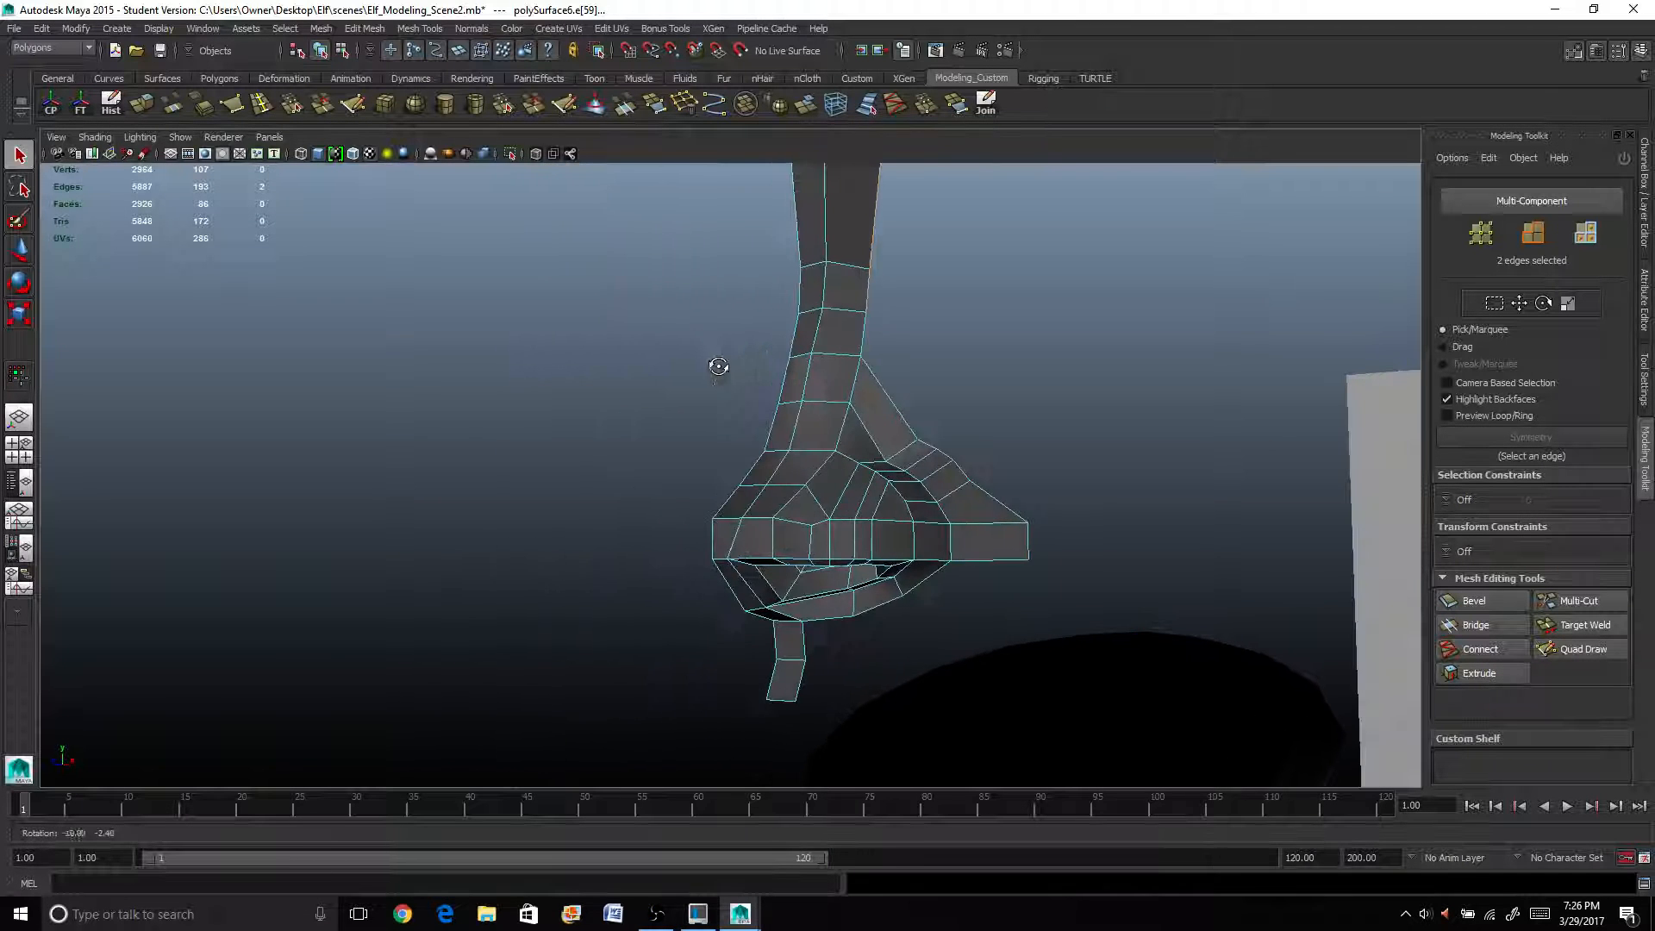
{"action": "left_click", "coordinate": [141, 106]}
{"action": "left_click_drag", "start_coordinate": [708, 338], "coordinate": [623, 354], "text": "alt"}
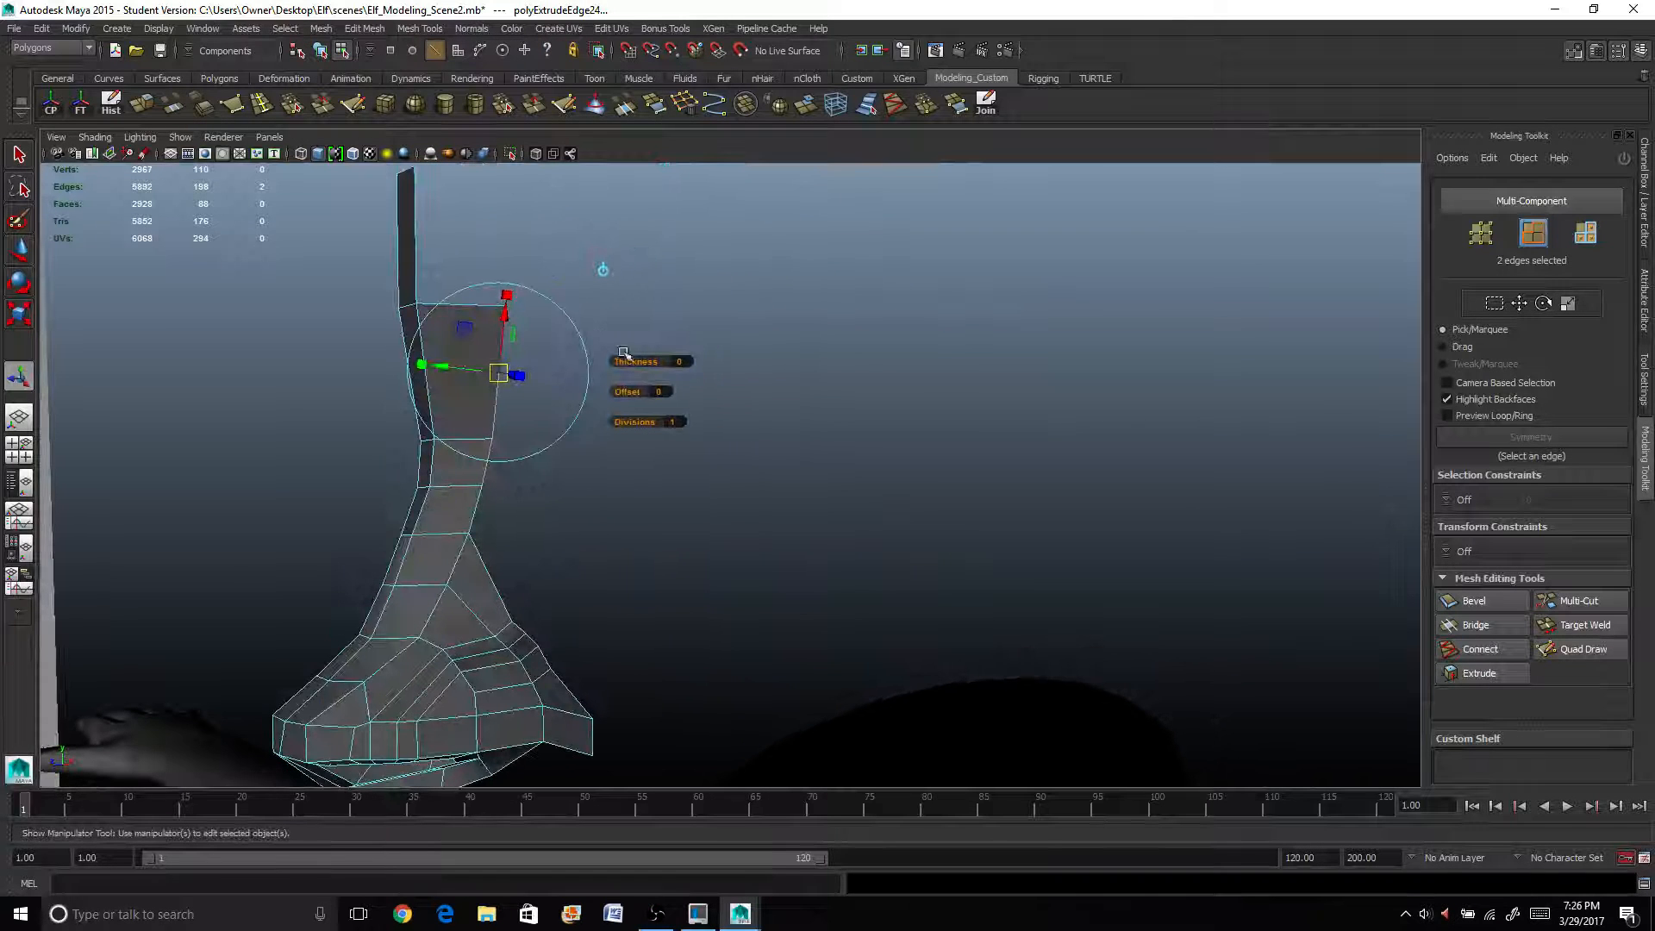
{"action": "left_click_drag", "start_coordinate": [438, 371], "coordinate": [471, 376]}
{"action": "scroll", "coordinate": [470, 381], "scroll_direction": "up", "scroll_amount": 2}
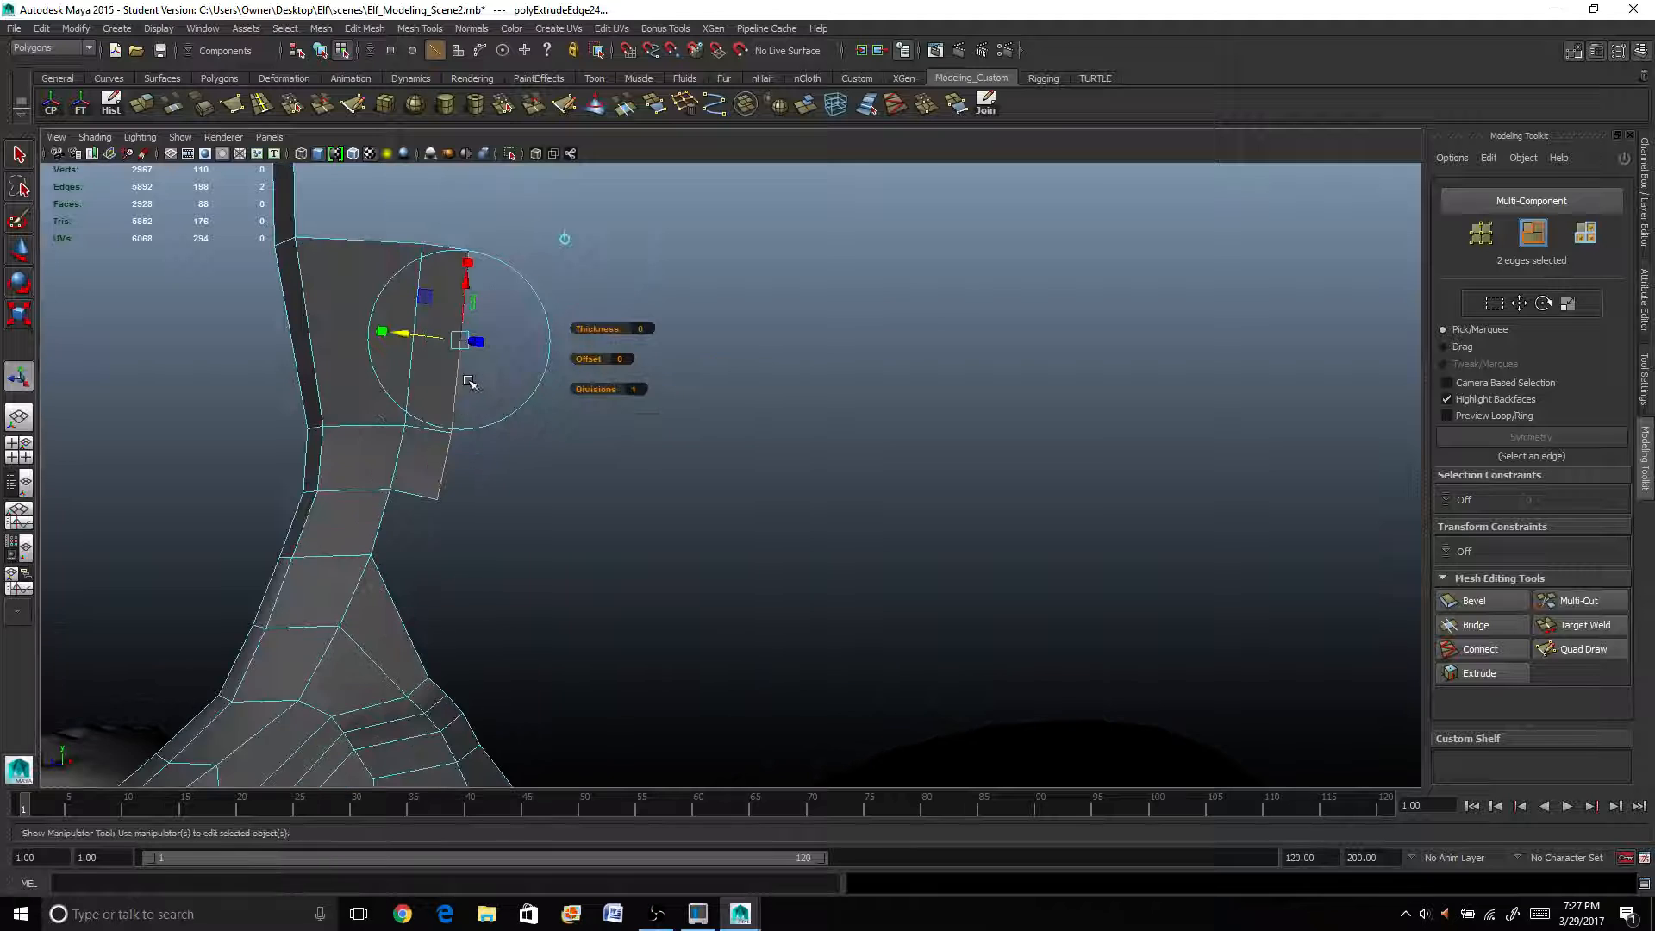
{"action": "left_click_drag", "start_coordinate": [443, 500], "coordinate": [478, 497], "text": "alt"}
Show all four views and pull the extruded bridge edges further back against the side reference sketch.
{"action": "left_click", "coordinate": [19, 450]}
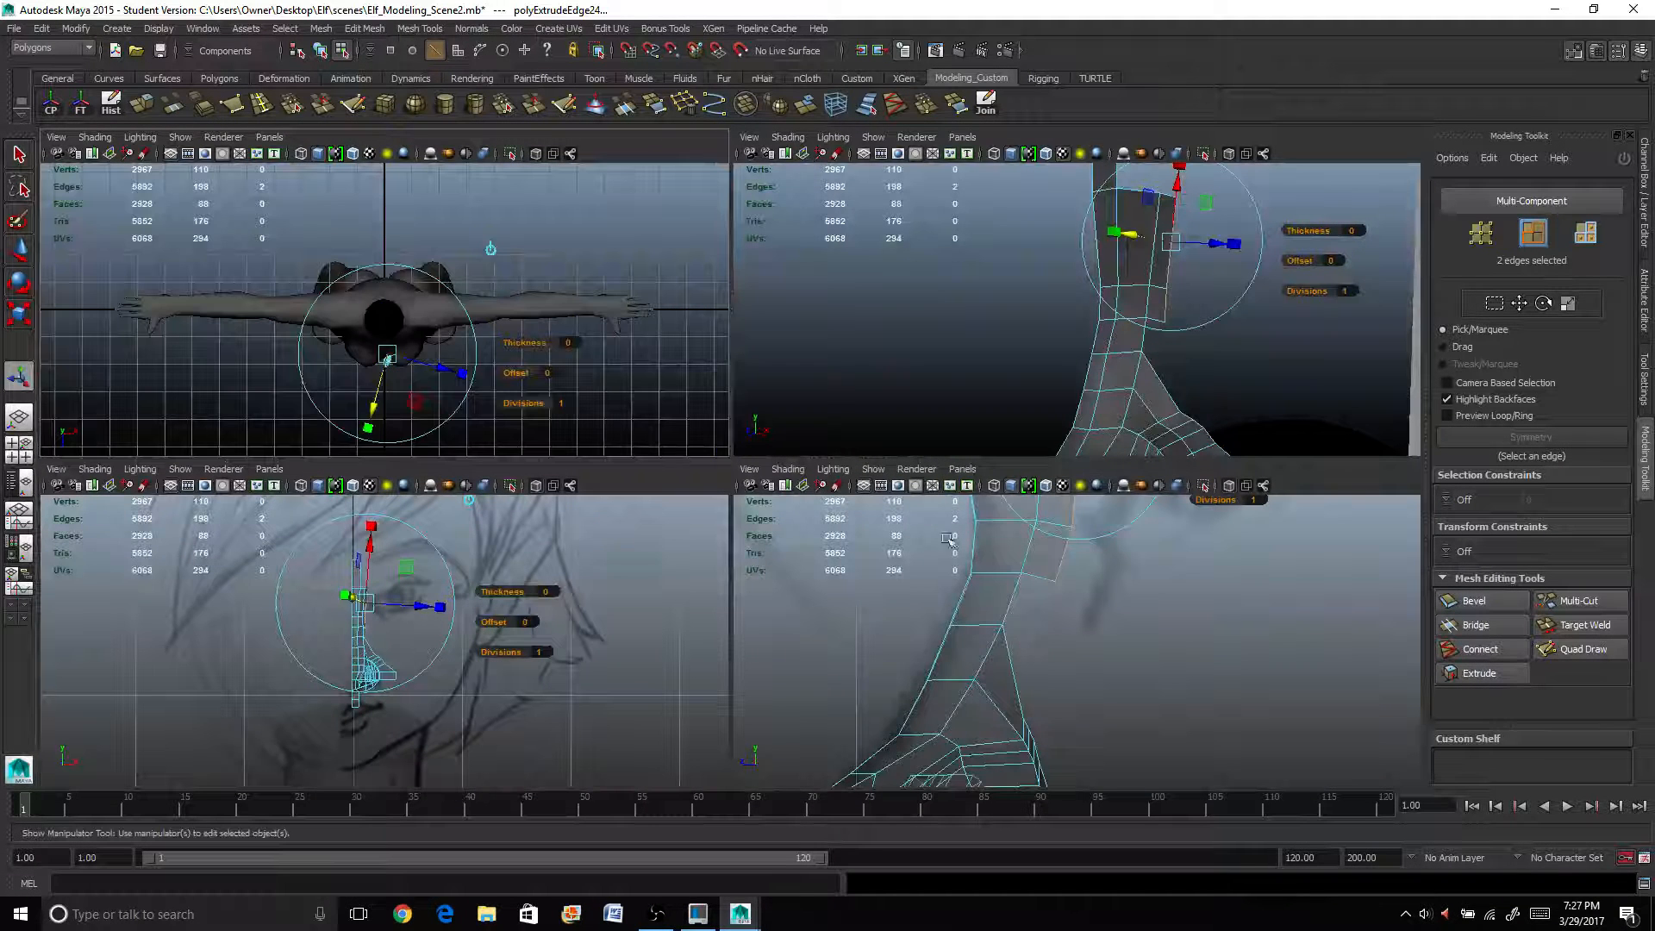
{"action": "middle_click_drag", "start_coordinate": [1048, 580], "coordinate": [937, 696], "text": "alt"}
{"action": "left_click_drag", "start_coordinate": [914, 559], "coordinate": [950, 571]}
{"action": "key", "text": "t"}
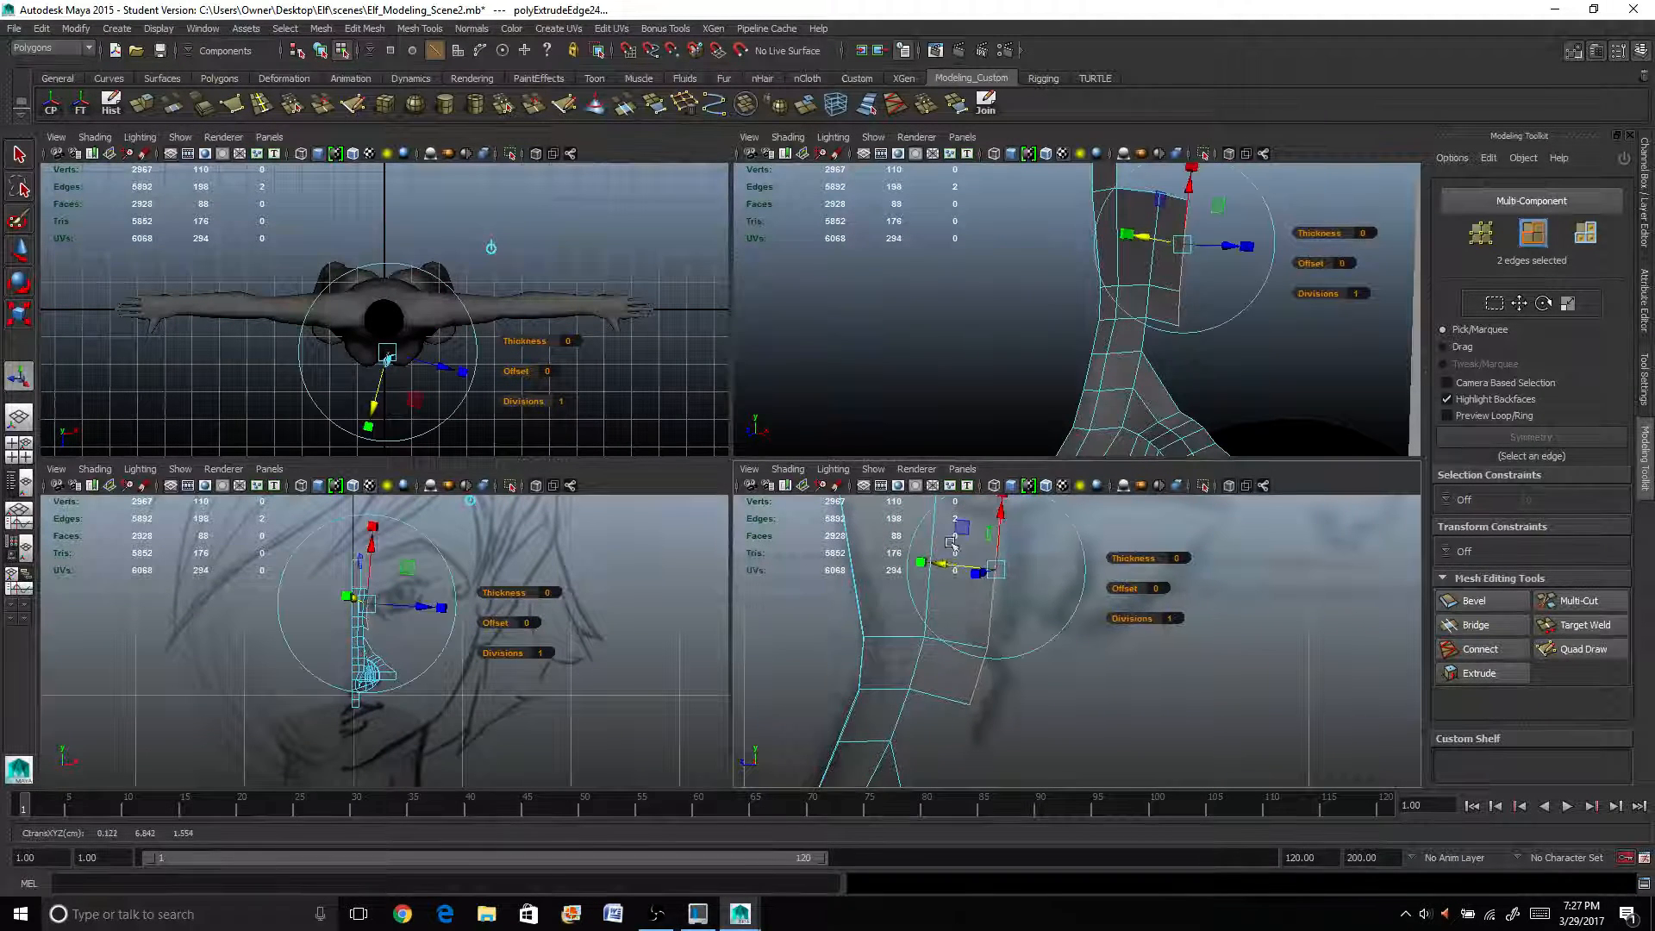
Move the extruded bridge edges slightly outward, away from the nose's centre line.
{"action": "scroll", "coordinate": [948, 574], "scroll_direction": "down", "scroll_amount": 5}
{"action": "scroll", "coordinate": [949, 574], "scroll_direction": "up", "scroll_amount": 1}
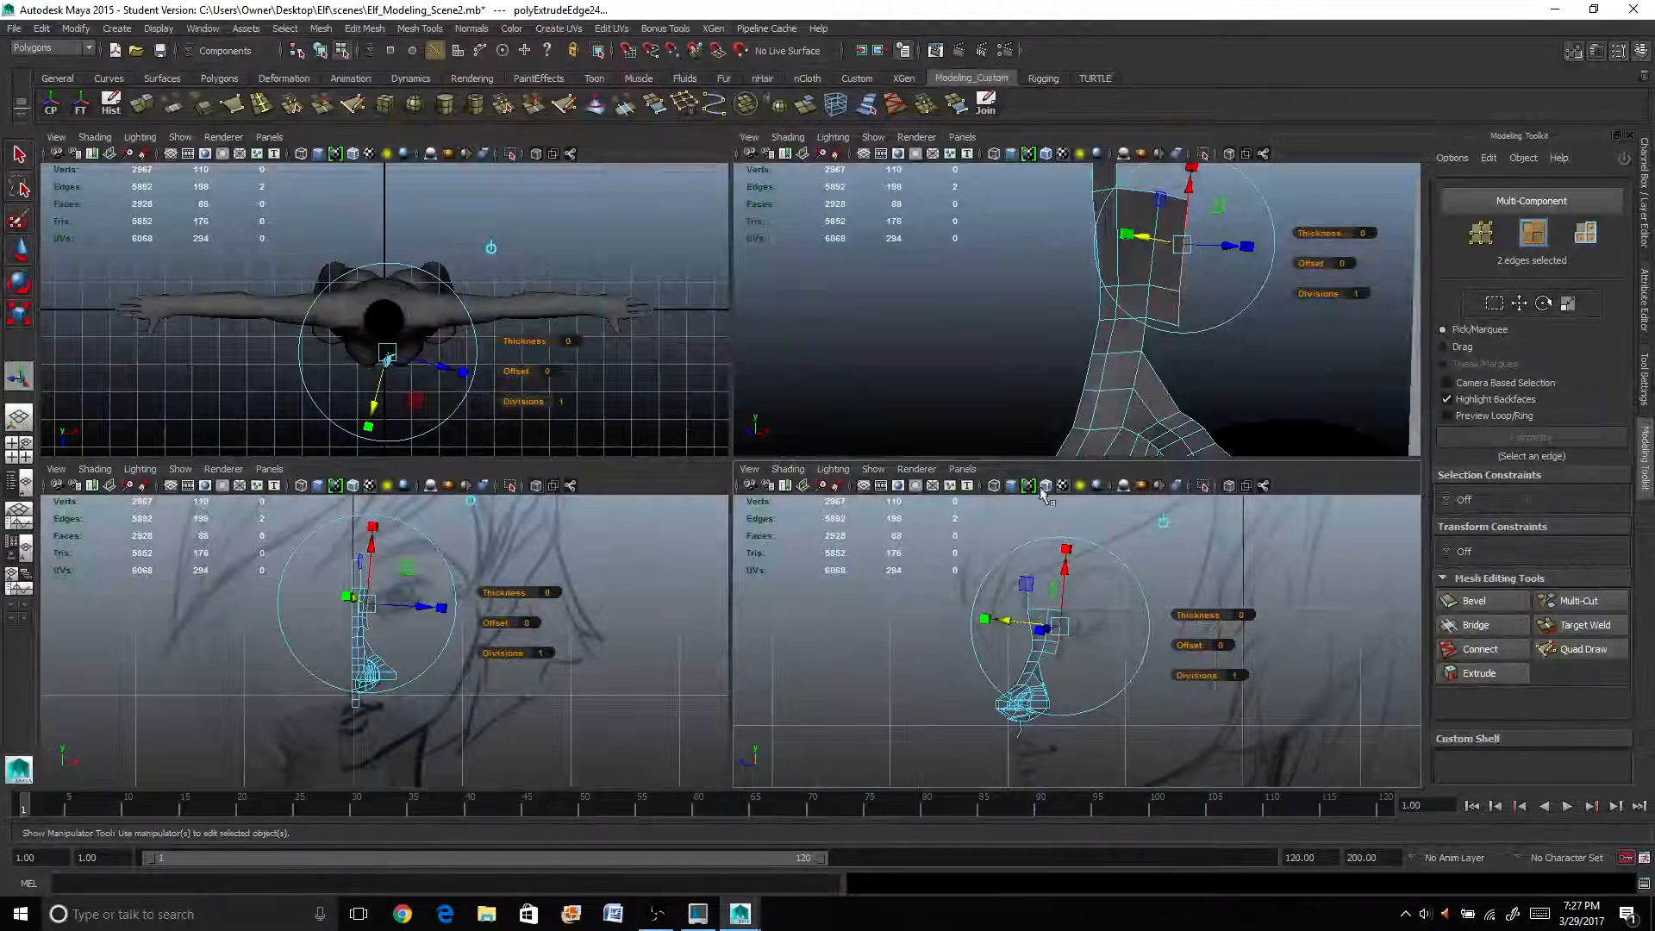
{"action": "scroll", "coordinate": [1188, 376], "scroll_direction": "down", "scroll_amount": 6}
{"action": "left_click_drag", "start_coordinate": [1166, 362], "coordinate": [1135, 362], "text": "alt"}
{"action": "scroll", "coordinate": [1129, 360], "scroll_direction": "up", "scroll_amount": 4}
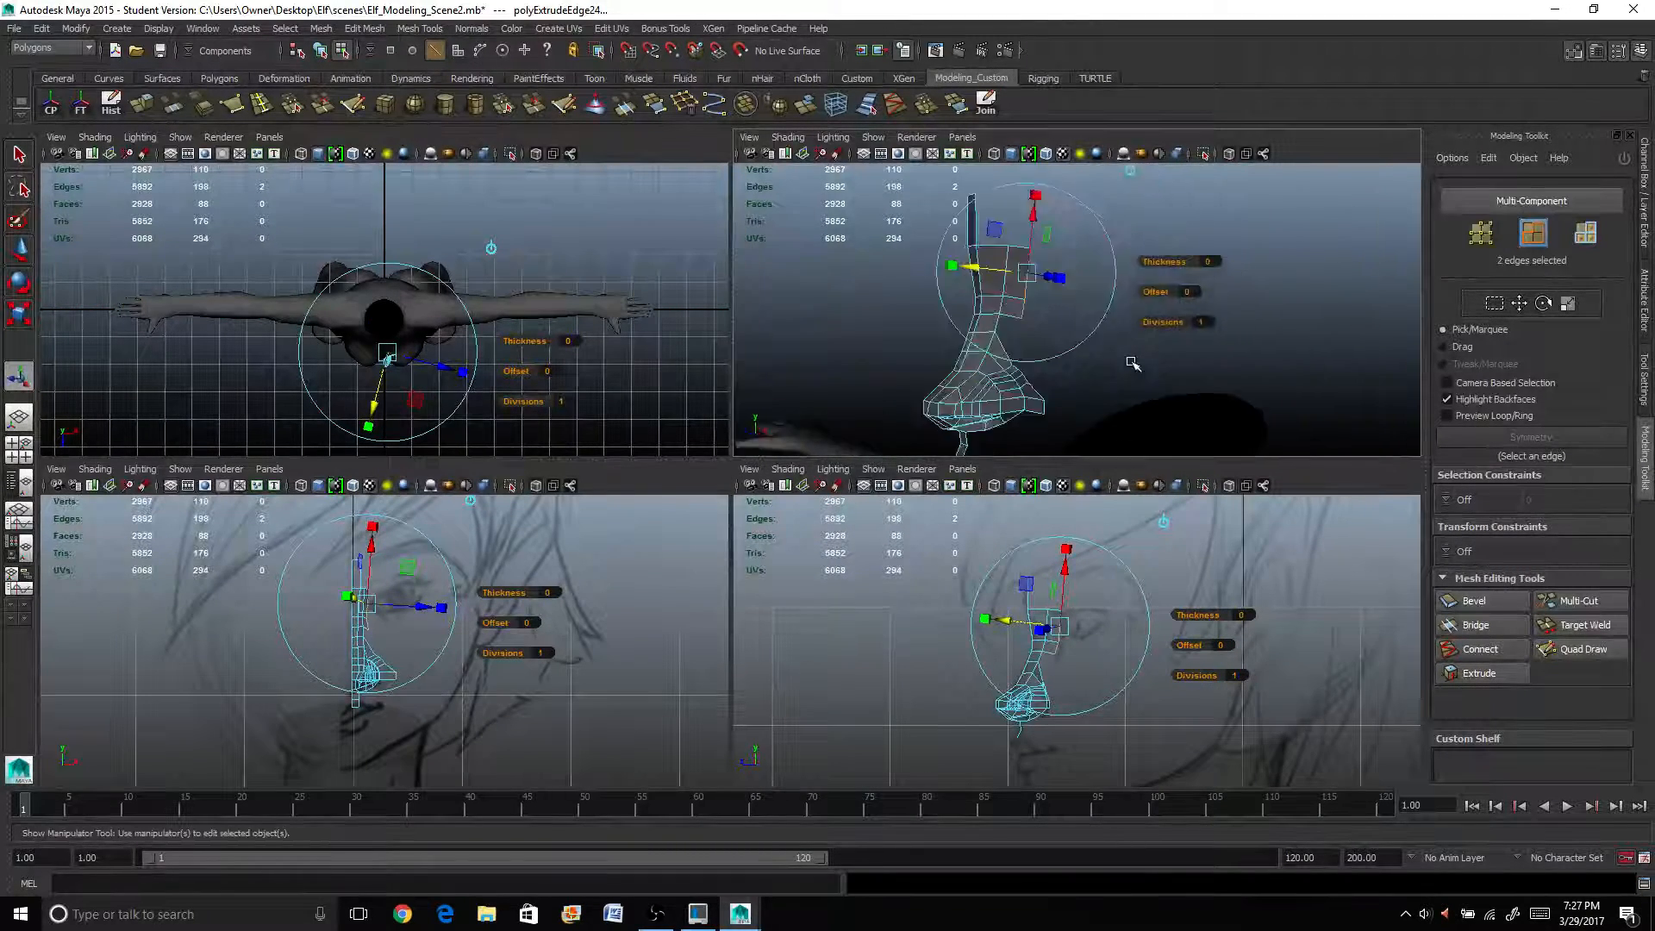
{"action": "scroll", "coordinate": [1051, 378], "scroll_direction": "down", "scroll_amount": 2}
{"action": "left_click_drag", "start_coordinate": [1026, 319], "coordinate": [1061, 324], "text": "alt"}
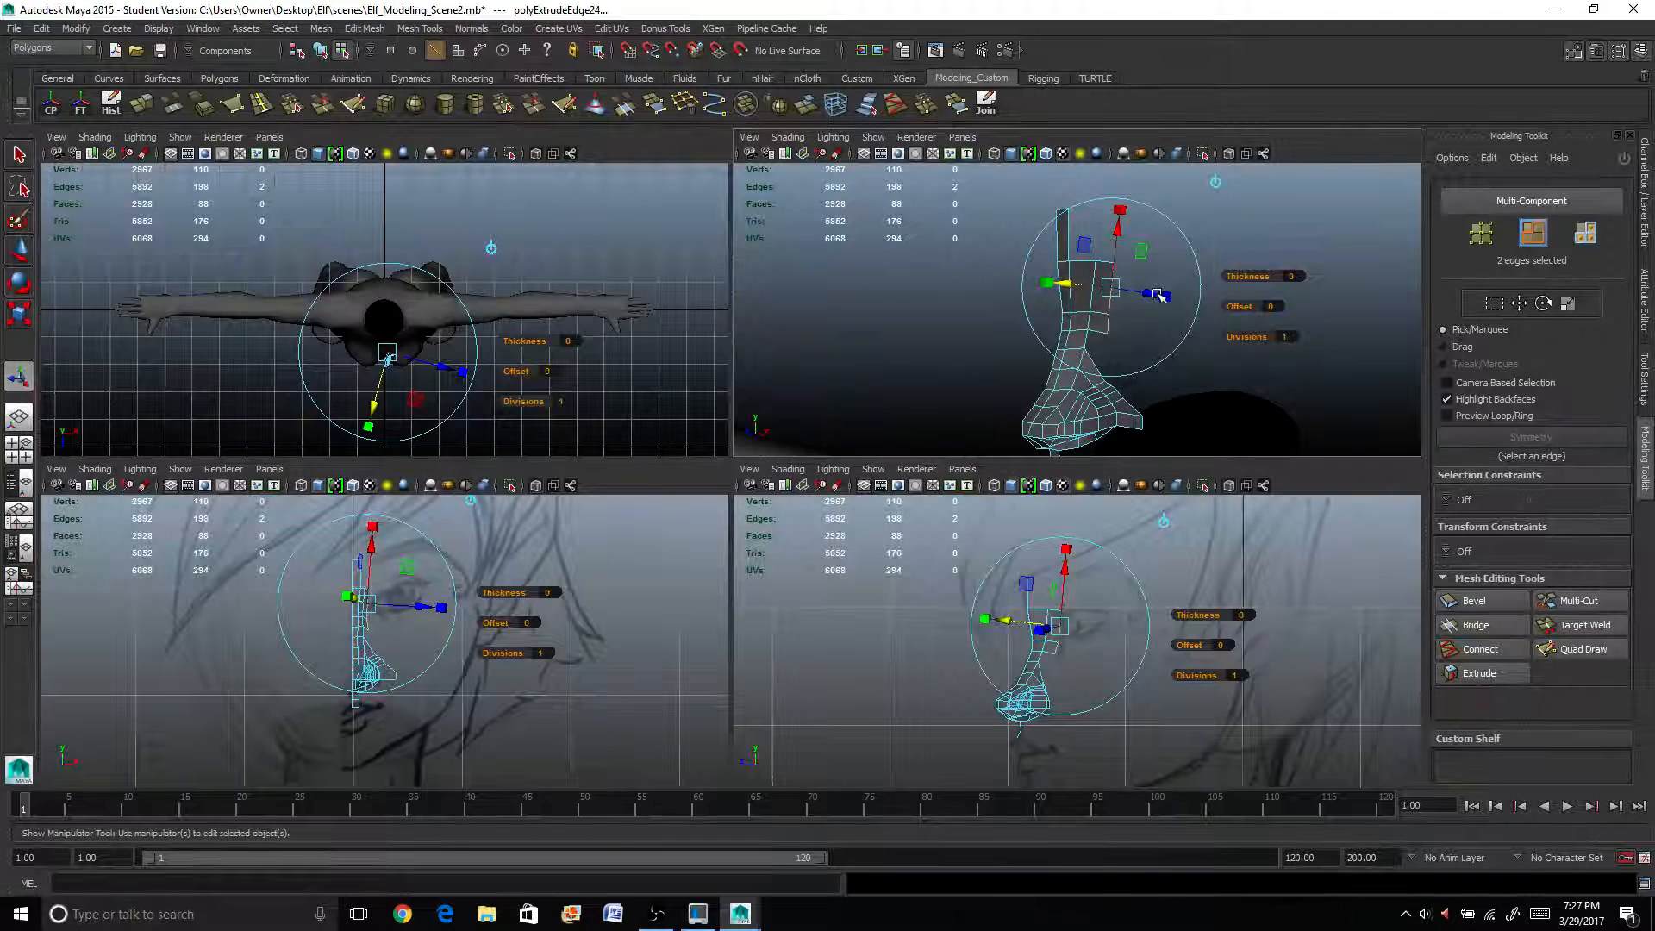
{"action": "left_click_drag", "start_coordinate": [1160, 296], "coordinate": [1150, 293]}
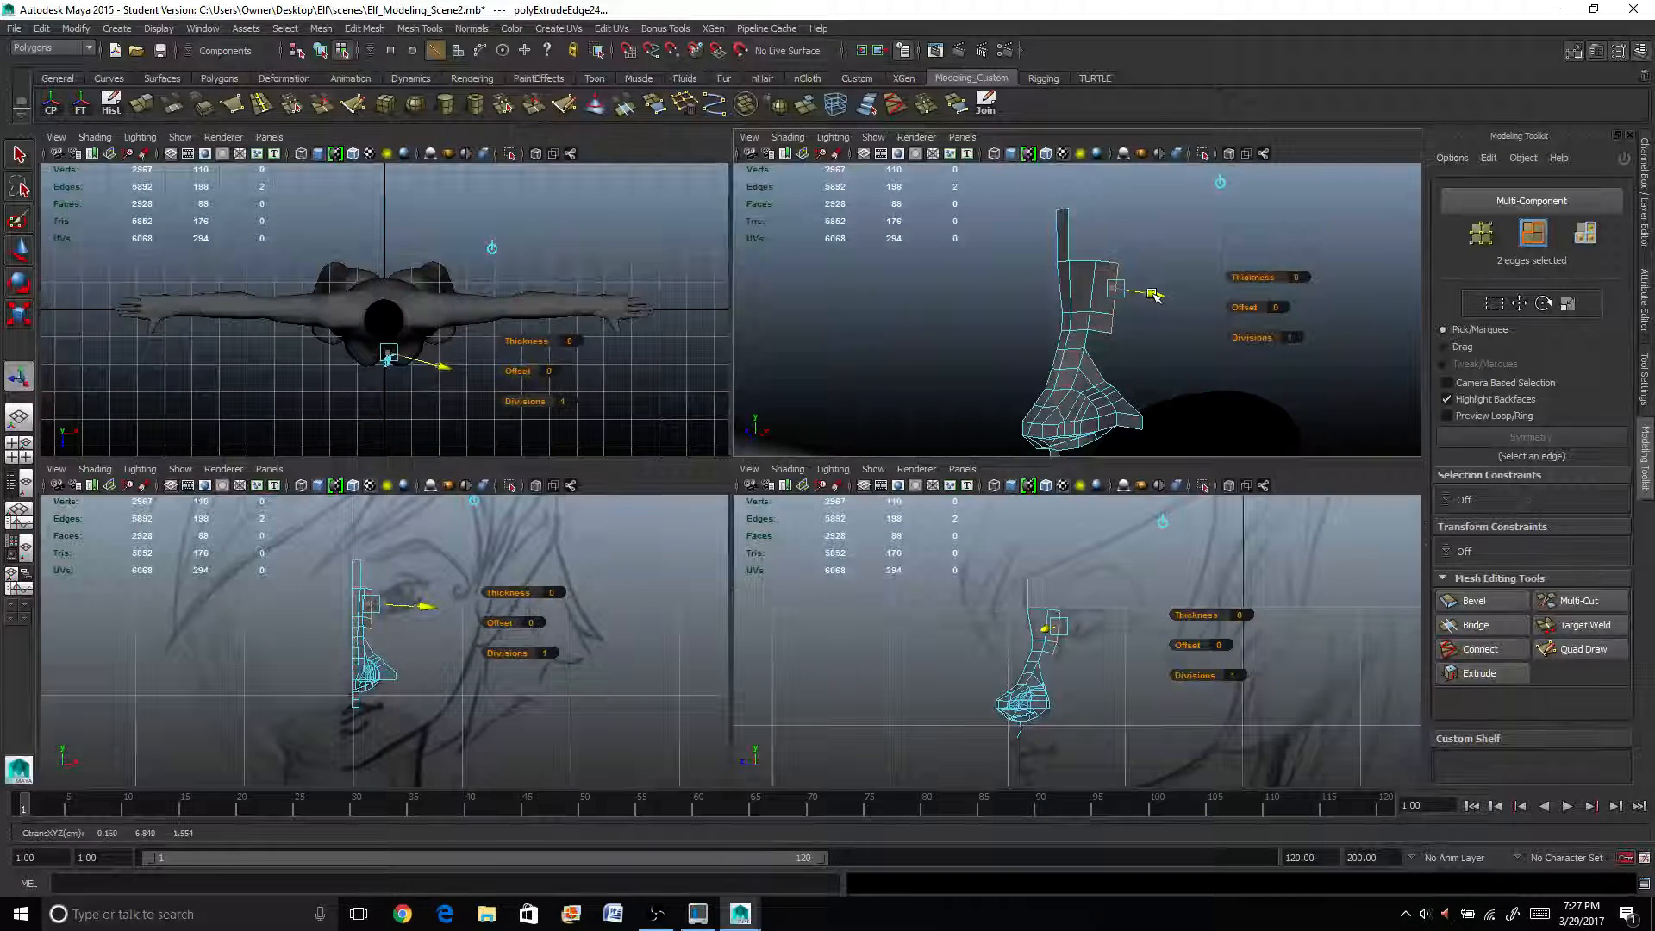
{"action": "key", "text": "t"}
Append a face joining the lower edge of the new bridge faces to the upper edge of the nostril wing's outer strip.
{"action": "scroll", "coordinate": [1130, 346], "scroll_direction": "up", "scroll_amount": 5}
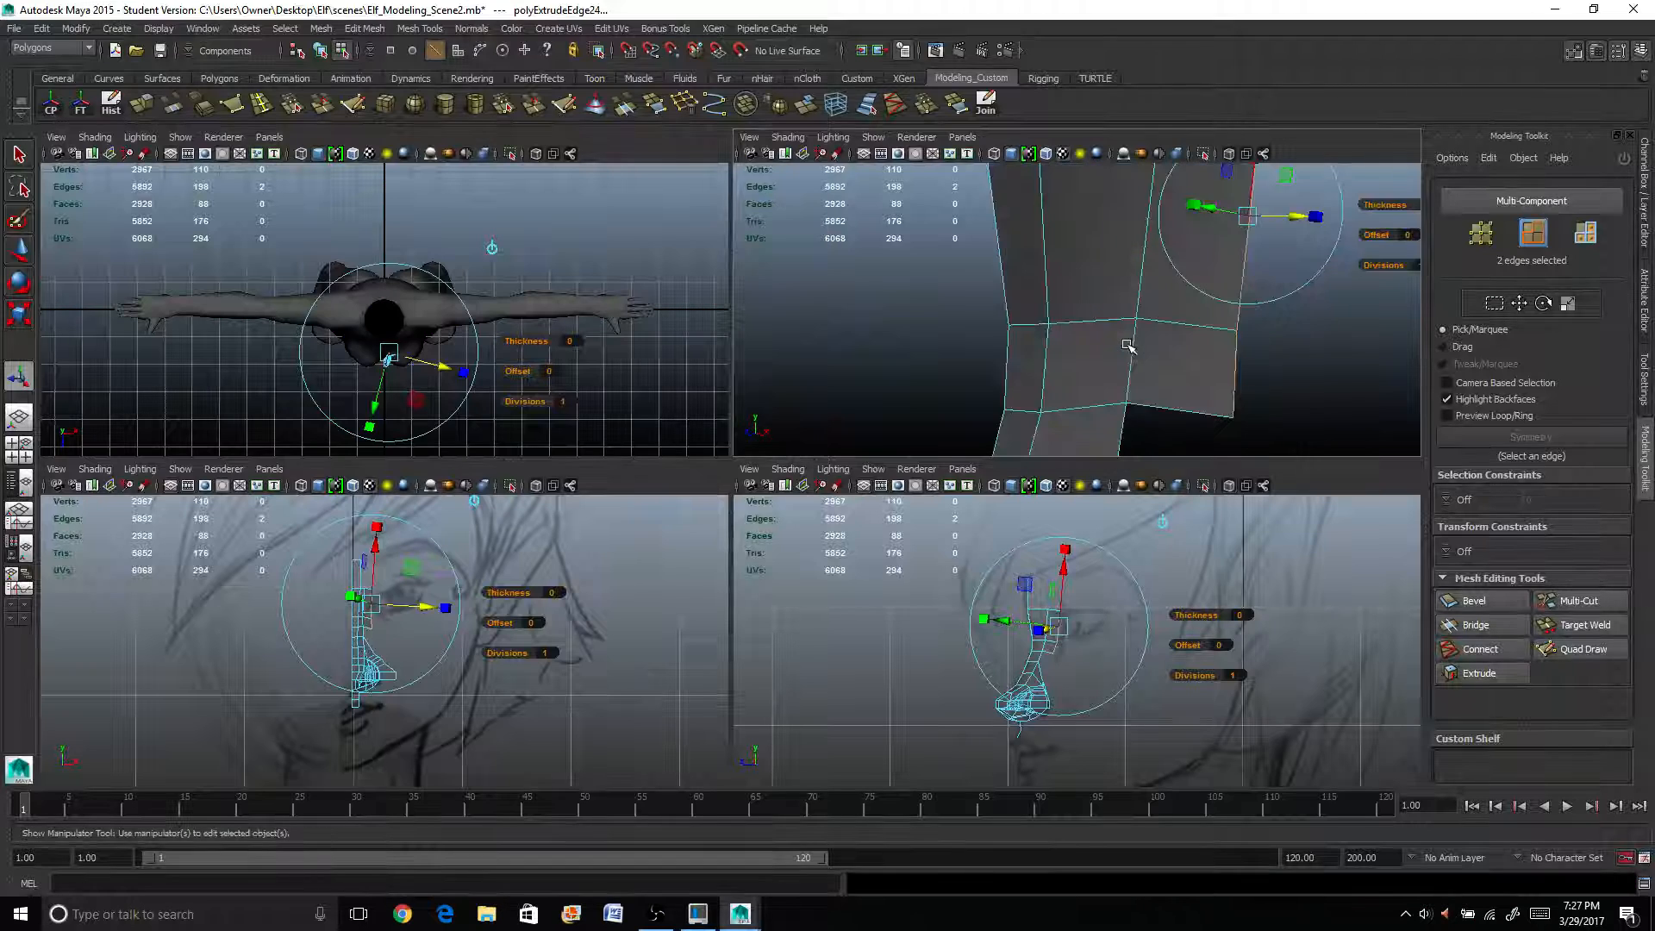
{"action": "key", "text": "space"}
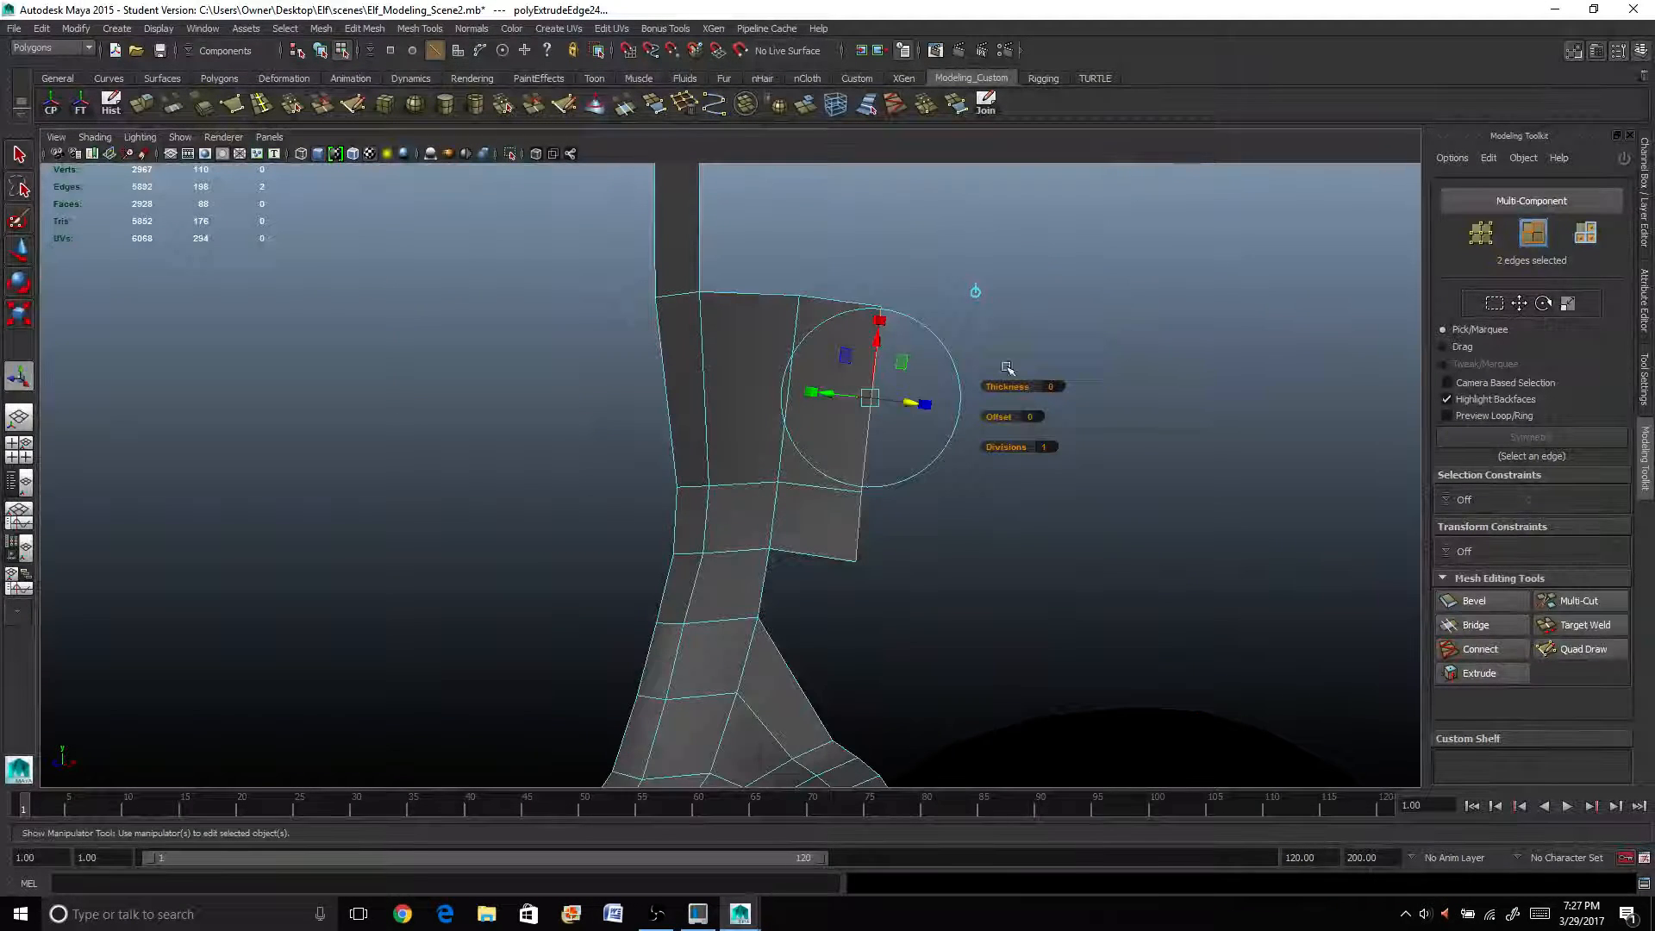
{"action": "middle_click_drag", "start_coordinate": [901, 523], "coordinate": [869, 476], "text": "alt"}
{"action": "left_click_drag", "start_coordinate": [869, 476], "coordinate": [824, 462], "text": "alt"}
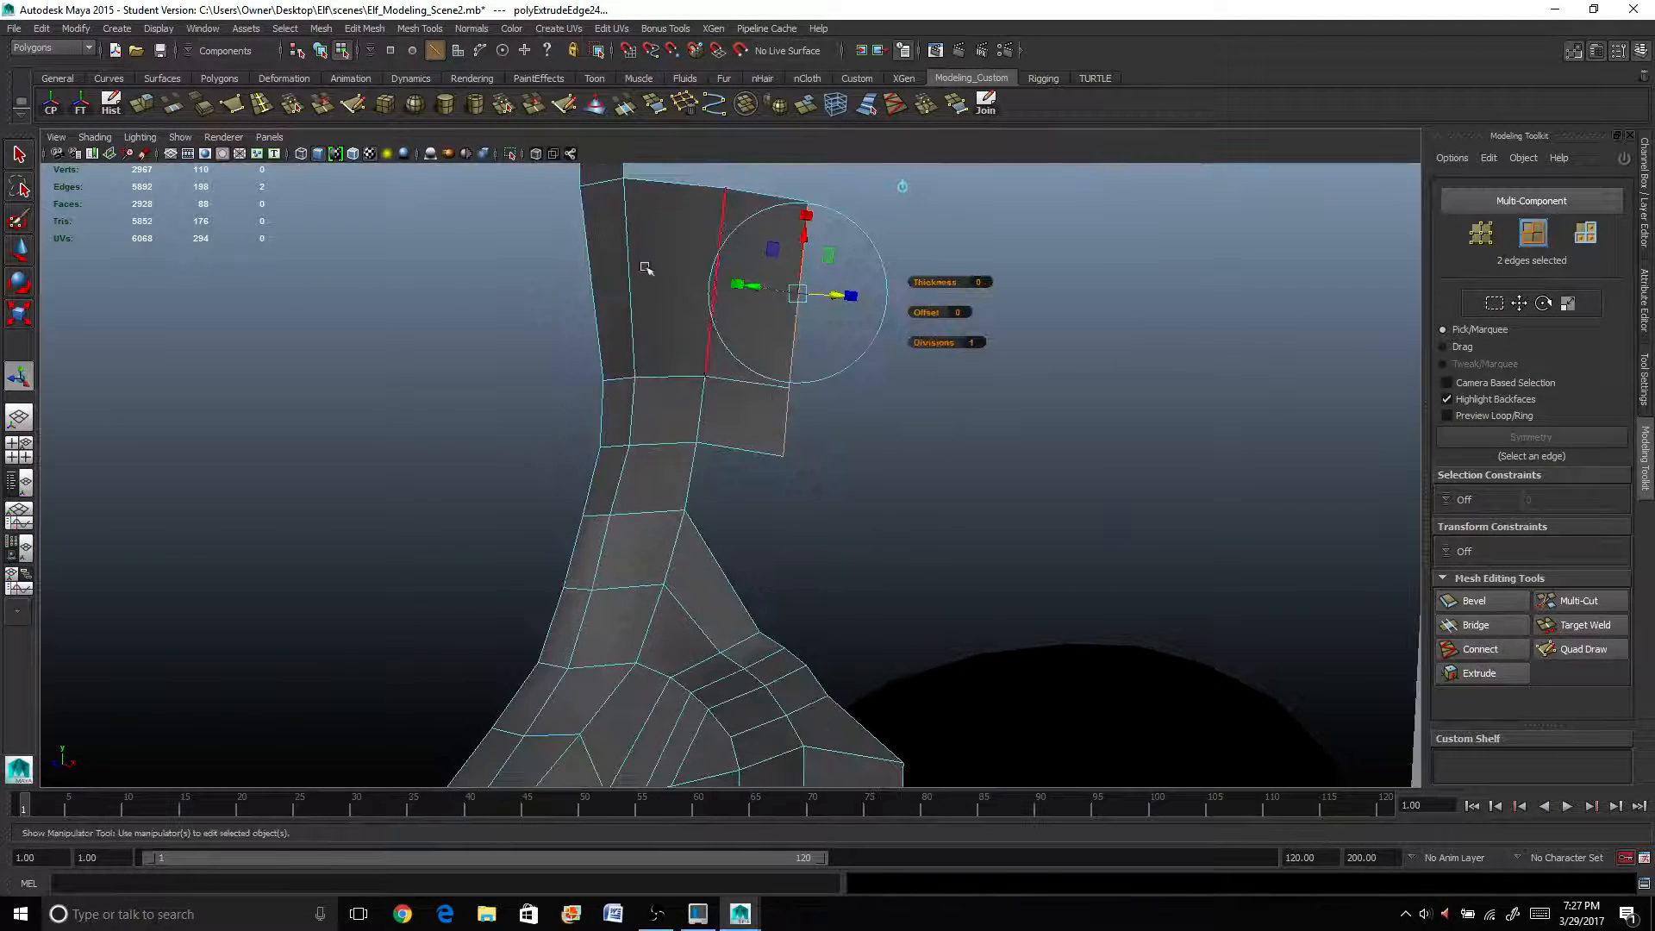
{"action": "left_click", "coordinate": [653, 102]}
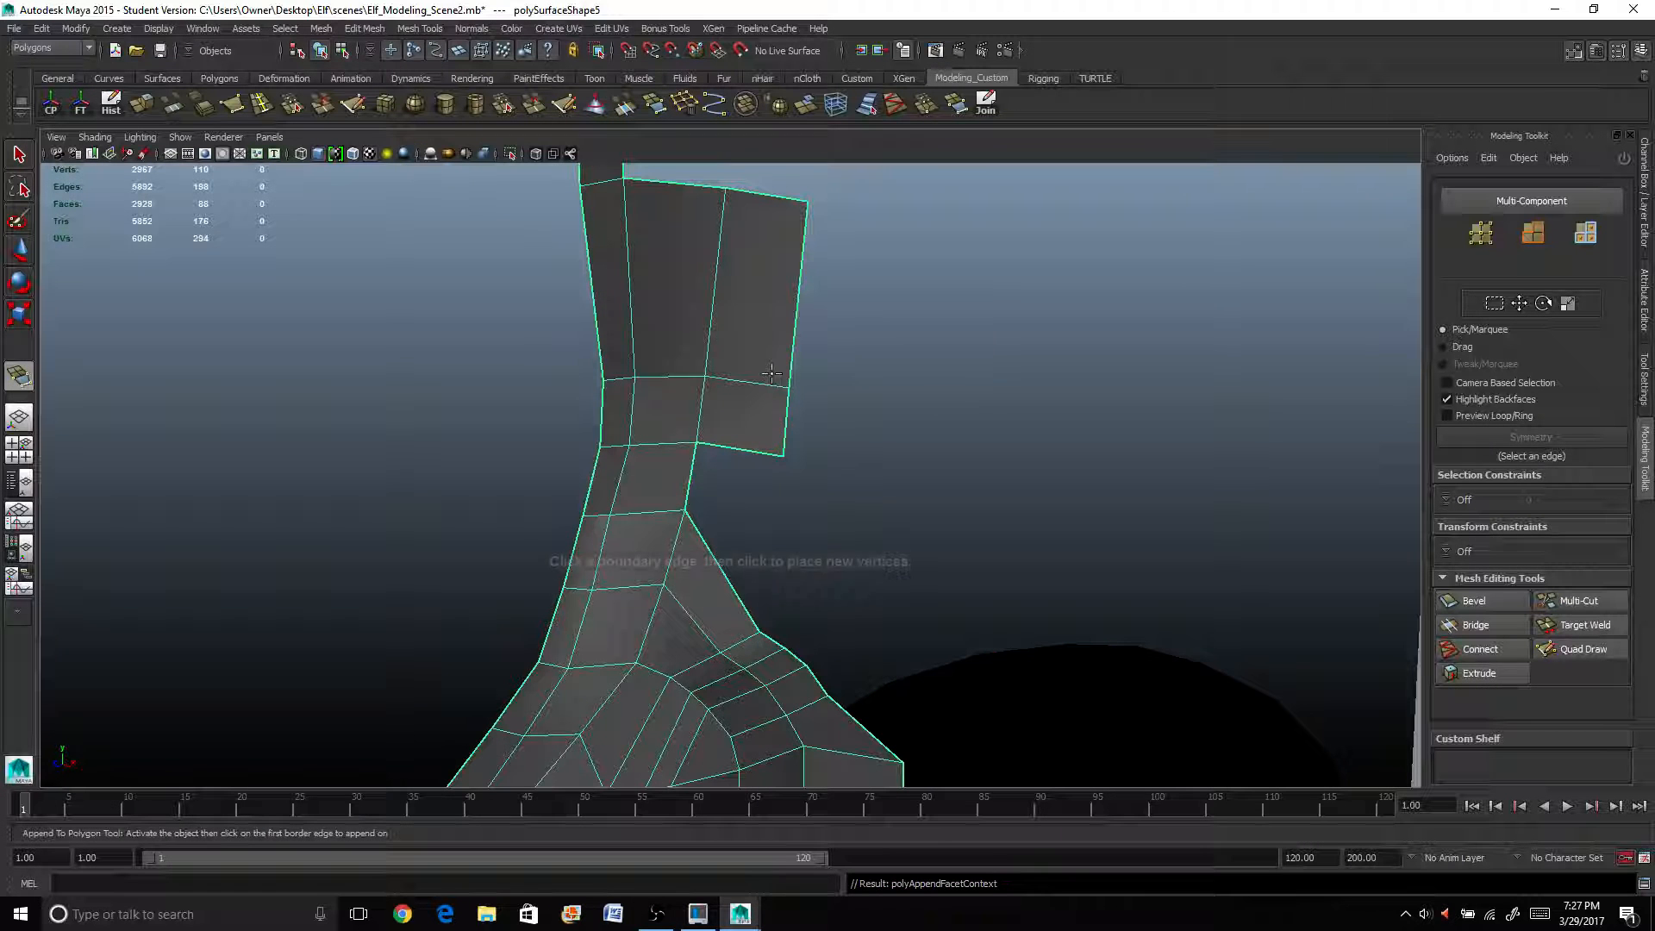
{"action": "left_click", "coordinate": [750, 450]}
{"action": "left_click", "coordinate": [713, 556]}
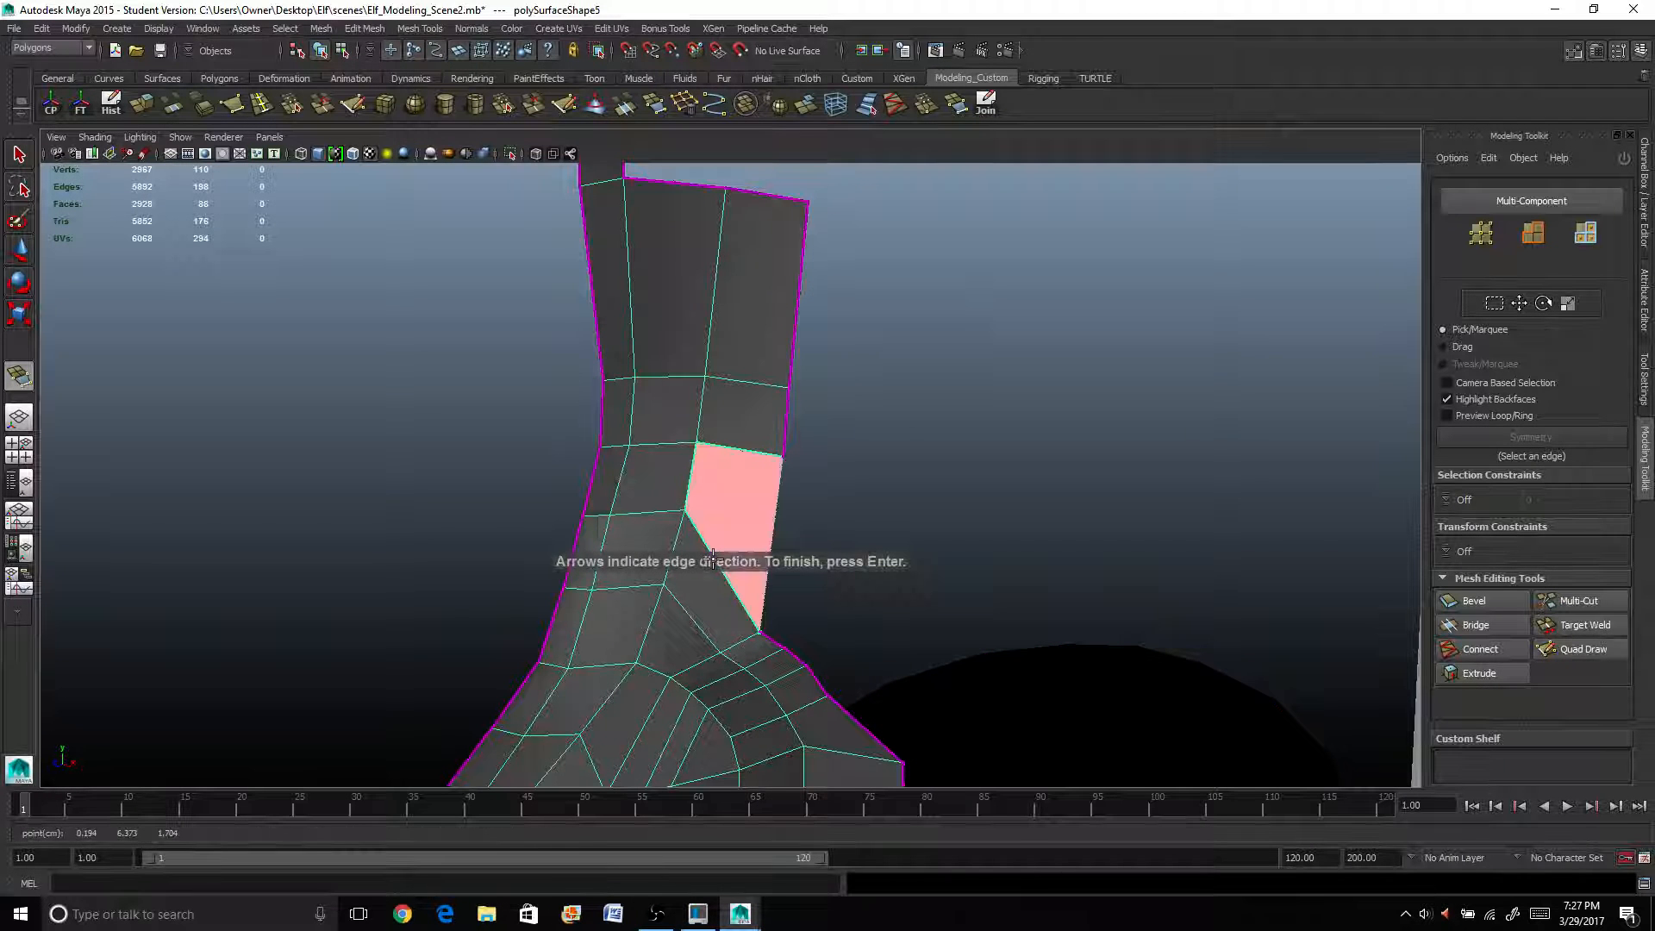
{"action": "key", "text": "Return"}
Examine the extended nose side in smooth mesh preview with the mesh deselected.
{"action": "scroll", "coordinate": [713, 556], "scroll_direction": "down", "scroll_amount": 5}
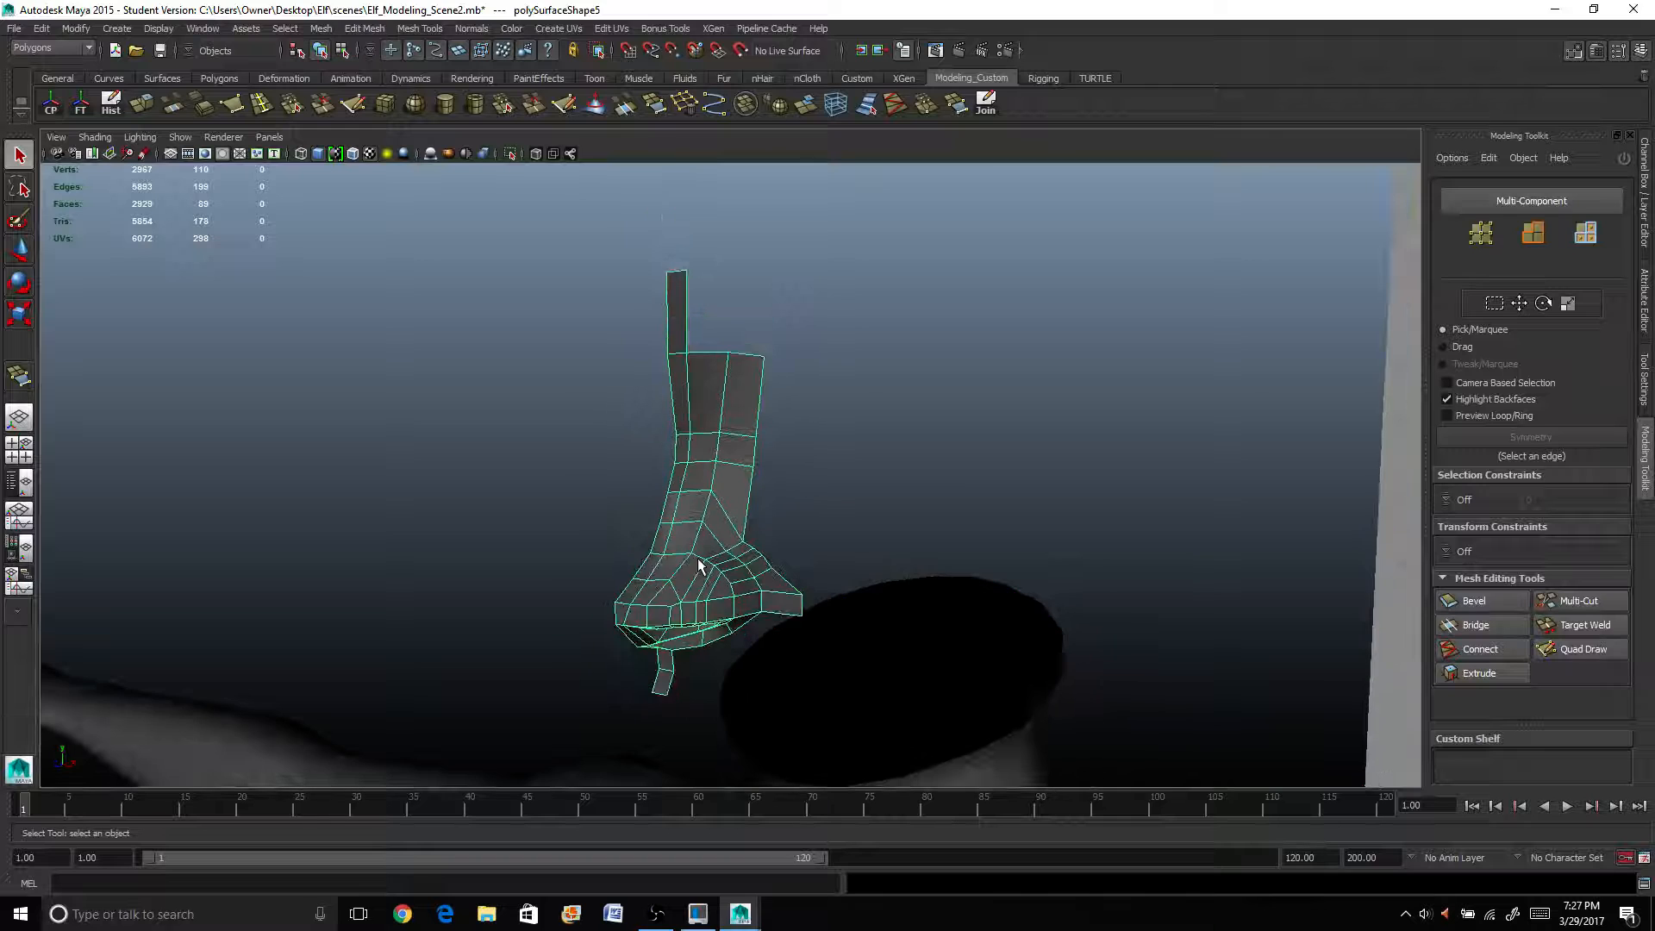
{"action": "left_click_drag", "start_coordinate": [698, 565], "coordinate": [727, 554], "text": "alt"}
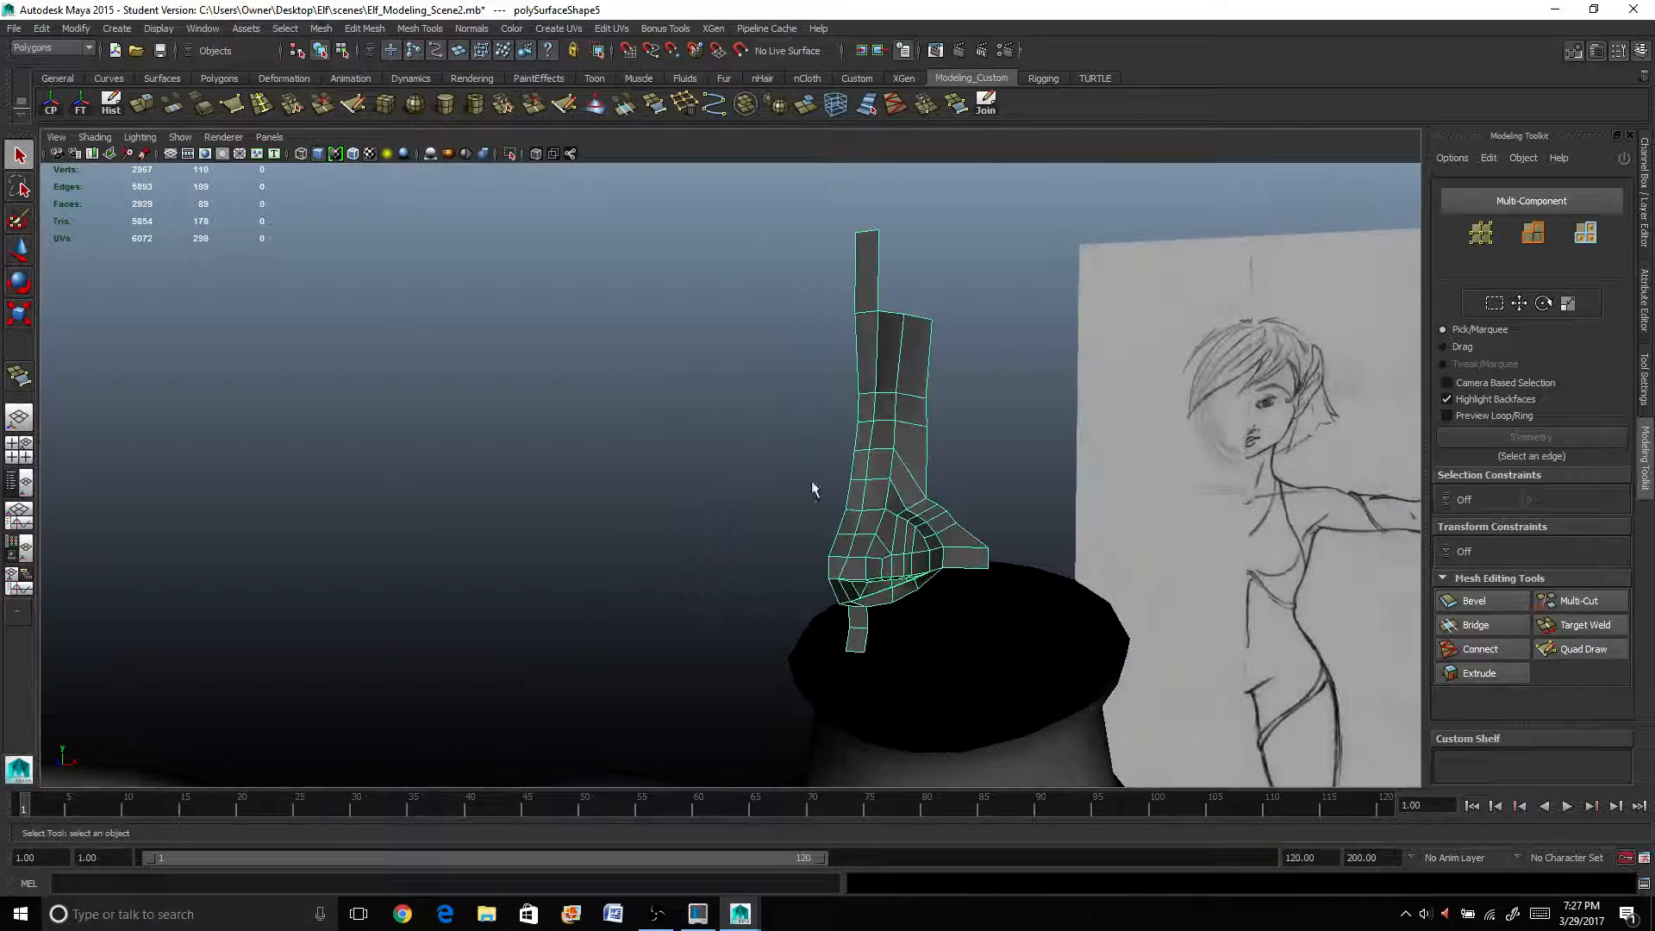
{"action": "right_click_drag", "start_coordinate": [858, 407], "coordinate": [968, 377]}
{"action": "scroll", "coordinate": [871, 414], "scroll_direction": "up", "scroll_amount": 3}
{"action": "mouse_move", "coordinate": [871, 407]}
{"action": "left_mouse_down", "text": "alt"}
{"action": "mouse_move", "coordinate": [646, 406]}
{"action": "mouse_move", "coordinate": [706, 415]}
{"action": "left_mouse_up", "text": "alt"}
{"action": "left_click", "coordinate": [648, 417]}
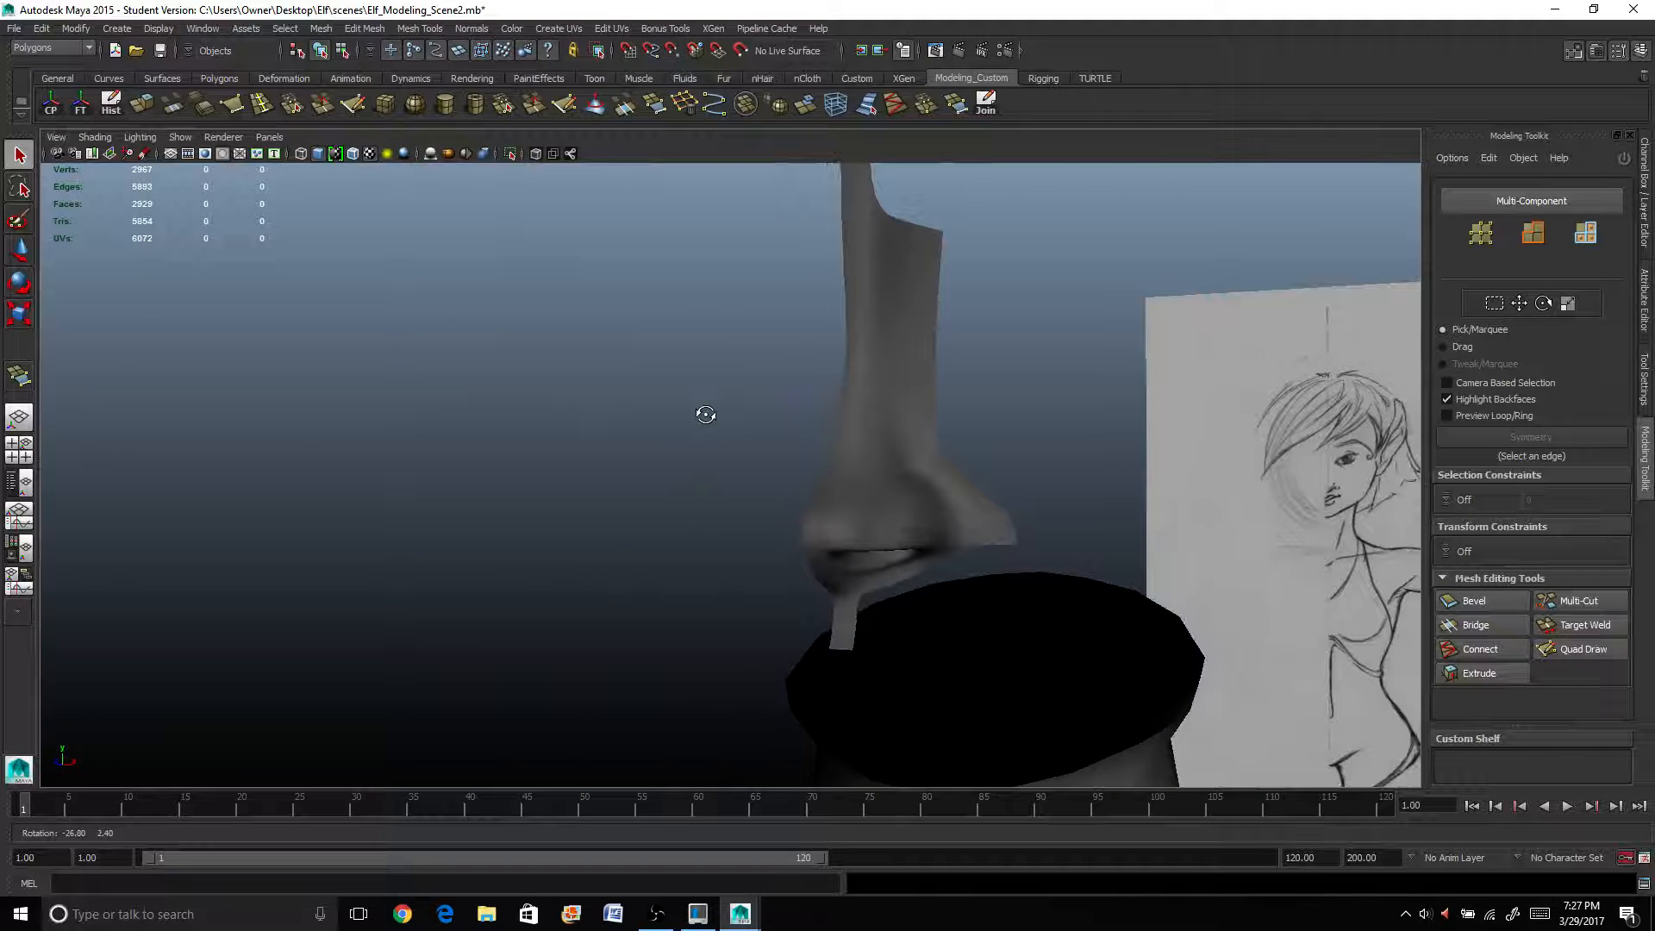
Return the half nose to unsmoothed display and mirror its geometry in -X, merging vertices with the original.
{"action": "left_click", "coordinate": [855, 440]}
{"action": "key", "text": "1"}
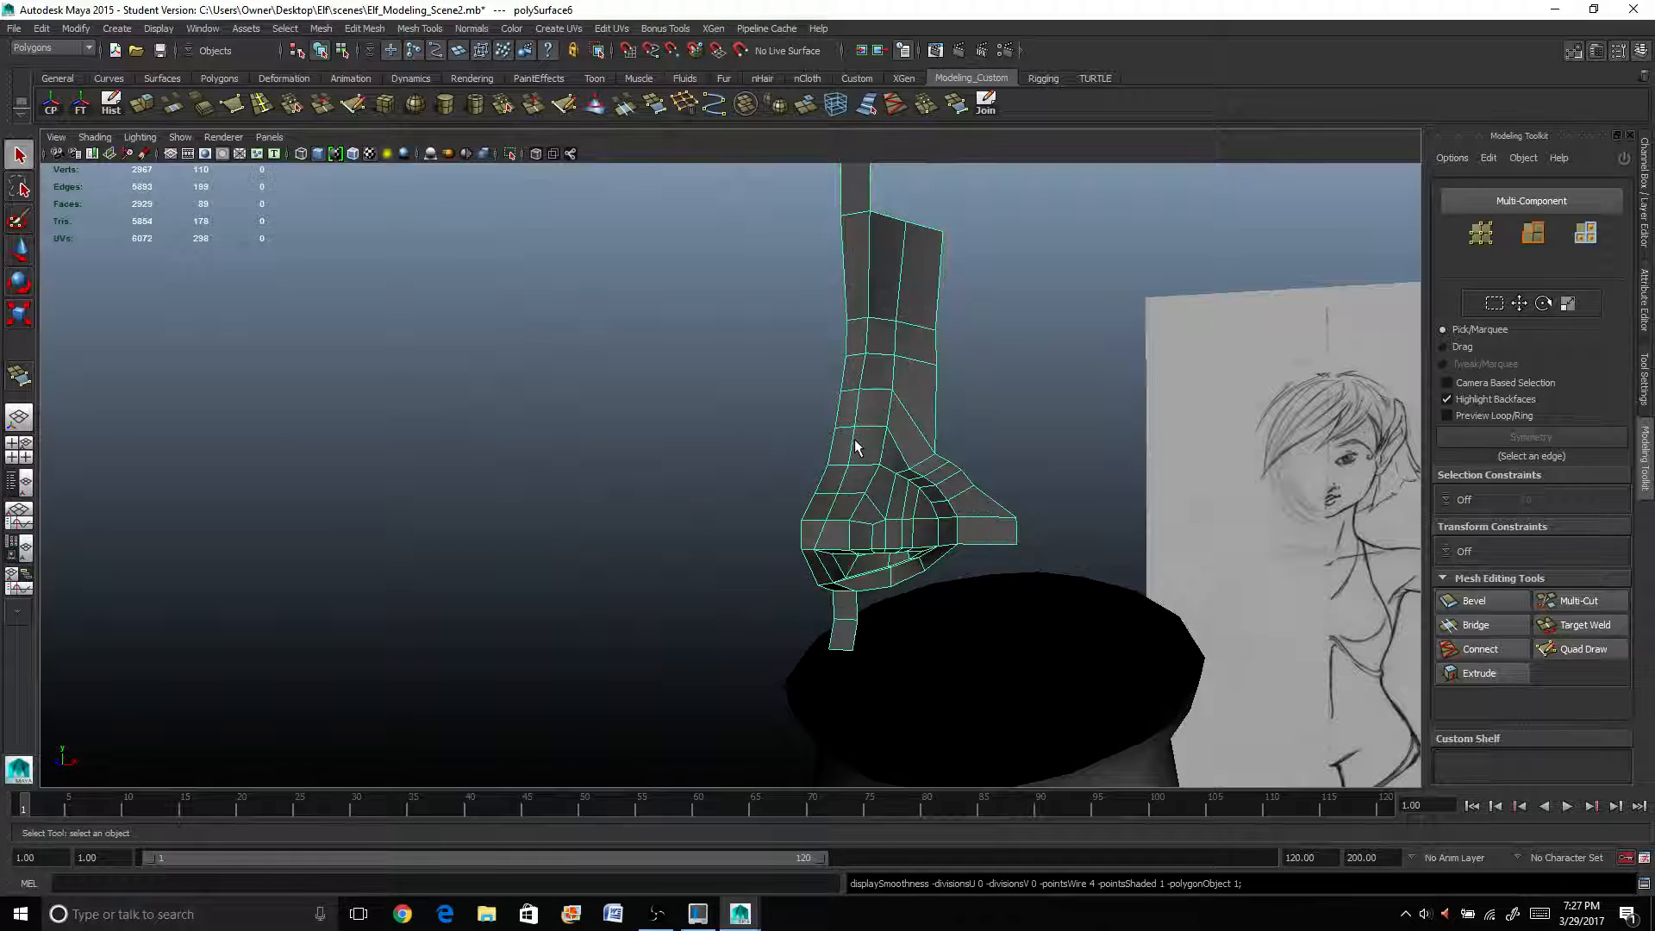
{"action": "left_click_drag", "start_coordinate": [856, 446], "coordinate": [955, 452], "text": "alt"}
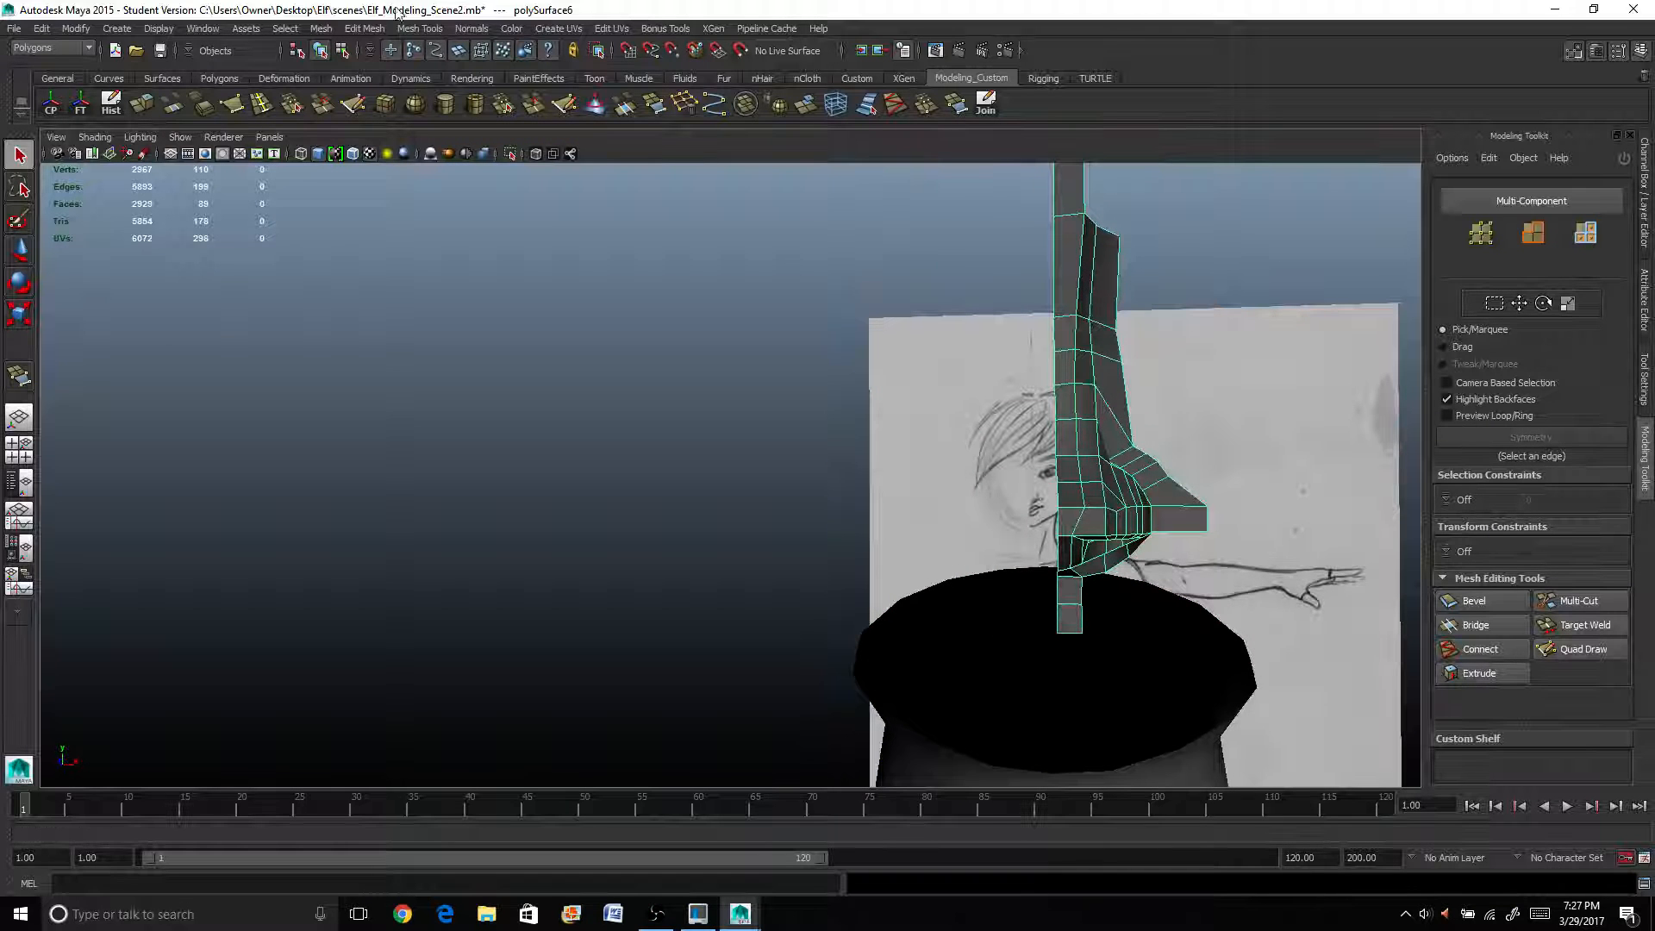
{"action": "left_click", "coordinate": [321, 28]}
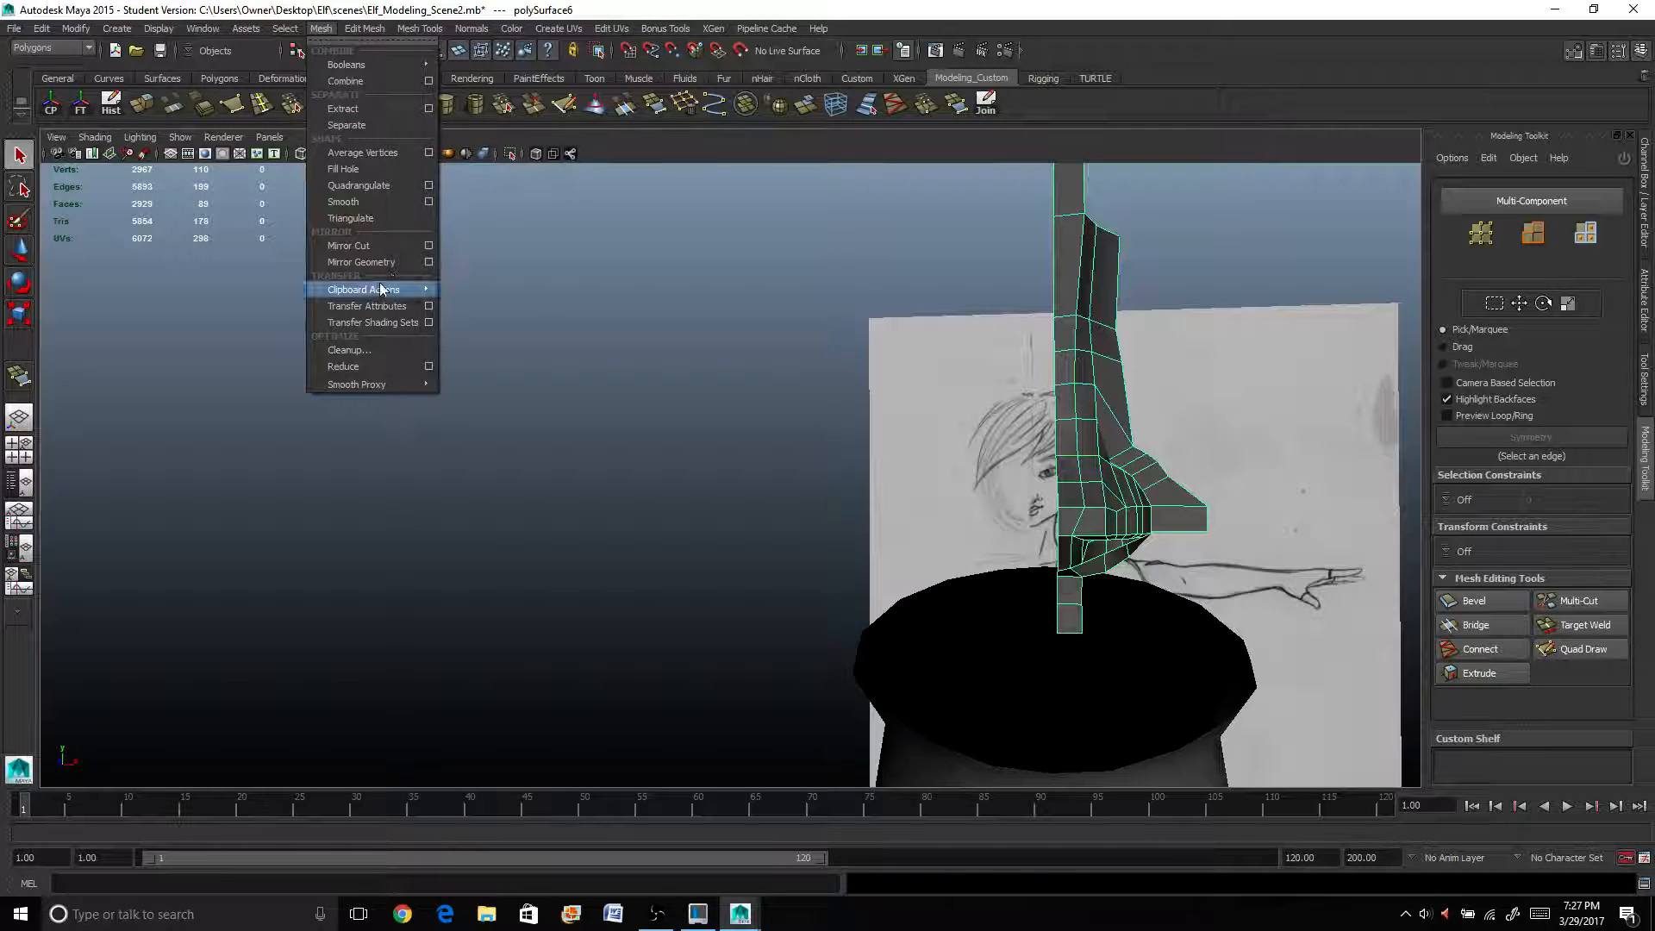
{"action": "left_click", "coordinate": [426, 264]}
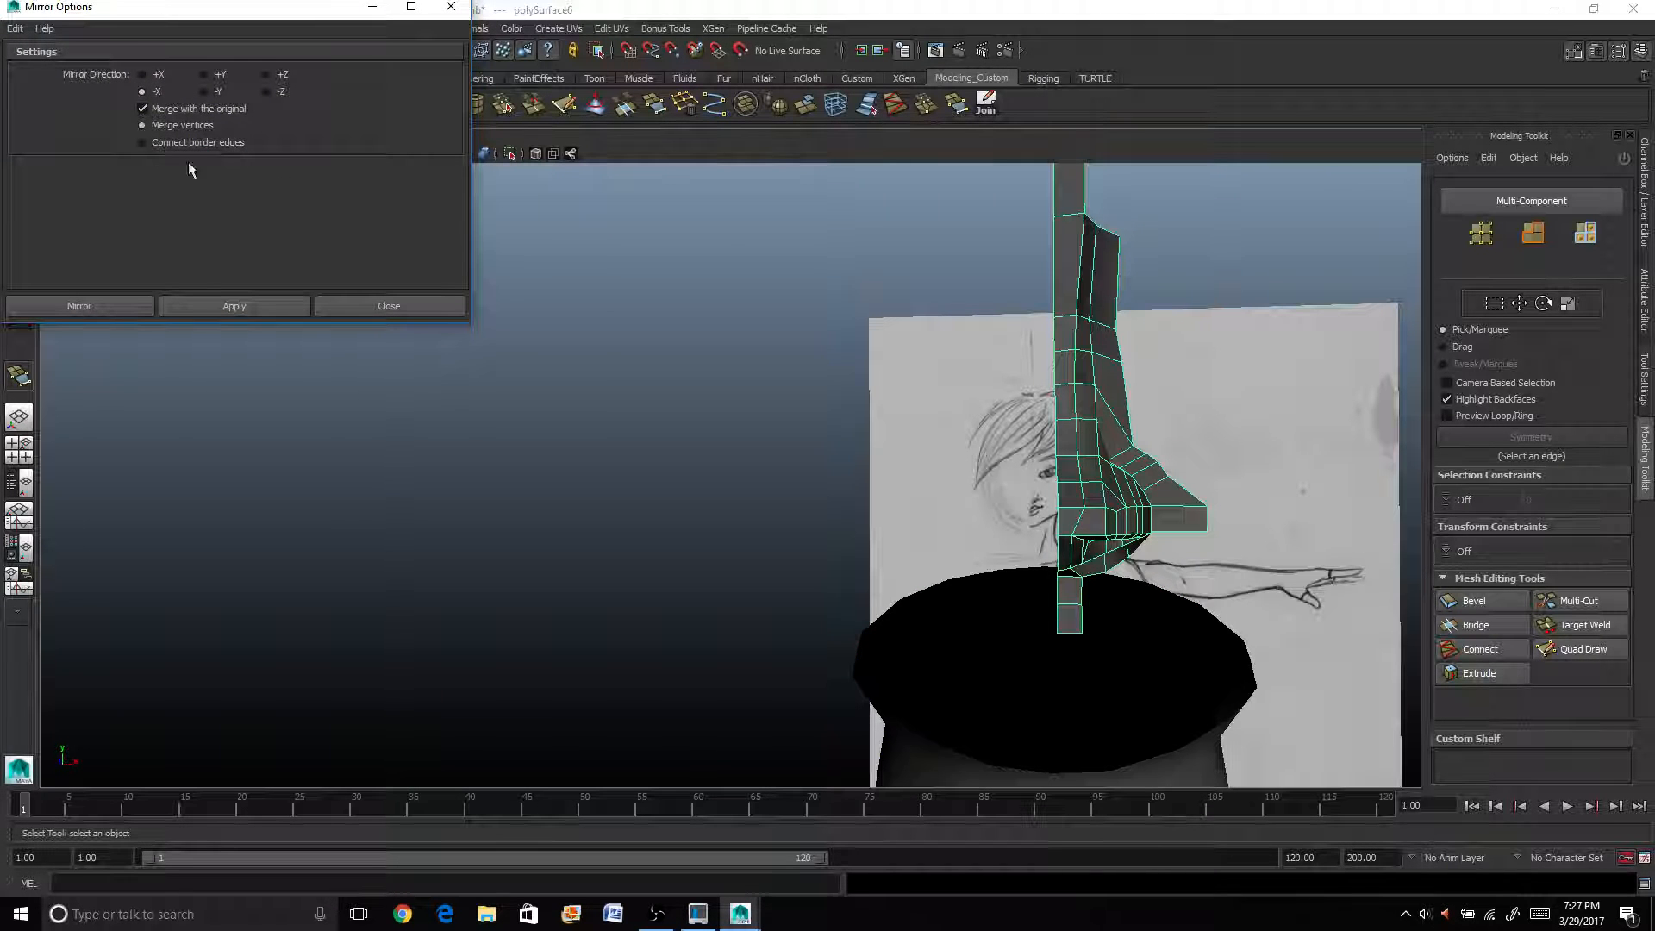
{"action": "left_click", "coordinate": [235, 303]}
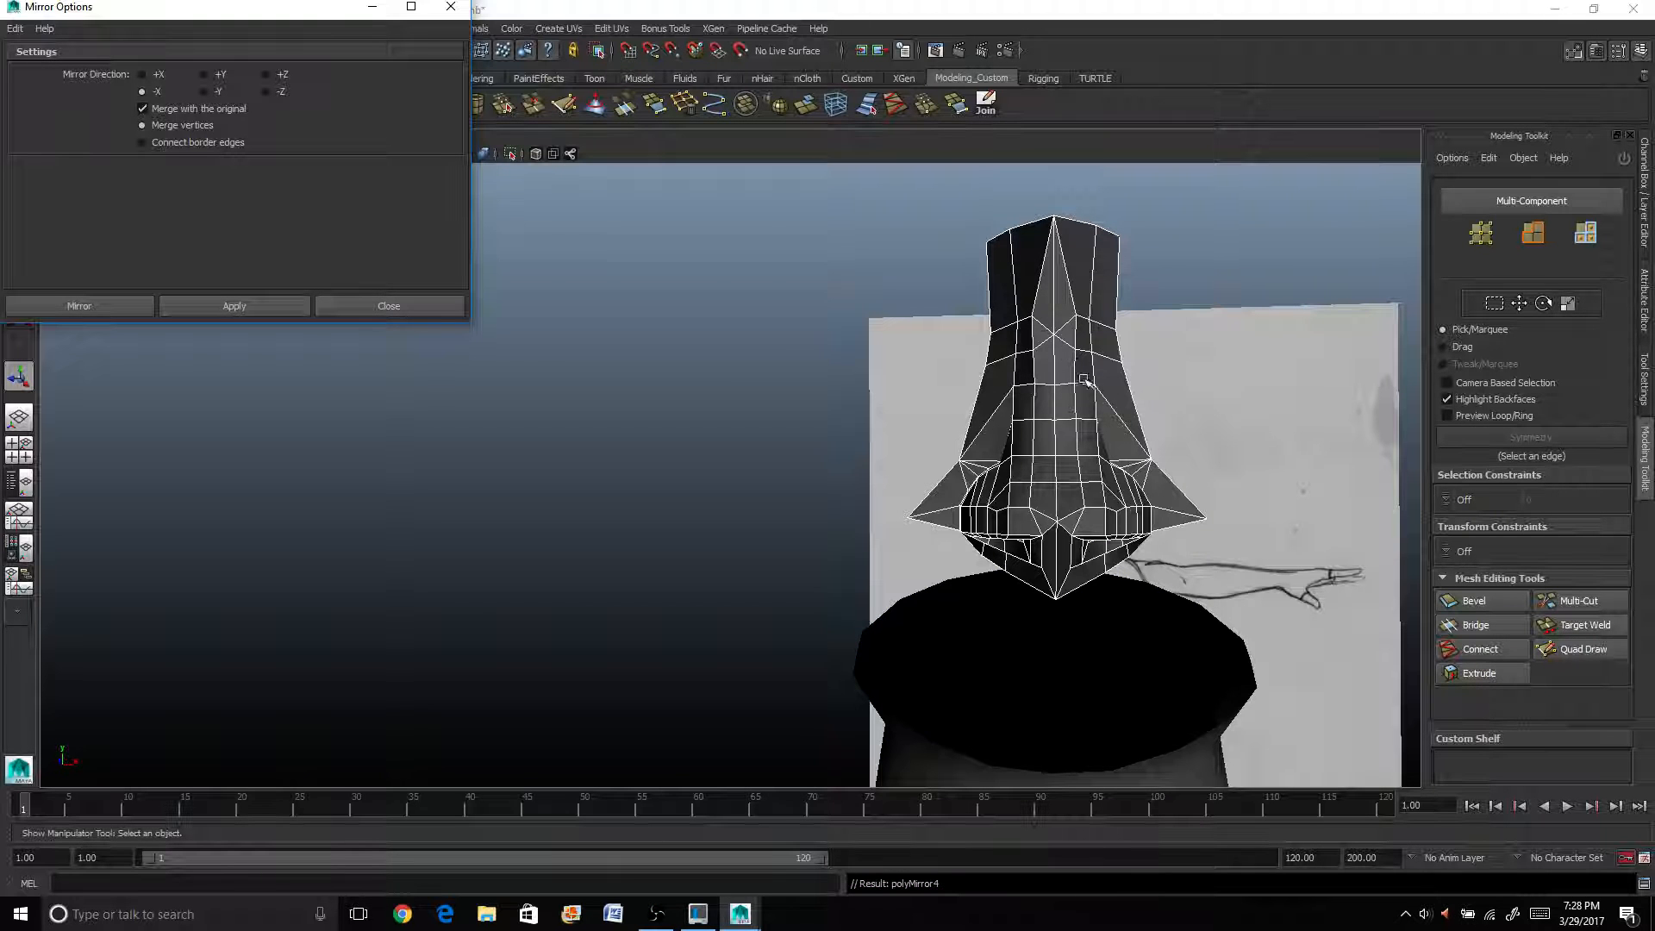
Set the mirror operation's merge threshold to 0.01.
{"action": "left_click_drag", "start_coordinate": [1067, 635], "coordinate": [1005, 438], "text": "alt"}
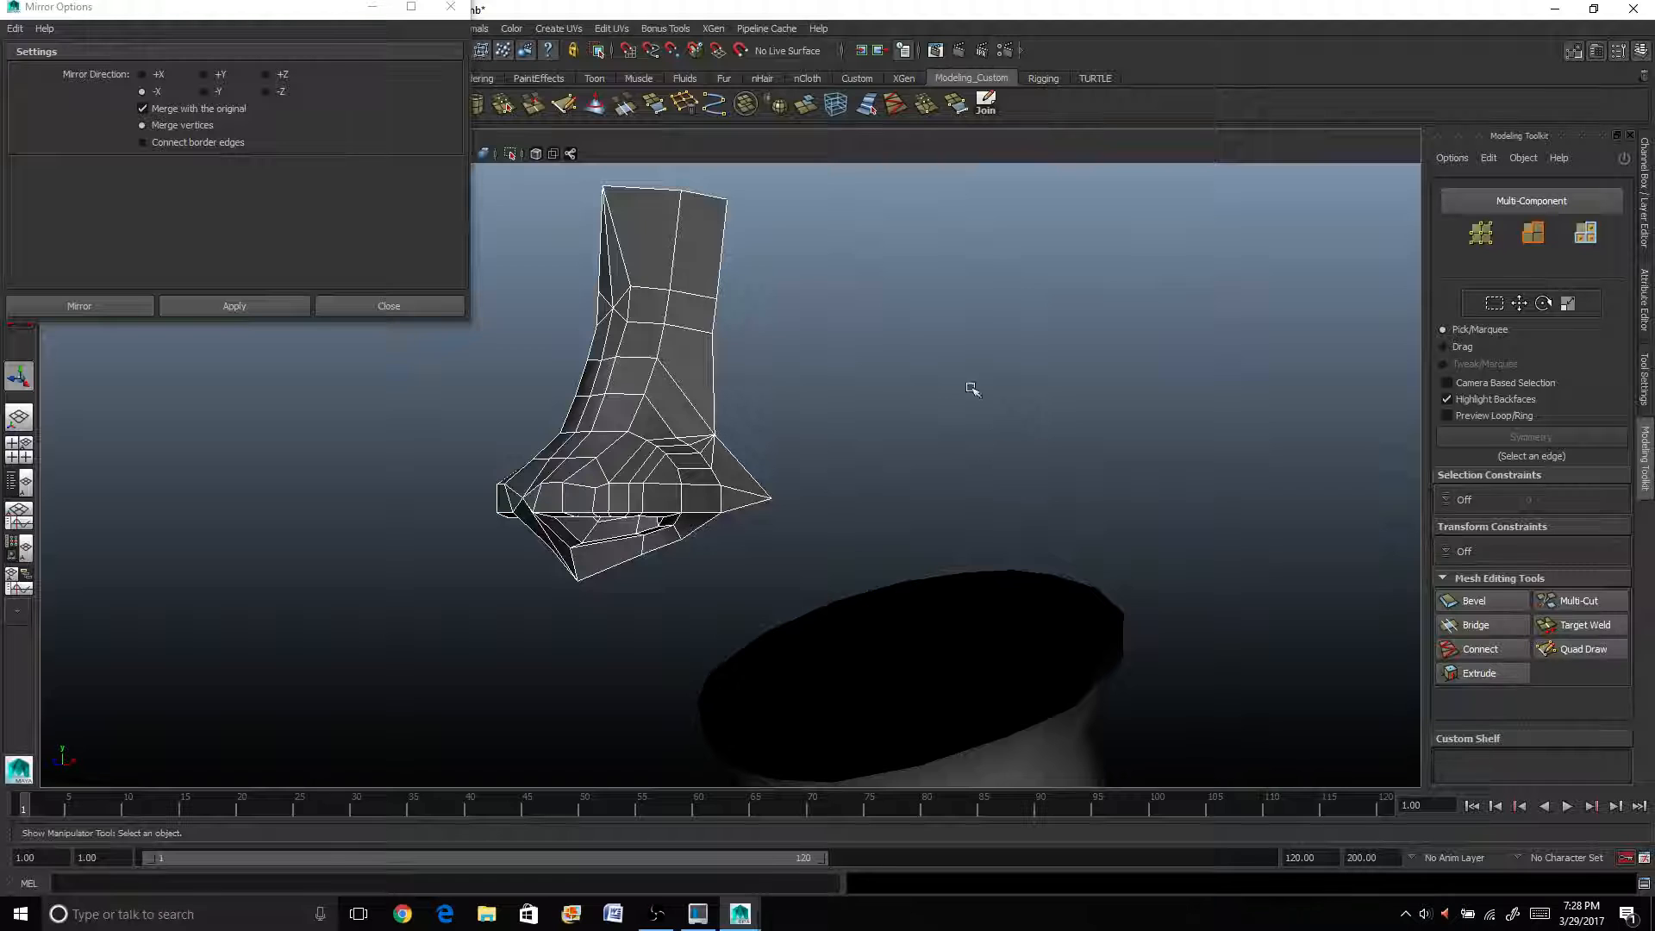
{"action": "left_click_drag", "start_coordinate": [634, 436], "coordinate": [685, 466], "text": "alt"}
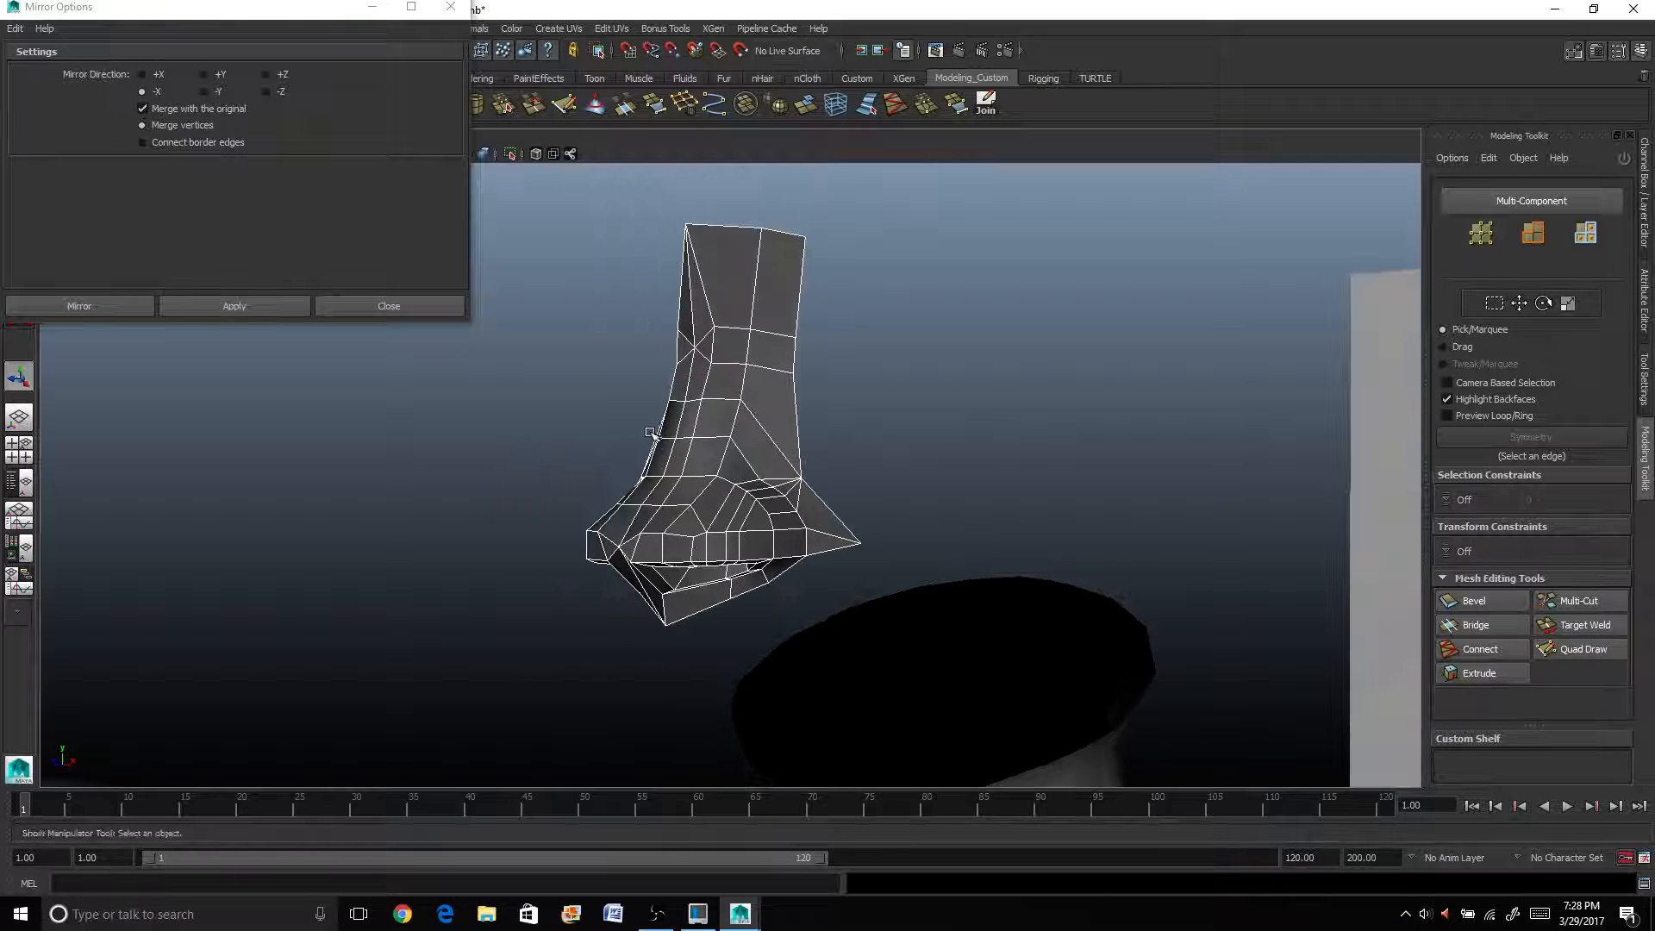
{"action": "left_click", "coordinate": [1645, 191]}
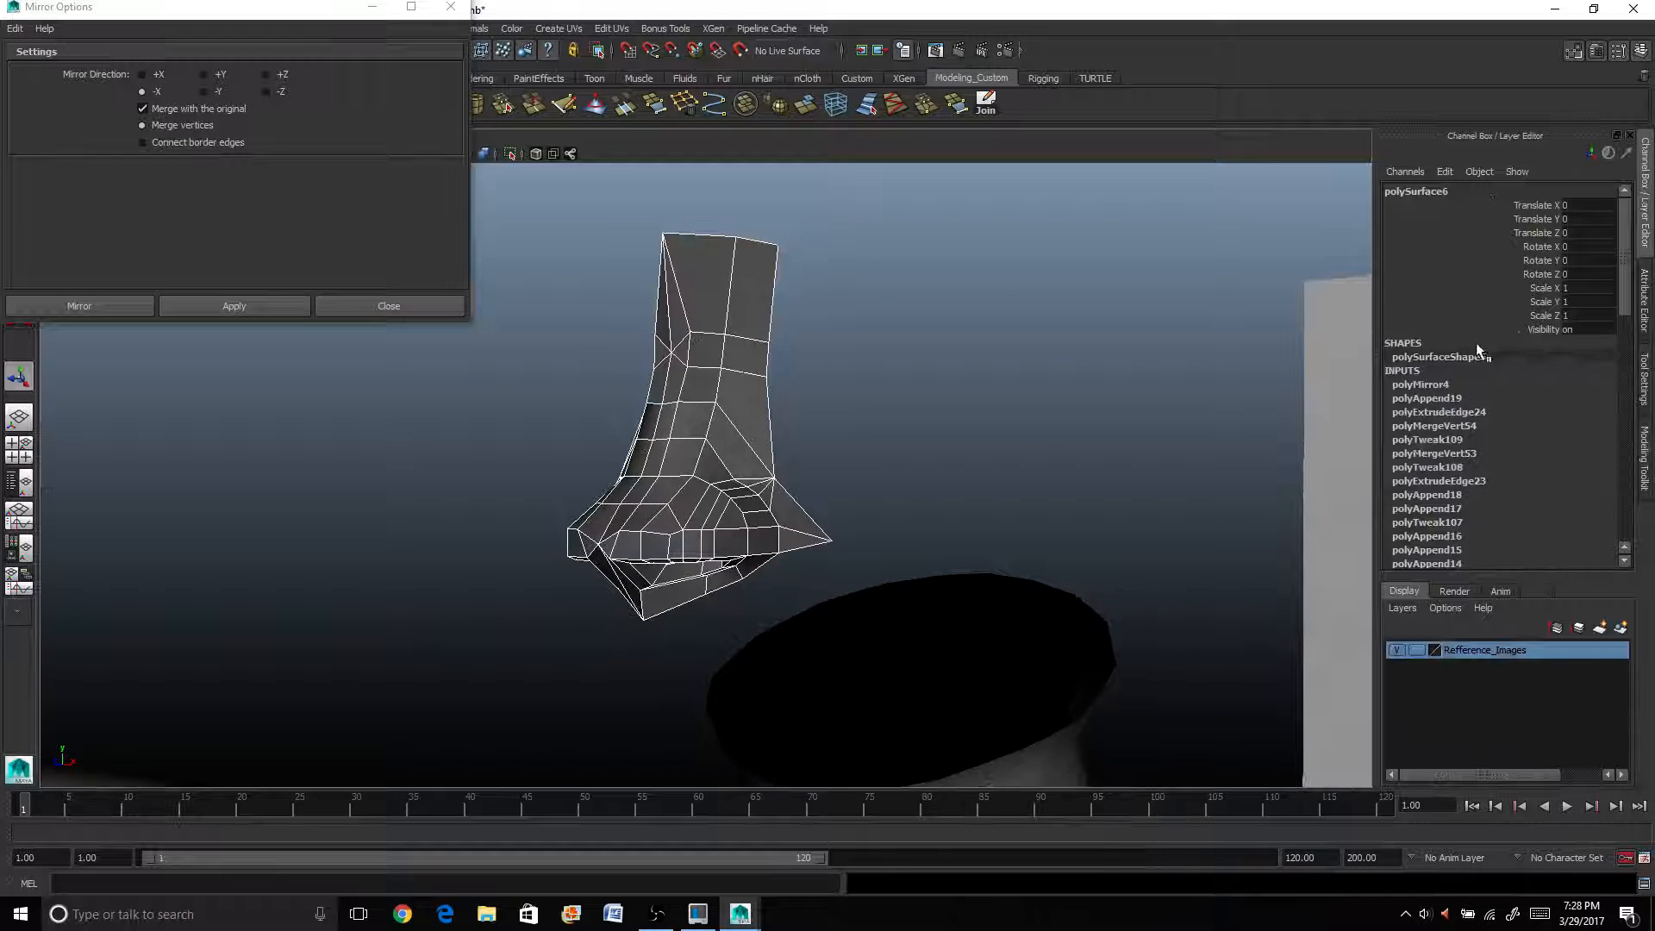
{"action": "left_click", "coordinate": [1414, 385]}
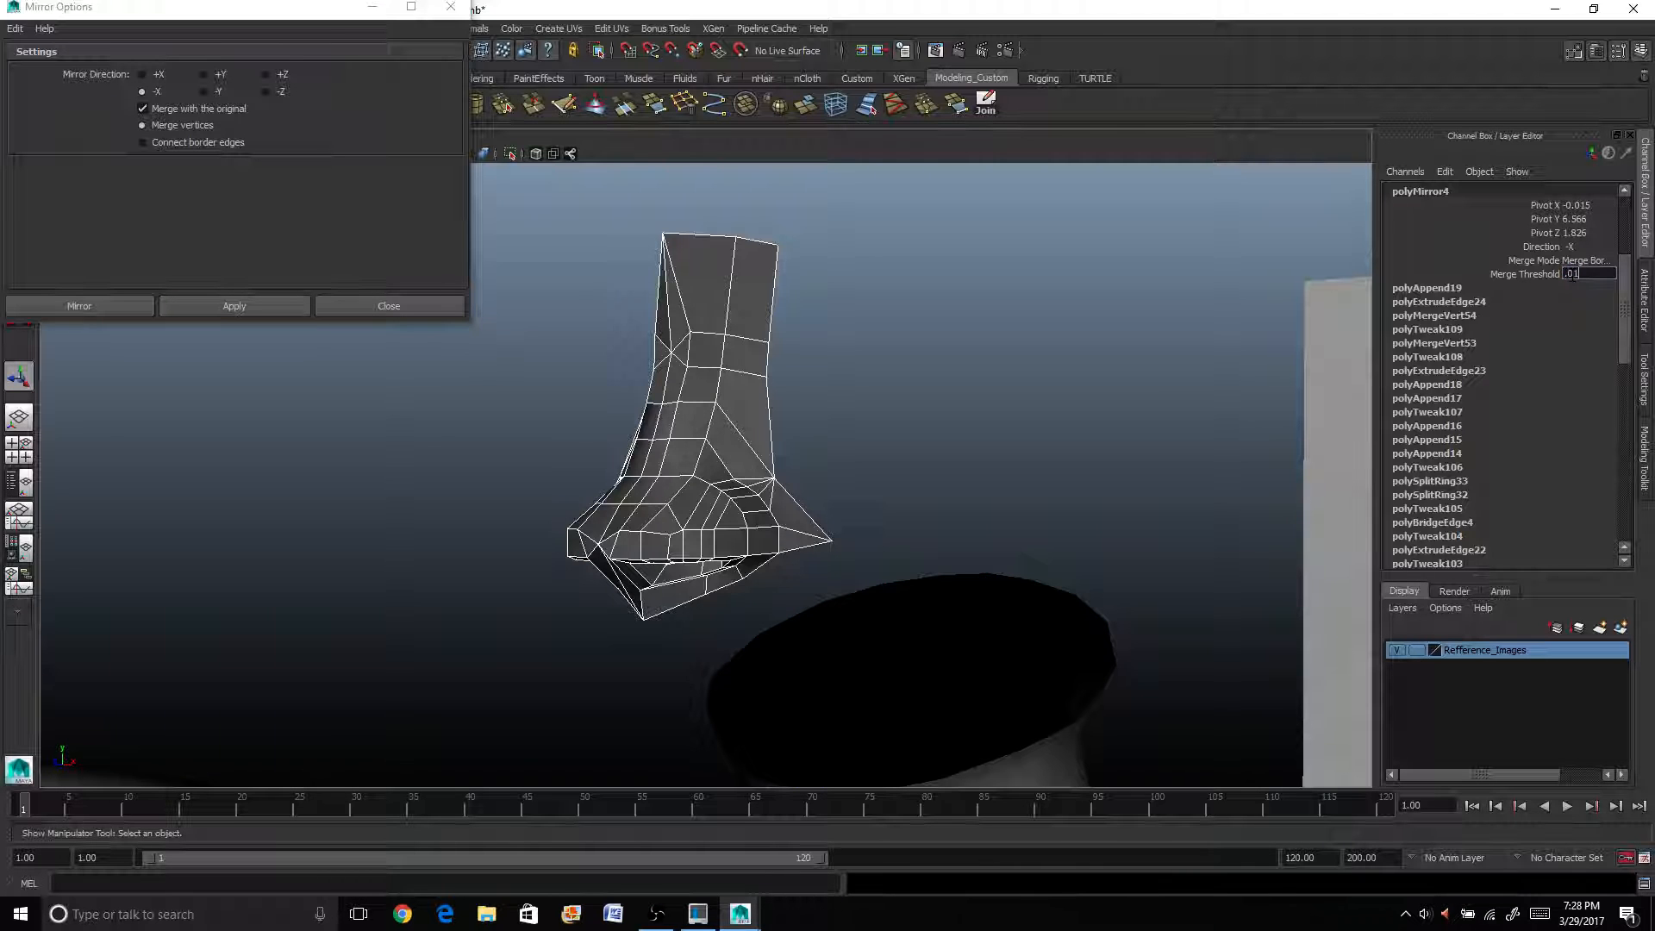
{"action": "key", "text": "Return"}
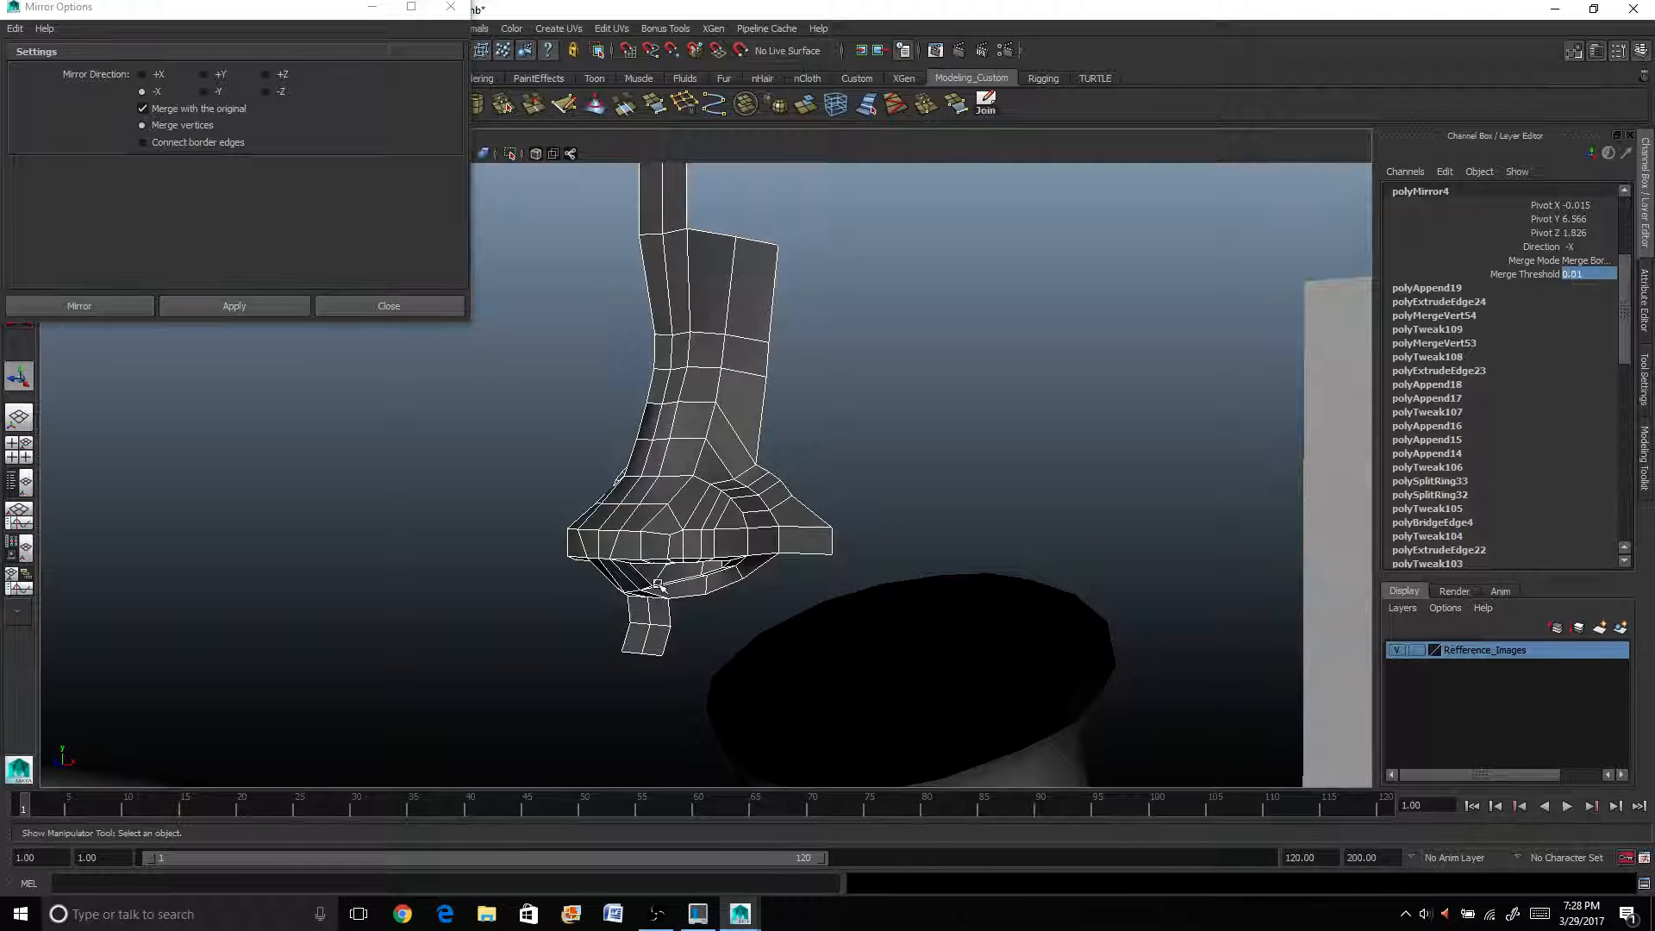
Examine the full mirrored nose in smooth mesh preview, checking the front, nostrils and underside with the mesh deselected.
{"action": "left_click_drag", "start_coordinate": [659, 586], "coordinate": [763, 561], "text": "alt"}
{"action": "scroll", "coordinate": [740, 589], "scroll_direction": "down", "scroll_amount": 5}
{"action": "scroll", "coordinate": [737, 590], "scroll_direction": "up", "scroll_amount": 3}
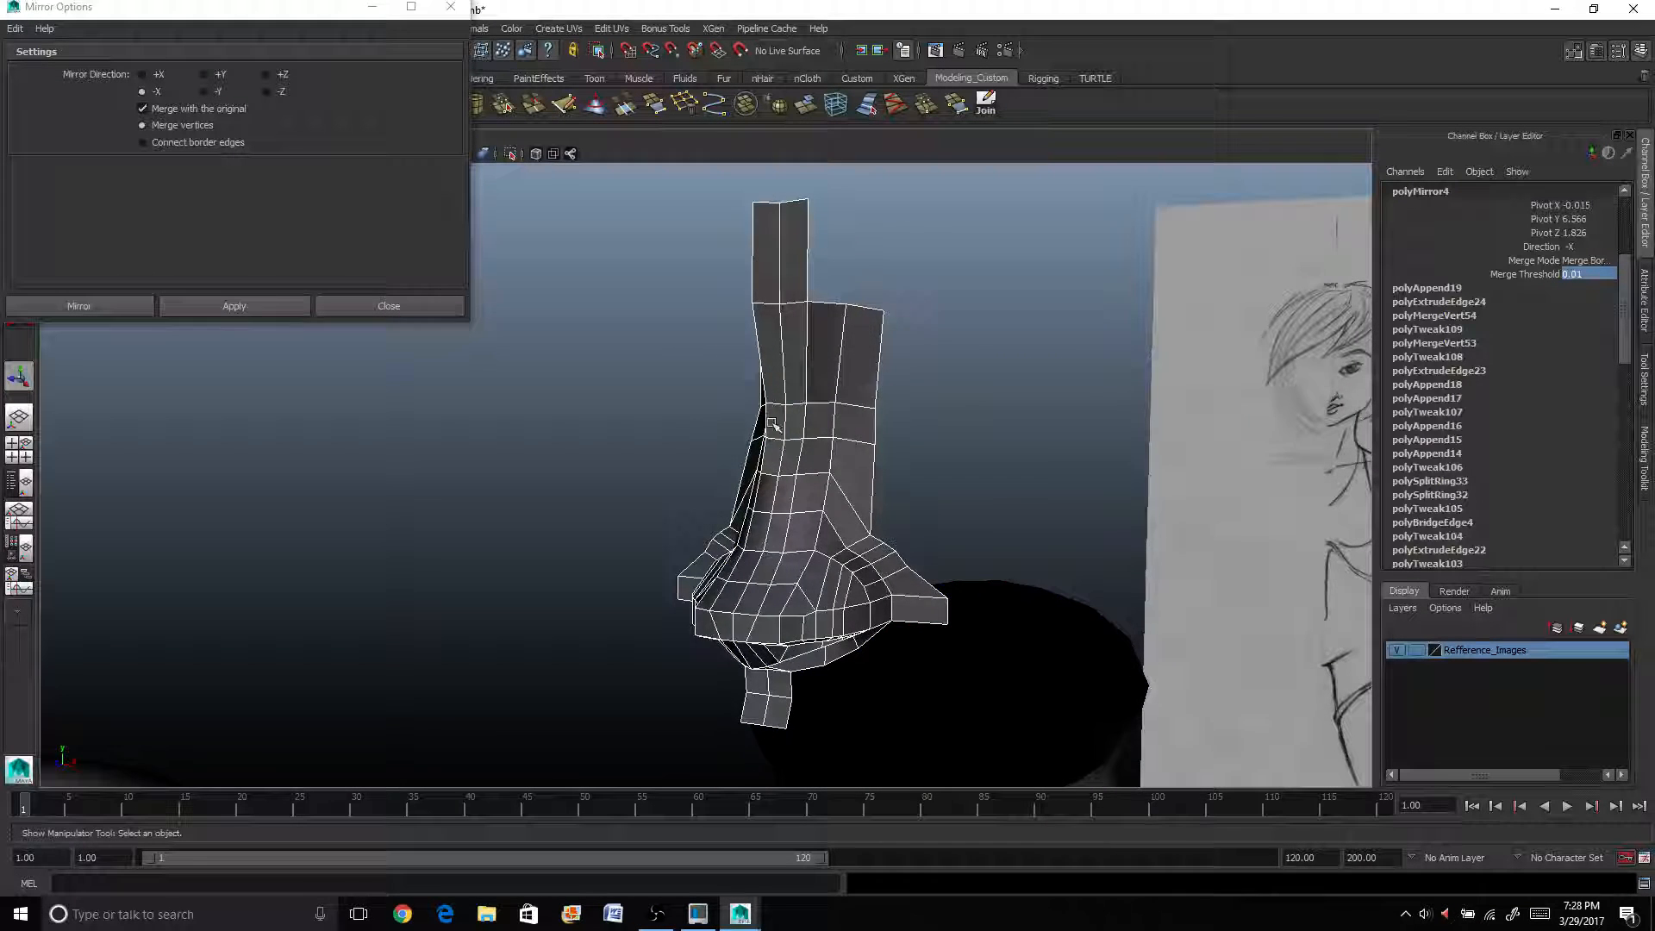
{"action": "left_click_drag", "start_coordinate": [771, 424], "coordinate": [848, 431], "text": "alt"}
{"action": "right_click", "coordinate": [869, 429]}
{"action": "right_click_drag", "start_coordinate": [871, 429], "coordinate": [884, 413]}
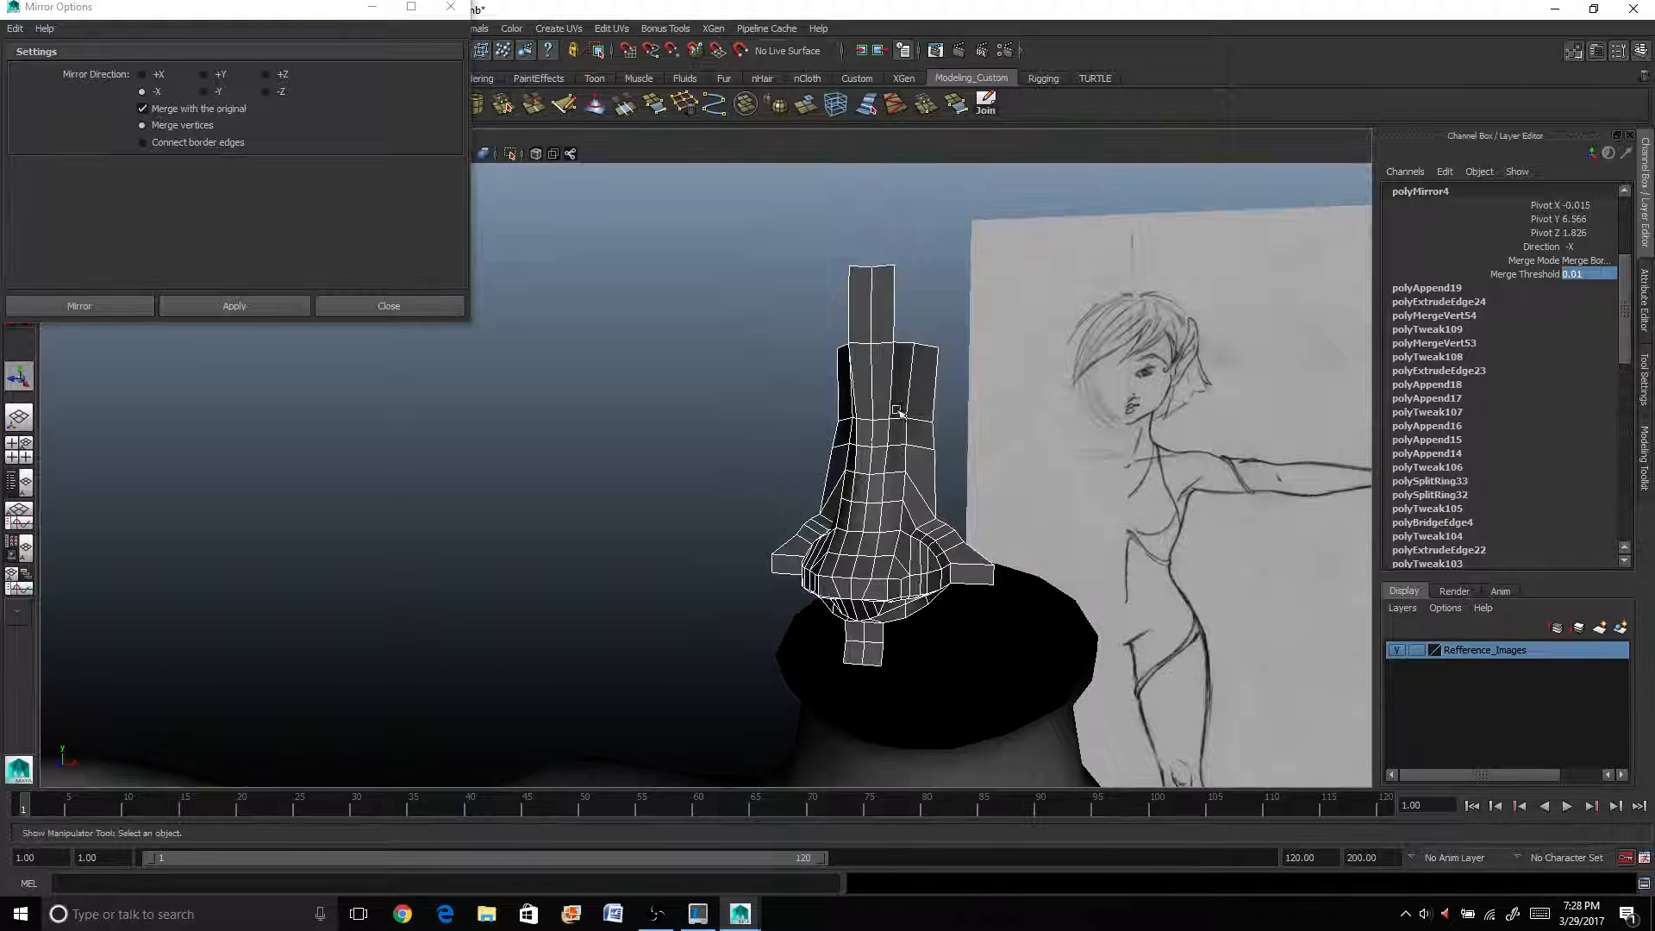
{"action": "key", "text": "3"}
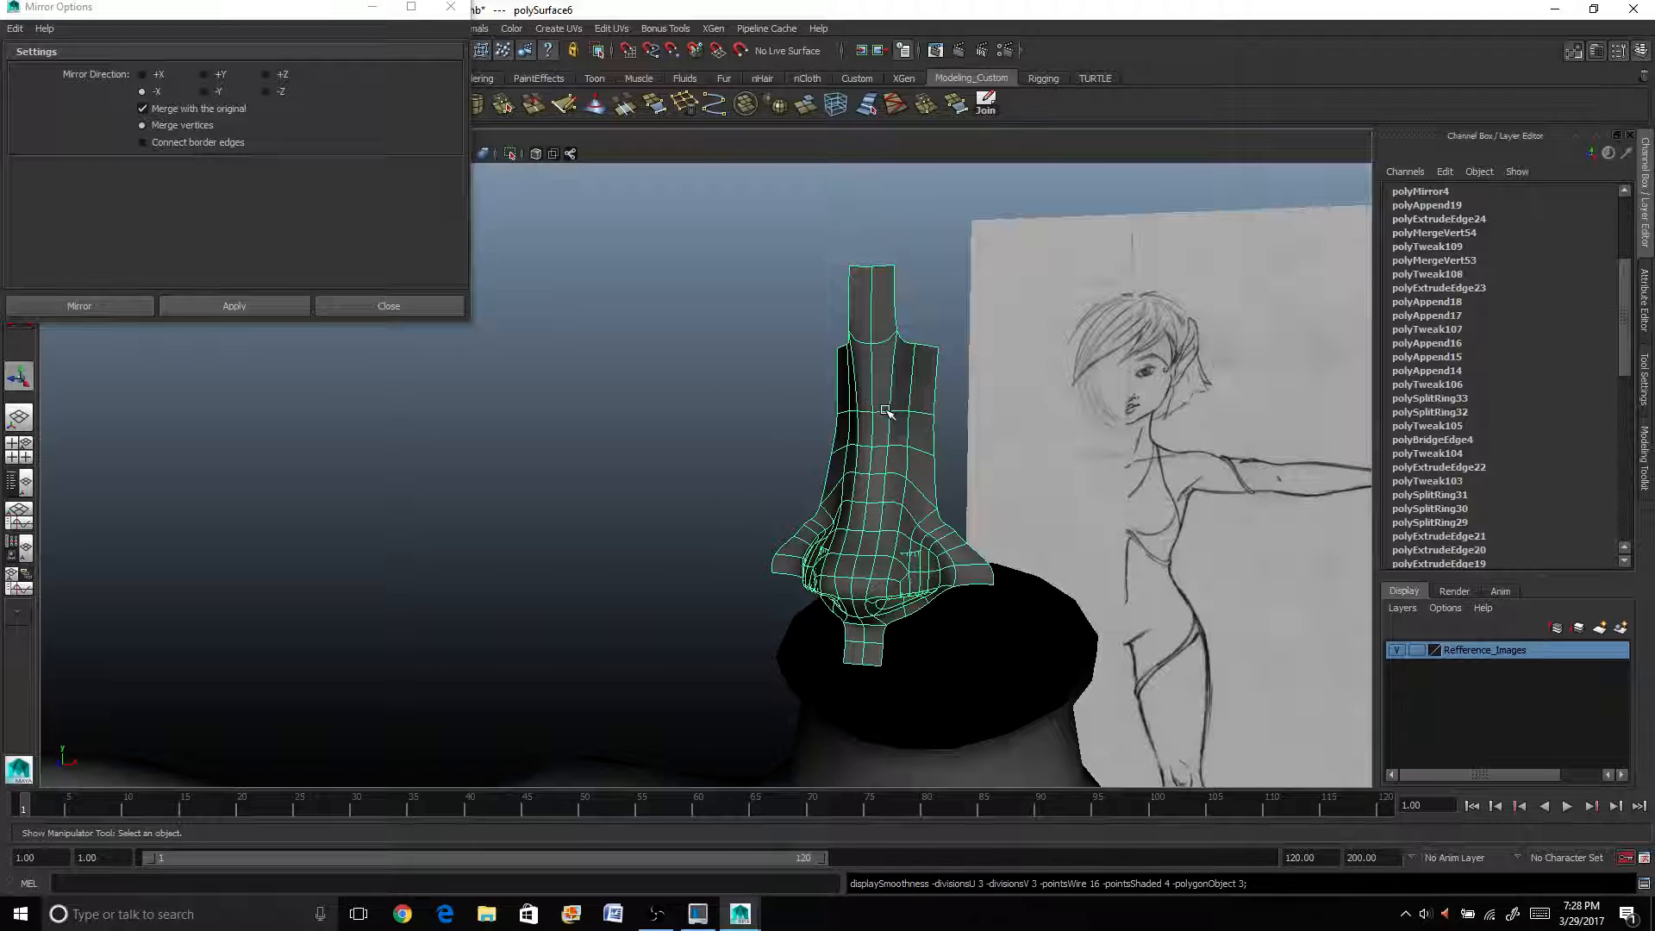
{"action": "left_click", "coordinate": [765, 491]}
{"action": "mouse_move", "coordinate": [765, 491]}
{"action": "left_mouse_down", "text": "alt"}
{"action": "mouse_move", "coordinate": [667, 485]}
{"action": "mouse_move", "coordinate": [898, 484]}
{"action": "mouse_move", "coordinate": [891, 462]}
{"action": "mouse_move", "coordinate": [758, 447]}
{"action": "left_mouse_up", "text": "alt"}
{"action": "scroll", "coordinate": [766, 440], "scroll_direction": "up", "scroll_amount": 2}
{"action": "middle_click_drag", "start_coordinate": [767, 423], "coordinate": [658, 528], "text": "alt"}
{"action": "scroll", "coordinate": [658, 529], "scroll_direction": "up", "scroll_amount": 2}
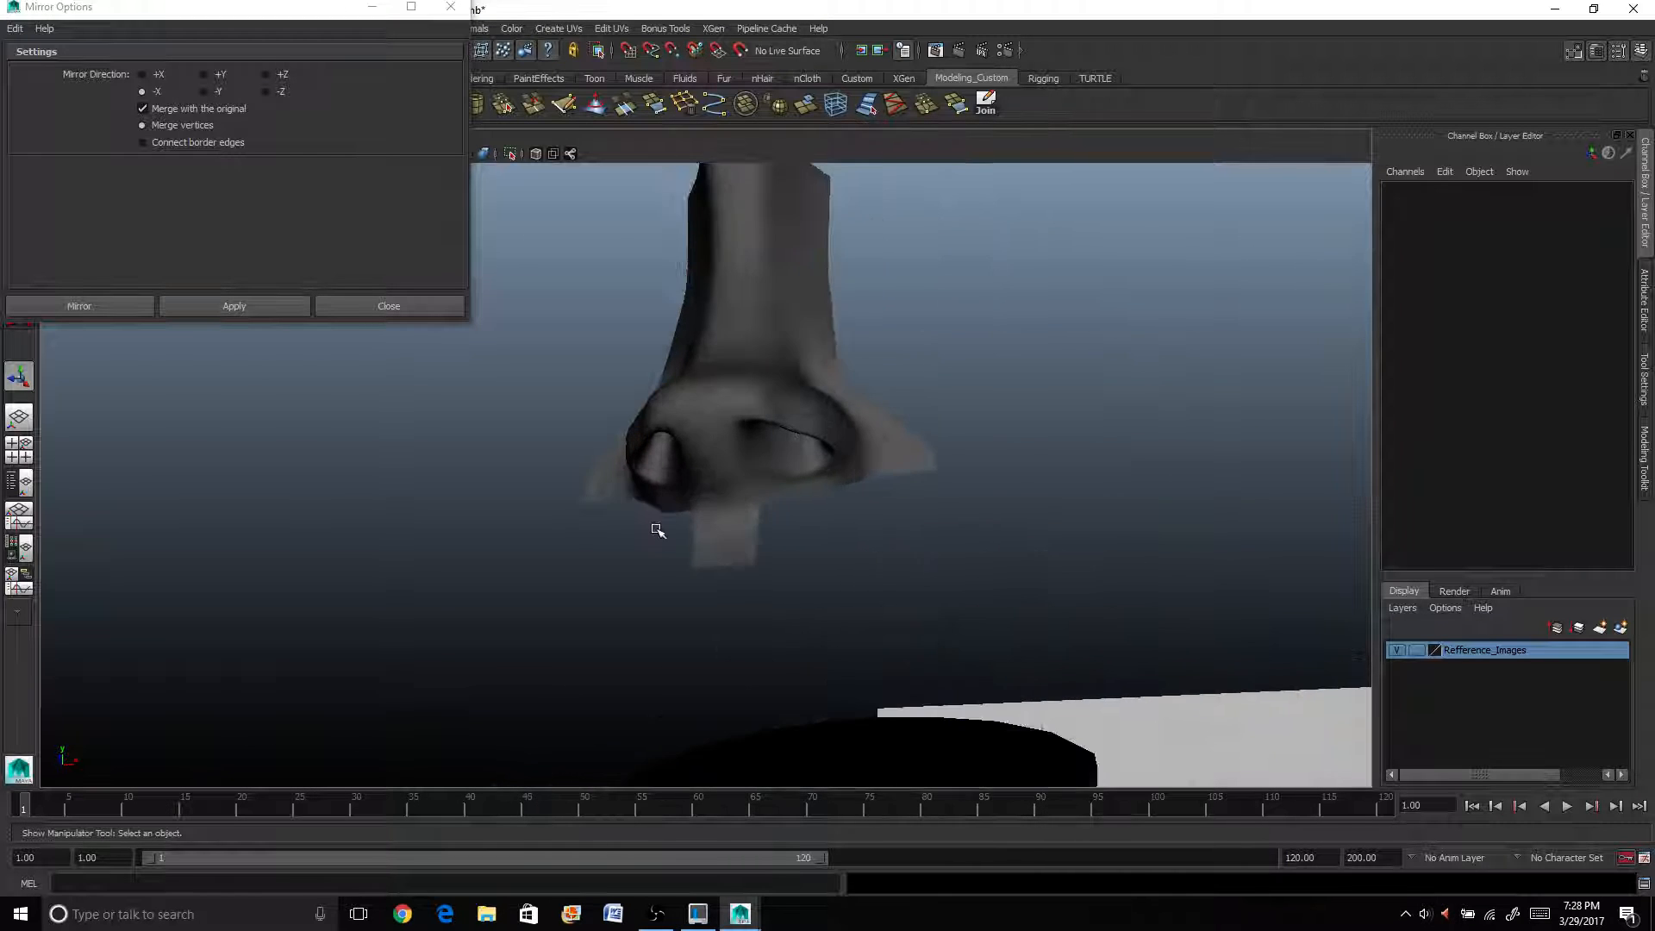
{"action": "scroll", "coordinate": [673, 500], "scroll_direction": "up", "scroll_amount": 4}
{"action": "left_click_drag", "start_coordinate": [675, 498], "coordinate": [702, 422], "text": "alt"}
{"action": "middle_click_drag", "start_coordinate": [702, 422], "coordinate": [694, 438], "text": "alt"}
{"action": "scroll", "coordinate": [694, 438], "scroll_direction": "down", "scroll_amount": 2}
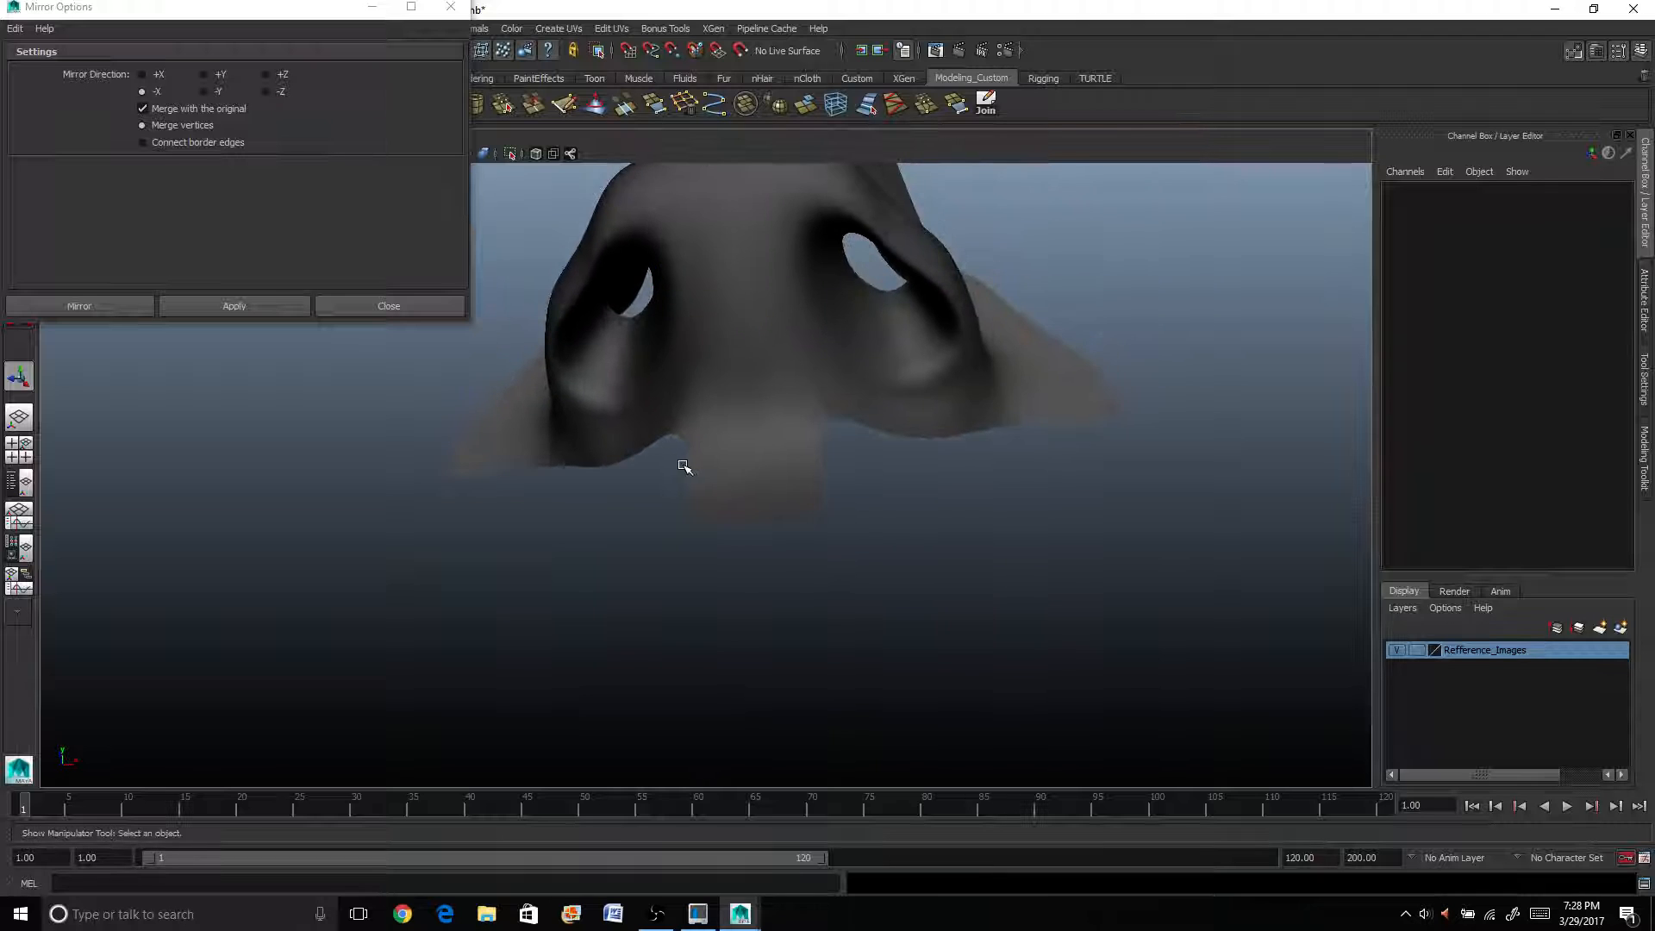
{"action": "left_click_drag", "start_coordinate": [684, 466], "coordinate": [1134, 488], "text": "alt"}
Return the nose to unsmoothed display and scale the vertices of the columella base and the strip below it closer together sideways.
{"action": "left_click", "coordinate": [1138, 491]}
{"action": "scroll", "coordinate": [1139, 491], "scroll_direction": "down", "scroll_amount": 2}
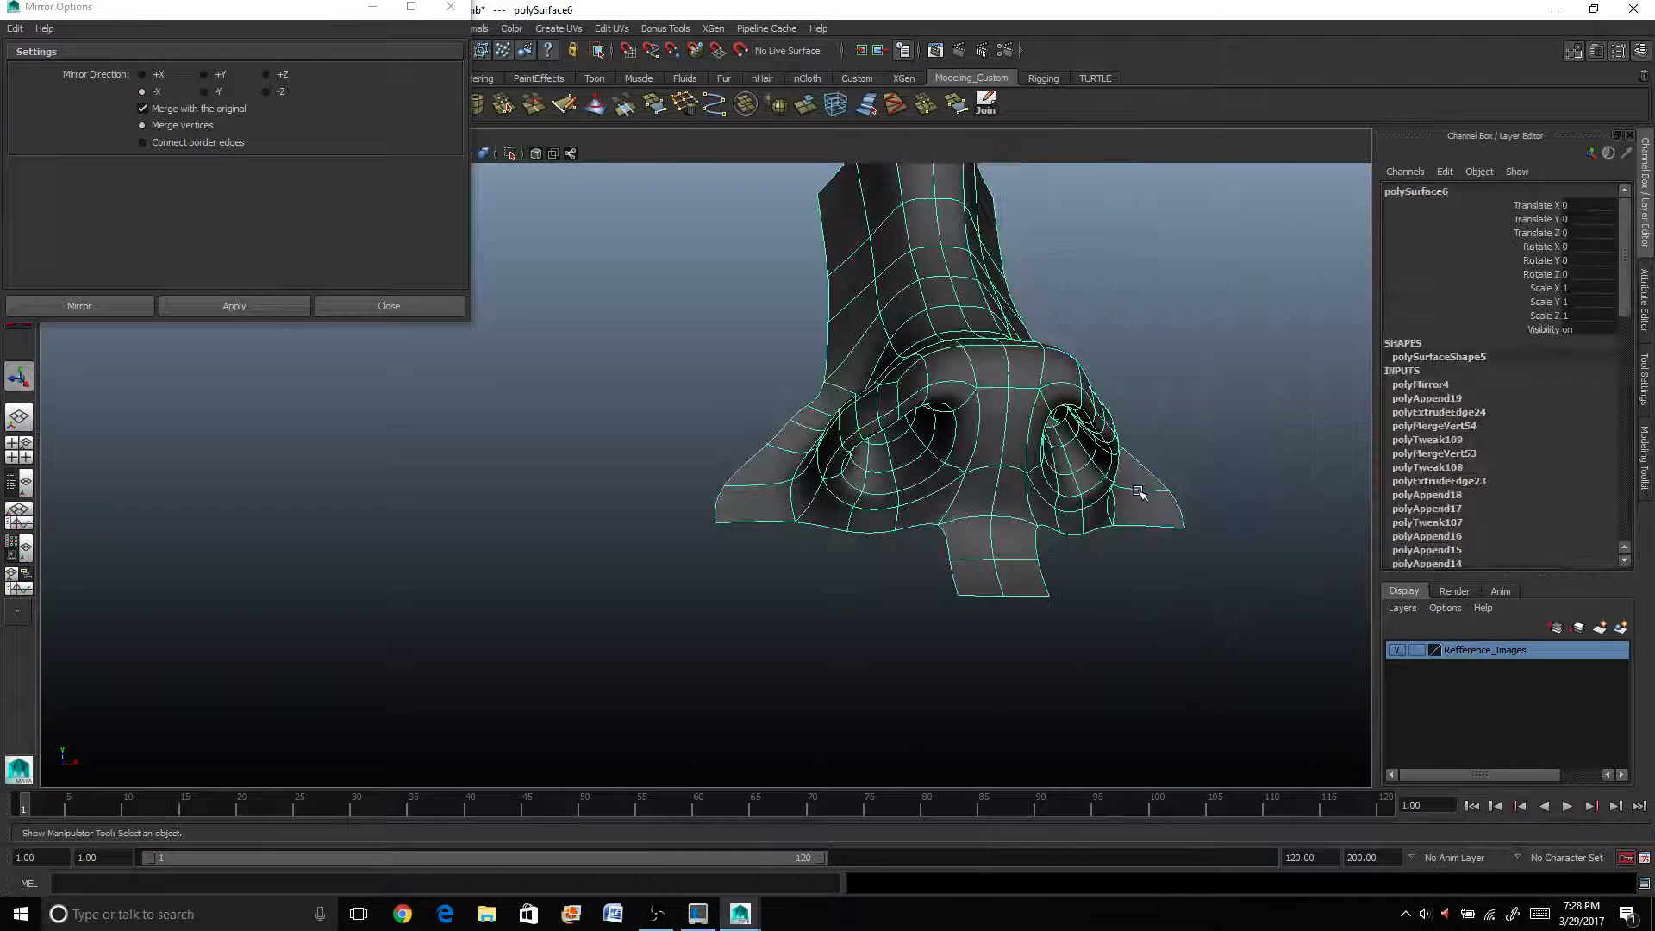
{"action": "key", "text": "1"}
{"action": "left_click_drag", "start_coordinate": [1271, 580], "coordinate": [905, 514], "text": "alt"}
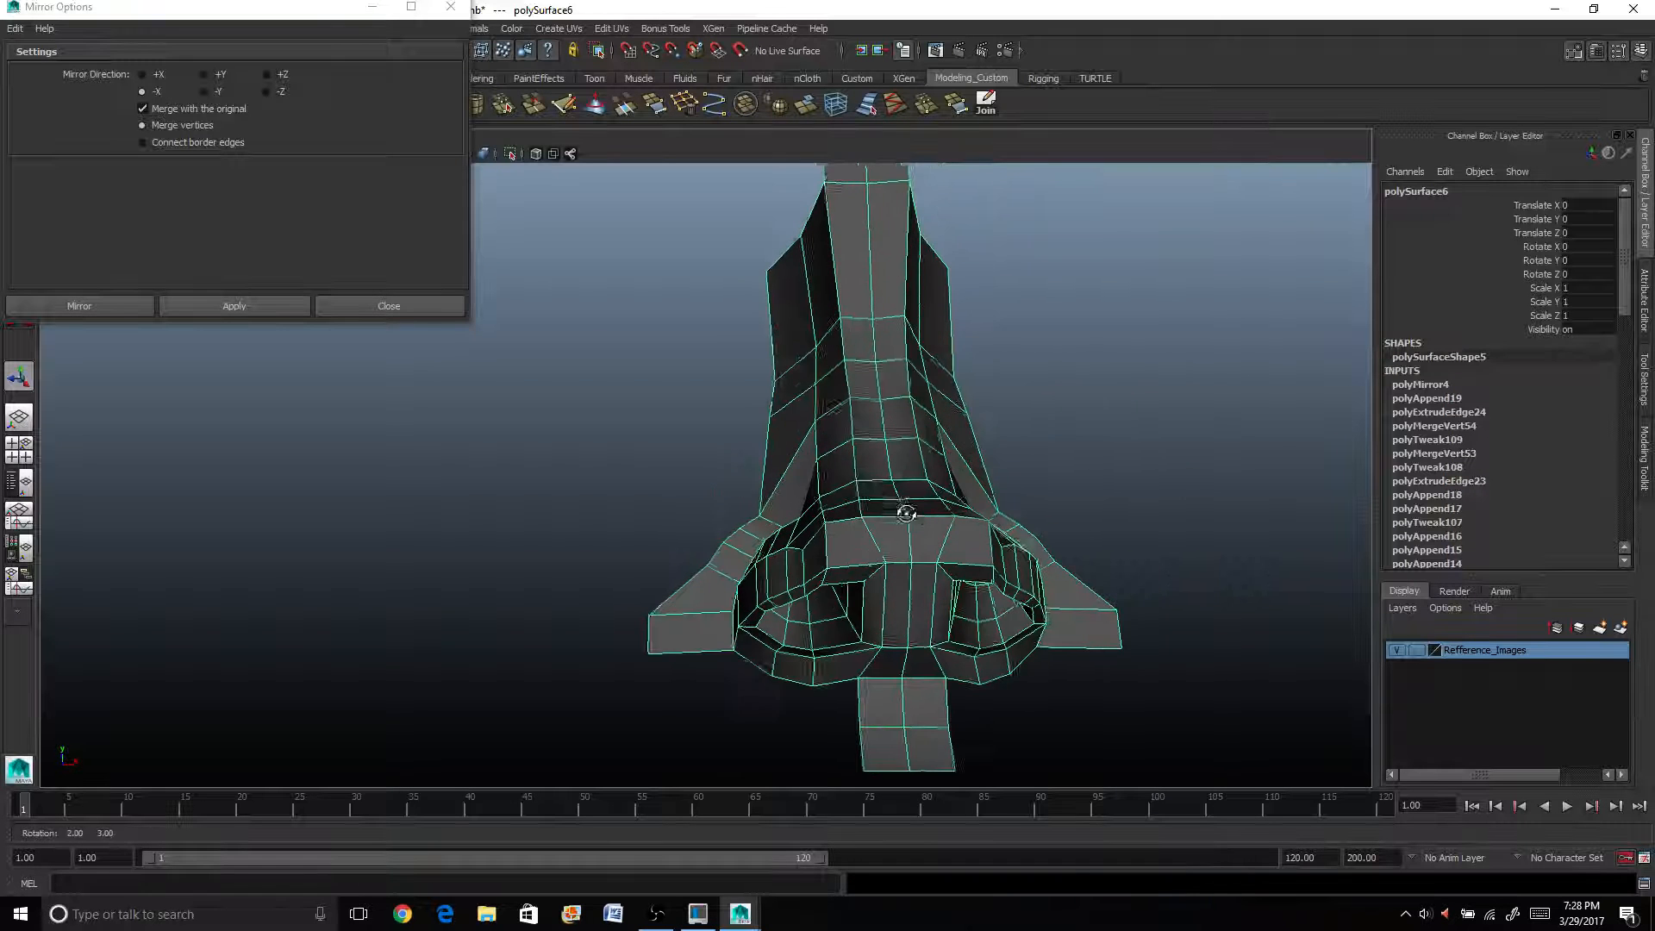
{"action": "middle_click_drag", "start_coordinate": [905, 514], "coordinate": [746, 495], "text": "alt"}
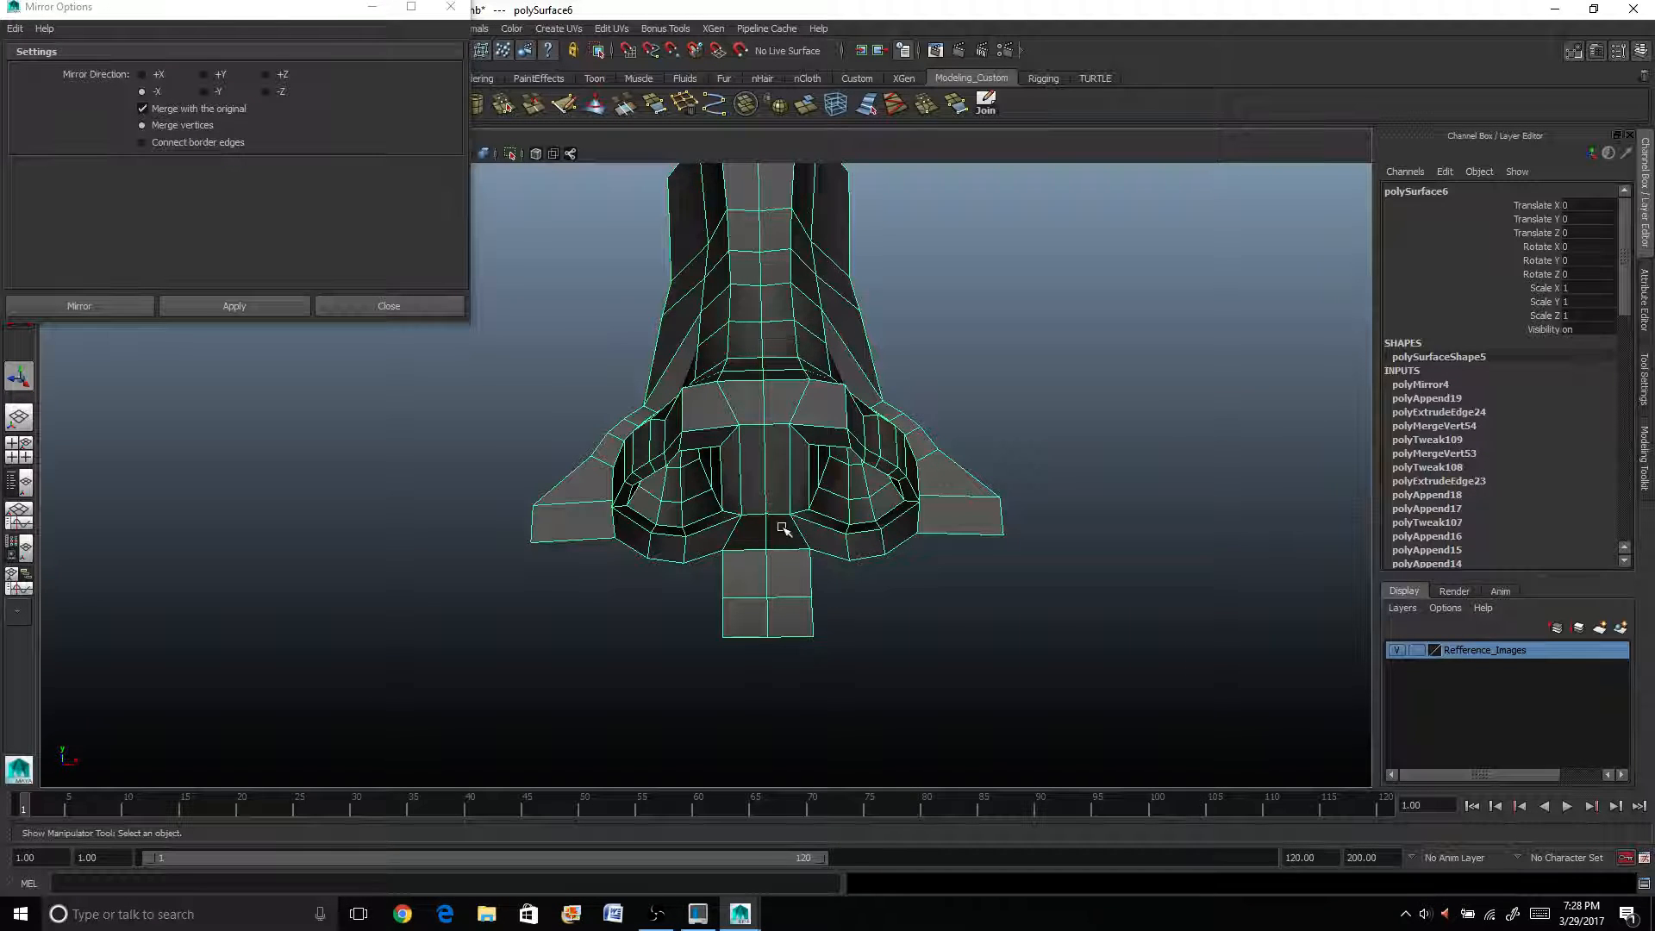
{"action": "right_click_drag", "start_coordinate": [782, 527], "coordinate": [761, 522]}
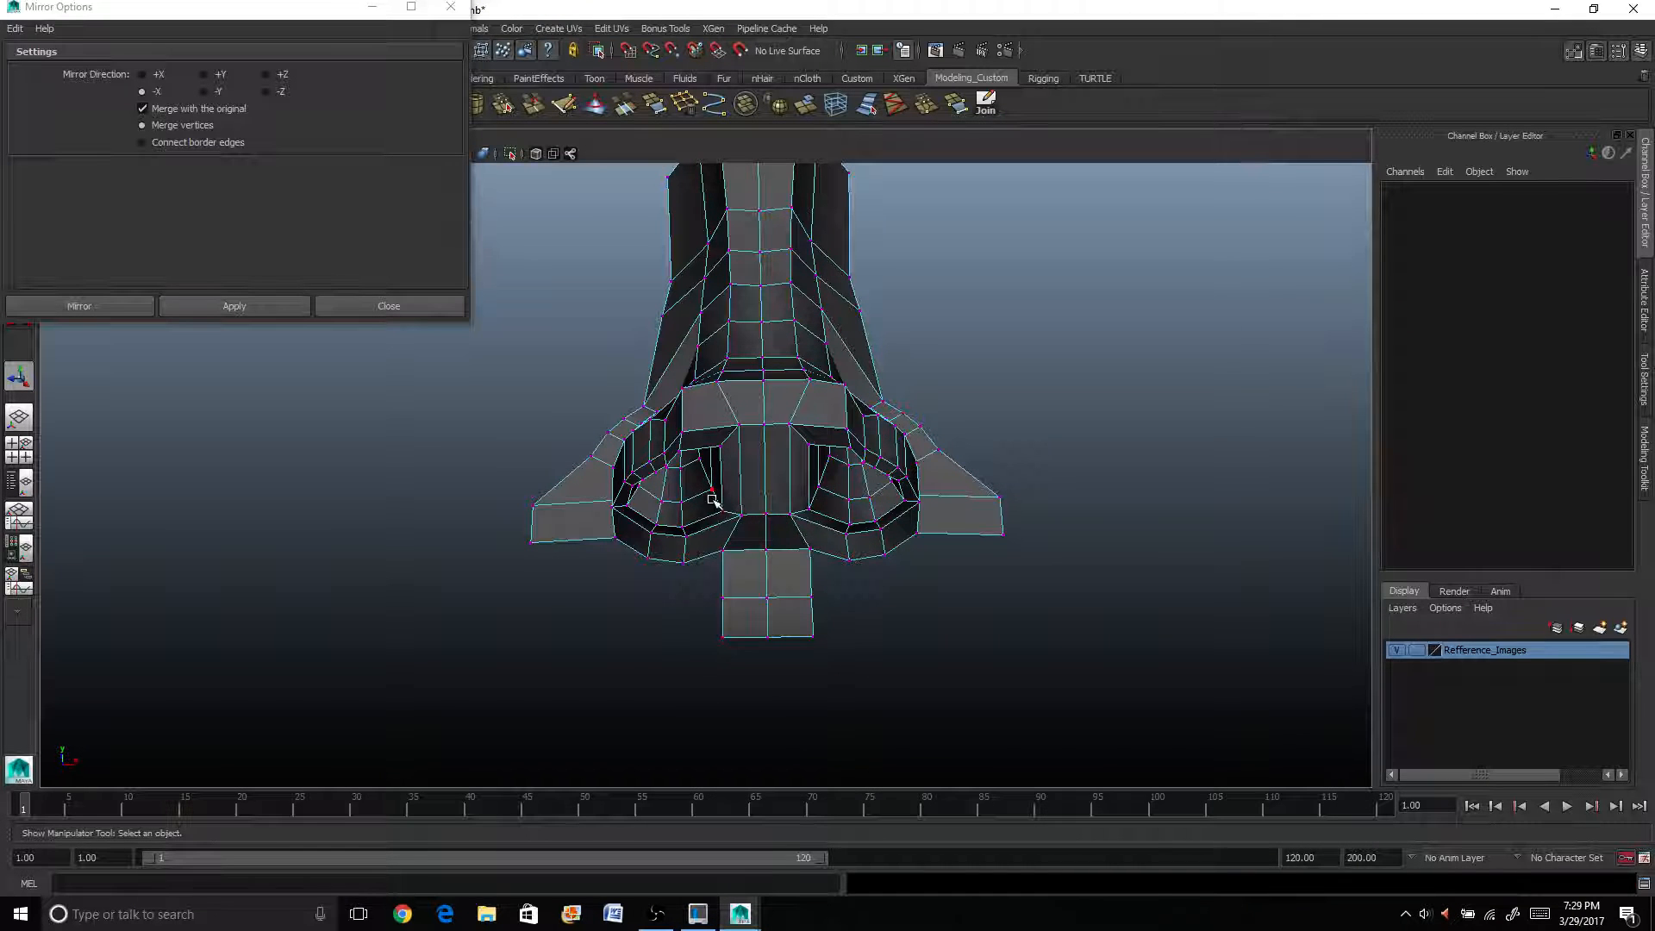
{"action": "left_click_drag", "start_coordinate": [712, 500], "coordinate": [770, 609]}
{"action": "key", "text": "r"}
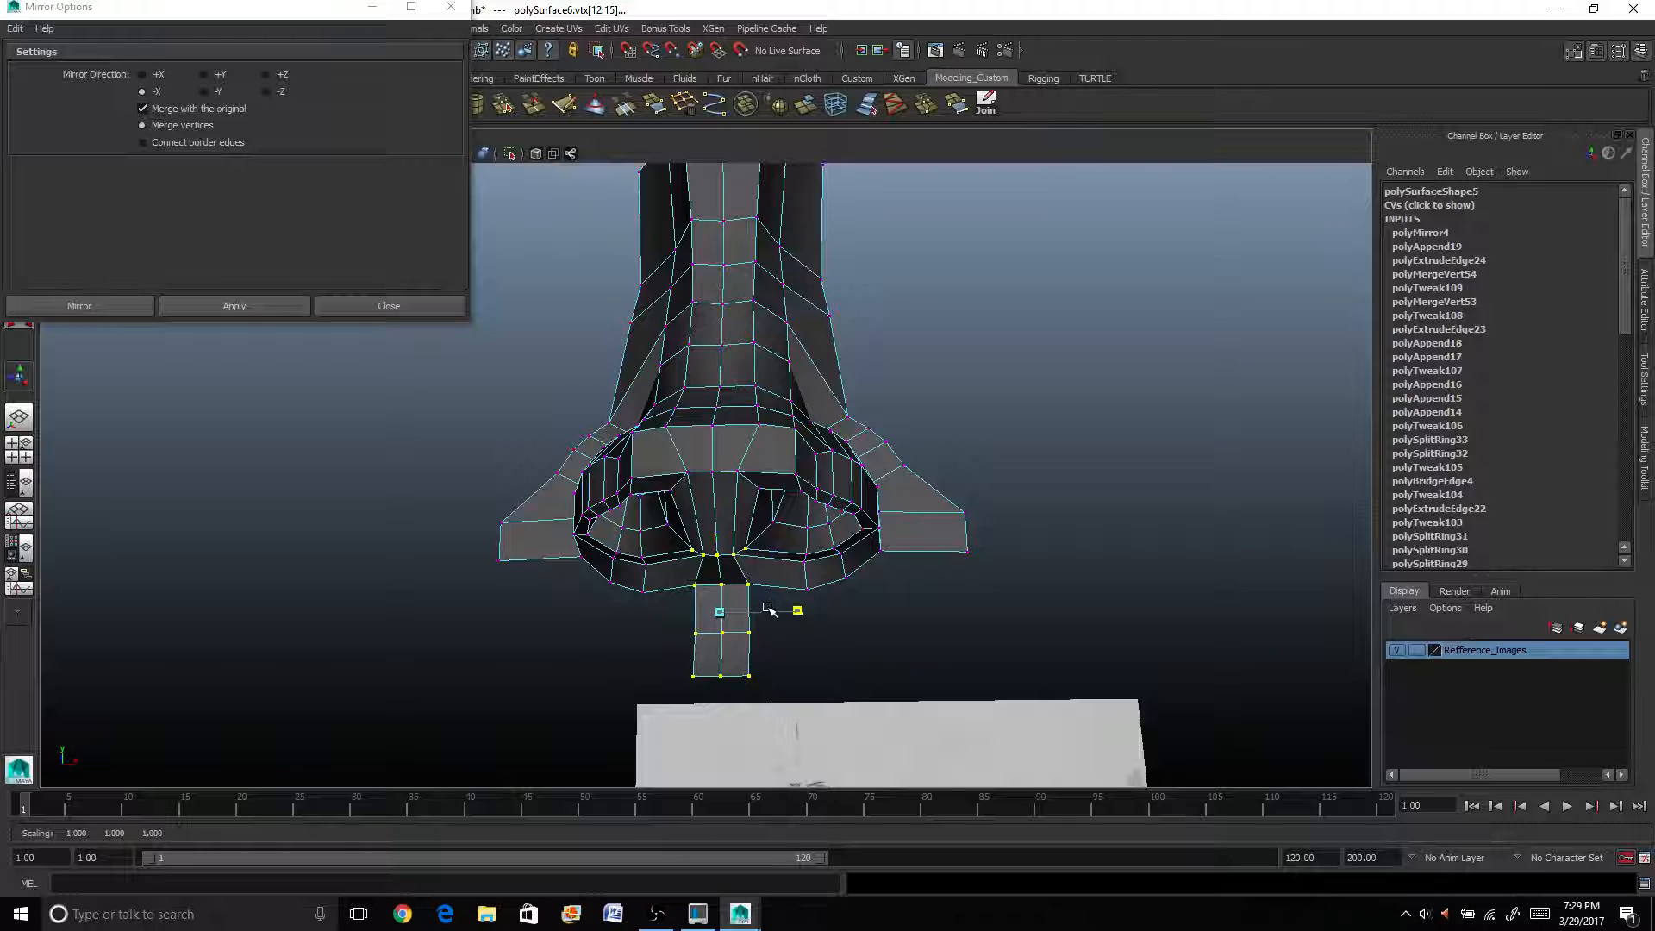
Narrow the upper end of the columella by scaling its four vertices beside the nostril openings toward the centre line.
{"action": "left_click", "coordinate": [671, 489]}
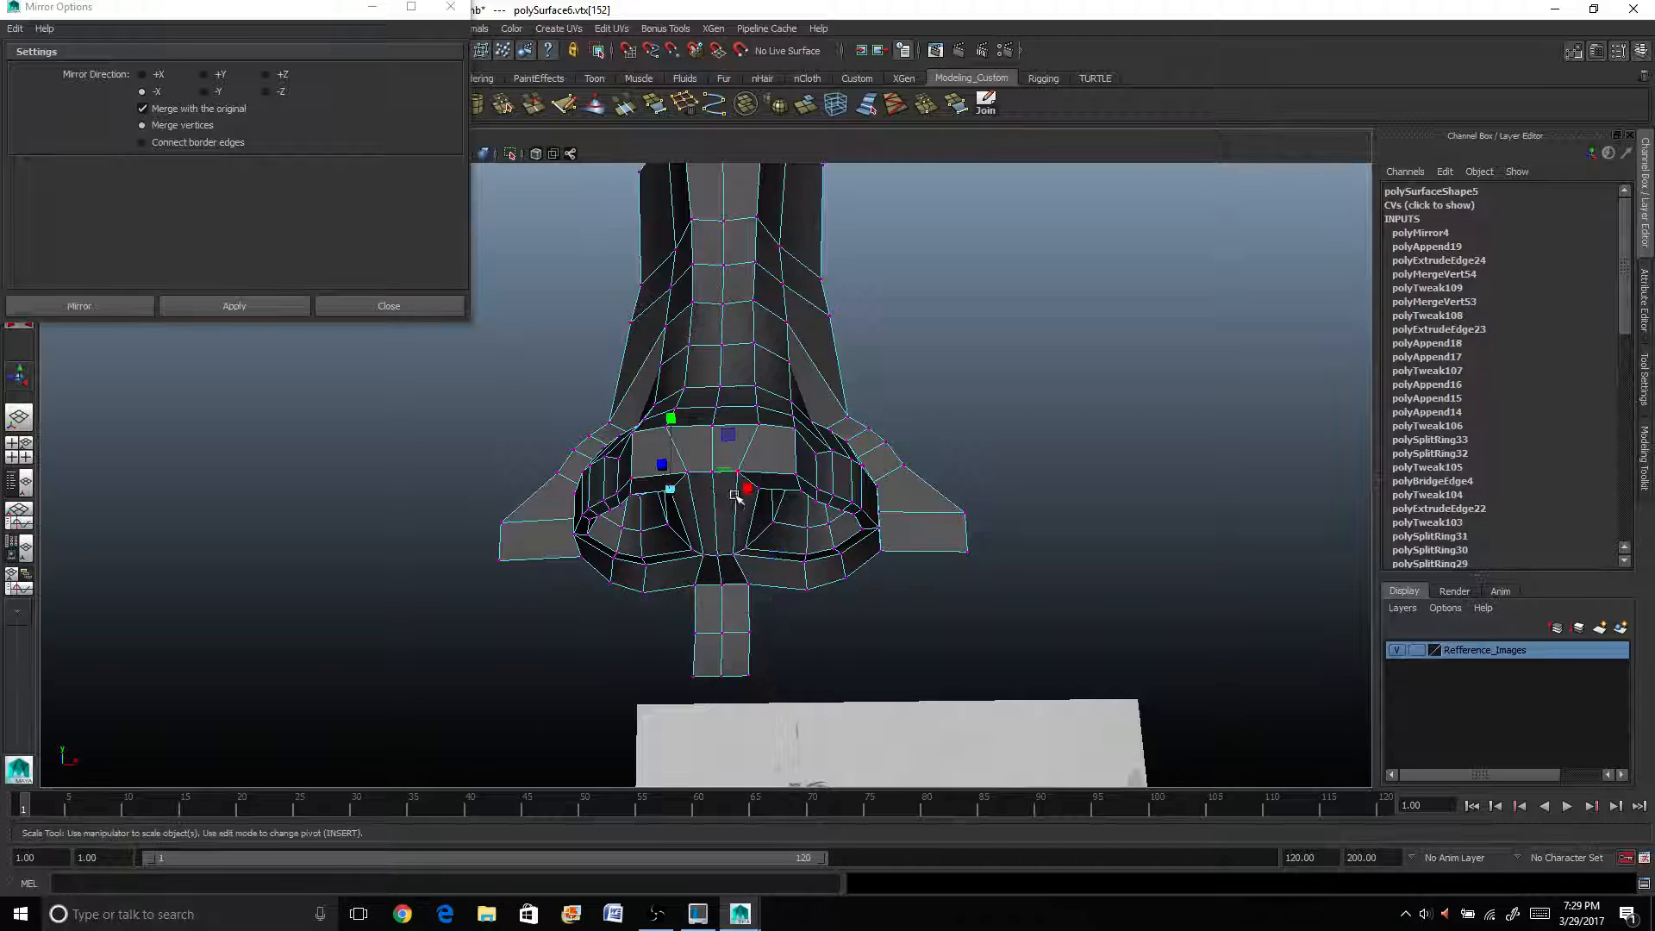
{"action": "scroll", "coordinate": [660, 609], "scroll_direction": "down", "scroll_amount": 3}
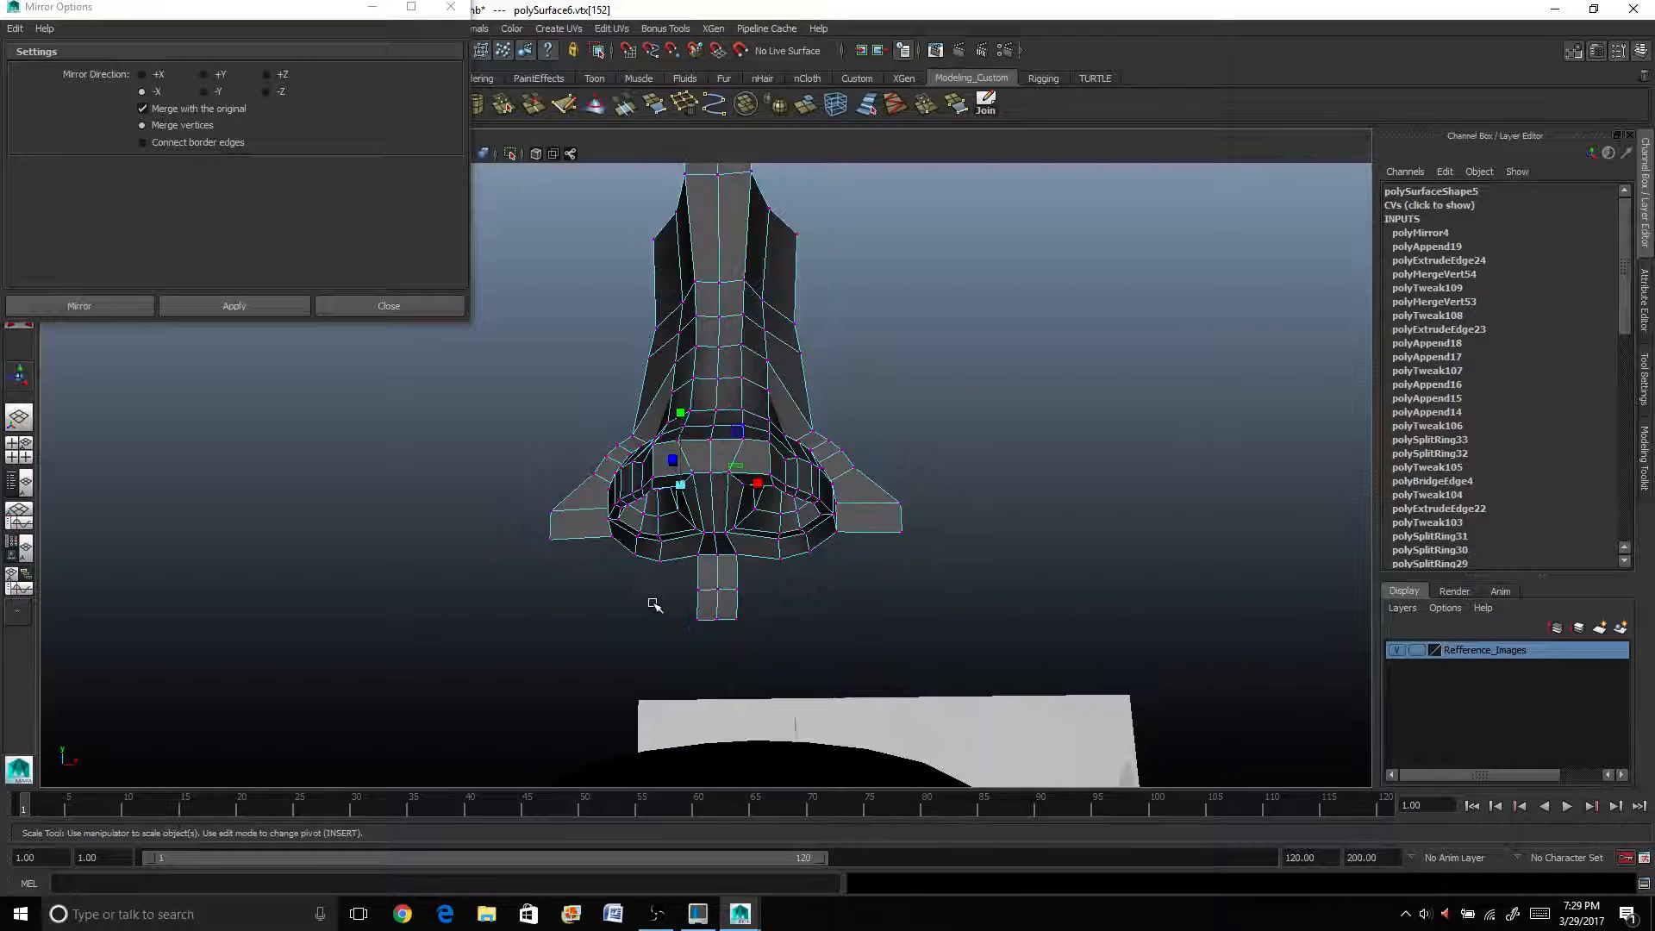
{"action": "left_click", "coordinate": [652, 602]}
{"action": "left_click_drag", "start_coordinate": [653, 603], "coordinate": [653, 489], "text": "alt"}
{"action": "scroll", "coordinate": [658, 612], "scroll_direction": "up", "scroll_amount": 4}
{"action": "left_click", "coordinate": [664, 450]}
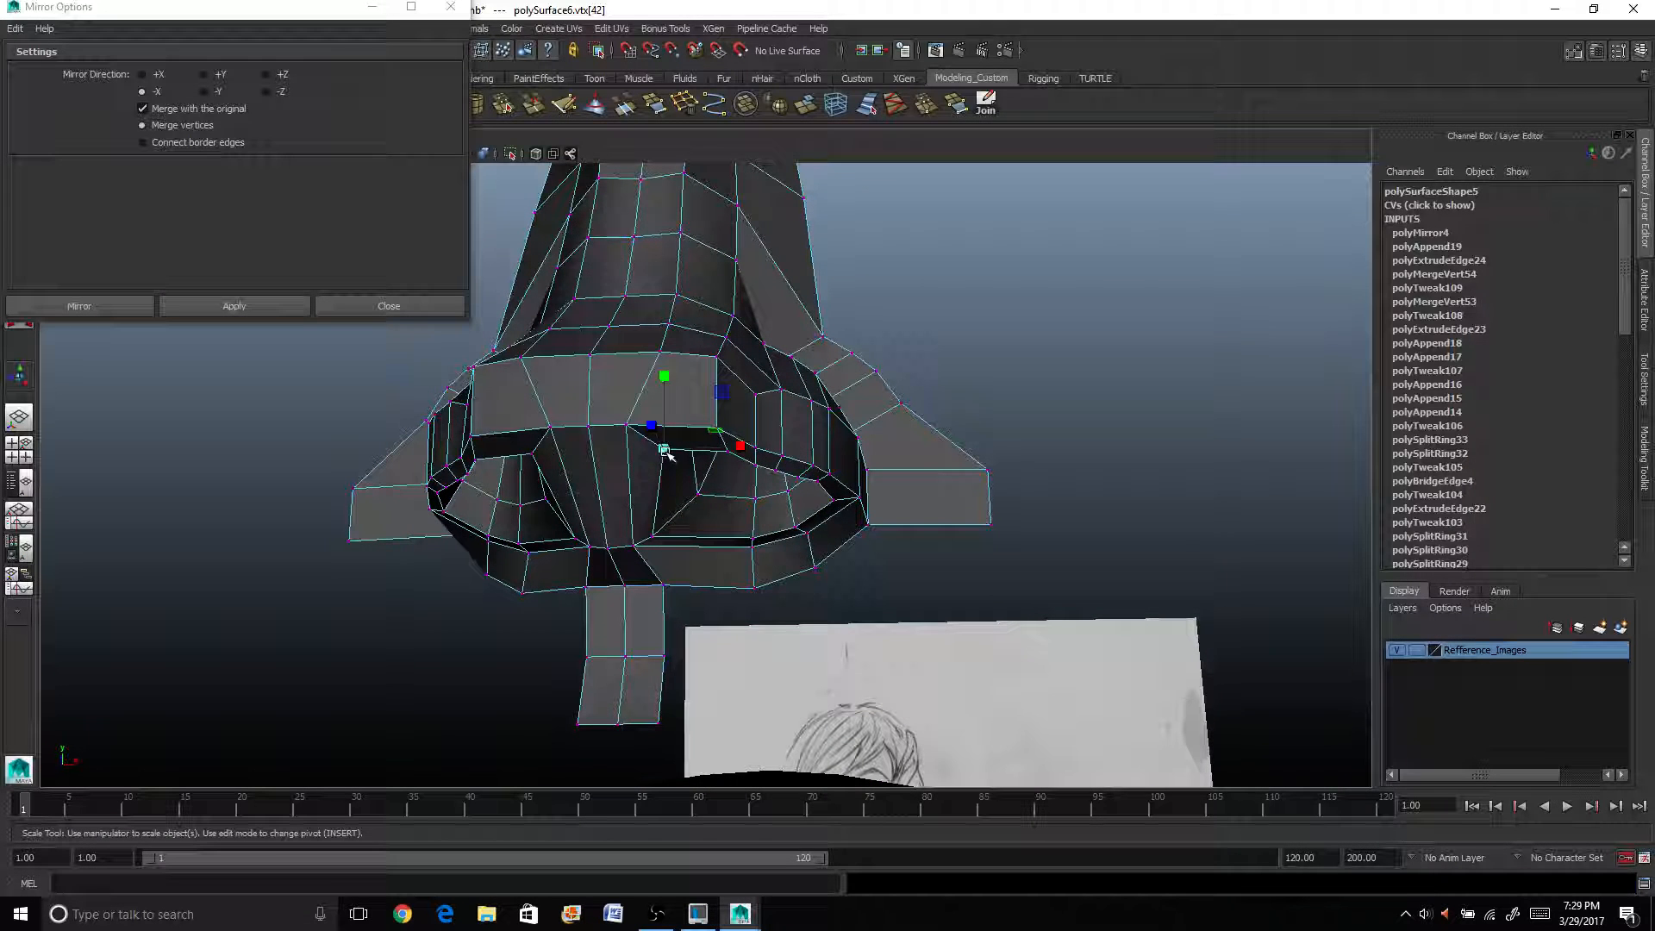
{"action": "left_click", "coordinate": [539, 452], "text": "shift"}
{"action": "left_click", "coordinate": [551, 429], "text": "shift"}
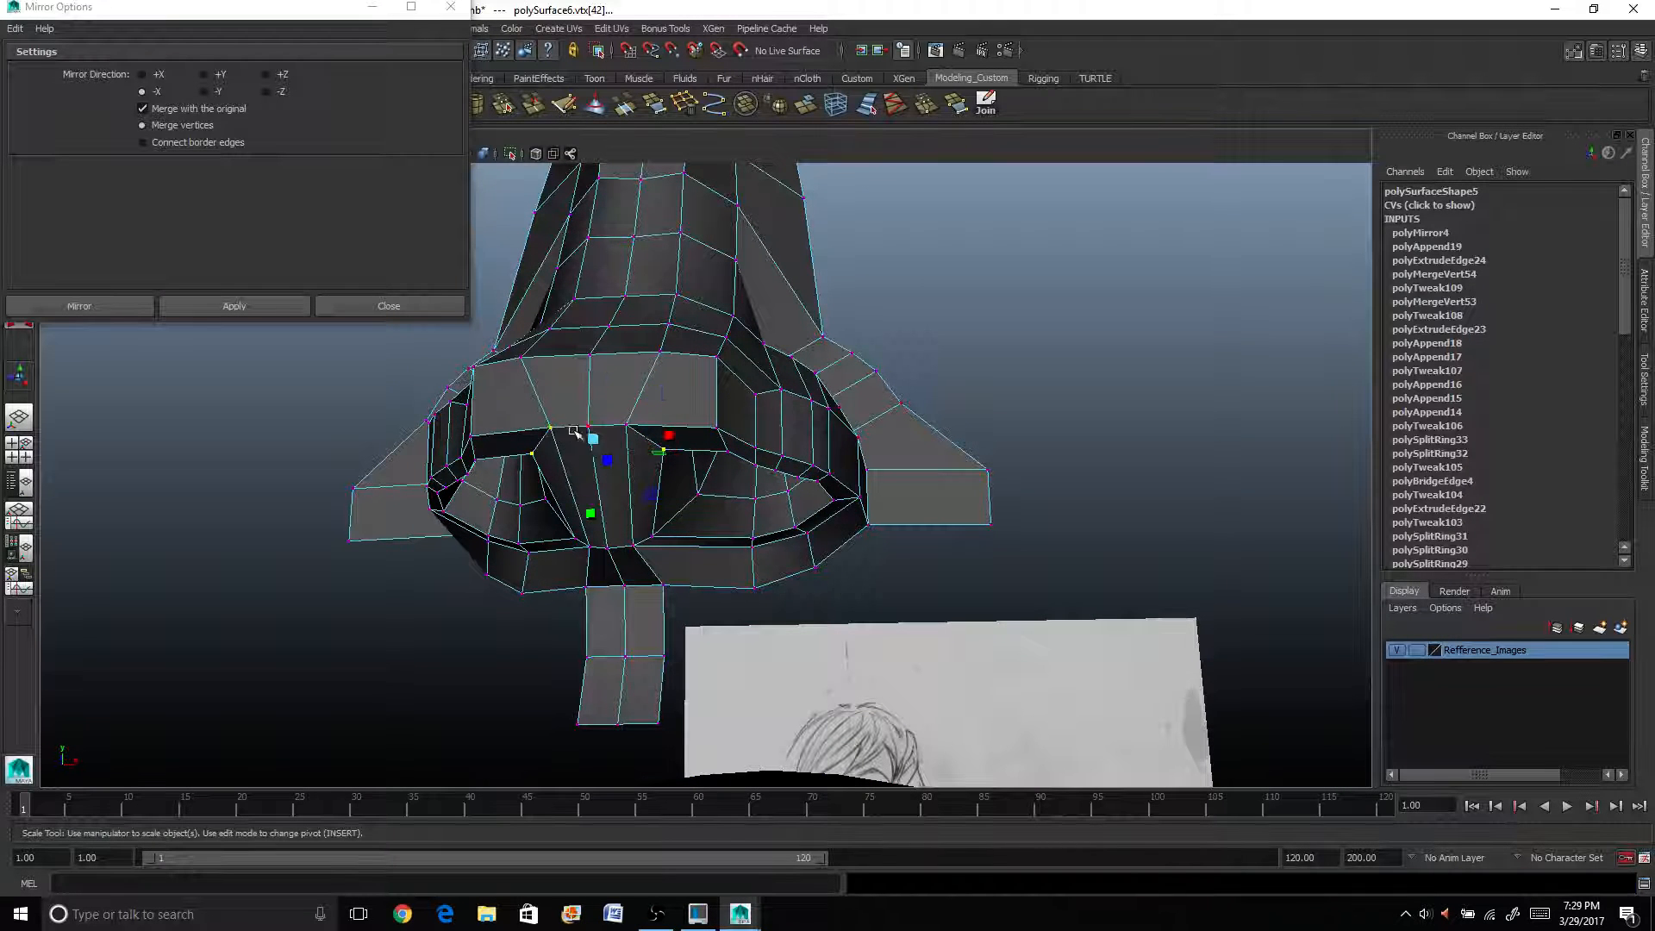
{"action": "left_click", "coordinate": [627, 425], "text": "shift"}
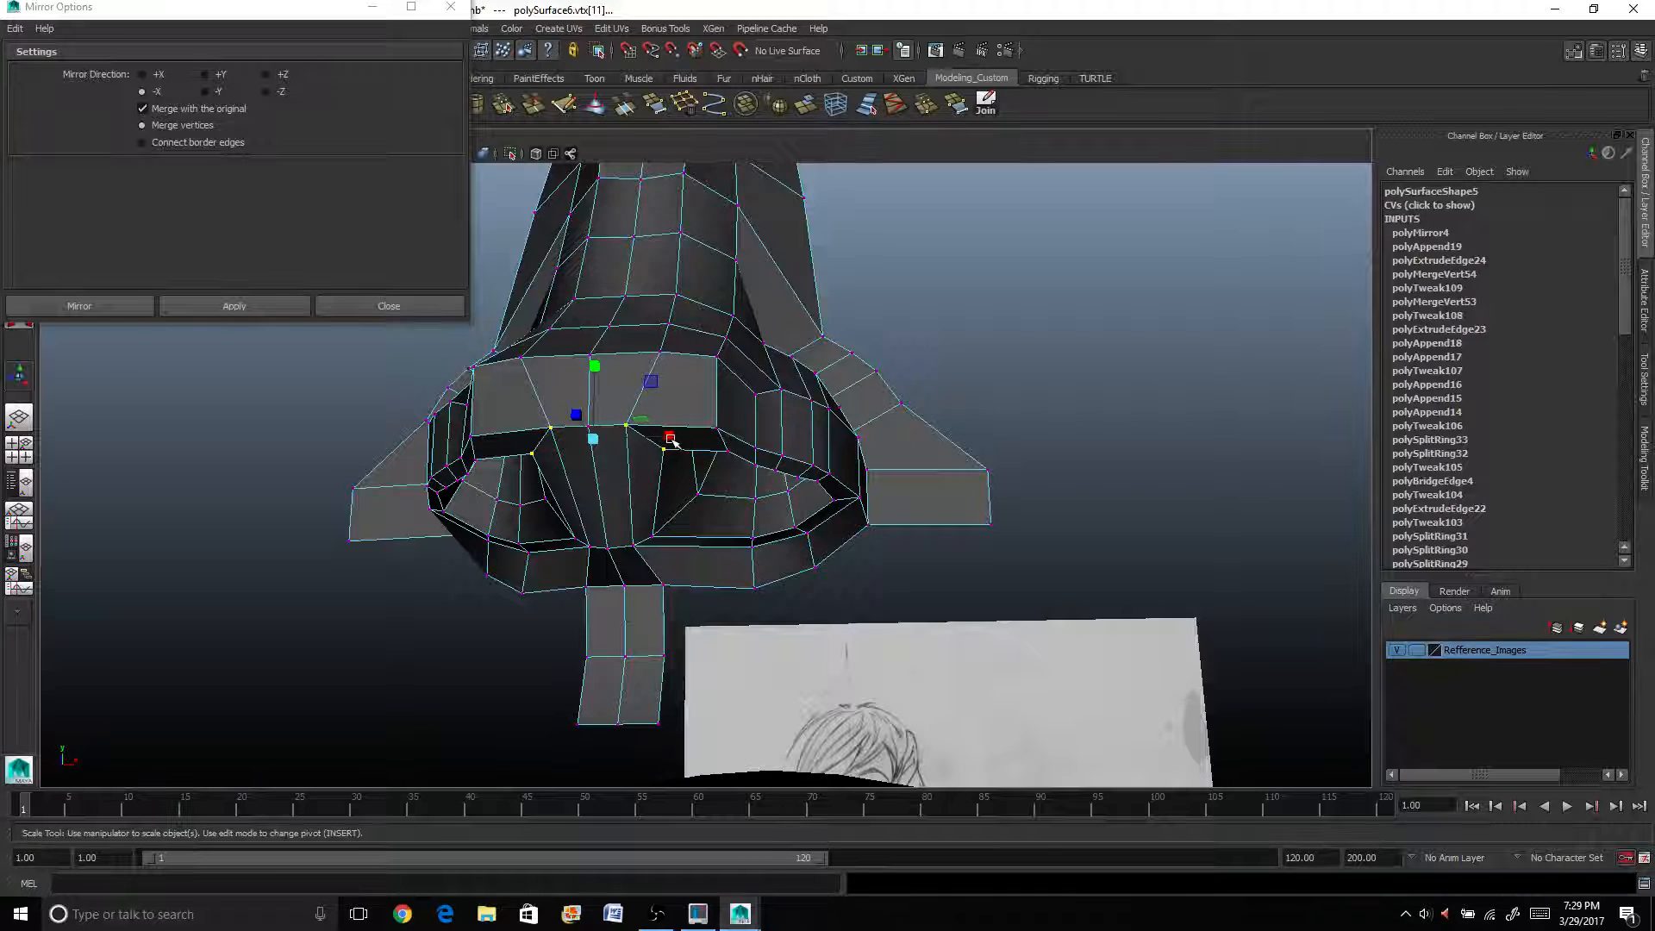
{"action": "left_click_drag", "start_coordinate": [671, 439], "coordinate": [733, 482]}
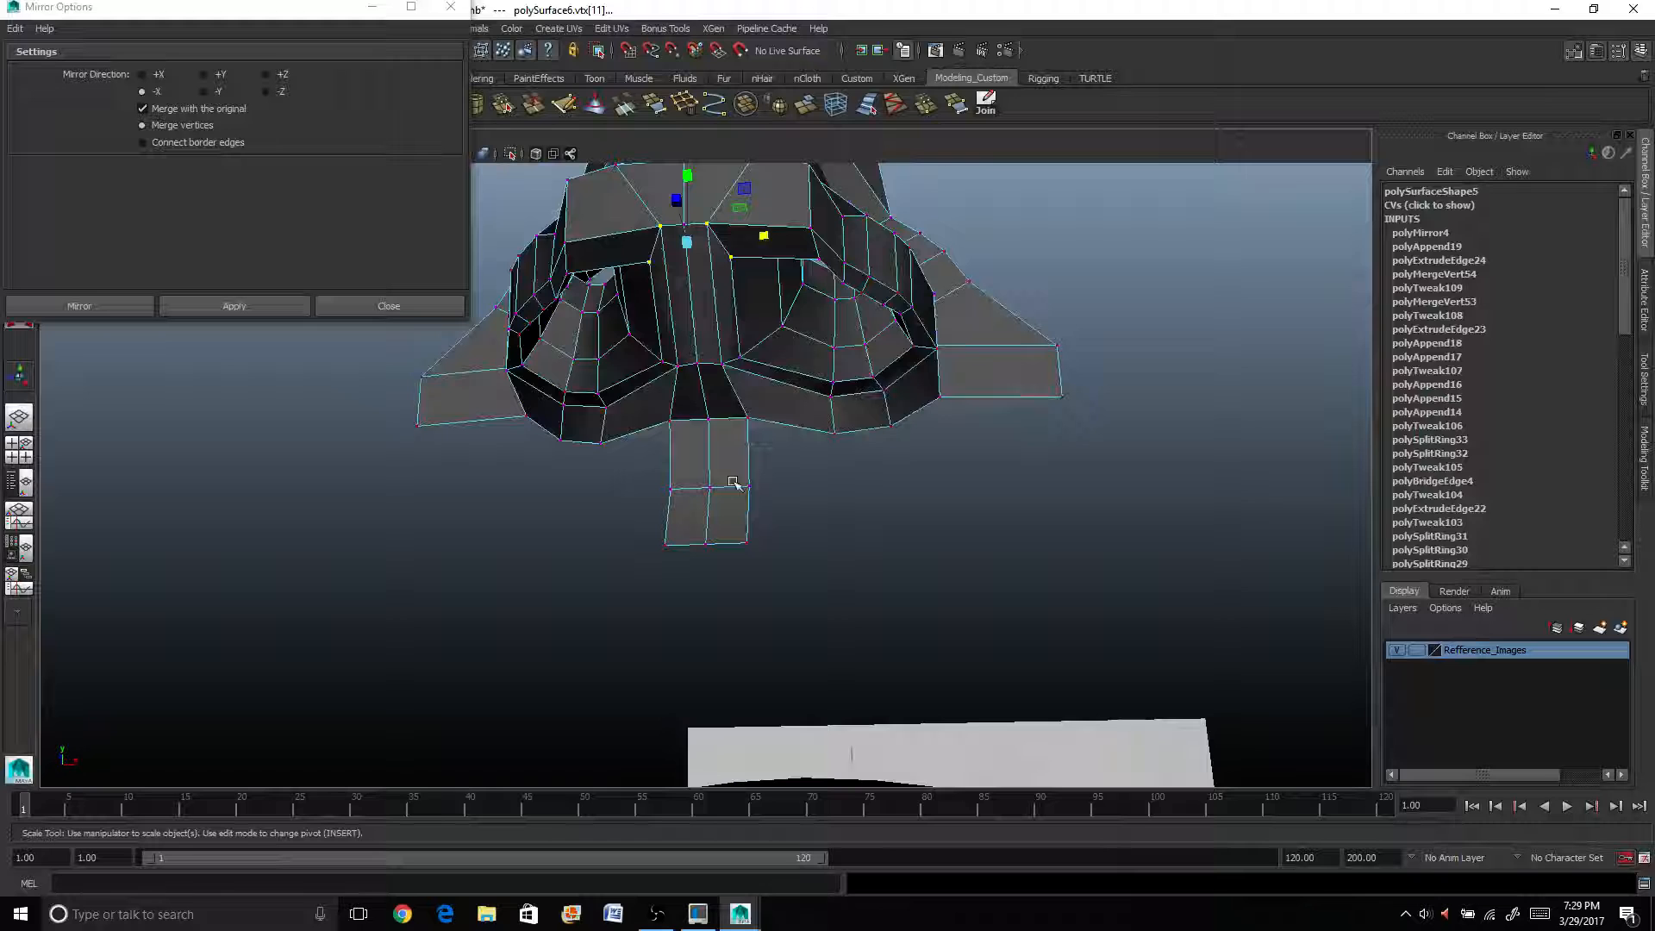
Scale the pair of vertices on the inner nostril walls closer together, toward the columella.
{"action": "left_click", "coordinate": [783, 333]}
{"action": "left_click", "coordinate": [636, 337], "text": "shift"}
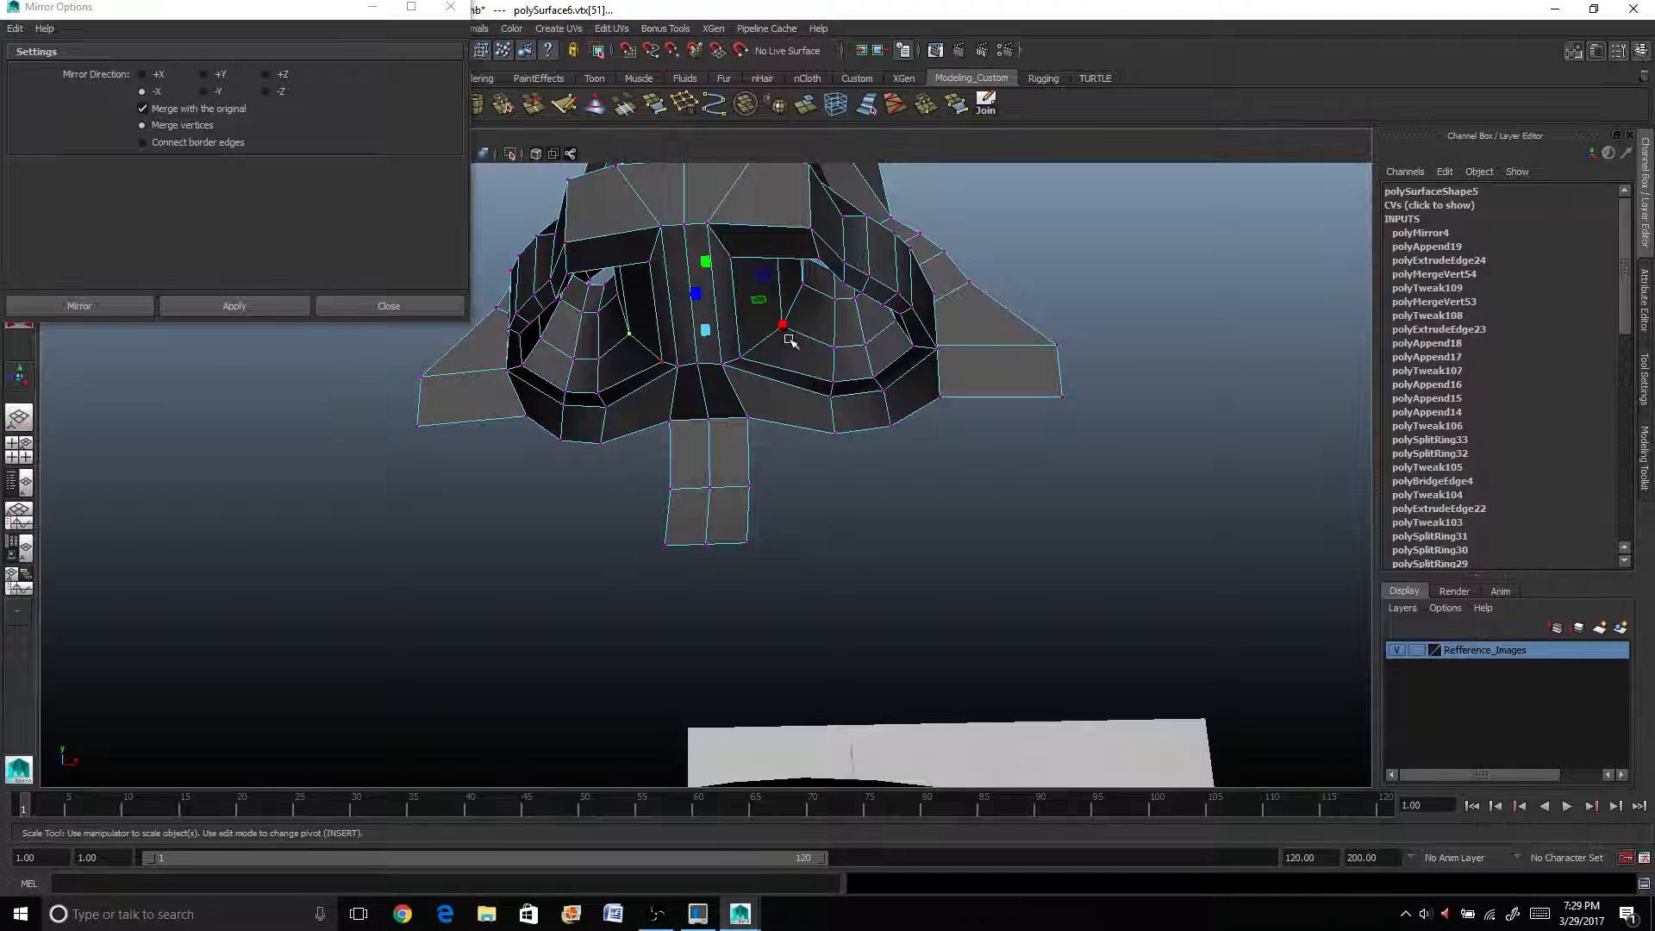
{"action": "left_click_drag", "start_coordinate": [782, 327], "coordinate": [773, 410]}
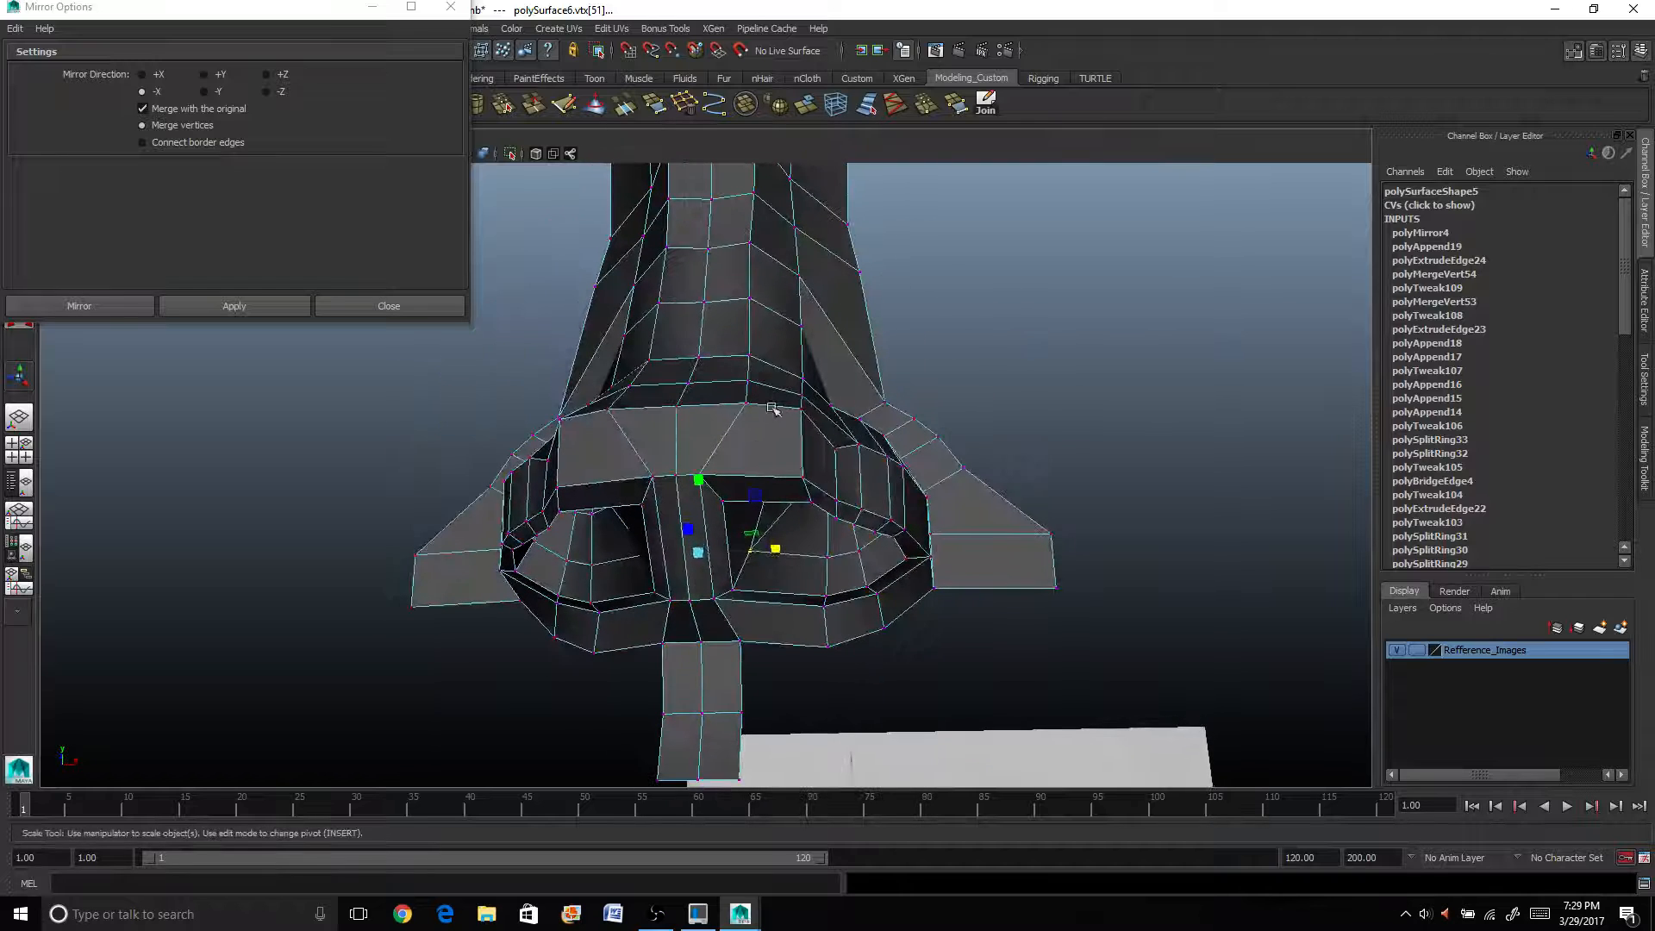
Select the outer corner vertices on both sides of the nose tip's front faces and scale them closer together sideways.
{"action": "left_click", "coordinate": [798, 480]}
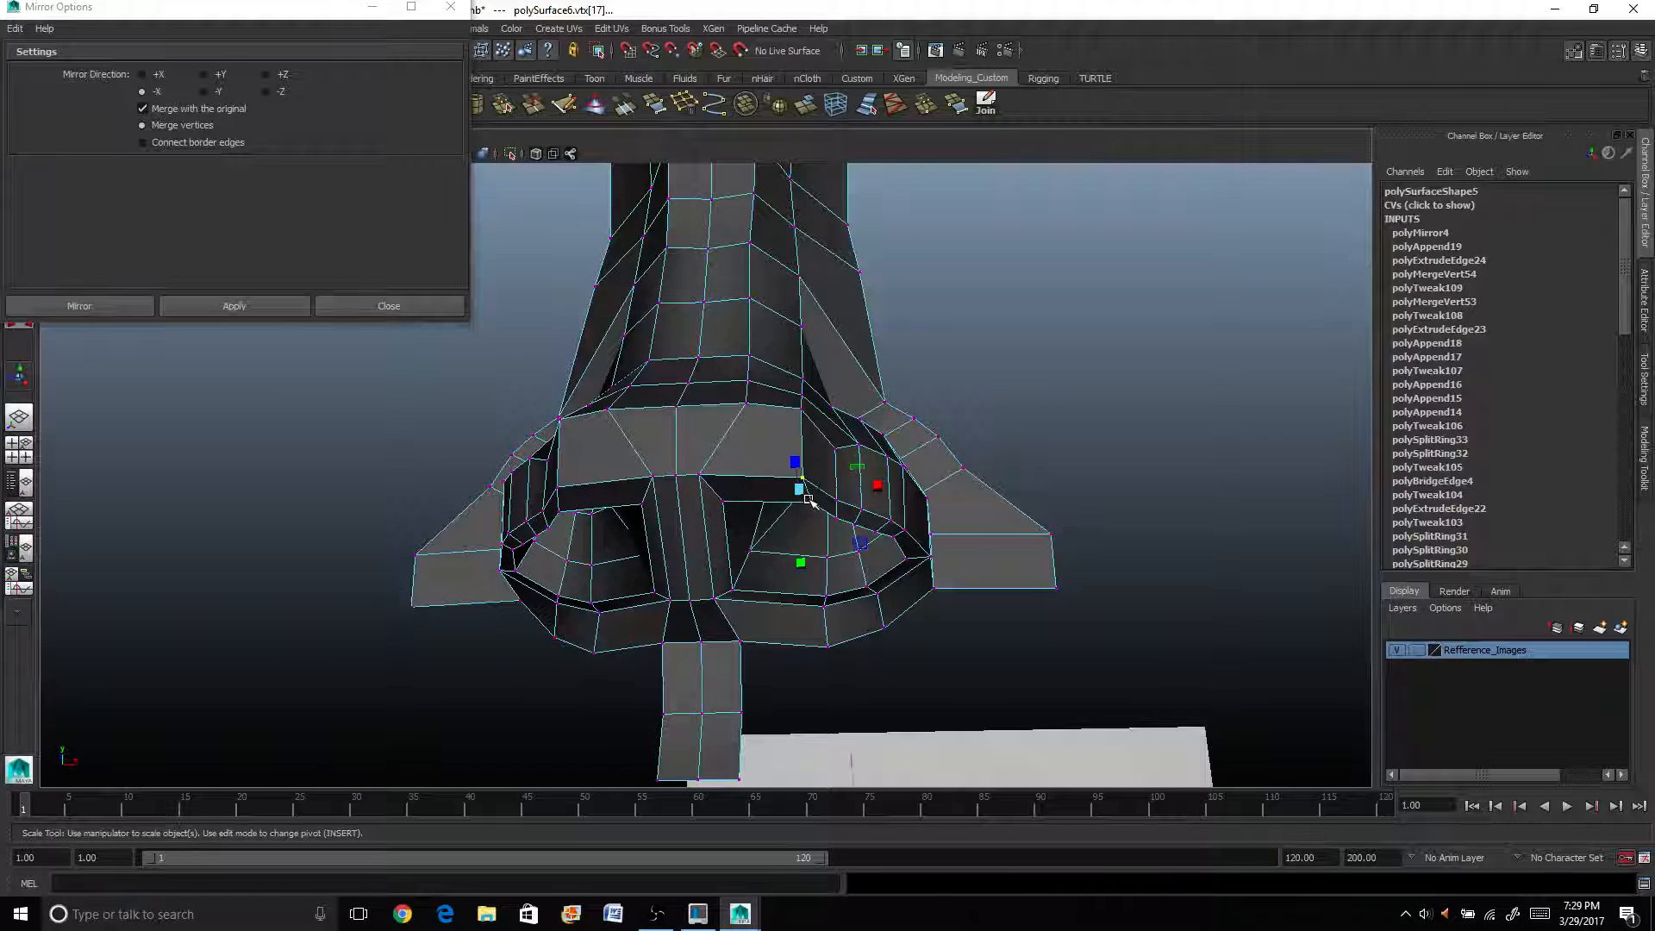
{"action": "left_click", "coordinate": [799, 422], "text": "shift"}
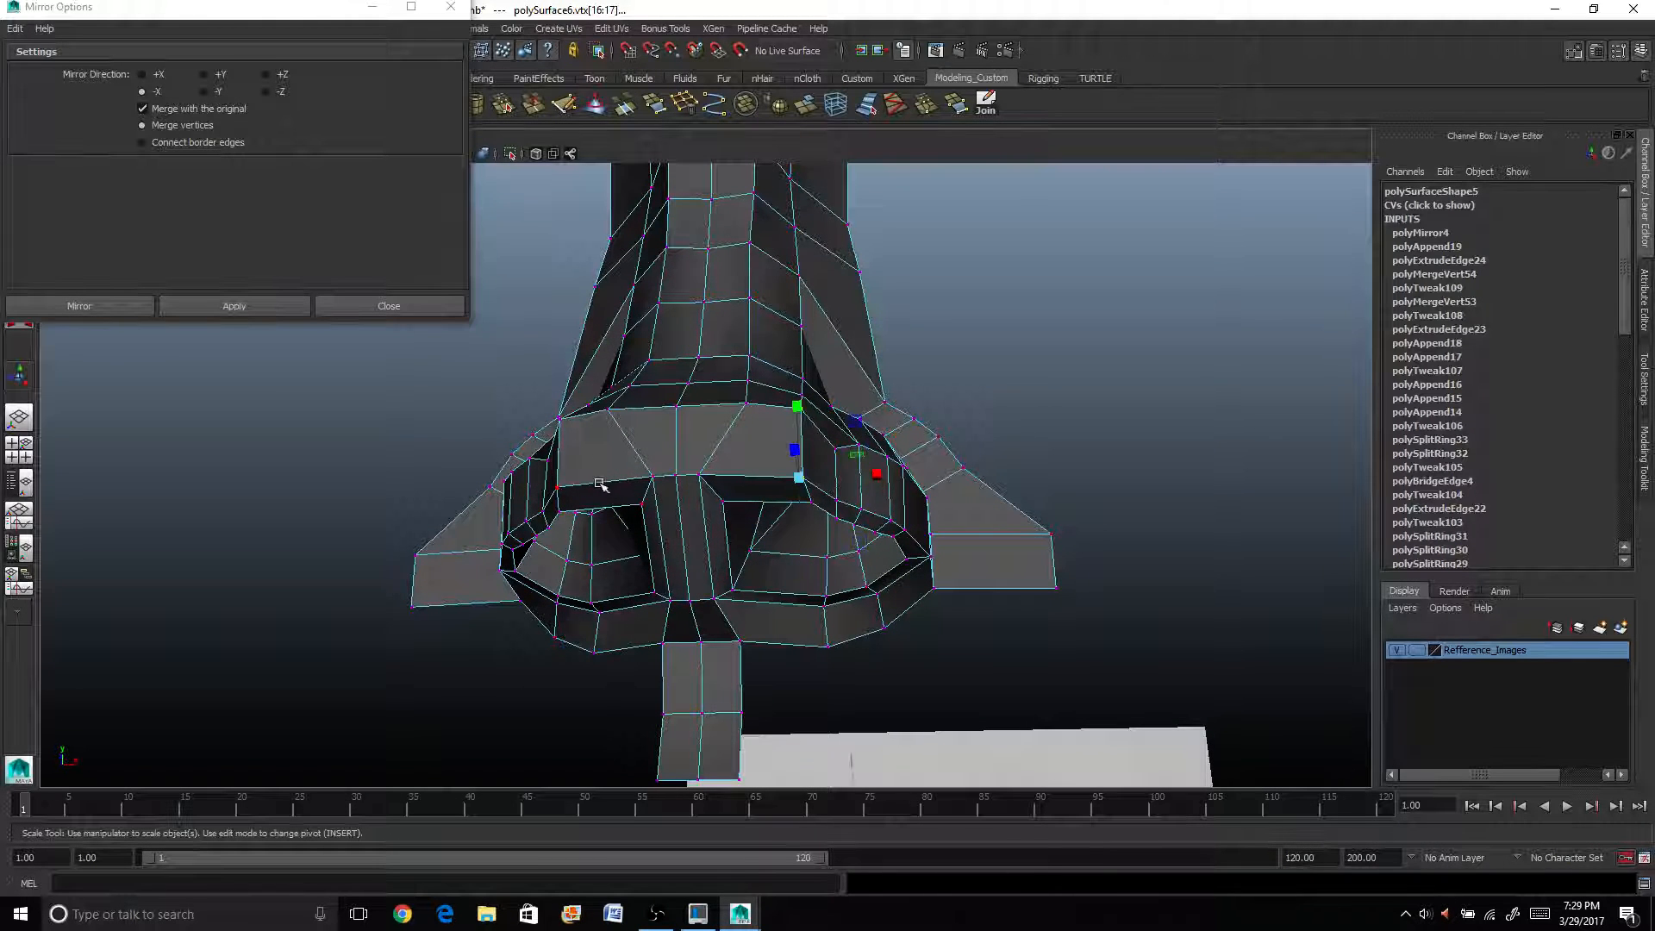
{"action": "left_click", "coordinate": [557, 493], "text": "shift"}
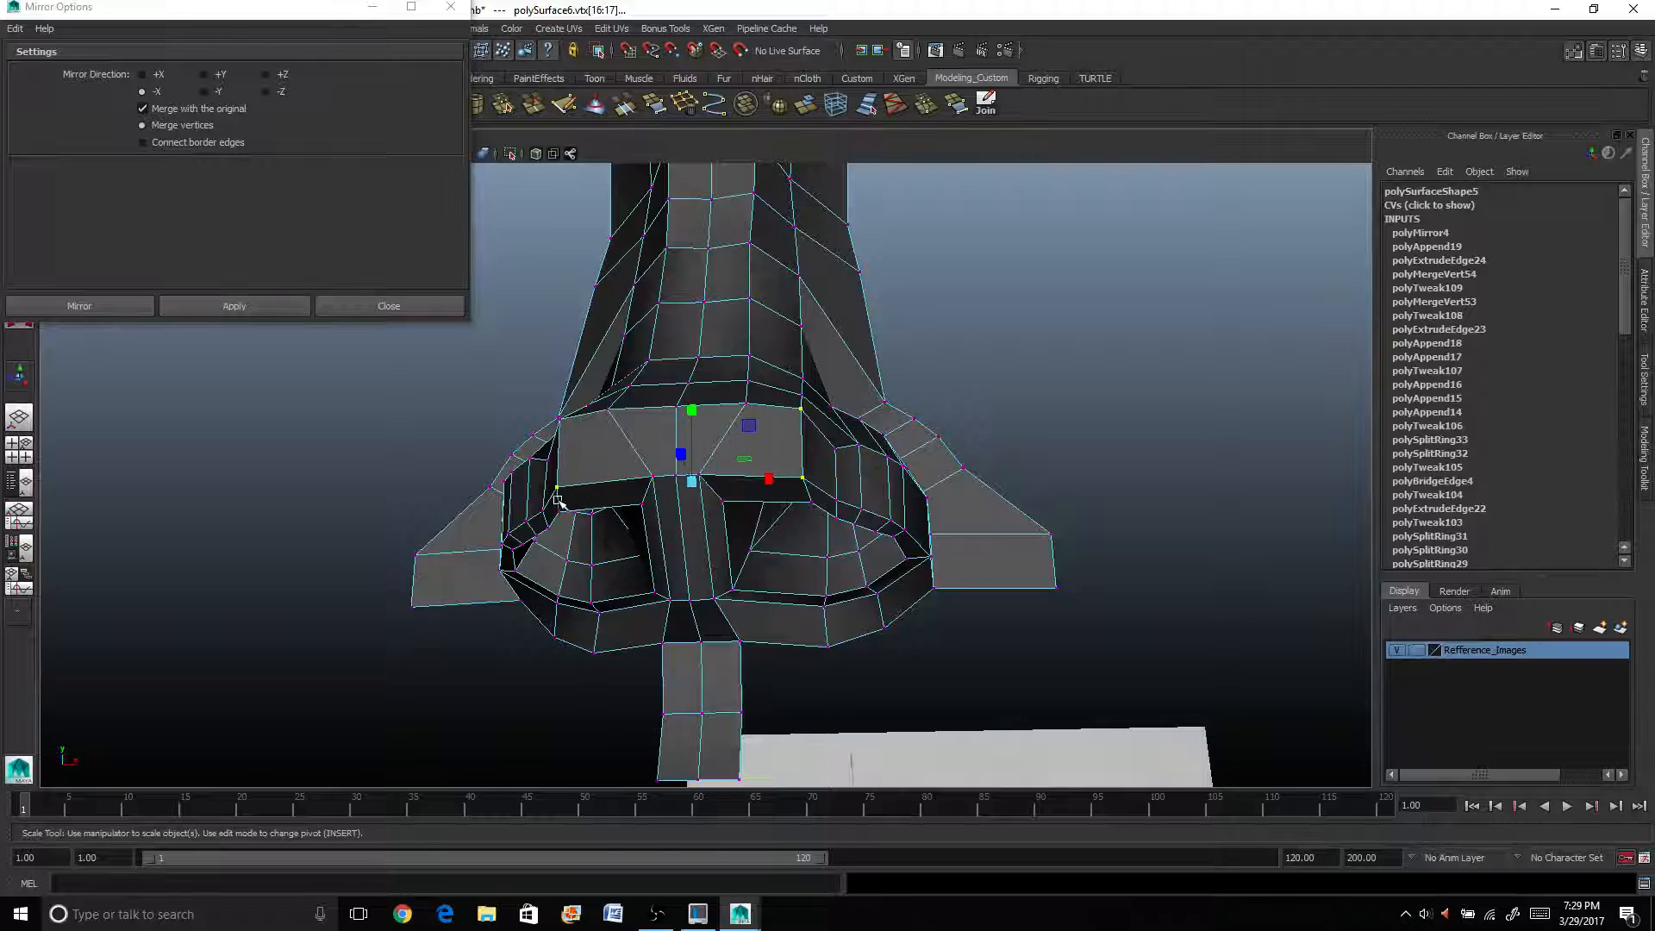
{"action": "left_click", "coordinate": [555, 427], "text": "shift"}
{"action": "left_click_drag", "start_coordinate": [585, 458], "coordinate": [639, 425], "text": "alt"}
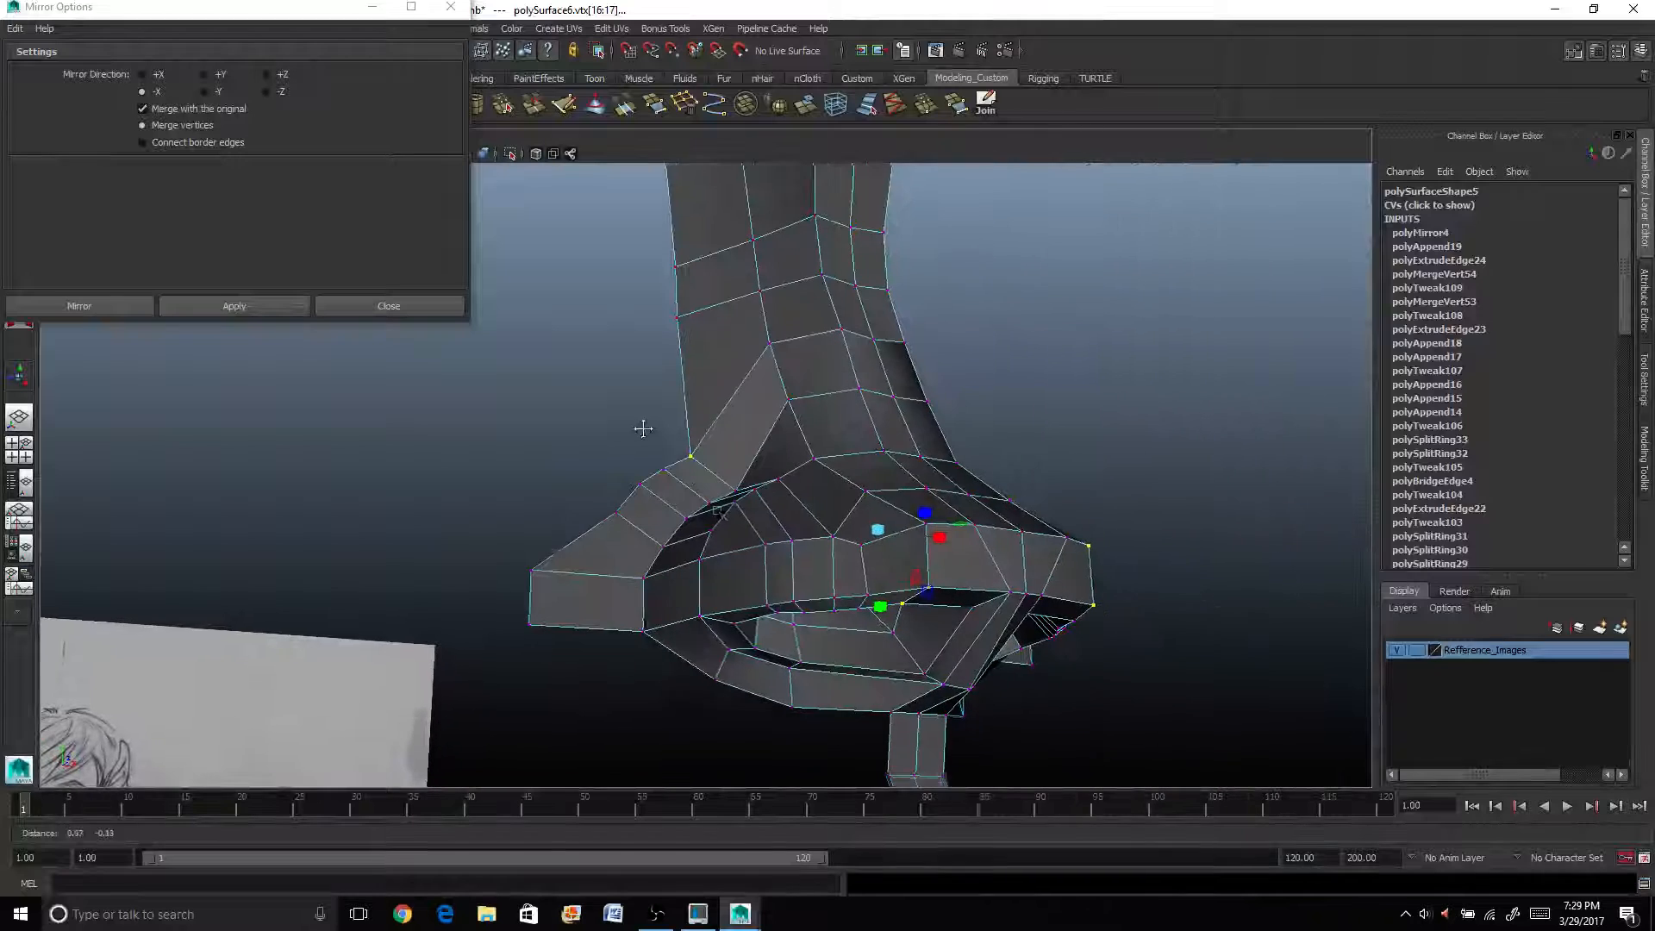
{"action": "left_click", "coordinate": [936, 539]}
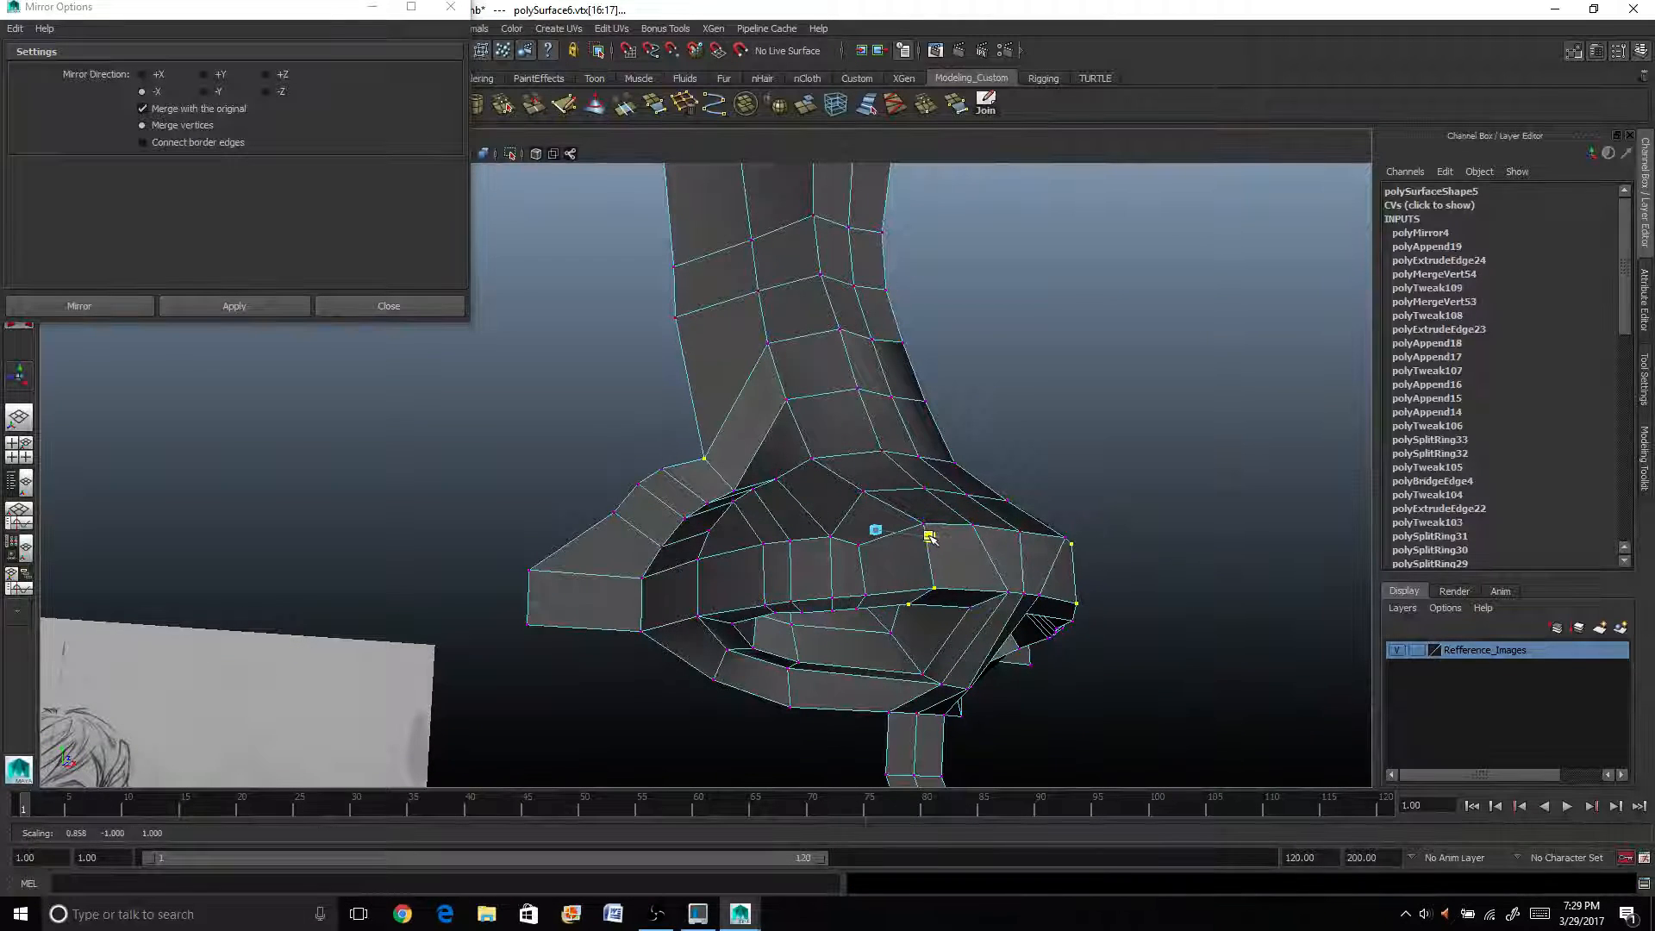
{"action": "left_click_drag", "start_coordinate": [681, 448], "coordinate": [869, 464], "text": "alt"}
{"action": "key", "text": "ctrl+z"}
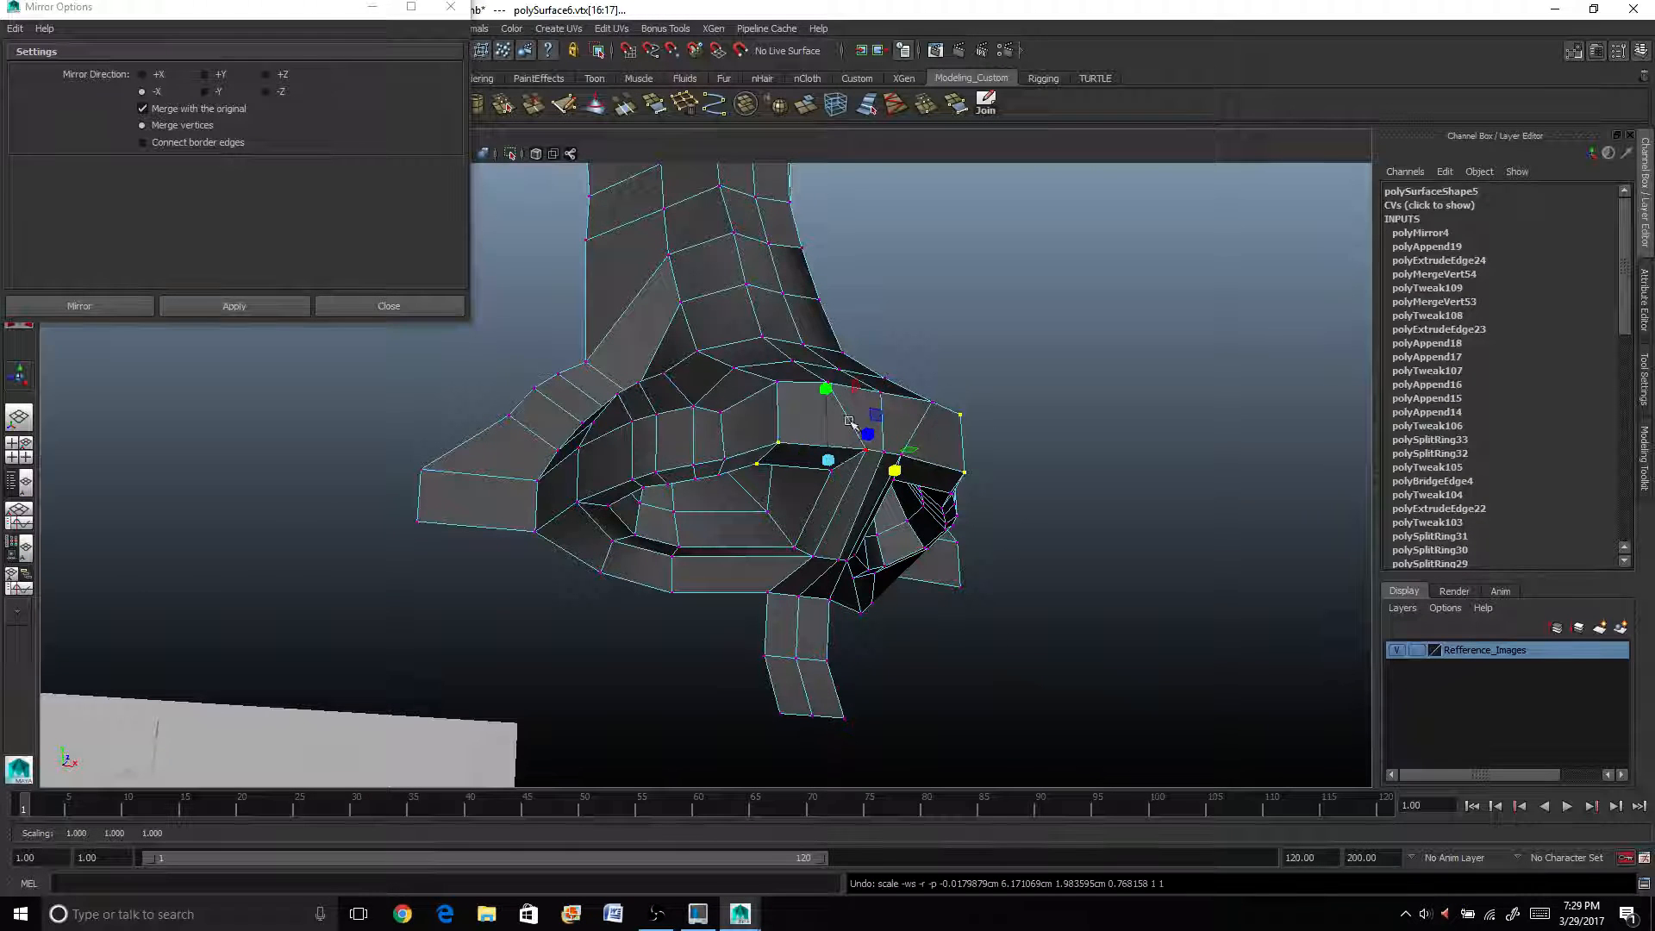
{"action": "left_click", "coordinate": [775, 385], "text": "shift"}
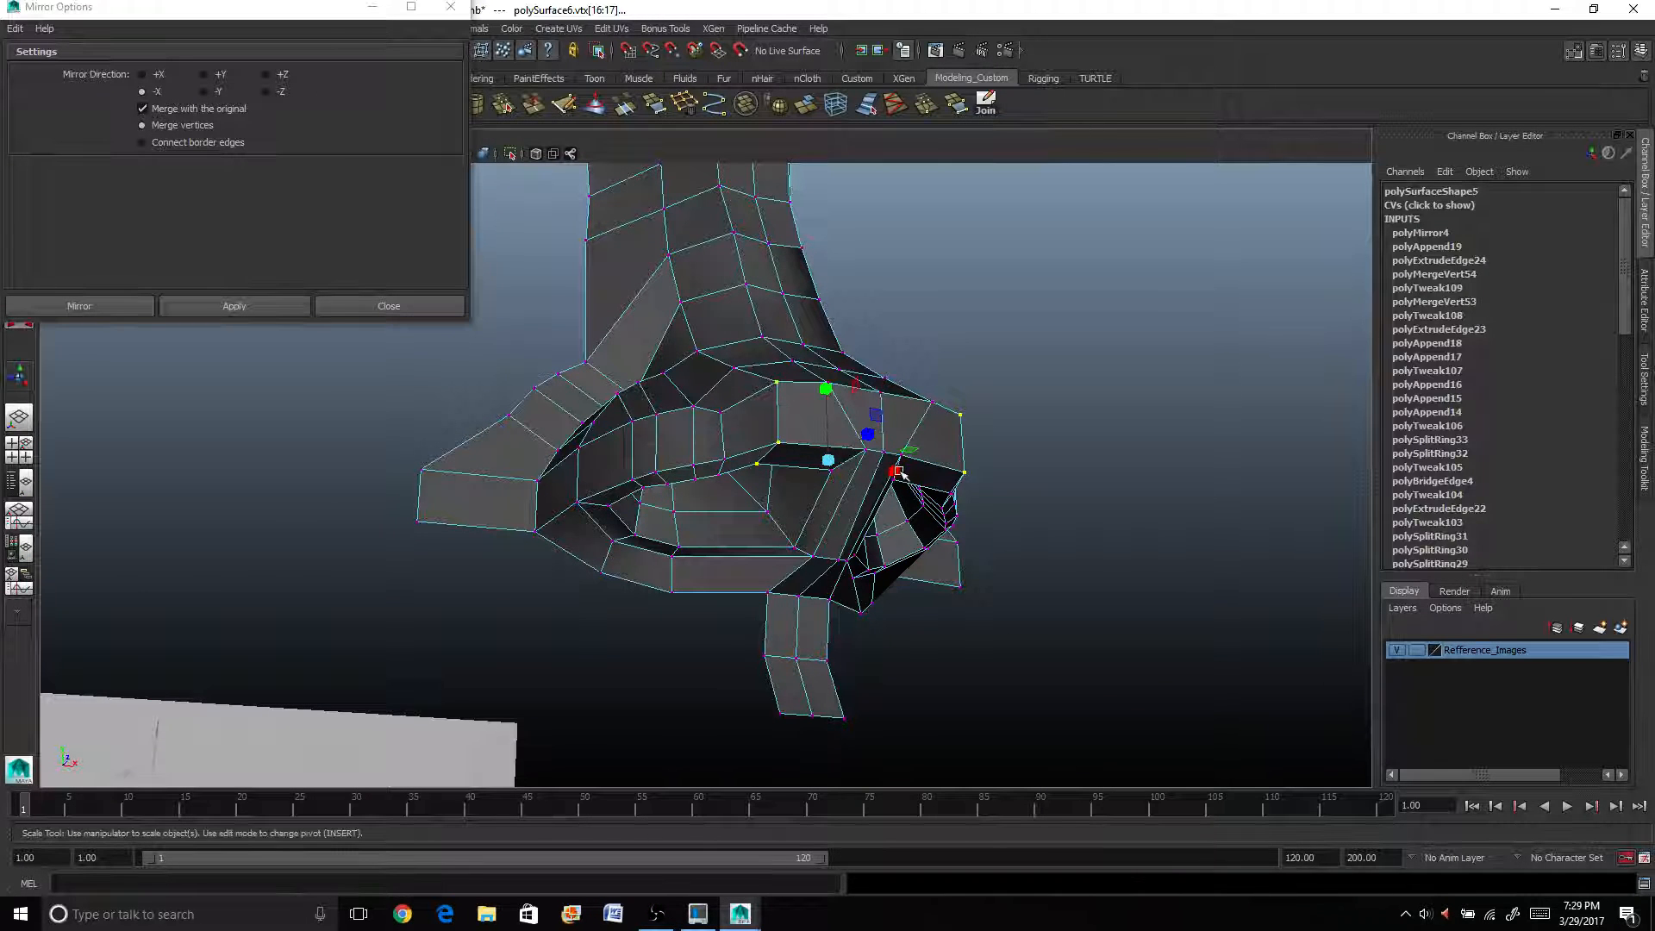
{"action": "left_click_drag", "start_coordinate": [899, 474], "coordinate": [876, 457]}
Move the two centre faces at the front of the nose tip slightly along the depth axis.
{"action": "left_click", "coordinate": [867, 448]}
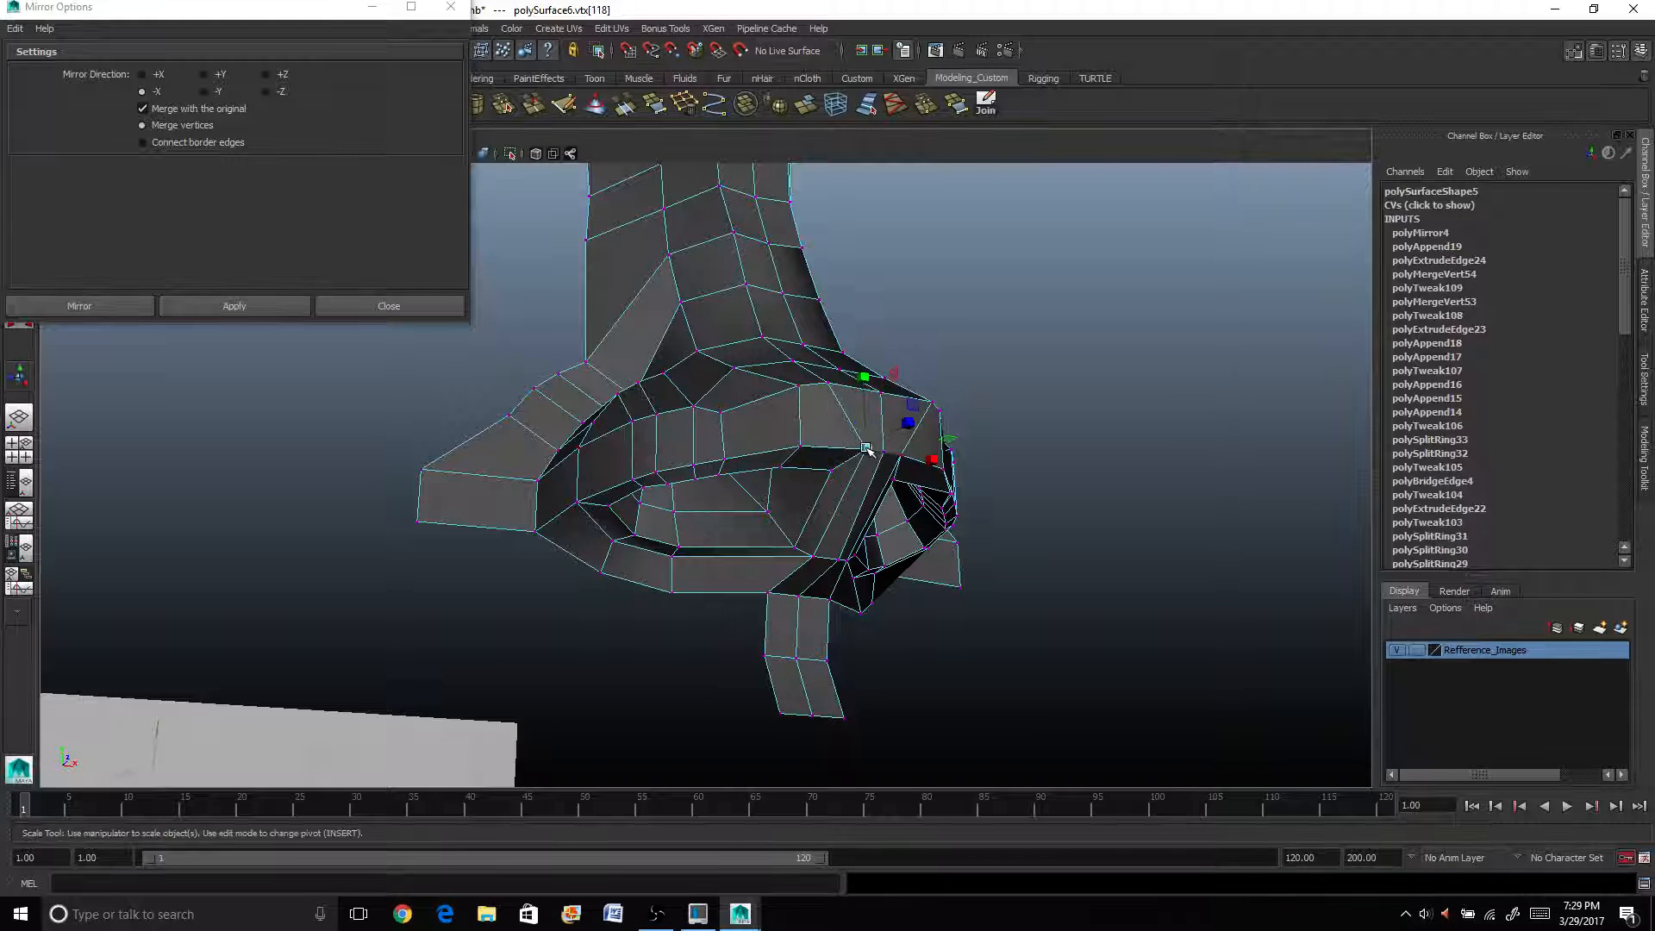
{"action": "right_click_drag", "start_coordinate": [849, 405], "coordinate": [848, 440]}
{"action": "left_click", "coordinate": [866, 425]}
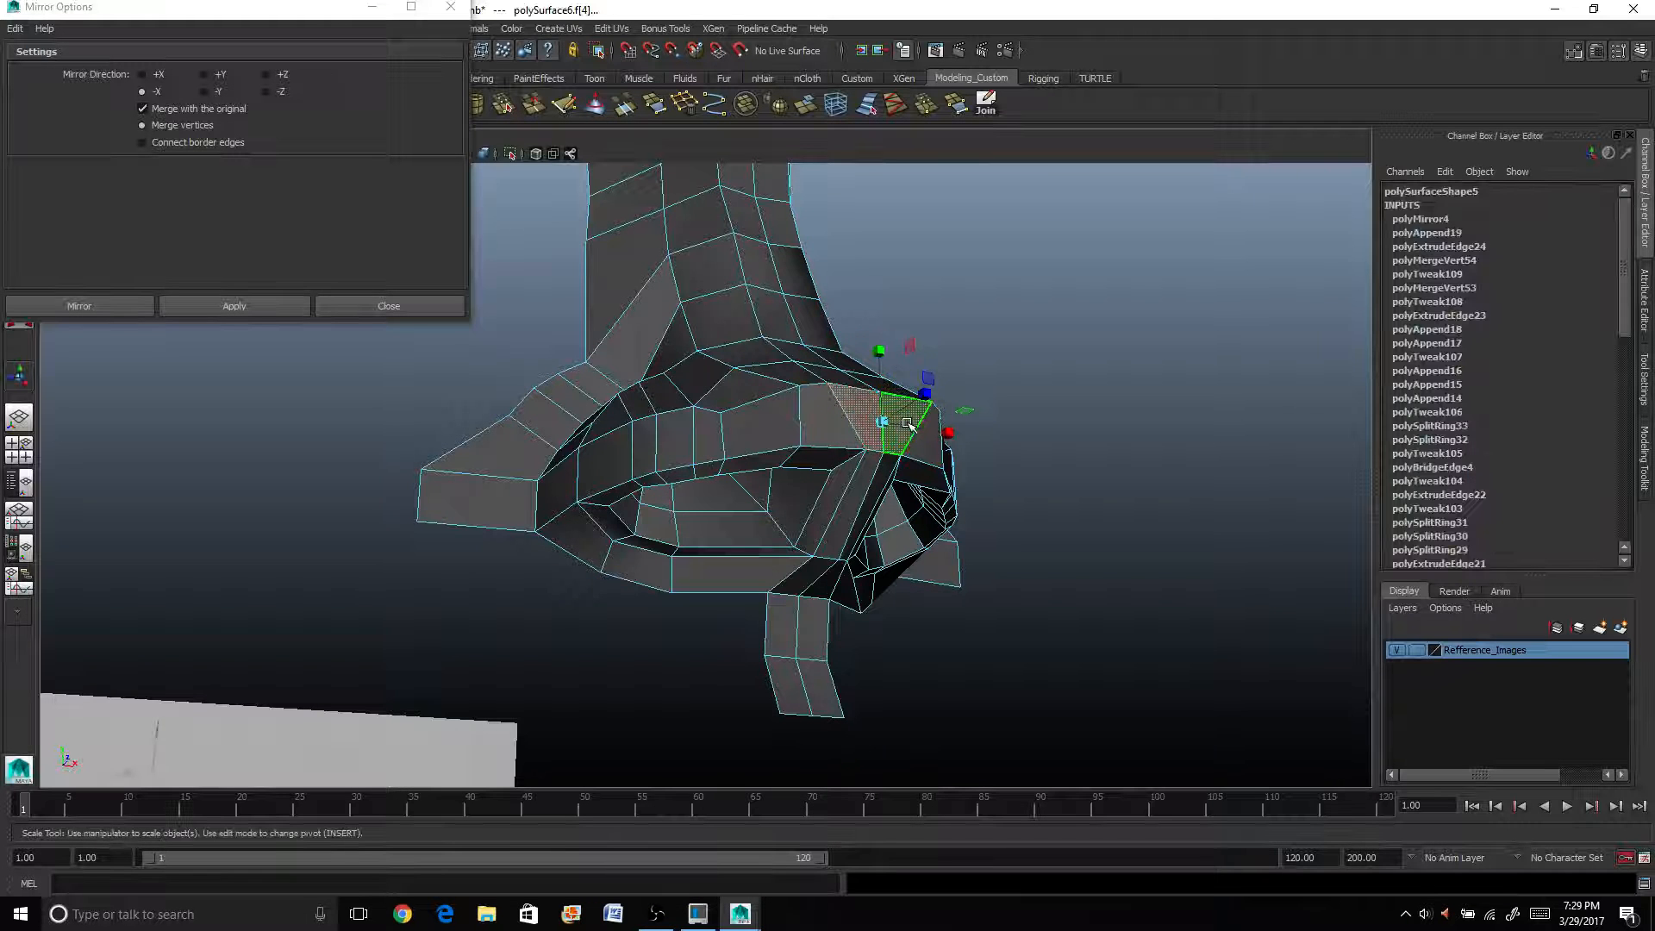
{"action": "left_click_drag", "start_coordinate": [908, 424], "coordinate": [928, 436], "text": "alt"}
{"action": "key", "text": "w"}
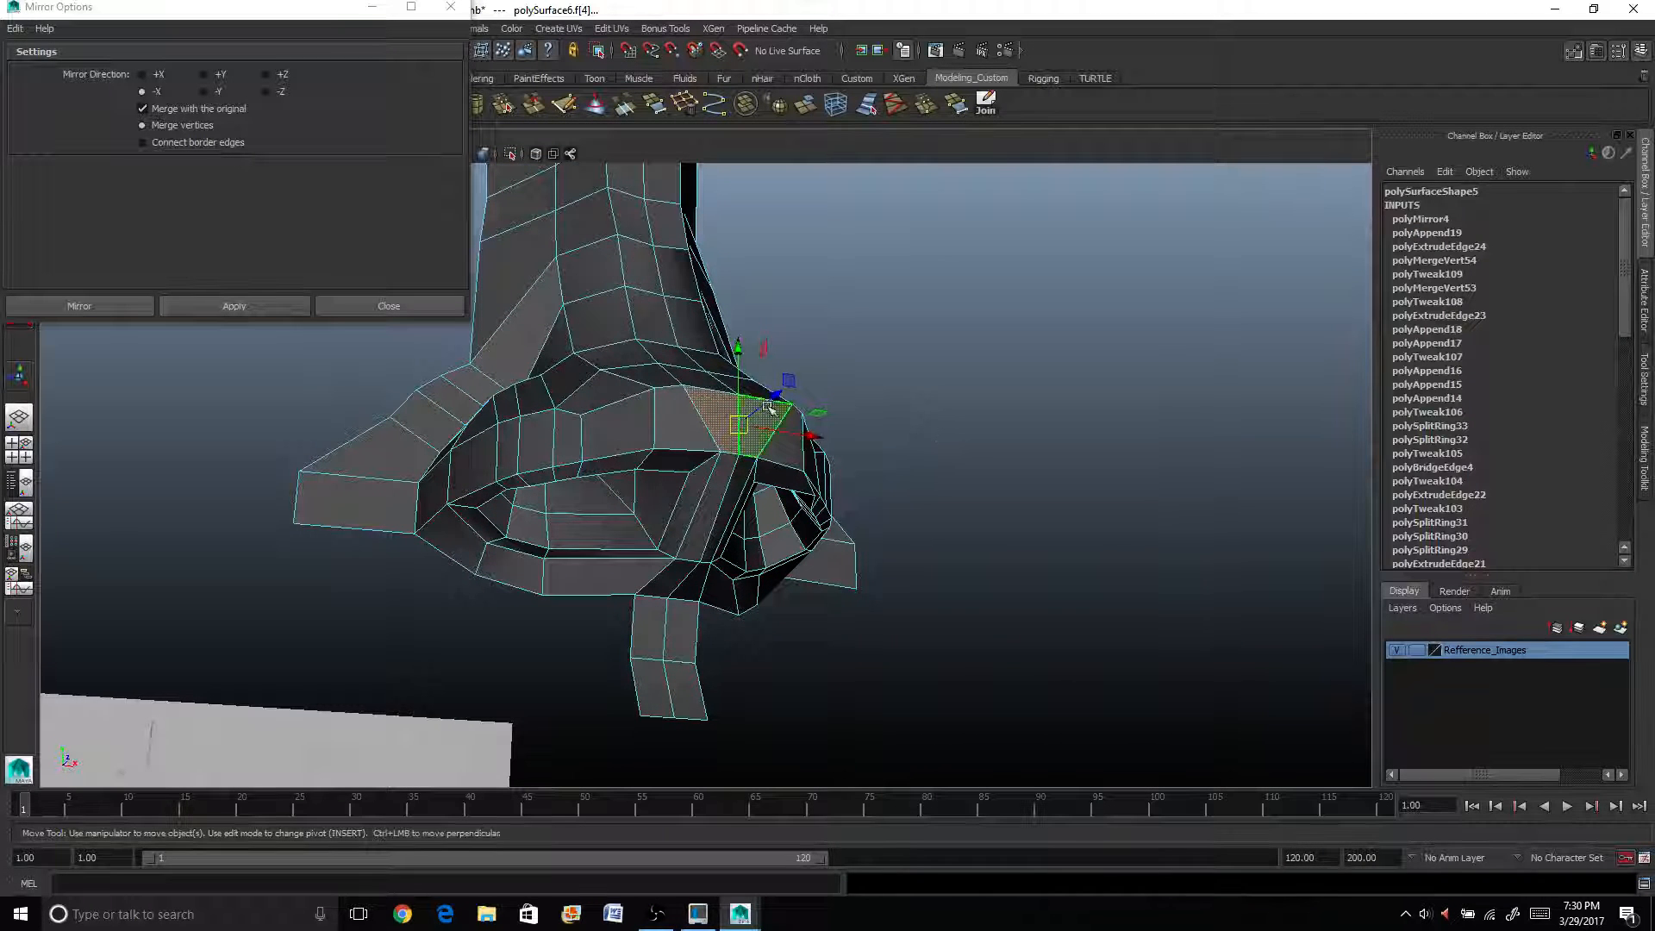
{"action": "left_click_drag", "start_coordinate": [772, 397], "coordinate": [776, 393]}
Examine the nose in smooth mesh preview with the mesh deselected, checking the tip and nostril profile against the side reference.
{"action": "right_click_drag", "start_coordinate": [696, 414], "coordinate": [722, 413]}
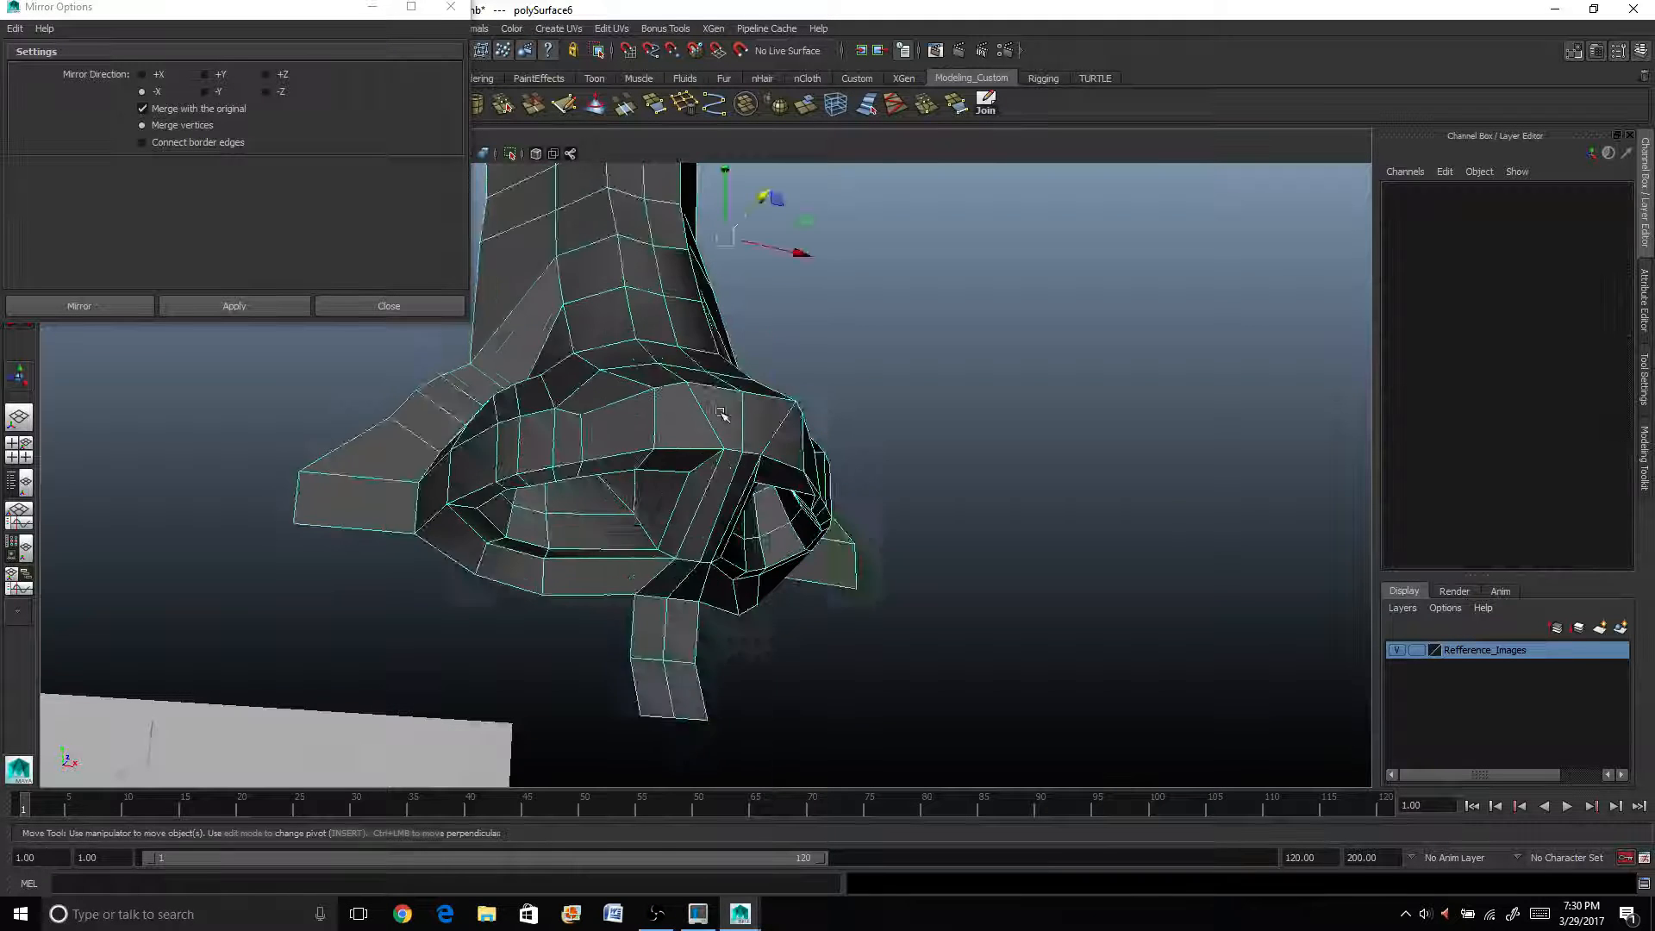
{"action": "scroll", "coordinate": [723, 413], "scroll_direction": "down", "scroll_amount": 2}
{"action": "mouse_move", "coordinate": [807, 449]}
{"action": "left_mouse_down", "text": "alt"}
{"action": "mouse_move", "coordinate": [753, 480]}
{"action": "mouse_move", "coordinate": [805, 484]}
{"action": "mouse_move", "coordinate": [1175, 358]}
{"action": "mouse_move", "coordinate": [901, 452]}
{"action": "mouse_move", "coordinate": [801, 457]}
{"action": "mouse_move", "coordinate": [833, 457]}
{"action": "mouse_move", "coordinate": [829, 471]}
{"action": "left_mouse_up", "text": "alt"}
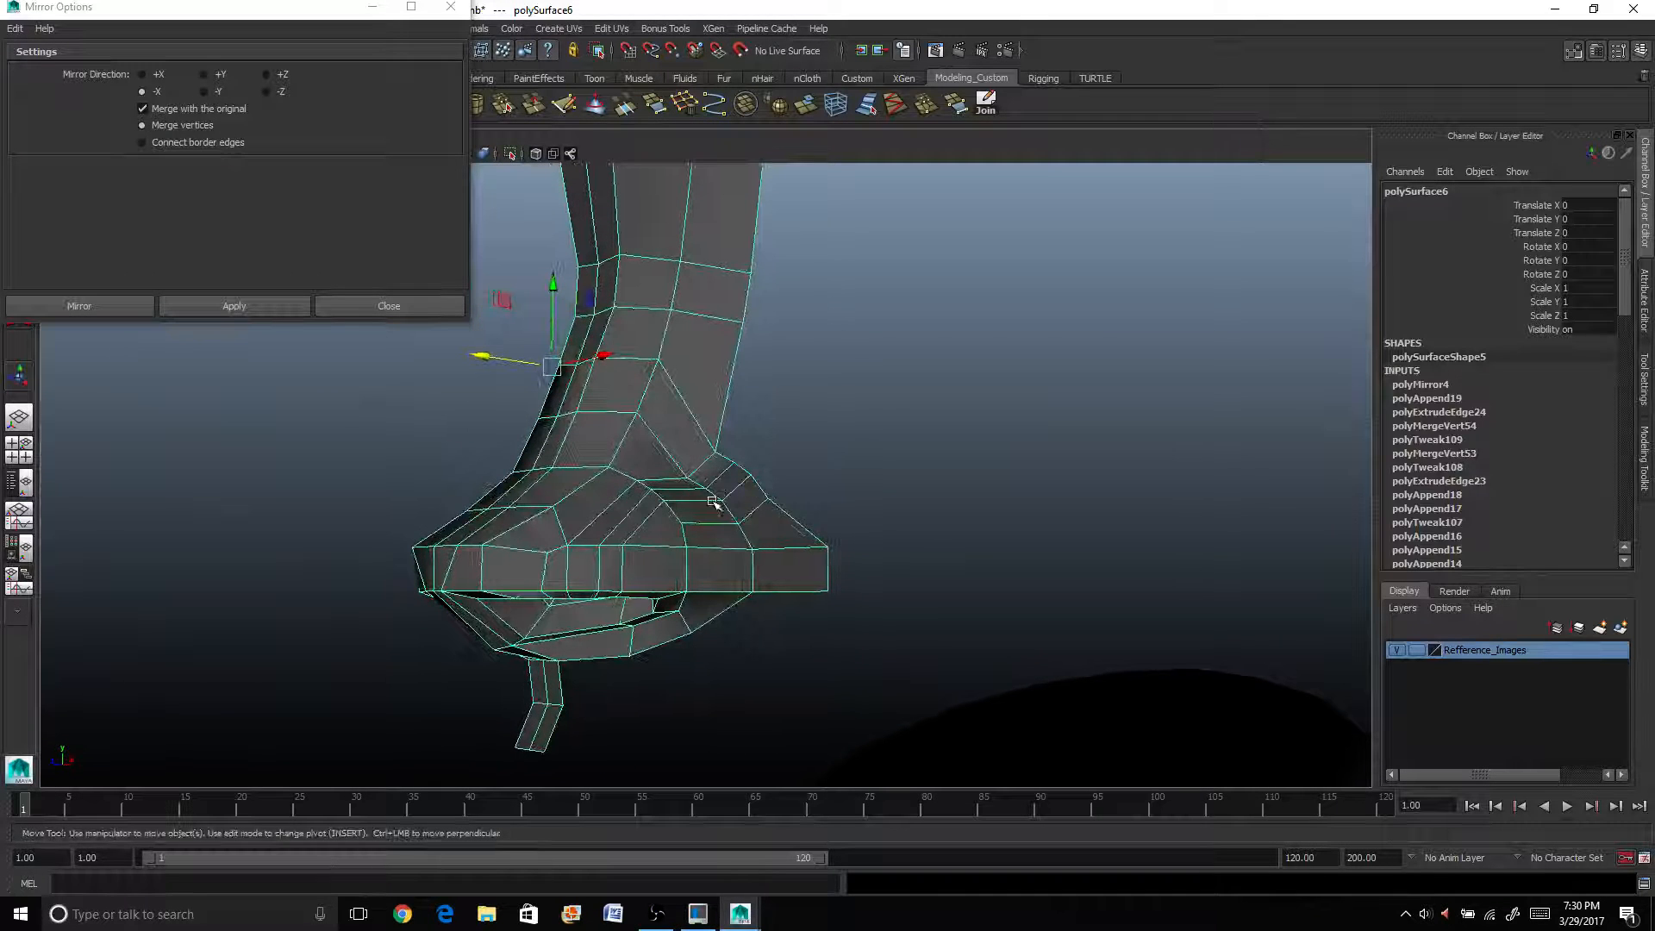
{"action": "key", "text": "3"}
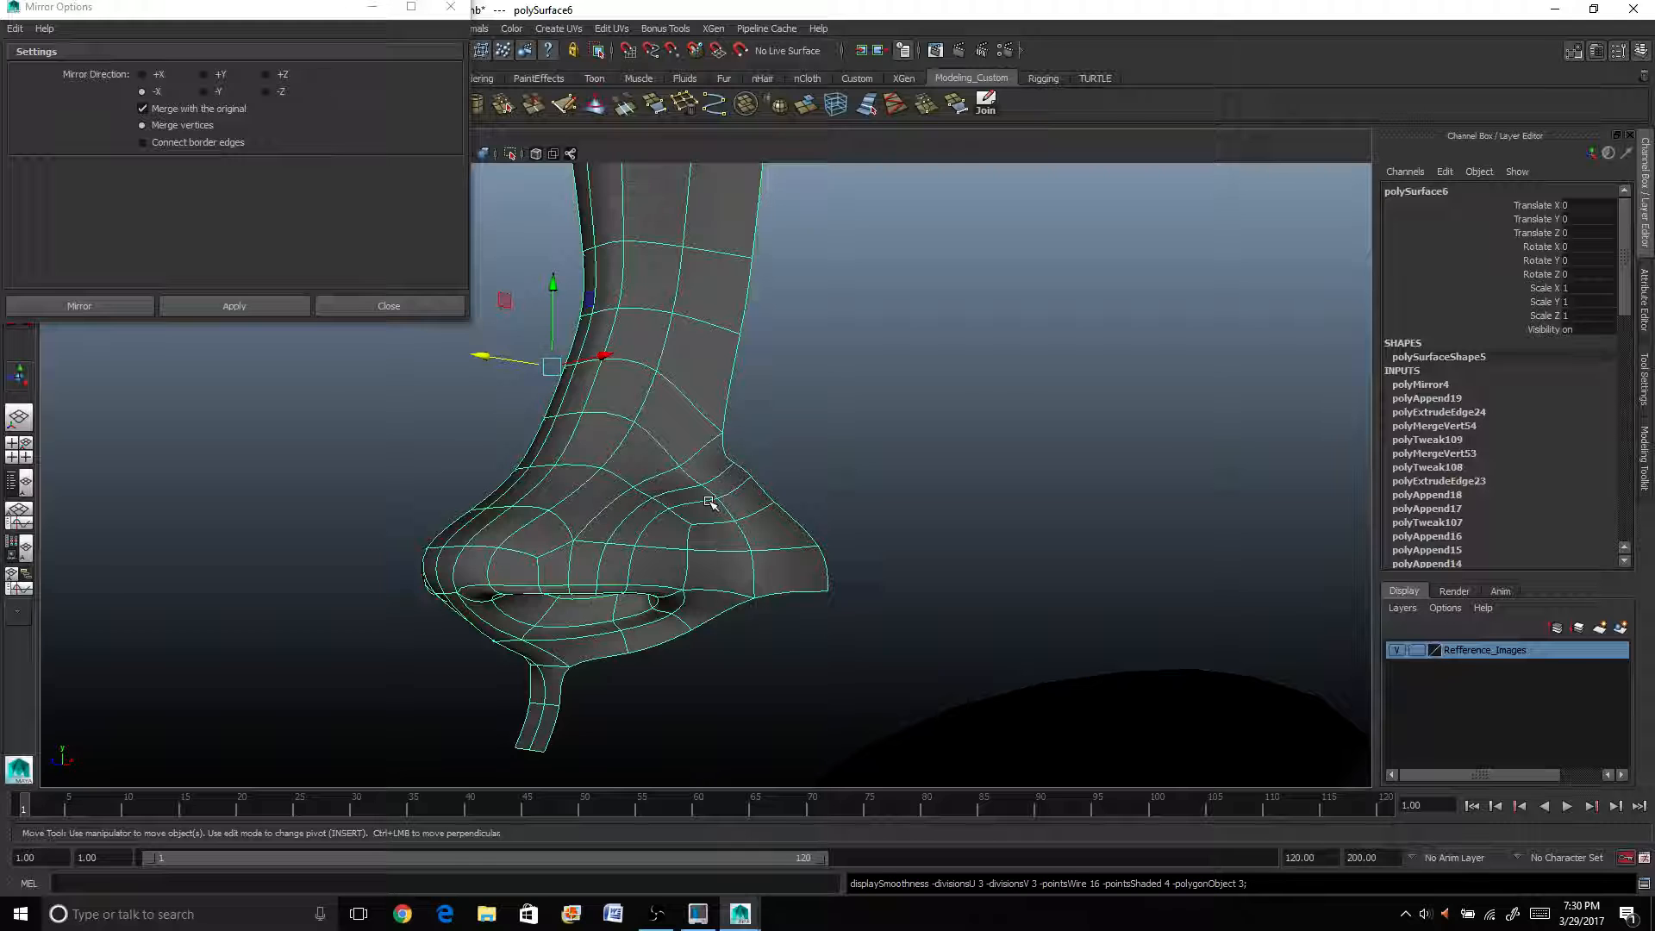
{"action": "scroll", "coordinate": [952, 603], "scroll_direction": "down", "scroll_amount": 4}
{"action": "left_click", "coordinate": [954, 584]}
{"action": "mouse_move", "coordinate": [820, 540]}
{"action": "left_mouse_down", "text": "alt"}
{"action": "mouse_move", "coordinate": [916, 510]}
{"action": "mouse_move", "coordinate": [954, 525]}
{"action": "mouse_move", "coordinate": [759, 536]}
{"action": "left_mouse_up", "text": "alt"}
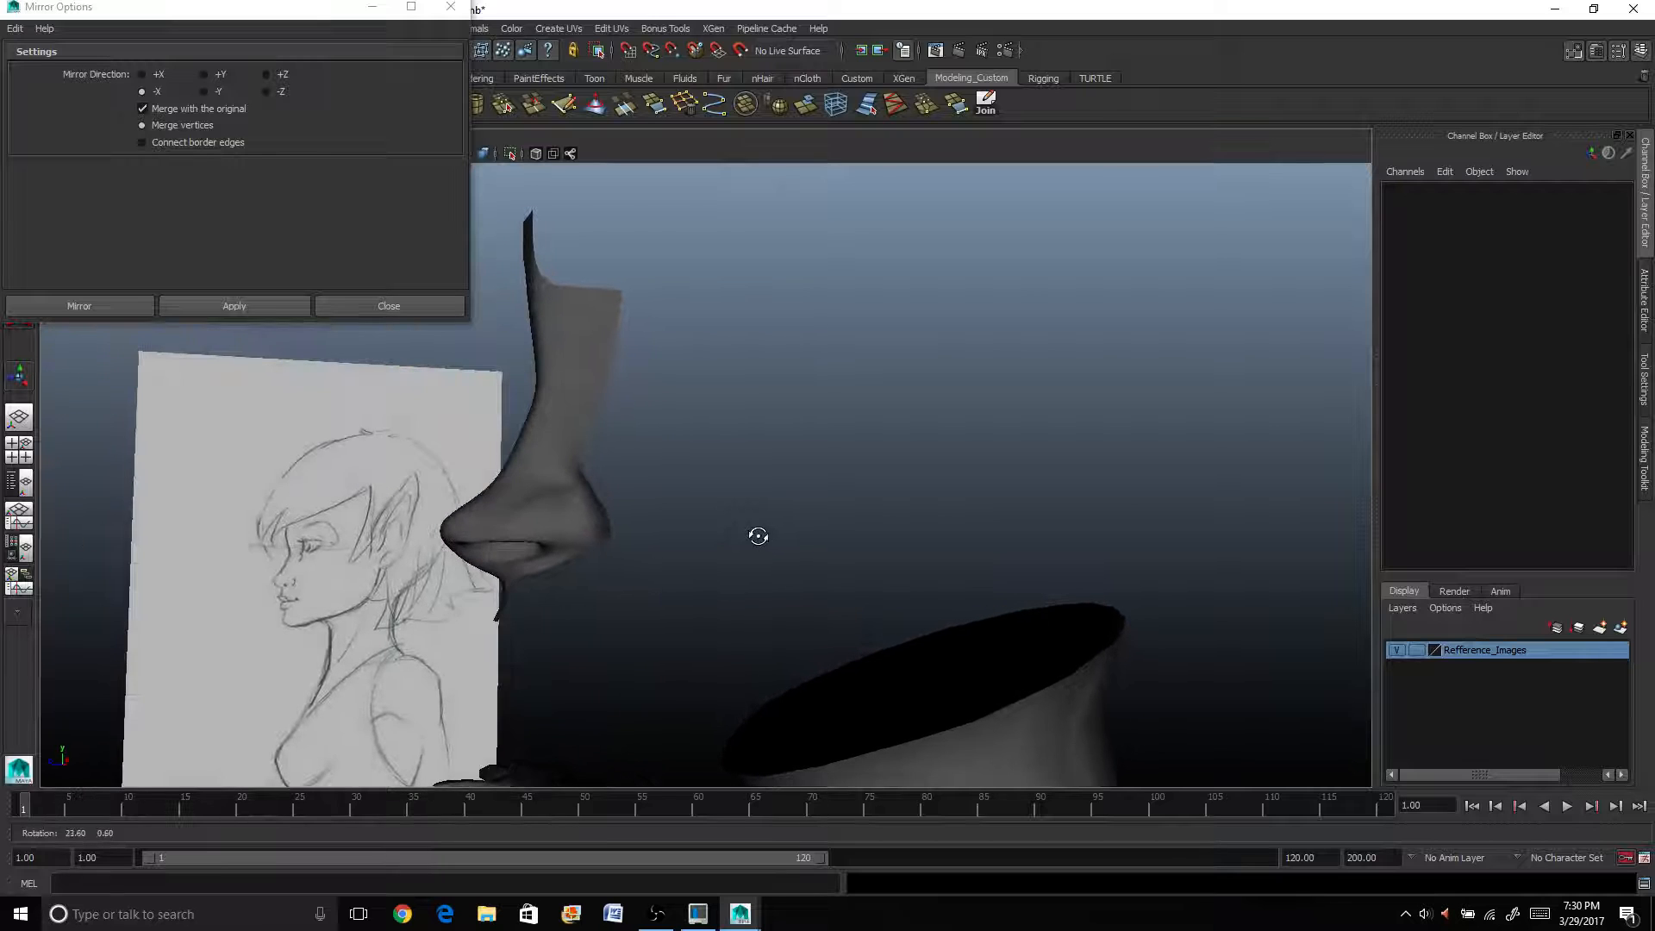
{"action": "left_click_drag", "start_coordinate": [688, 556], "coordinate": [596, 457], "text": "alt"}
Return the nose to unsmoothed display, then lower the two faces above the front of the nostril openings and shift them backward.
{"action": "left_click", "coordinate": [594, 458]}
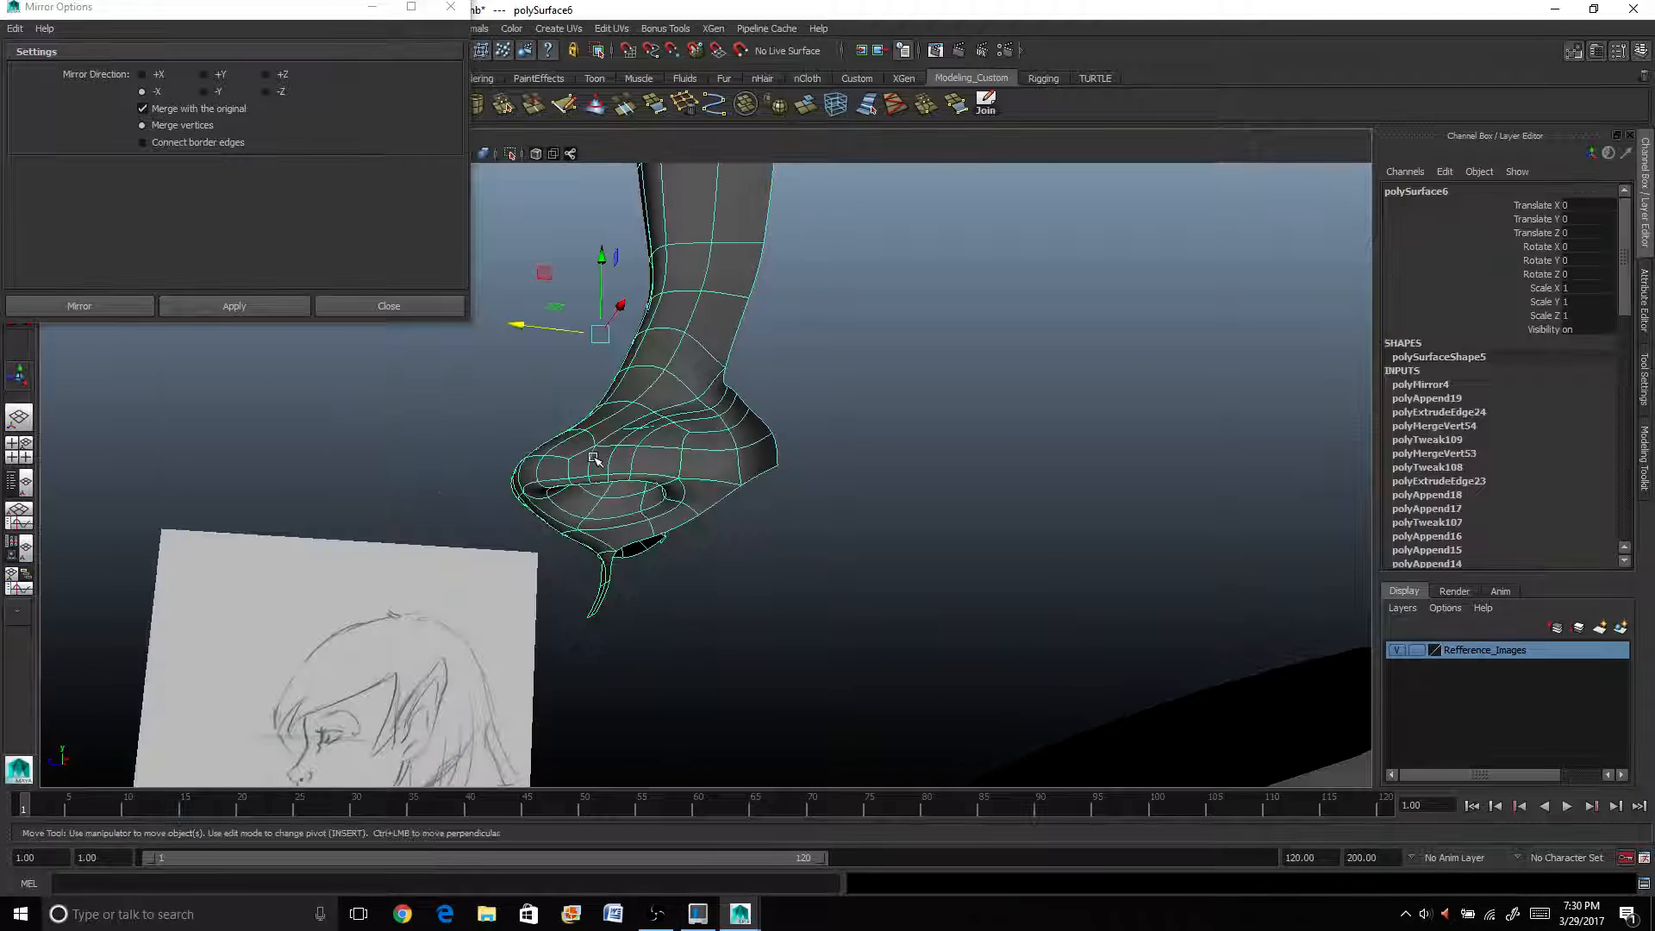
{"action": "key", "text": "1"}
{"action": "scroll", "coordinate": [594, 459], "scroll_direction": "up", "scroll_amount": 5}
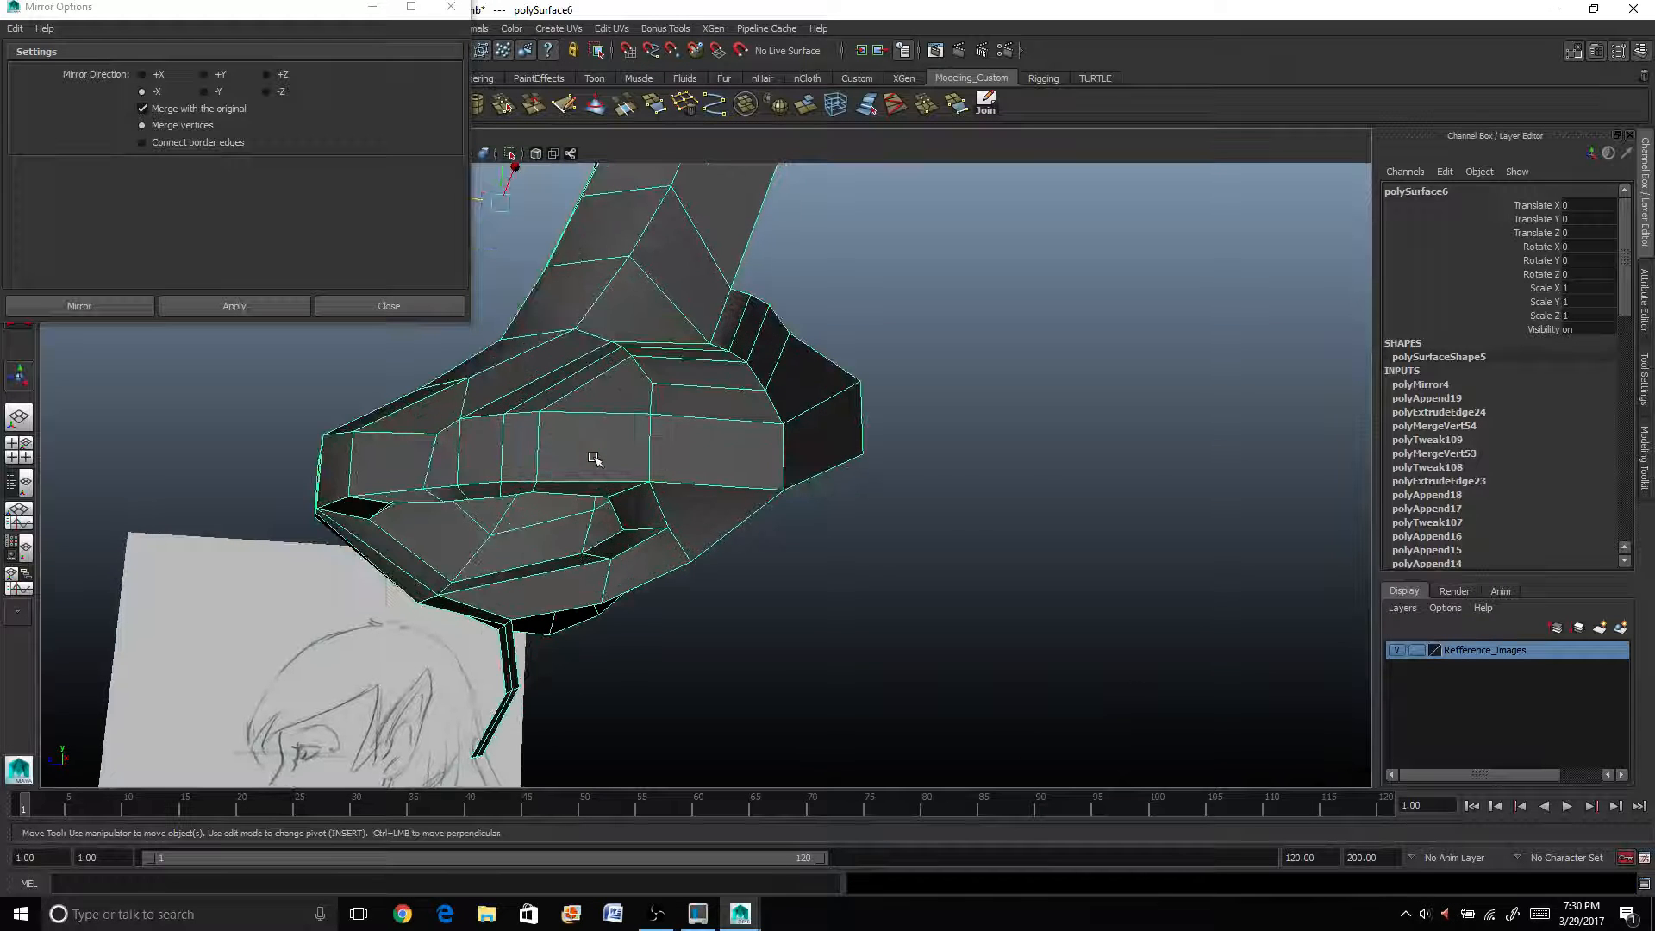
{"action": "middle_click_drag", "start_coordinate": [595, 458], "coordinate": [794, 409], "text": "alt"}
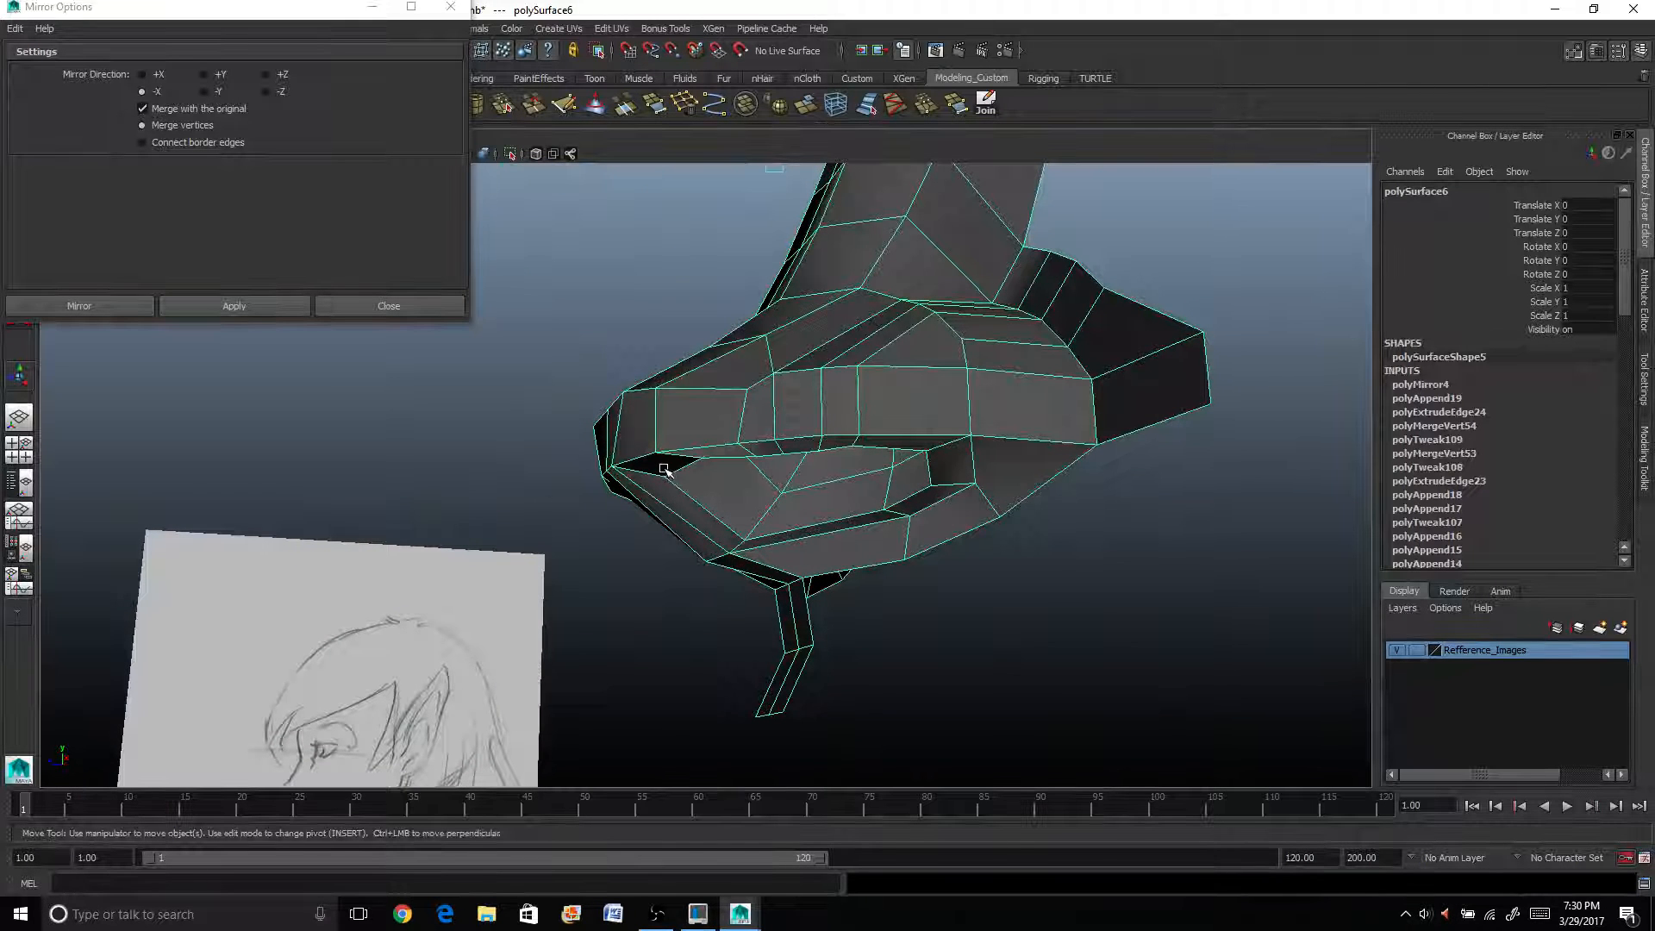
{"action": "right_click_drag", "start_coordinate": [664, 470], "coordinate": [665, 509]}
{"action": "left_click", "coordinate": [664, 468]}
{"action": "left_click_drag", "start_coordinate": [630, 516], "coordinate": [667, 500], "text": "alt"}
{"action": "left_click", "coordinate": [755, 434], "text": "shift"}
{"action": "left_click_drag", "start_coordinate": [778, 453], "coordinate": [814, 441], "text": "alt"}
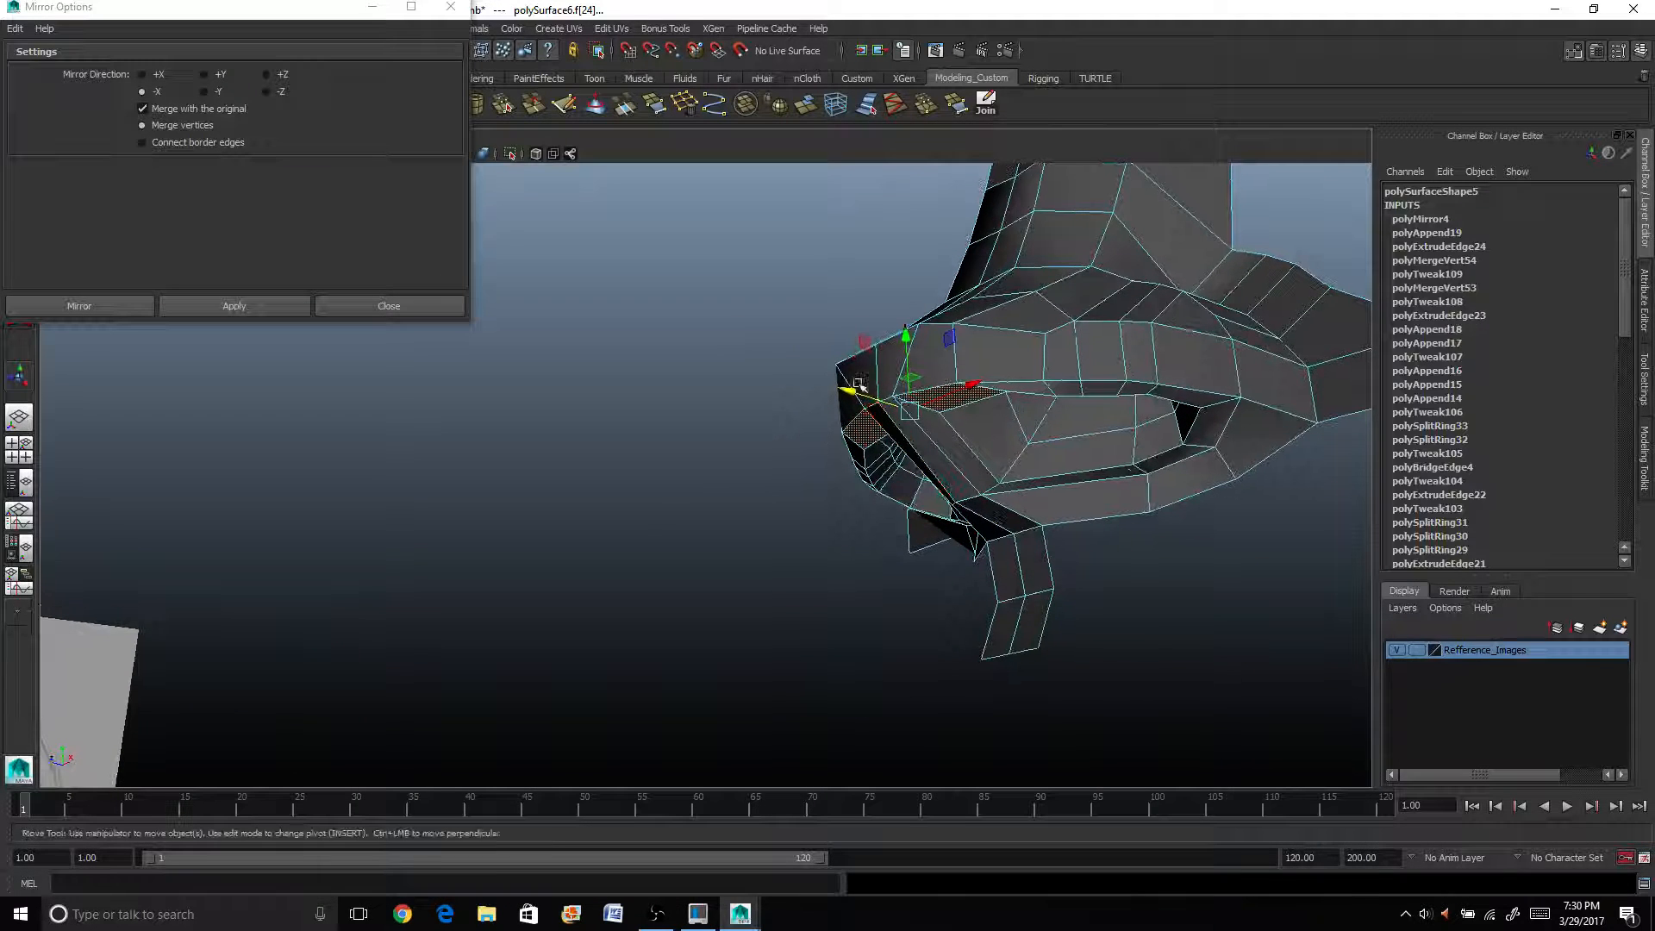
{"action": "right_click", "coordinate": [880, 419]}
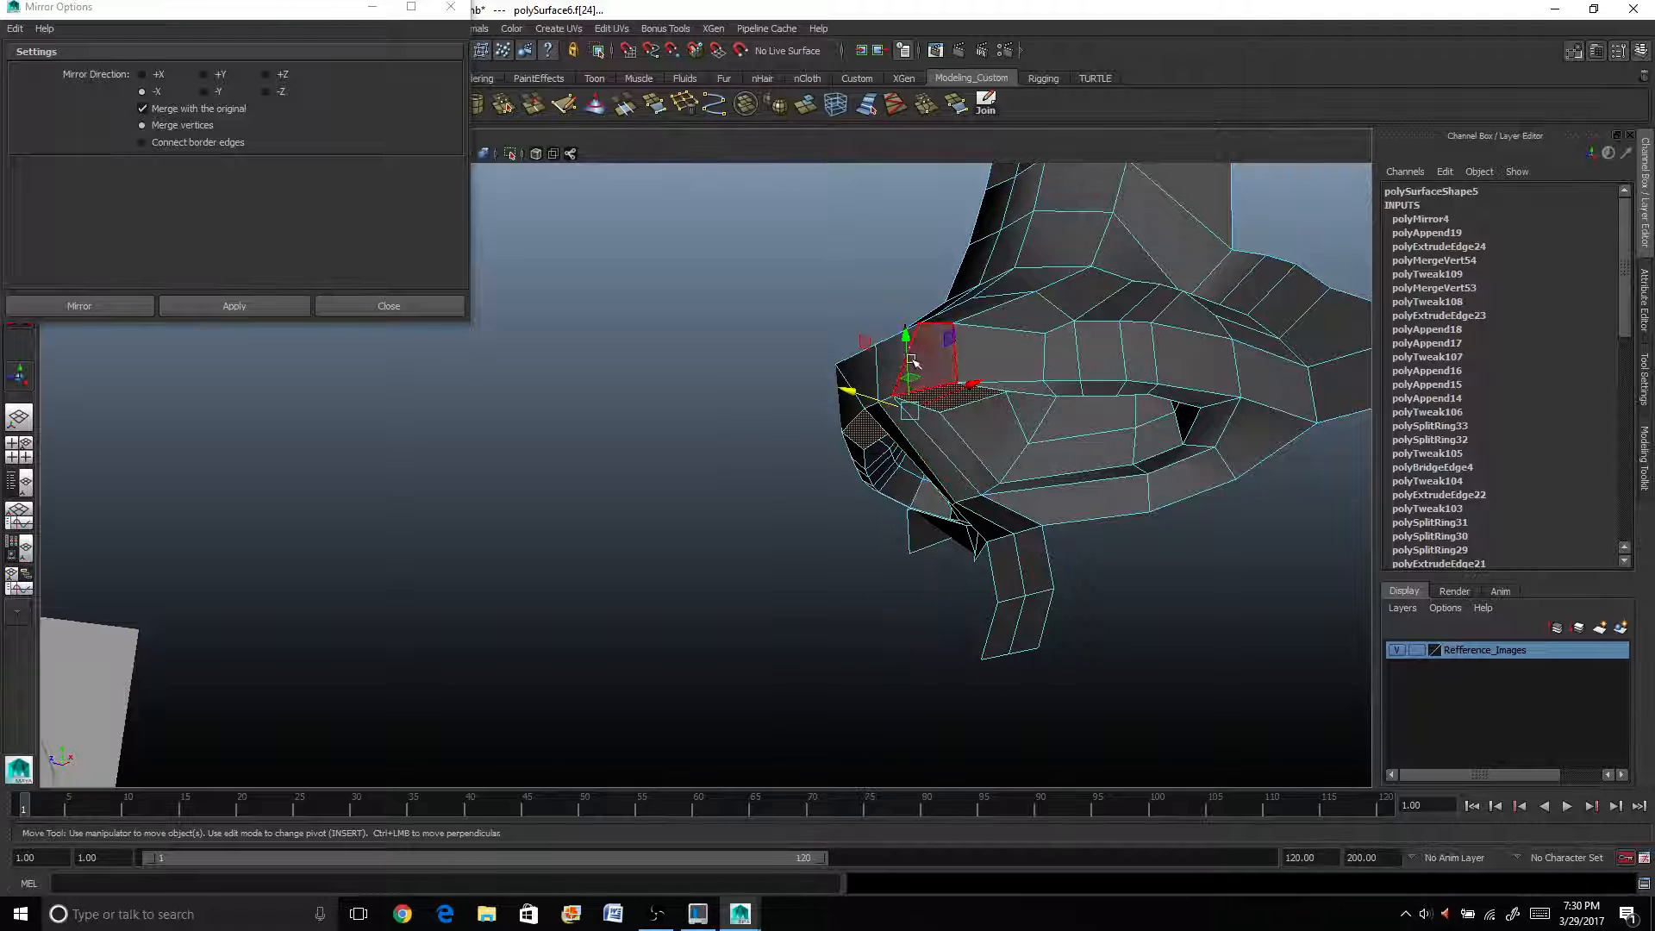
{"action": "left_click_drag", "start_coordinate": [902, 336], "coordinate": [901, 349]}
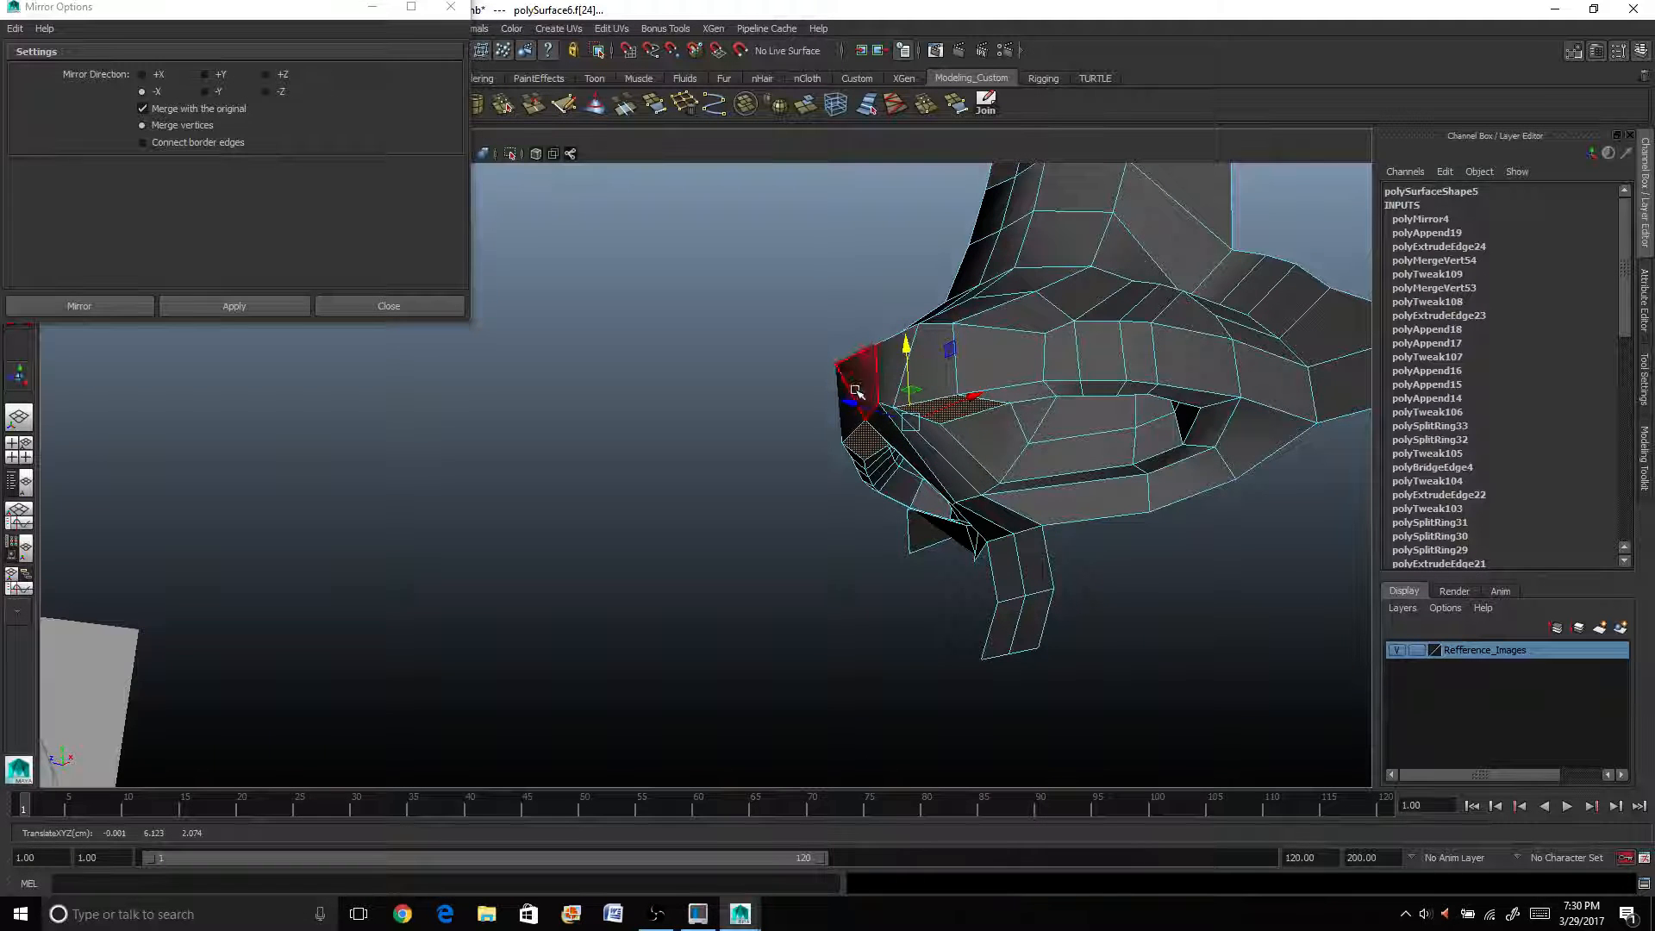
{"action": "left_click_drag", "start_coordinate": [849, 402], "coordinate": [694, 431]}
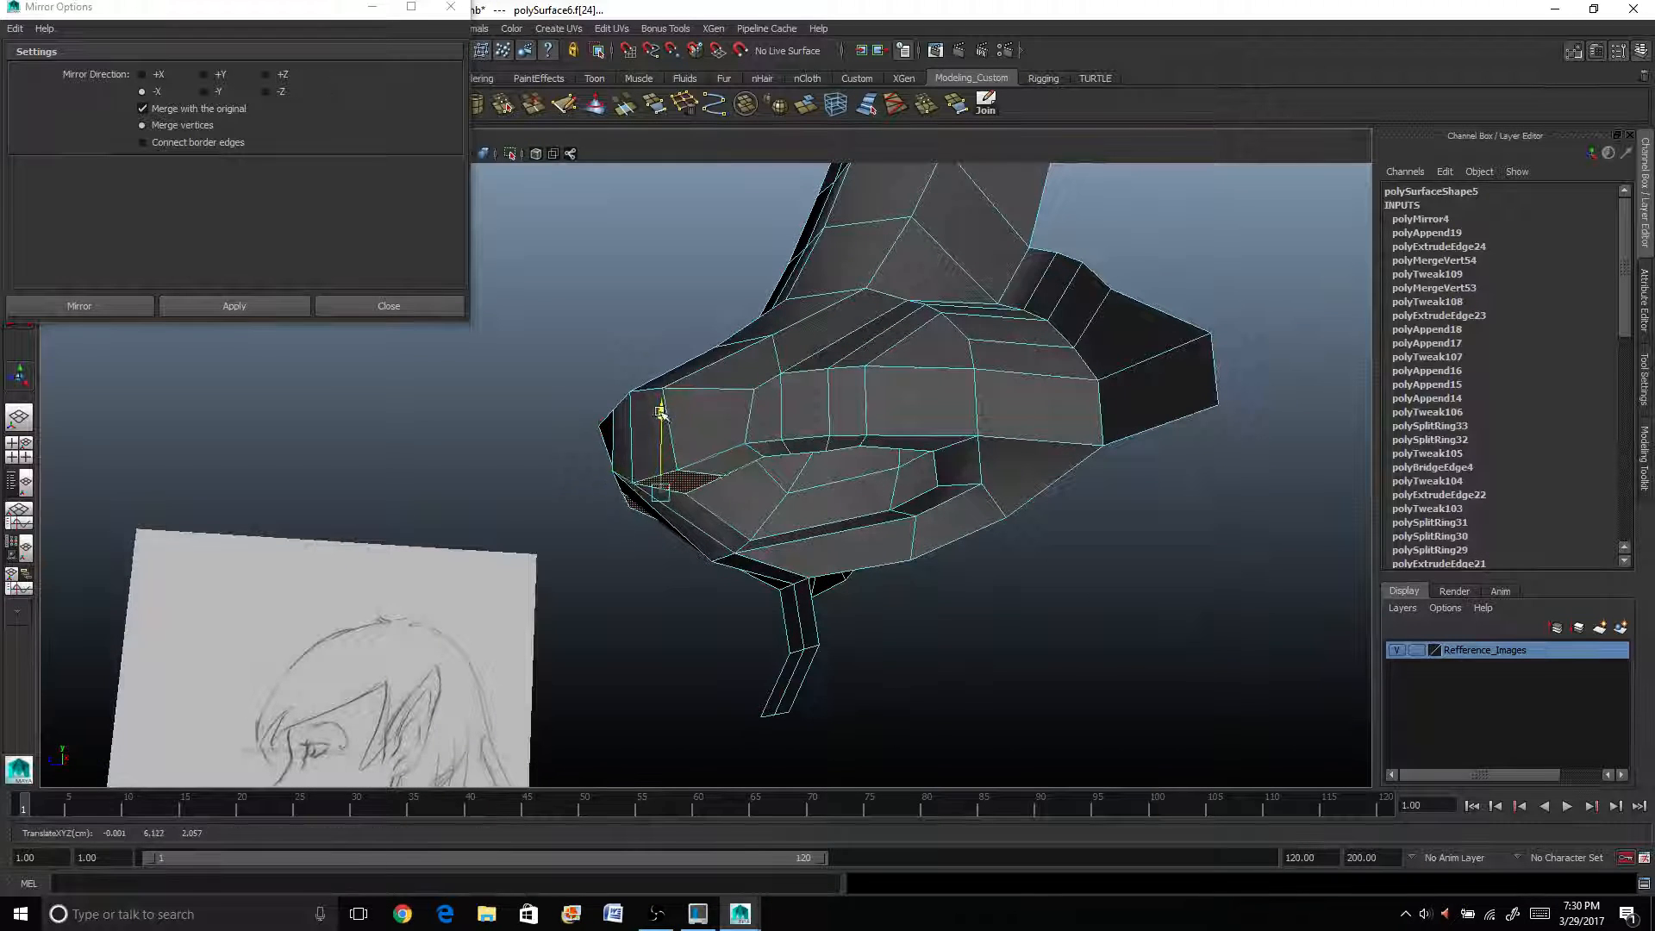
{"action": "left_click_drag", "start_coordinate": [581, 489], "coordinate": [712, 469]}
{"action": "right_click_drag", "start_coordinate": [711, 469], "coordinate": [786, 467], "text": "alt"}
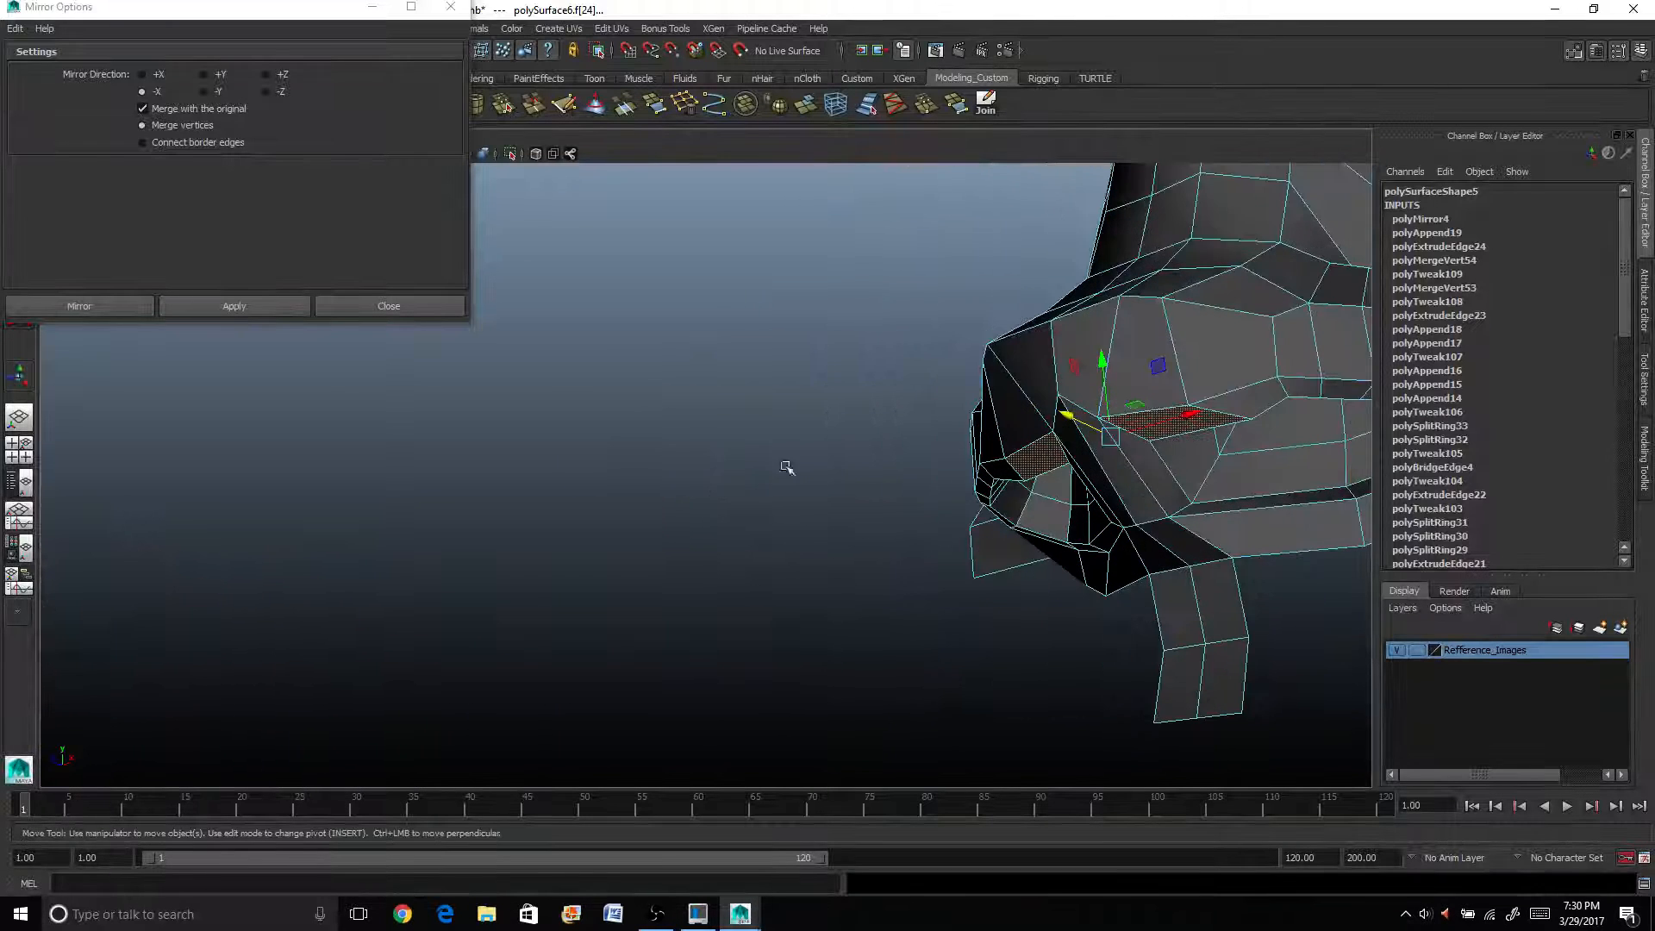
Lower the centre vertex where the nose tip meets the columella and move it back to refine the tip's profile.
{"action": "right_click_drag", "start_coordinate": [1097, 452], "coordinate": [1035, 399]}
{"action": "left_click", "coordinate": [1059, 396]}
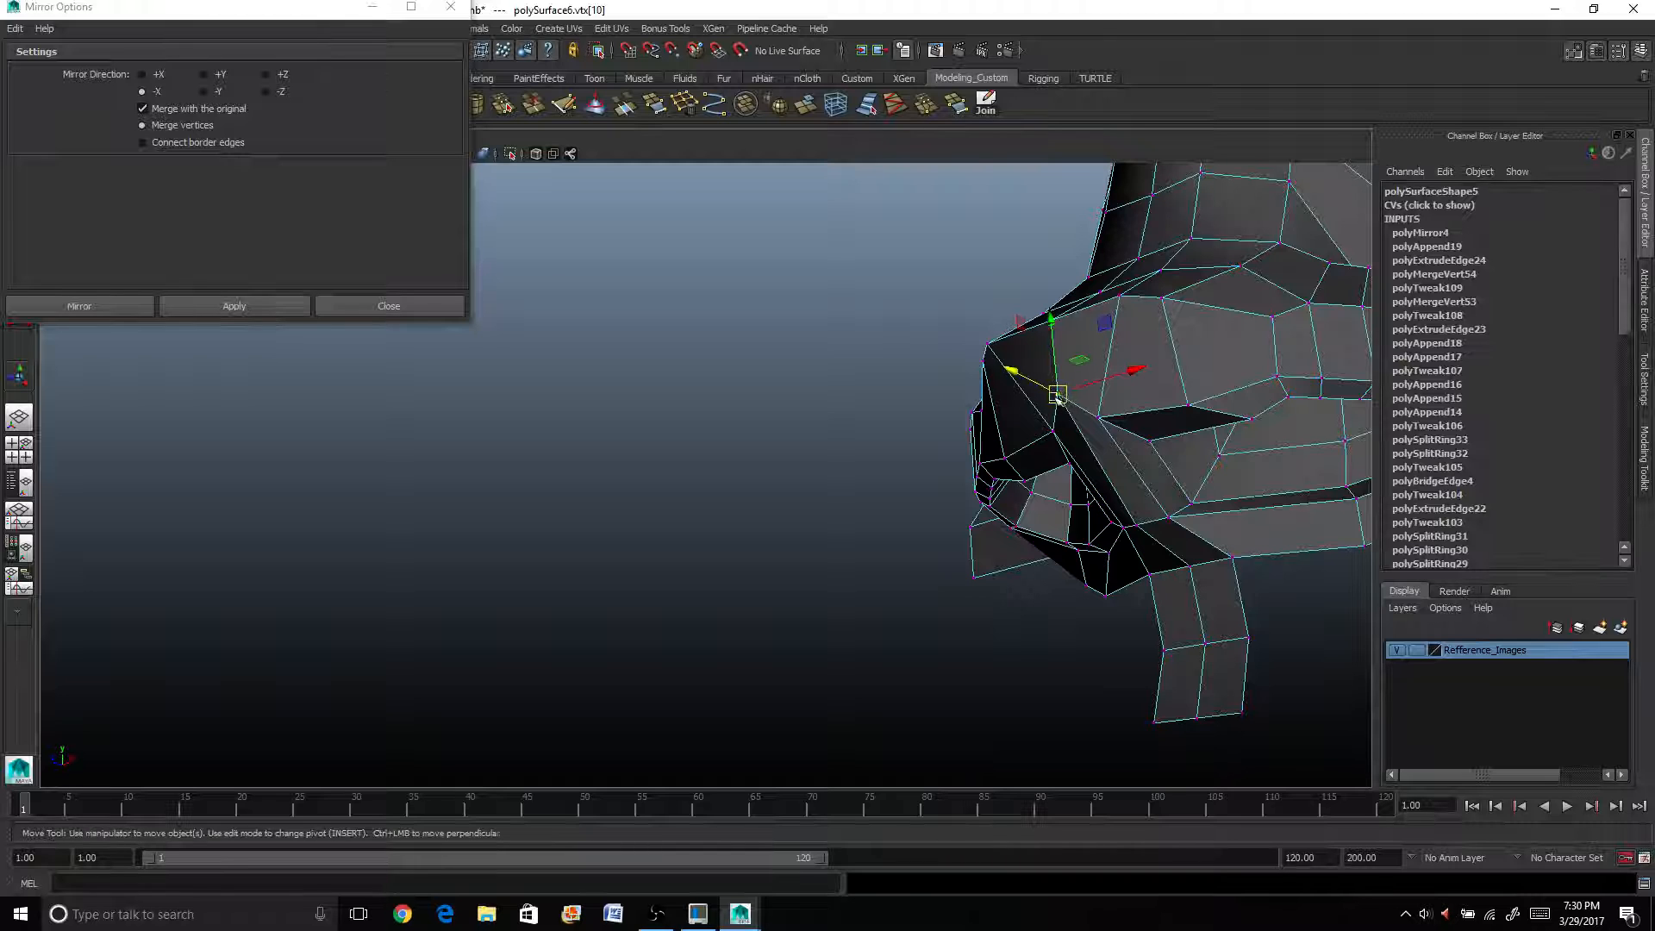
{"action": "left_click_drag", "start_coordinate": [1054, 323], "coordinate": [1066, 352]}
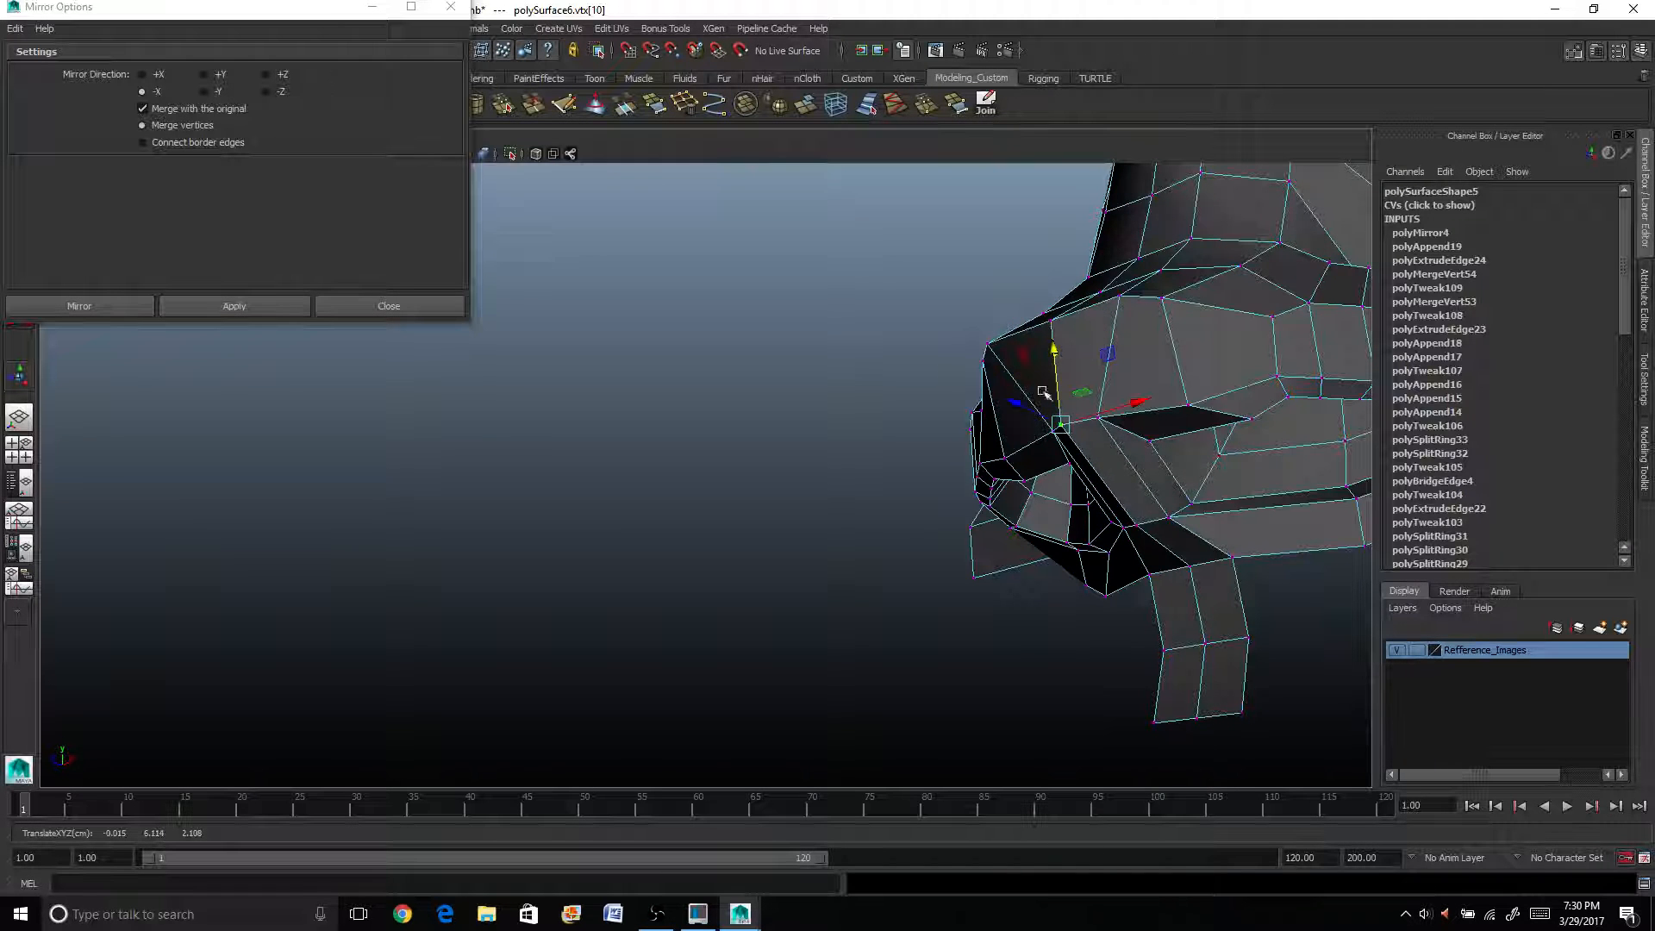
{"action": "left_click_drag", "start_coordinate": [1011, 403], "coordinate": [888, 474]}
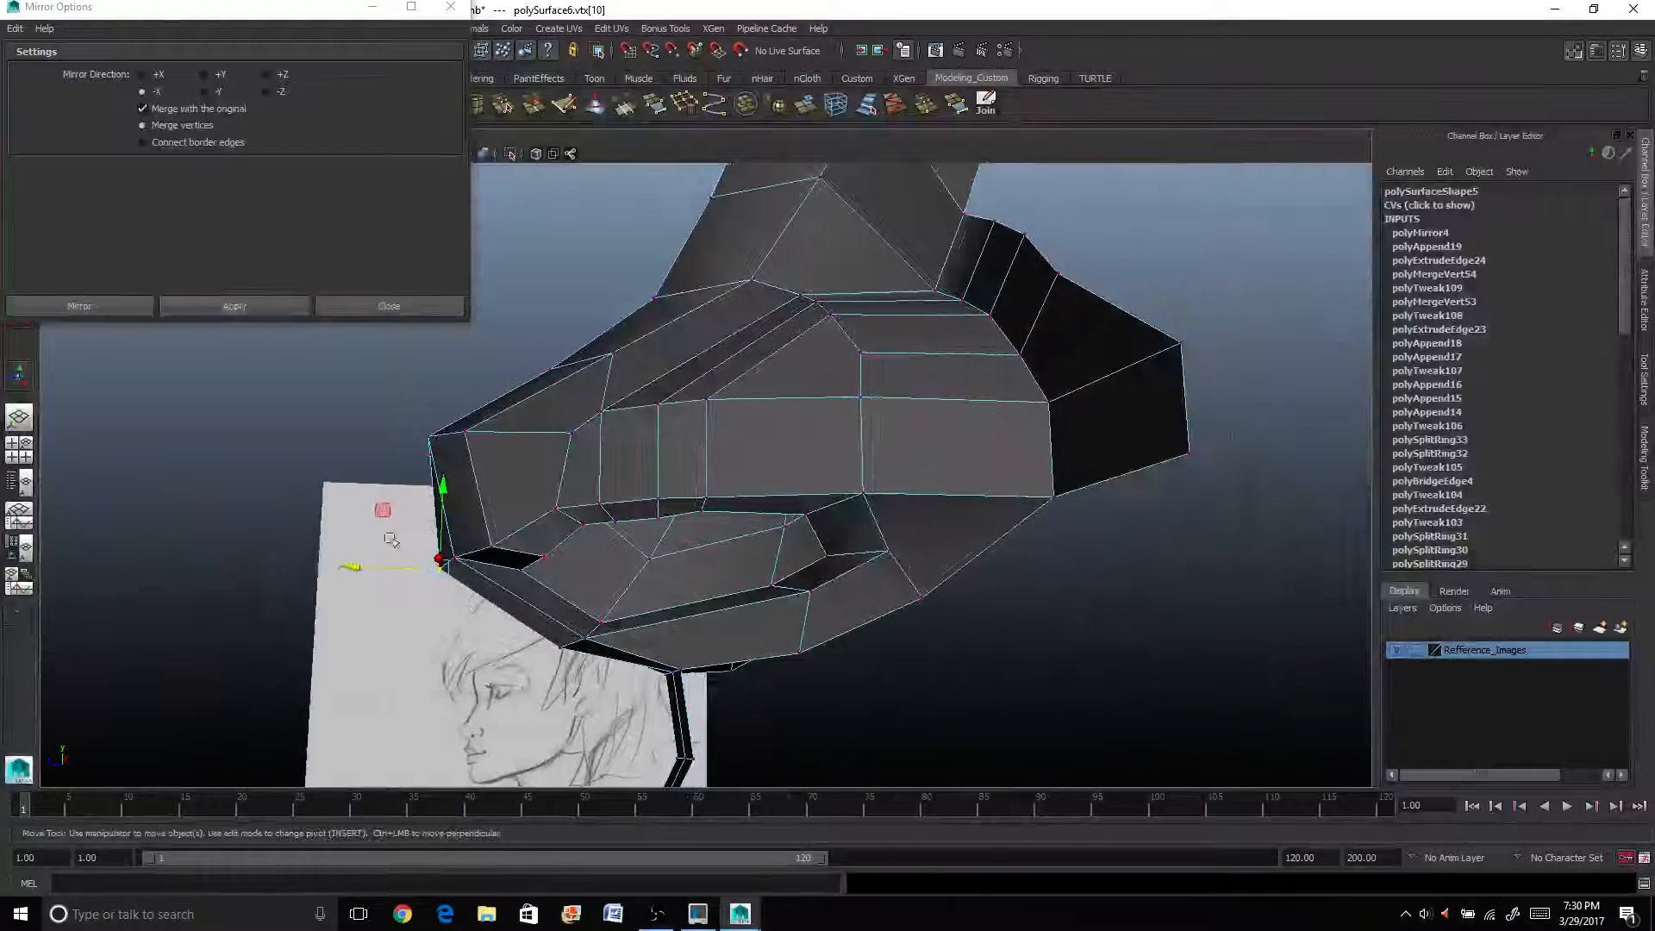
{"action": "left_click_drag", "start_coordinate": [356, 566], "coordinate": [358, 567]}
{"action": "left_click_drag", "start_coordinate": [358, 567], "coordinate": [551, 588], "text": "alt"}
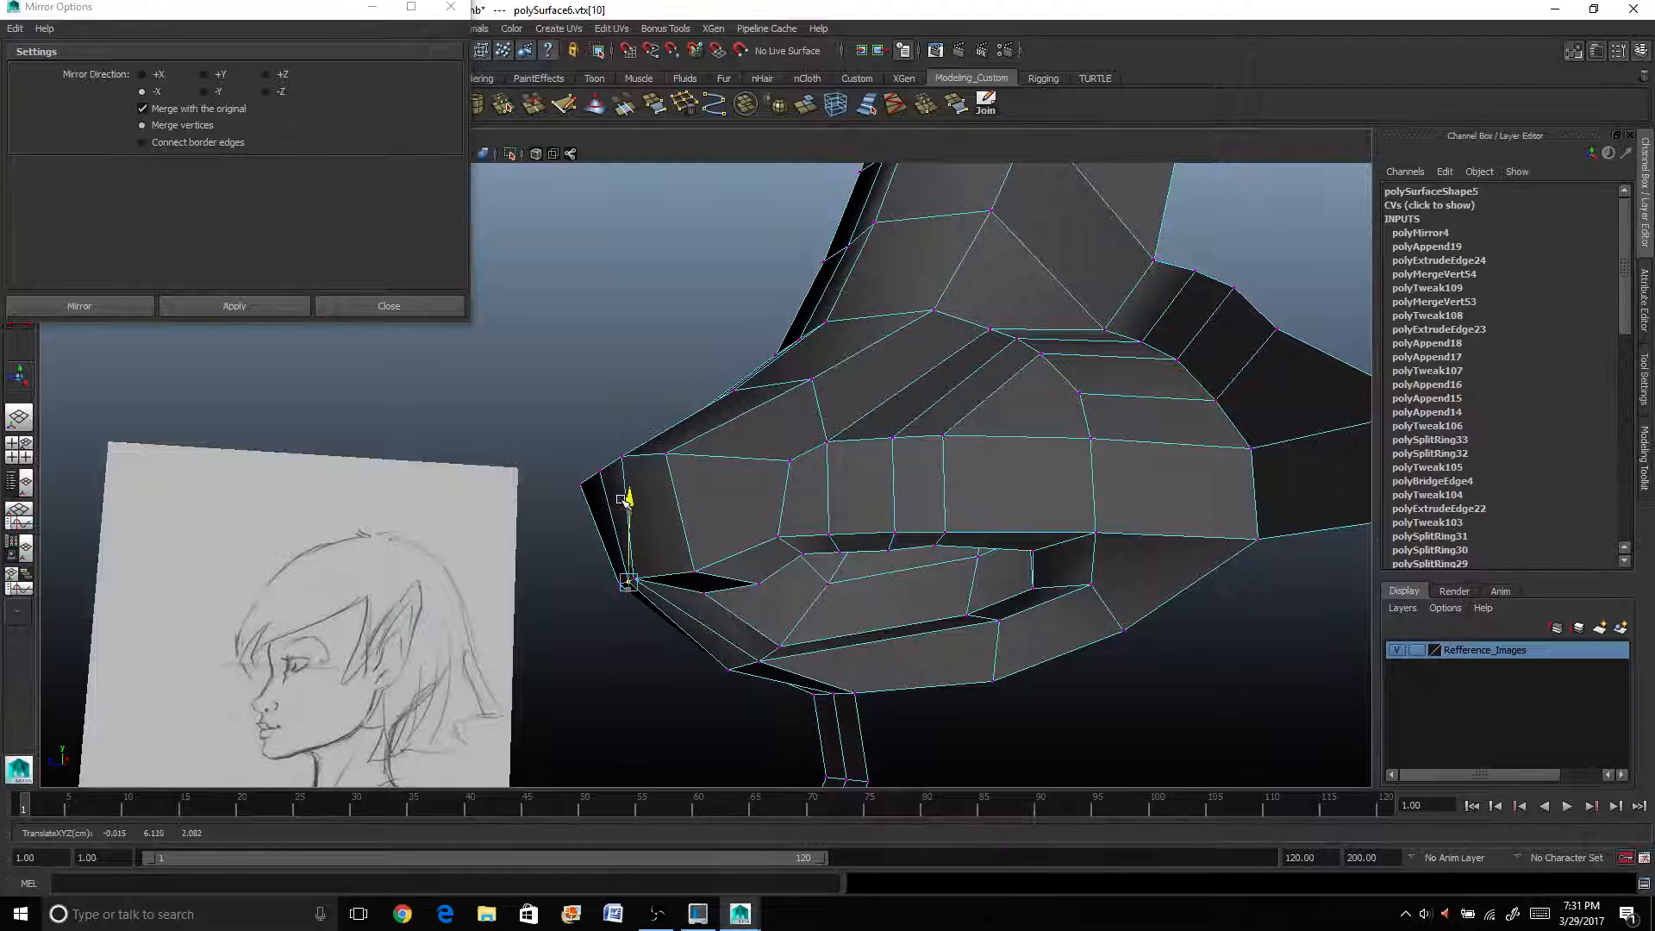
{"action": "left_click_drag", "start_coordinate": [627, 510], "coordinate": [715, 556], "text": "alt"}
{"action": "mouse_move", "coordinate": [998, 576]}
{"action": "left_mouse_down", "text": "alt"}
{"action": "mouse_move", "coordinate": [905, 547]}
{"action": "mouse_move", "coordinate": [894, 578]}
{"action": "left_mouse_up", "text": "alt"}
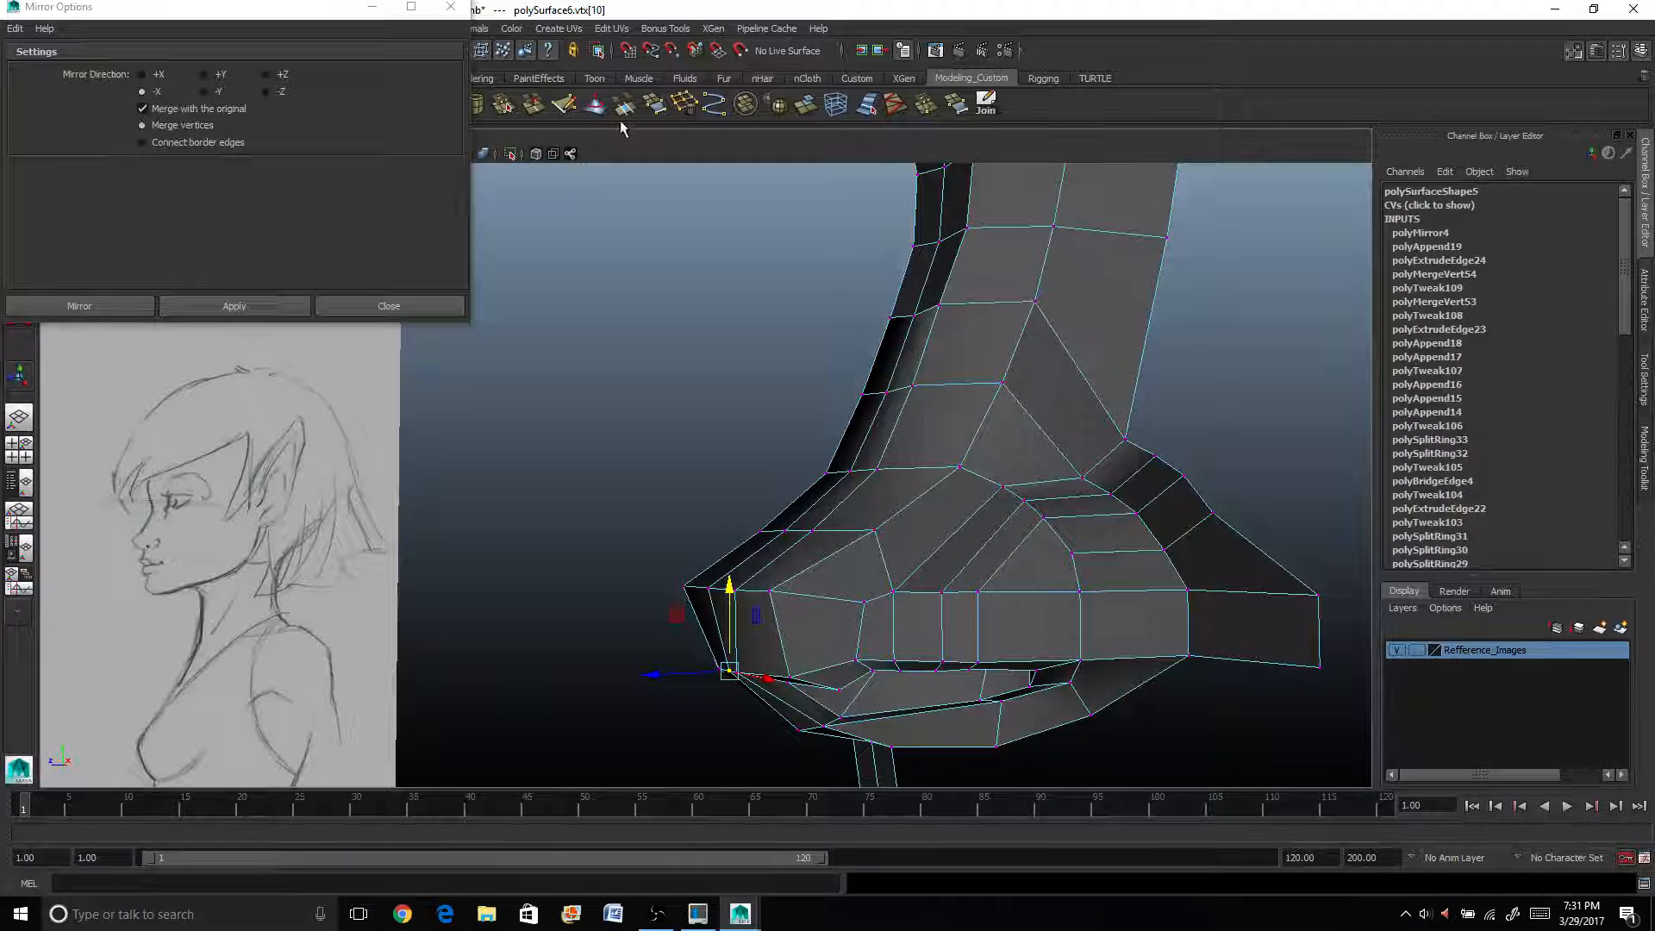
Close the mirror options and insert a horizontal edge loop around the nose tip and the nostril wings.
{"action": "left_click", "coordinate": [450, 6]}
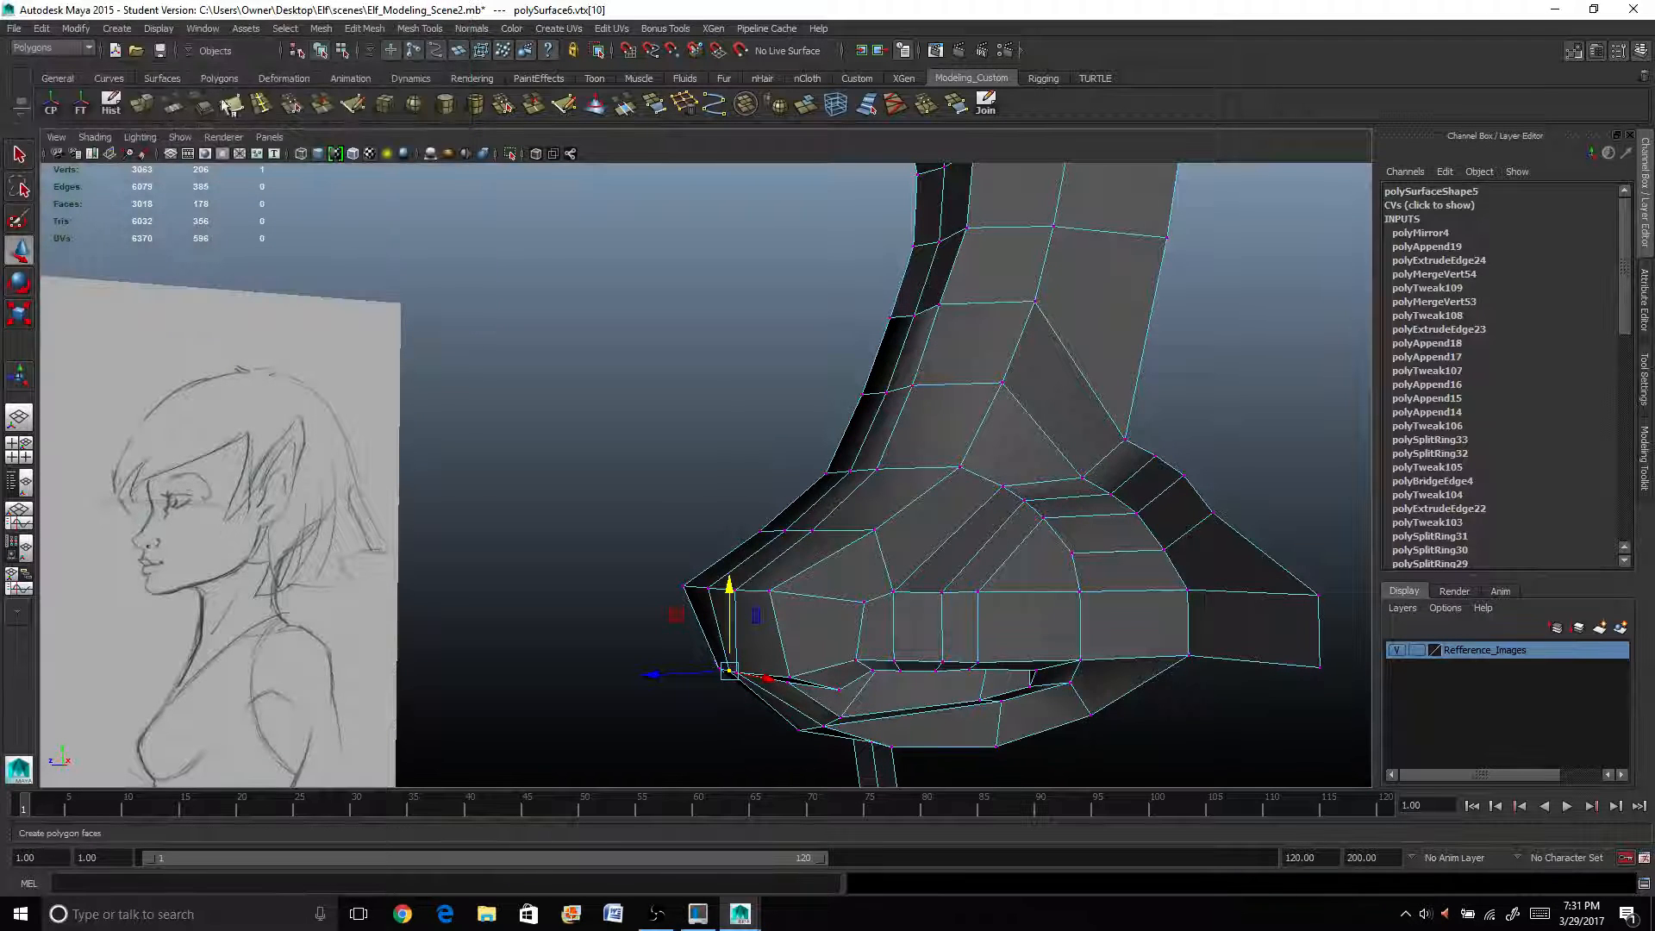
{"action": "left_click", "coordinate": [261, 104]}
{"action": "left_click_drag", "start_coordinate": [864, 643], "coordinate": [842, 615]}
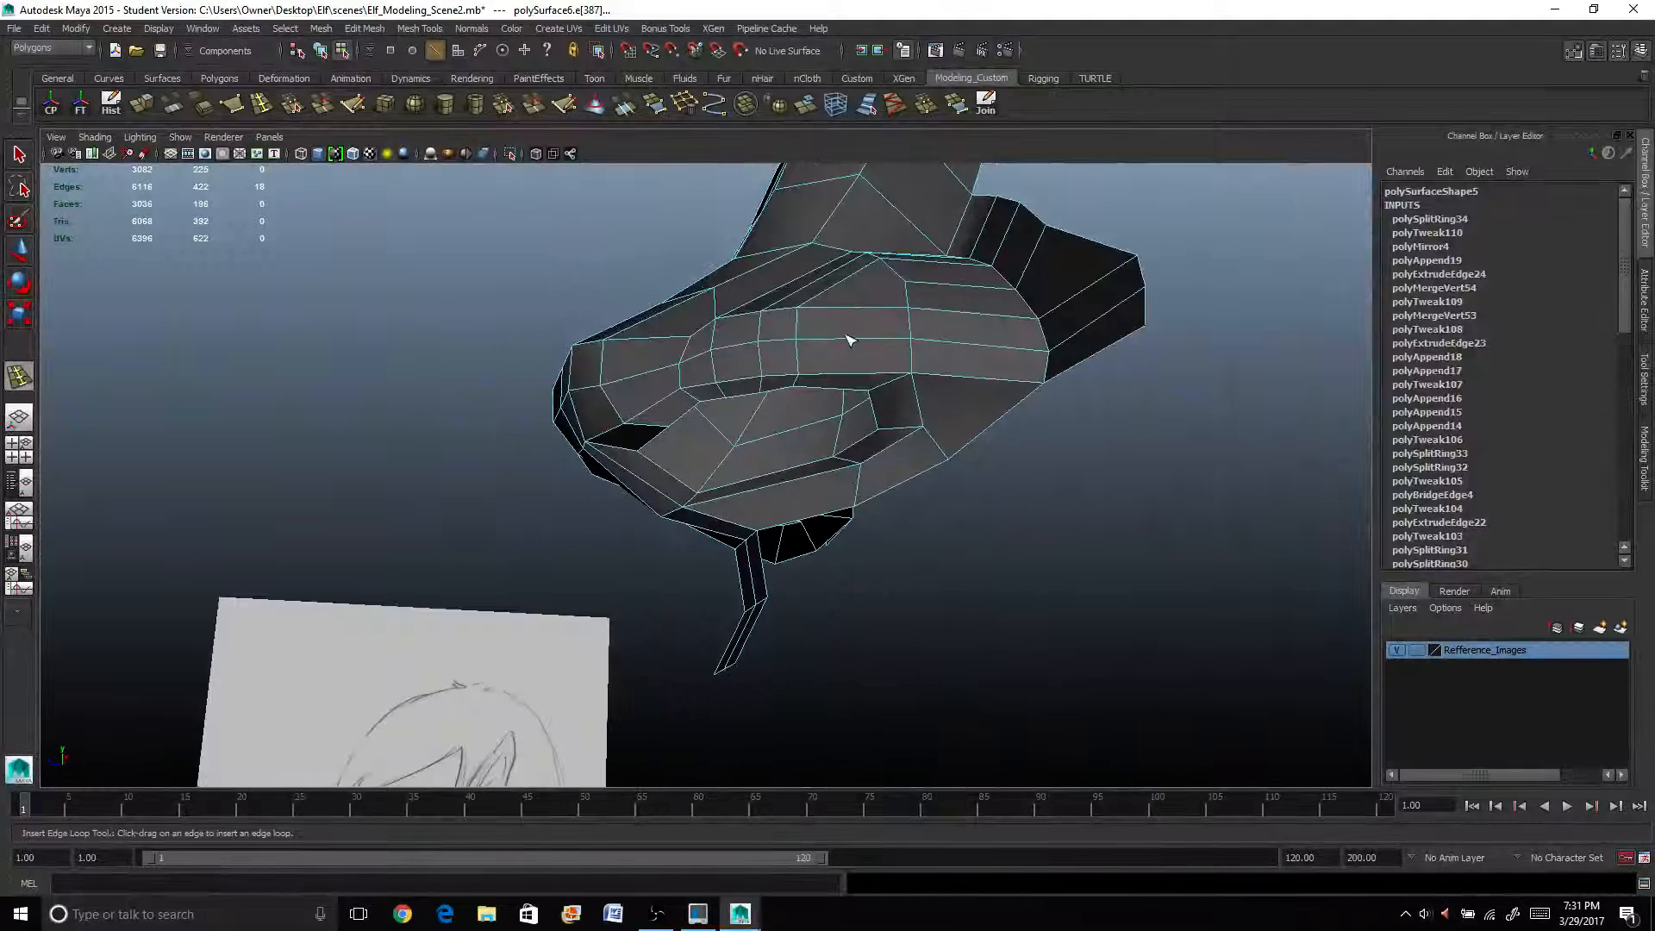
{"action": "right_click_drag", "start_coordinate": [849, 341], "coordinate": [866, 335]}
{"action": "left_click_drag", "start_coordinate": [866, 334], "coordinate": [868, 333]}
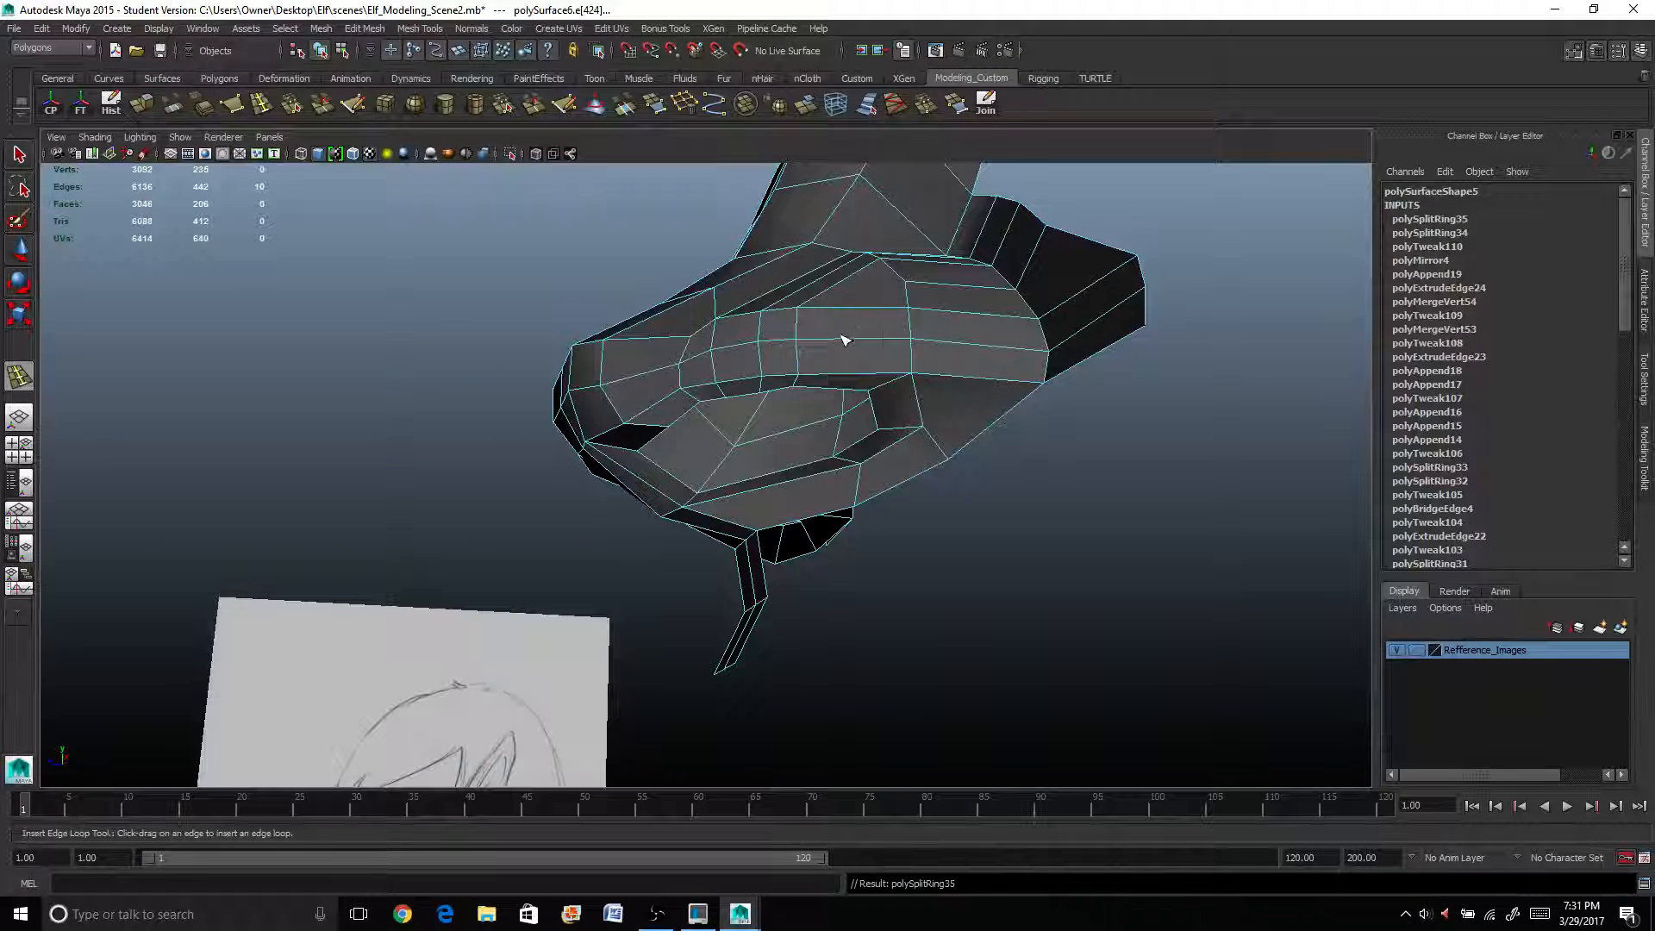
{"action": "key", "text": "ctrl+z"}
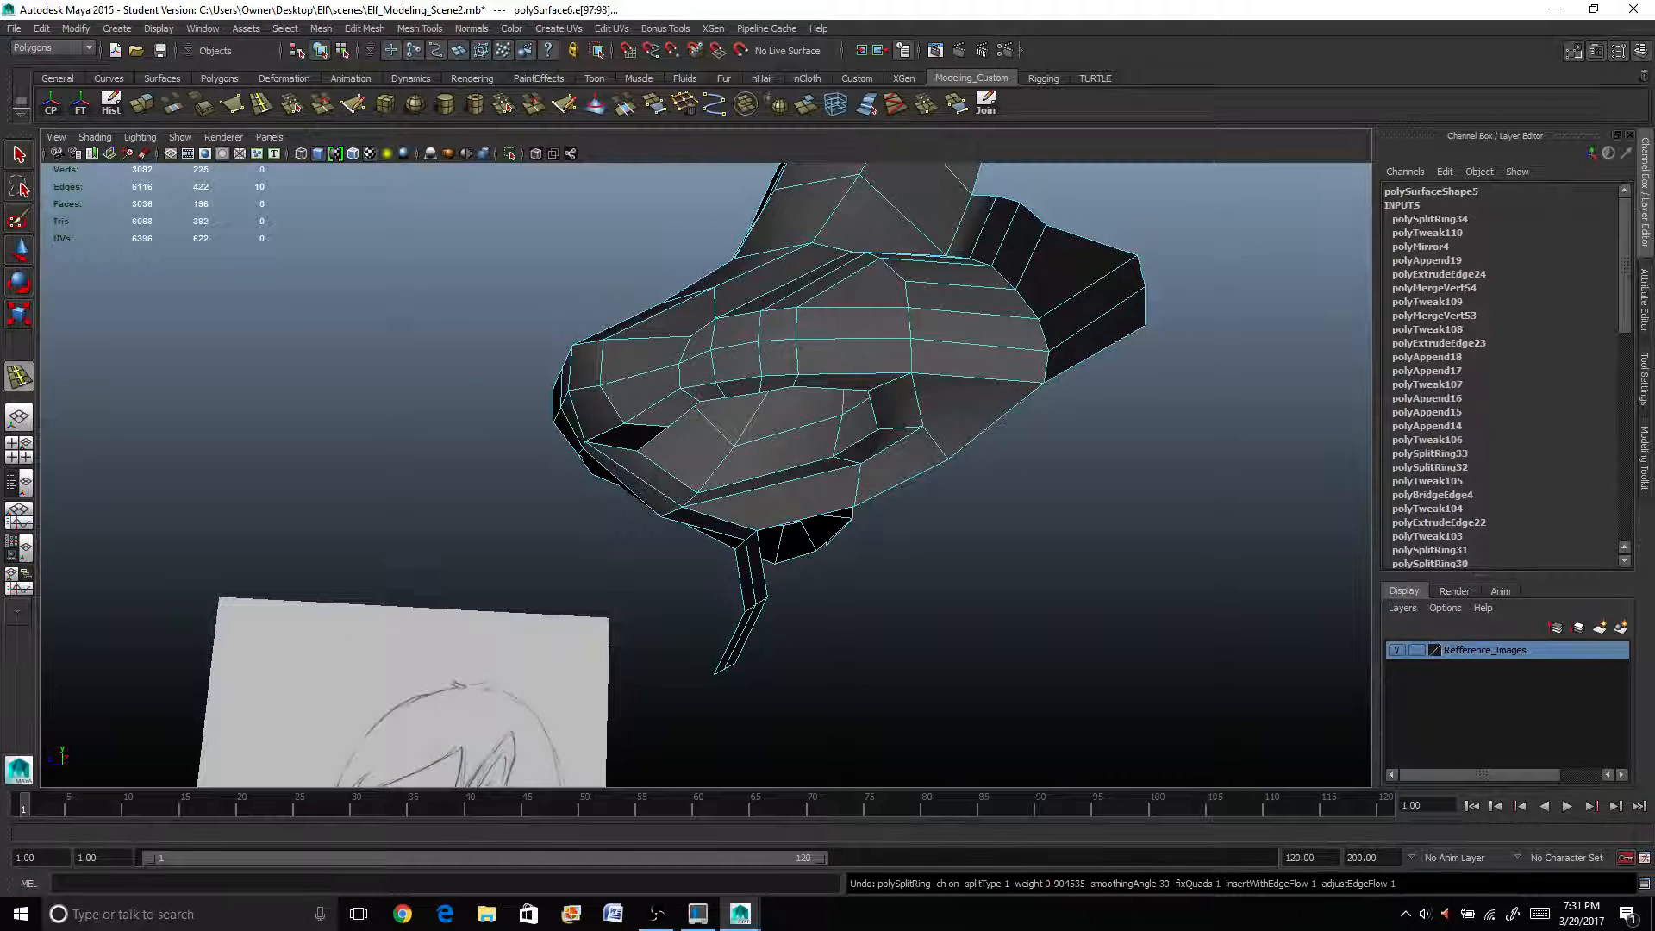
Examine the nose in smooth mesh preview with the mesh deselected, checking the rounded tip and nostrils from the side.
{"action": "left_click", "coordinate": [20, 155]}
{"action": "right_click_drag", "start_coordinate": [1011, 293], "coordinate": [1000, 320]}
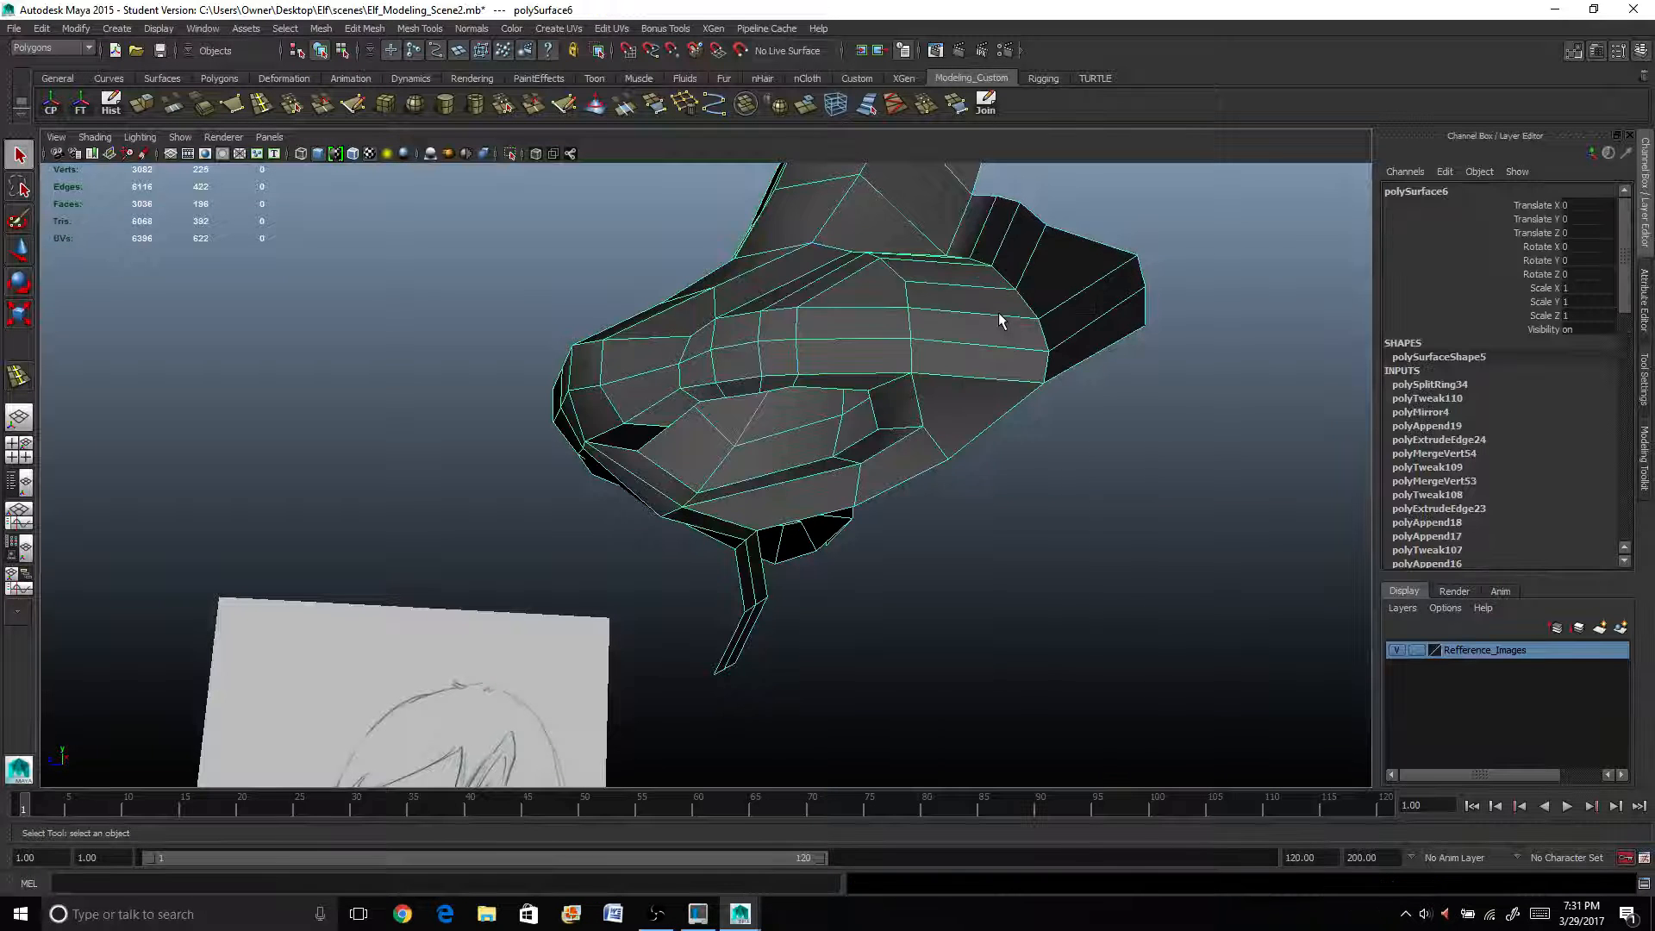
{"action": "key", "text": "3"}
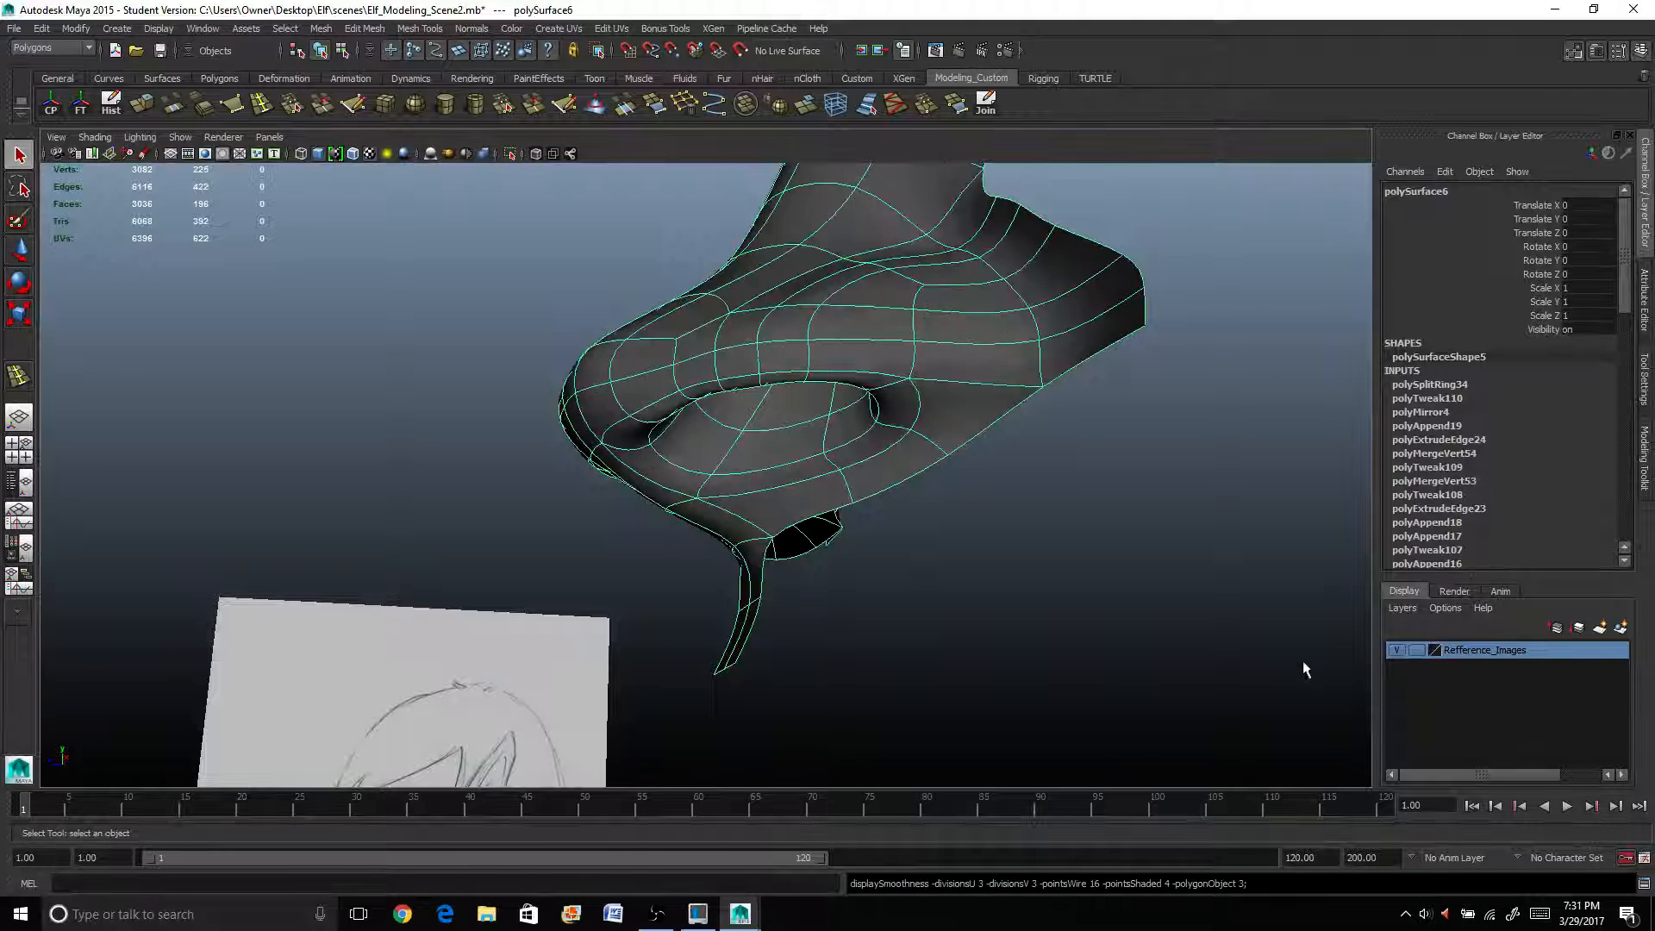
{"action": "left_click", "coordinate": [1175, 610]}
{"action": "left_click_drag", "start_coordinate": [1175, 610], "coordinate": [702, 510], "text": "alt"}
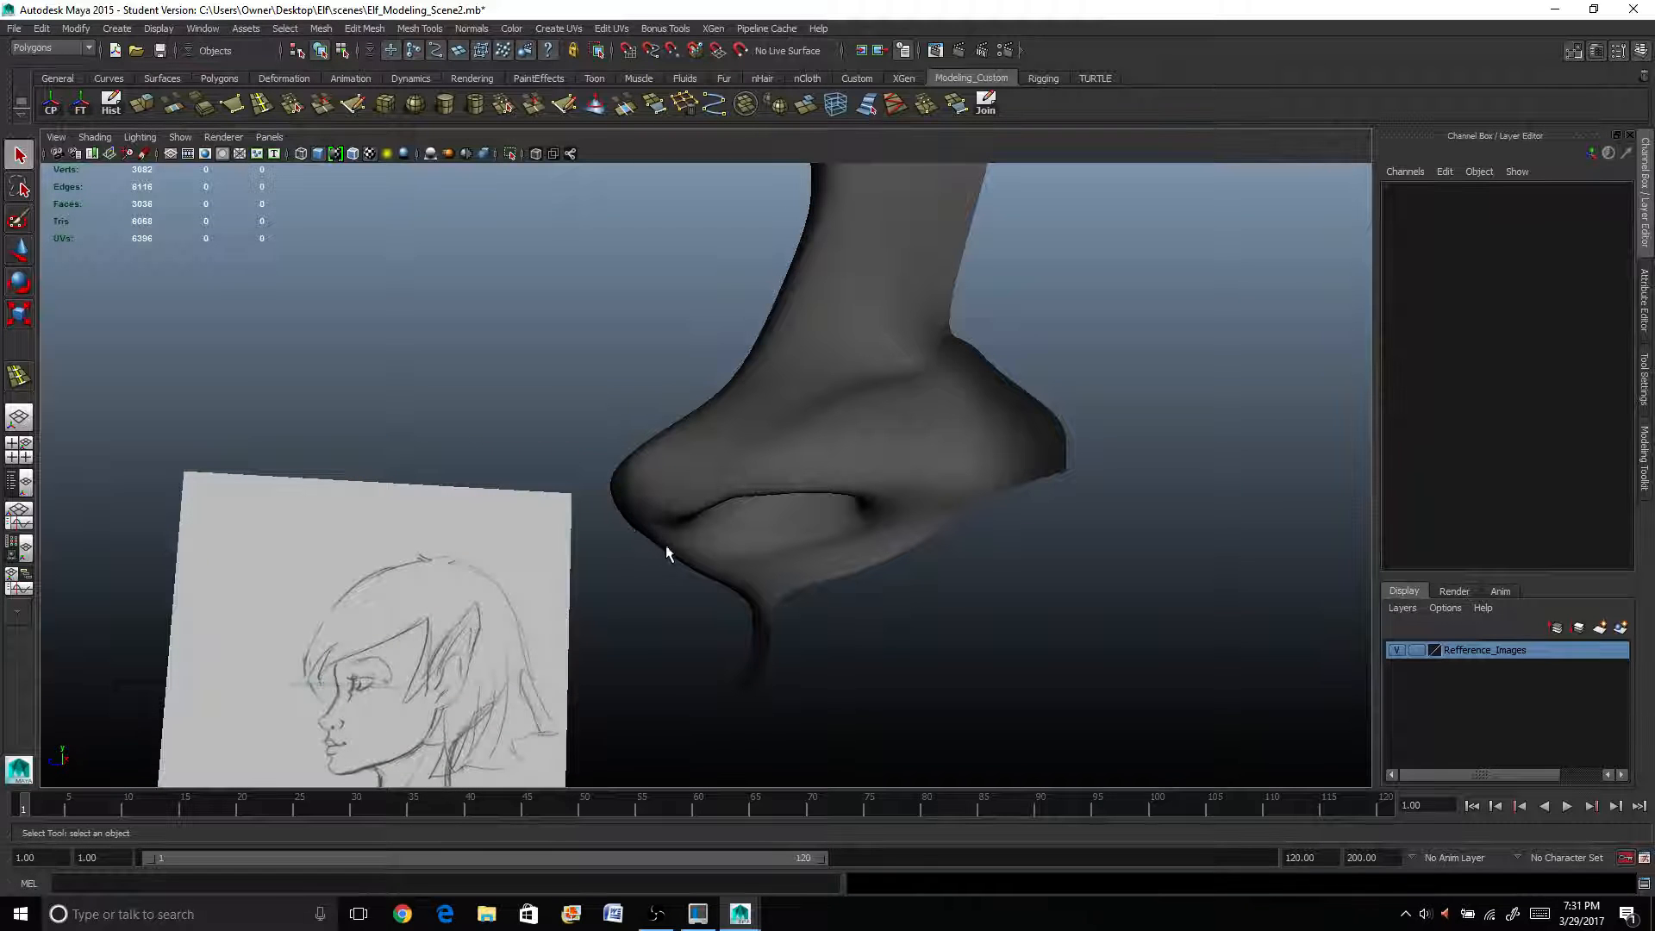
{"action": "mouse_move", "coordinate": [661, 540]}
{"action": "left_mouse_down", "text": "alt"}
{"action": "mouse_move", "coordinate": [754, 572]}
{"action": "mouse_move", "coordinate": [940, 576]}
{"action": "mouse_move", "coordinate": [617, 572]}
{"action": "mouse_move", "coordinate": [808, 554]}
{"action": "mouse_move", "coordinate": [720, 552]}
{"action": "left_mouse_up", "text": "alt"}
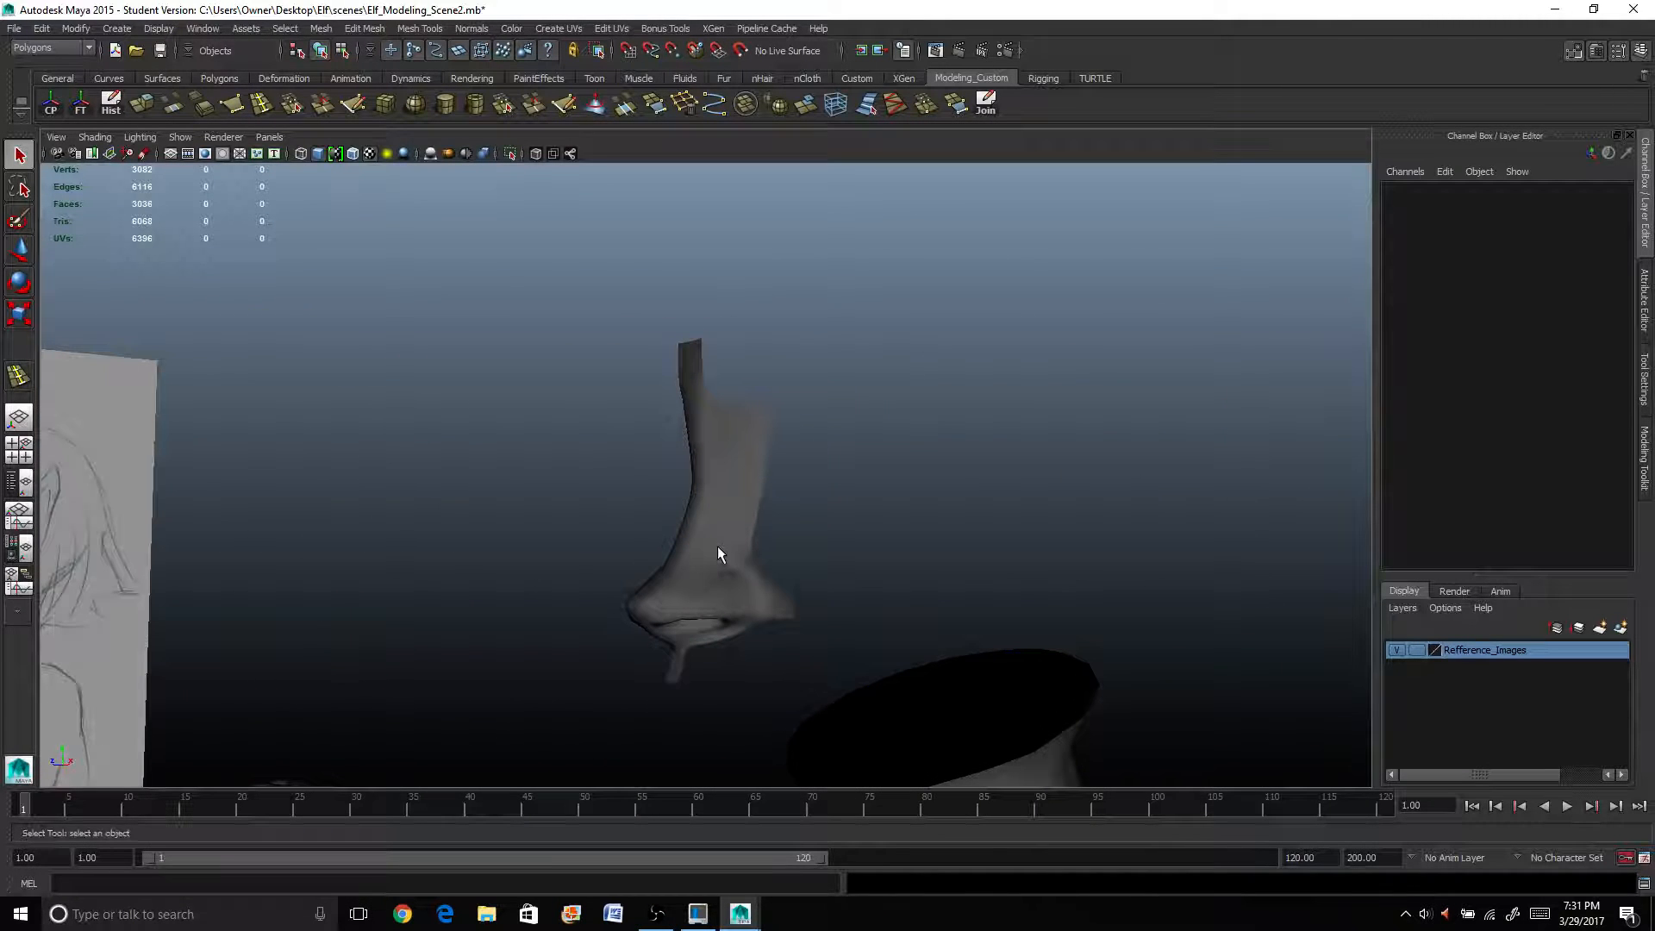
Select the nose mesh and examine its proportions from the side and front against the body and the reference drawings.
{"action": "scroll", "coordinate": [718, 548], "scroll_direction": "up", "scroll_amount": 3}
{"action": "left_click", "coordinate": [719, 574]}
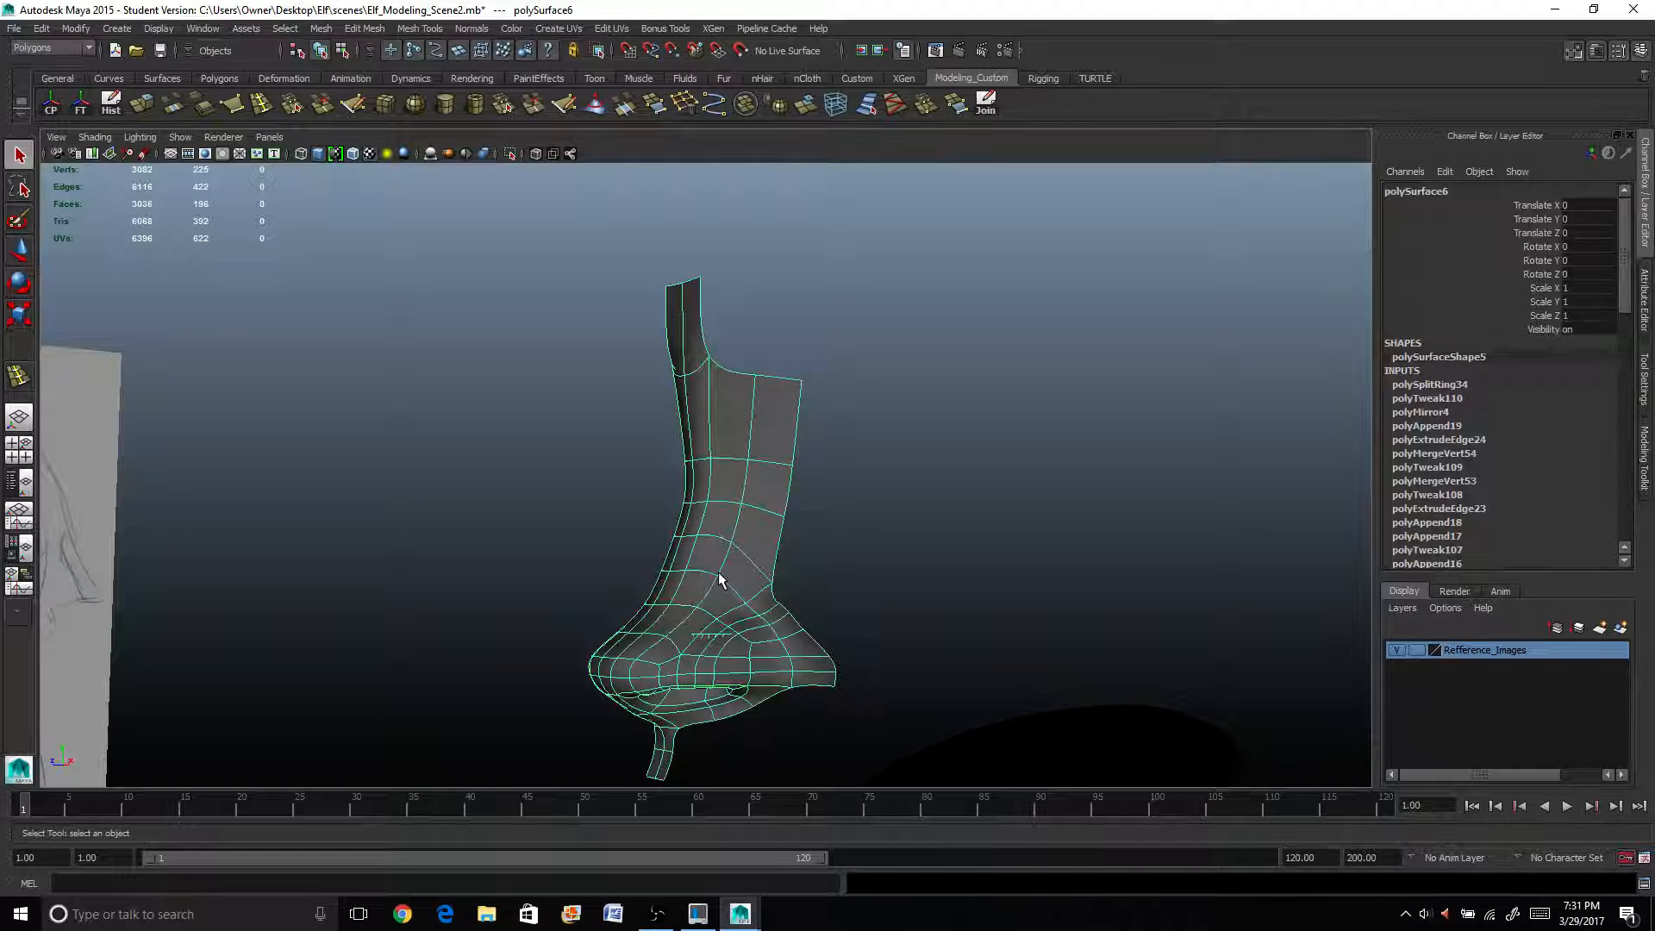
{"action": "scroll", "coordinate": [717, 572], "scroll_direction": "down", "scroll_amount": 8}
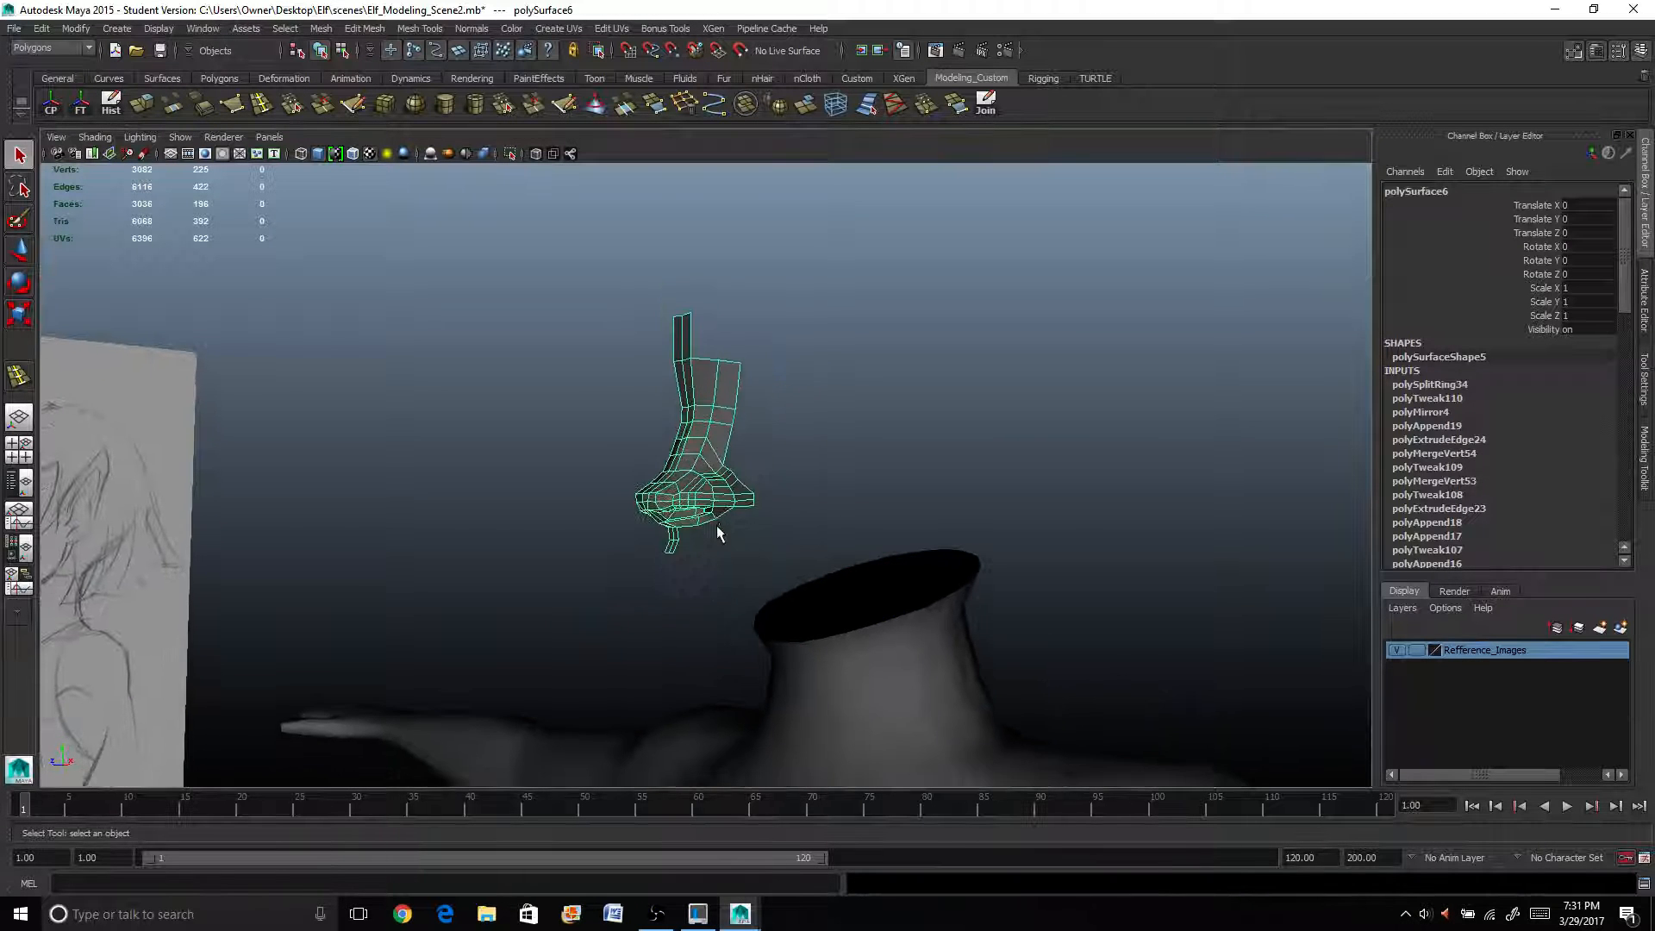
{"action": "mouse_move", "coordinate": [683, 573]}
{"action": "left_mouse_down", "text": "alt"}
{"action": "mouse_move", "coordinate": [831, 491]}
{"action": "mouse_move", "coordinate": [861, 443]}
{"action": "left_mouse_up", "text": "alt"}
{"action": "scroll", "coordinate": [859, 440], "scroll_direction": "down", "scroll_amount": 3}
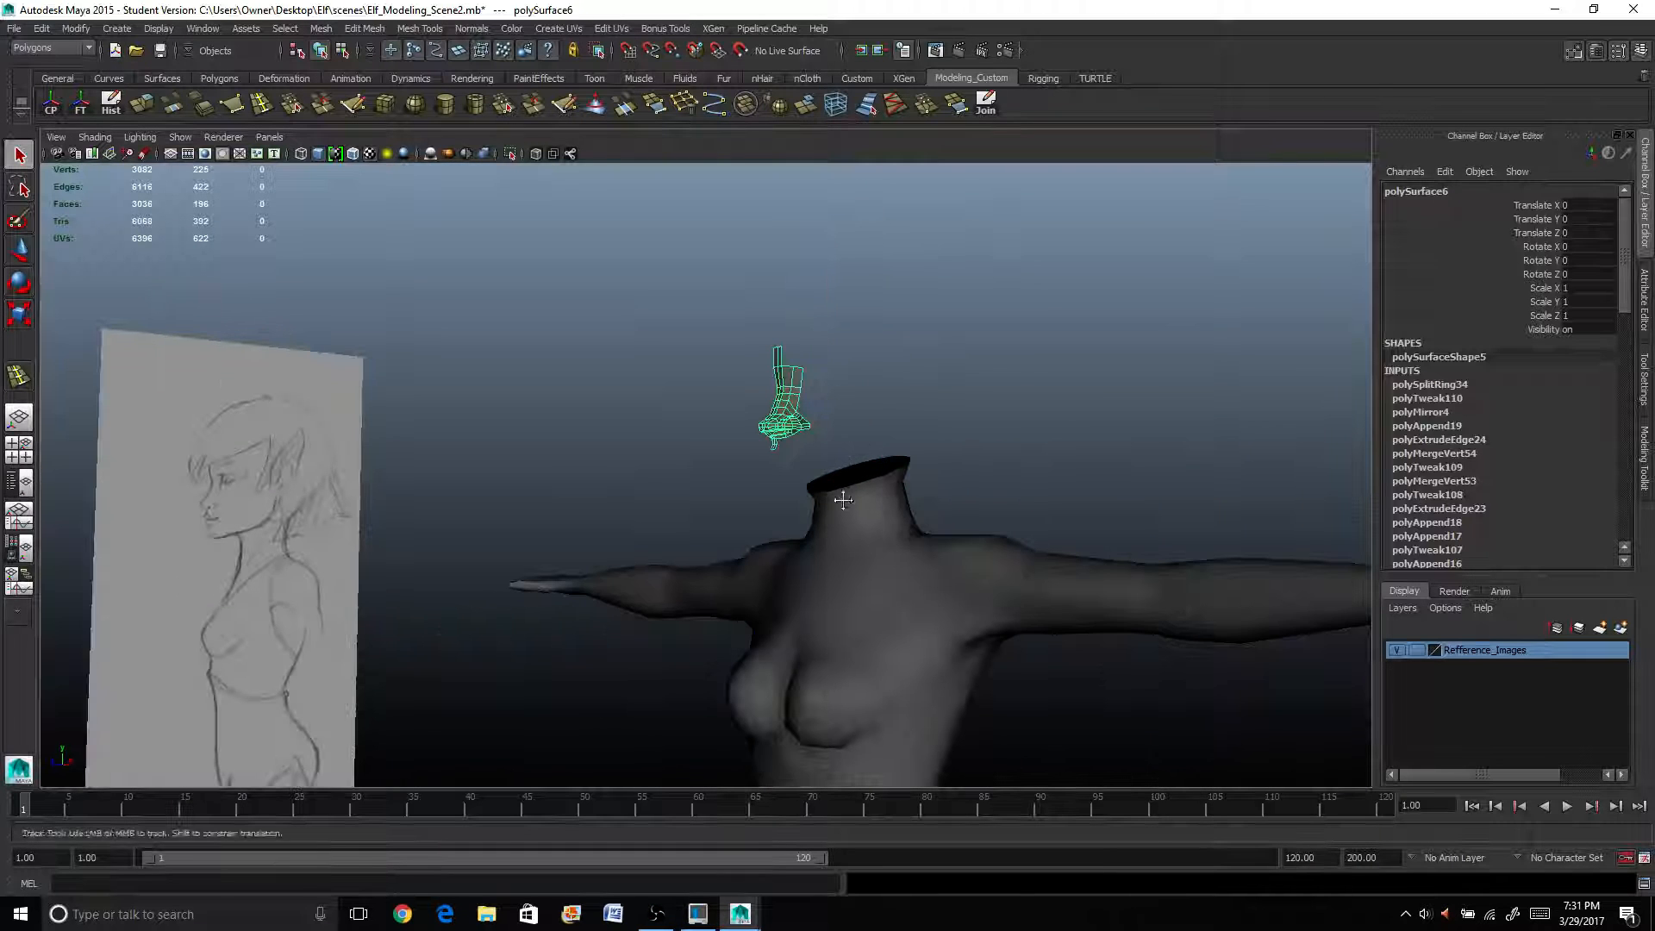
{"action": "middle_click_drag", "start_coordinate": [850, 438], "coordinate": [818, 417], "text": "alt"}
{"action": "scroll", "coordinate": [817, 416], "scroll_direction": "up", "scroll_amount": 2}
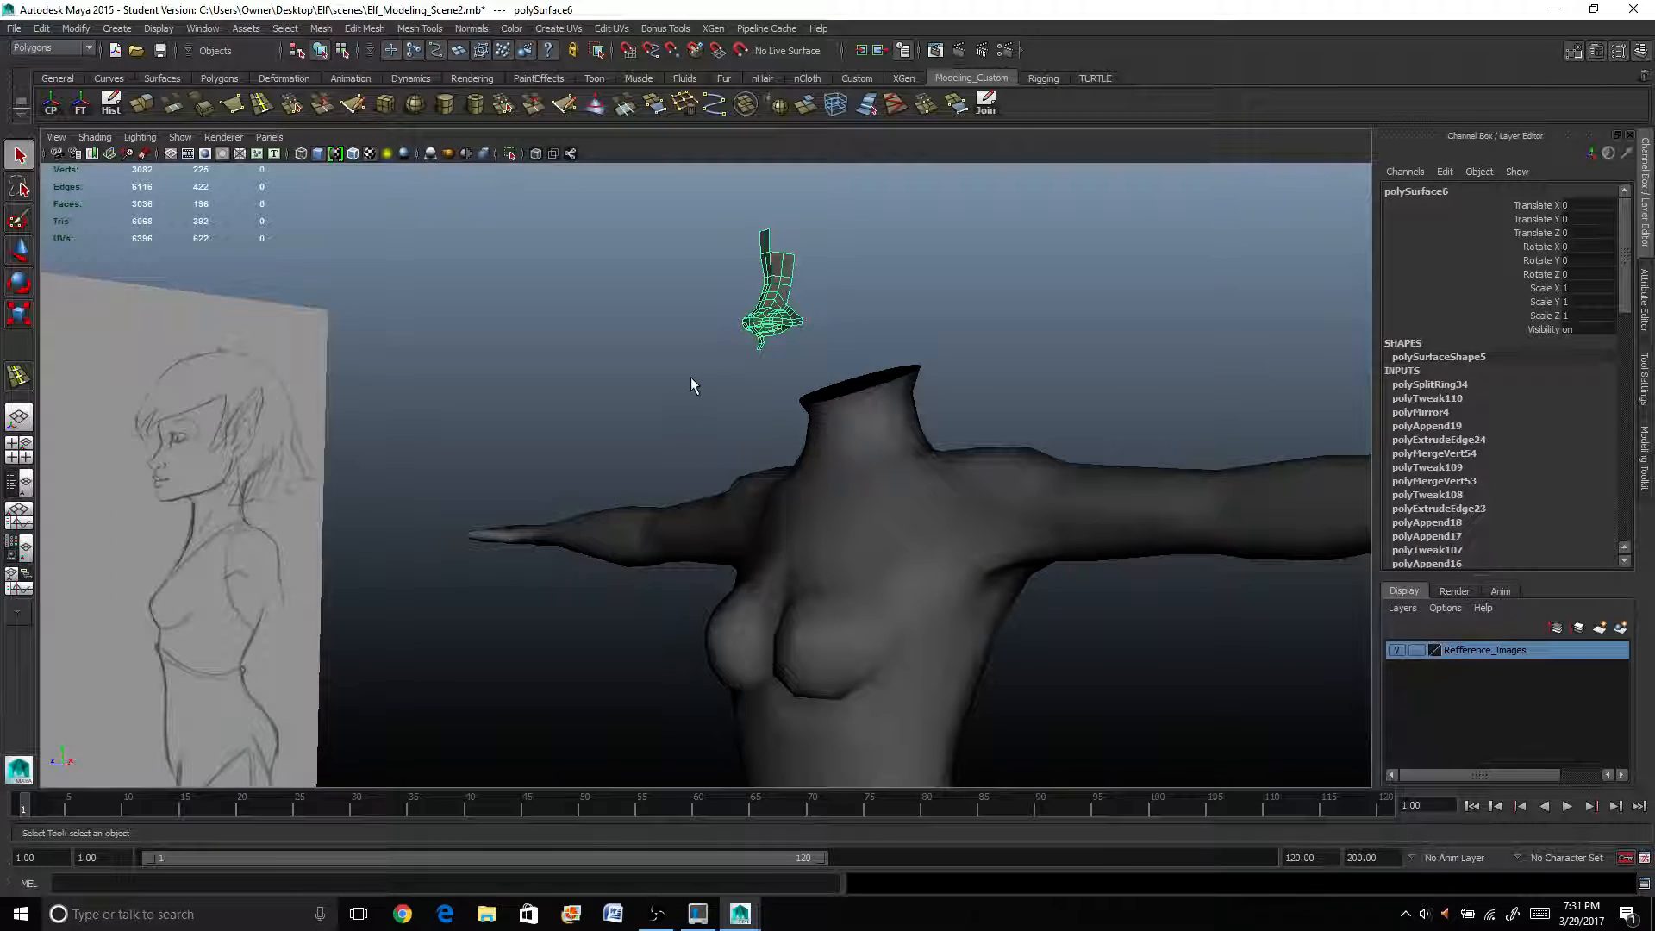
{"action": "scroll", "coordinate": [691, 376], "scroll_direction": "up", "scroll_amount": 1}
{"action": "middle_click_drag", "start_coordinate": [793, 271], "coordinate": [768, 388], "text": "alt"}
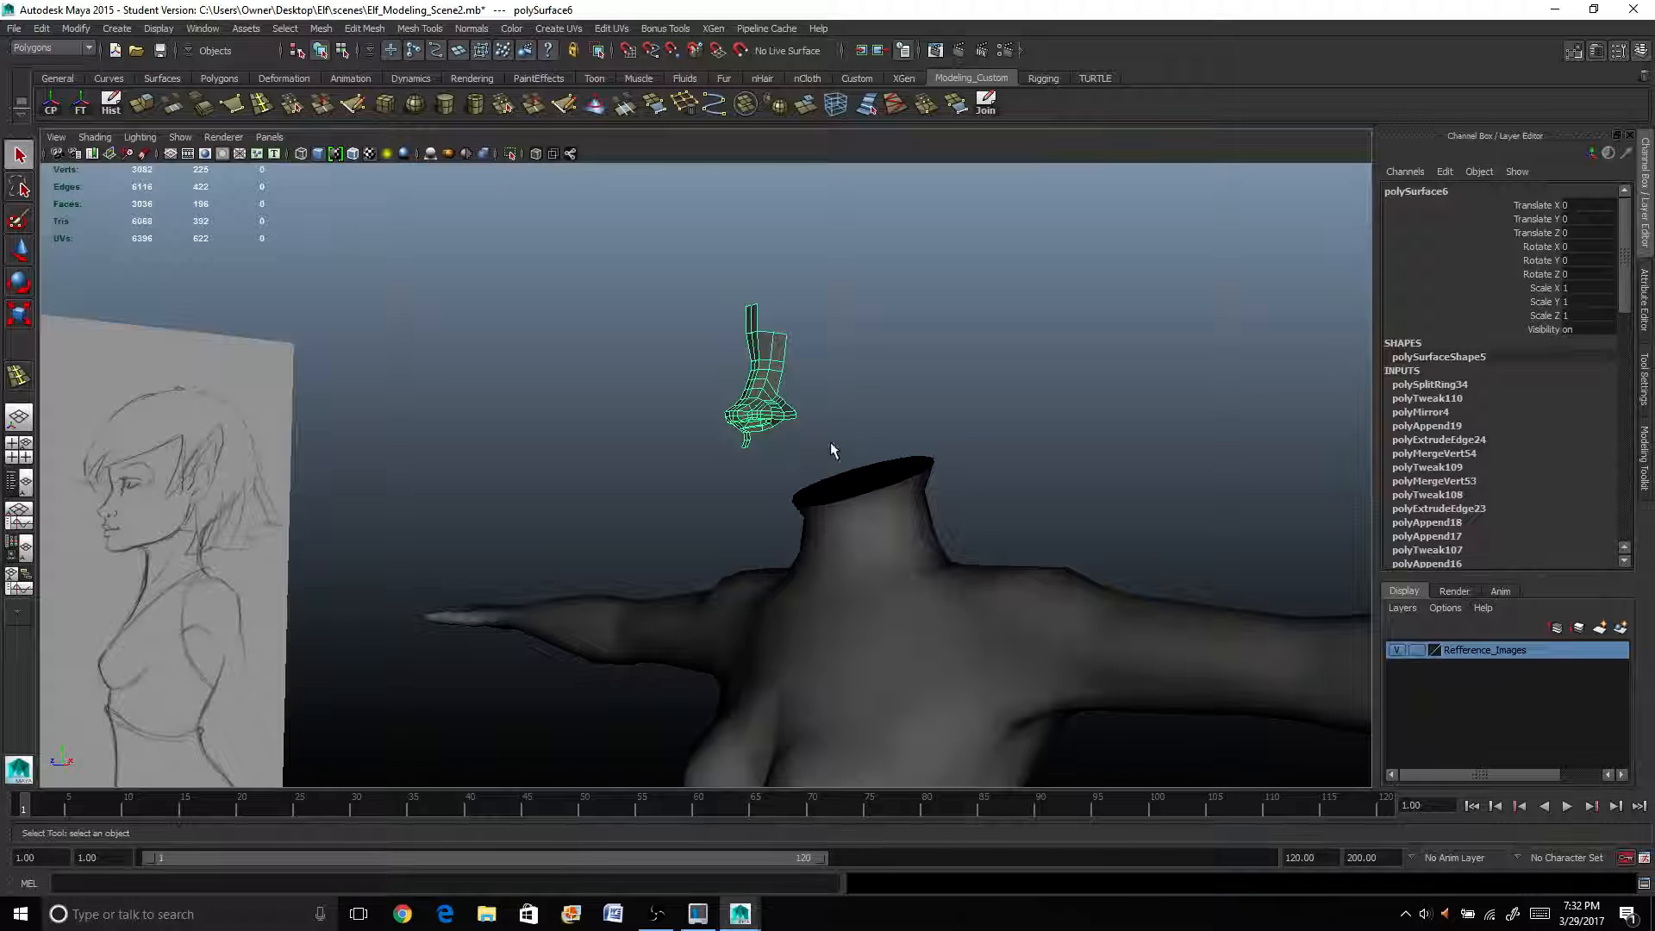
{"action": "scroll", "coordinate": [765, 379], "scroll_direction": "up", "scroll_amount": 2}
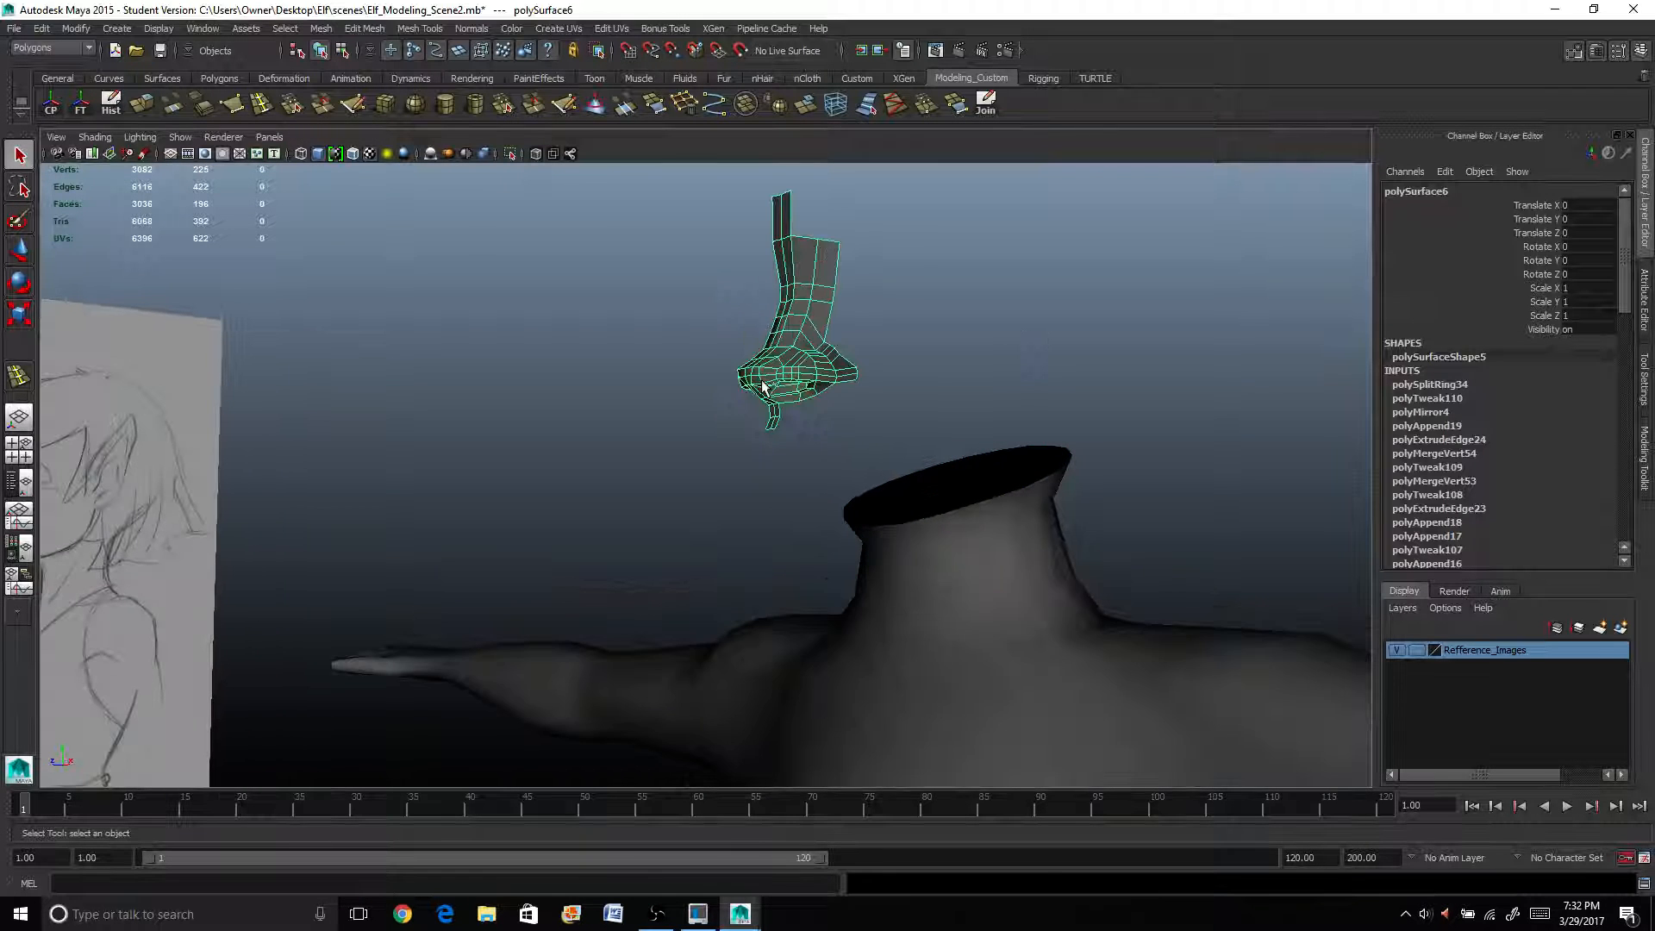
{"action": "left_click_drag", "start_coordinate": [698, 360], "coordinate": [845, 380], "text": "alt"}
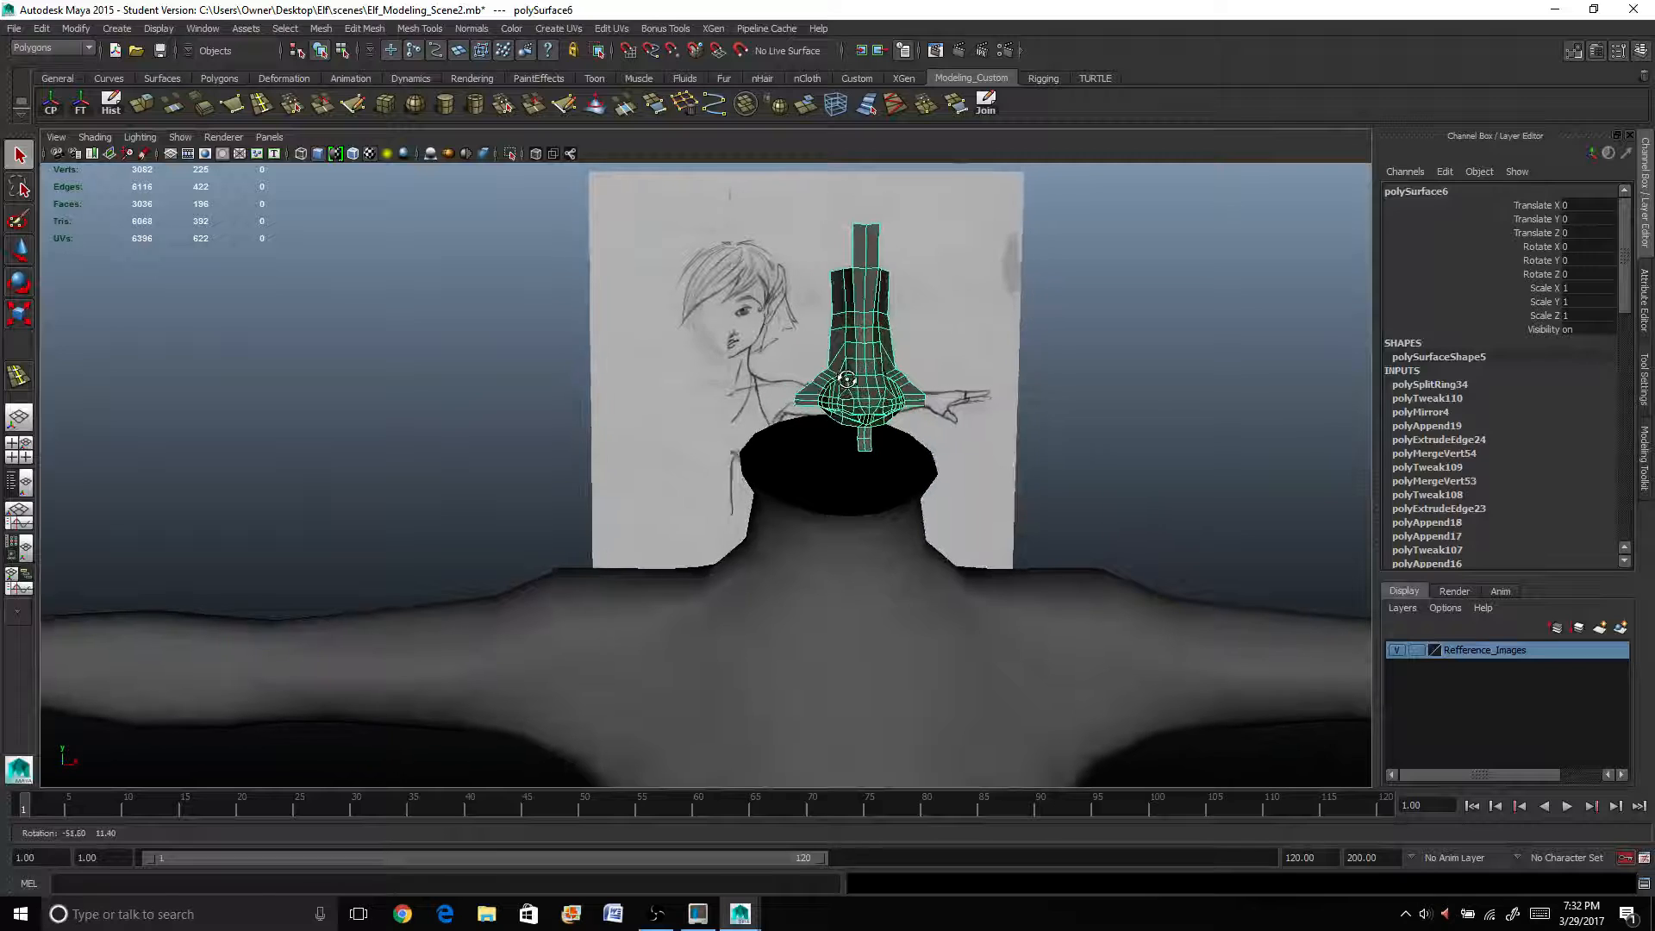
{"action": "scroll", "coordinate": [845, 371], "scroll_direction": "up", "scroll_amount": 2}
{"action": "left_click_drag", "start_coordinate": [918, 291], "coordinate": [723, 315], "text": "alt"}
{"action": "scroll", "coordinate": [722, 318], "scroll_direction": "down", "scroll_amount": 2}
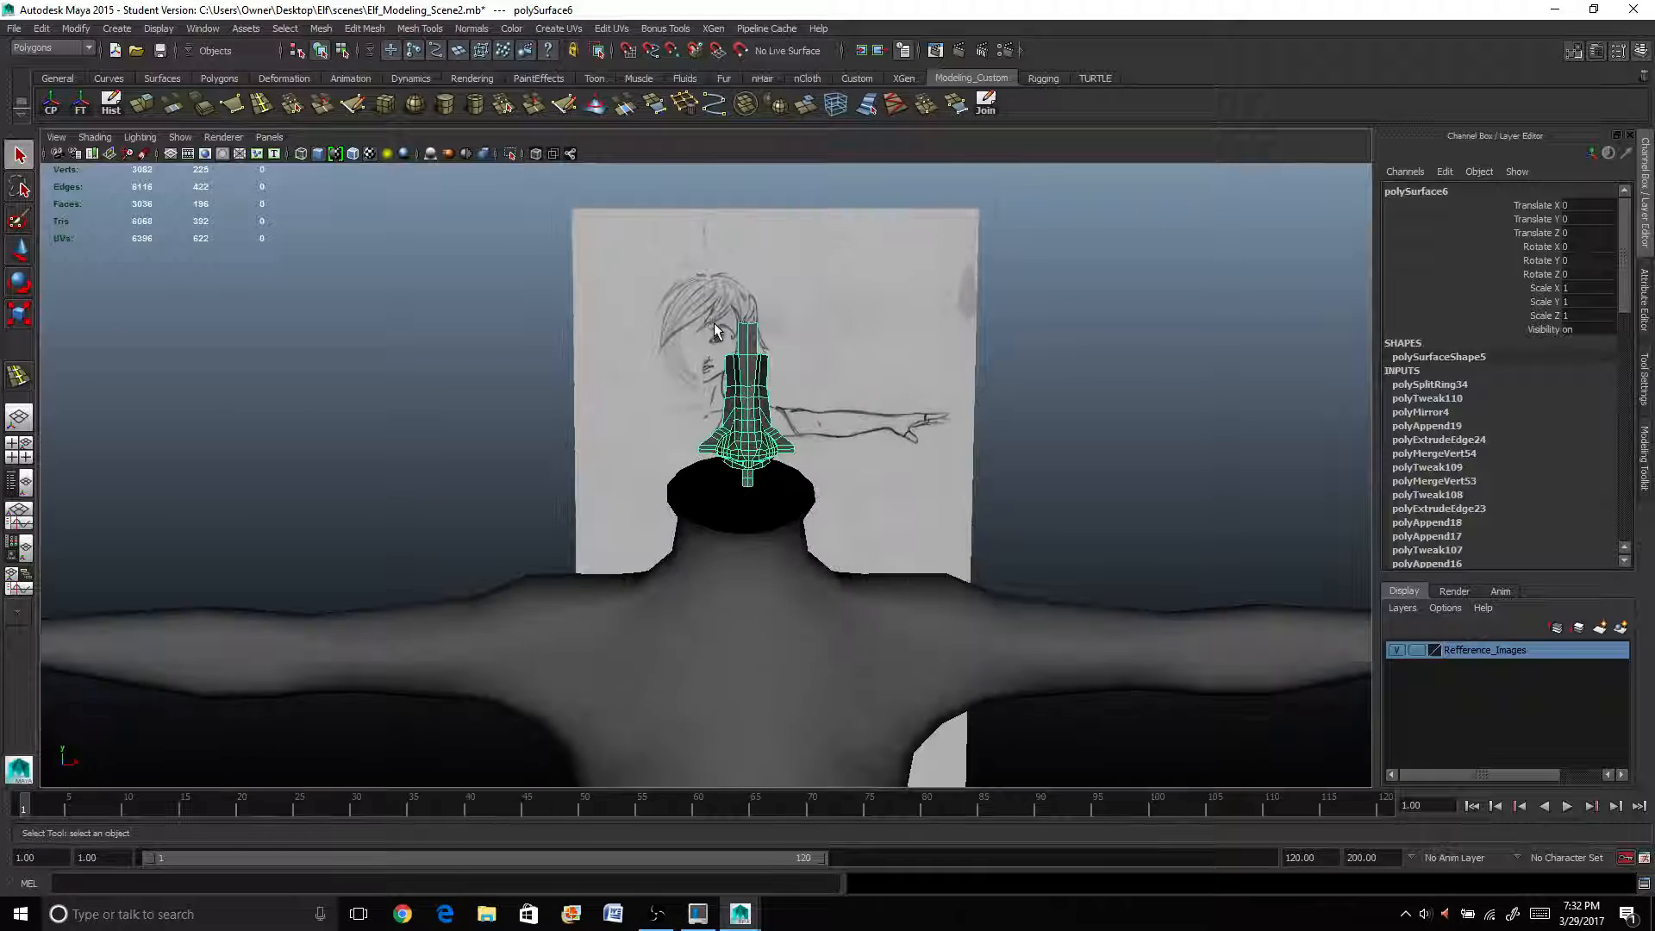
Delete all faces of the nose on the character's right side up to the centre line, including those around the nostril.
{"action": "right_click", "coordinate": [748, 372]}
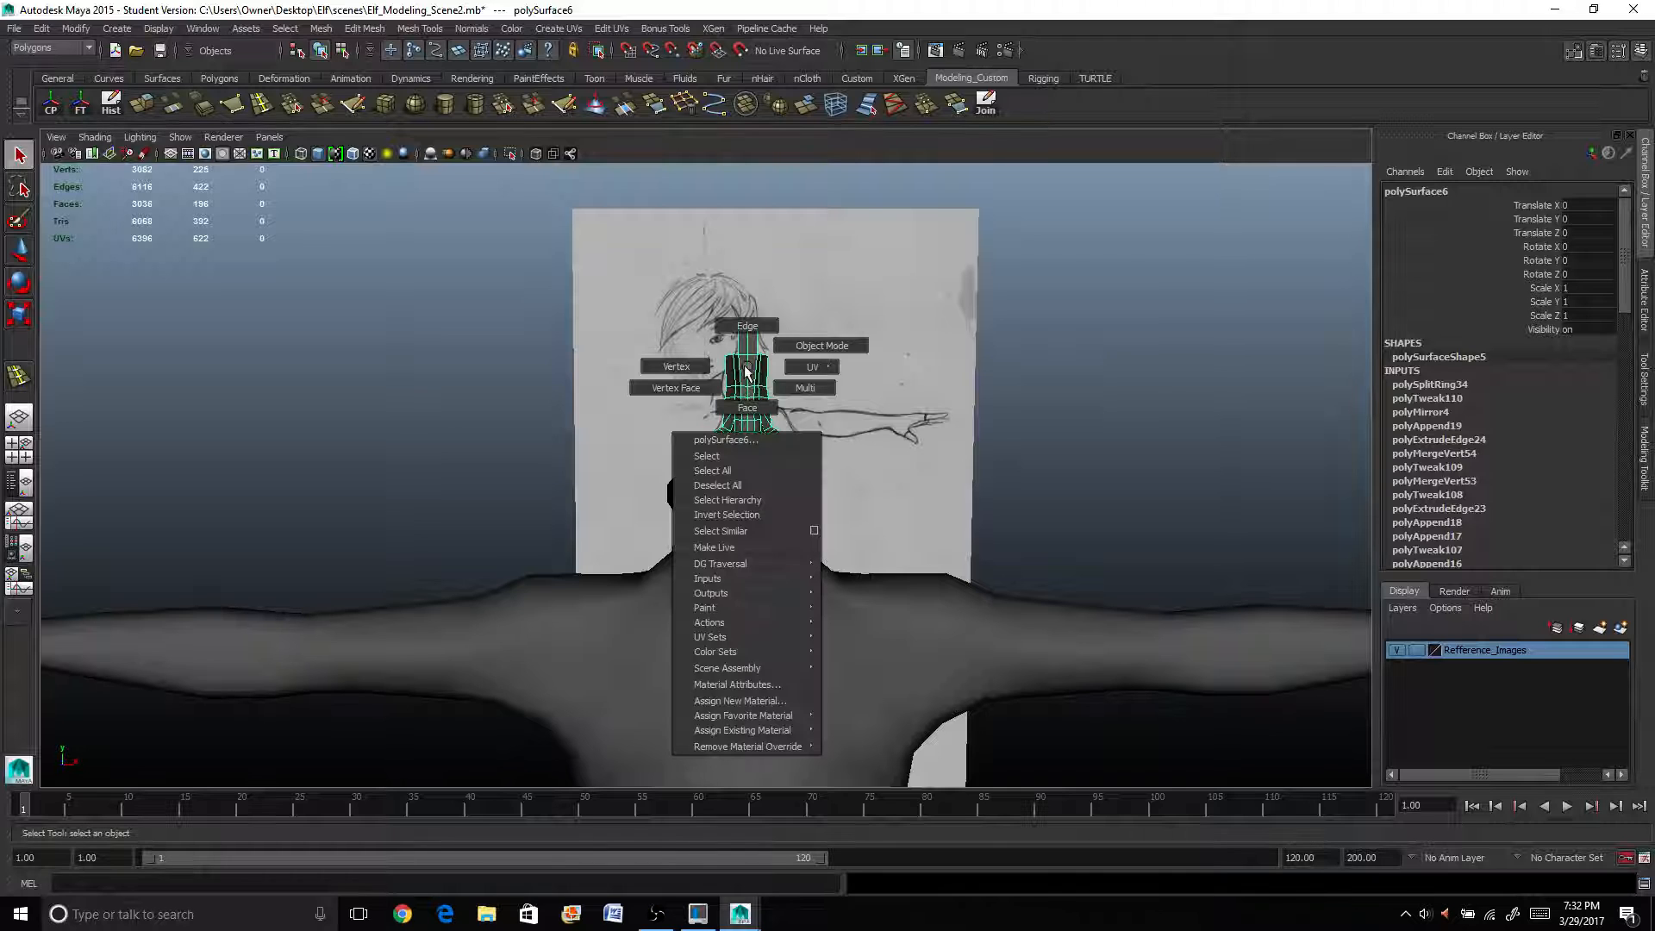
{"action": "left_click_drag", "start_coordinate": [750, 407], "coordinate": [690, 273], "text": "alt"}
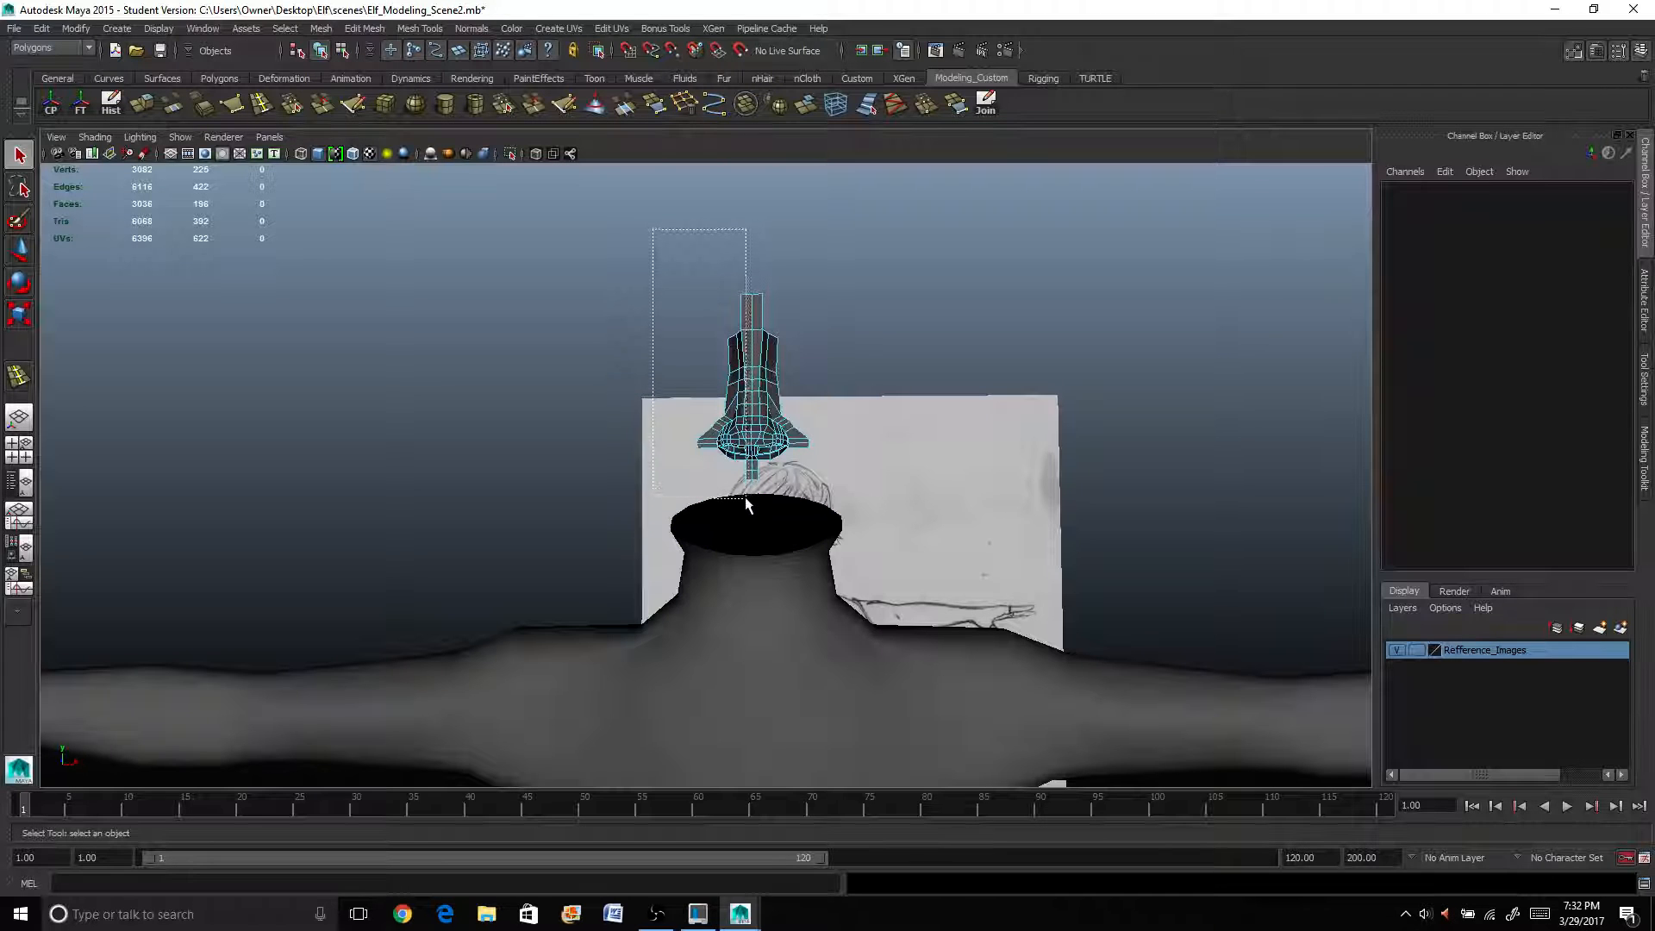
{"action": "left_click_drag", "start_coordinate": [746, 506], "coordinate": [750, 509]}
{"action": "scroll", "coordinate": [750, 479], "scroll_direction": "up", "scroll_amount": 8}
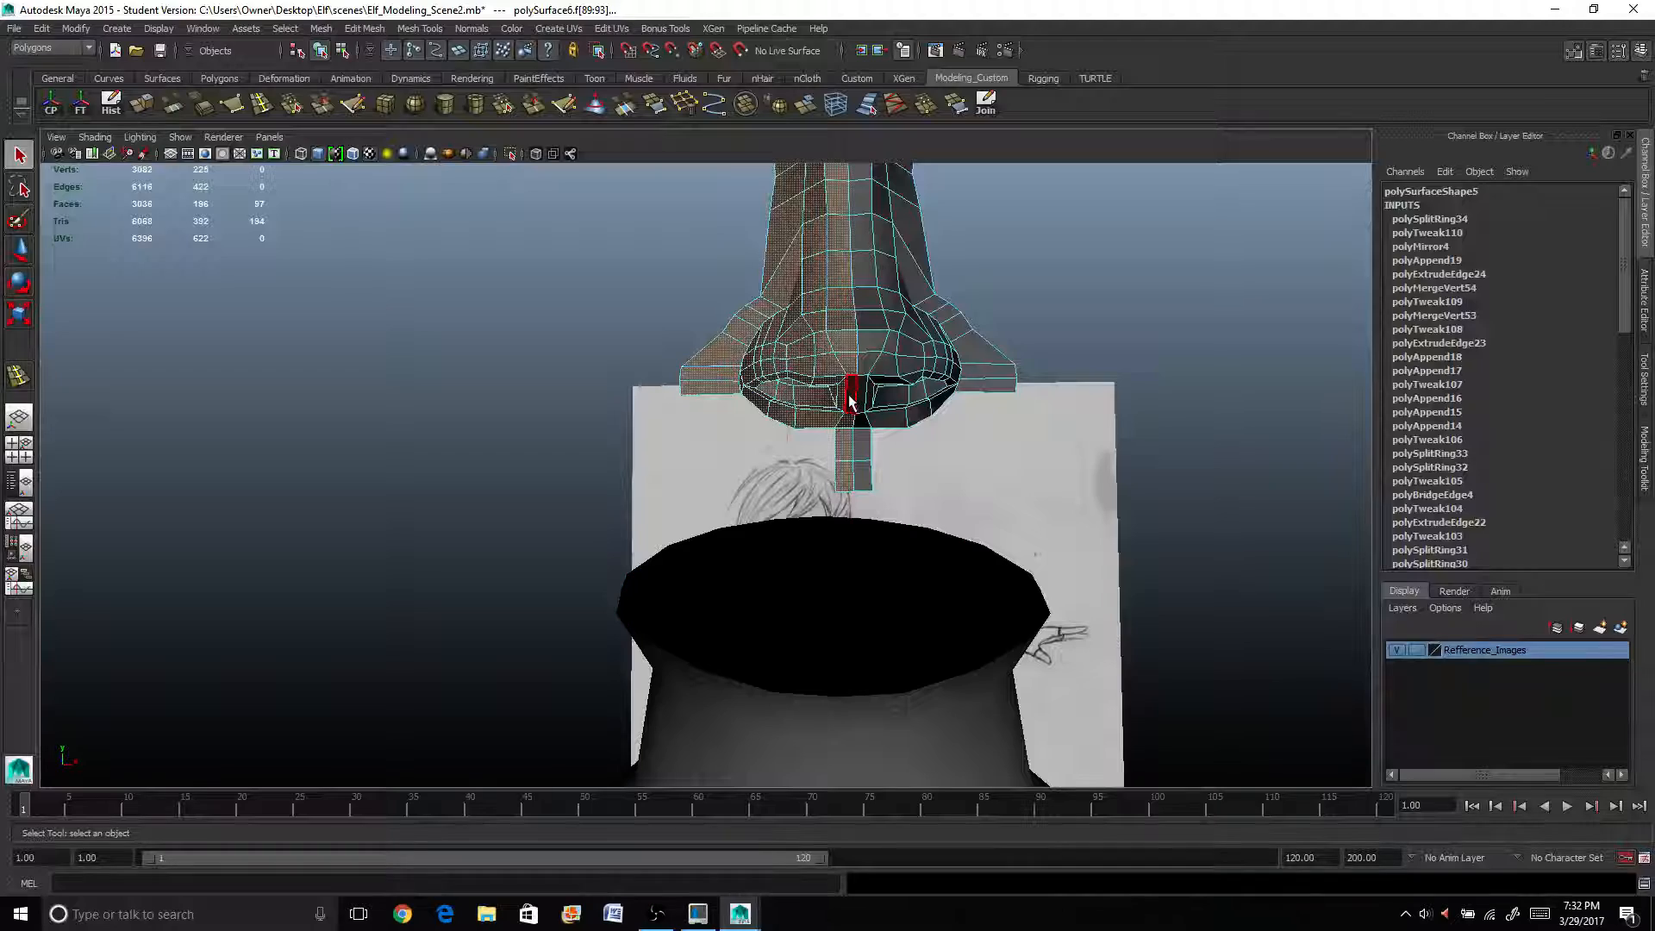
{"action": "left_click", "coordinate": [851, 401], "text": "shift"}
{"action": "mouse_move", "coordinate": [897, 333]}
{"action": "left_mouse_down", "text": "alt"}
{"action": "mouse_move", "coordinate": [1019, 409]}
{"action": "mouse_move", "coordinate": [754, 414]}
{"action": "mouse_move", "coordinate": [1005, 431]}
{"action": "mouse_move", "coordinate": [920, 417]}
{"action": "mouse_move", "coordinate": [938, 301]}
{"action": "left_mouse_up", "text": "alt"}
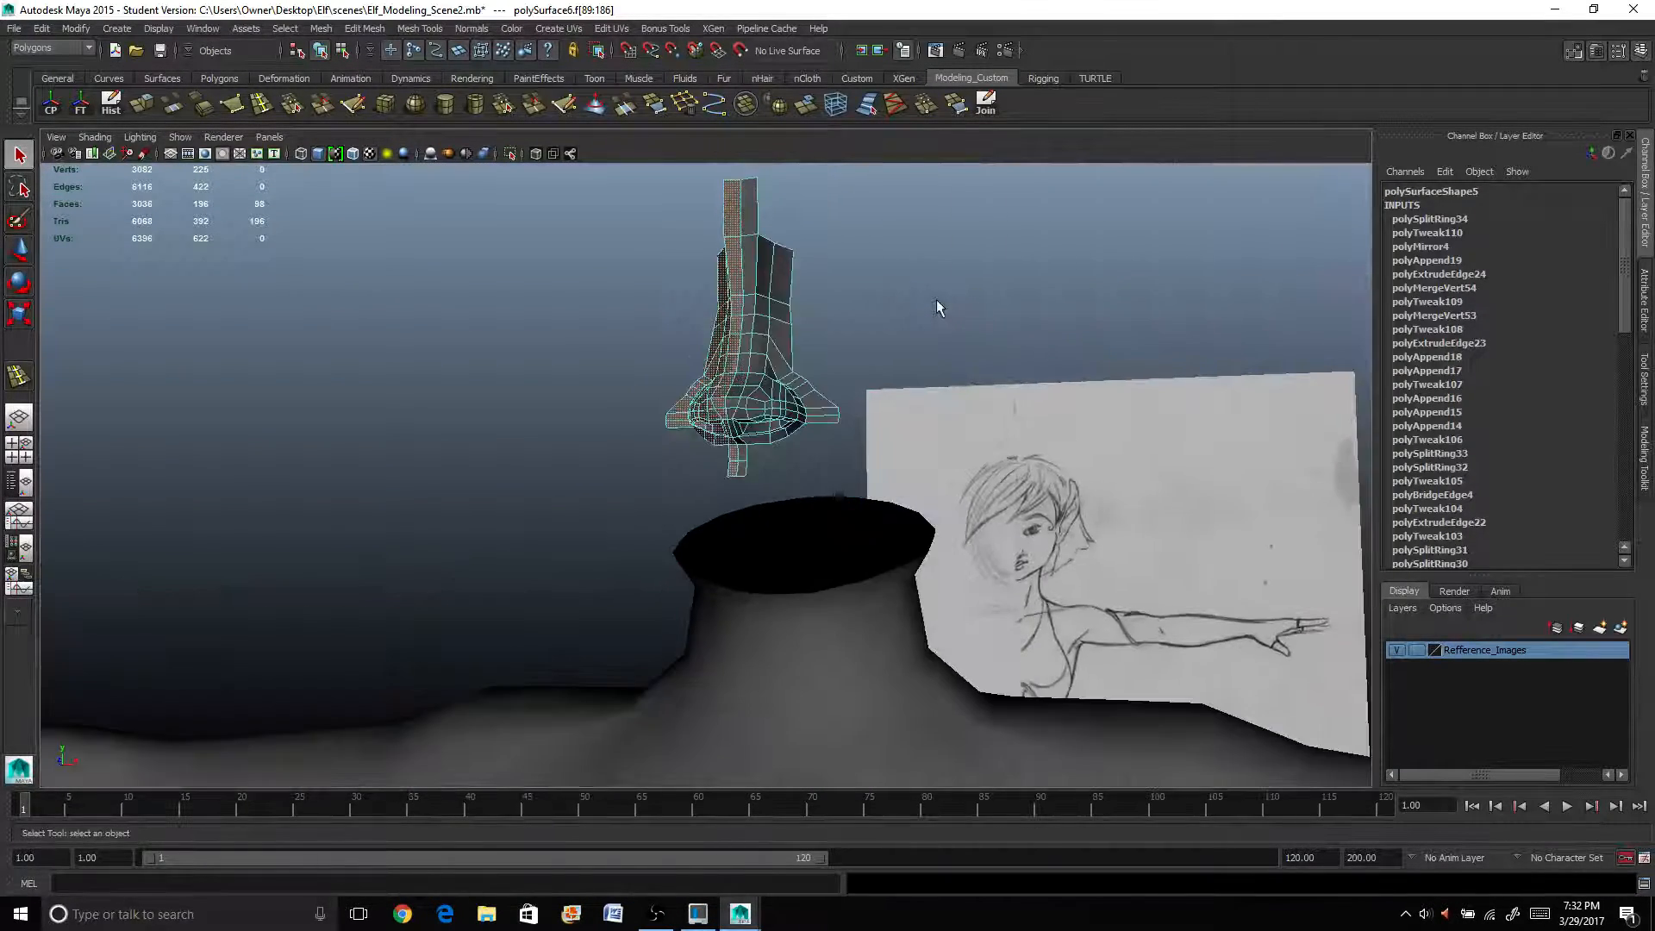
{"action": "key", "text": "Delete"}
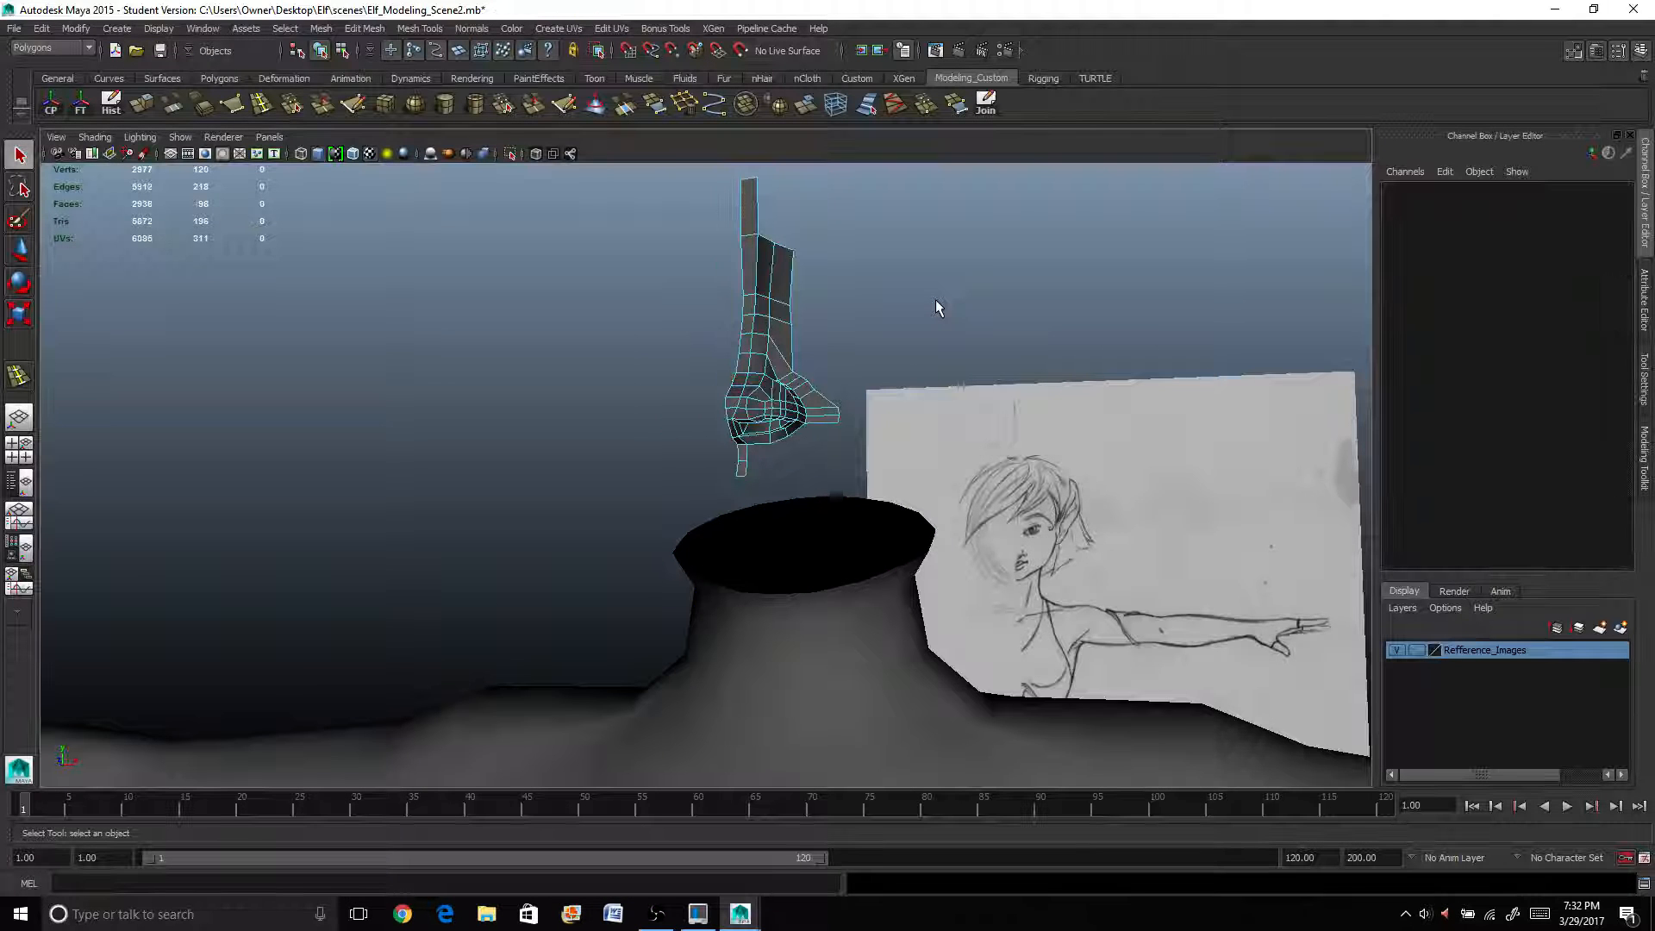
Return to object mode and delete the construction history of the remaining half nose and of the body mesh.
{"action": "mouse_move", "coordinate": [689, 402]}
{"action": "left_mouse_down", "text": "alt"}
{"action": "mouse_move", "coordinate": [603, 405]}
{"action": "mouse_move", "coordinate": [693, 401]}
{"action": "mouse_move", "coordinate": [716, 380]}
{"action": "left_mouse_up", "text": "alt"}
{"action": "right_click_drag", "start_coordinate": [740, 338], "coordinate": [829, 323]}
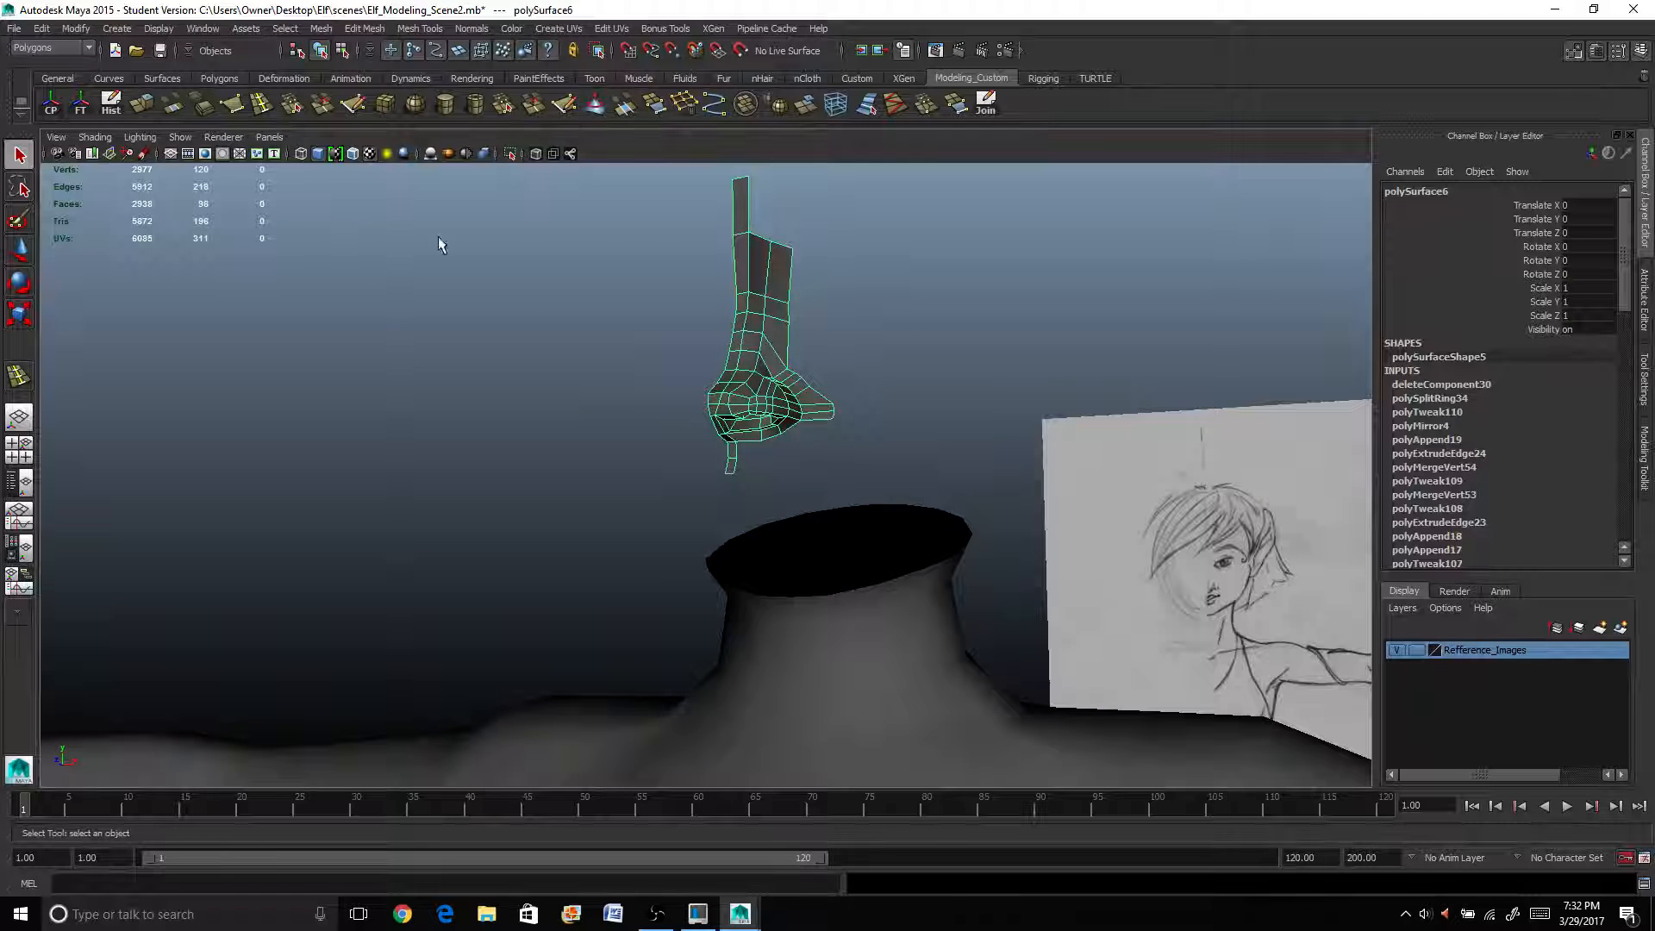
{"action": "left_click", "coordinate": [112, 103]}
{"action": "left_click_drag", "start_coordinate": [260, 239], "coordinate": [402, 448], "text": "alt"}
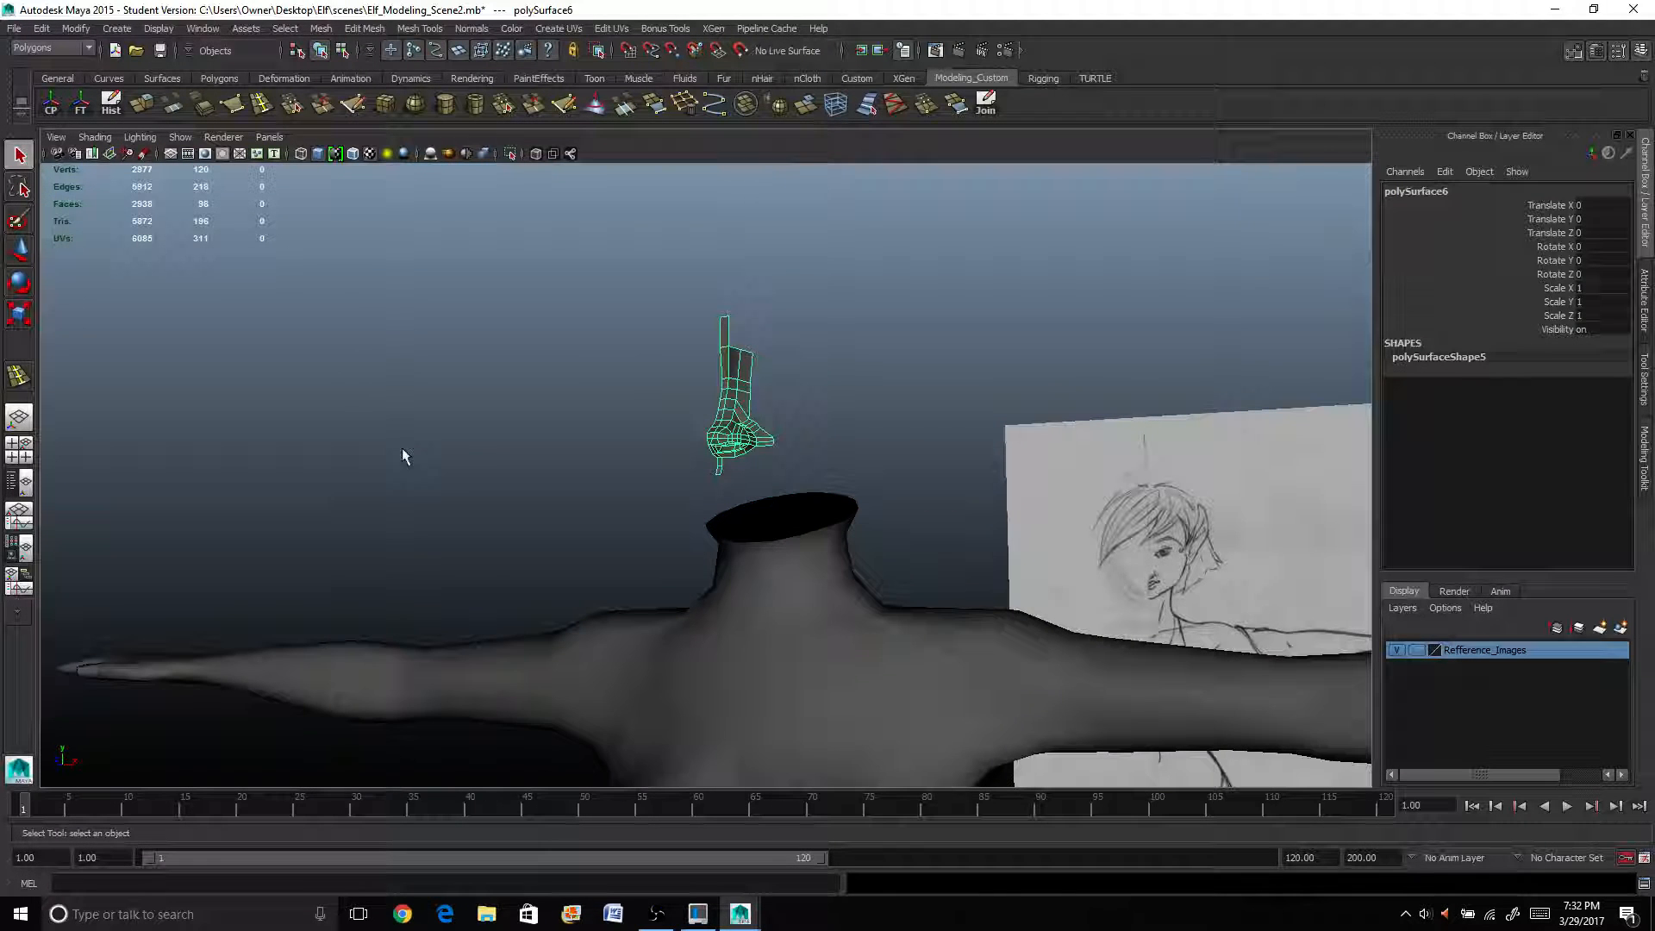
{"action": "left_click", "coordinate": [838, 593]}
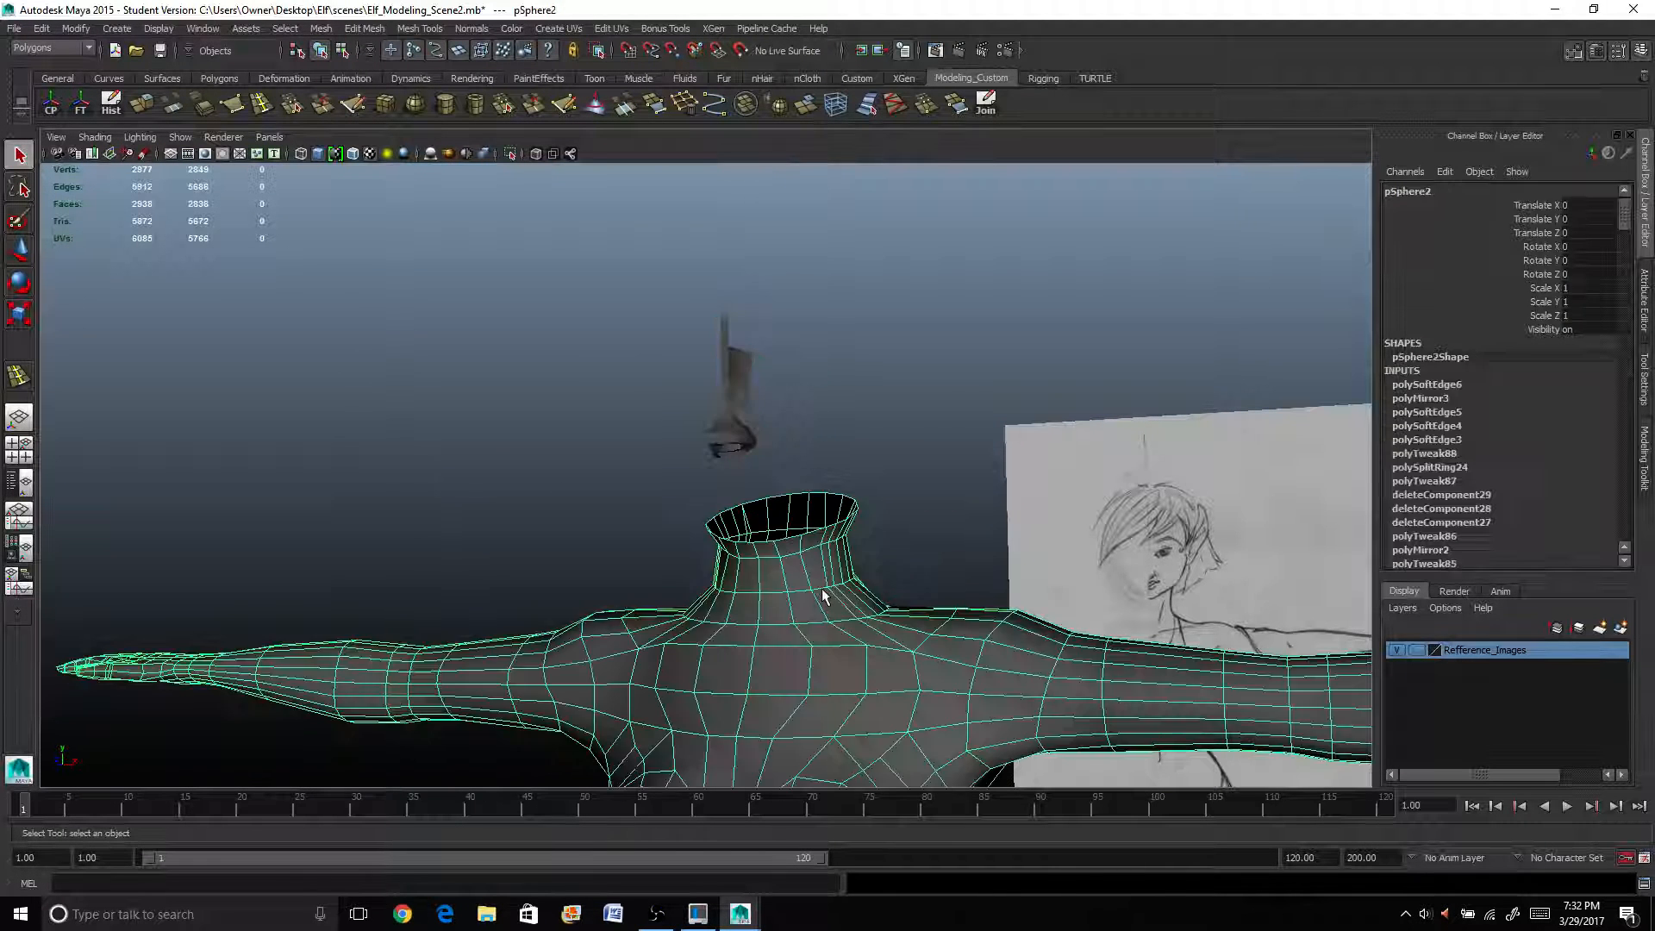
{"action": "left_click", "coordinate": [111, 102]}
{"action": "scroll", "coordinate": [328, 296], "scroll_direction": "down", "scroll_amount": 5}
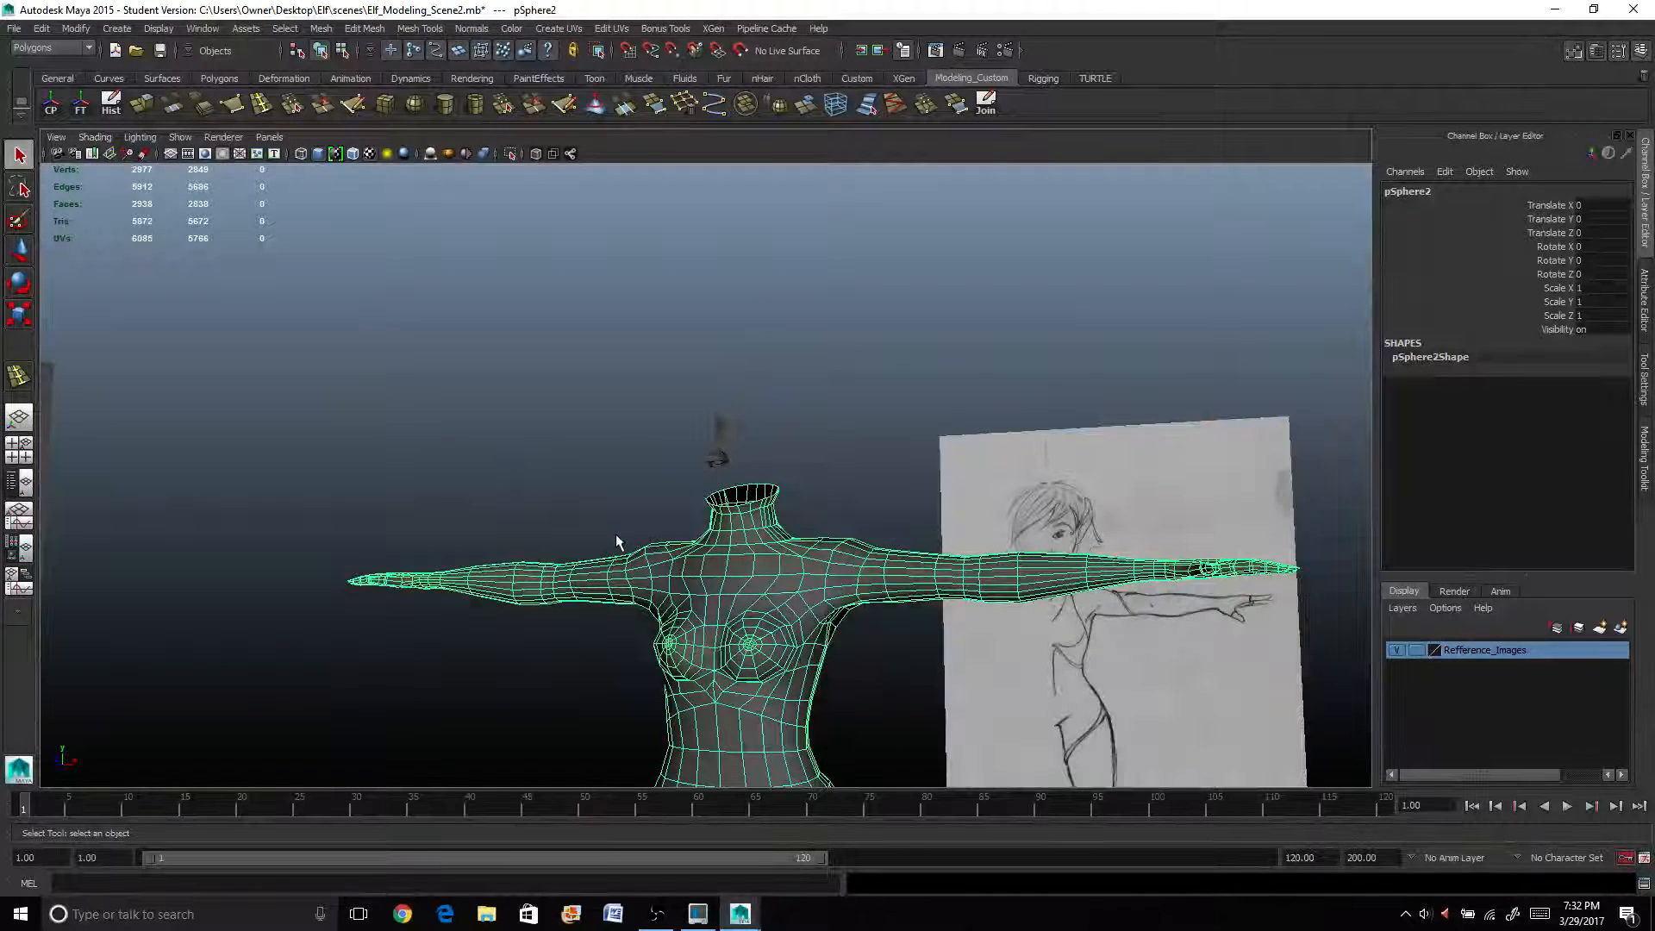
{"action": "scroll", "coordinate": [616, 533], "scroll_direction": "up", "scroll_amount": 4}
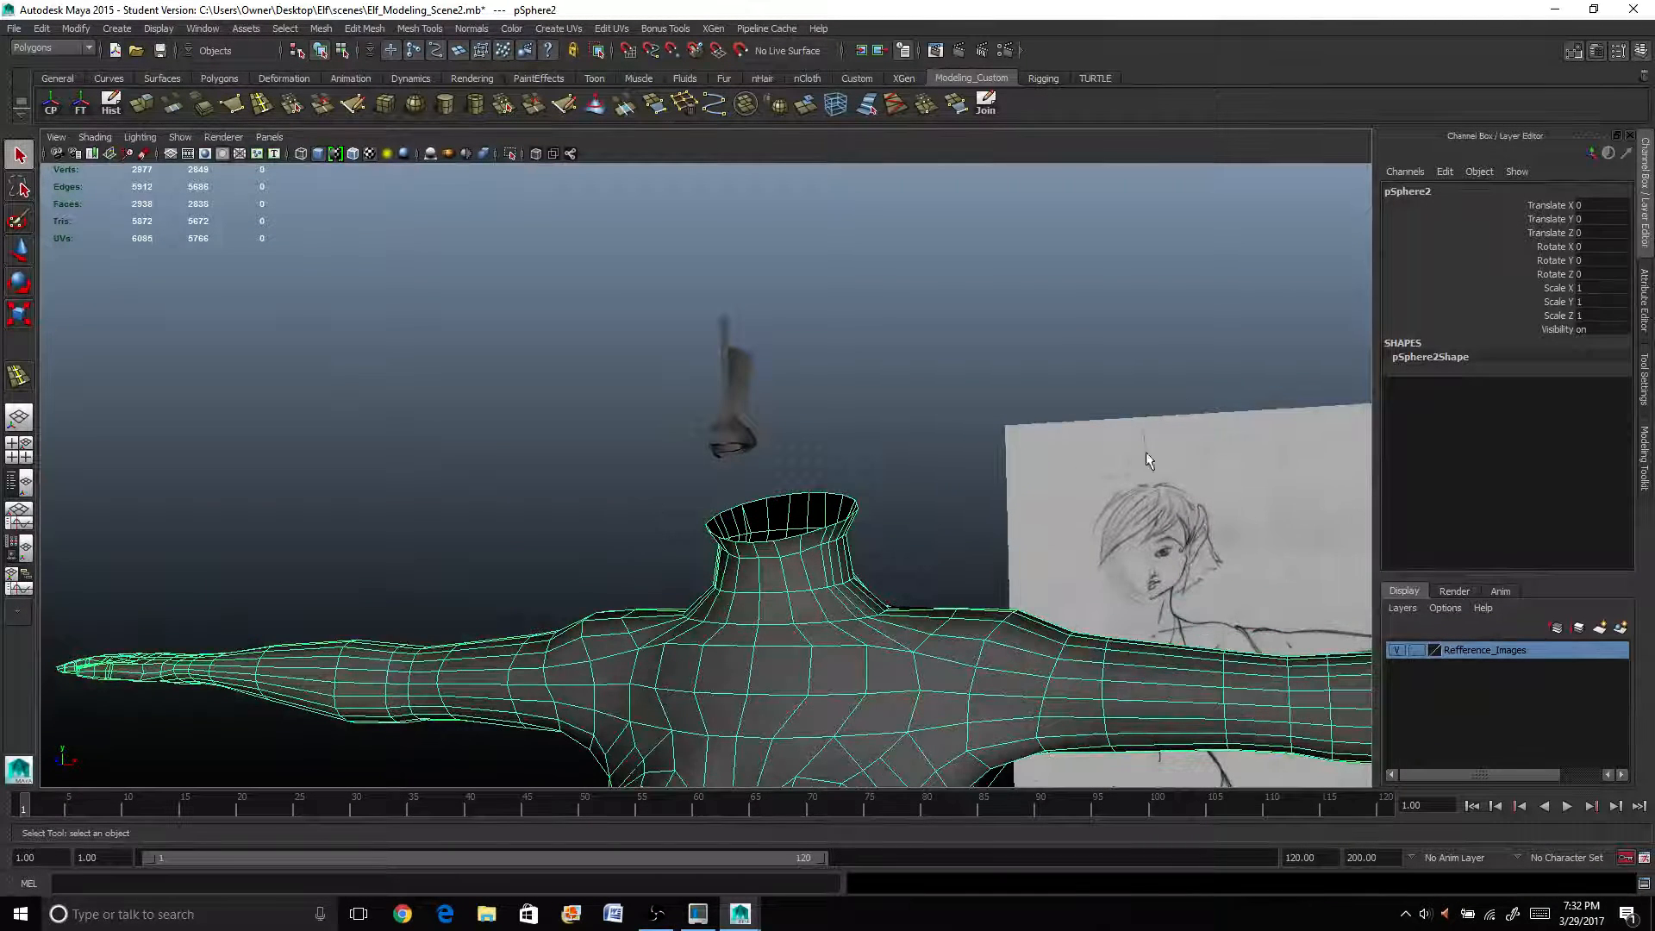
Rename the selected body mesh as Mesh_Elf_Body.
{"action": "double_click", "coordinate": [1407, 191]}
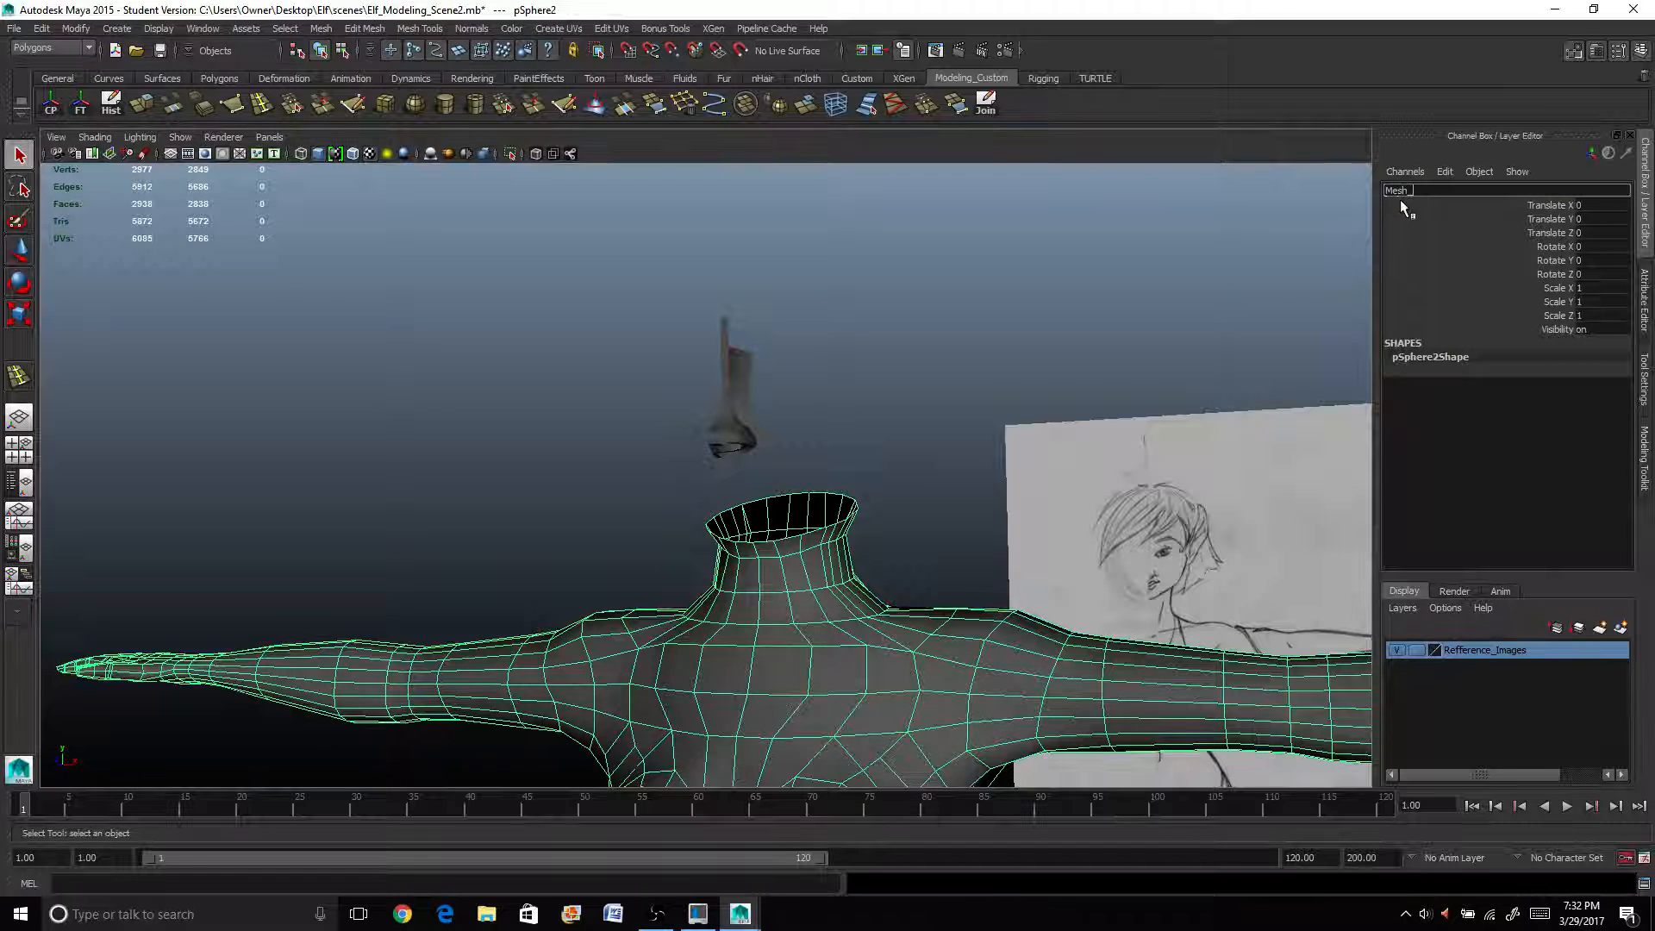
{"action": "type", "text": "Mesh_Elf_Body"}
{"action": "key", "text": "Return"}
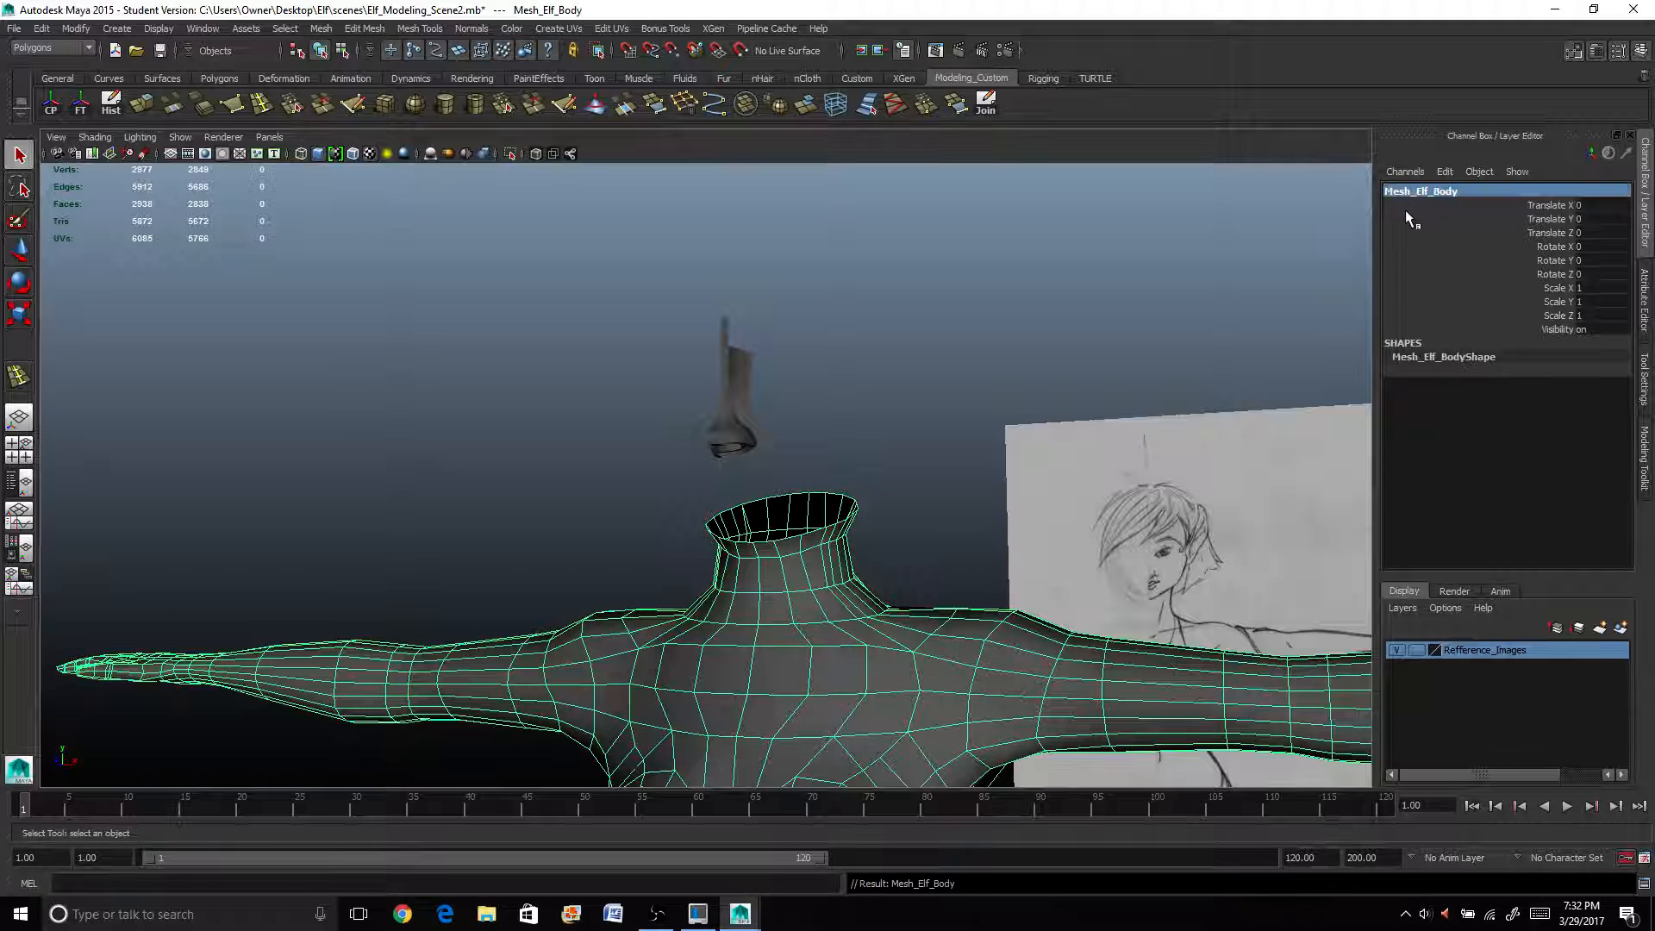
Select the half-nose mesh and rename it as Mesh_Elf_Face.
{"action": "left_click", "coordinate": [746, 412]}
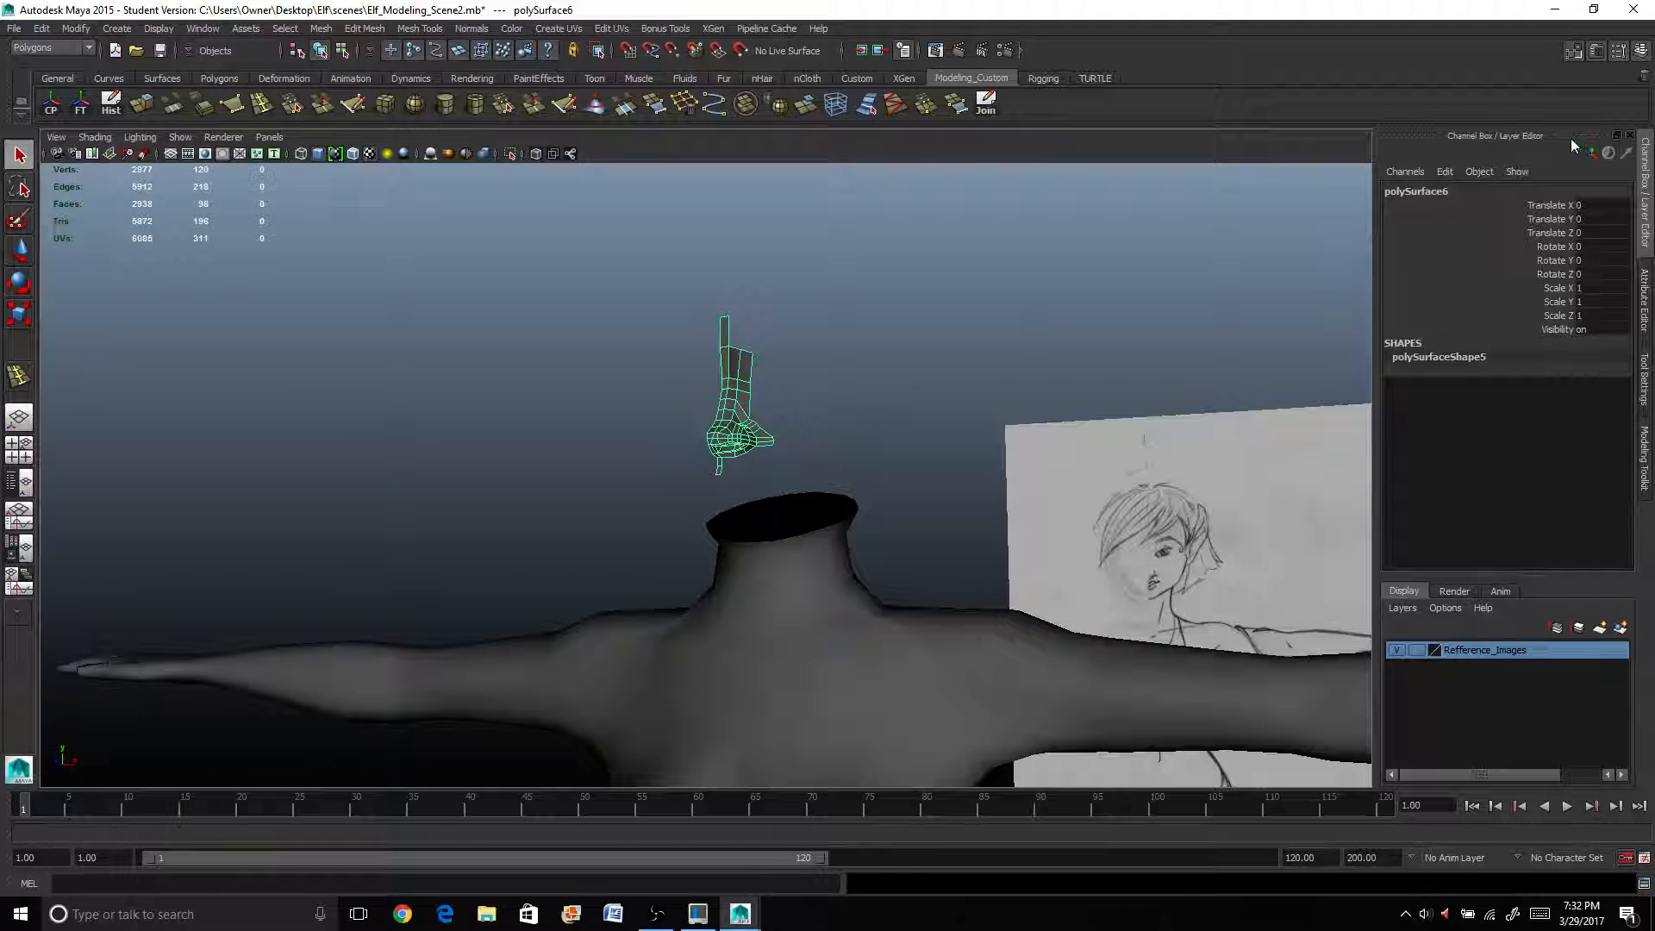
{"action": "double_click", "coordinate": [1441, 190]}
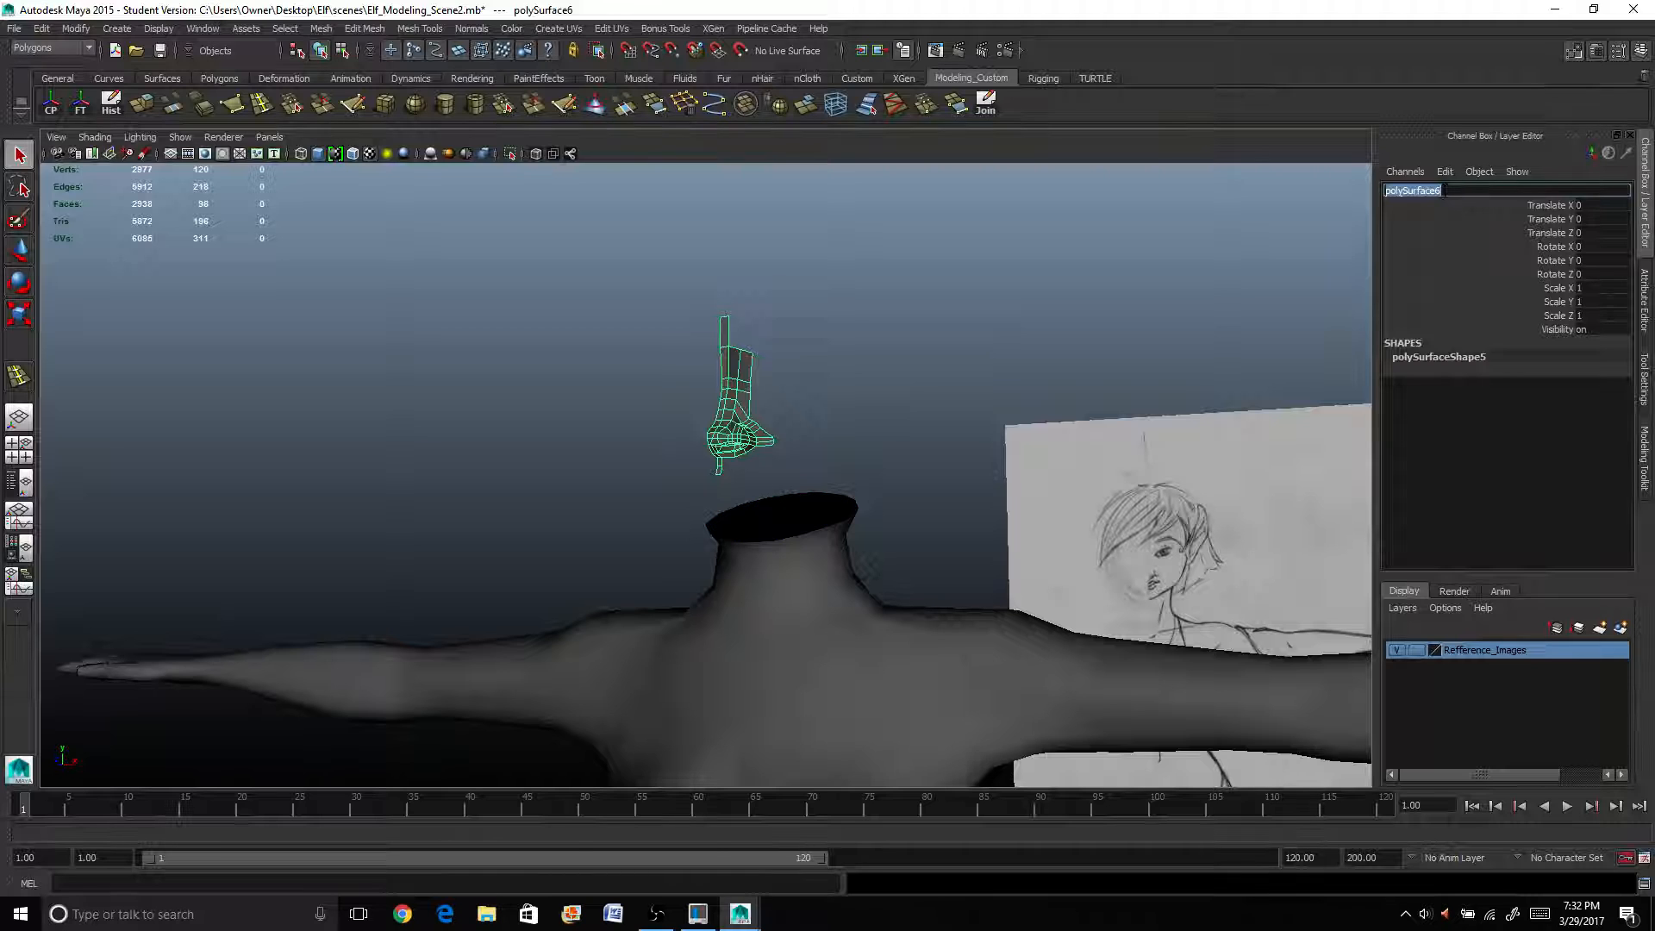
{"action": "type", "text": "Mesh_Elf_Face"}
{"action": "key", "text": "Return"}
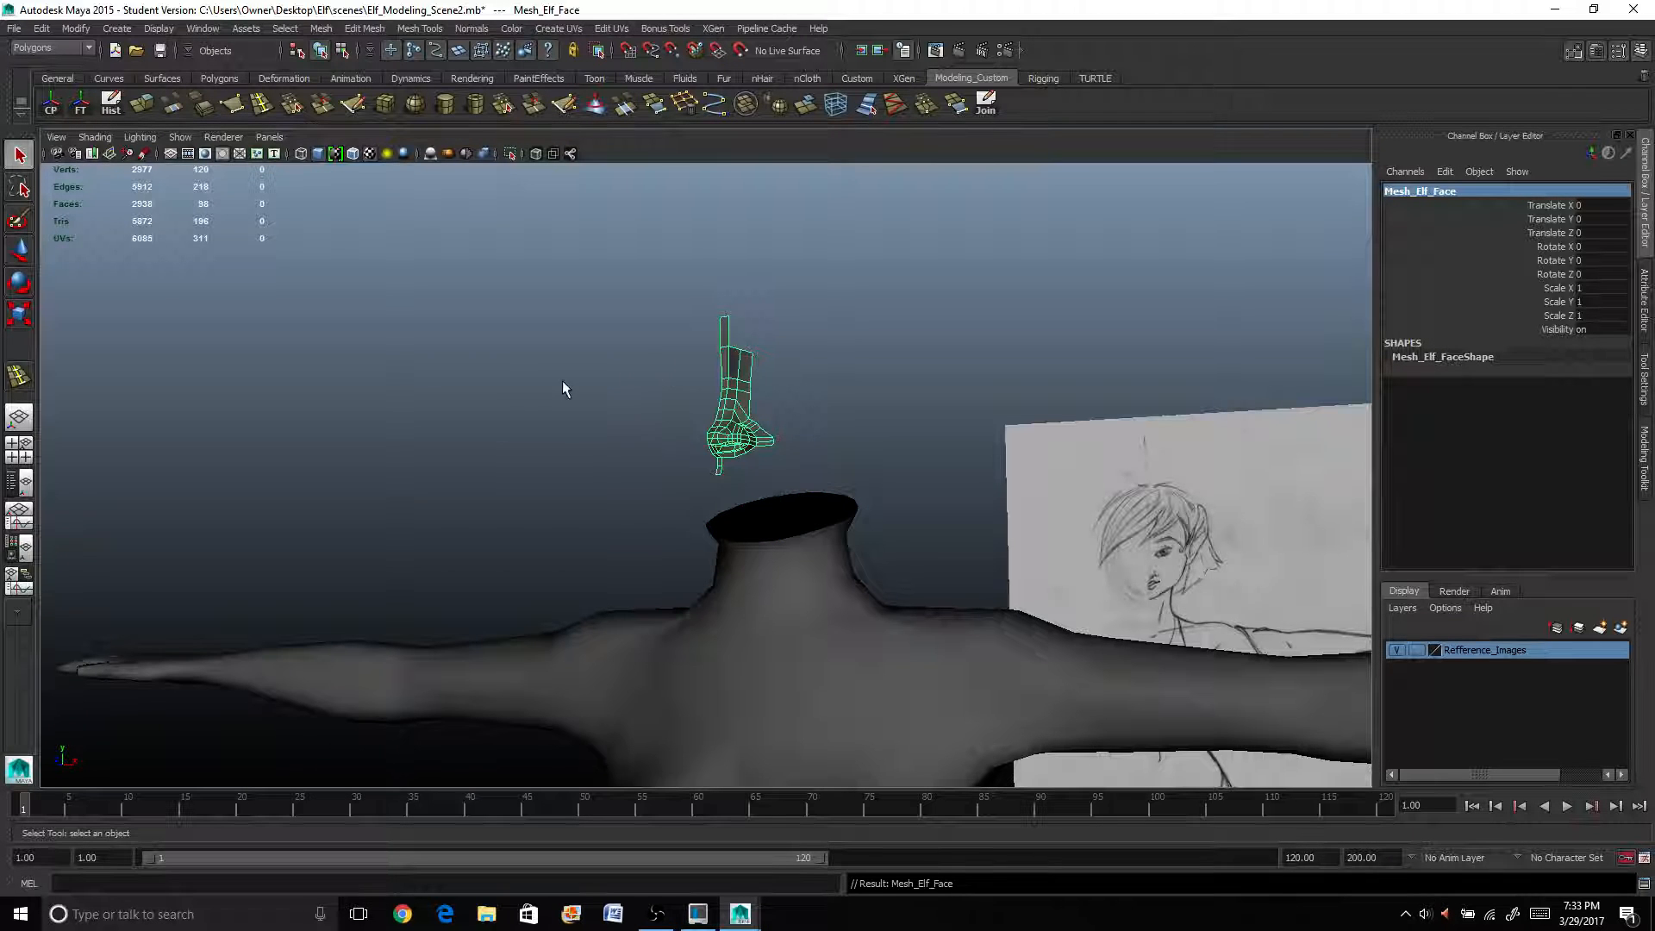
Save the scene as a new Maya Binary version named Elf_Modeling_Scene3.mb in the scenes folder, accepting the student version notice.
{"action": "left_click", "coordinate": [14, 28]}
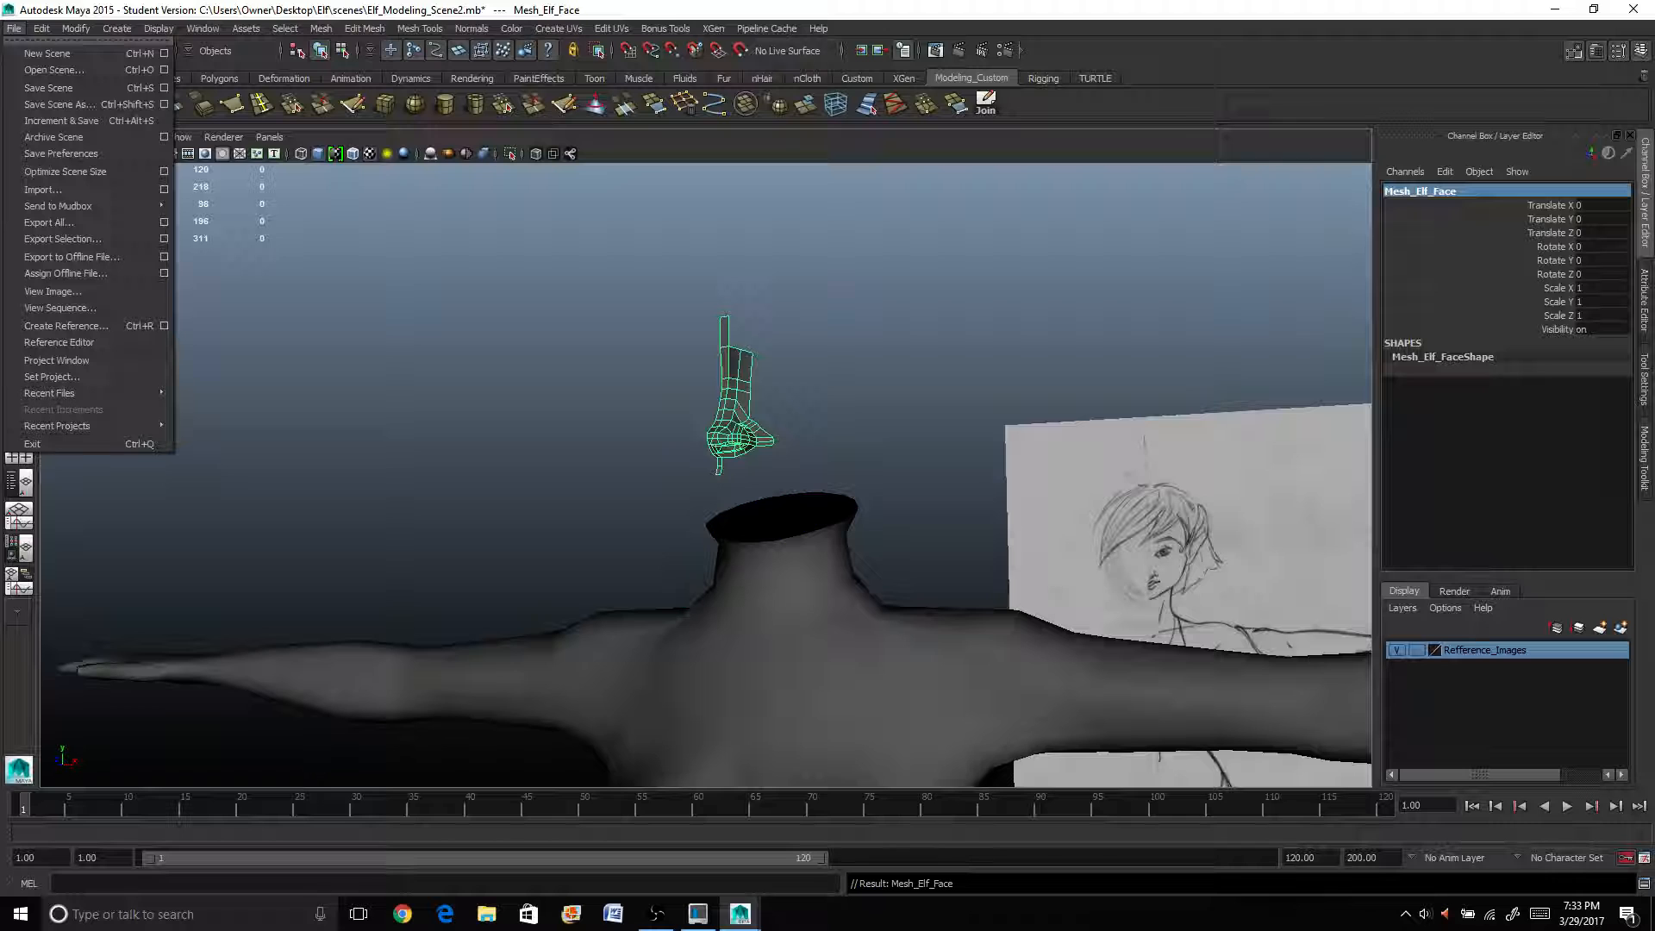
{"action": "left_click", "coordinate": [47, 104]}
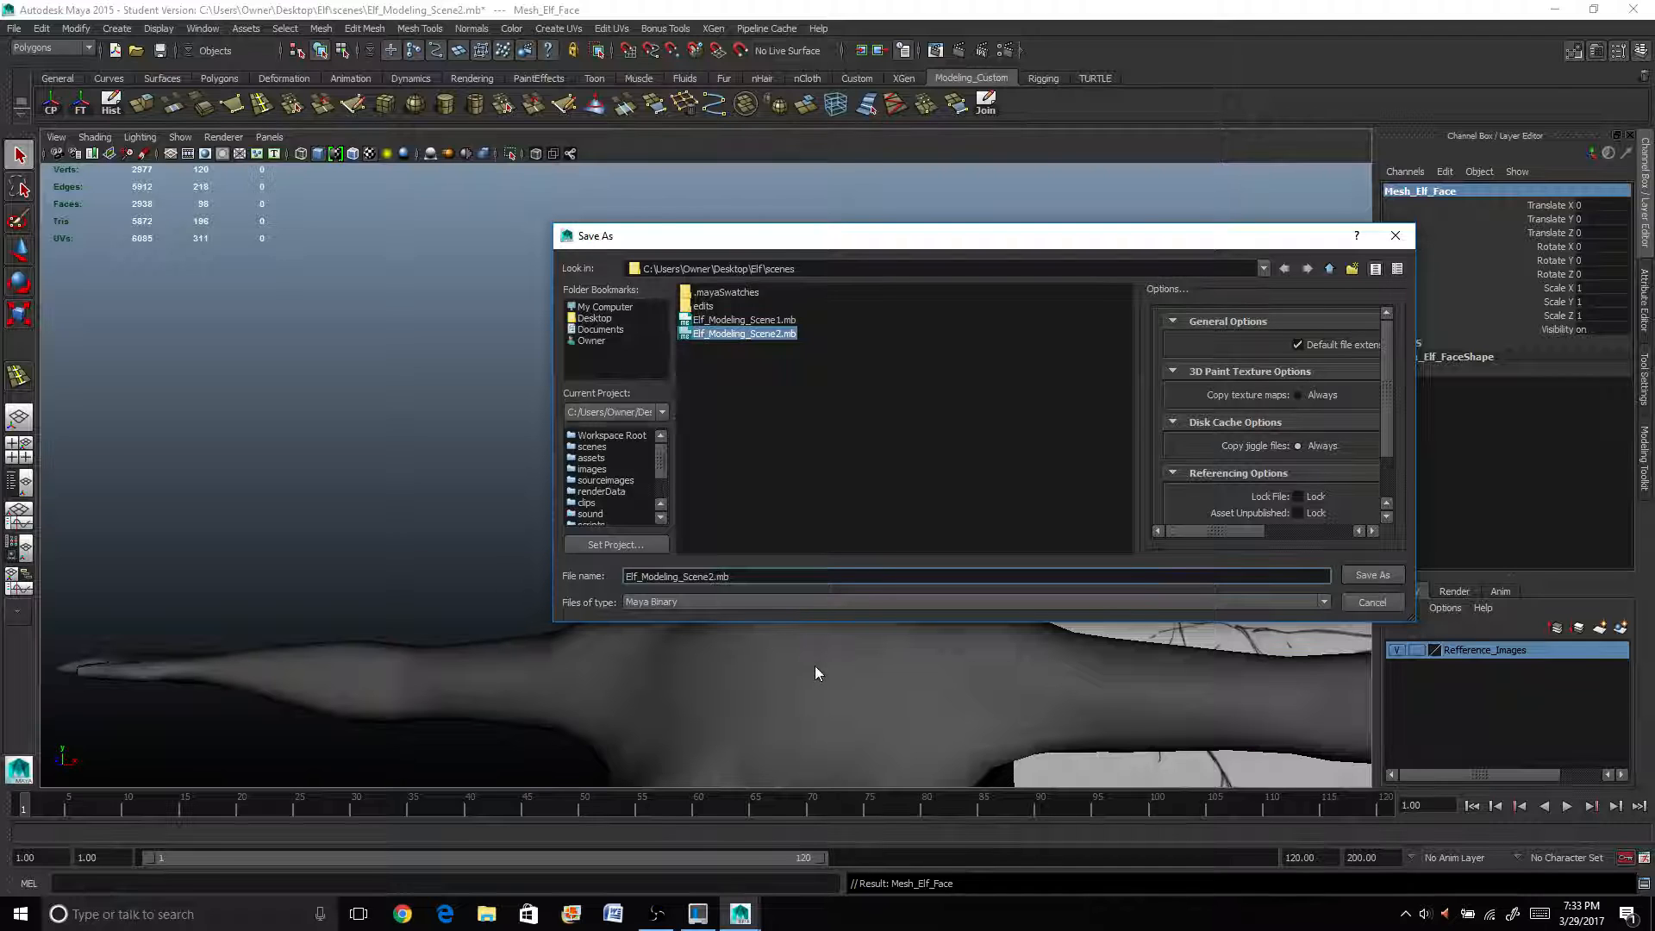
{"action": "key", "text": "BackSpace"}
{"action": "type", "text": "3"}
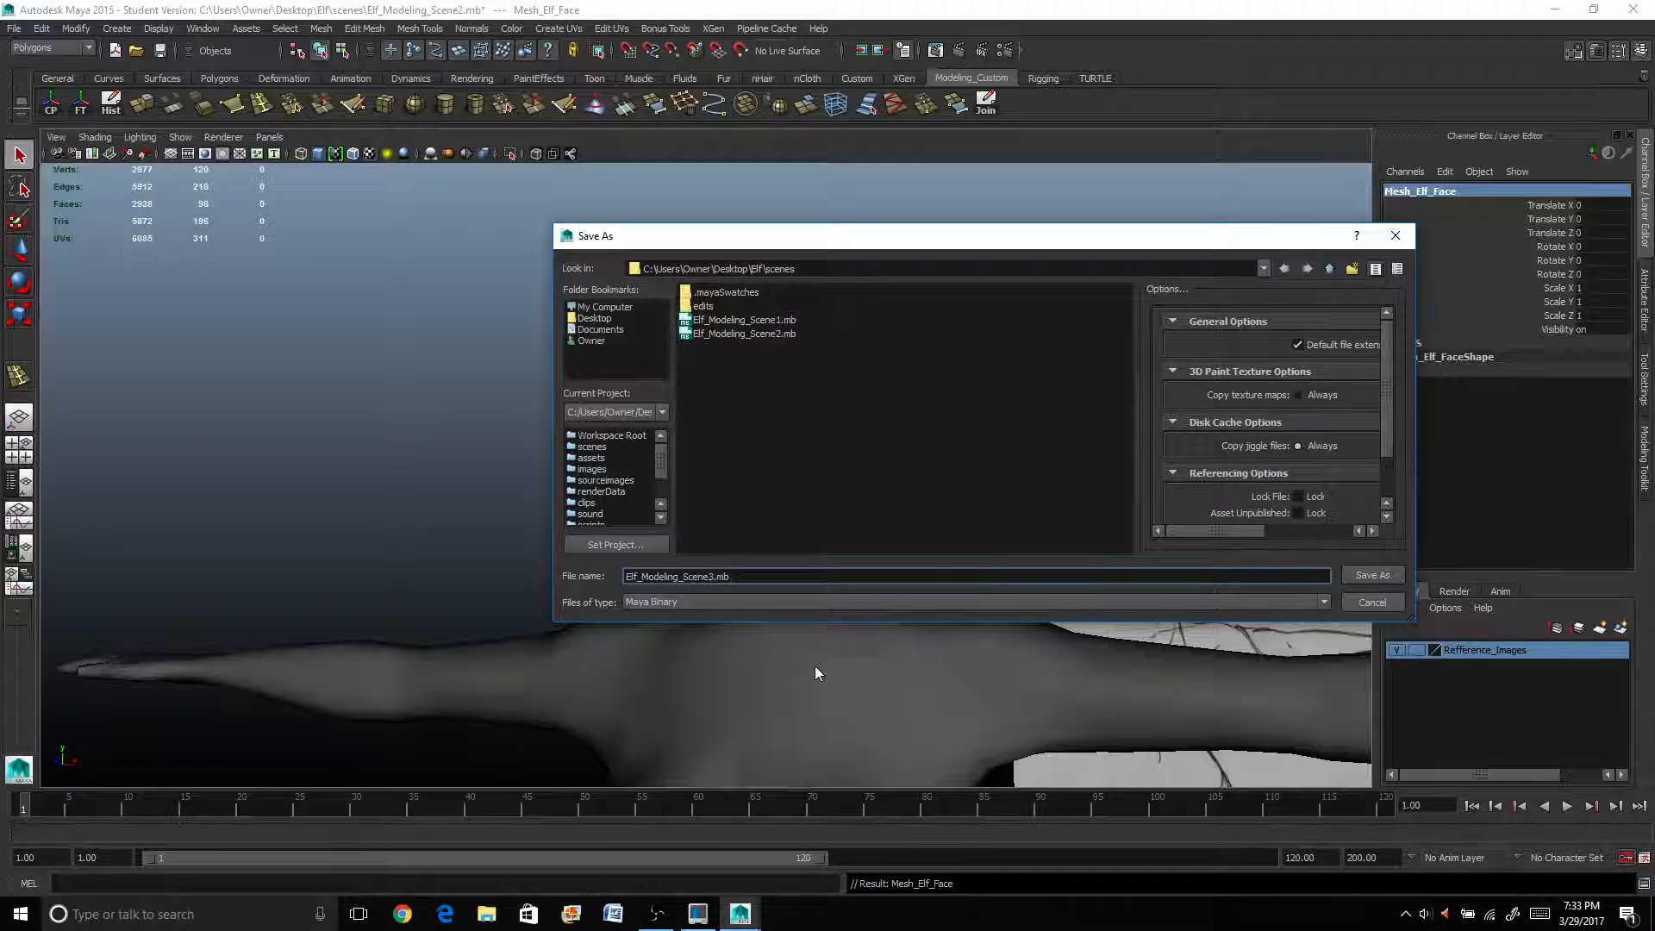
{"action": "left_click", "coordinate": [1348, 576]}
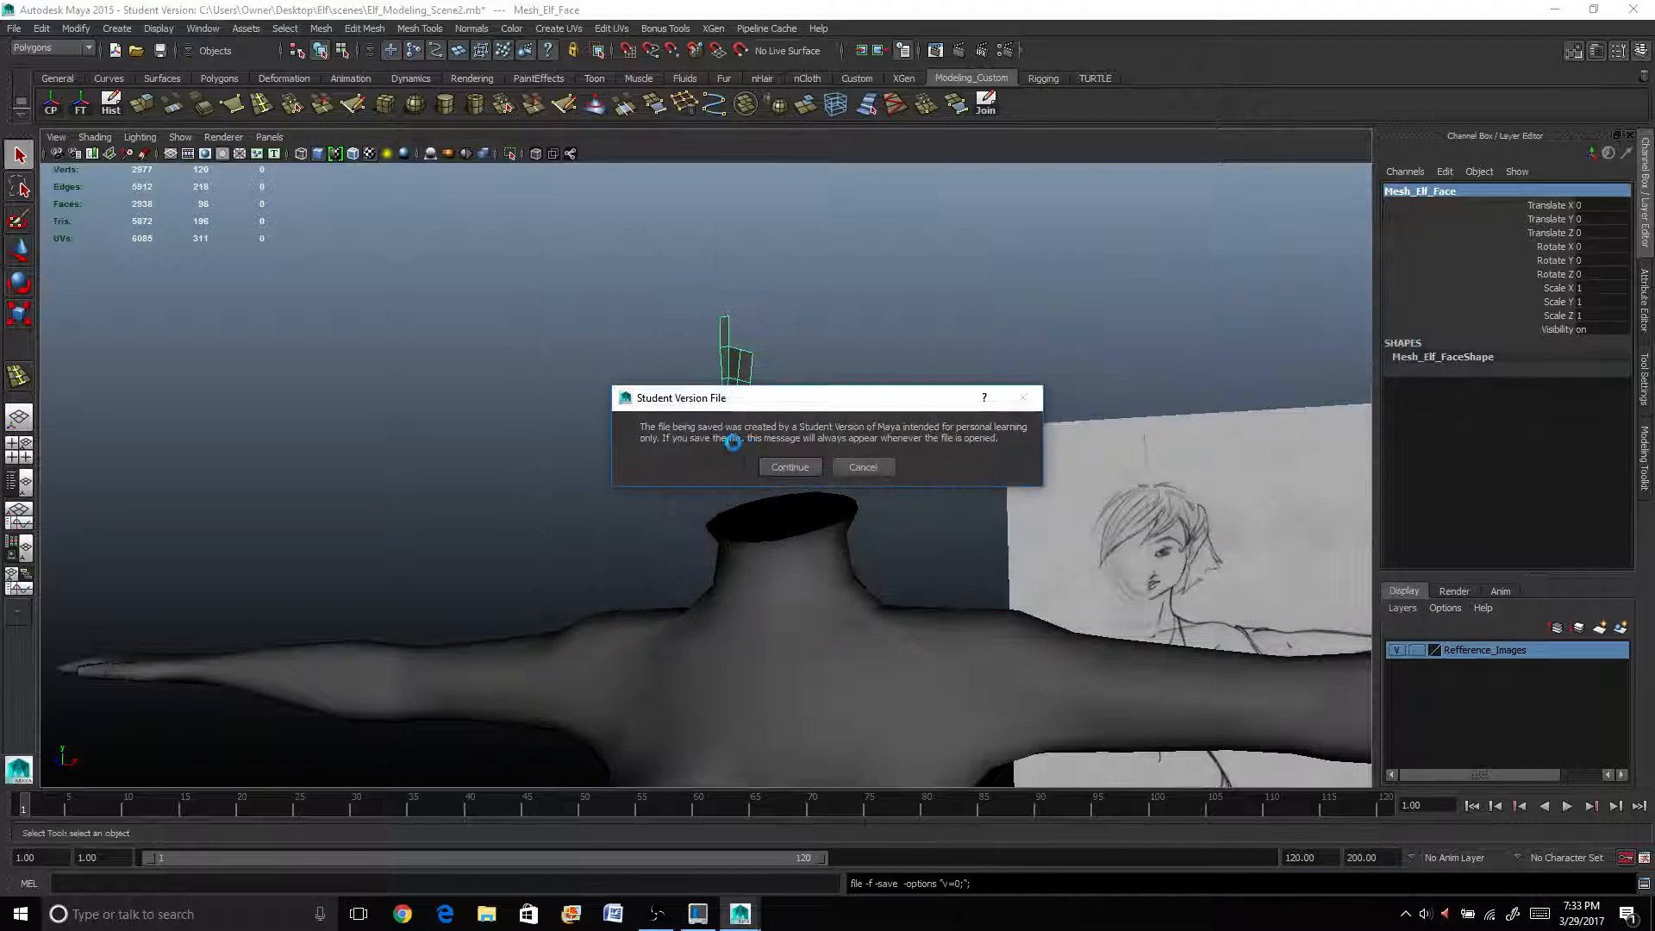
{"action": "left_click", "coordinate": [787, 467]}
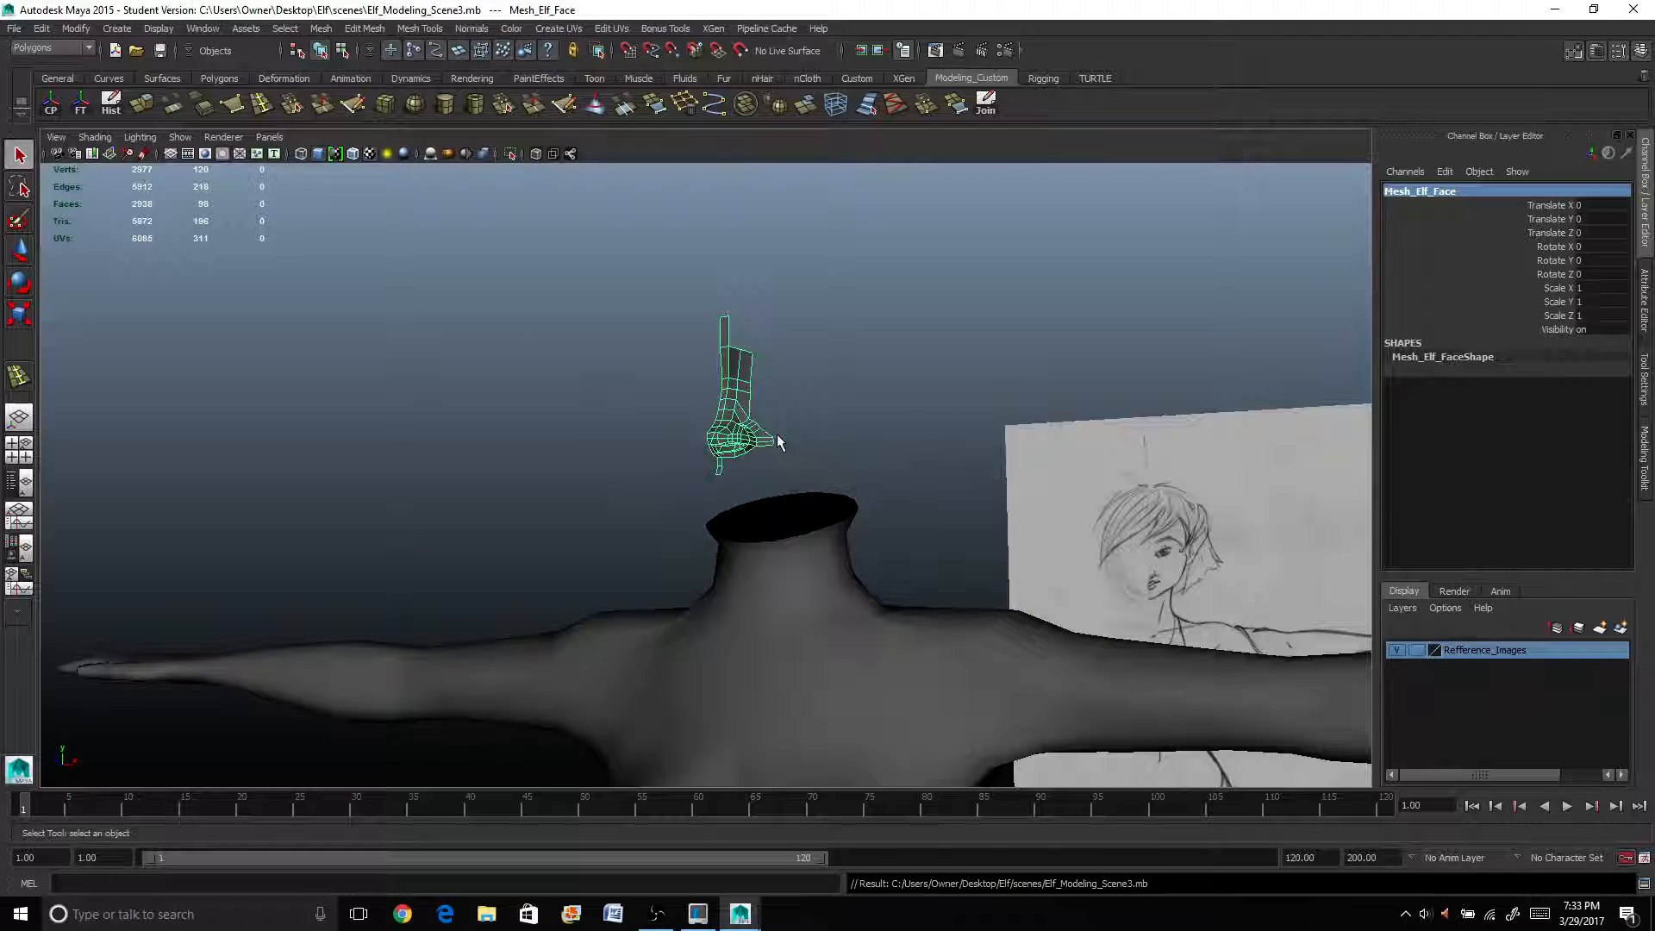